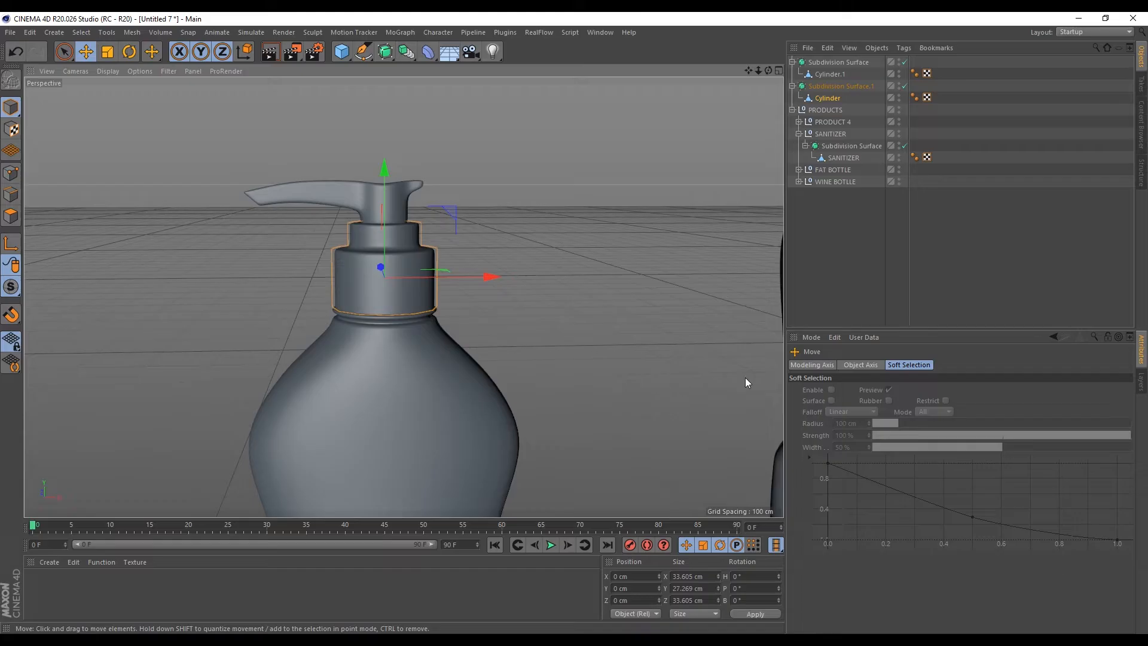
Examine the finished wine bottle, jug, pump sanitizer and angled-neck bottle models side by side, including the pump head's shape
left_click(977, 264)
scroll(407, 210, "down", 3)
scroll(403, 207, "down", 5)
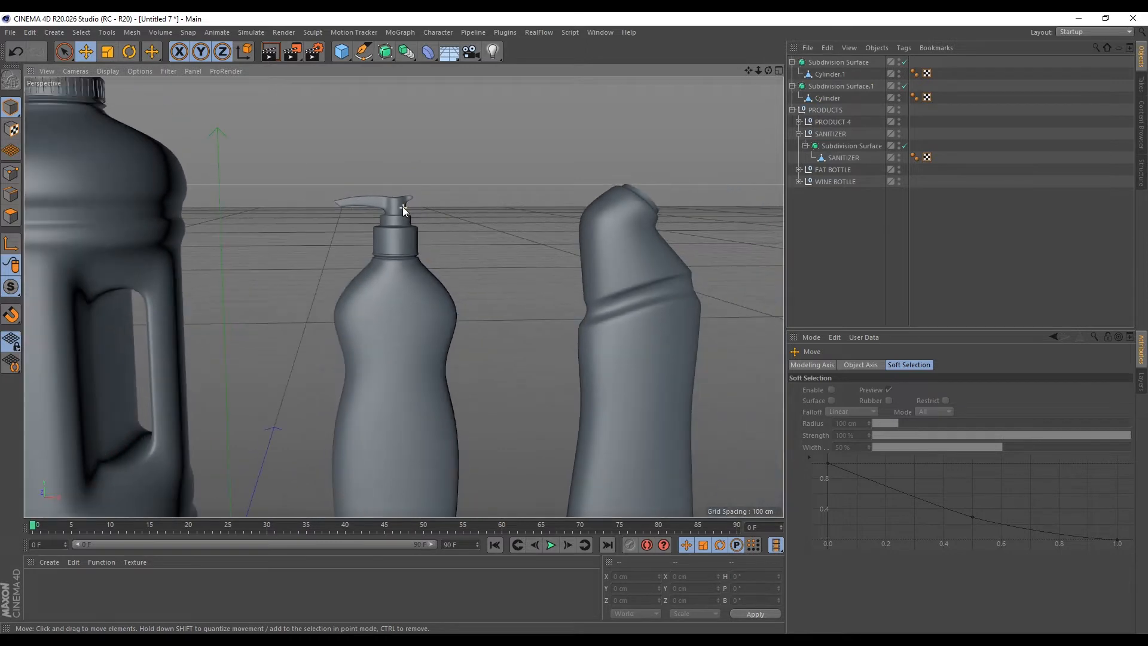
scroll(500, 232, "down", 2)
scroll(376, 272, "down", 1)
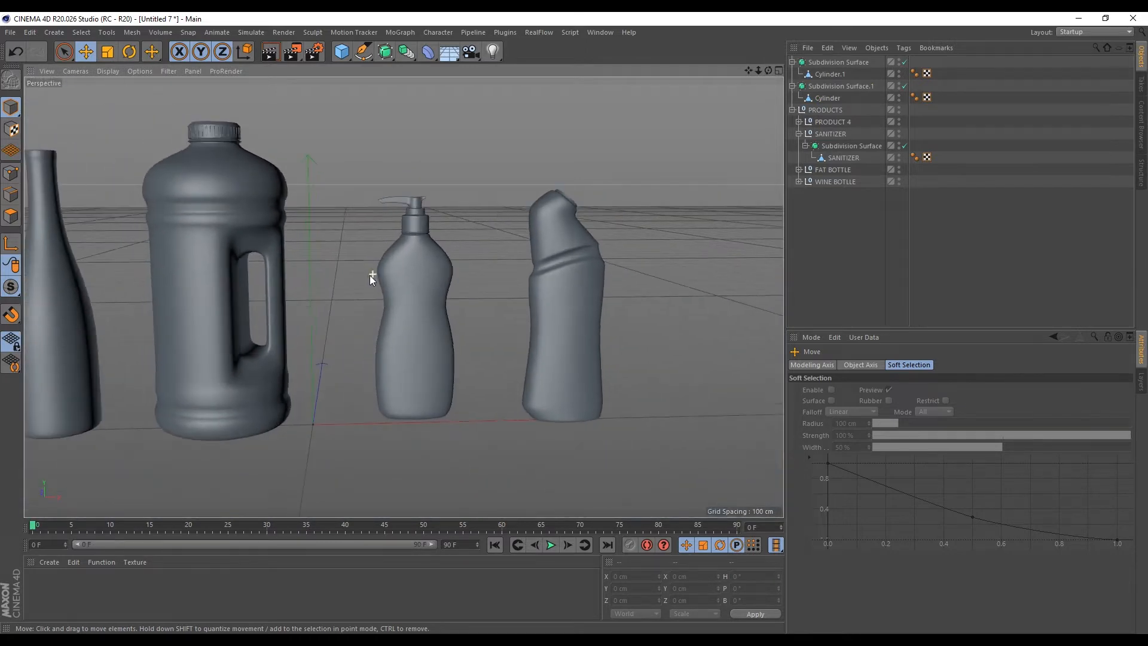
scroll(448, 276, "down", 2)
scroll(283, 346, "up", 1)
left_click_drag(283, 345, 454, 247, "alt")
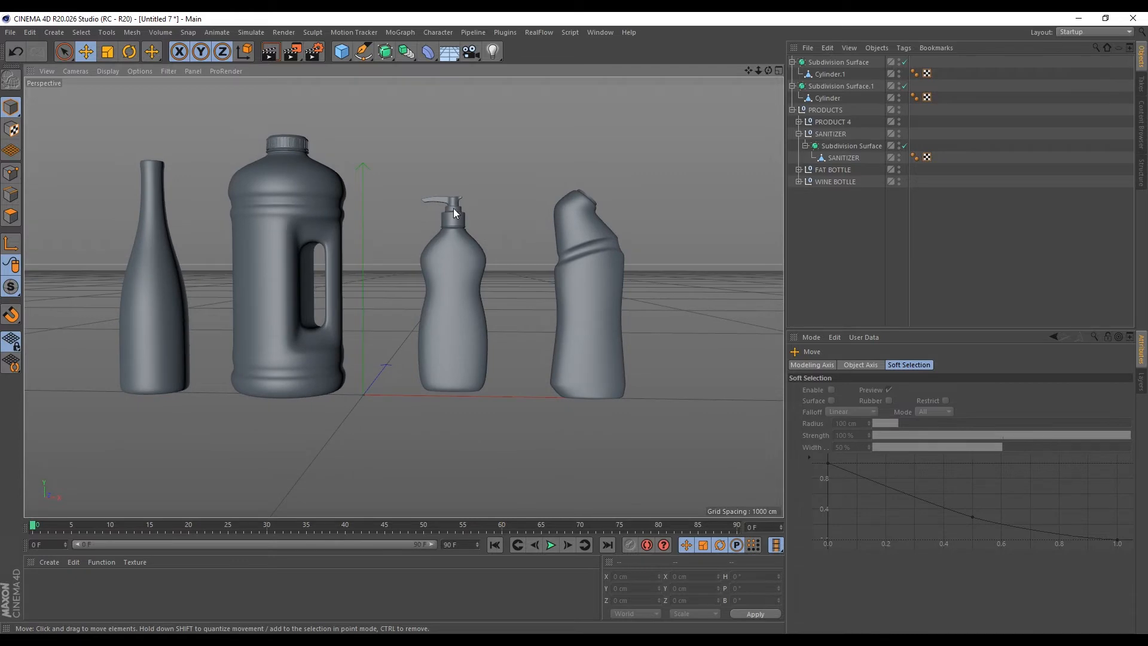
scroll(453, 210, "up", 2)
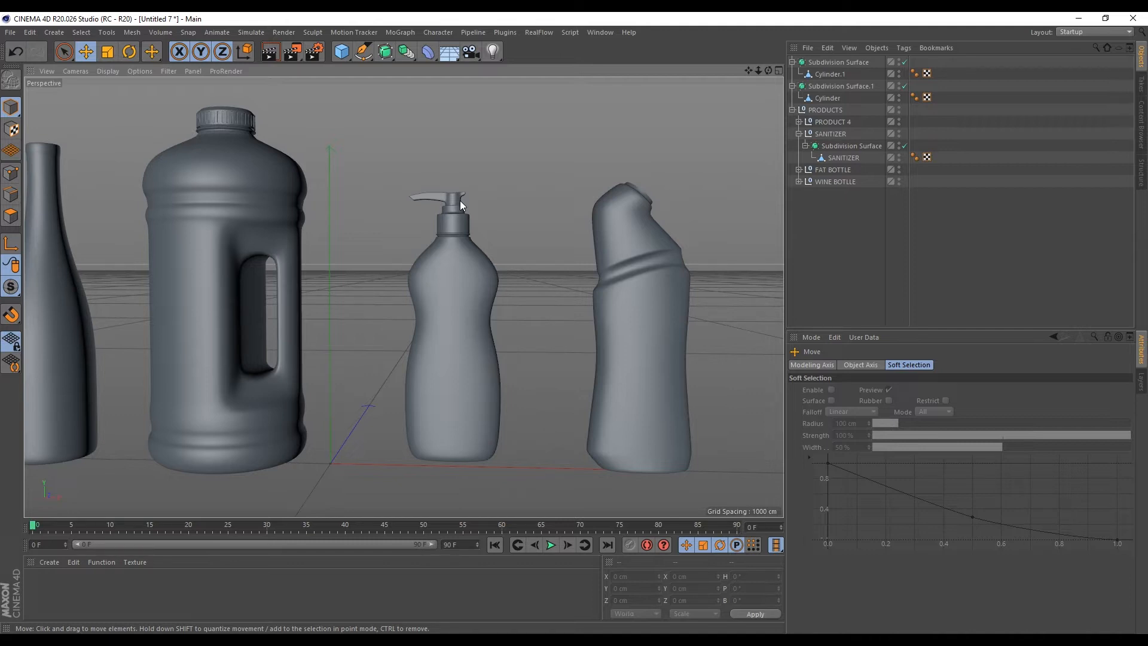
scroll(461, 206, "down", 5)
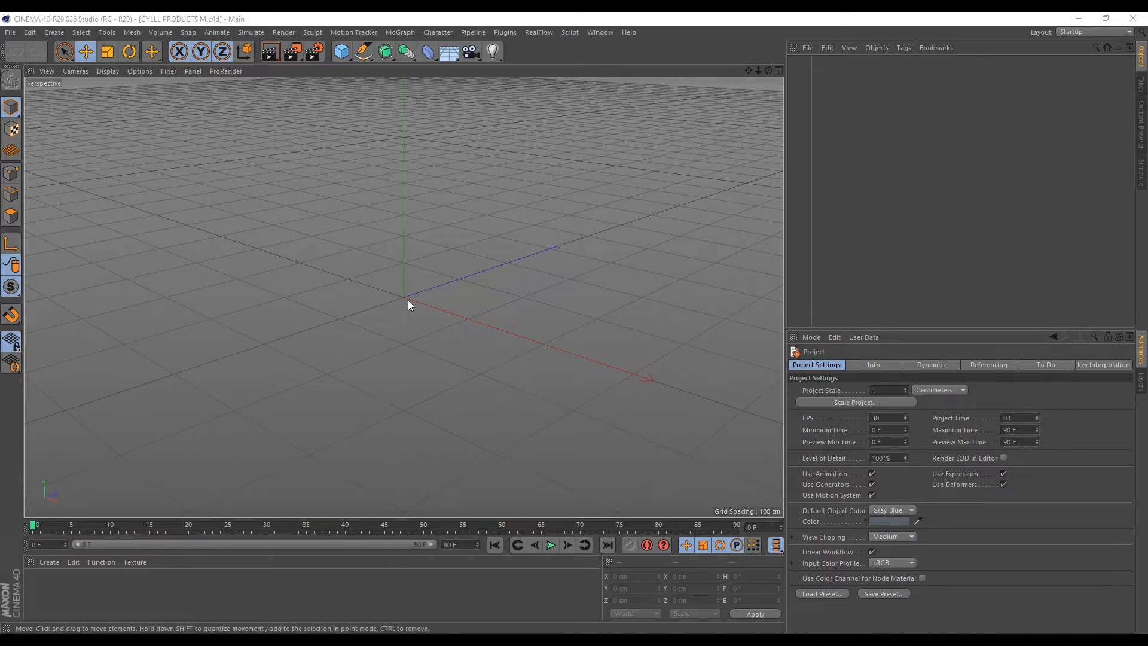
Arrange the viewport as two views side by side and change the Top view to the Front camera
left_click(192, 71)
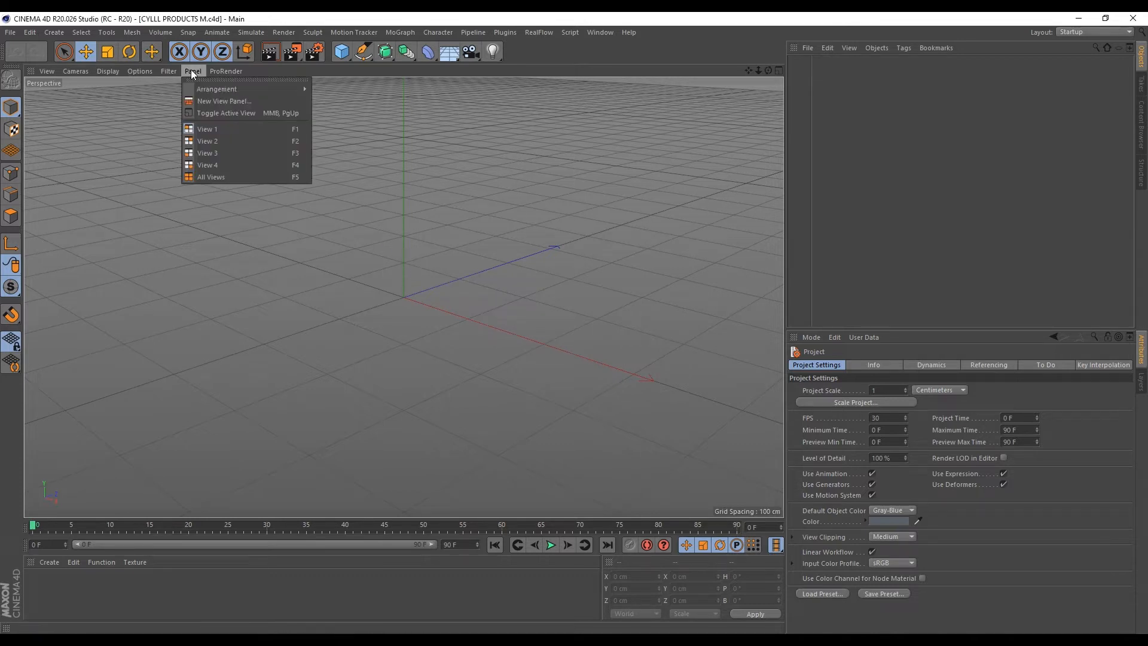
mouse_move(209, 88)
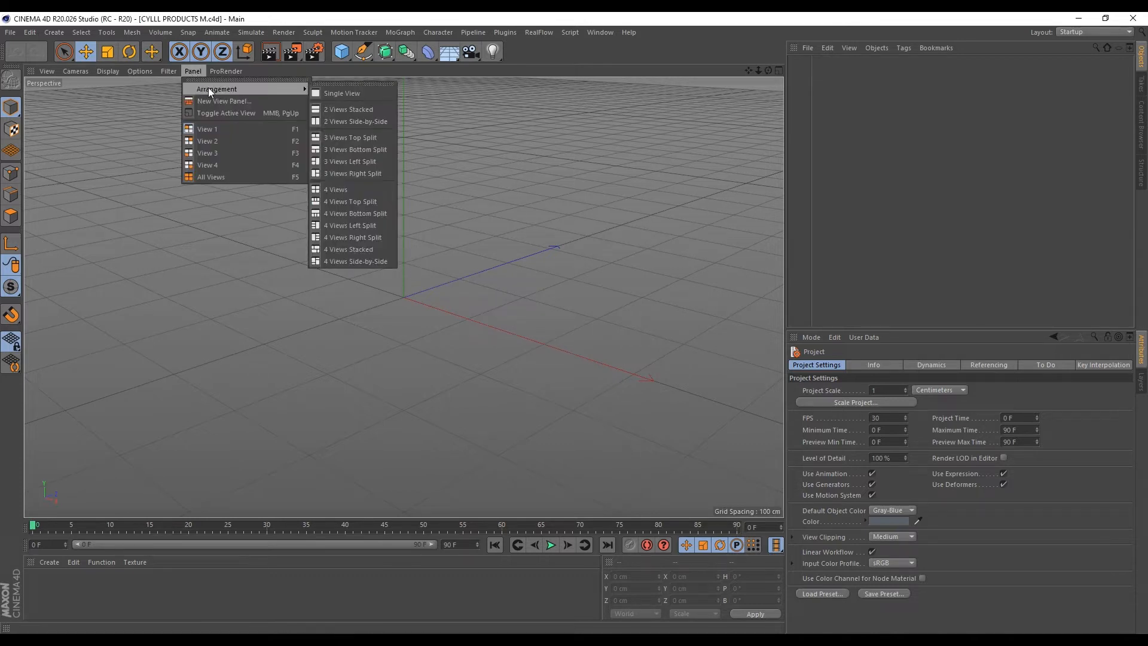
left_click(343, 121)
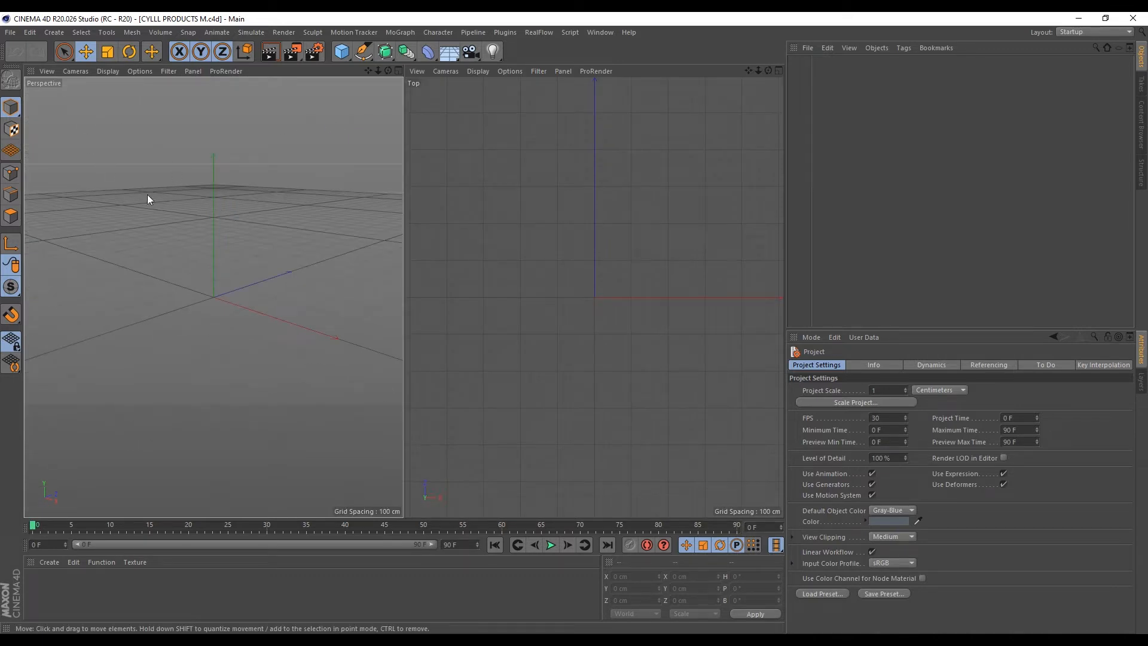
left_click_drag(217, 285, 532, 311, "alt")
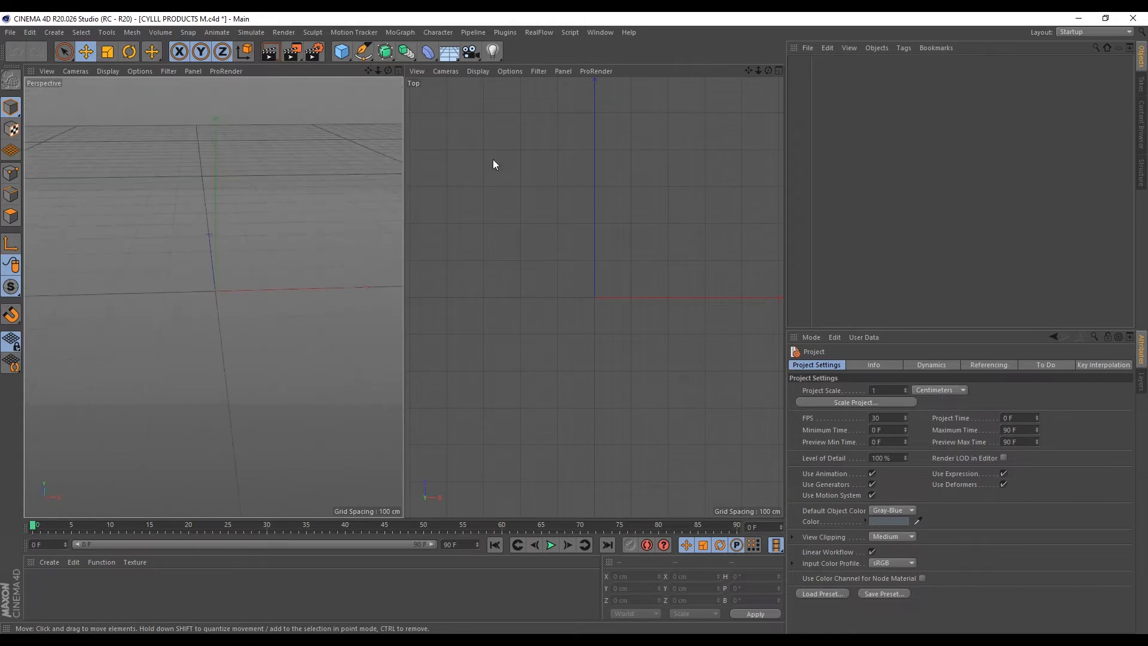
left_click(446, 71)
left_click(470, 196)
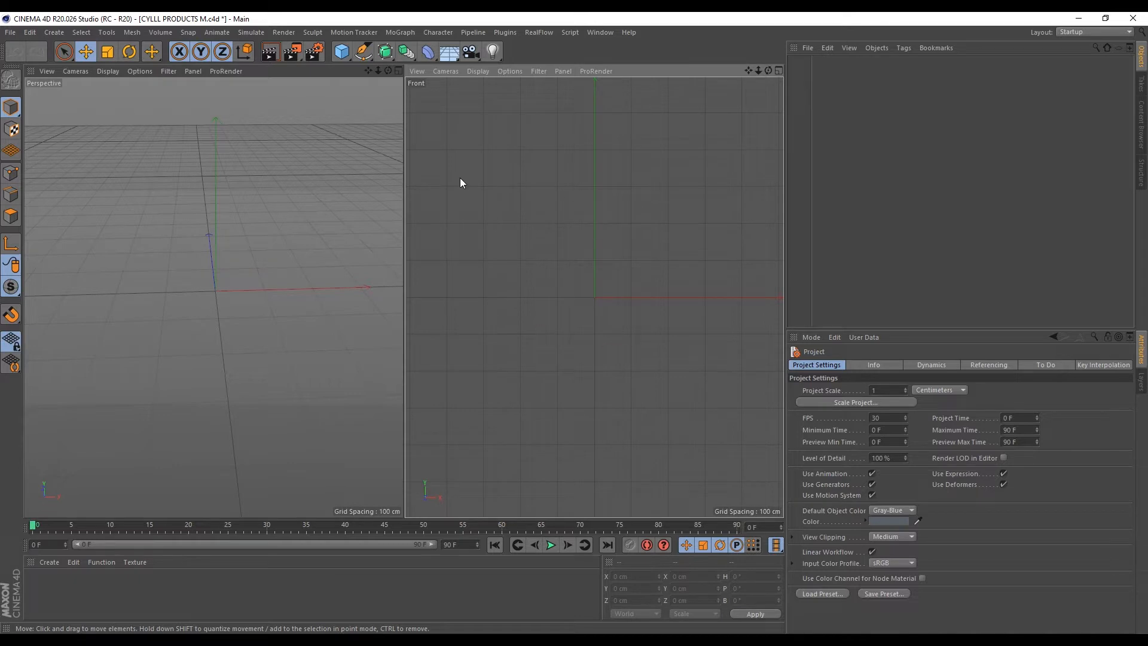
Load REFERENCE FOR CYLINDRICAL PRIMITIVES FRONT.png as the Front view's background image
left_click(509, 70)
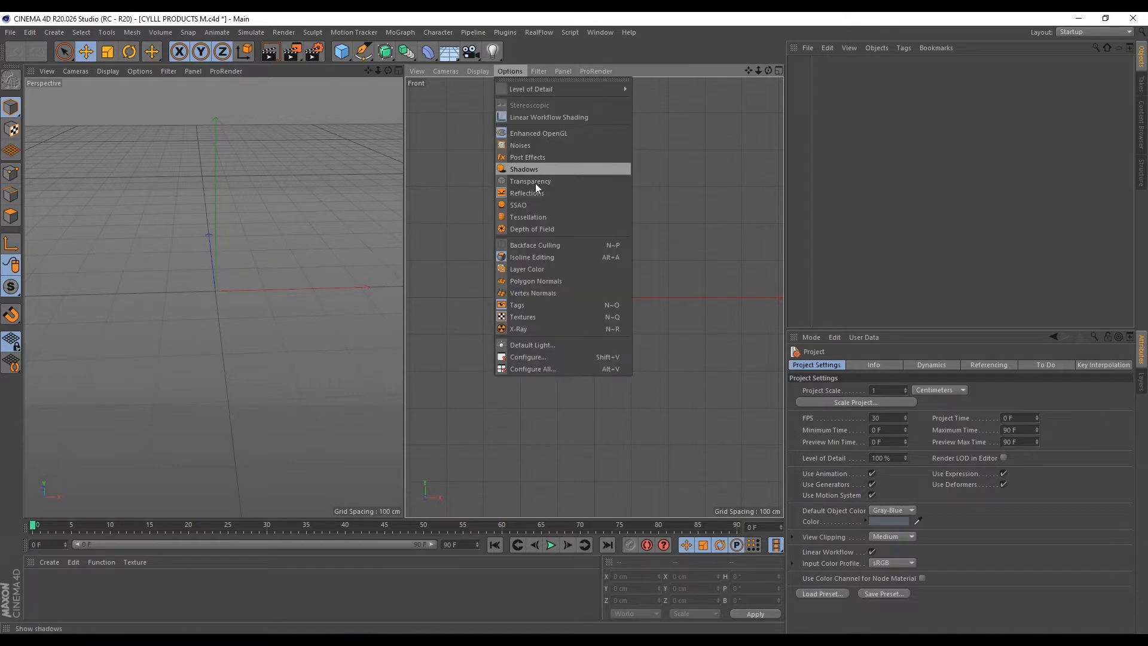
left_click(530, 356)
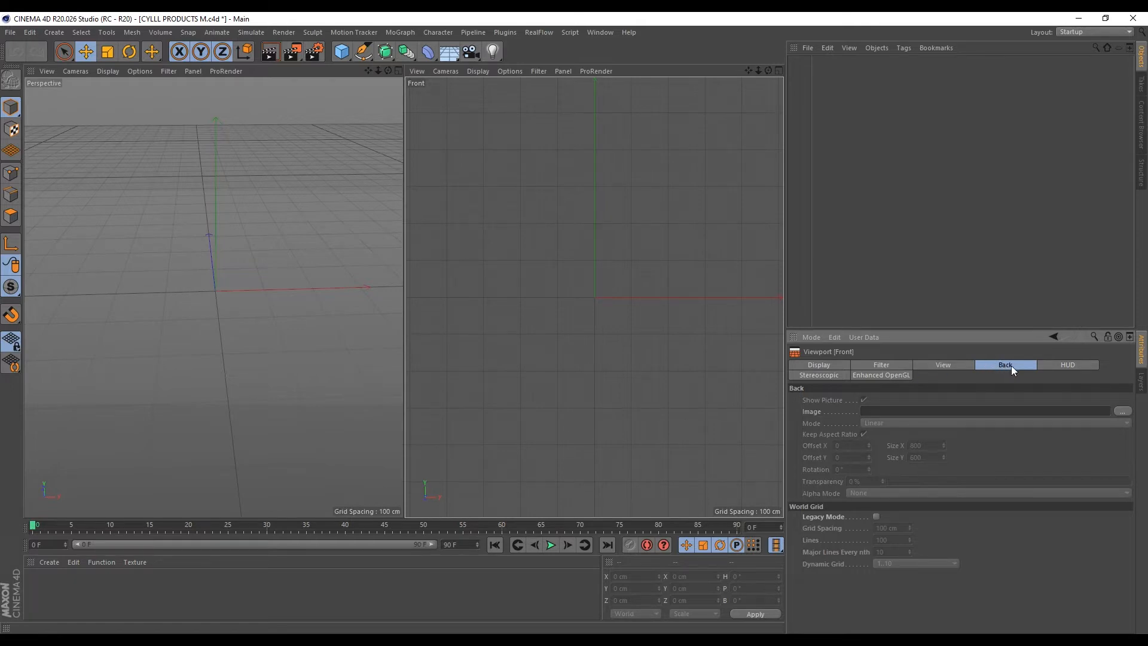
left_click(1122, 411)
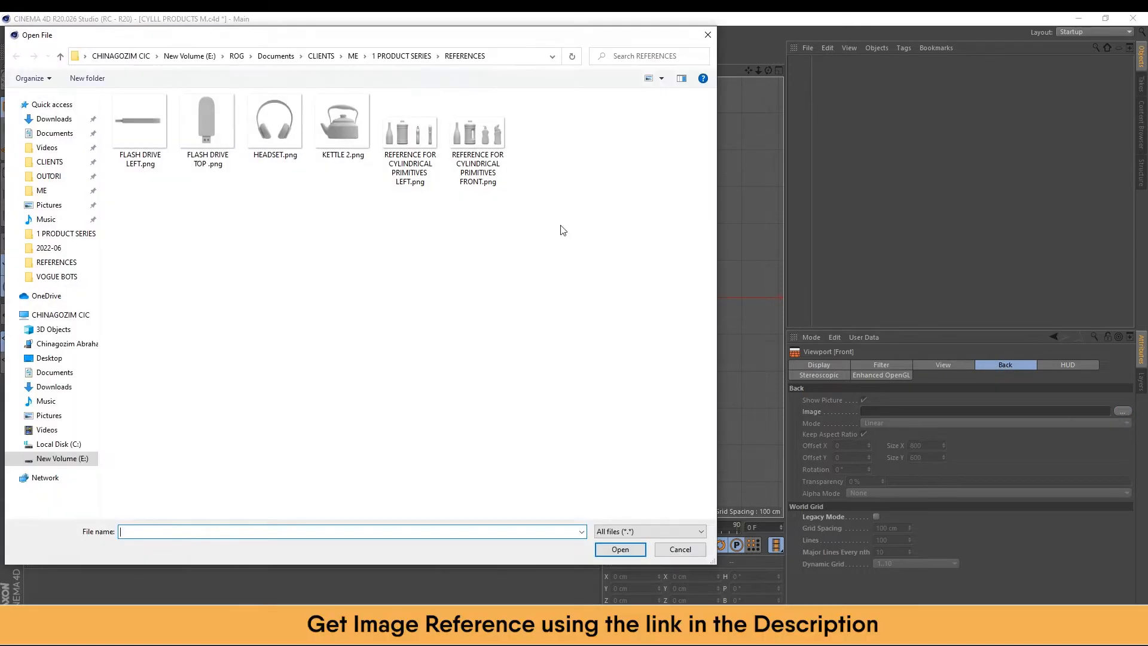
double_click(484, 137)
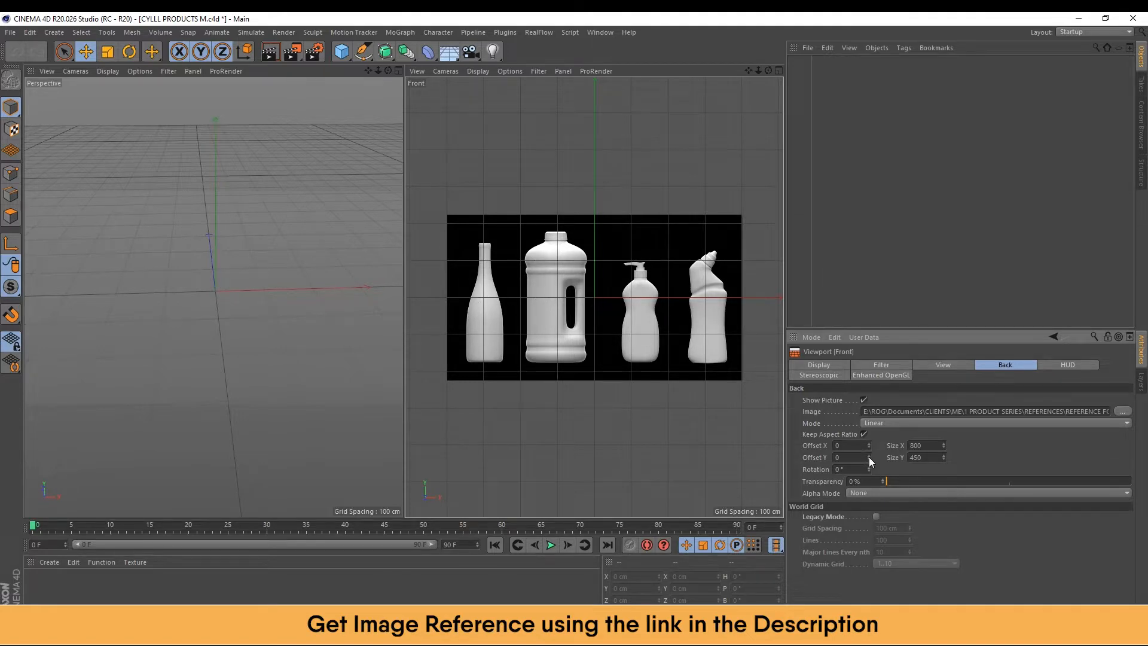
Adjust the Front background image to Offset Y 178, Alpha Mode Normal and 78% transparency
left_click_drag(869, 457, 869, 403)
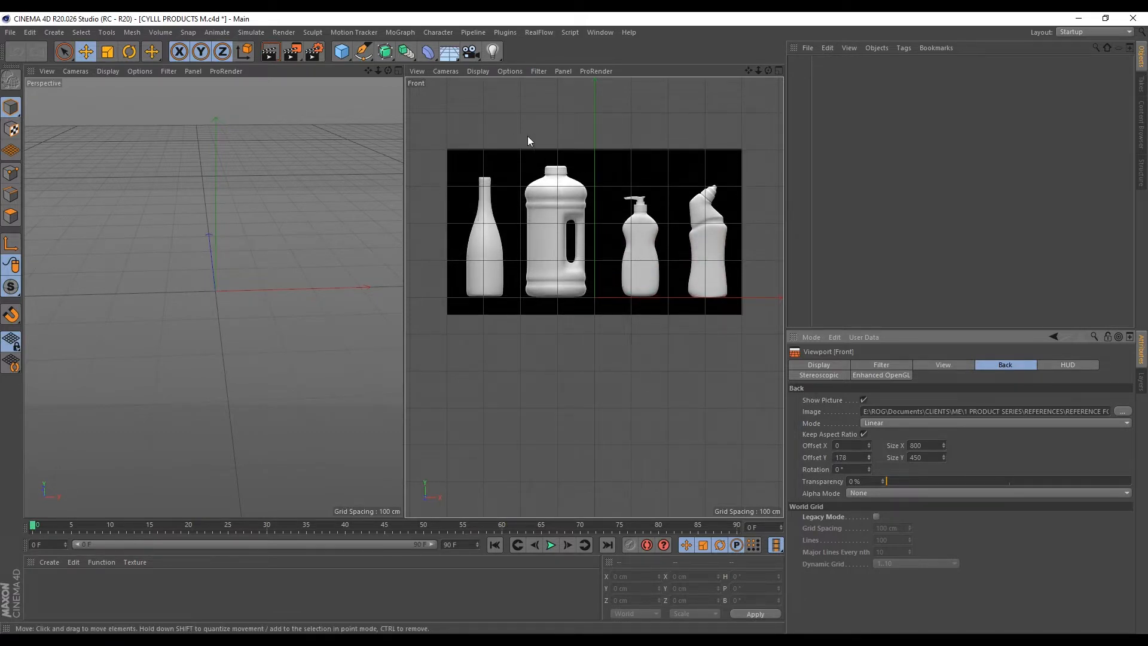
scroll(538, 186, "up", 1)
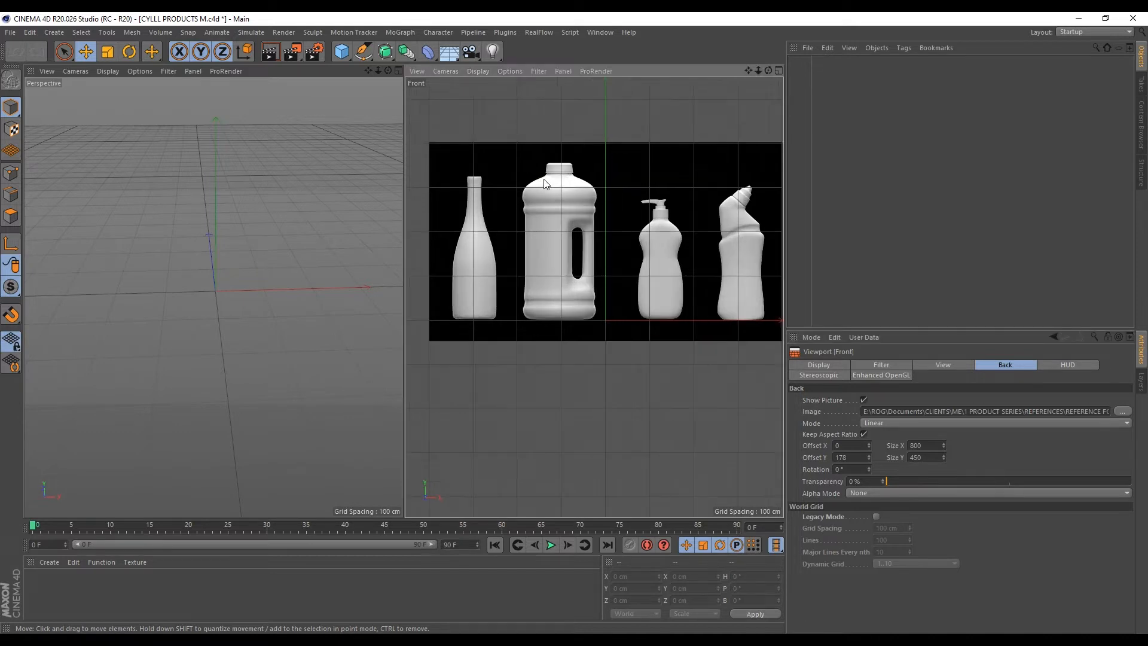
left_click(861, 494)
left_click(863, 515)
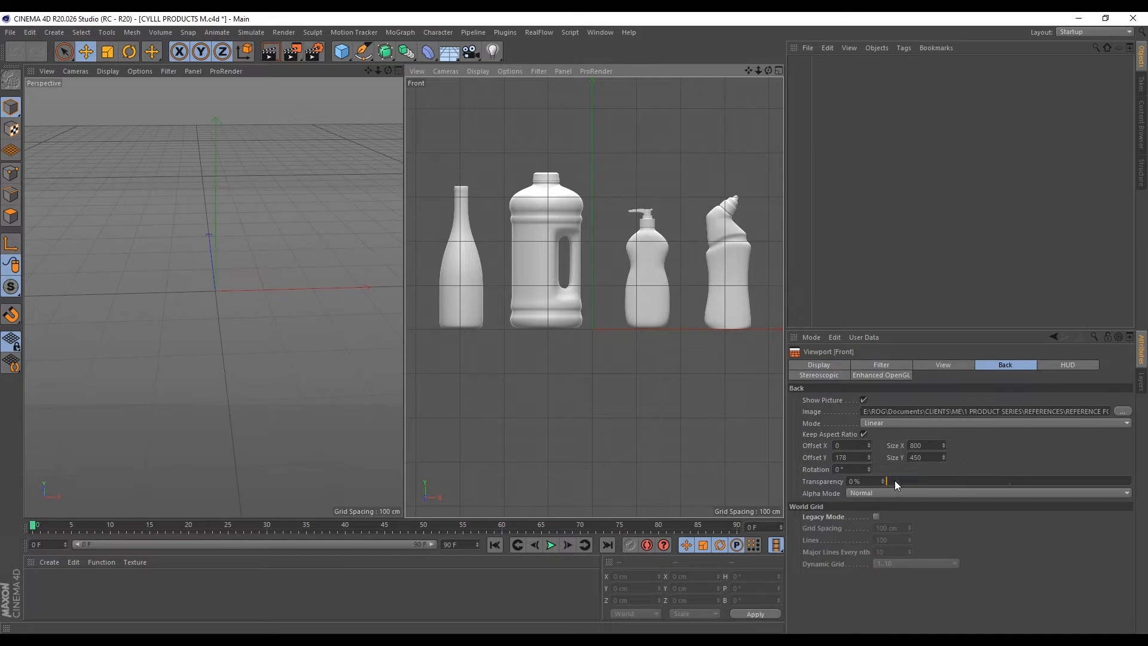
left_click_drag(898, 482, 1079, 476)
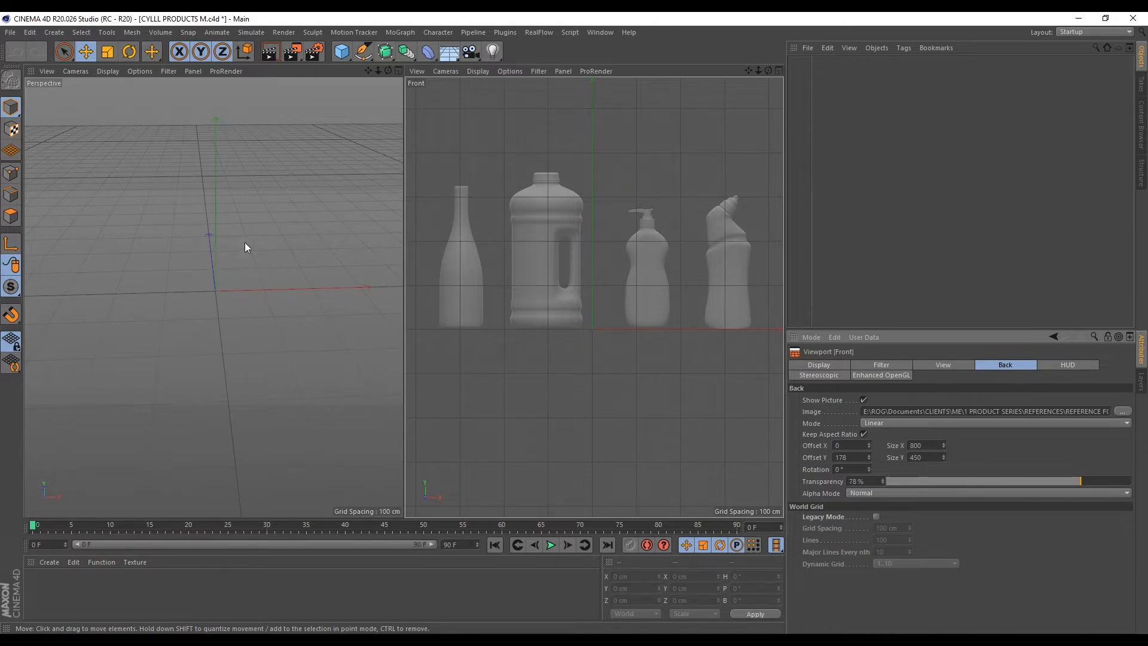
scroll(423, 246, "up", 5)
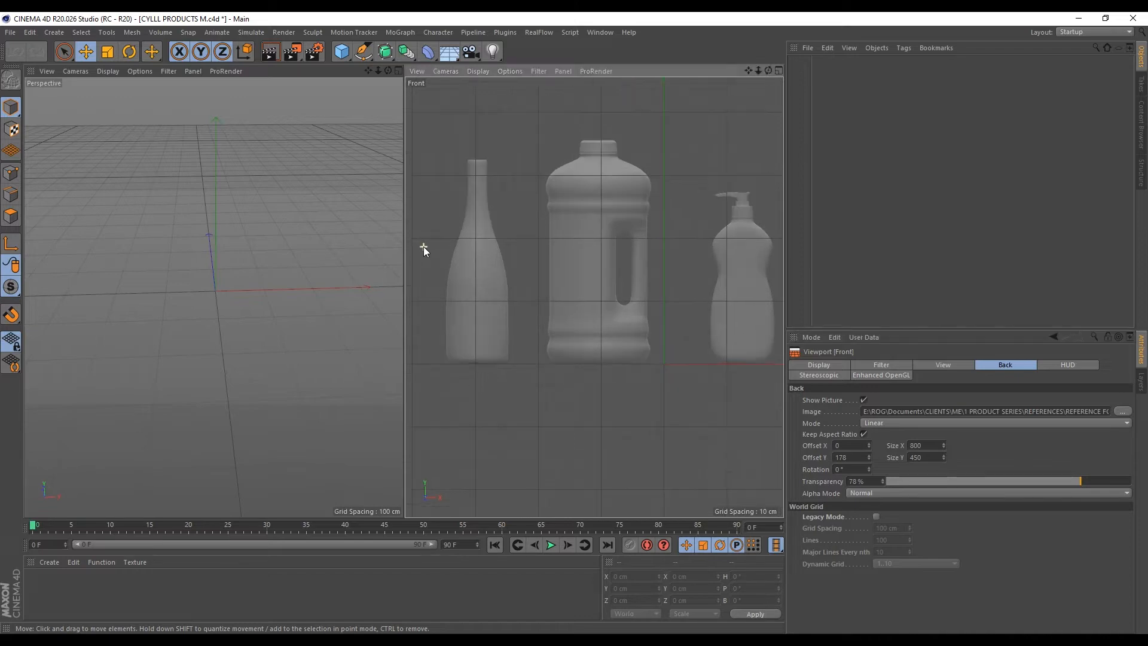
scroll(414, 236, "up", 3)
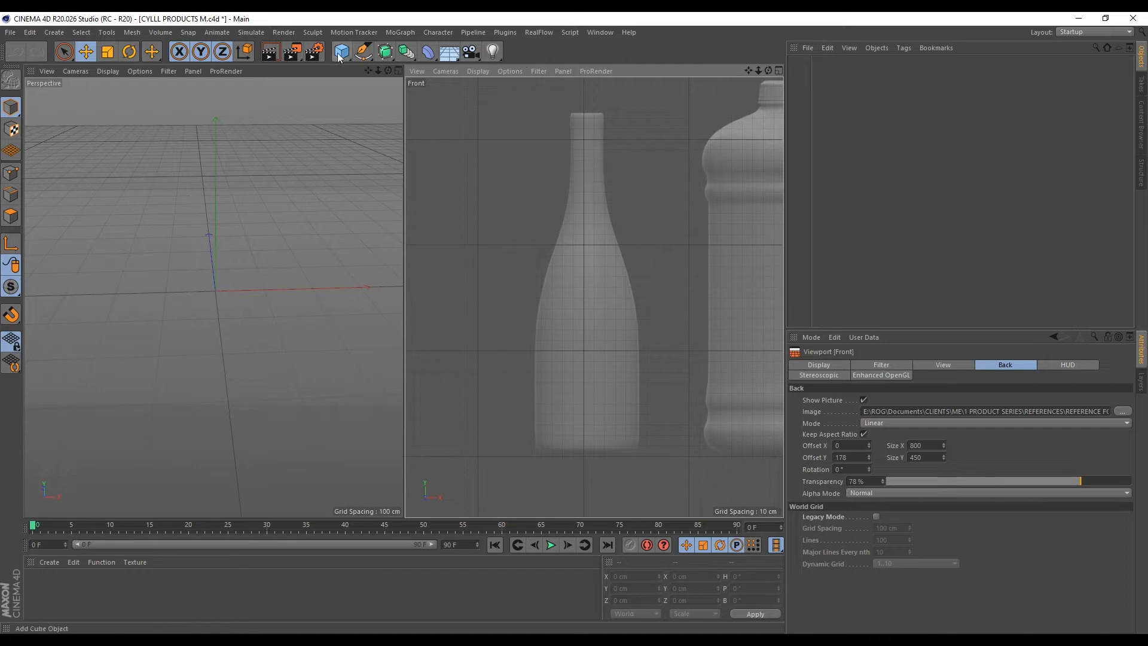
left_click_drag(342, 56, 374, 47)
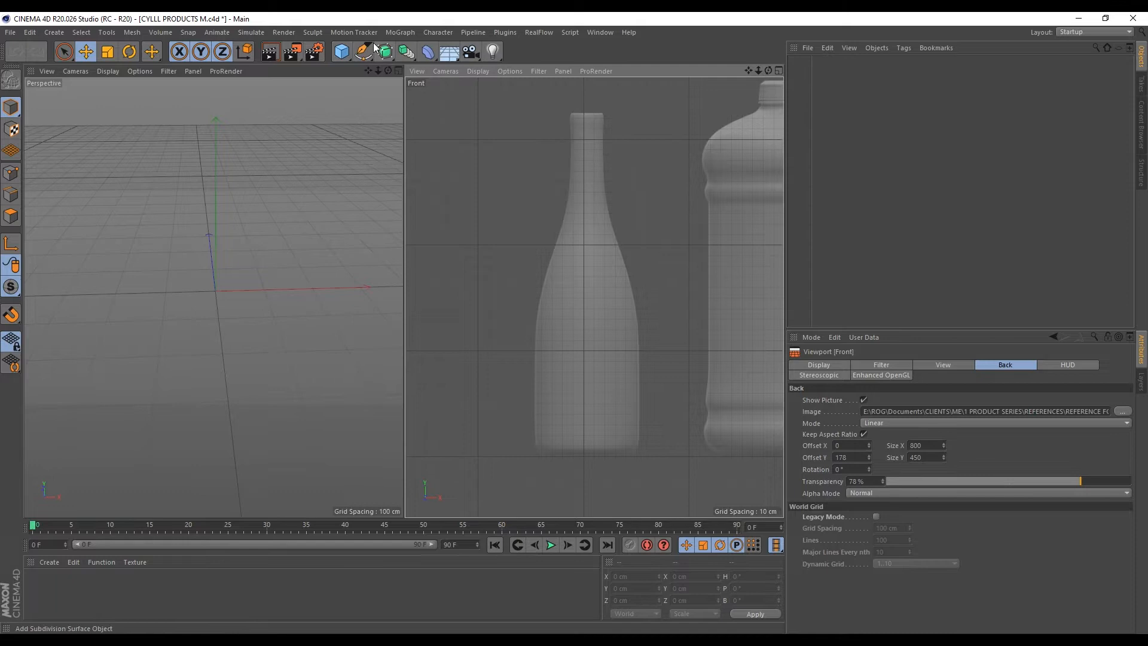
left_click(342, 52)
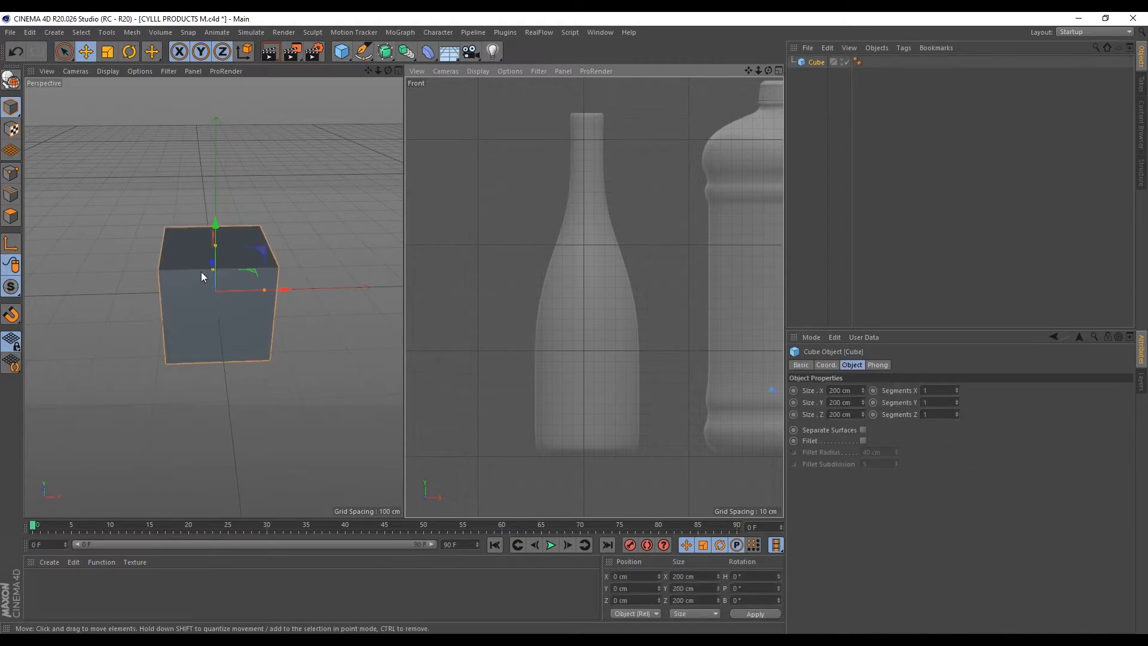
key("ctrl+z")
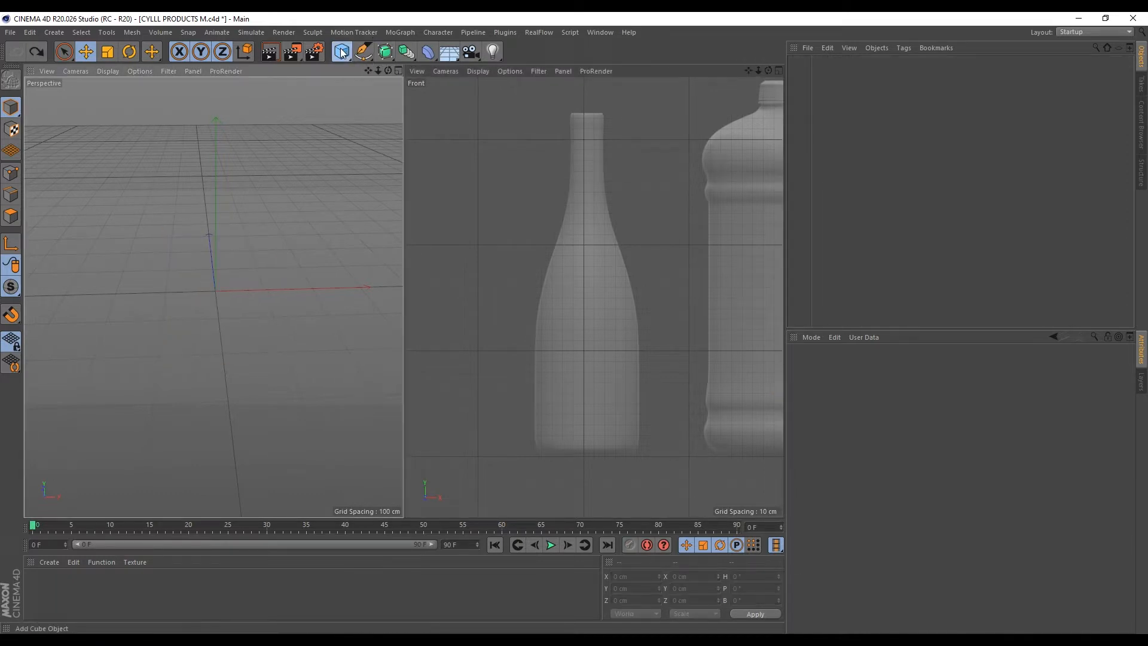
Add a cylinder and move it over the lower part of the wine bottle reference, at about X -296 cm, Y 103 cm
left_click_drag(341, 53, 580, 70)
scroll(490, 233, "up", 2)
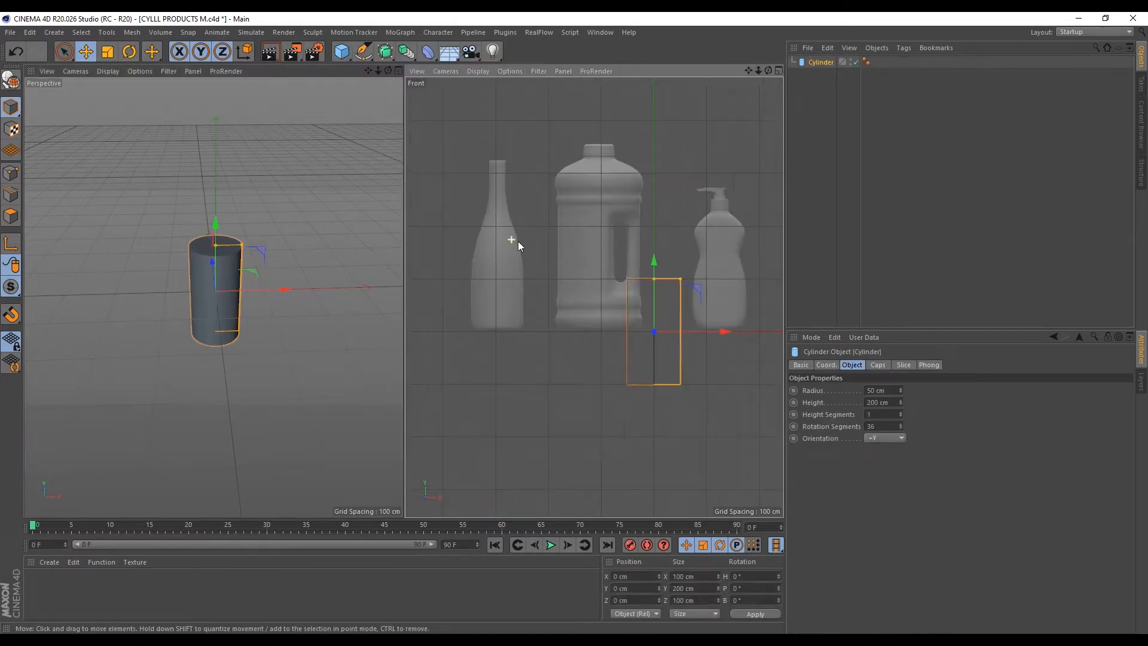
left_click_drag(726, 333, 566, 308)
left_click_drag(497, 256, 499, 202)
scroll(460, 223, "up", 5)
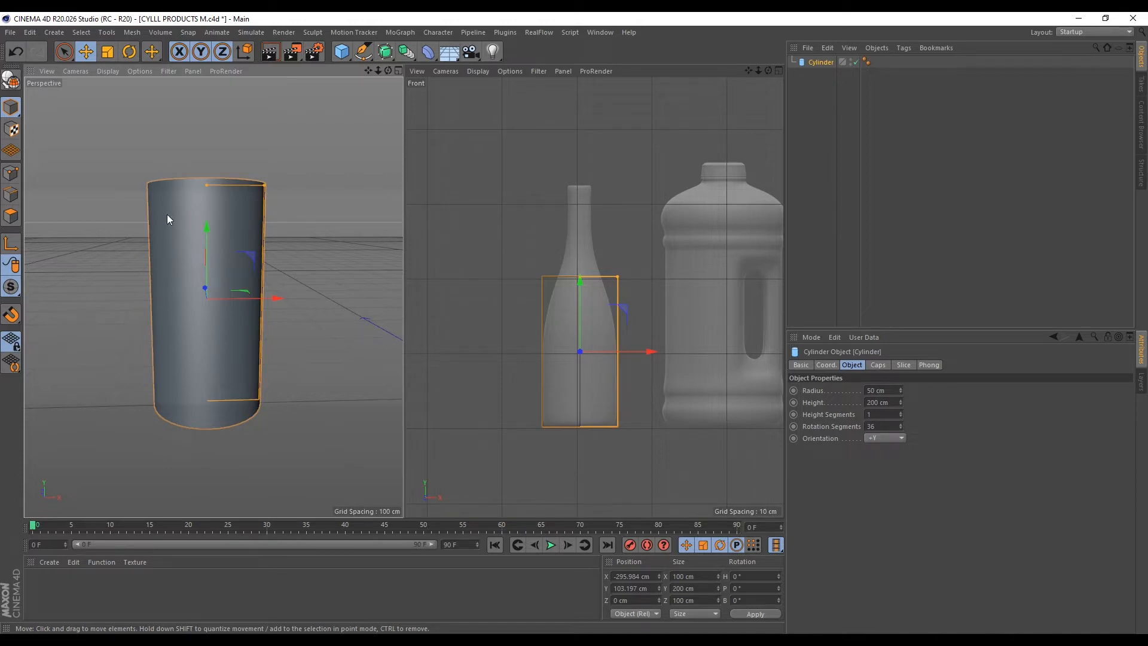
Display the Perspective view in Gouraud Shading (Lines) and set the cylinder's rotation segments to 12
left_click(105, 70)
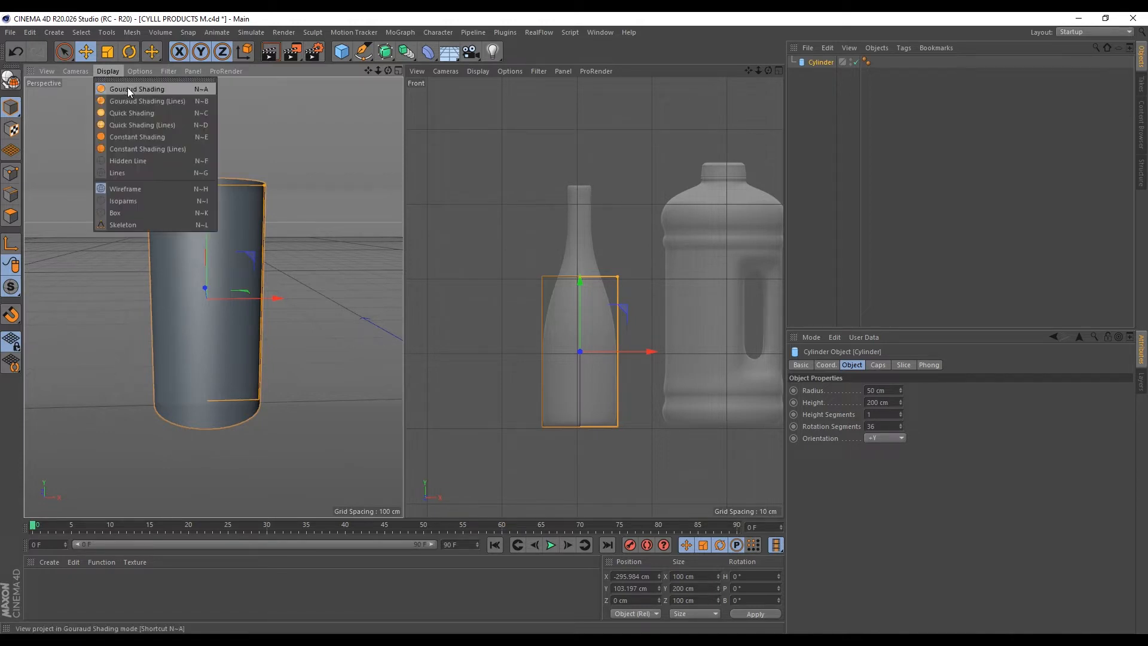
left_click(163, 101)
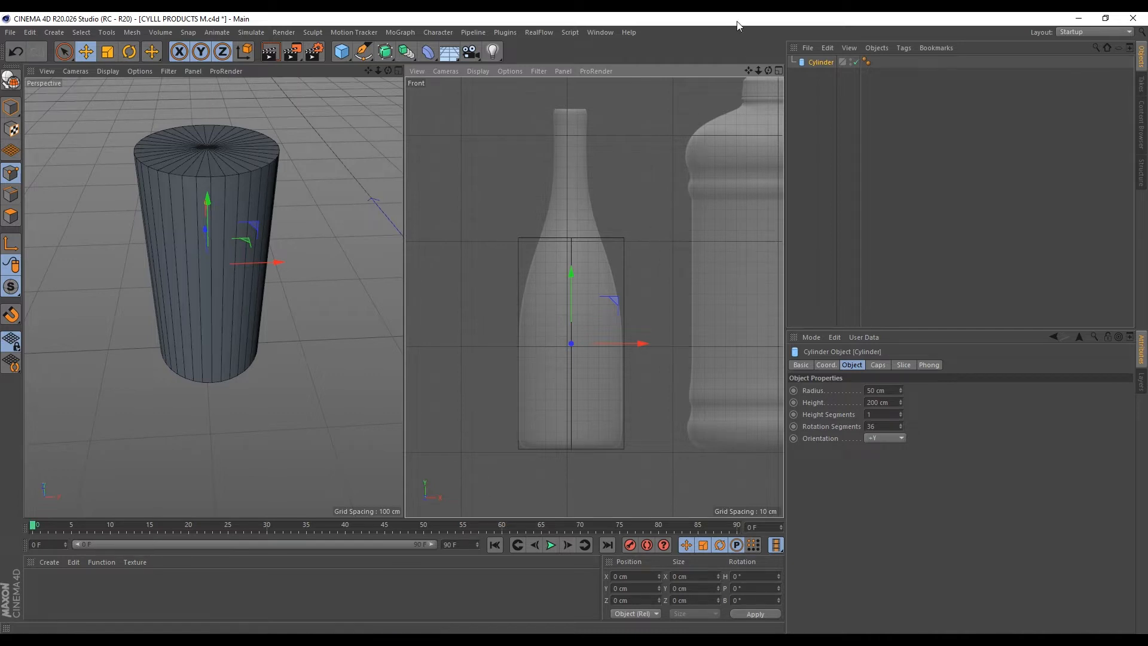
left_click_drag(747, 69, 618, 88)
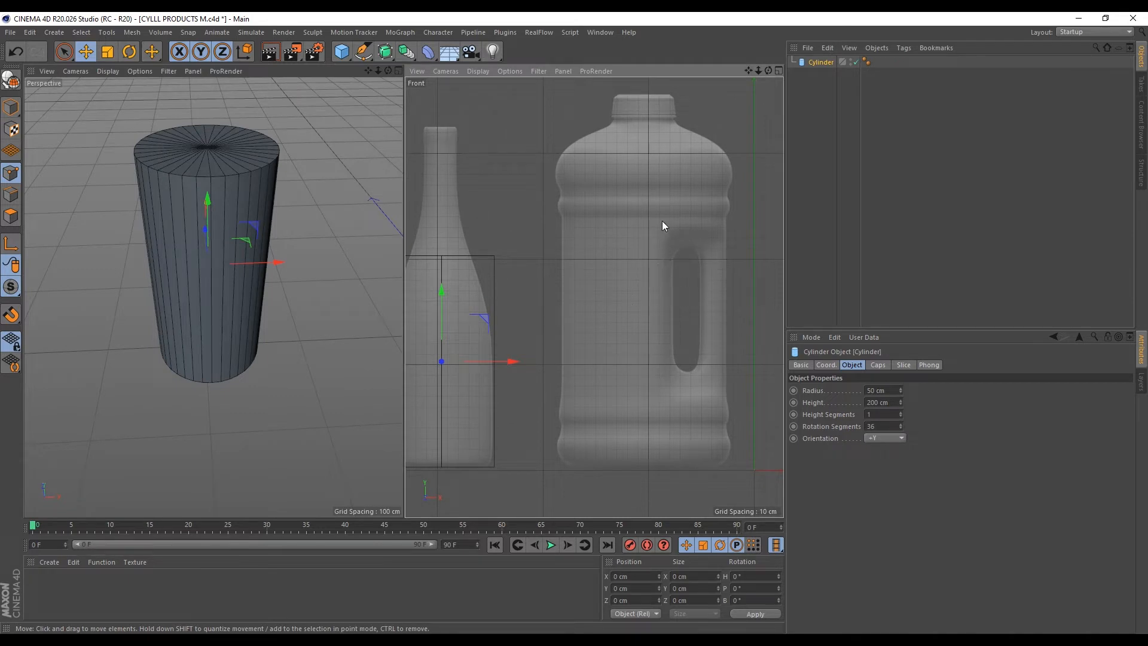
scroll(693, 224, "down", 2)
scroll(464, 307, "up", 3)
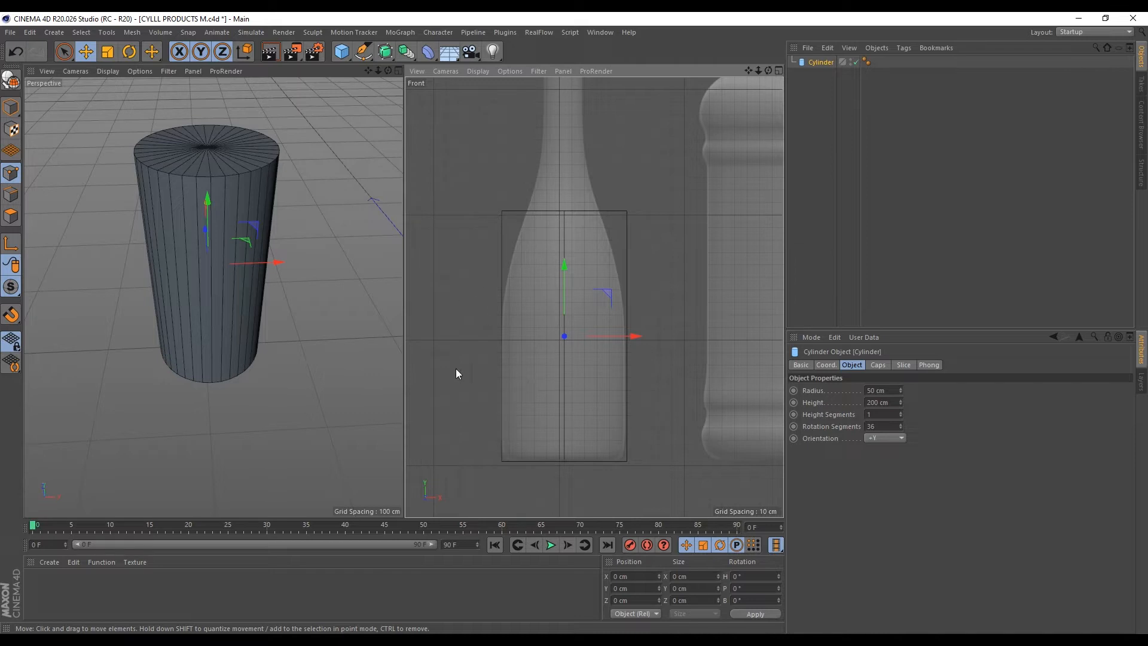
left_click(881, 426)
key("BackSpace")
key("BackSpace")
type("12")
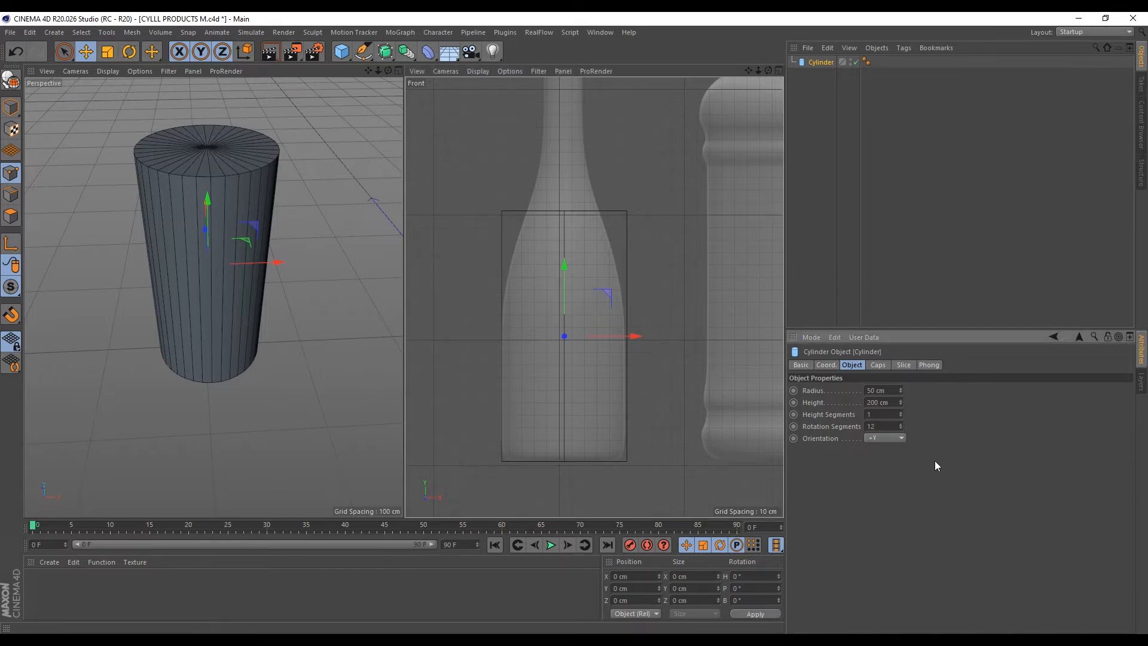
key("Return")
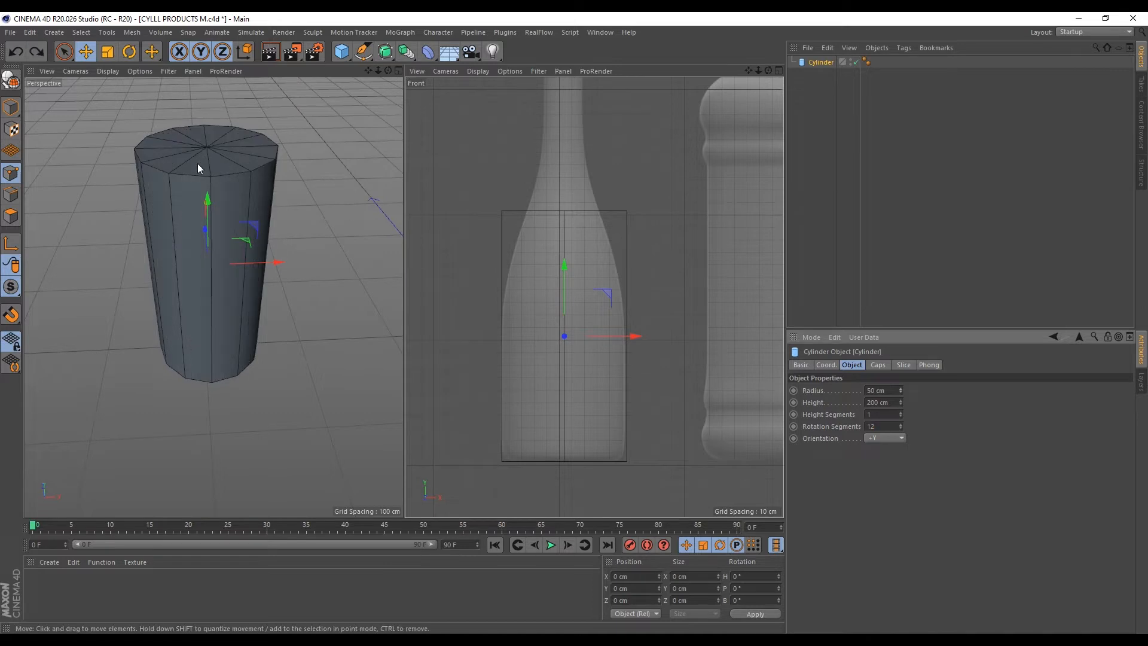
Resize the cylinder to about 48.6 cm radius and 17.2 cm height, and lower it onto the wine bottle's base at about Y 13.8 cm
left_click(11, 107)
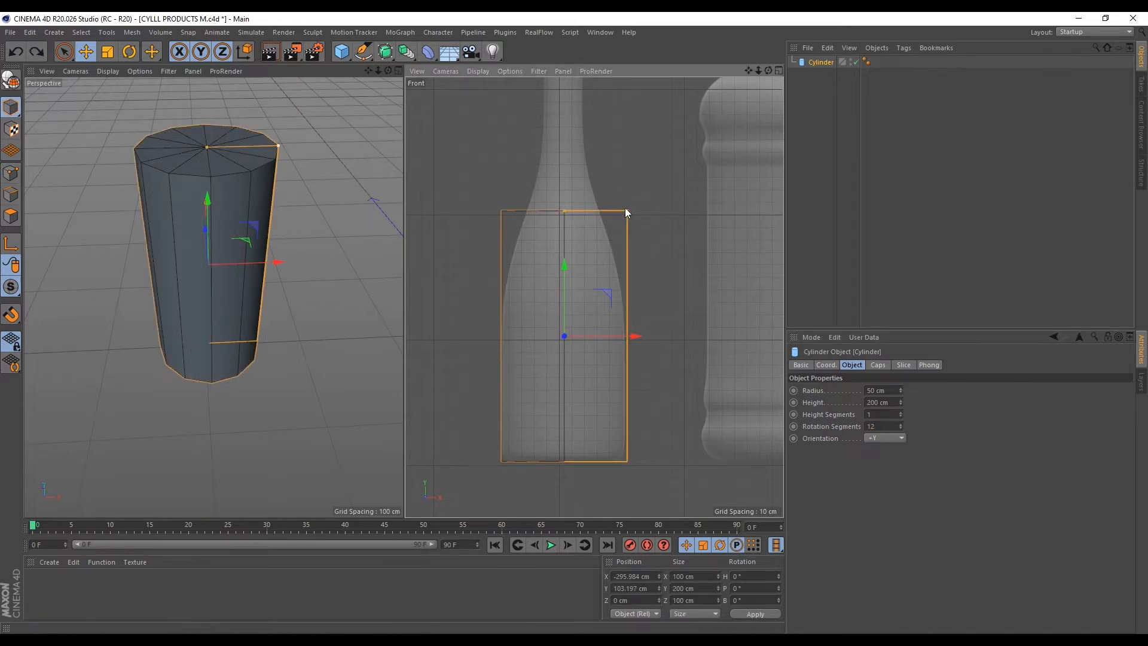
mouse_move(626, 212)
left_mouse_down()
mouse_move(651, 211)
mouse_move(611, 211)
mouse_move(627, 209)
left_mouse_up()
left_click_drag(627, 210, 625, 210)
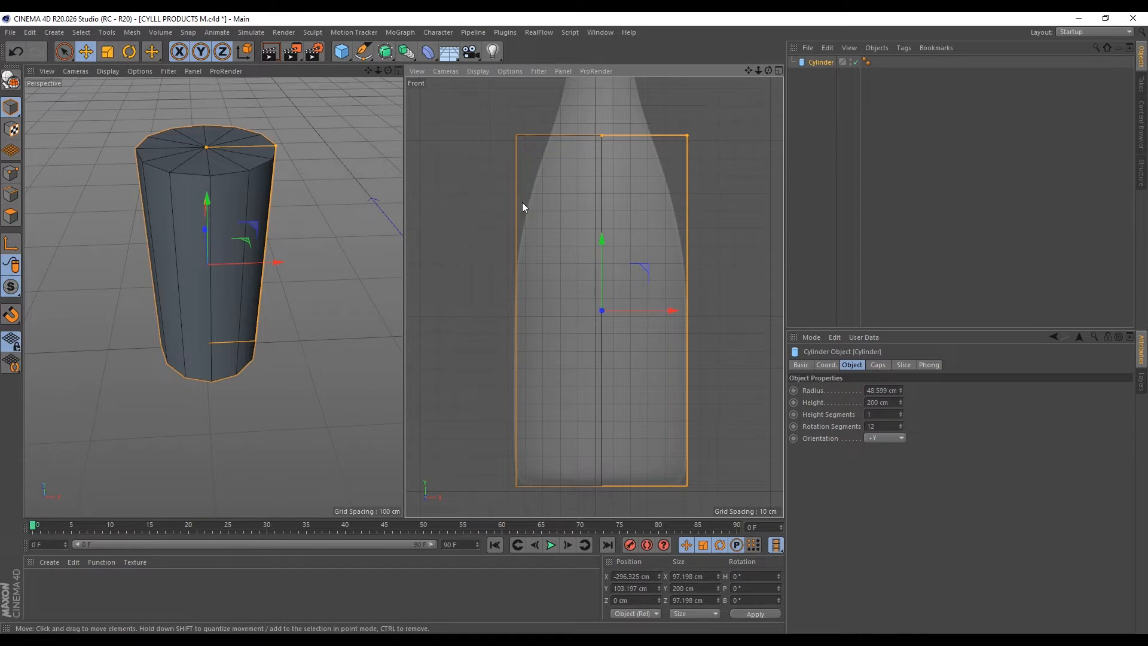
left_click_drag(600, 135, 611, 299)
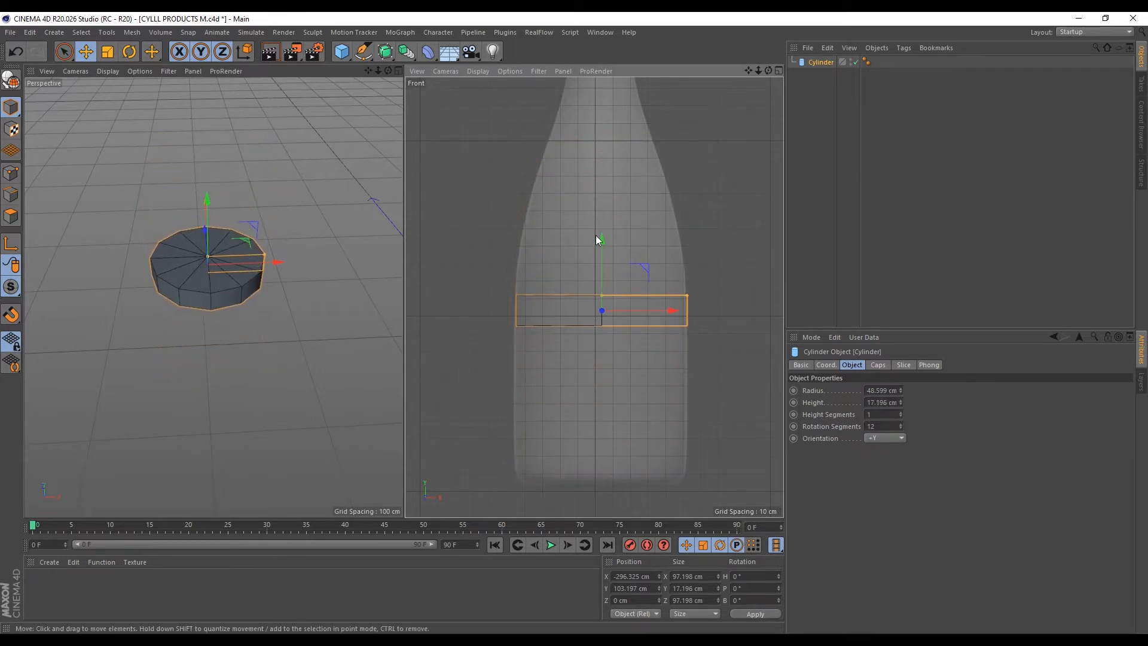
left_click_drag(603, 240, 602, 397)
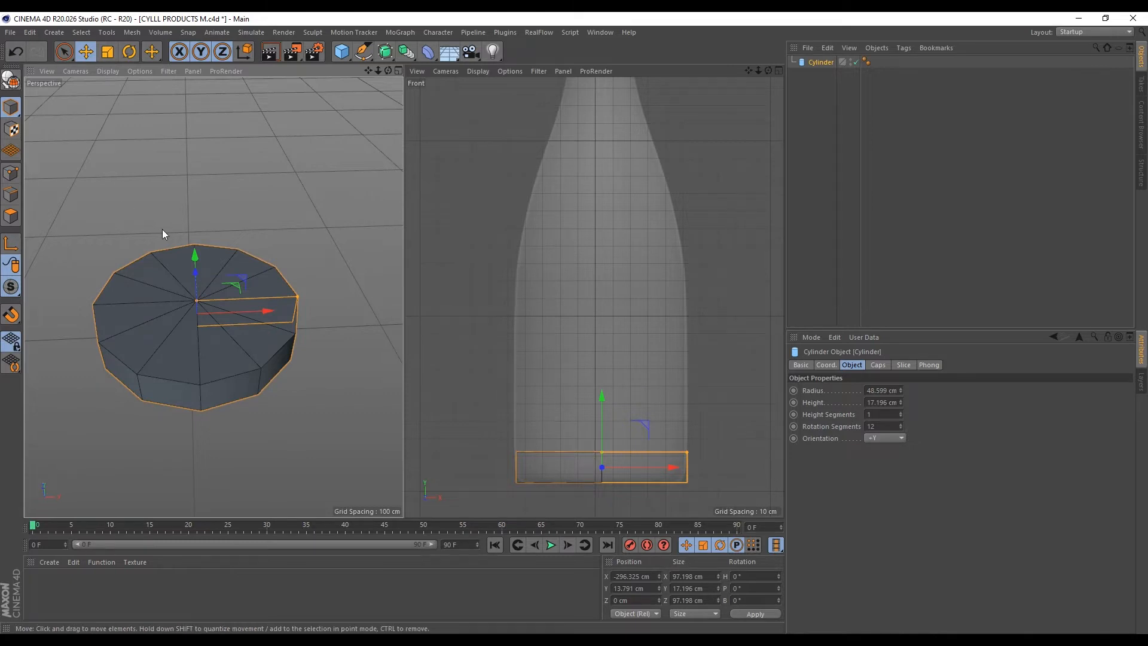
Make the cylinder editable and select all polygons of its top cap in polygon mode
left_click(12, 81)
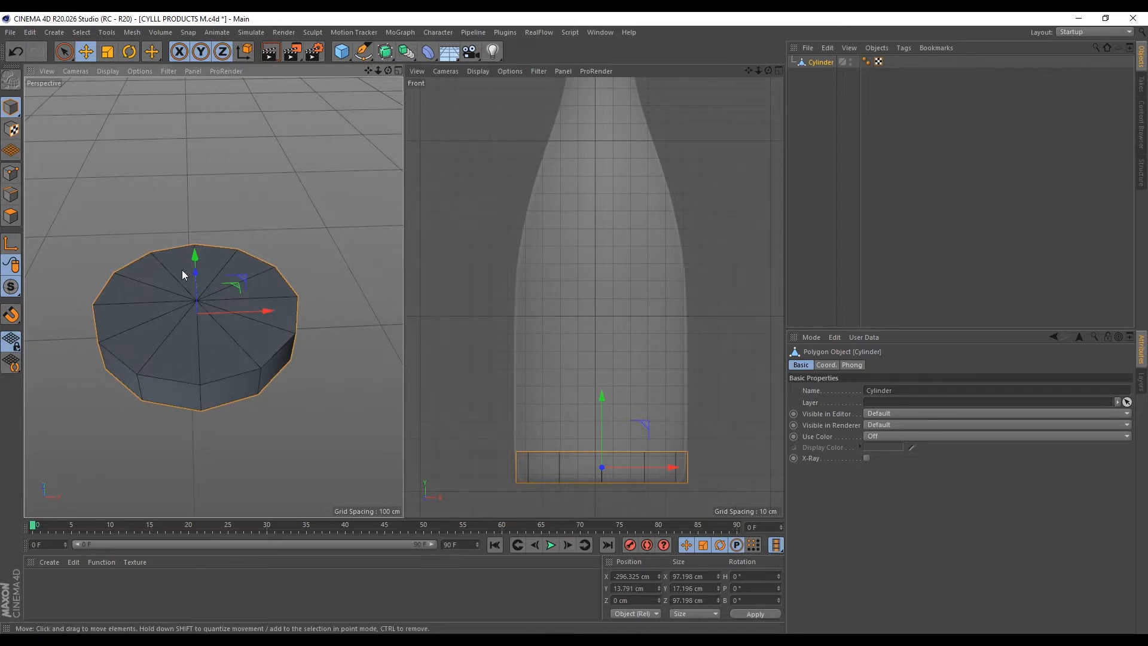
left_click(10, 216)
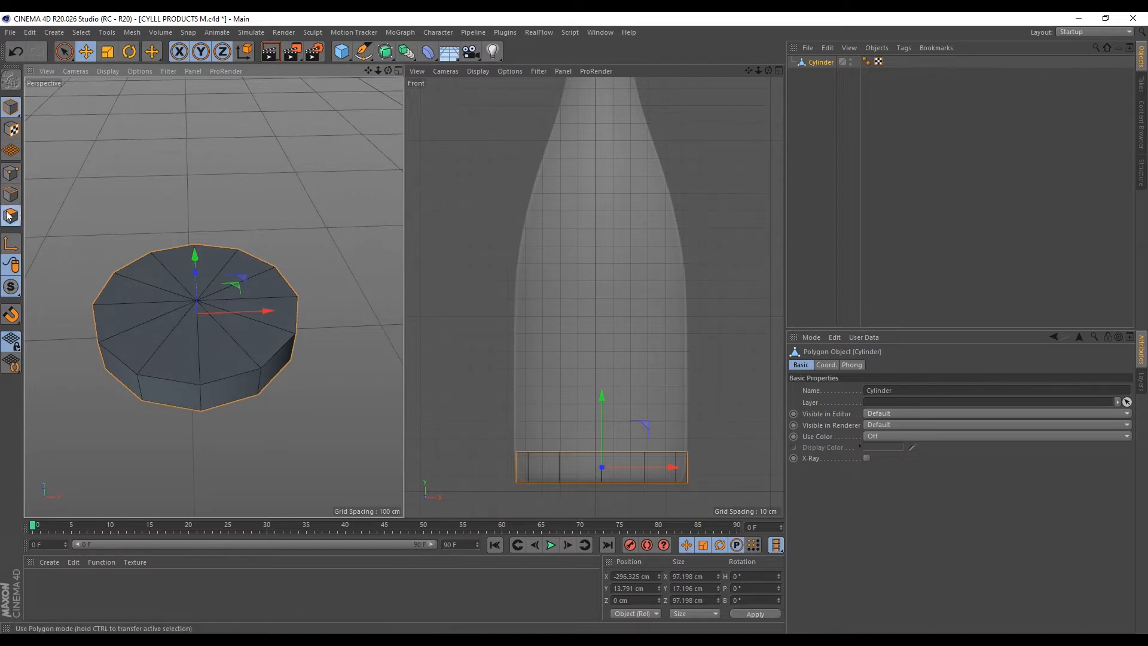
double_click(242, 295)
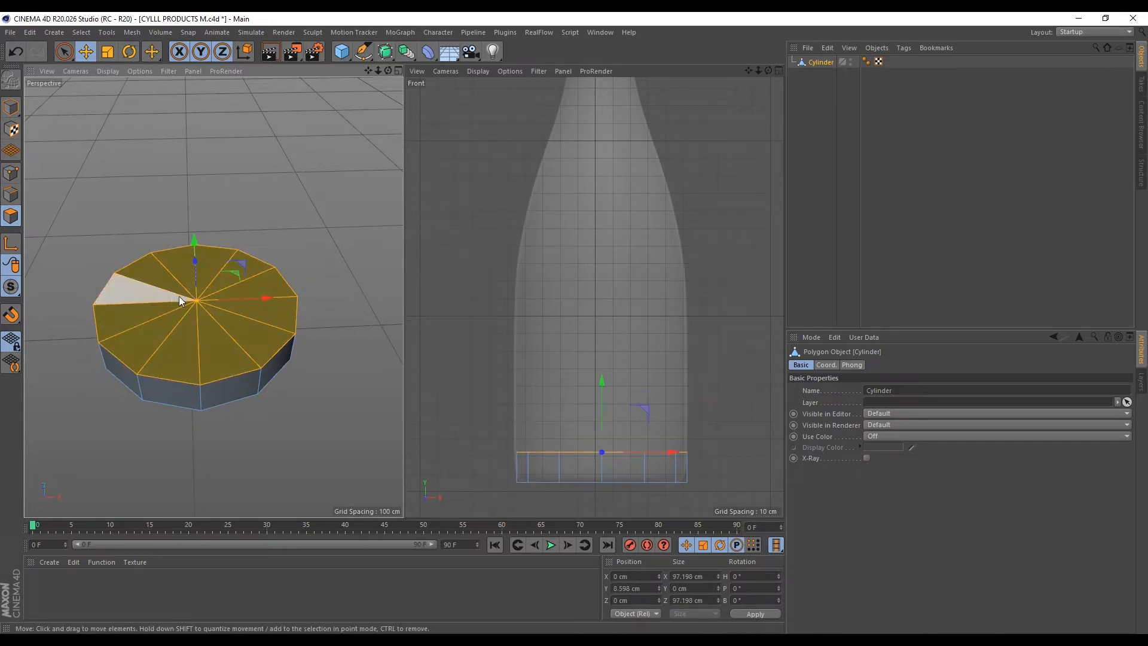
left_click_drag(178, 296, 228, 142, "alt")
key("ctrl+z")
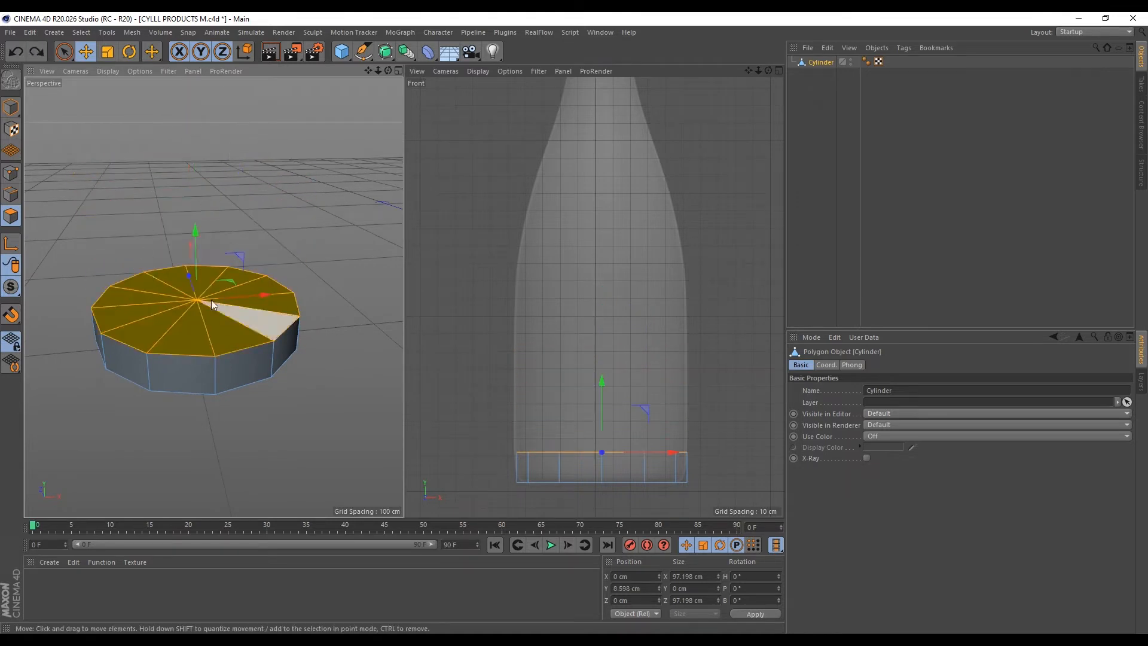
Optimize the whole cylinder mesh in model mode to weld its caps to the side
left_click(11, 107)
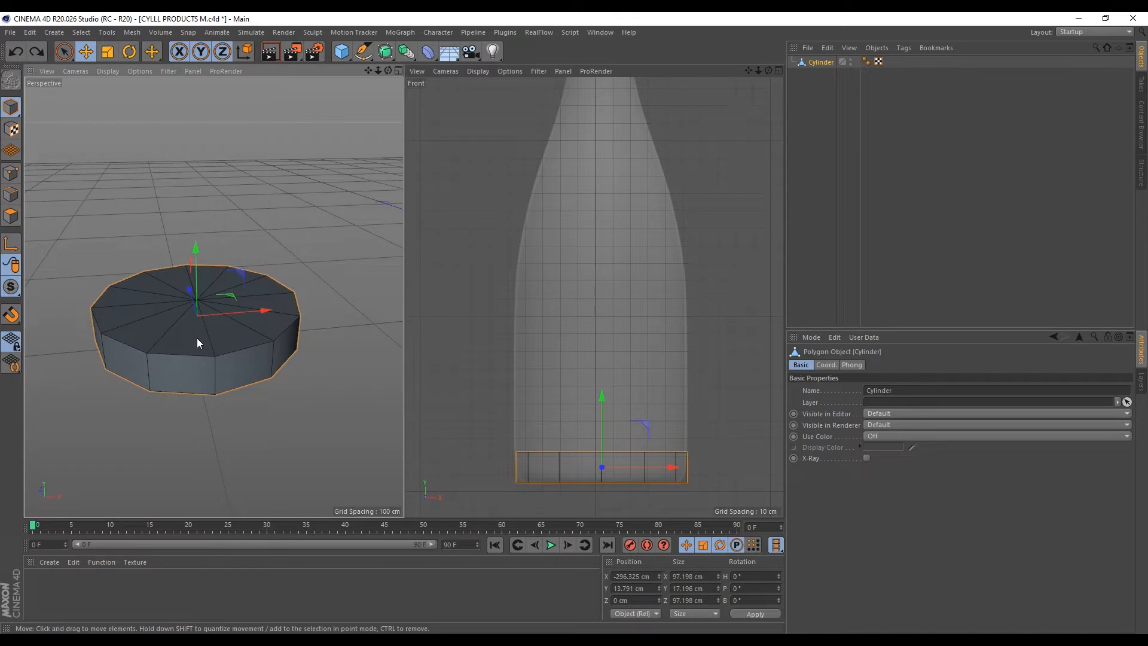
key("u")
key("o")
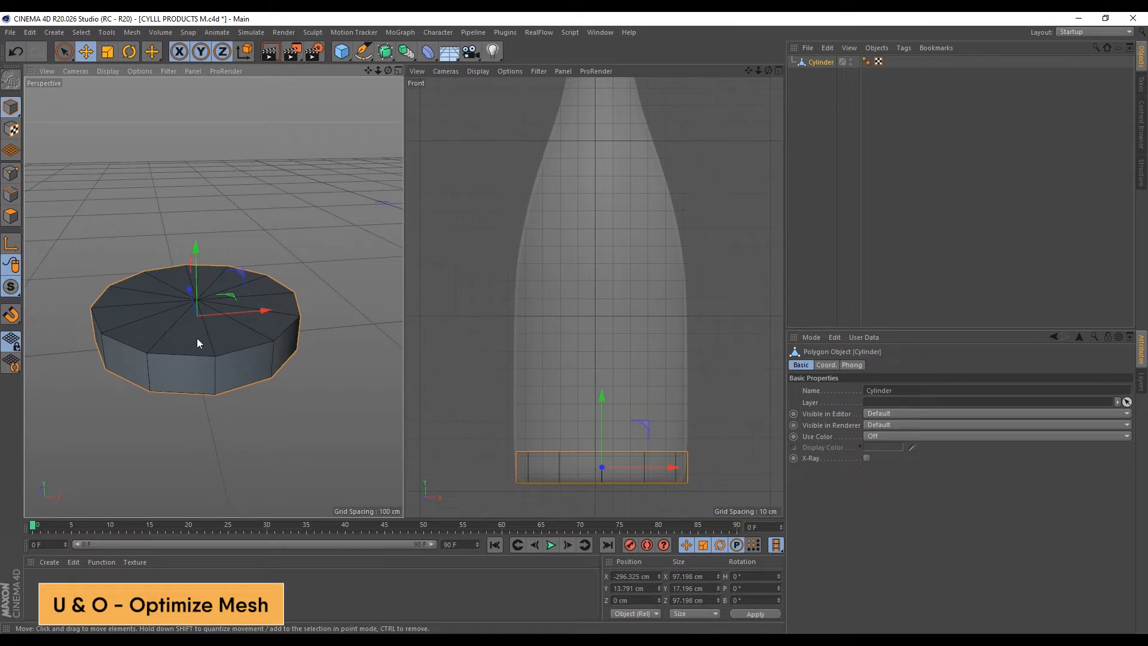
key("u")
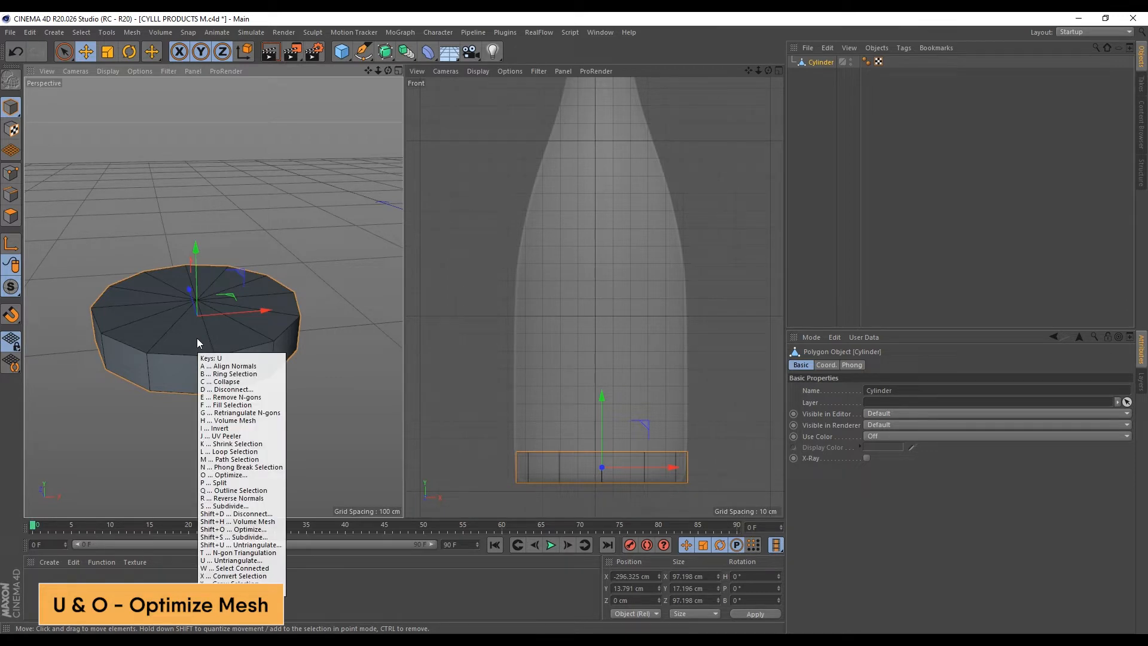
key("o")
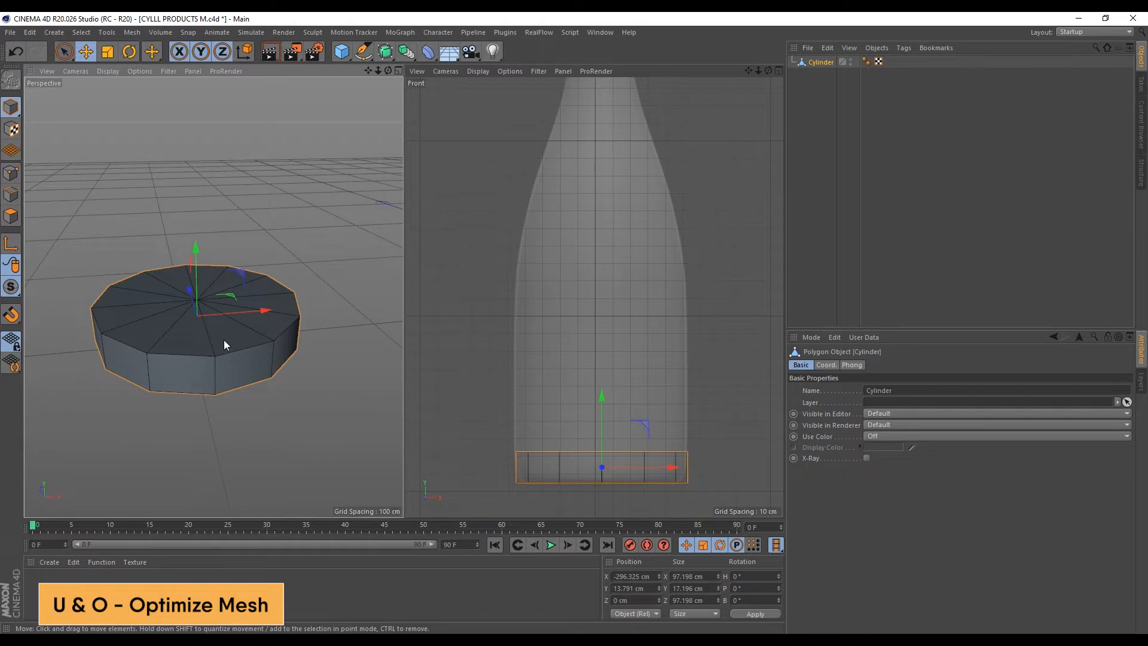
key("u")
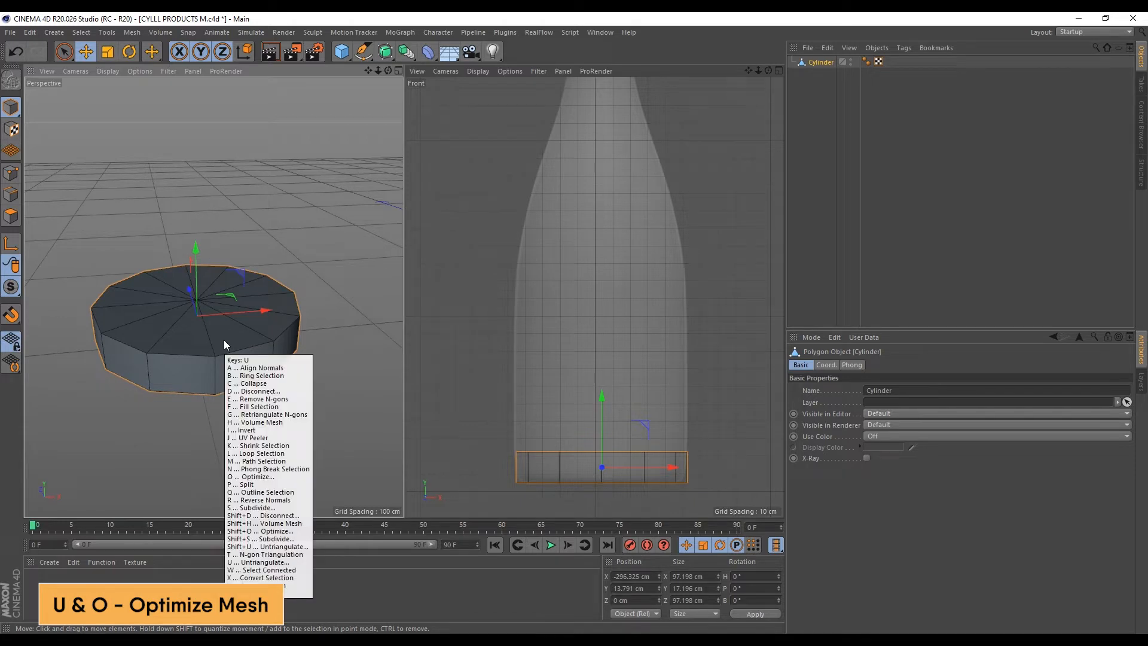
key("o")
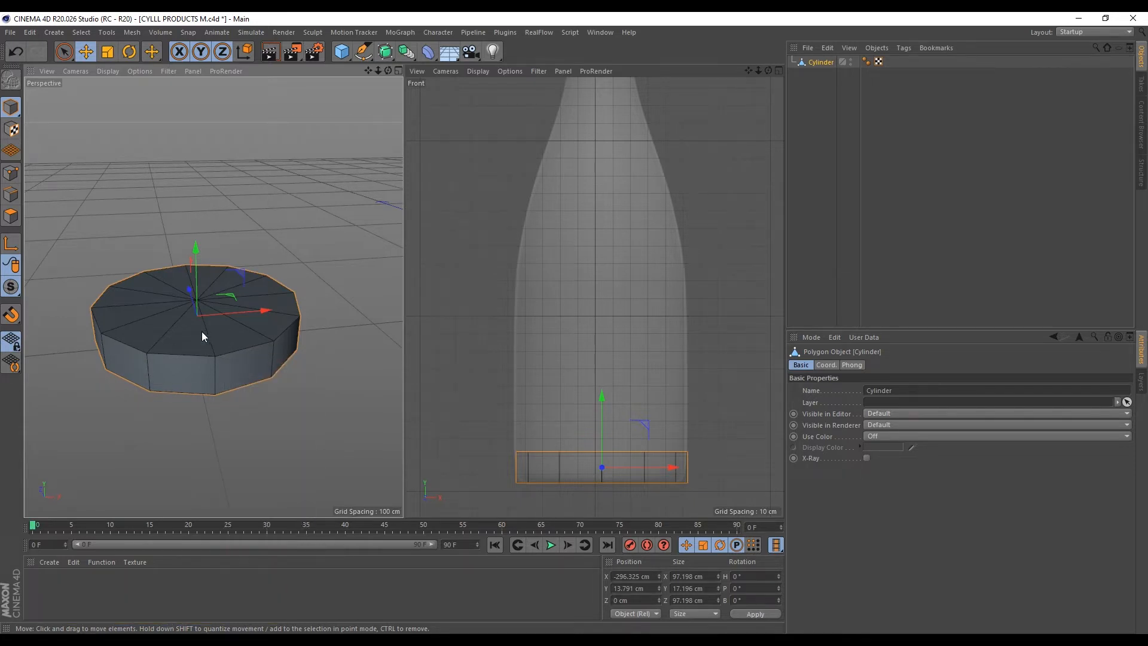
Return to polygon mode, select all of the cylinder's polygons, and clear the polygon selection
left_click(10, 216)
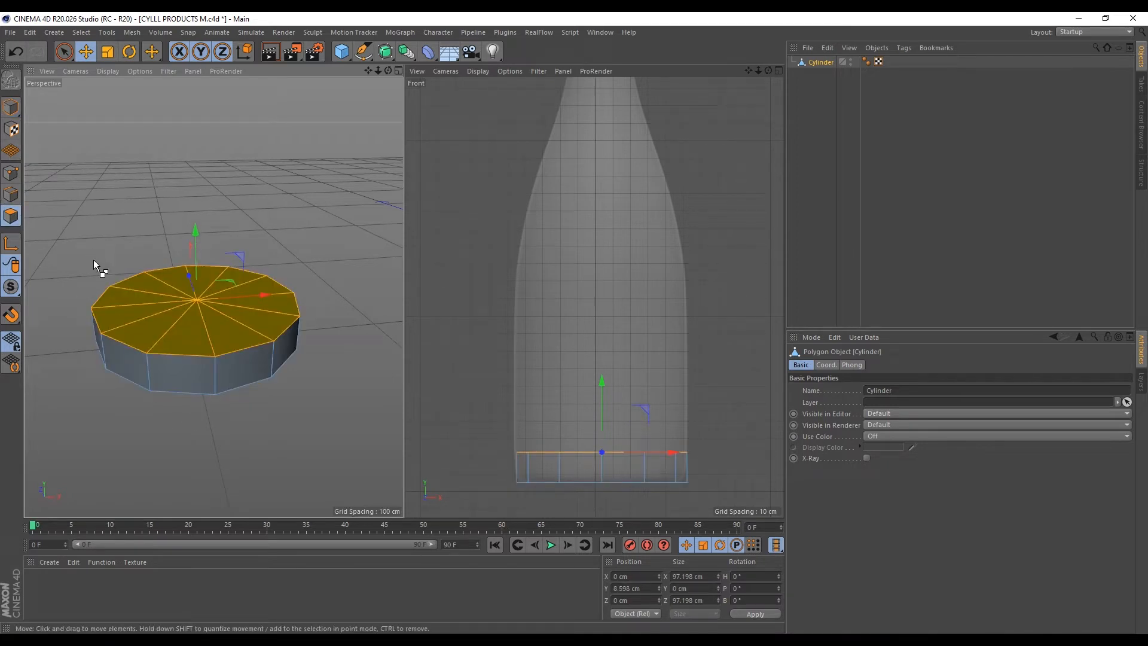
key("ctrl+a")
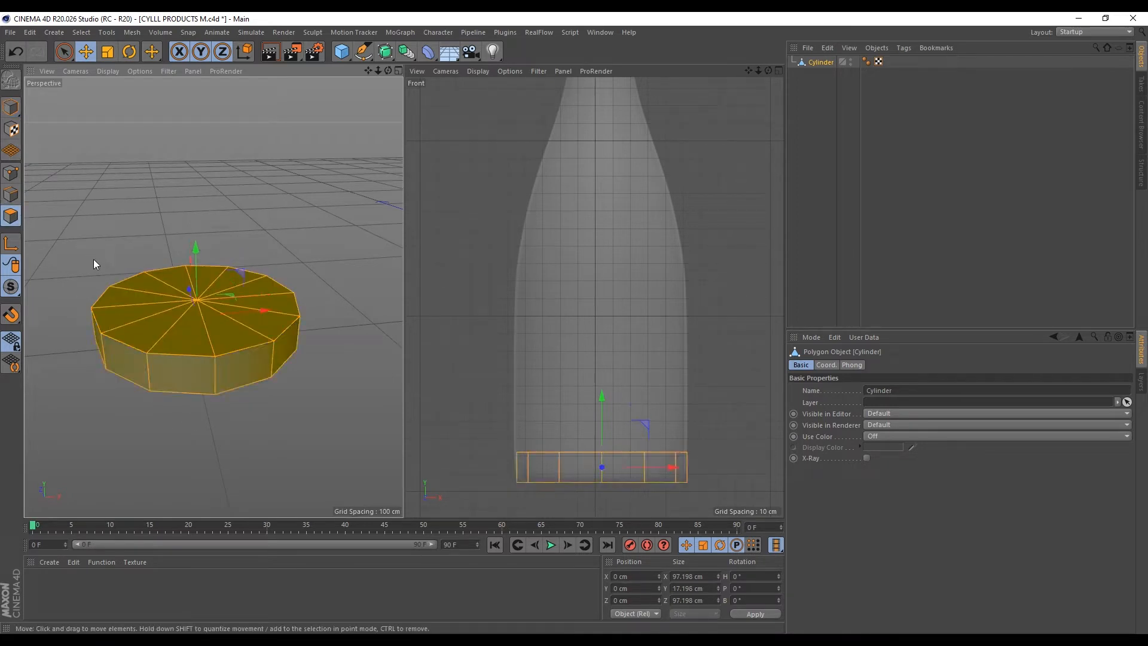
right_click(185, 321)
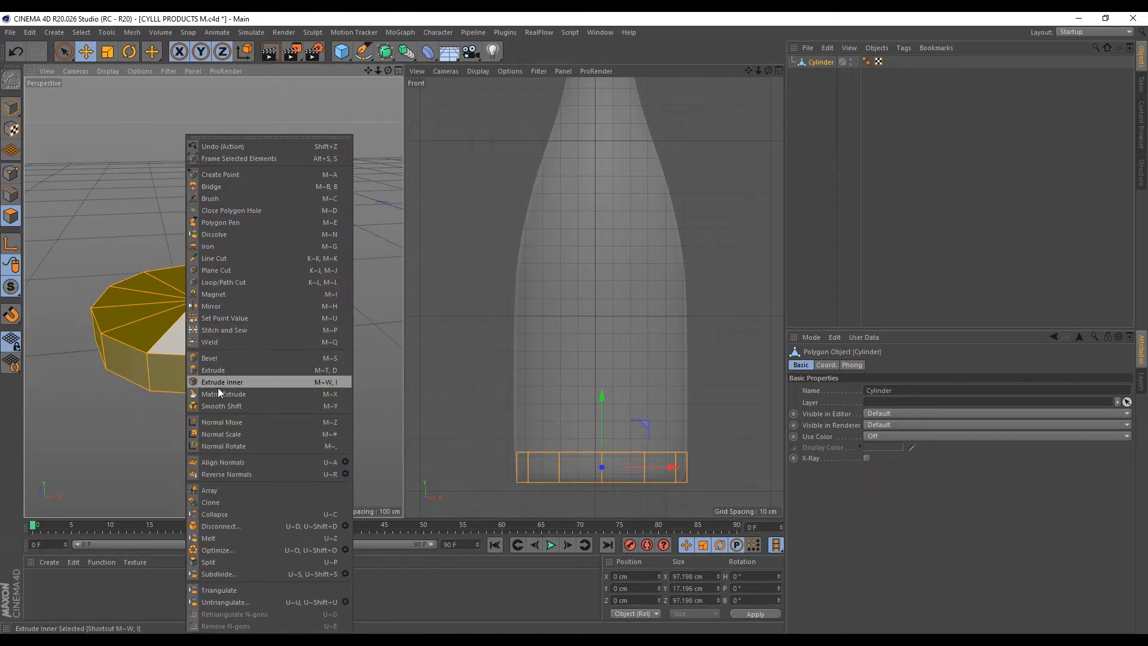
left_click(74, 399)
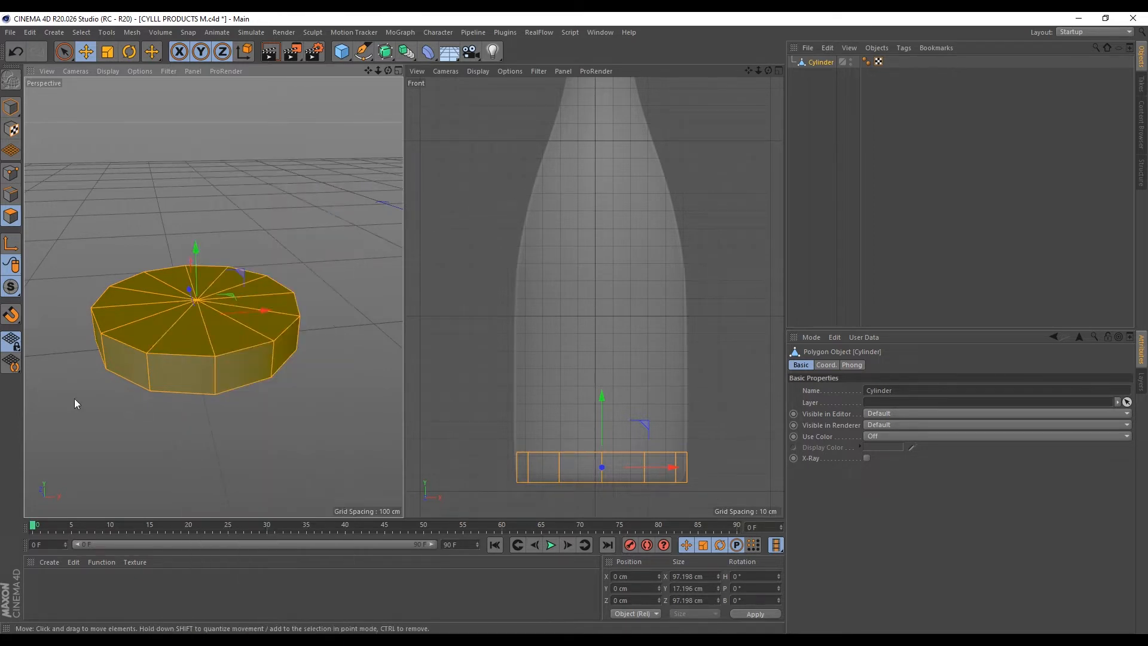
left_click(143, 407)
left_click(233, 300)
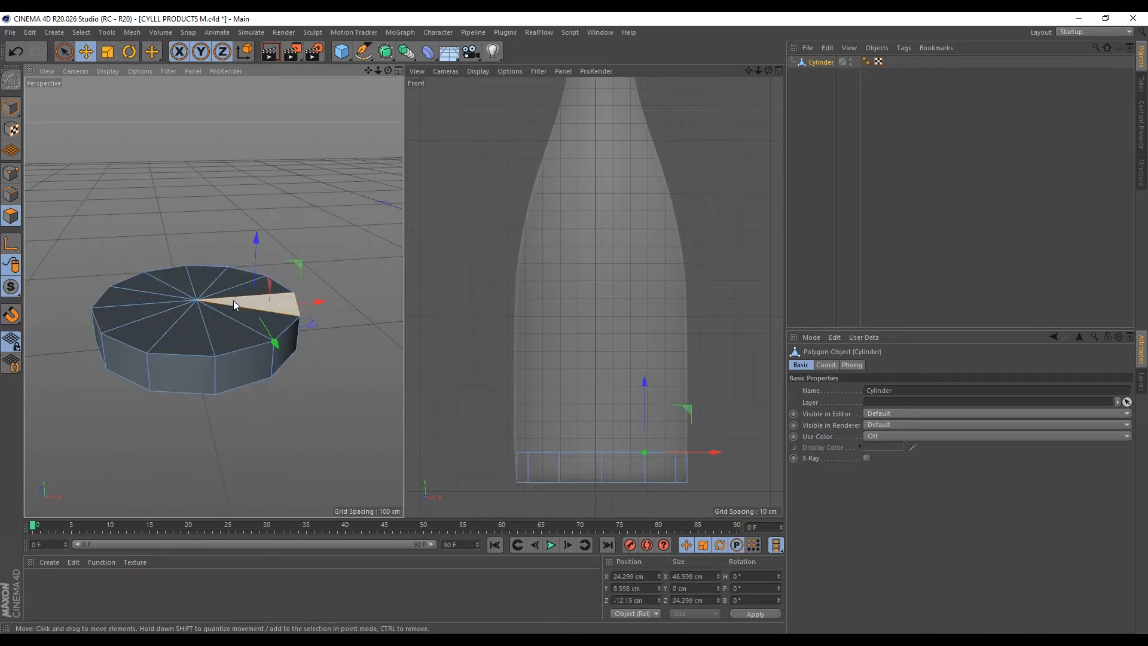
key("ctrl+a")
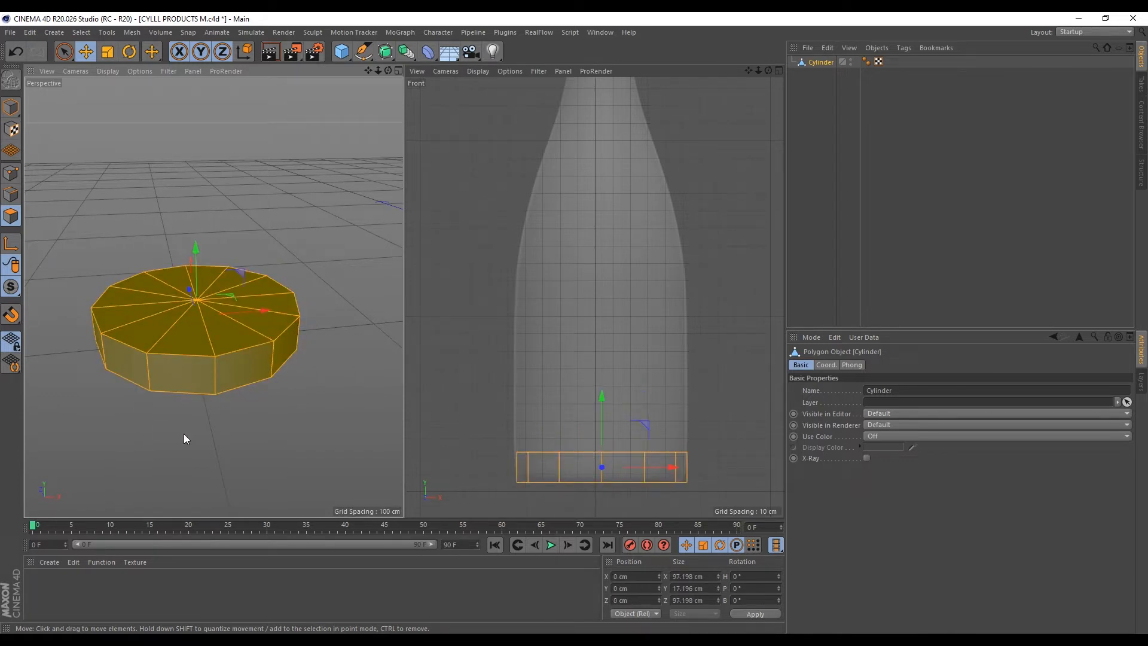
left_click(82, 363)
scroll(173, 318, "up", 2)
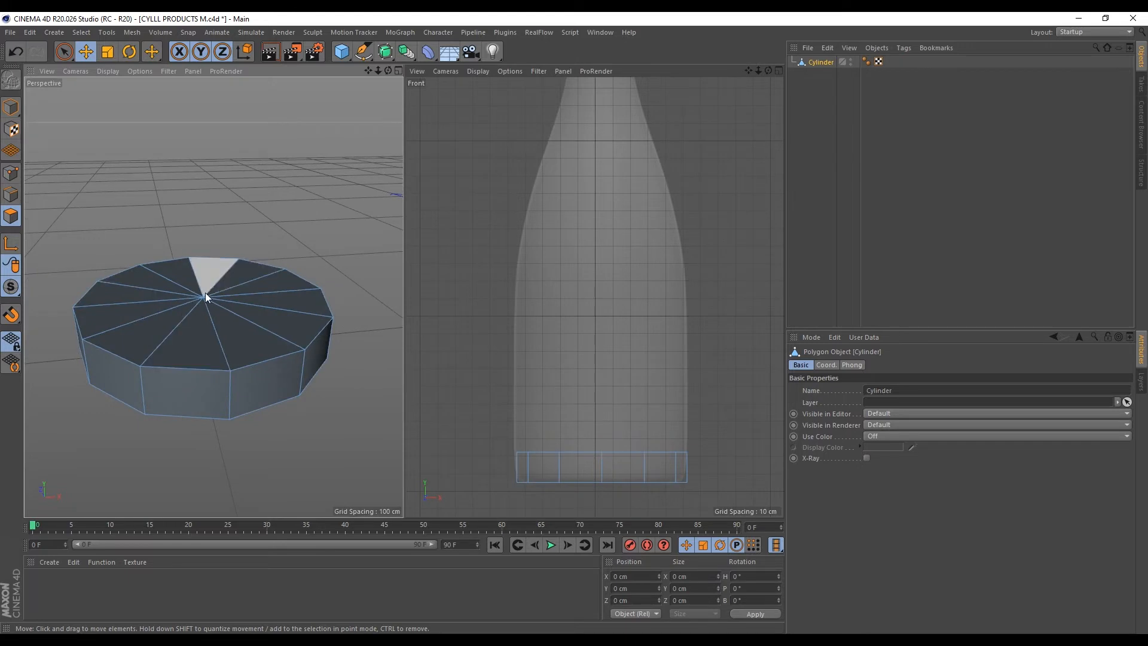
Select the cylinder's top cap polygons with Loop Selection
key("u")
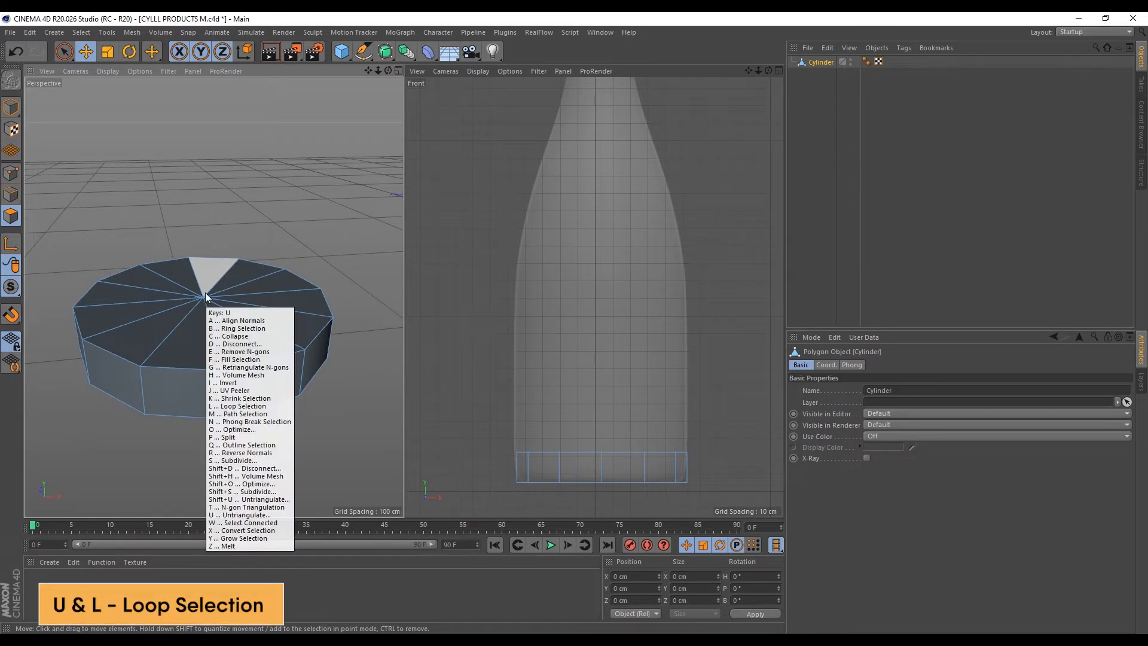
key("l")
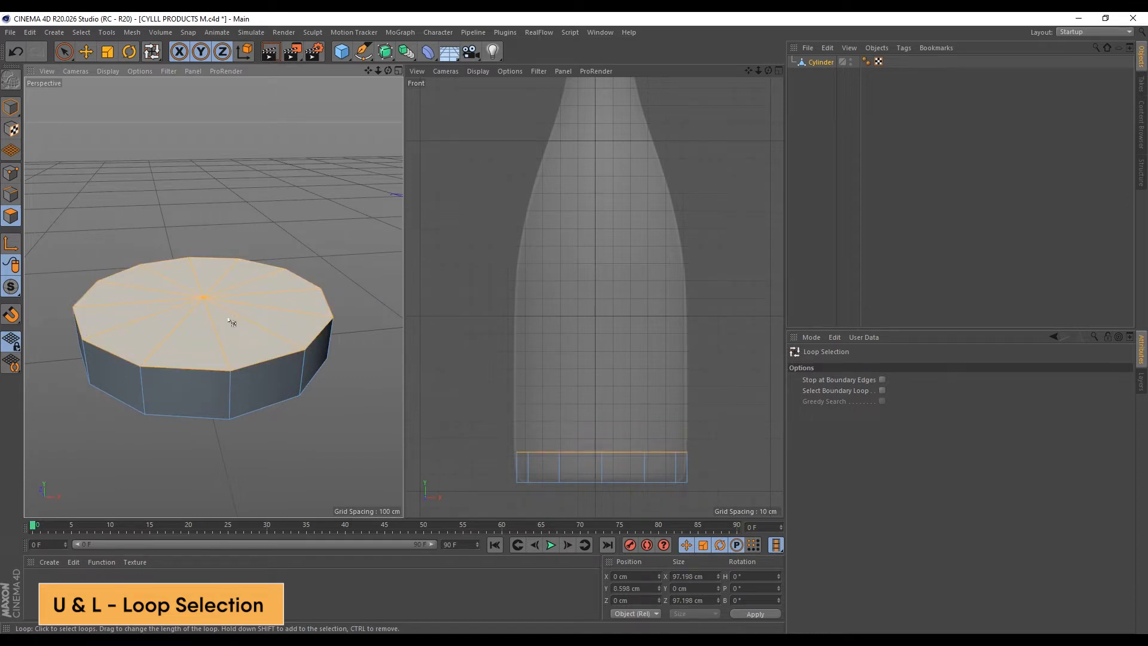
left_click(236, 323)
Shift the whole cylinder to about X -297 cm and scale it uniformly to about 98.4 cm wide to match the bottle's sides
scroll(645, 491, "up", 3)
scroll(640, 479, "up", 2)
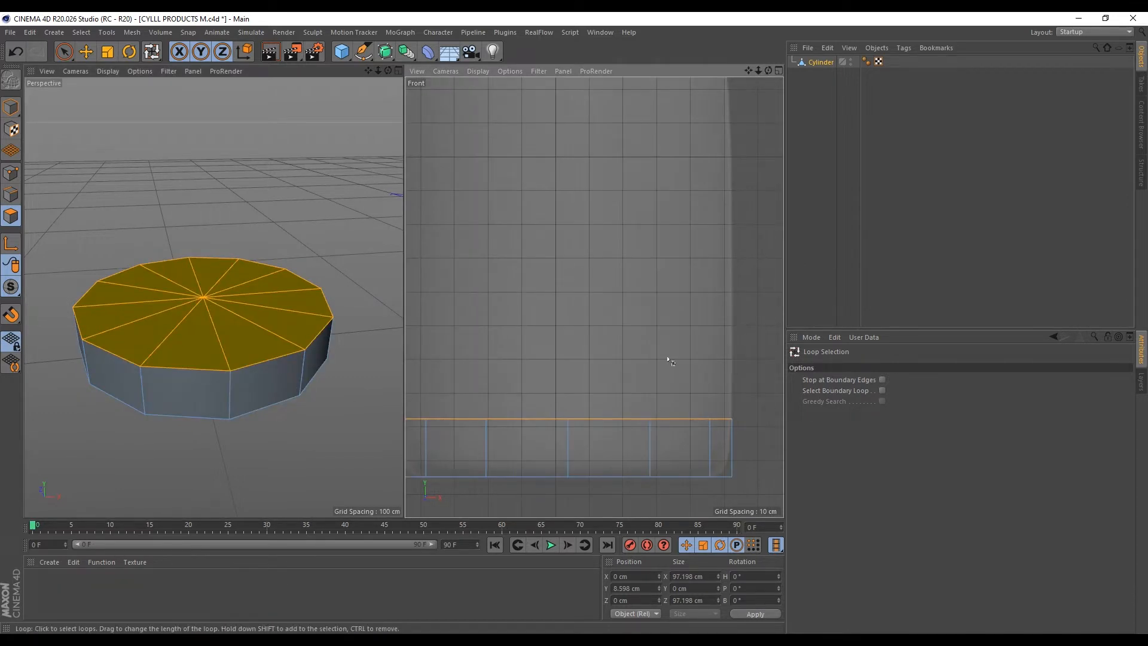
middle_click_drag(594, 297, 601, 293, "alt")
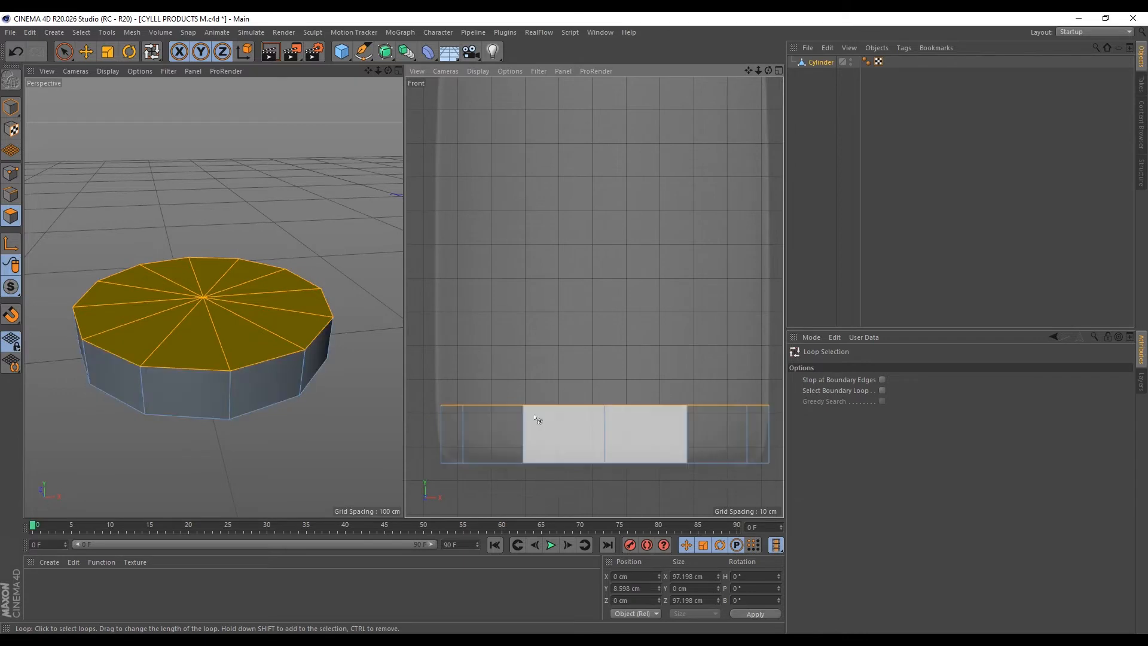
left_click(11, 106)
left_click(86, 52)
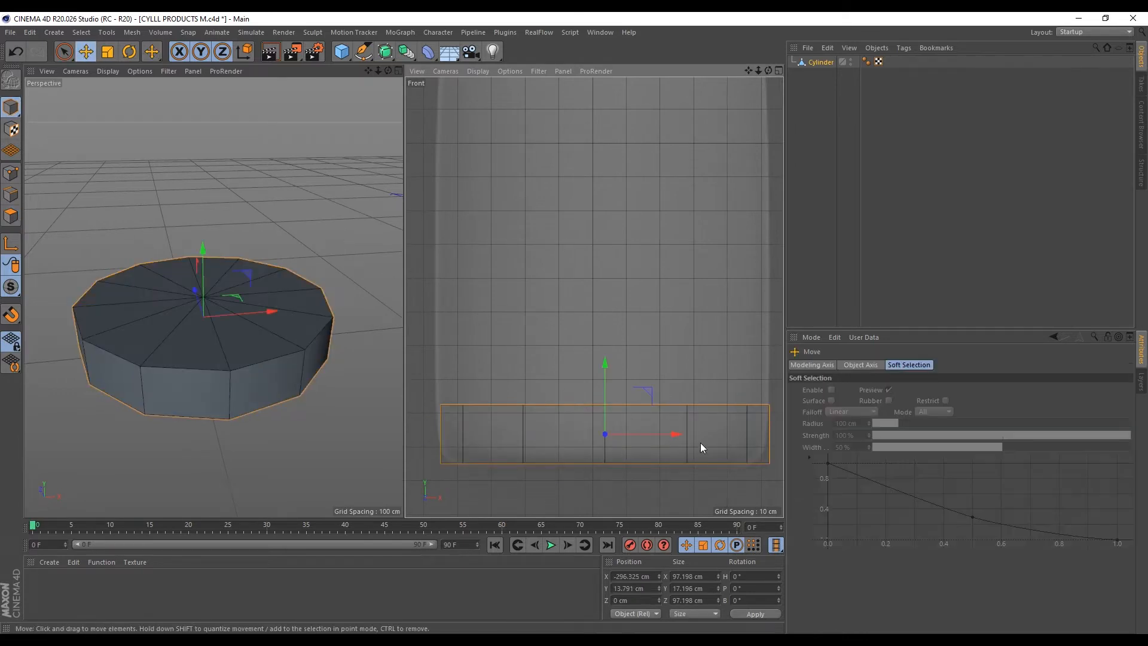
left_click_drag(682, 435, 677, 438)
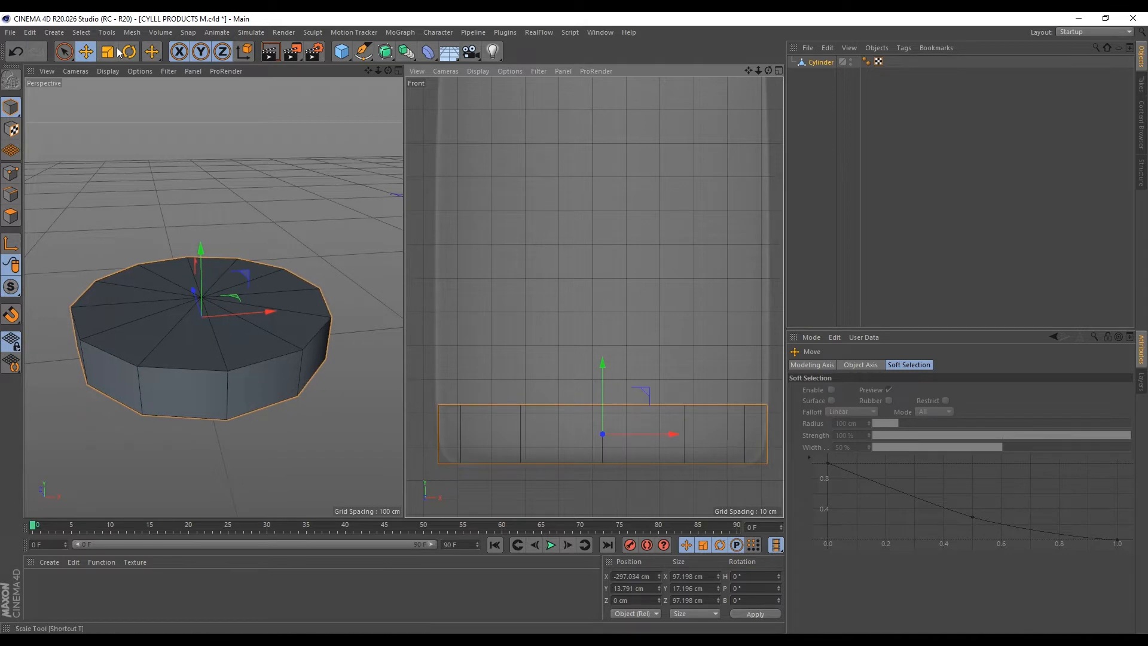
key("t")
left_click_drag(697, 395, 698, 393)
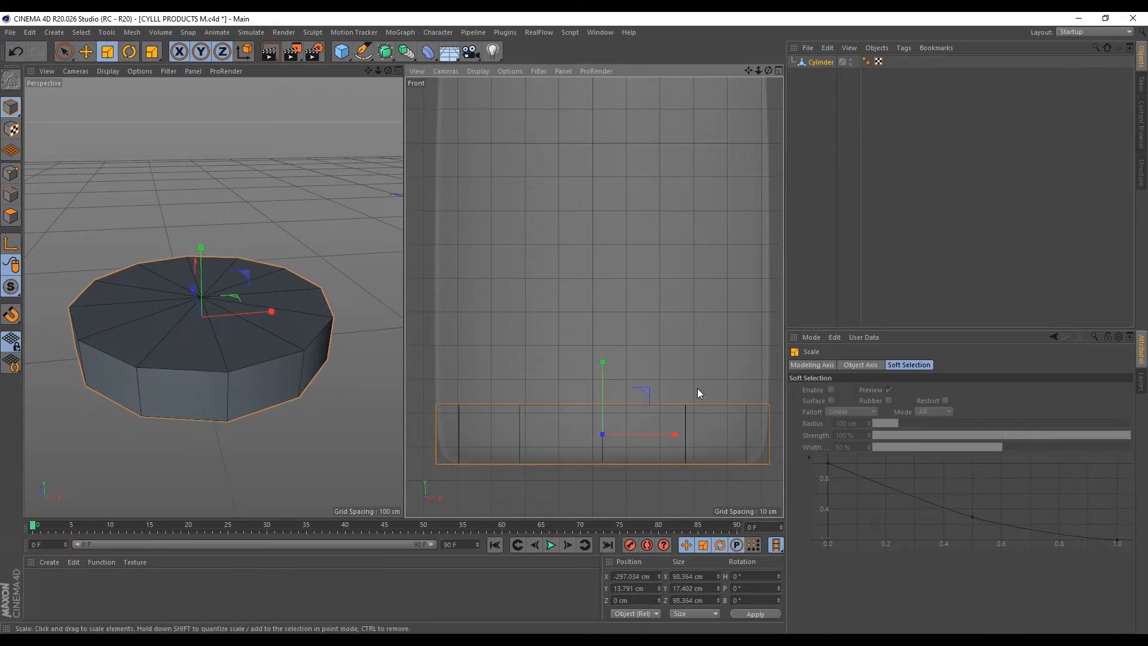
Try extruding the cylinder's selected top polygons by about 12.2 cm with the Extrude tool, and undo it
left_click(10, 216)
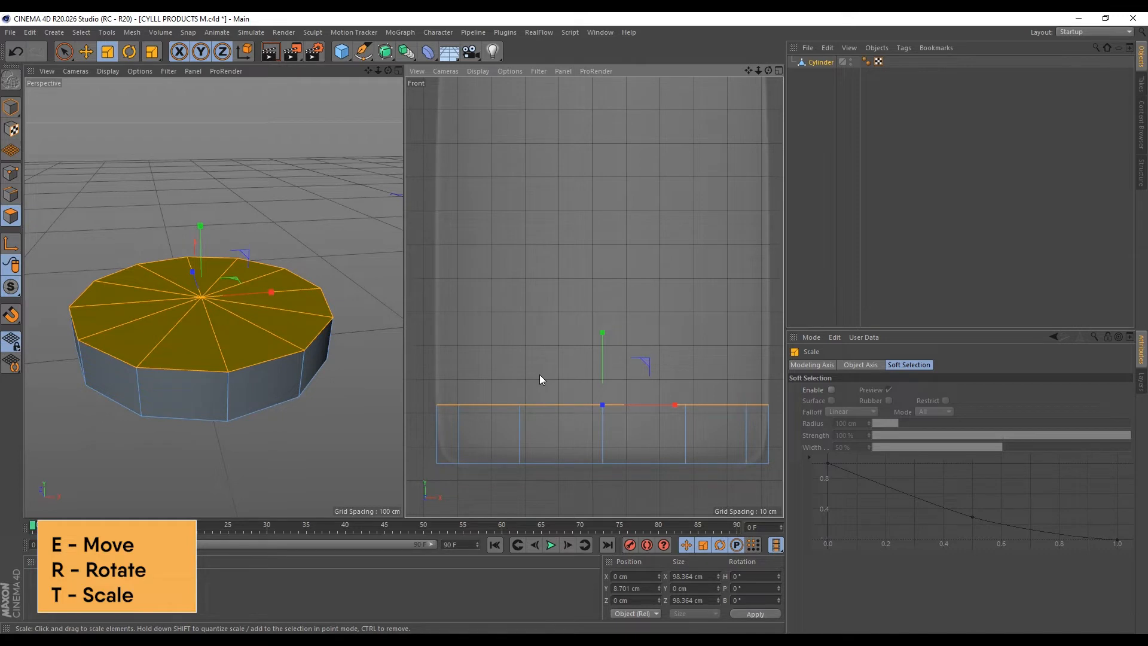
scroll(540, 374, "down", 2)
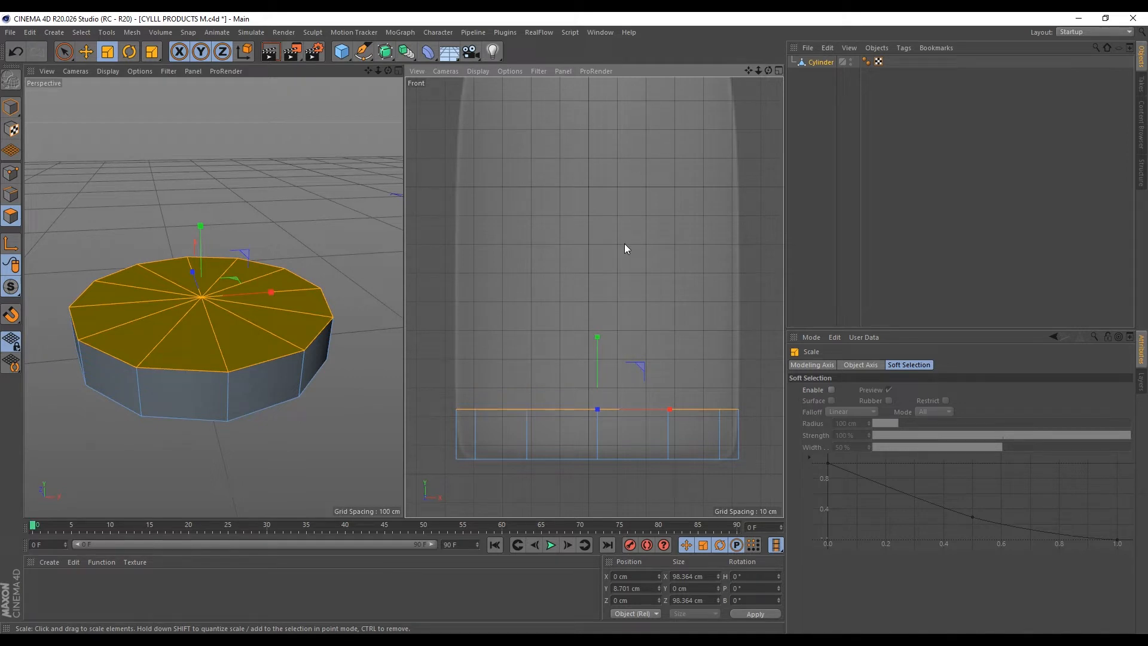
key("d")
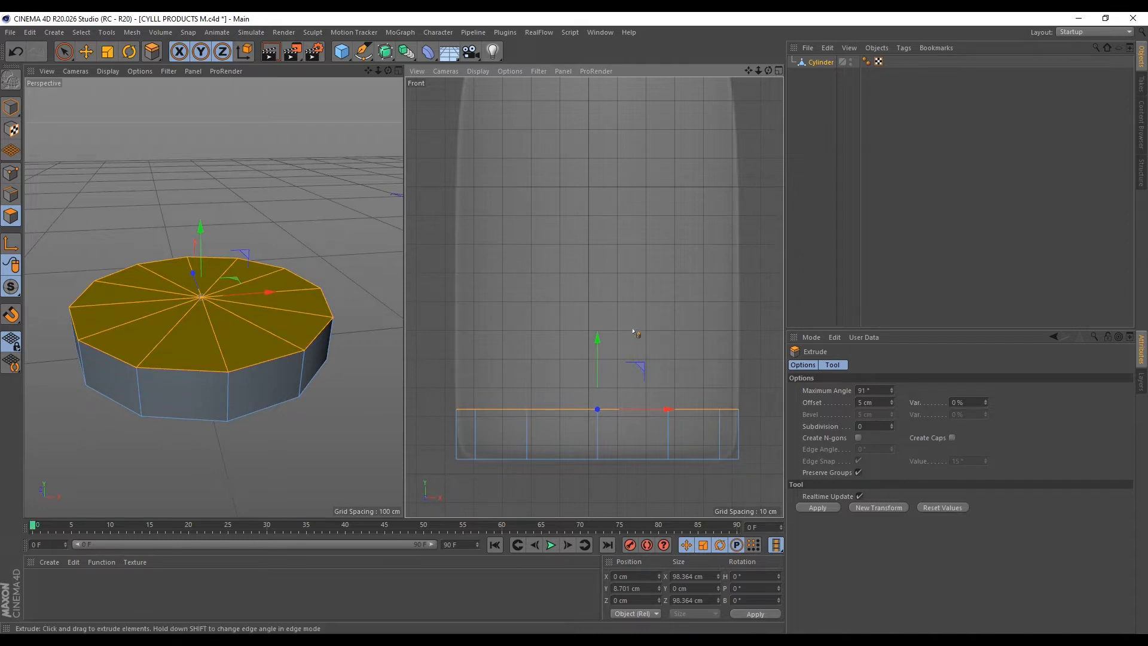
left_click_drag(635, 333, 670, 333)
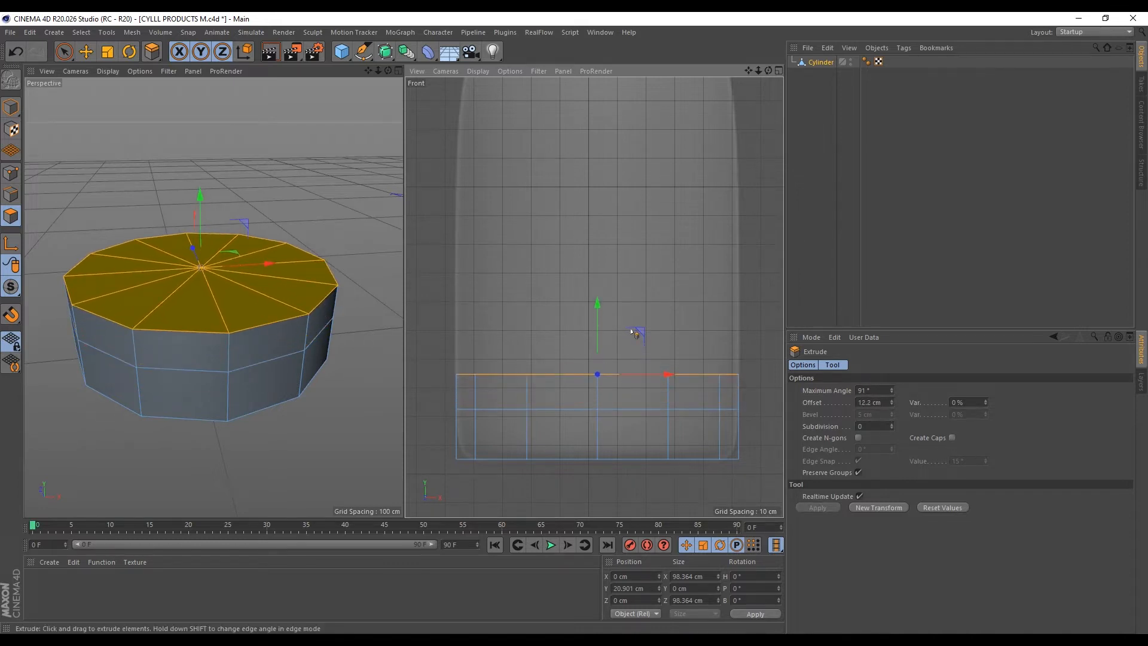
key("ctrl+z")
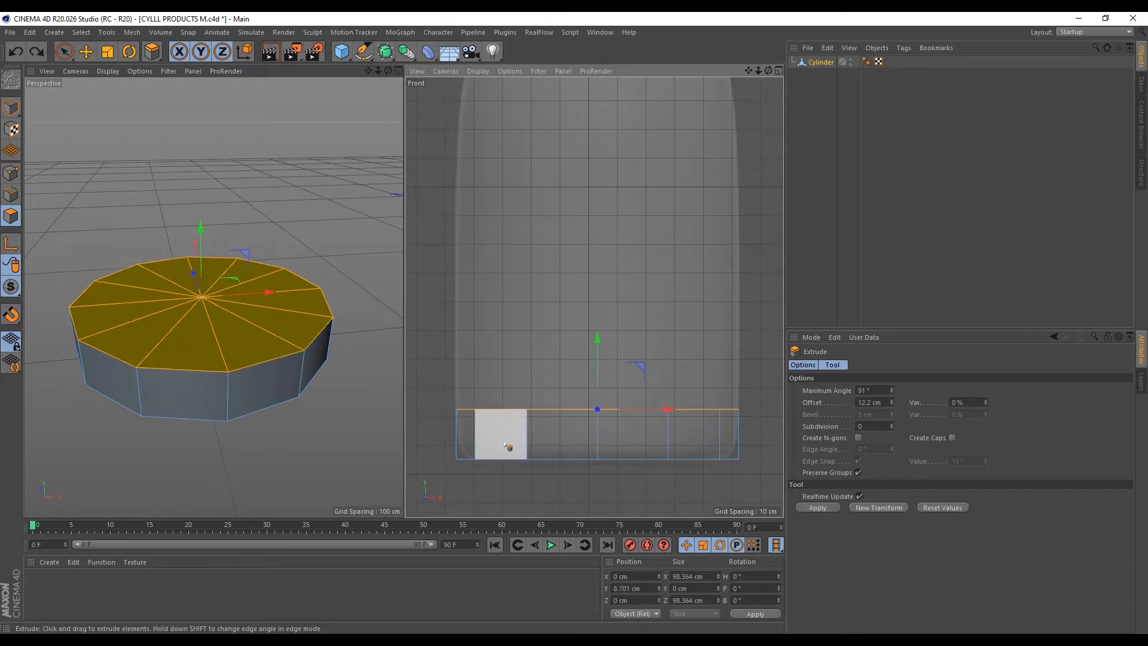
Extrude the top polygons straight up along the Y axis with the Move tool to about Y 67.3 cm
left_click(87, 53)
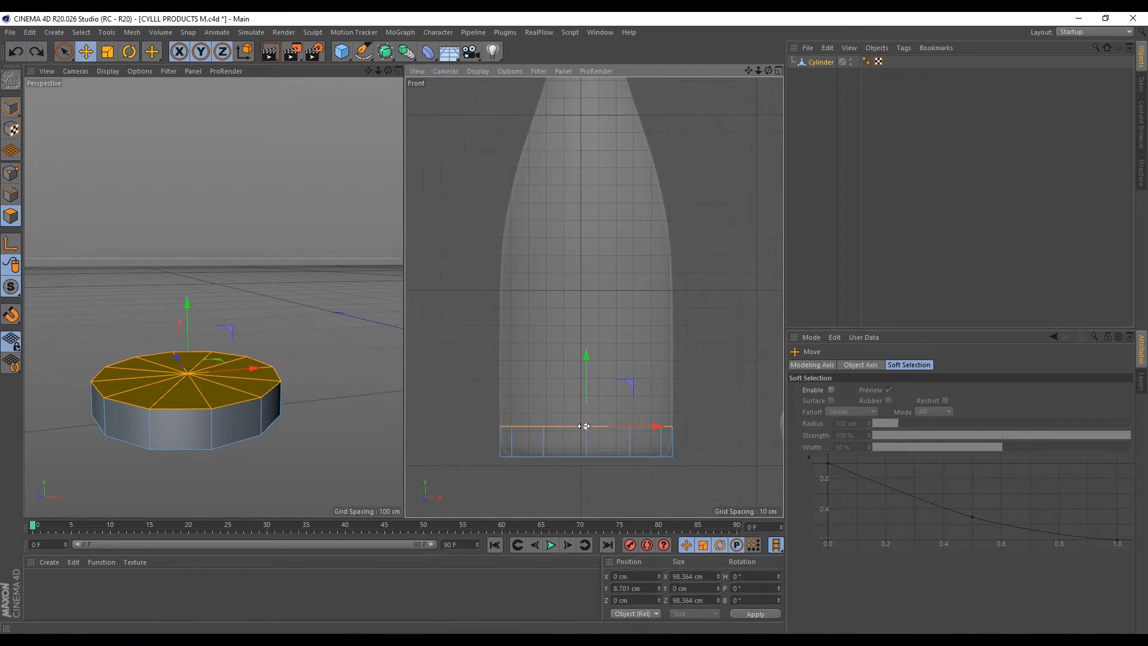
scroll(598, 411, "up", 2)
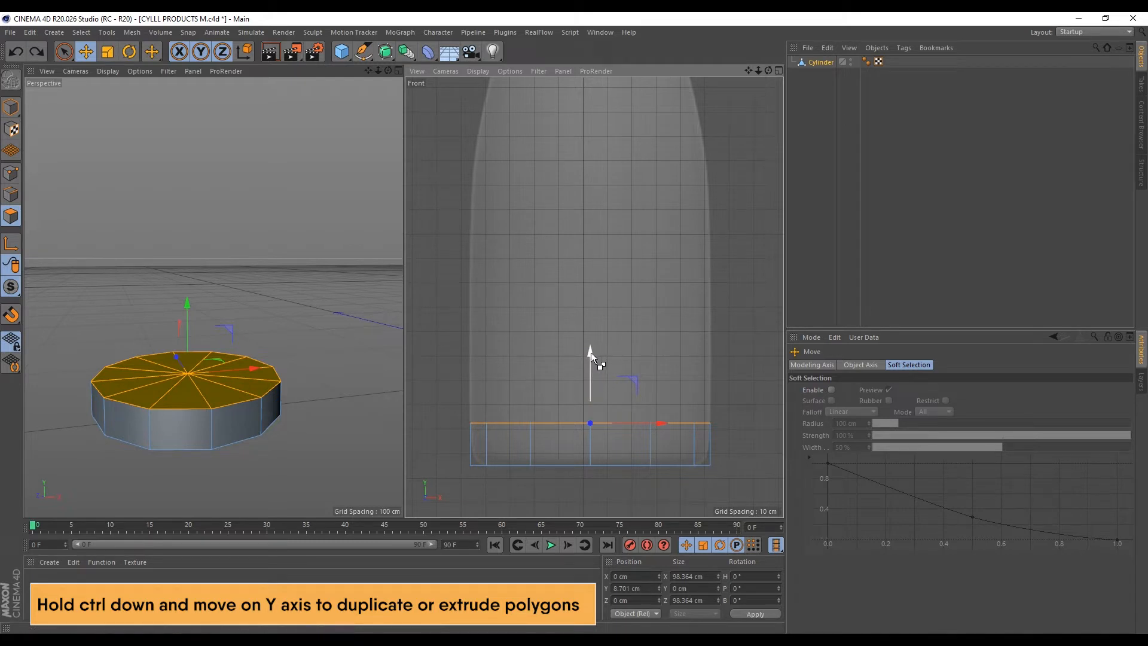
left_click_drag(590, 353, 590, 210, "ctrl")
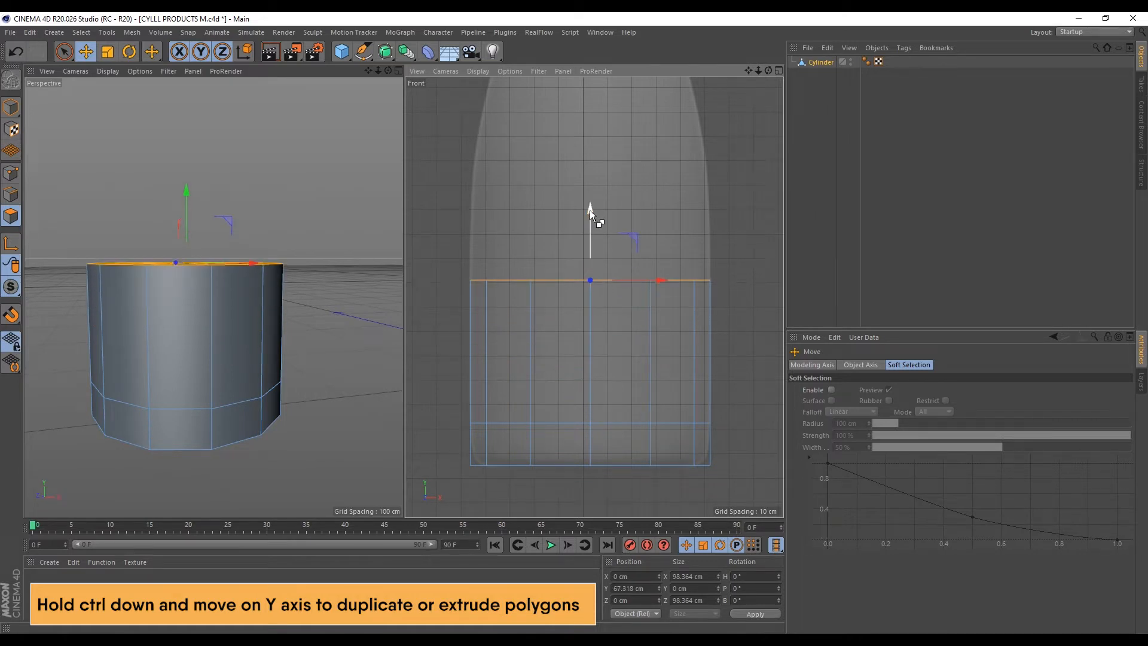
Extrude the top polygons up again, redoing the first try, to about Y 111.8 cm where the bottle starts to taper
left_click_drag(590, 210, 590, 110, "ctrl")
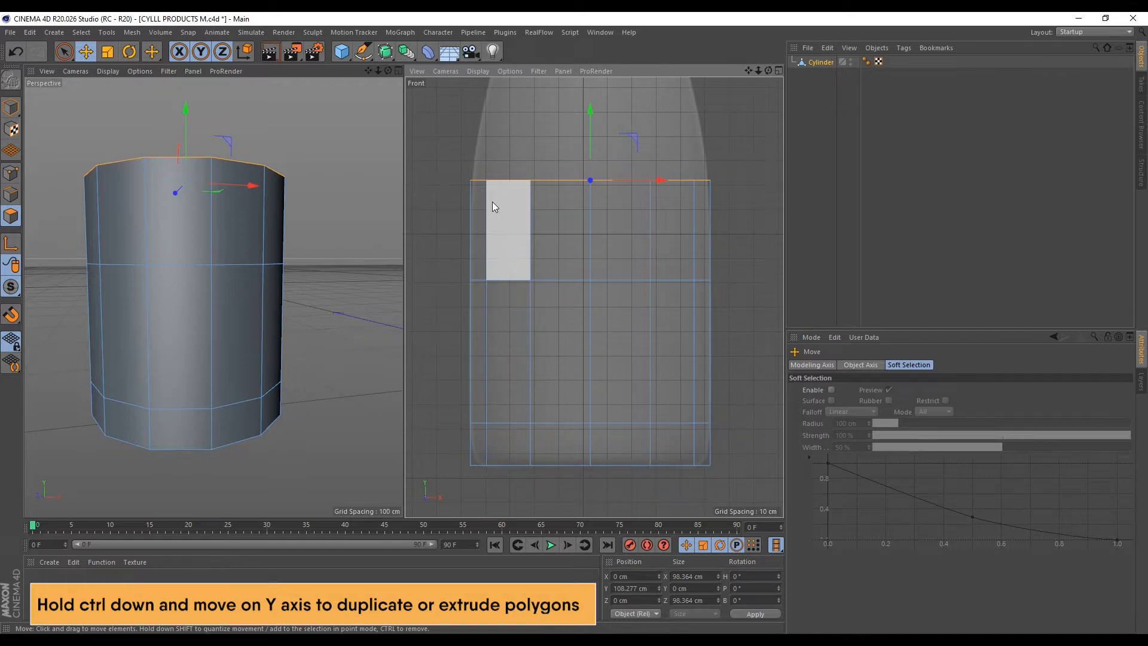
key("ctrl+z")
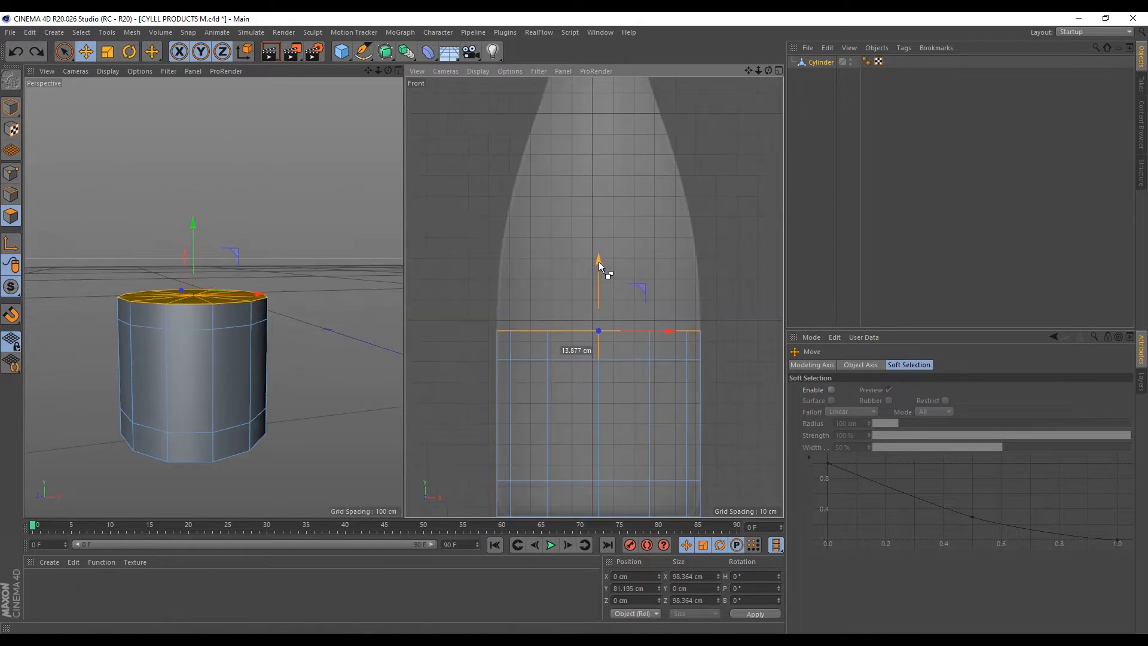
left_click_drag(598, 261, 599, 202, "ctrl")
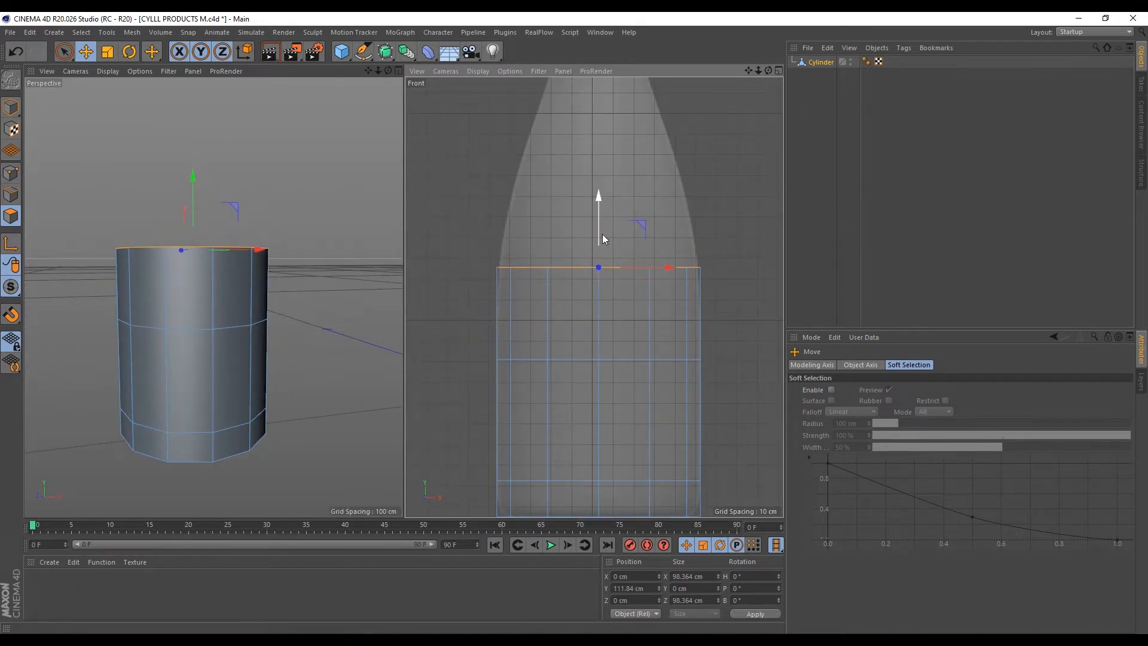
Scale the cylinder's top polygons along the X axis to about 95.1 cm to follow the bottle's outline
key("t")
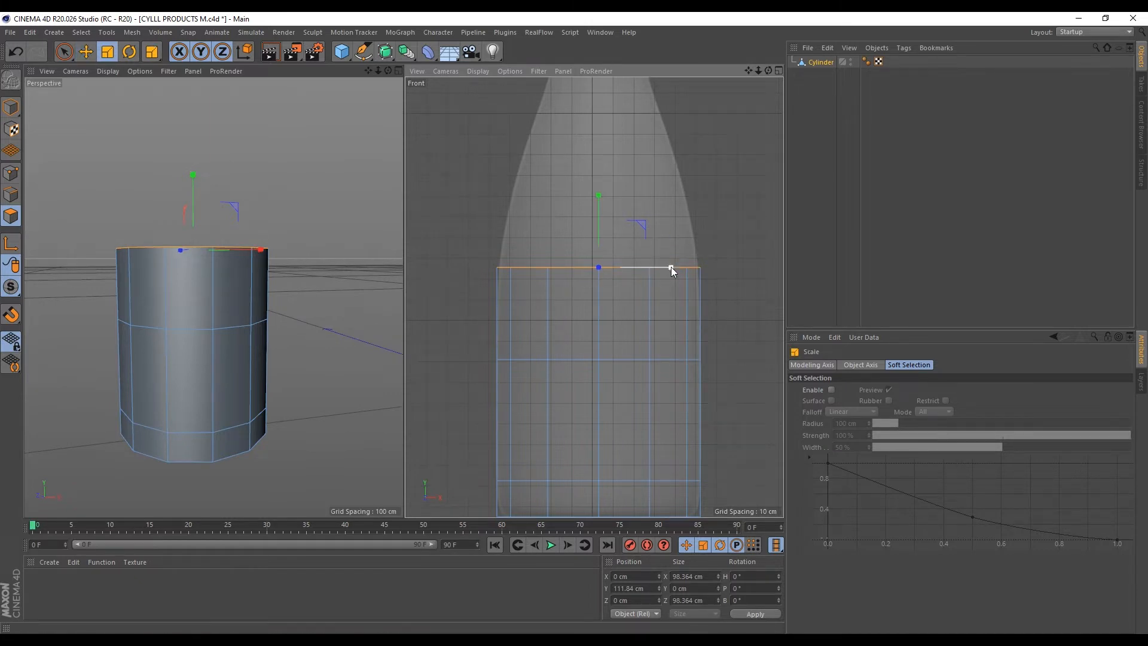
mouse_move(671, 267)
left_mouse_down()
mouse_move(650, 267)
mouse_move(669, 254)
left_mouse_up()
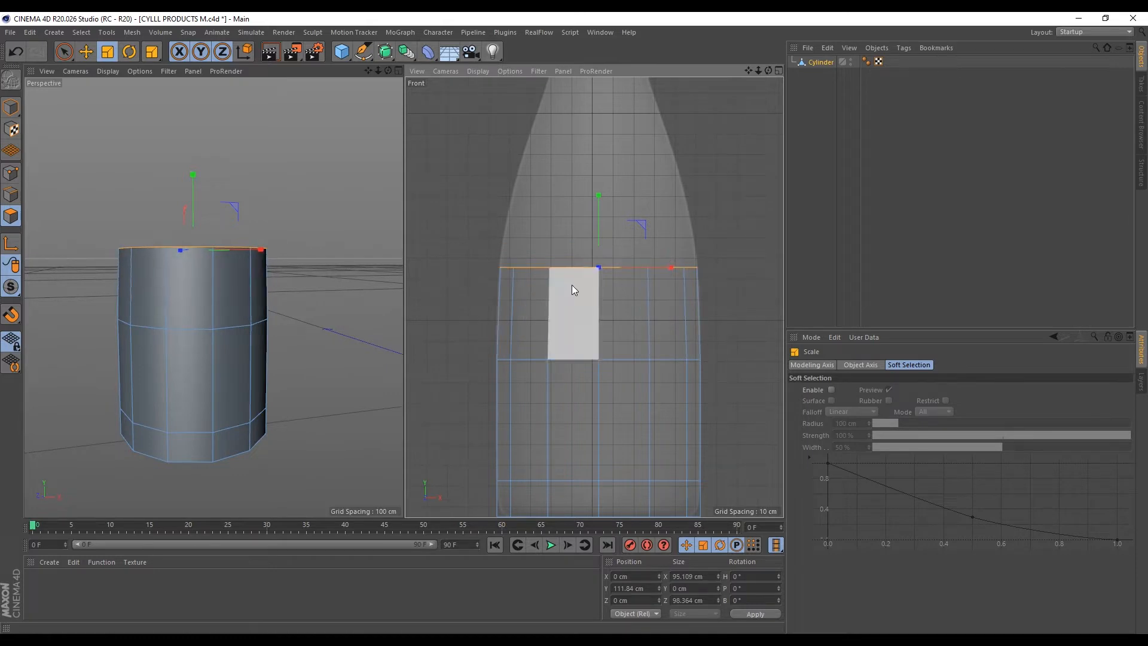
left_click_drag(191, 262, 220, 279, "alt")
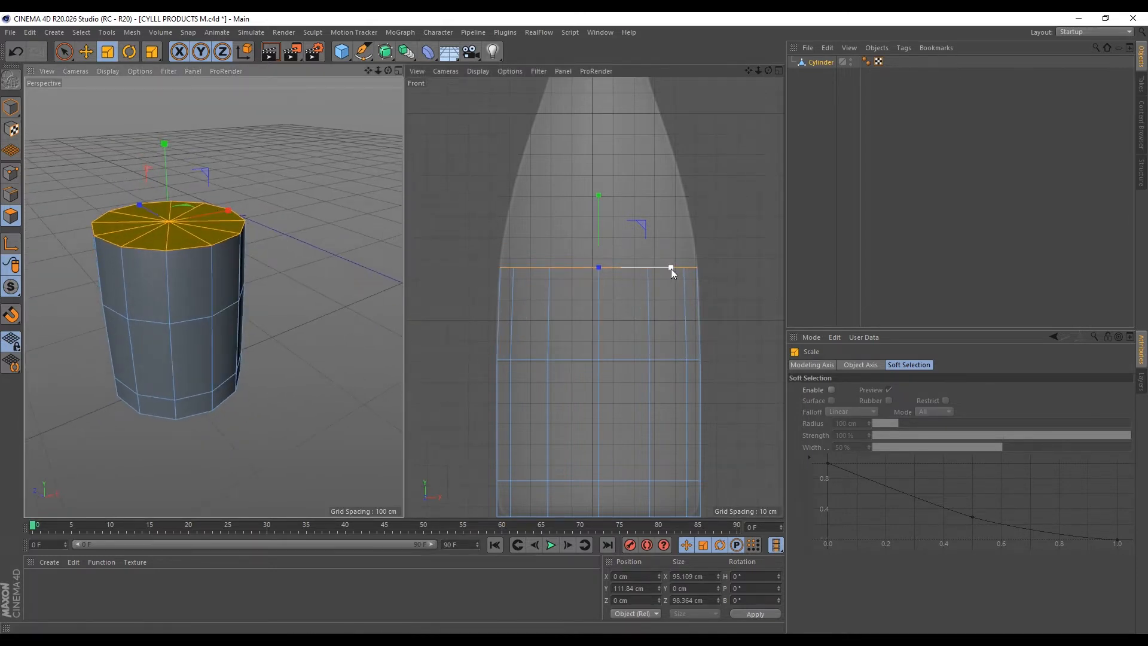
left_click_drag(671, 267, 631, 277)
left_click_drag(192, 256, 160, 220, "alt")
key("ctrl+z")
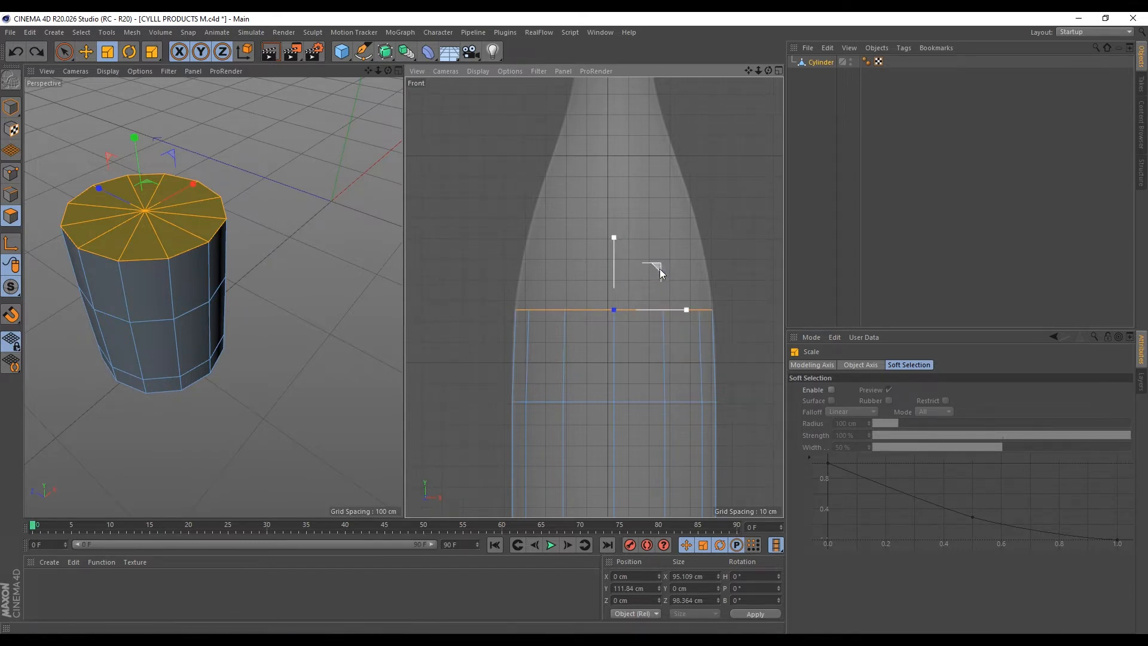
Scale the top polygons uniformly to about 96.4 cm wide and extrude them straight up to about Y 155.5 cm
left_click_drag(687, 222, 652, 191)
key("e")
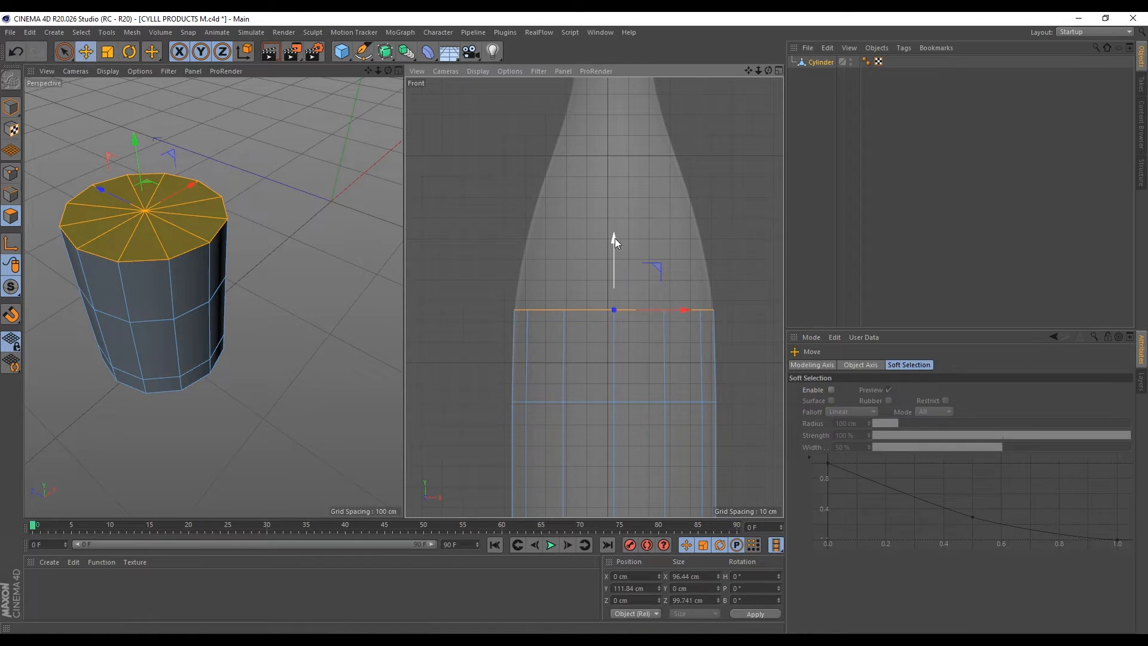
left_click_drag(615, 238, 626, 148)
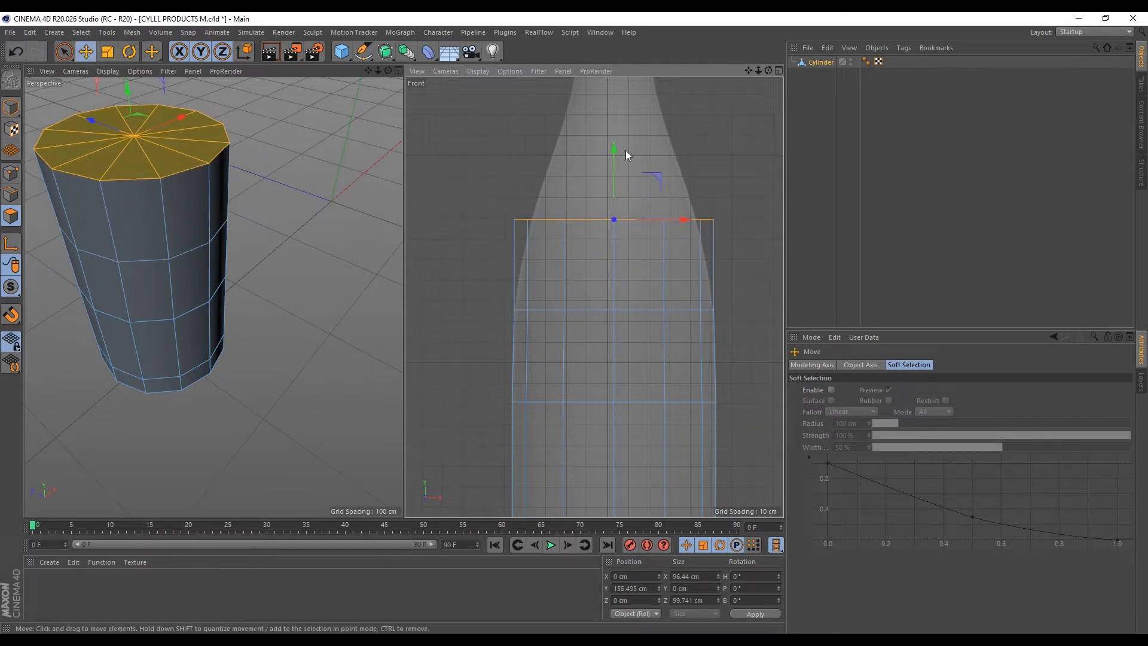
Scale the extruded top polygons uniformly to about 80.5 cm wide to match the tapering shoulder
key("t")
left_click_drag(709, 137, 658, 147)
middle_click_drag(708, 83, 705, 180, "alt")
Extrude the top polygons up to about Y 193.1 cm and scale them uniformly to about 54.8 cm wide
key("e")
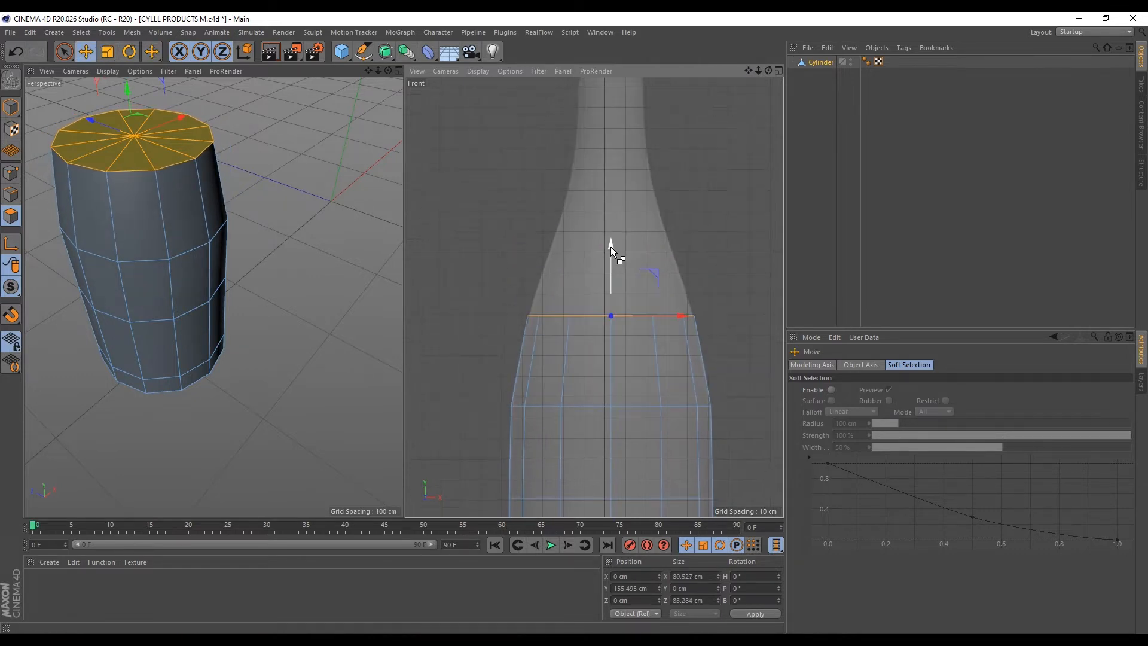
left_click_drag(611, 247, 619, 178)
key("t")
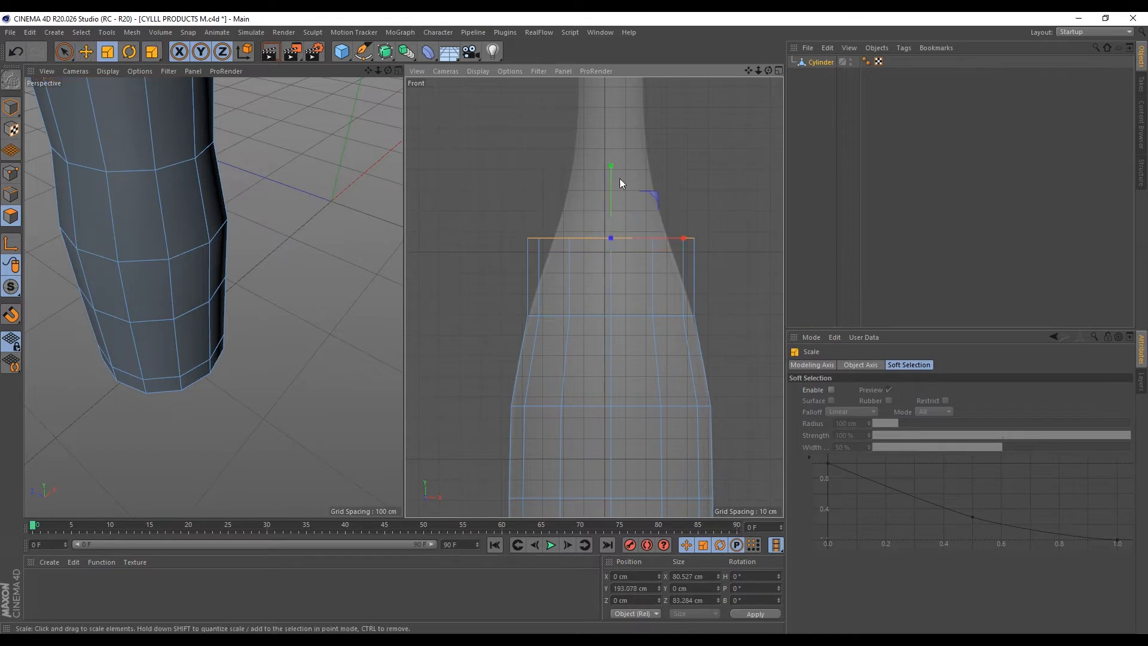
left_click_drag(734, 157, 608, 210)
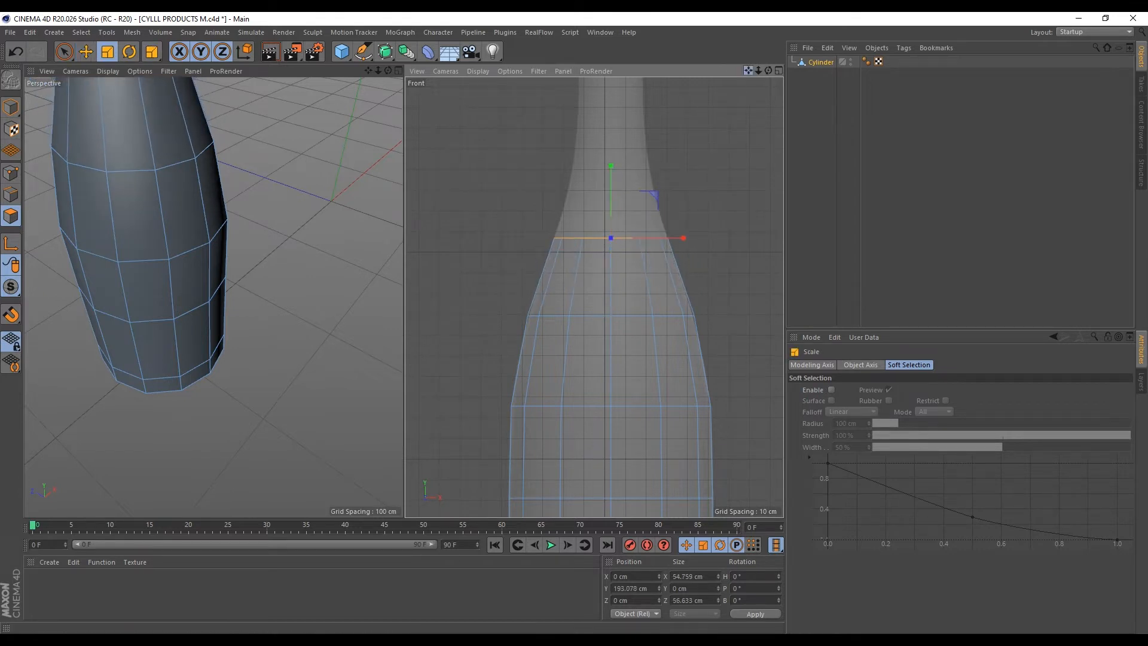
Extrude the top polygons up once more and scale them uniformly to match the start of the bottle's neck
middle_click_drag(692, 80, 695, 192, "alt")
key("e")
left_click_drag(605, 304, 615, 230, "ctrl")
key("t")
left_click_drag(703, 239, 578, 277)
Continue extruding the top polygons up the neck to the bottle's mouth at about Y 311.3 cm, about 31.6 cm wide
key("e")
left_click_drag(607, 236, 605, 132, "ctrl")
key("t")
key("e")
scroll(556, 333, "down", 5)
scroll(247, 289, "down", 8)
Delete the top cap polygons to open the bottle's mouth
scroll(264, 252, "up", 9)
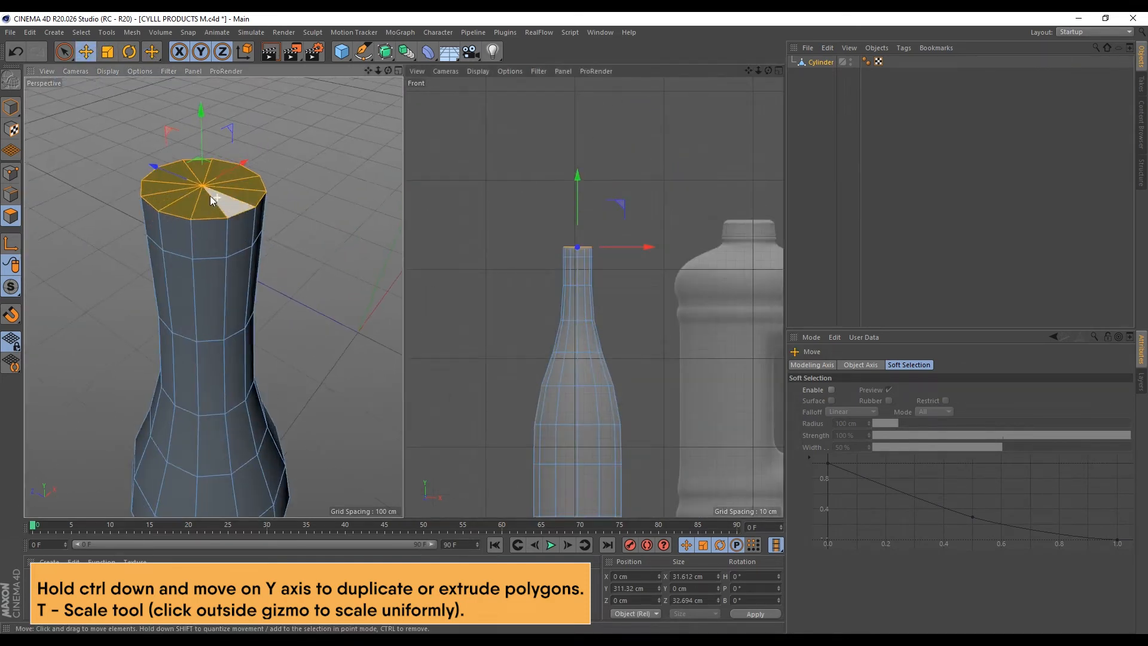
scroll(560, 336, "down", 4)
scroll(561, 336, "up", 5)
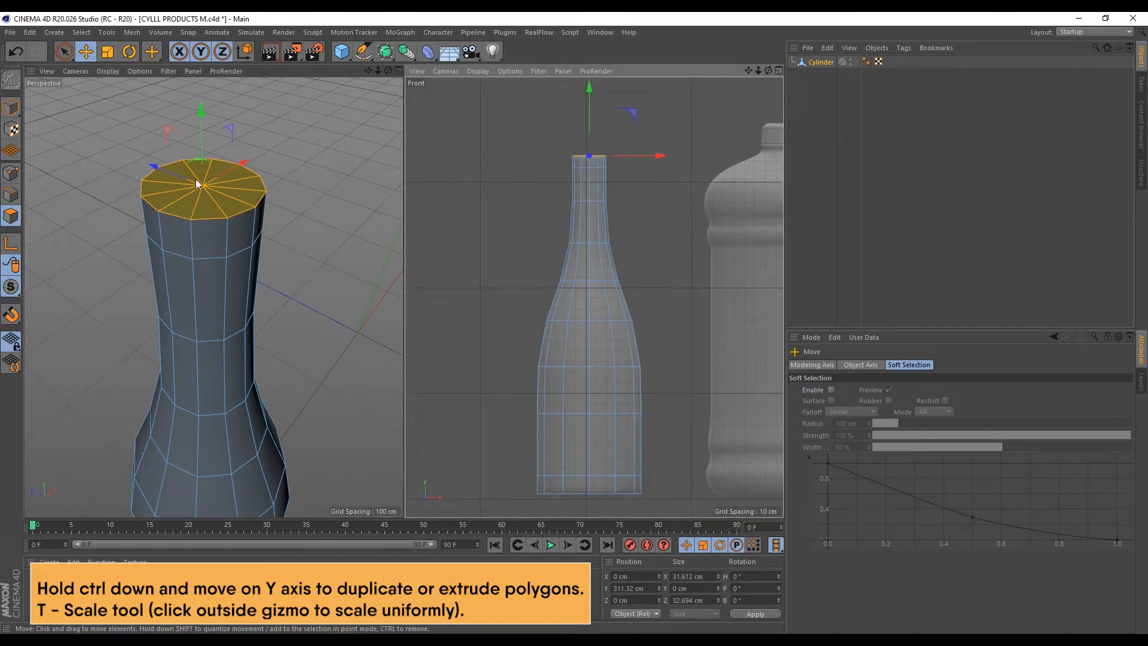
key("Delete")
Loop-select the polygons of the bottle's base and inset them by 5.2 cm with Extrude Inner
scroll(173, 152, "down", 7)
left_click_drag(184, 394, 202, 324, "alt")
scroll(192, 370, "up", 5)
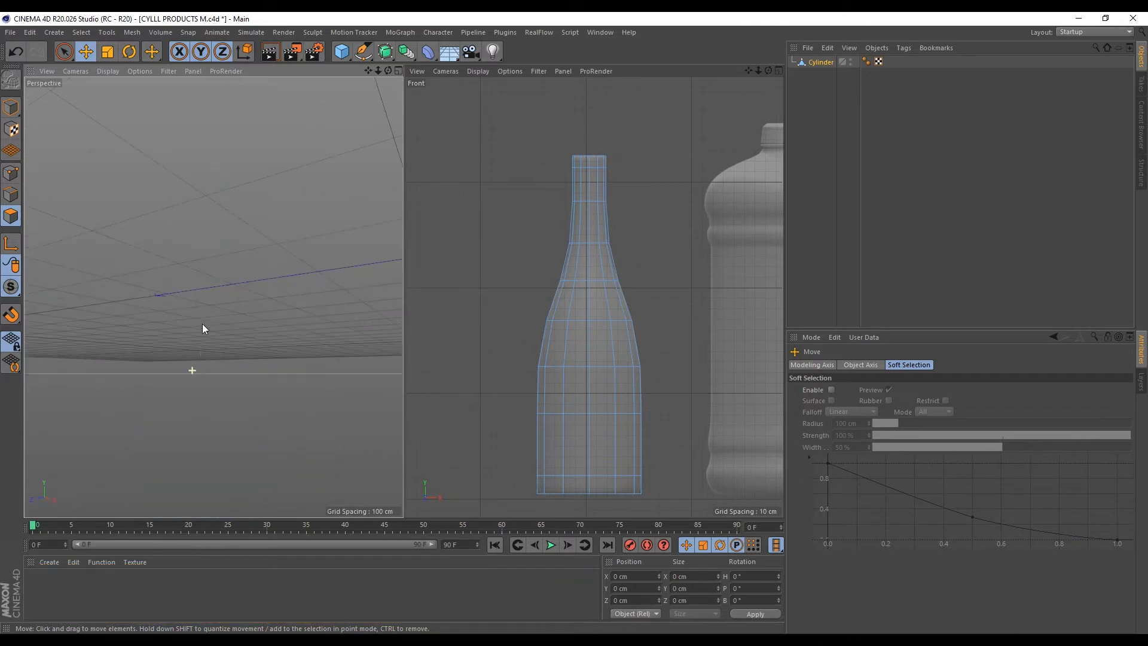
scroll(202, 324, "down", 6)
scroll(242, 195, "up", 4)
scroll(243, 194, "down", 4)
scroll(177, 242, "up", 4)
left_click_drag(177, 241, 185, 207, "alt")
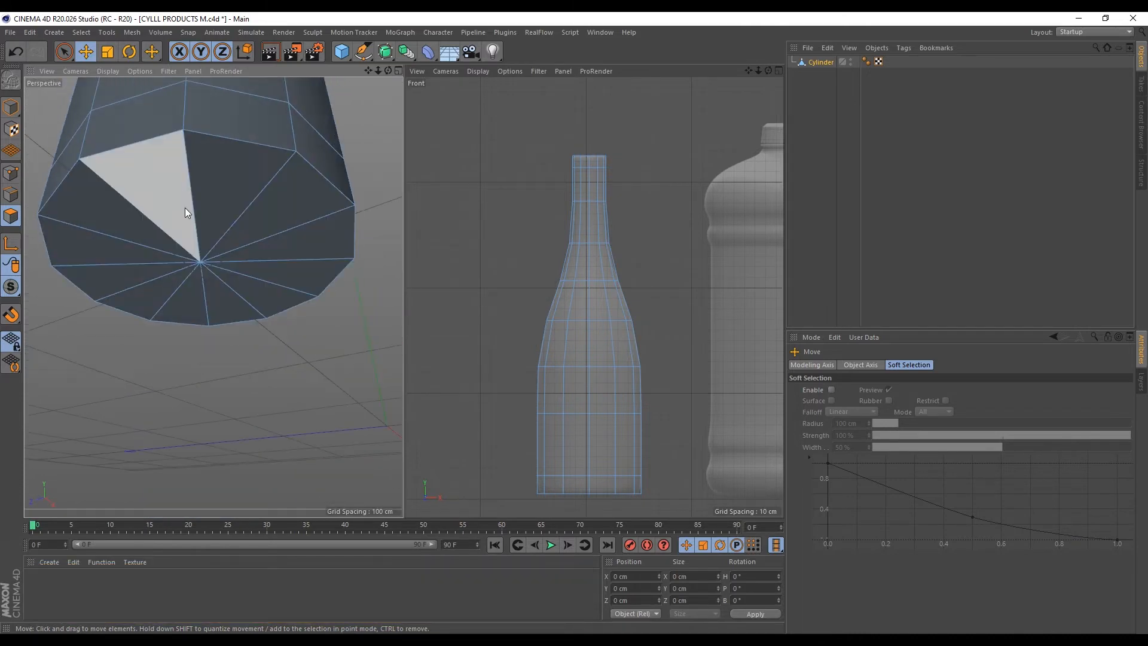
key("u")
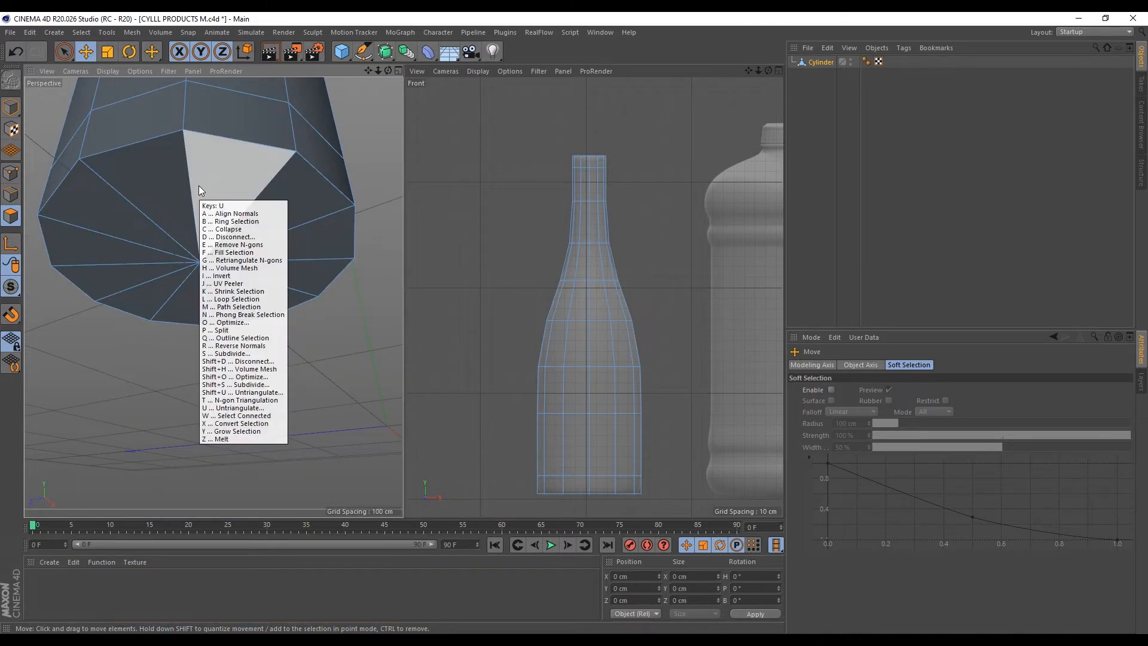
key("l")
left_click(200, 219)
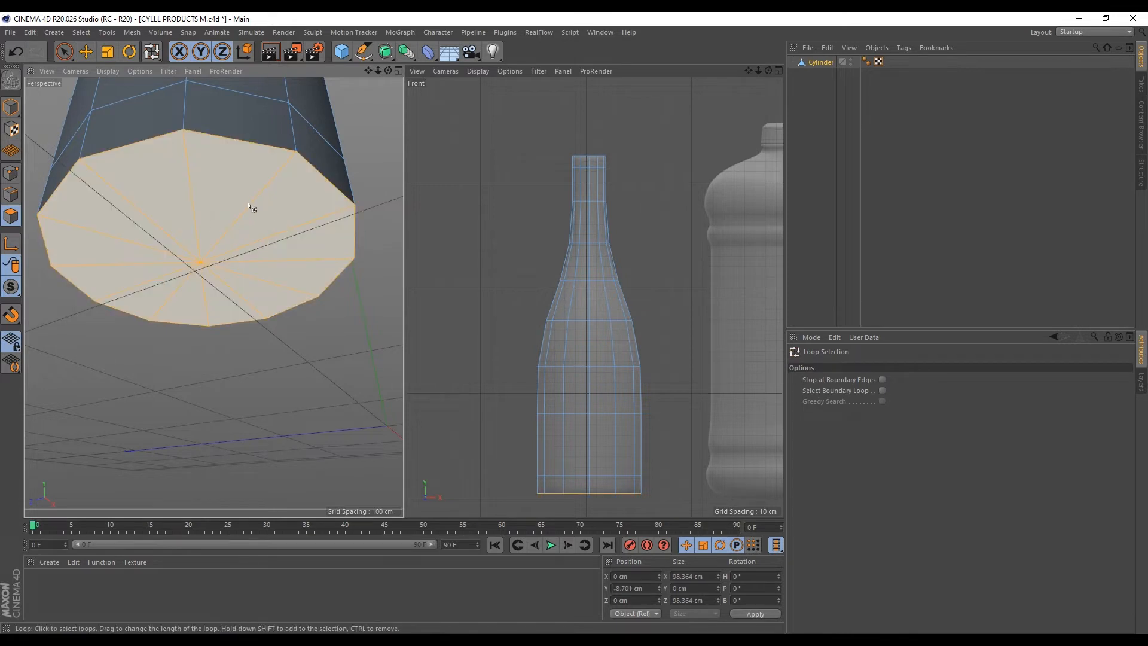
key("i")
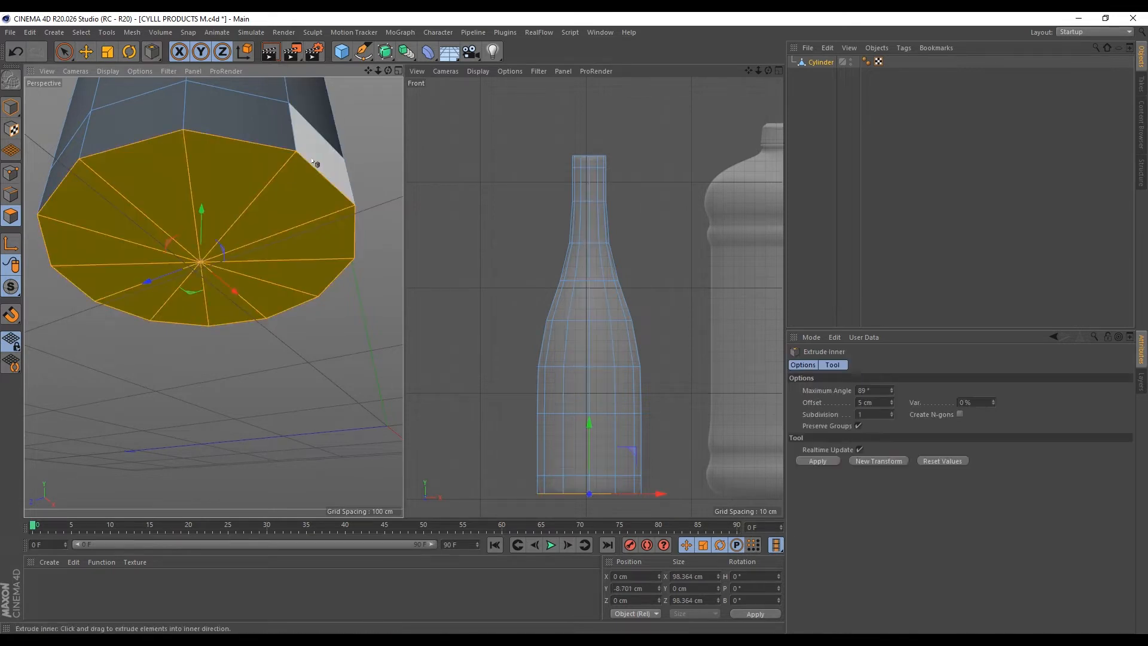
left_click_drag(313, 179, 349, 181)
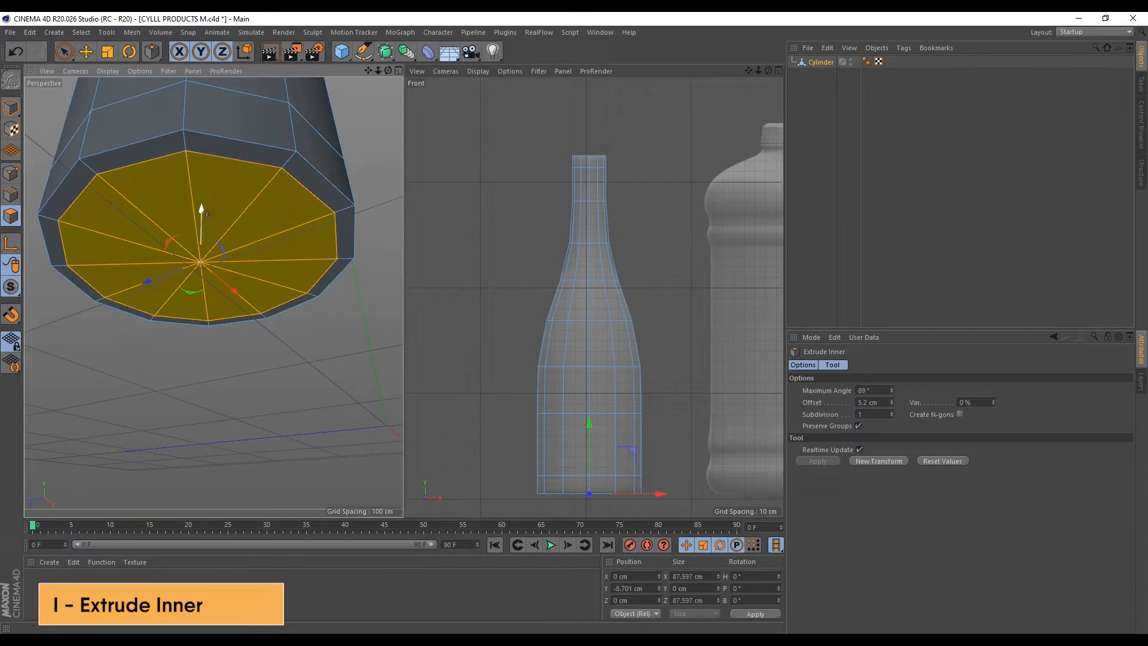
Lower the inset base polygons and inset them again by about 6.3 cm, down at about Y -11.4 cm
left_click_drag(202, 209, 201, 214)
left_click_drag(299, 204, 323, 204)
left_click_drag(190, 198, 153, 248)
left_click_drag(232, 148, 130, 147)
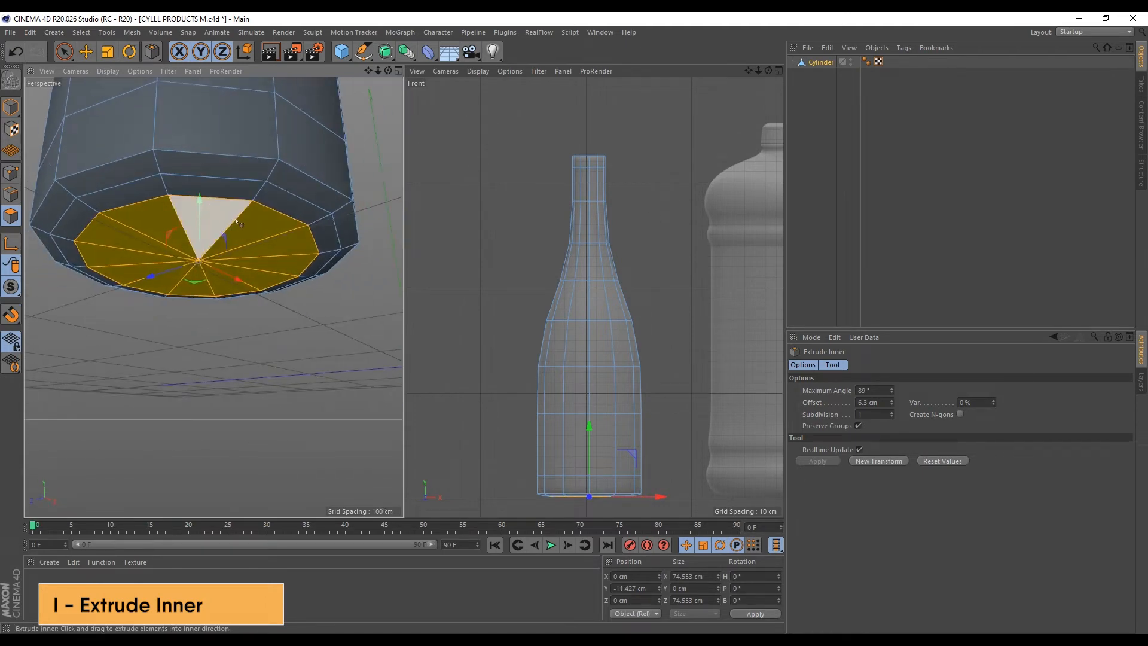
Scale and inset the base polygons once more, recessing the centre of the base up into the bottle
key("t")
left_click_drag(255, 216, 206, 191)
key("i")
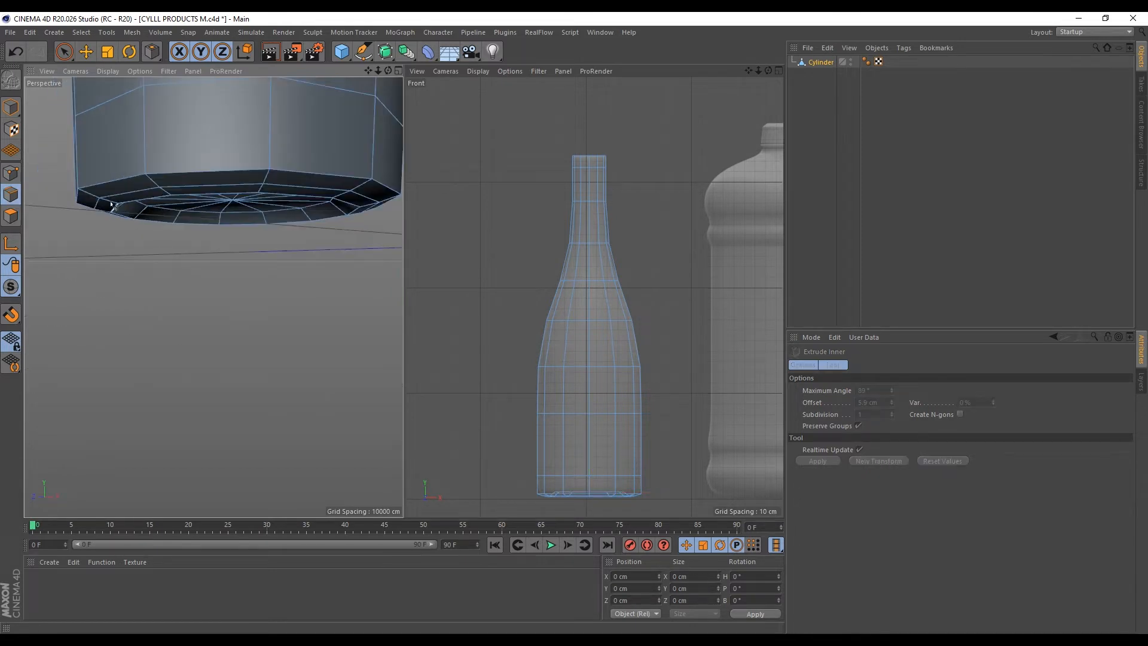
Loop-select the edges of the base's first inset, move them down to about Y -11.4 cm and scale them to about 90 cm wide
left_click_drag(143, 201, 140, 197, "alt")
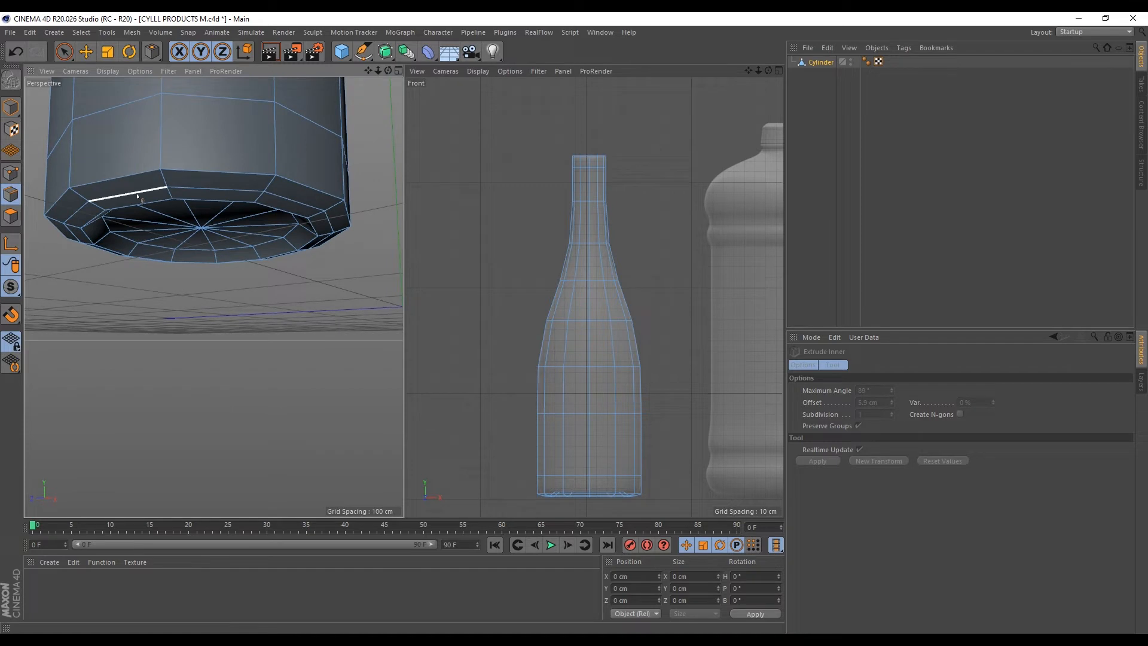
right_click(138, 196)
left_click(170, 229)
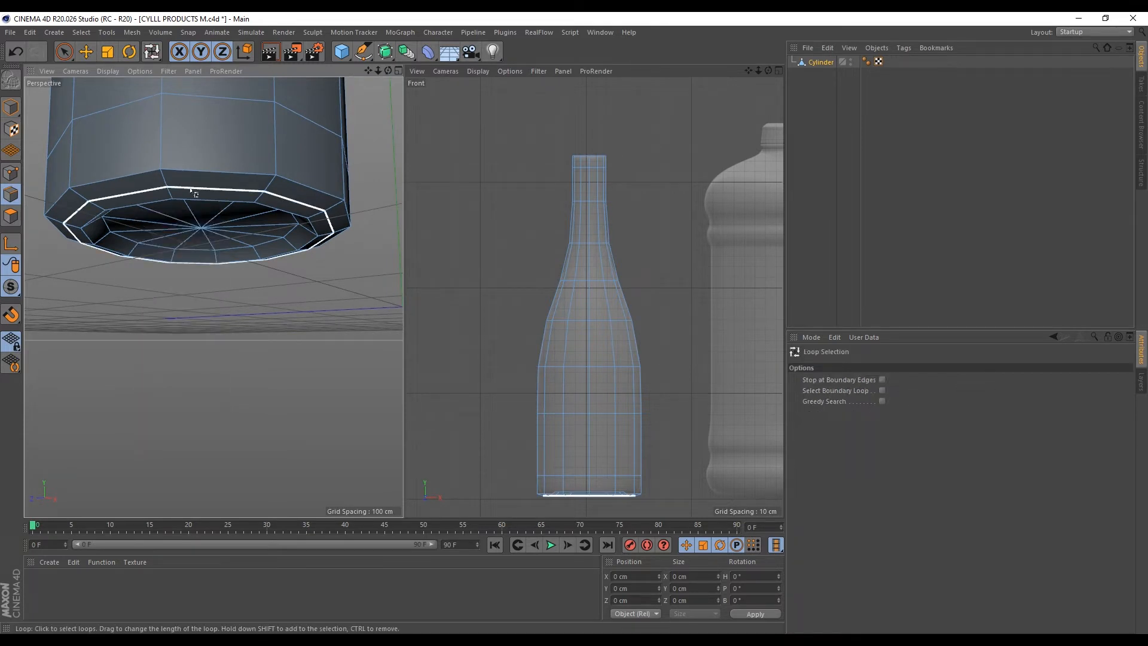
left_click(198, 192)
left_click(85, 51)
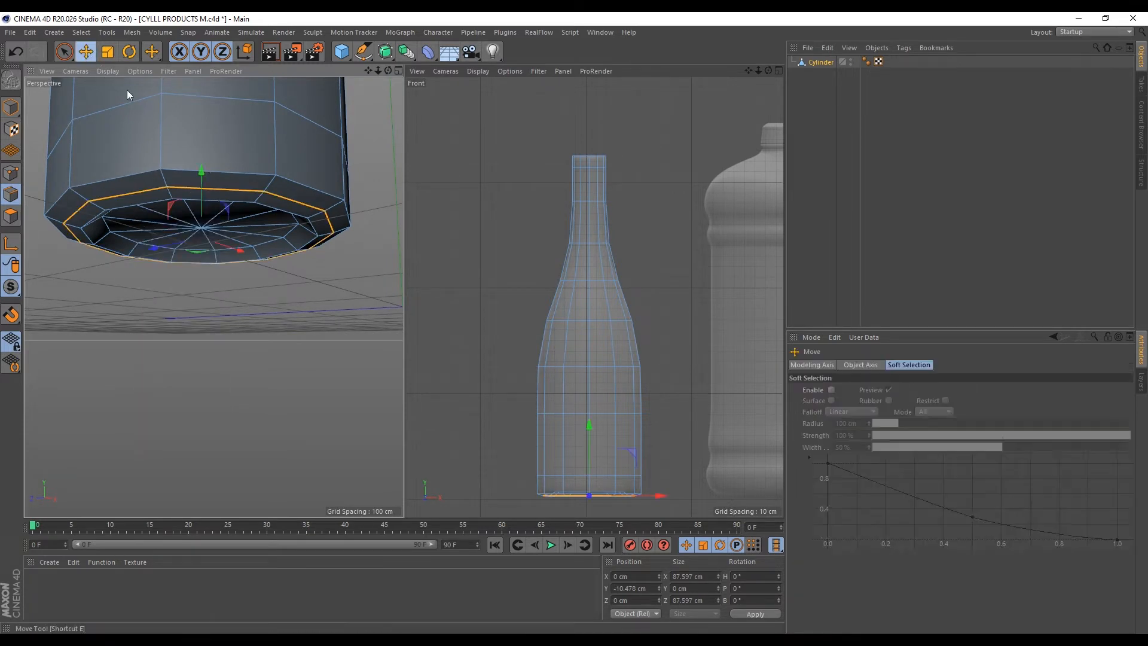
left_click_drag(199, 166, 263, 166)
key("t")
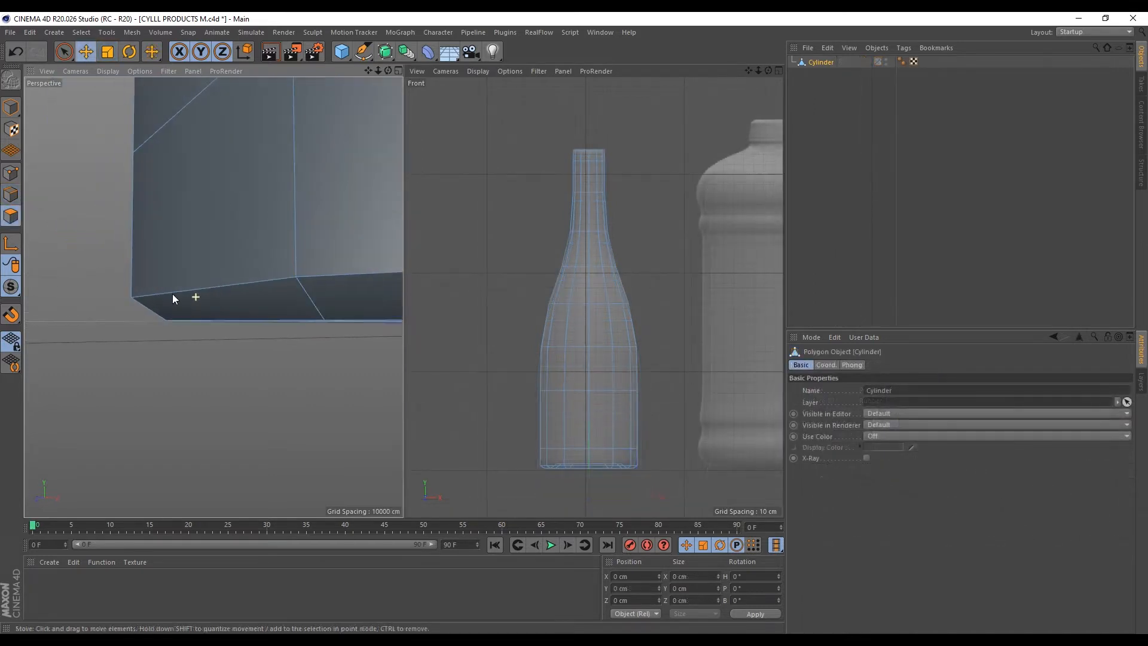
Loop-select the body's lowest outer edges and slide them up to about Y -5 cm with the Slide tool
left_click_drag(173, 293, 275, 308, "alt")
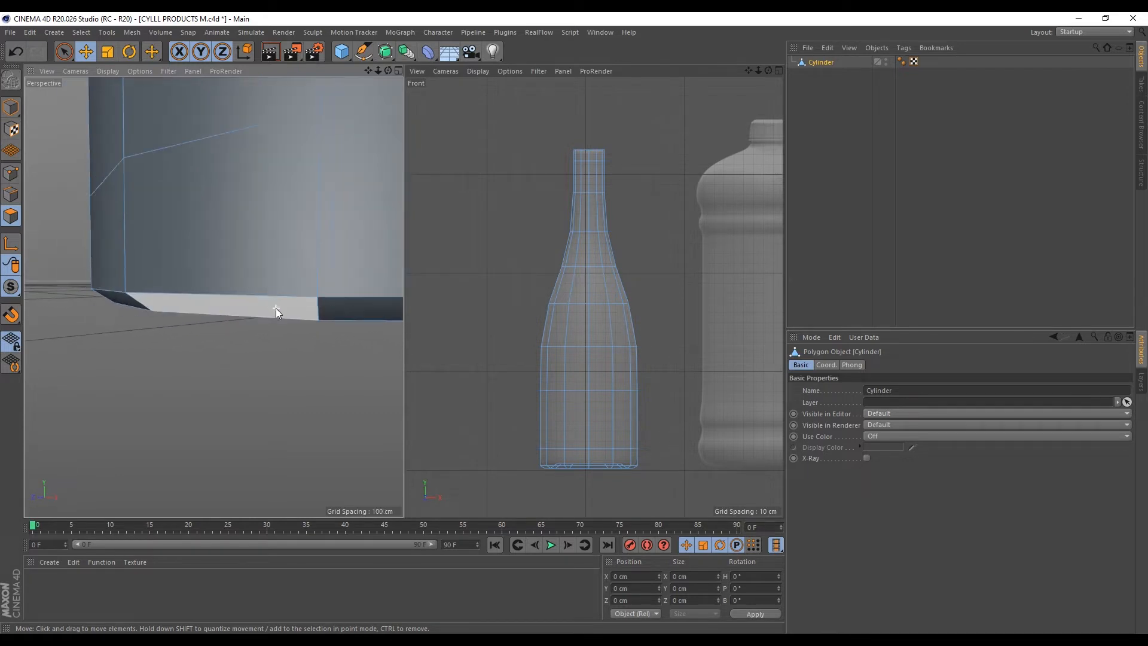
left_click(10, 195)
key("u")
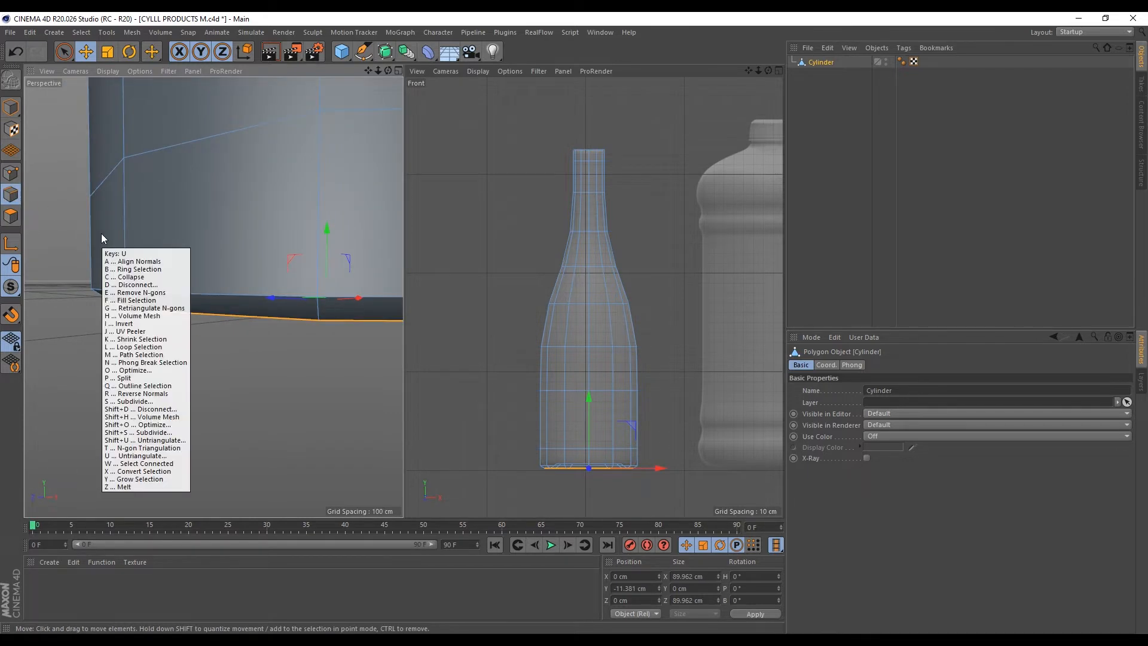
key("l")
left_click(211, 297)
left_click_drag(211, 297, 185, 279, "alt")
key("m")
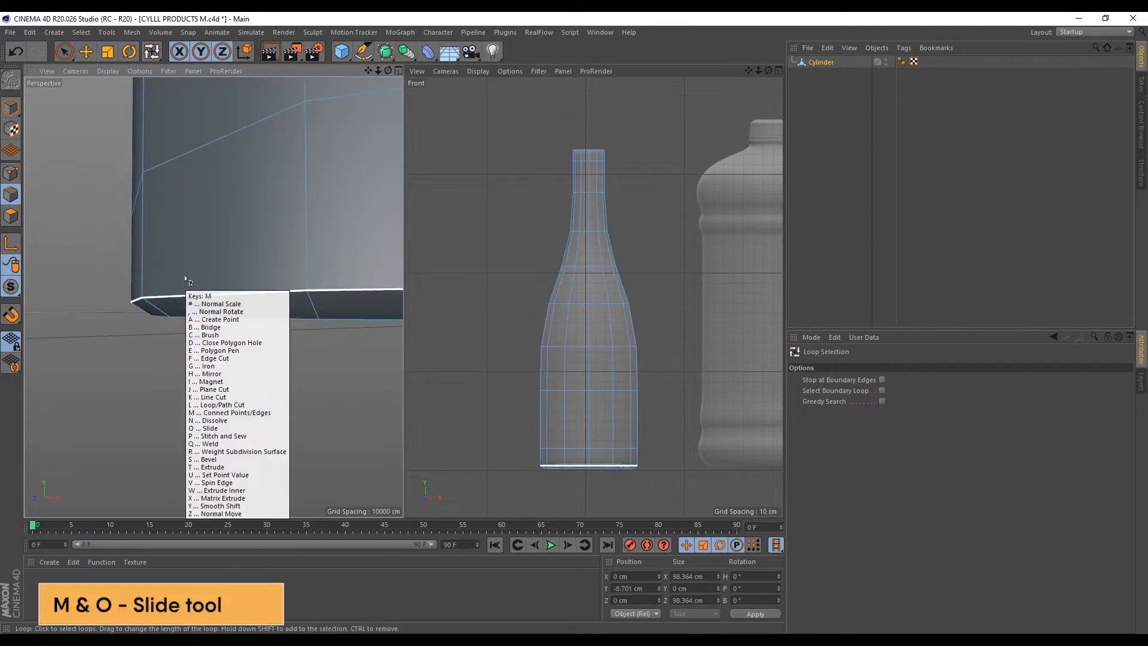
key("o")
left_click_drag(184, 280, 169, 247)
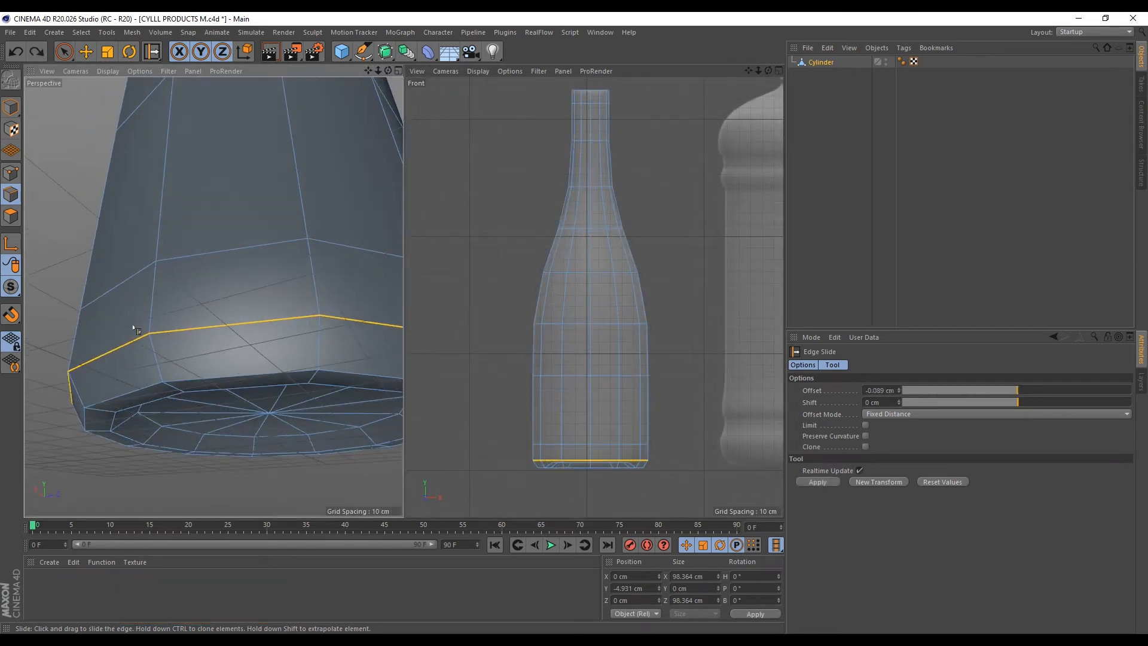
Loop-select the base's bottom rim edges and slide them outward by about 1.8 cm
key("u")
key("l")
left_click(132, 388)
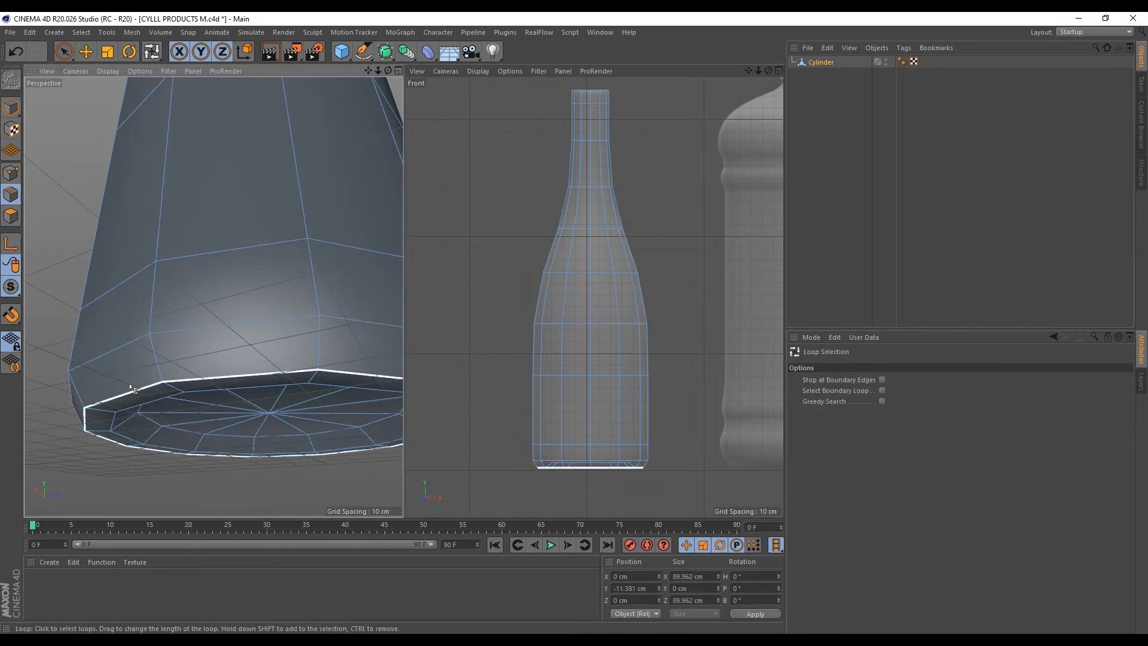
key("o")
left_click_drag(132, 388, 128, 377)
scroll(116, 421, "down", 10)
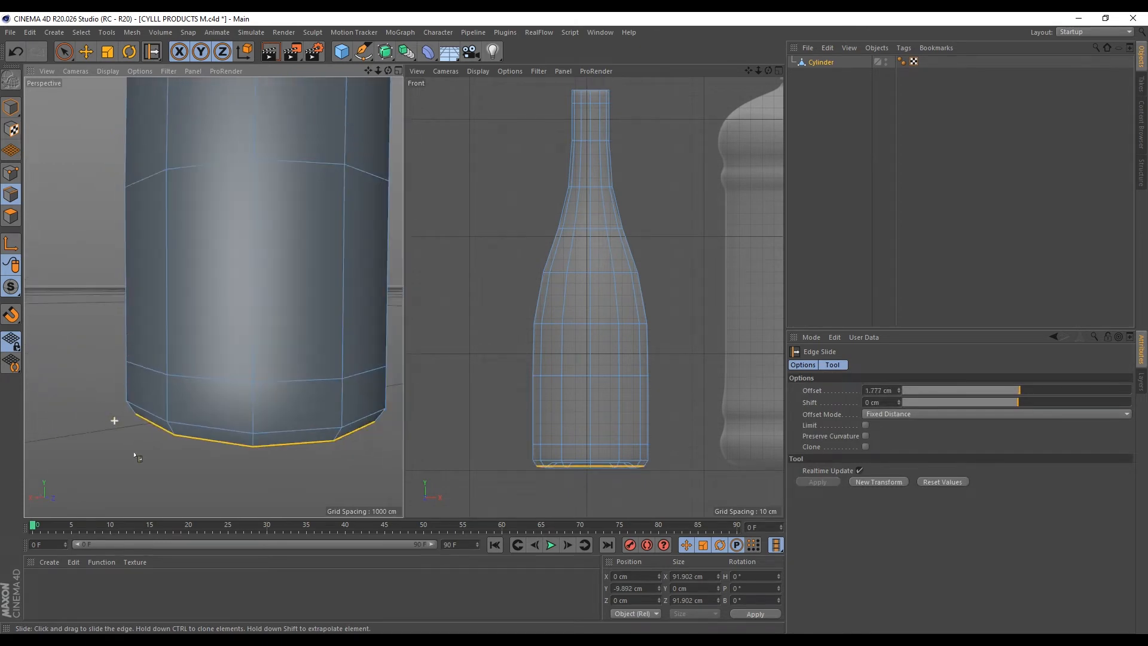
Loop-select the topmost ring of polygons around the bottle's neck
scroll(212, 185, "up", 8)
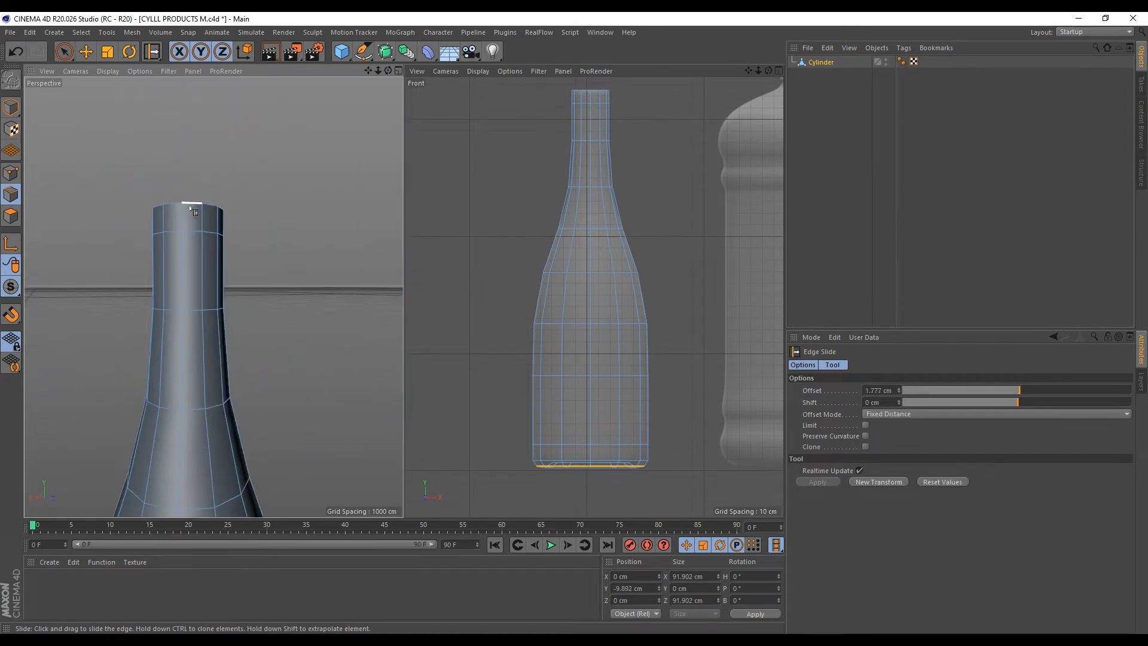
key("e")
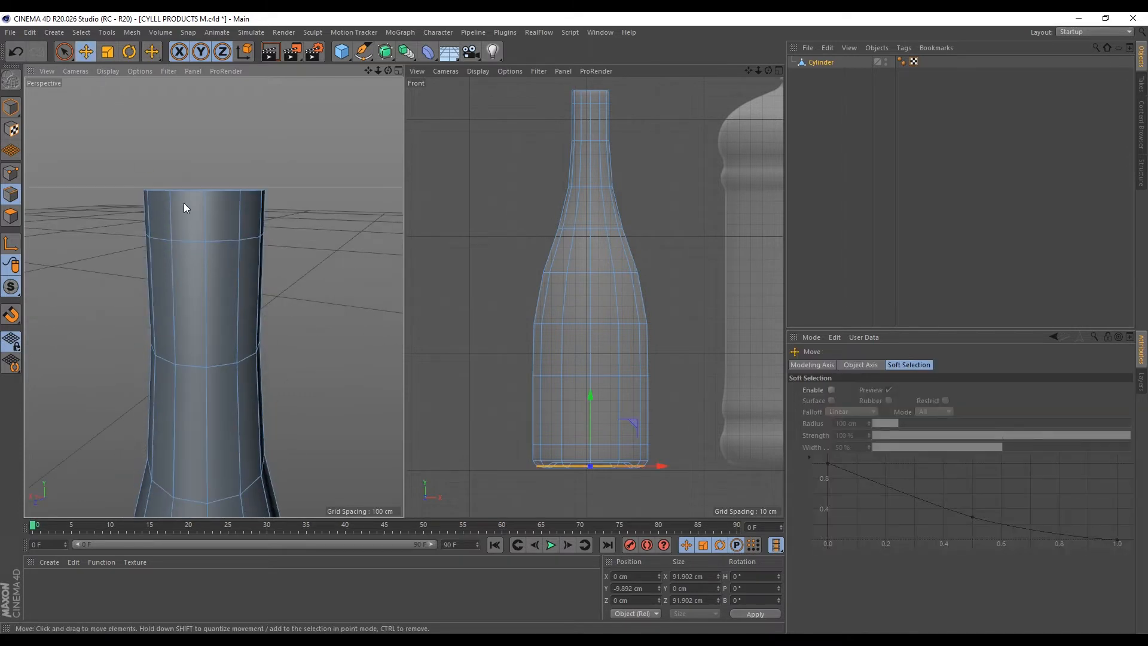
scroll(141, 215, "up", 2)
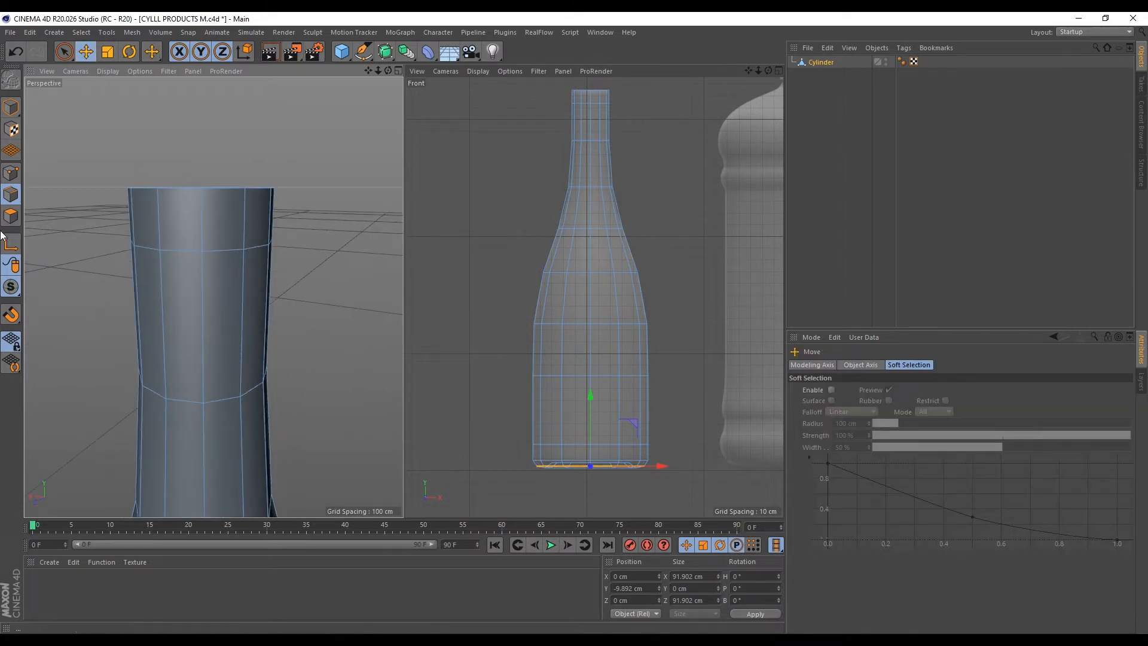
left_click(11, 216)
scroll(139, 205, "up", 1)
left_click(139, 205)
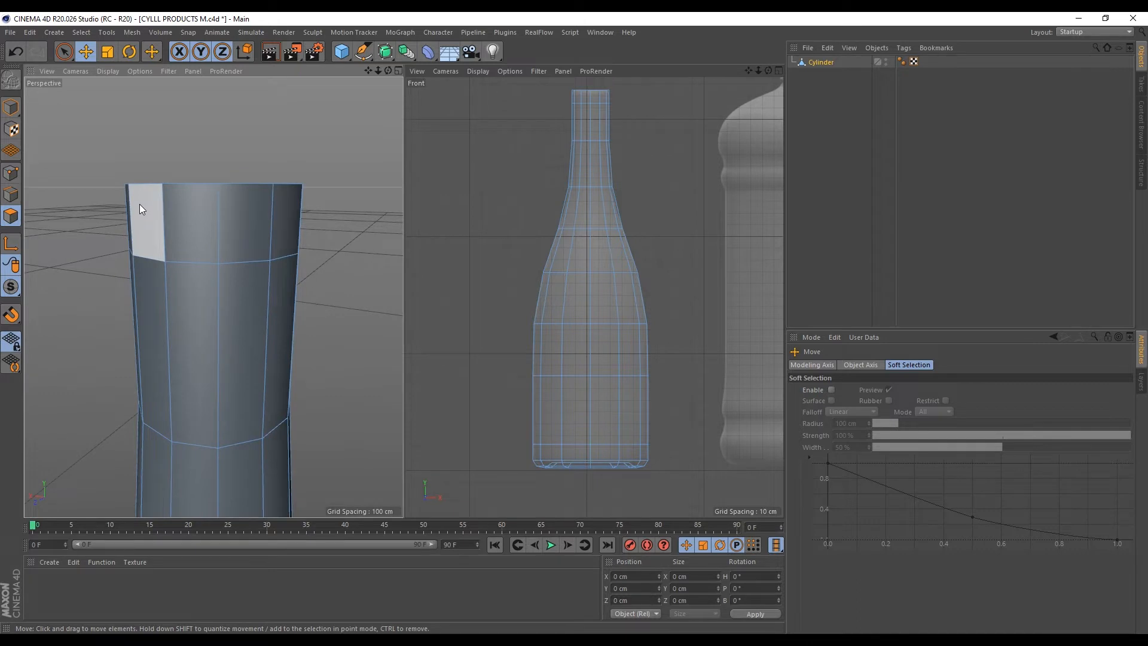
right_click(138, 203)
left_click(150, 224)
left_click(162, 213)
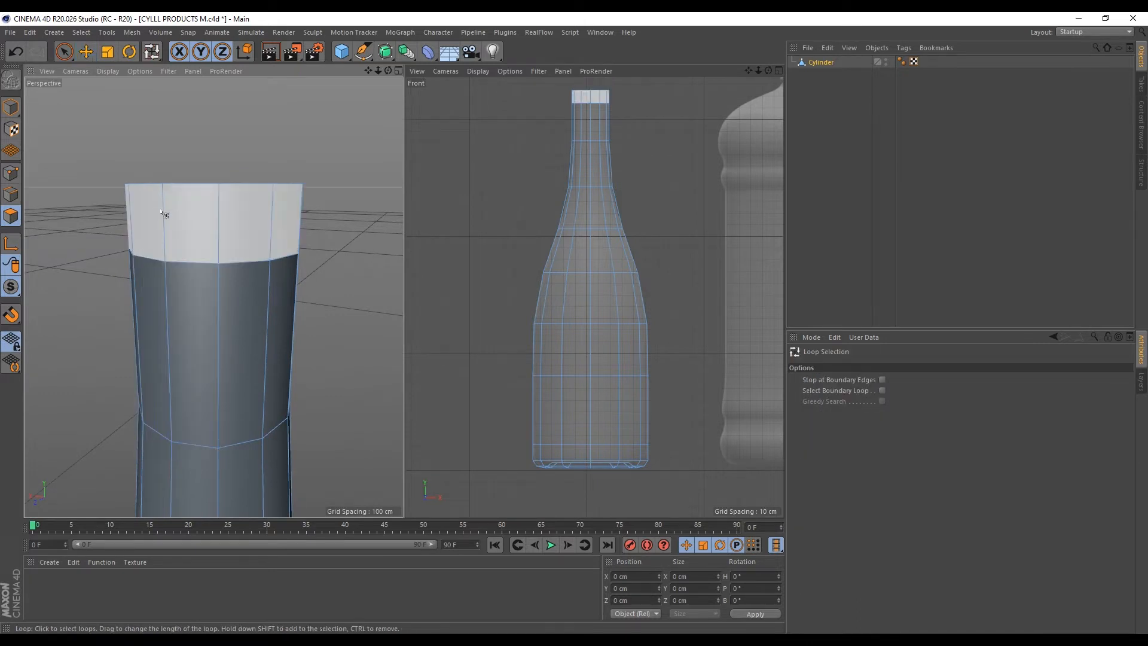
left_click(160, 210)
scroll(160, 207, "up", 2)
left_click_drag(190, 205, 182, 216, "alt")
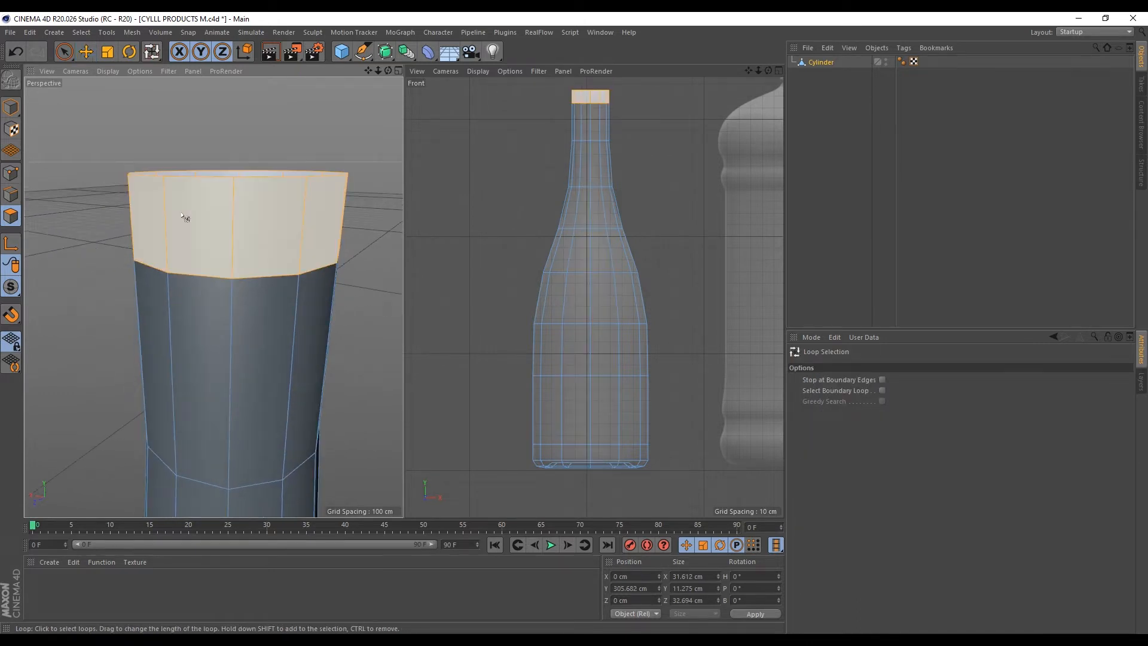
Inset the selected neck polygons and scale them up to about 34 cm wide to form the raised lip
key("i")
left_click_drag(316, 183, 330, 183)
key("t")
left_click_drag(339, 124, 328, 149)
right_click_drag(329, 149, 230, 449, "alt")
middle_click_drag(229, 449, 228, 378, "alt")
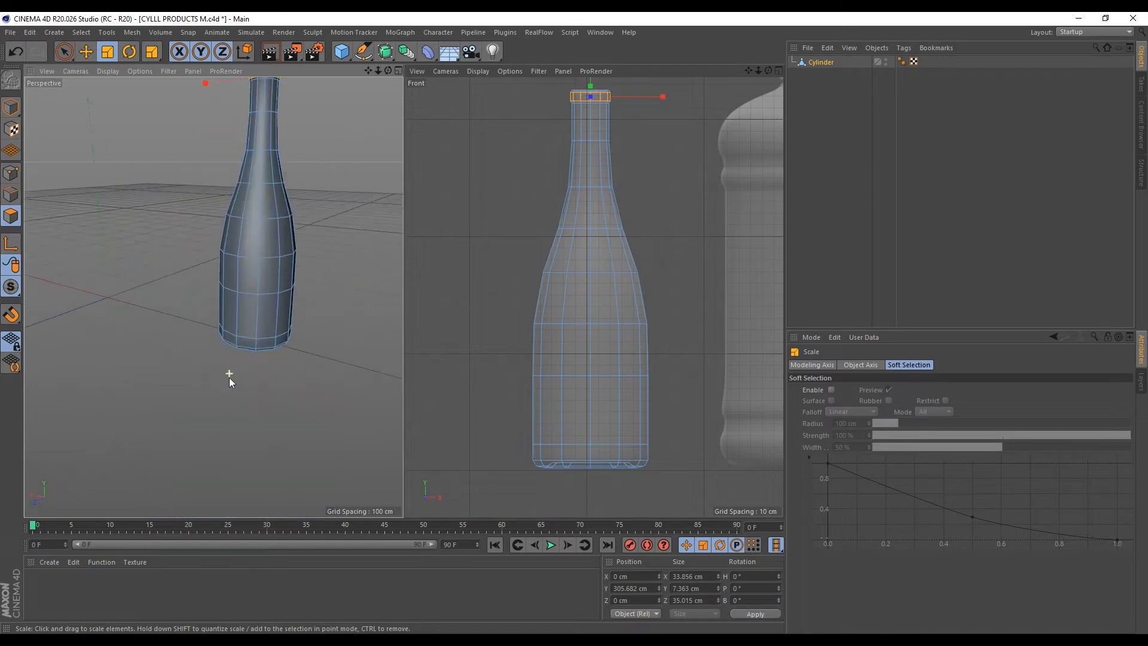
Select all of the bottle's polygons and extrude them inward by -2.6 cm with caps to give the wall thickness
right_click_drag(229, 378, 258, 285, "alt")
left_click_drag(259, 285, 233, 349, "alt")
right_click_drag(233, 349, 208, 341, "alt")
right_click_drag(226, 103, 263, 125, "alt")
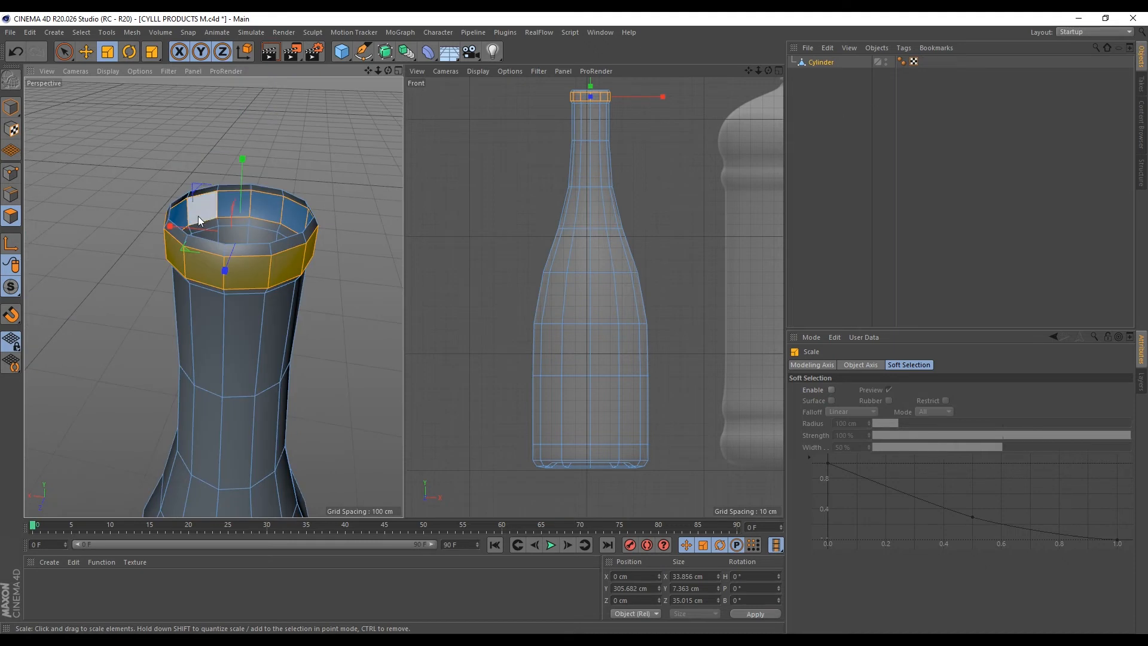
right_click_drag(198, 216, 168, 239, "alt")
left_click_drag(224, 455, 207, 365, "alt")
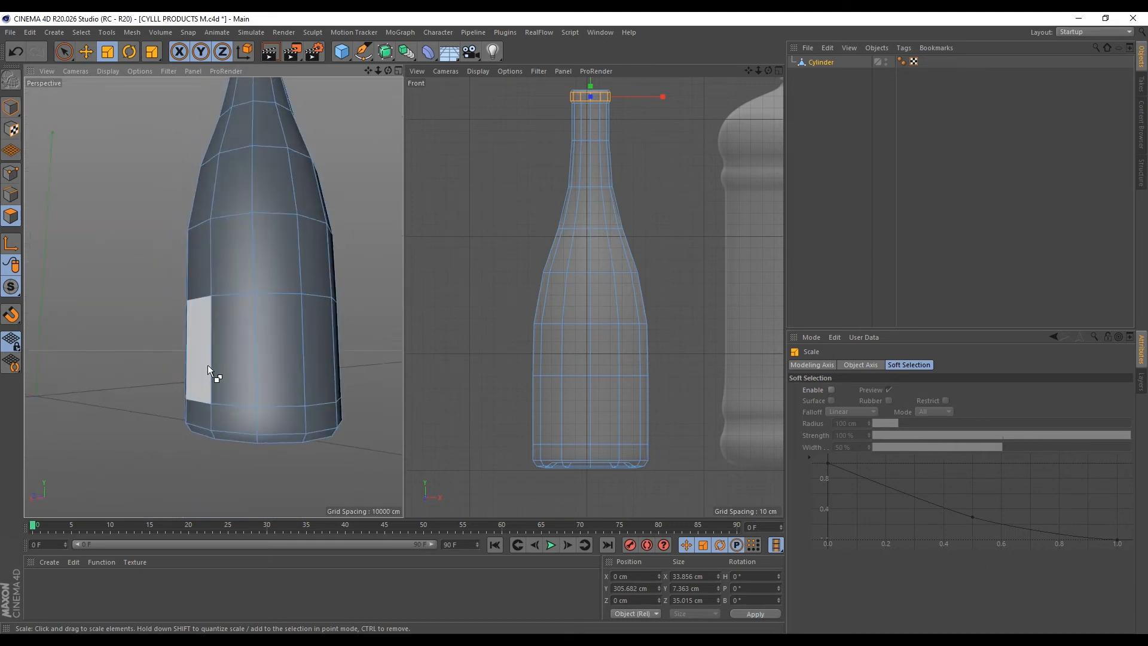
key("ctrl+a")
key("d")
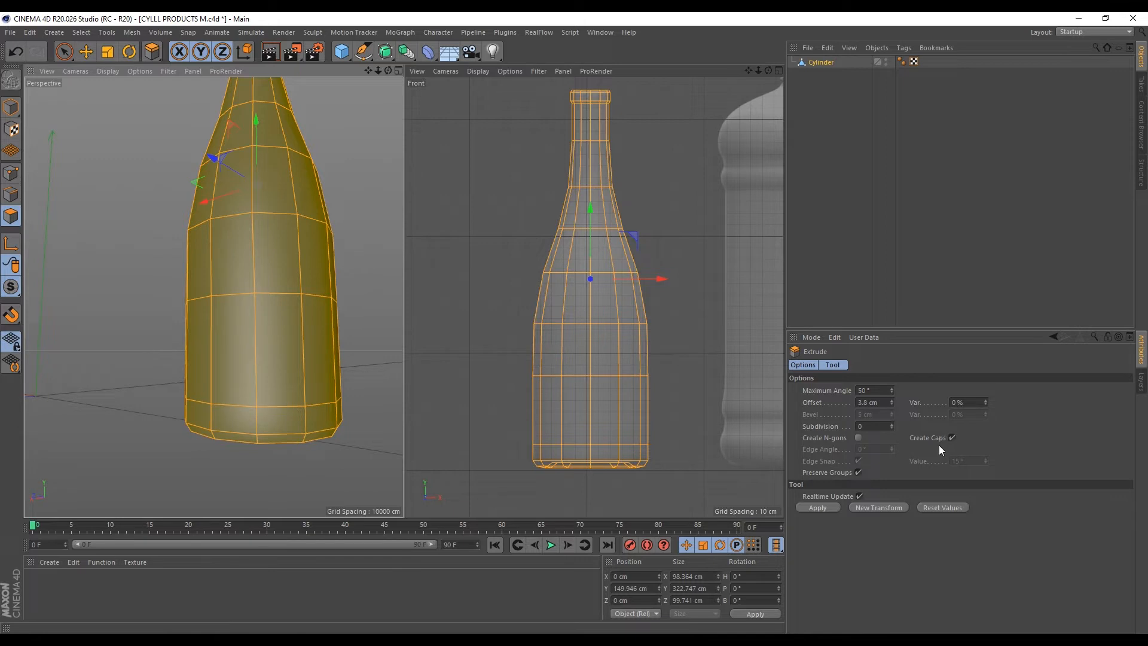
left_click_drag(177, 392, 218, 376, "alt")
left_click_drag(277, 213, 206, 377, "alt")
scroll(202, 383, "down", 5)
scroll(200, 297, "up", 7)
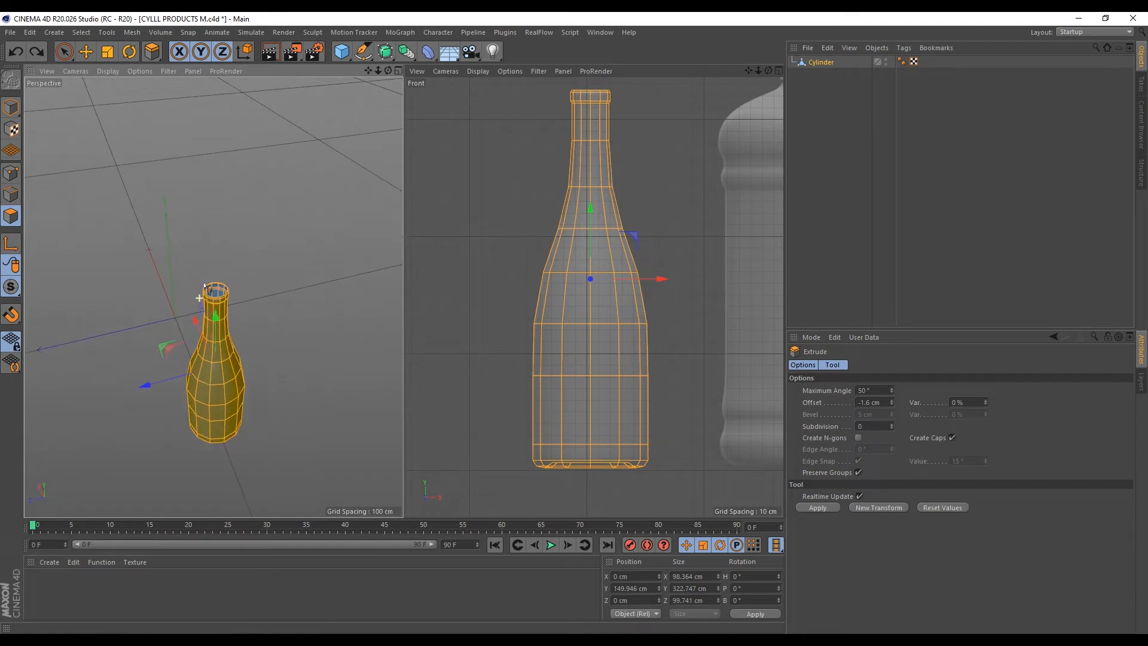
scroll(209, 308, "up", 5)
left_click_drag(275, 204, 168, 243)
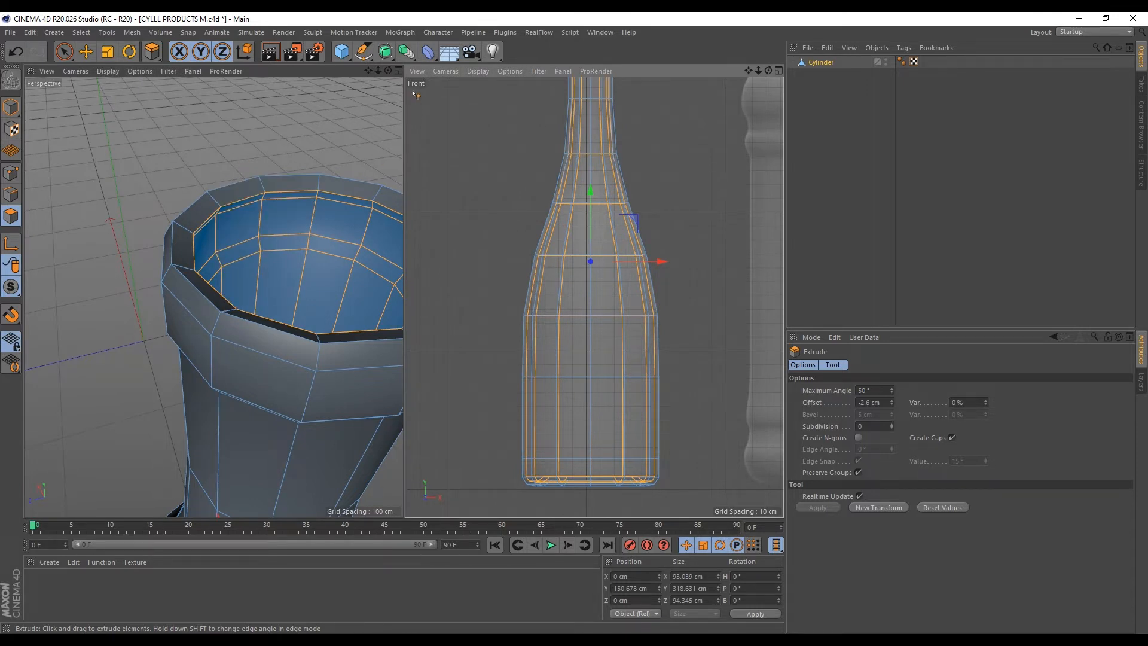
Add a Subdivision Surface and make the Cylinder its child
left_click(386, 52)
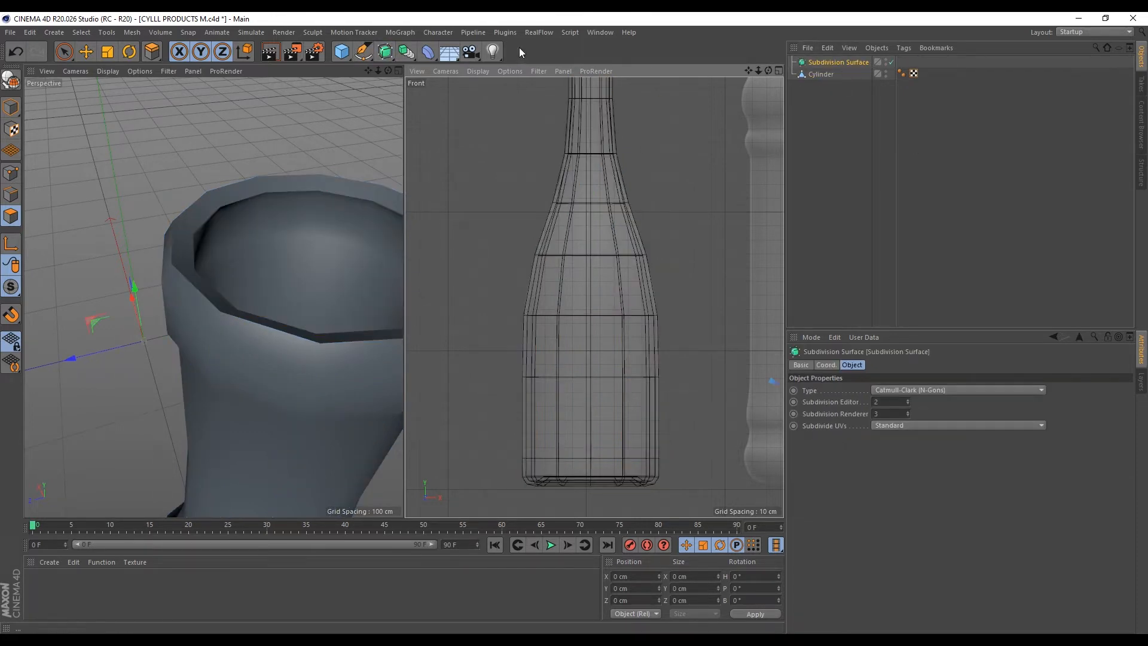
key("ctrl+z")
left_click(384, 52)
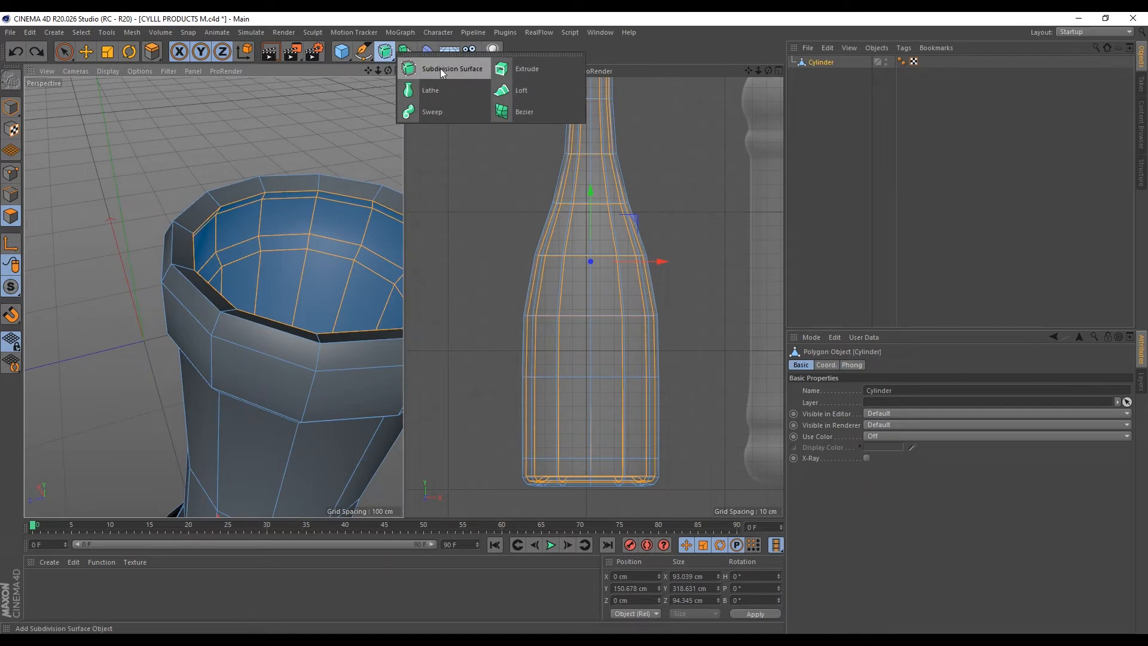
left_click(449, 68)
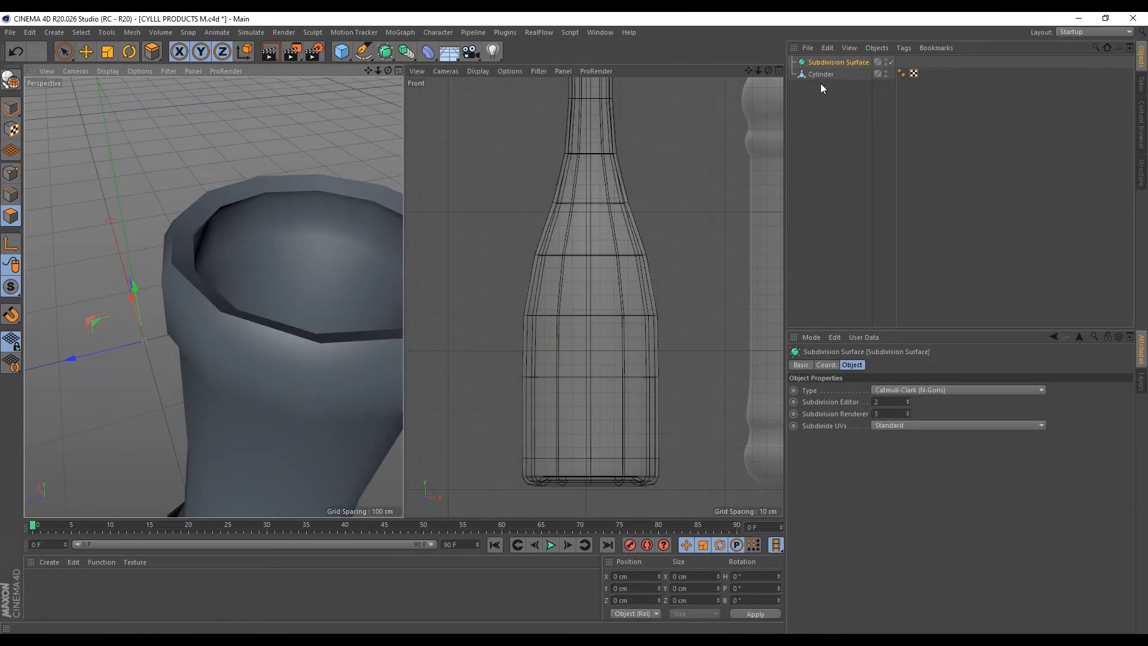
left_click_drag(817, 77, 830, 64)
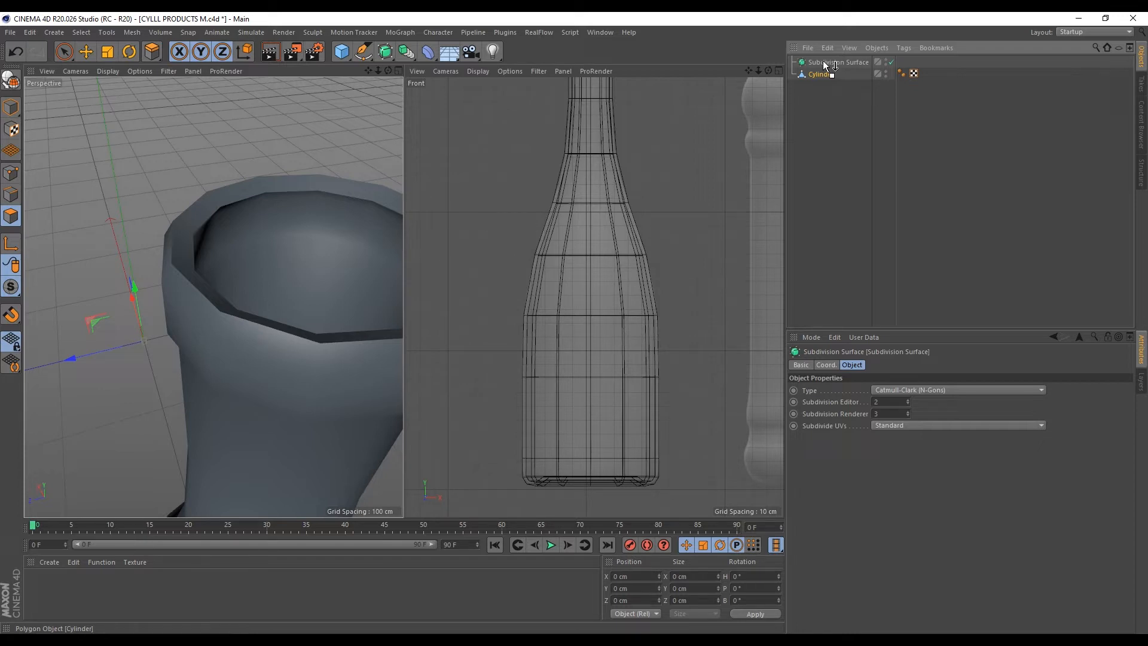
left_click_drag(823, 61, 823, 61)
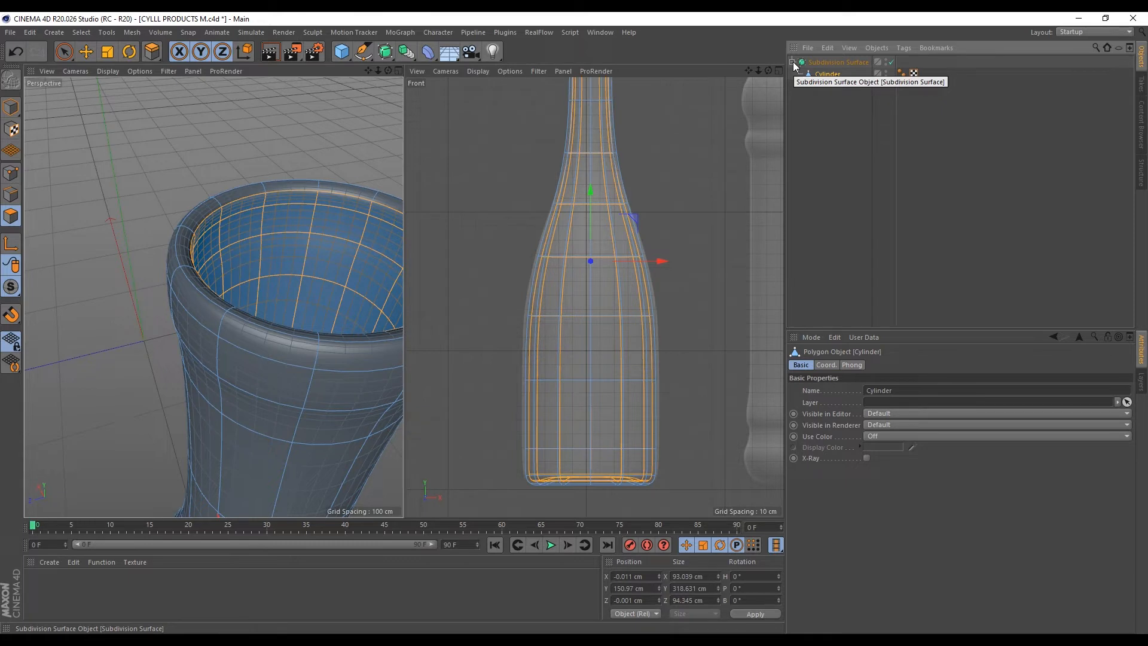
left_click(793, 61)
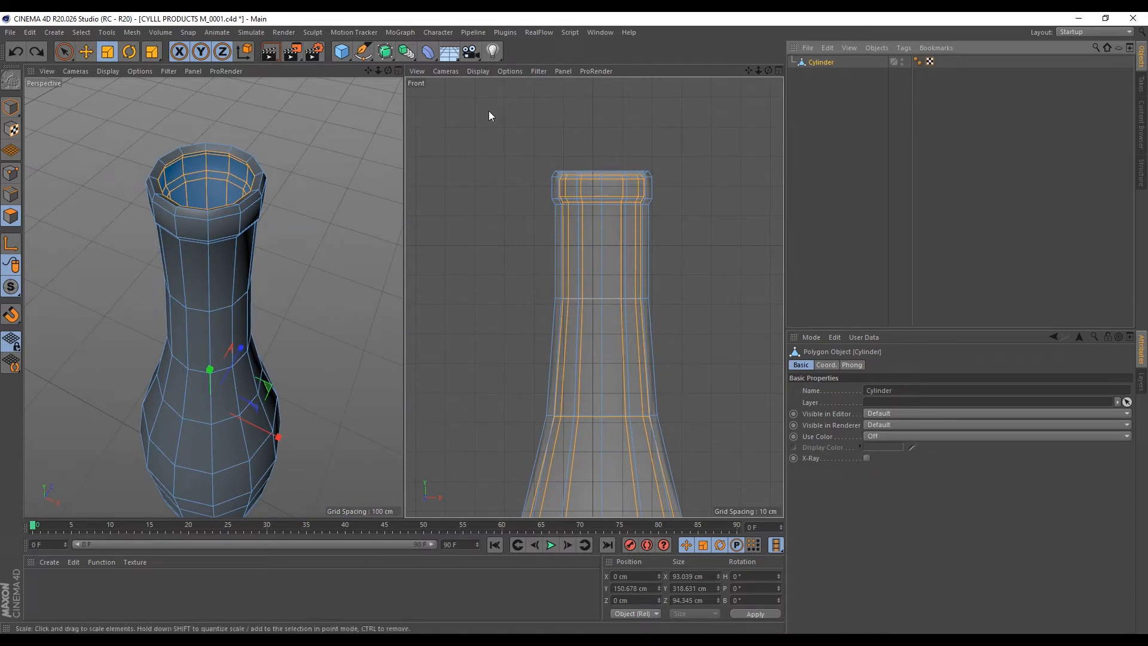
left_click(385, 51)
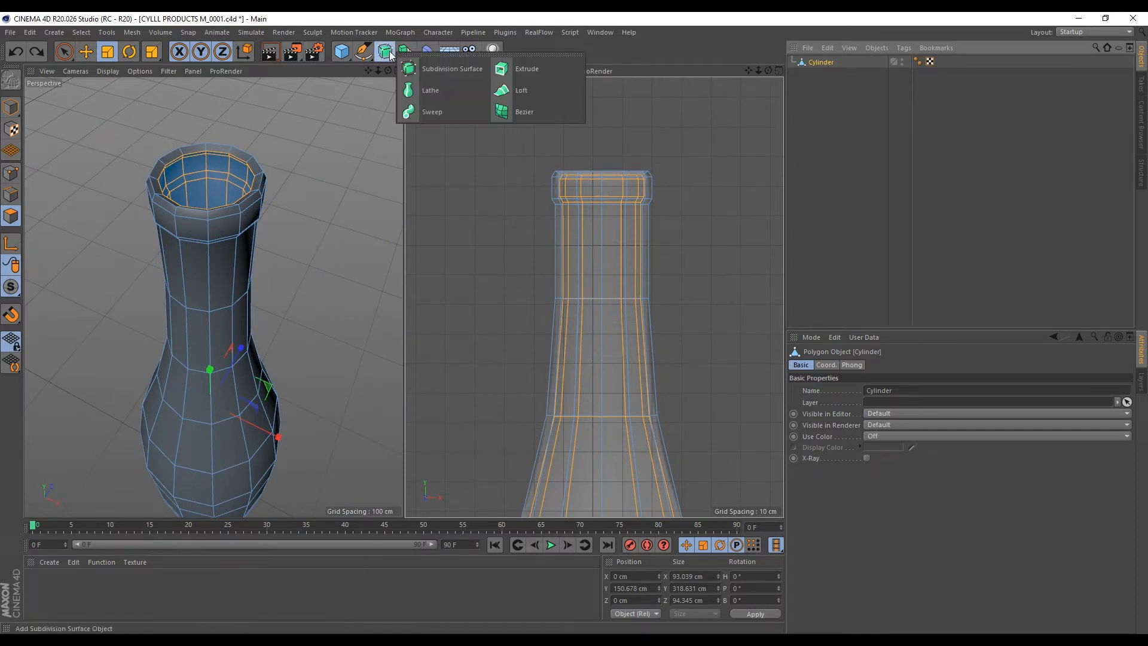
left_click(436, 69, "alt")
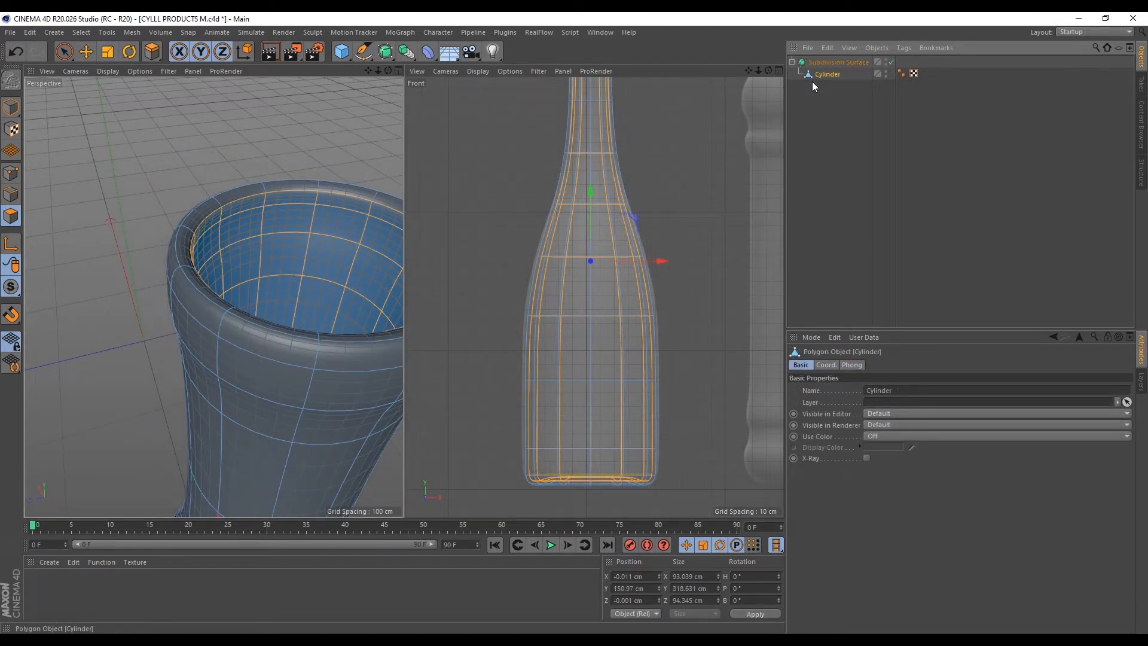
Switch to Model mode and display the perspective view shaded without mesh lines
scroll(124, 175, "down", 3)
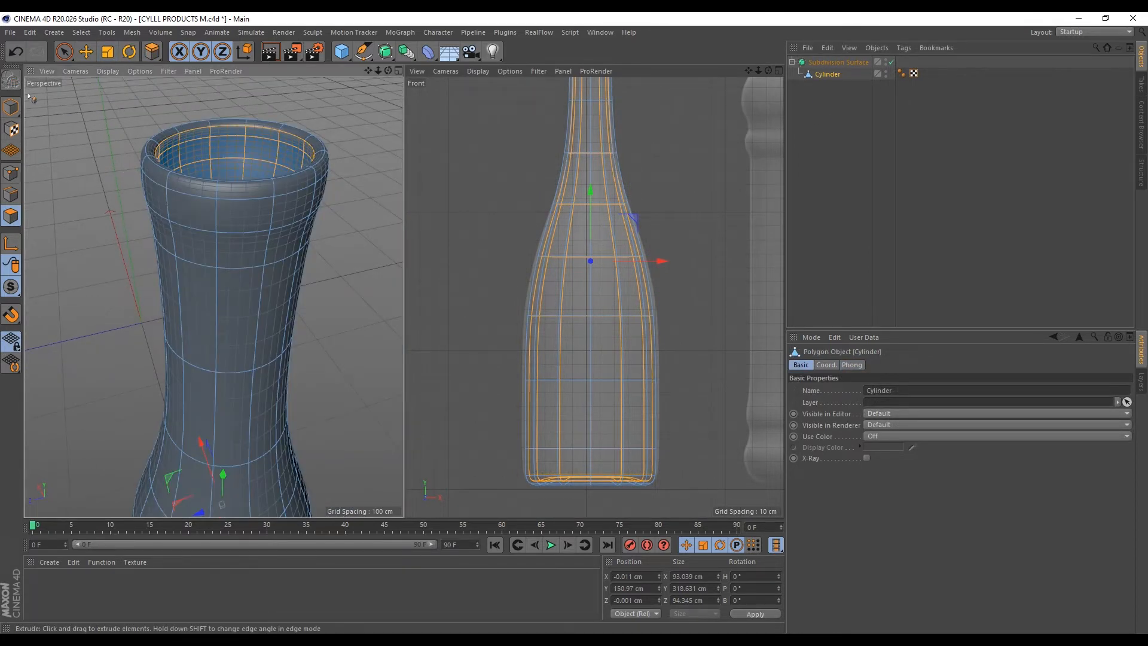
left_click(13, 106)
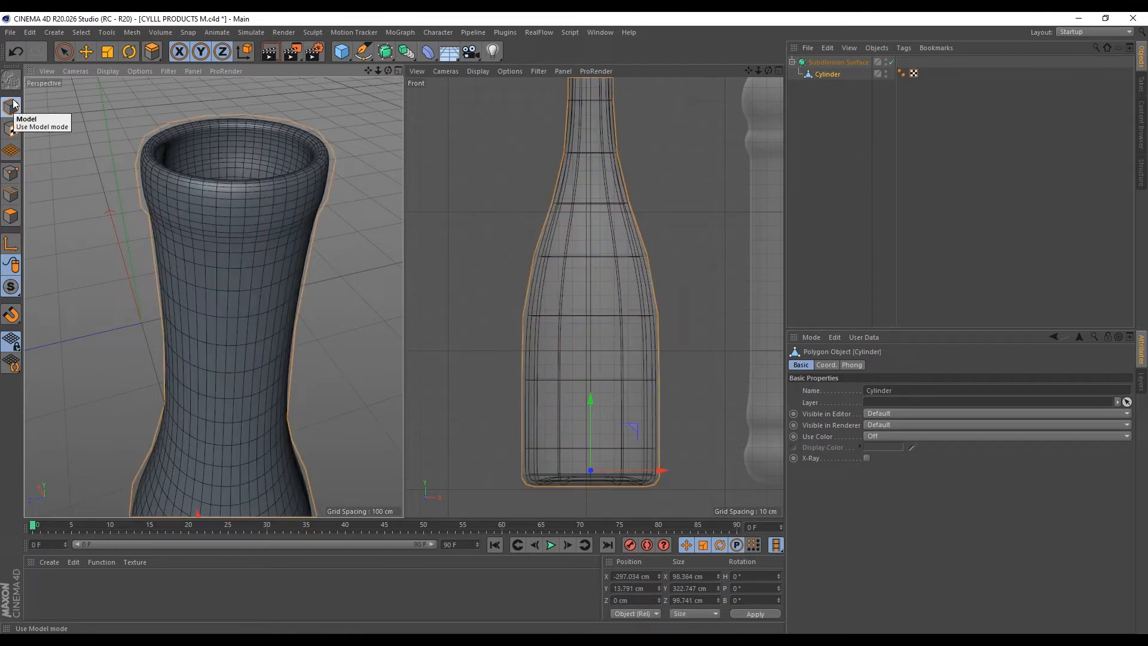
scroll(144, 103, "down", 2)
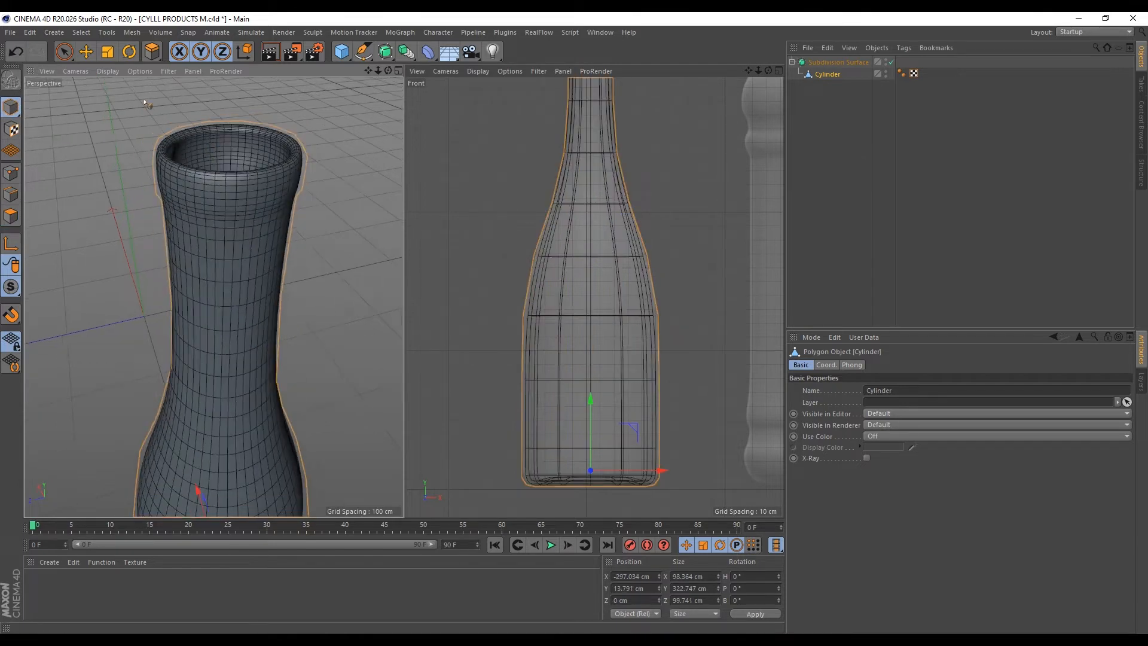
left_click(107, 71)
left_click(146, 91)
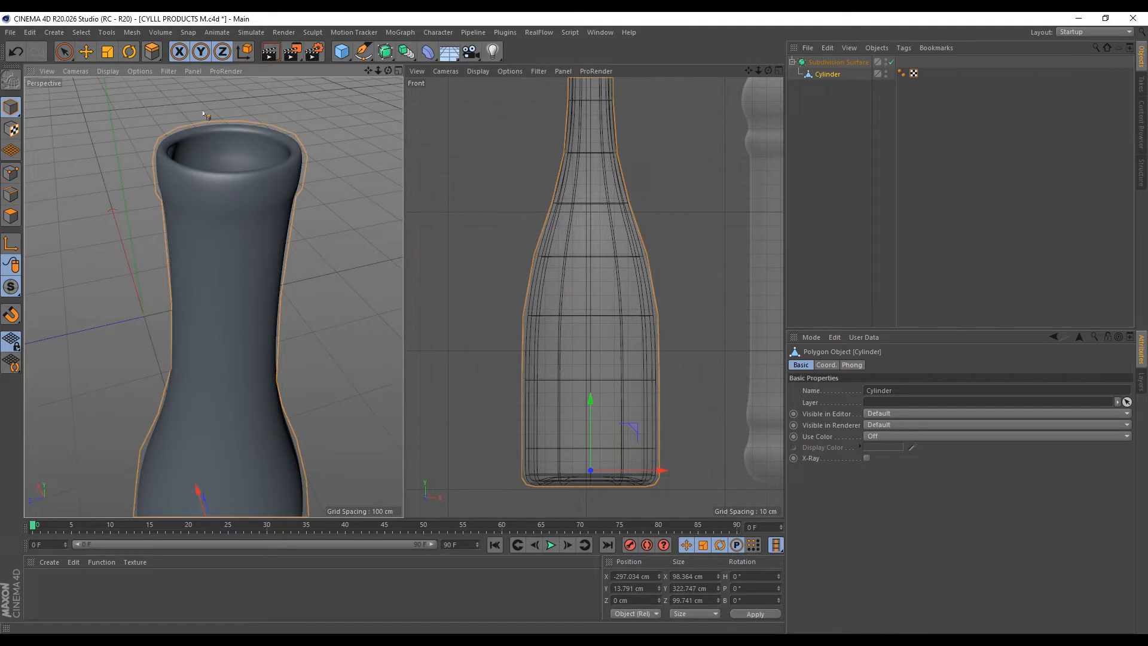
Deselect the bottle and examine its smoothed shape from several angles
scroll(203, 114, "down", 6)
left_click_drag(210, 259, 195, 194, "alt")
scroll(192, 416, "up", 3)
left_click_drag(191, 416, 182, 383, "alt")
scroll(212, 307, "up", 2)
left_click(87, 52)
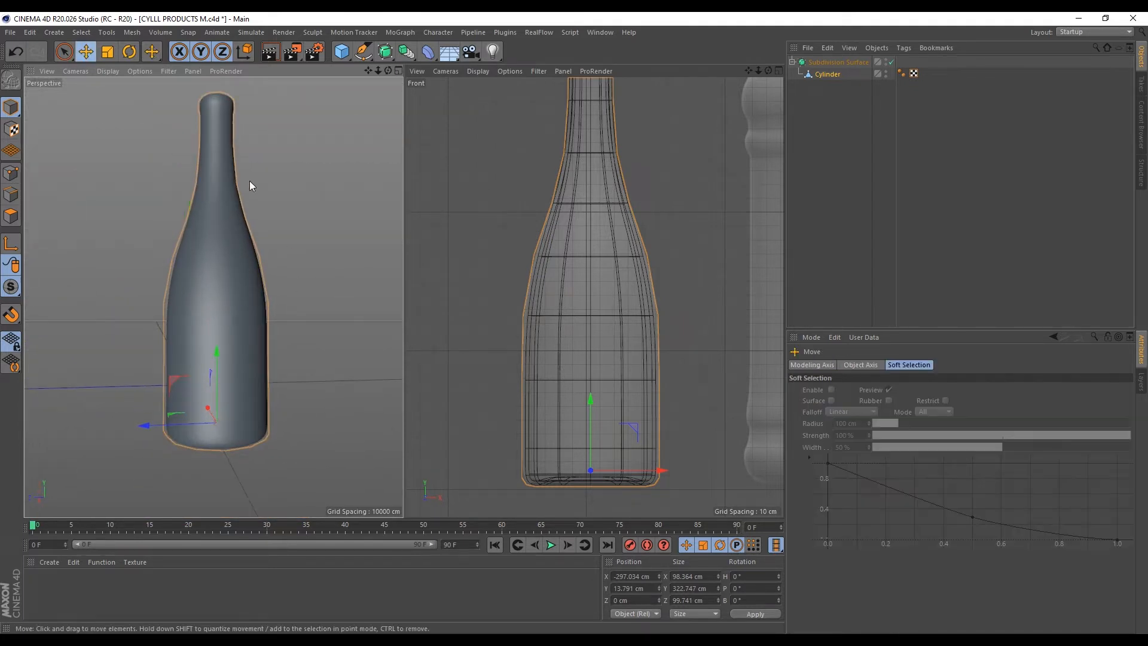
left_click(249, 182)
left_click_drag(227, 253, 243, 285, "alt")
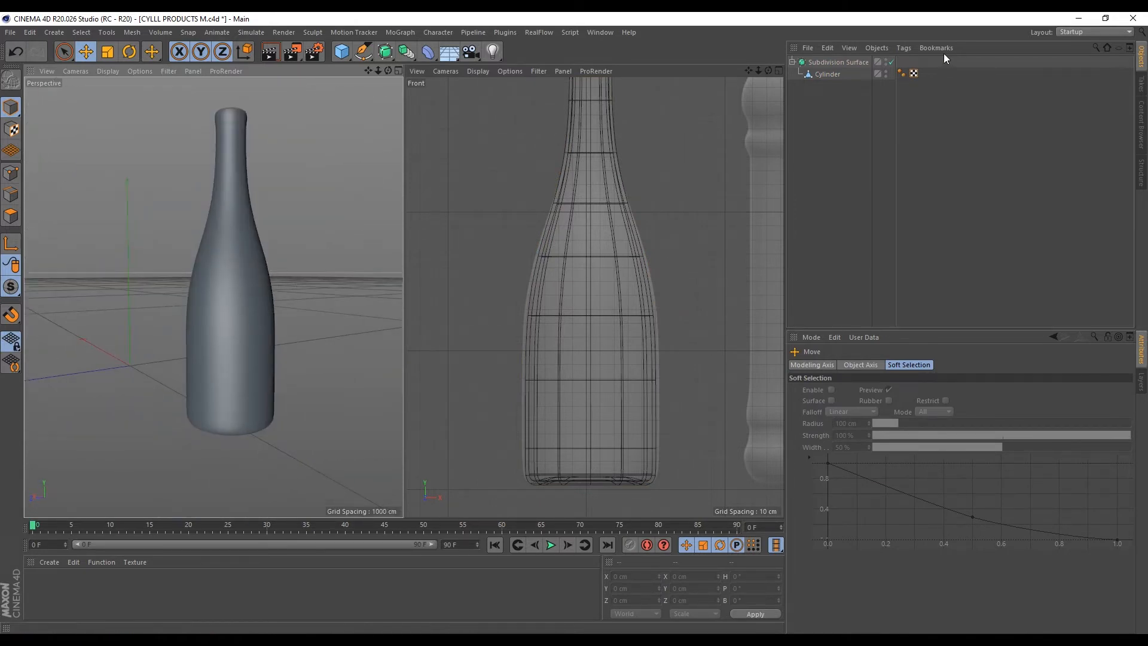
Toggle the Subdivision Surface off and on to compare the raw and smoothed mesh, examining the base in Polygon mode
left_click(827, 73)
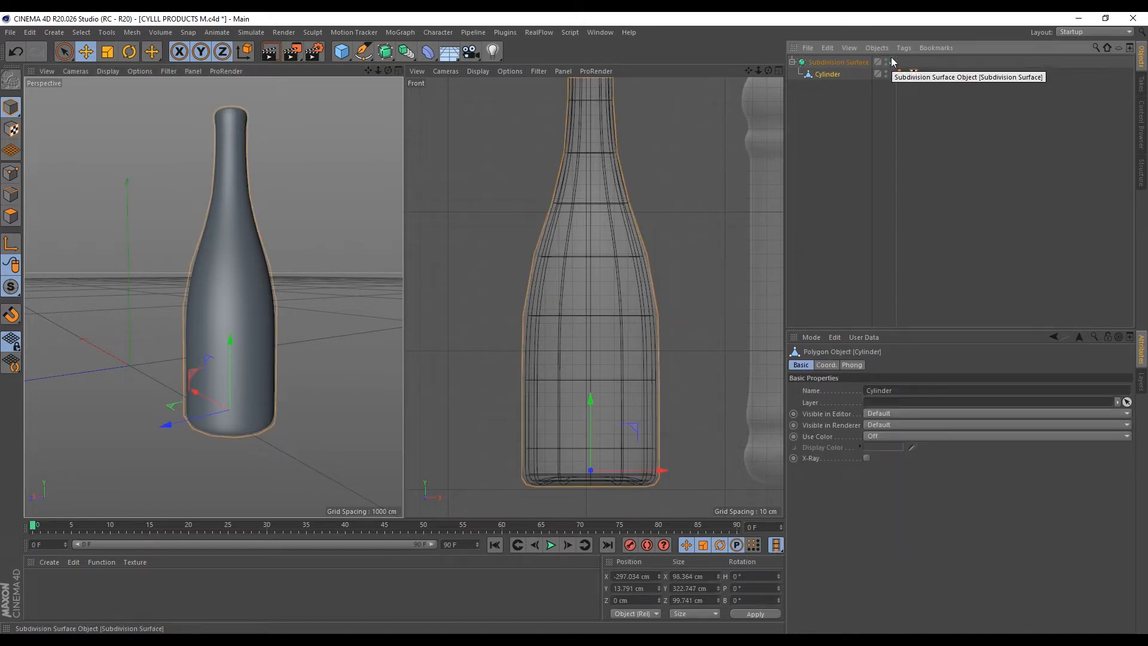
left_click(892, 62)
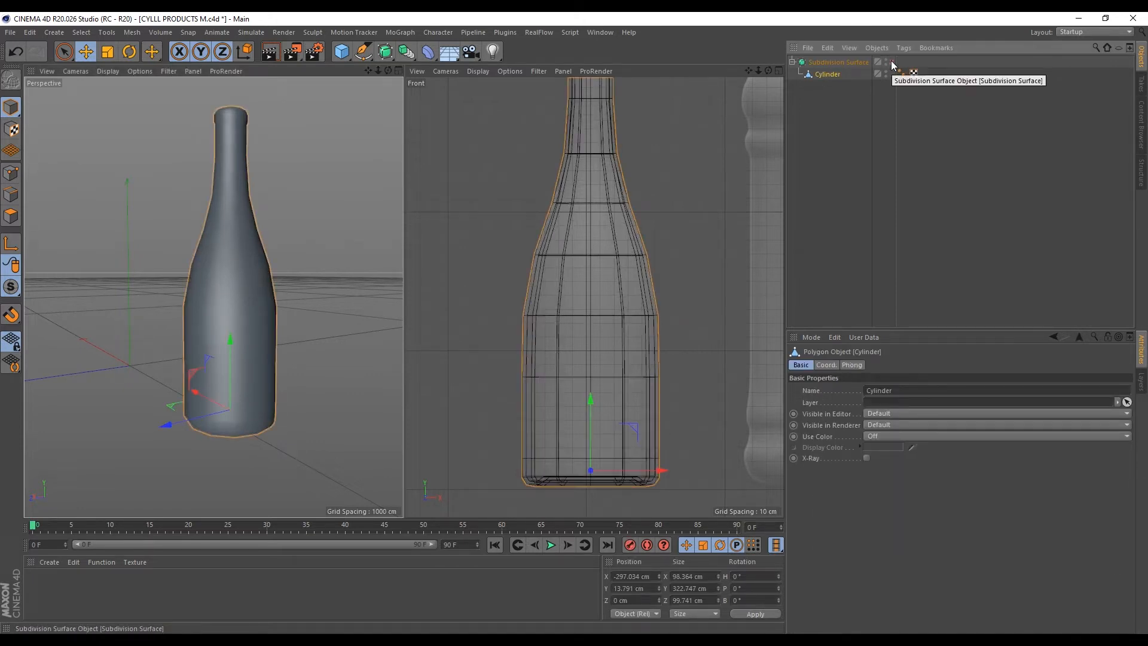
left_click(891, 62)
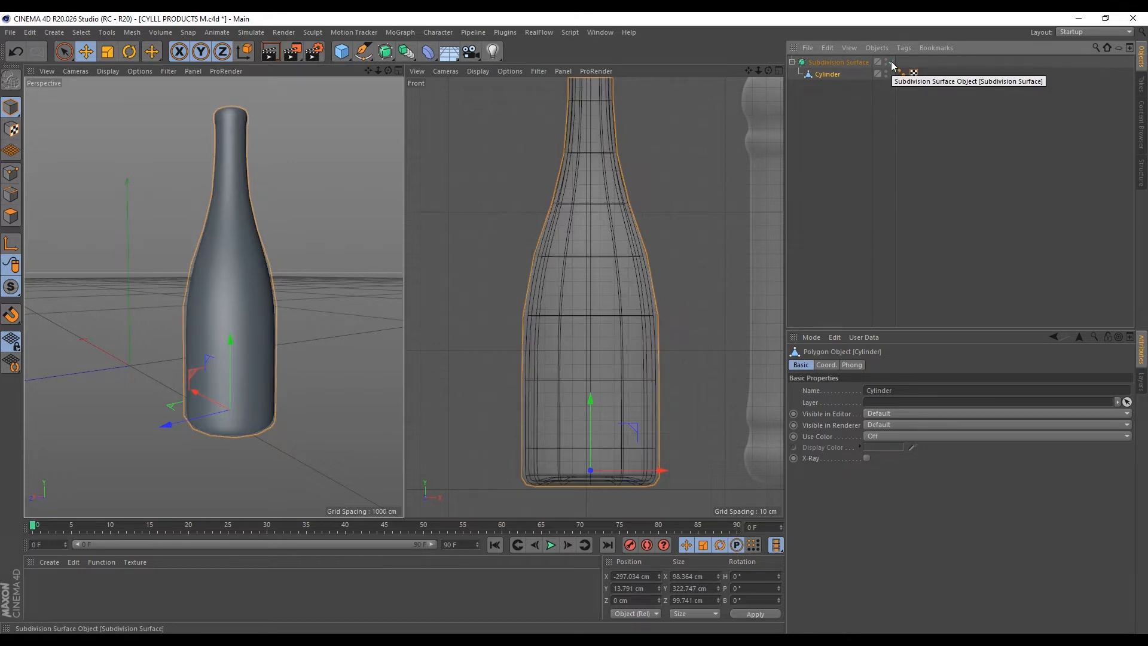
left_click(892, 63)
scroll(227, 428, "up", 5)
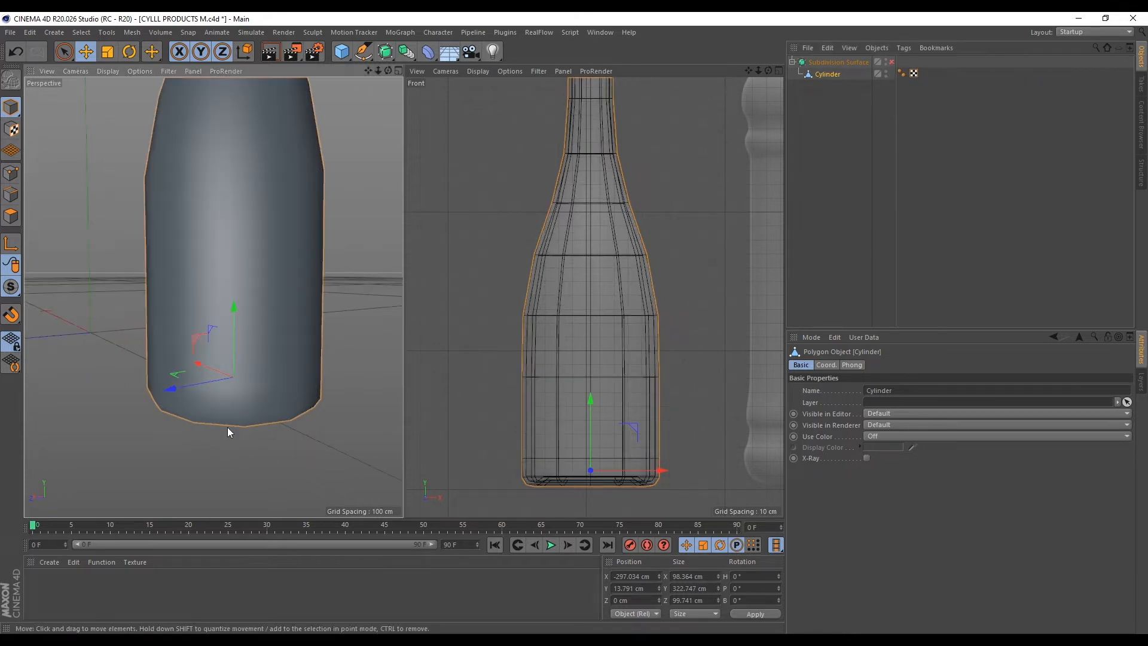
left_click_drag(227, 427, 213, 360, "alt")
left_click(12, 220)
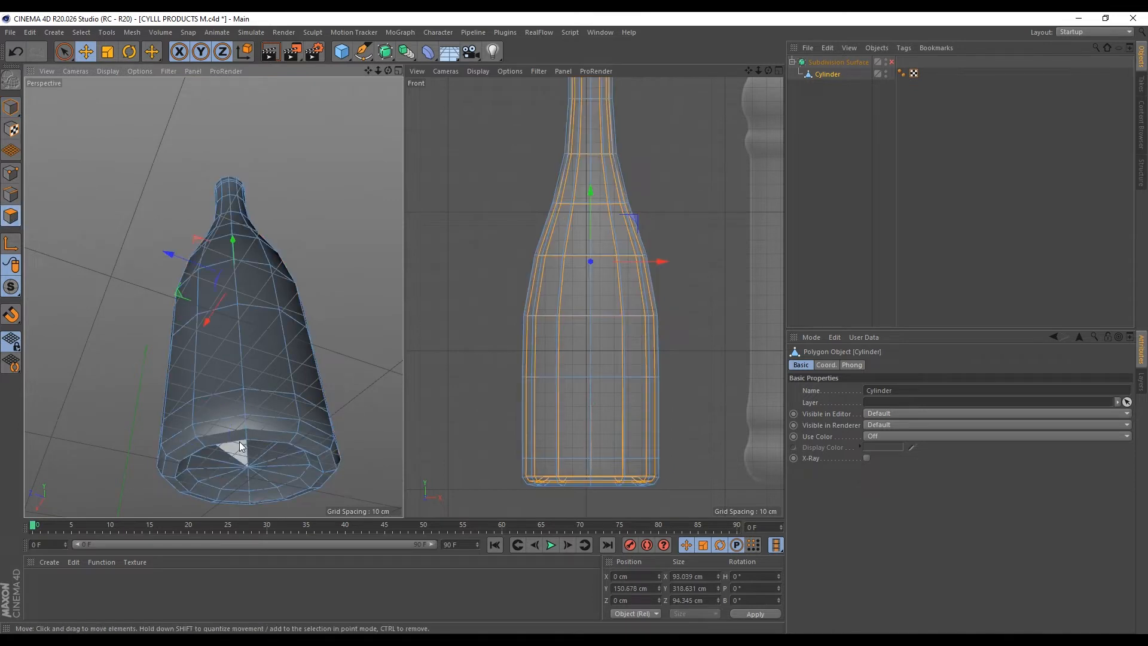
scroll(240, 442, "down", 3)
scroll(211, 474, "up", 6)
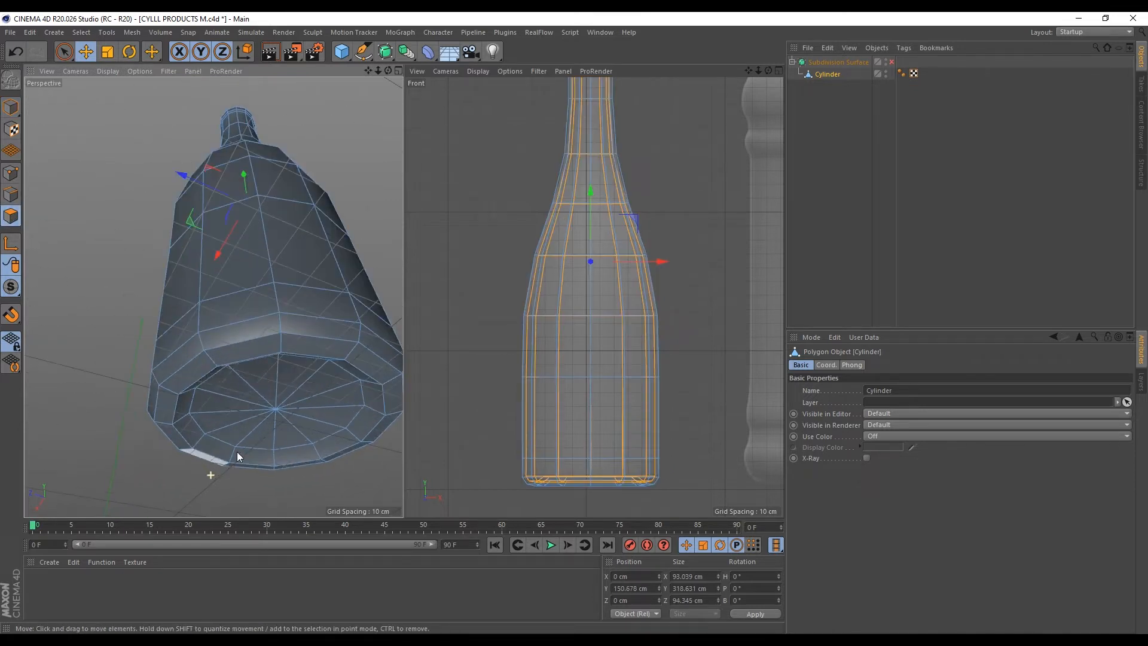
left_click(891, 62)
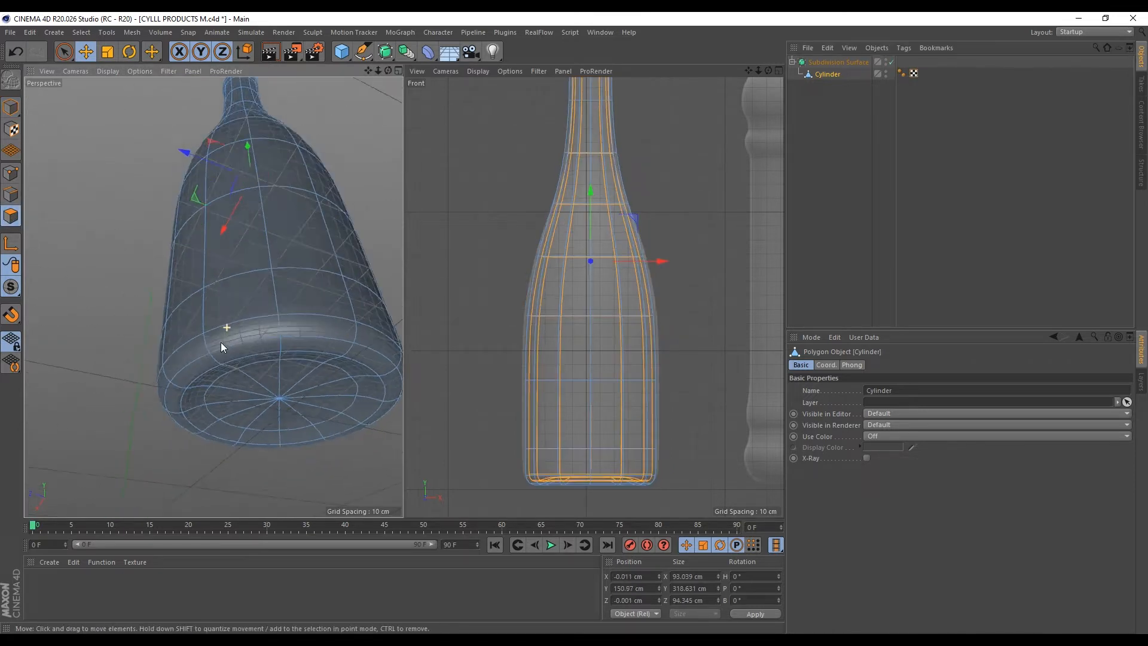
Add a loop cut around the centre of the bottle's underside at about 50% offset
left_click_drag(220, 342, 217, 385, "alt")
scroll(280, 367, "up", 2)
mouse_move(281, 367)
left_mouse_down("alt")
mouse_move(250, 293)
mouse_move(277, 300)
mouse_move(270, 349)
left_mouse_up("alt")
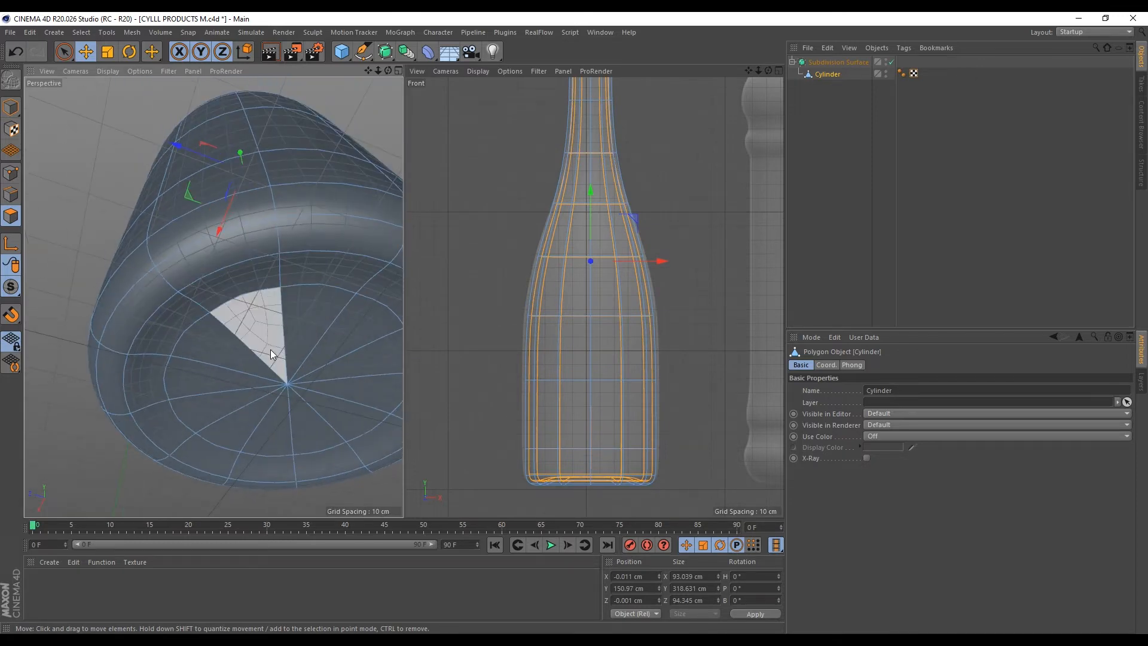
key("k")
key("l")
left_click(285, 333)
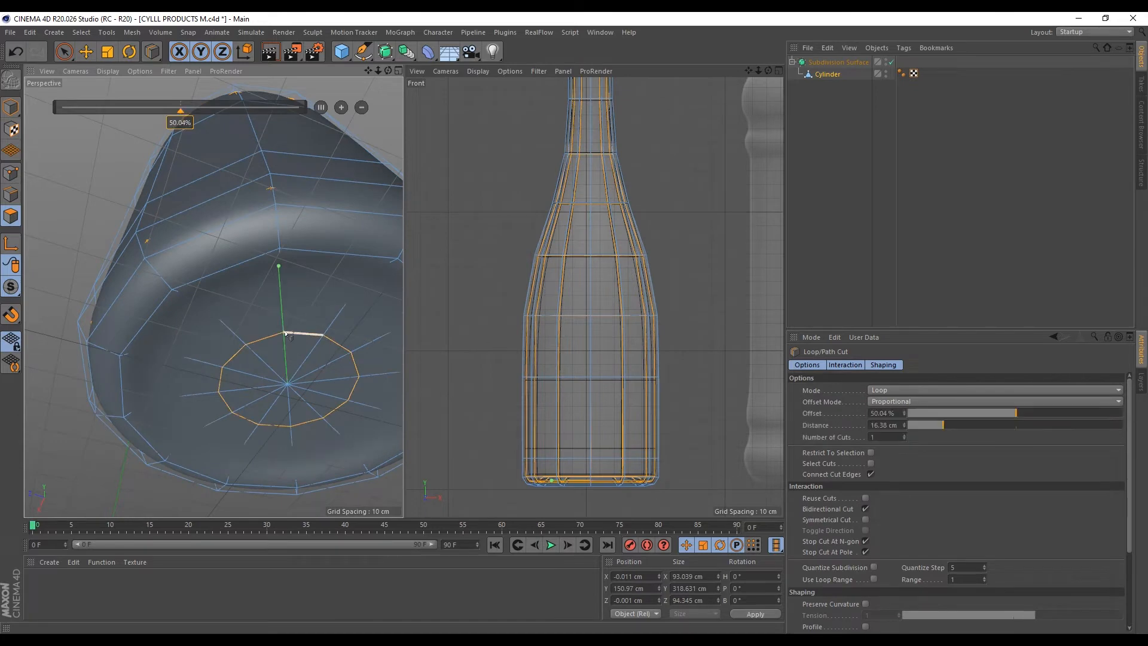
Leave the loop cut, return to Model mode, deselect the bottle and examine its smooth-shaded shape in the enlarged perspective view
left_click(86, 52)
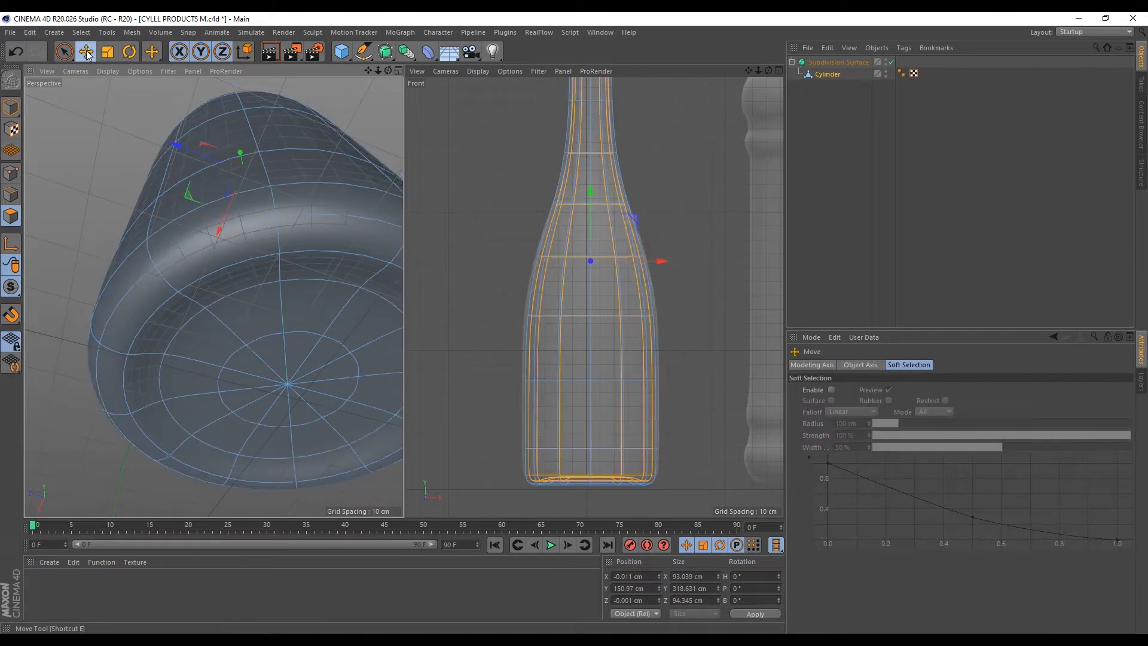
scroll(207, 396, "down", 8)
left_click_drag(227, 386, 263, 200, "alt")
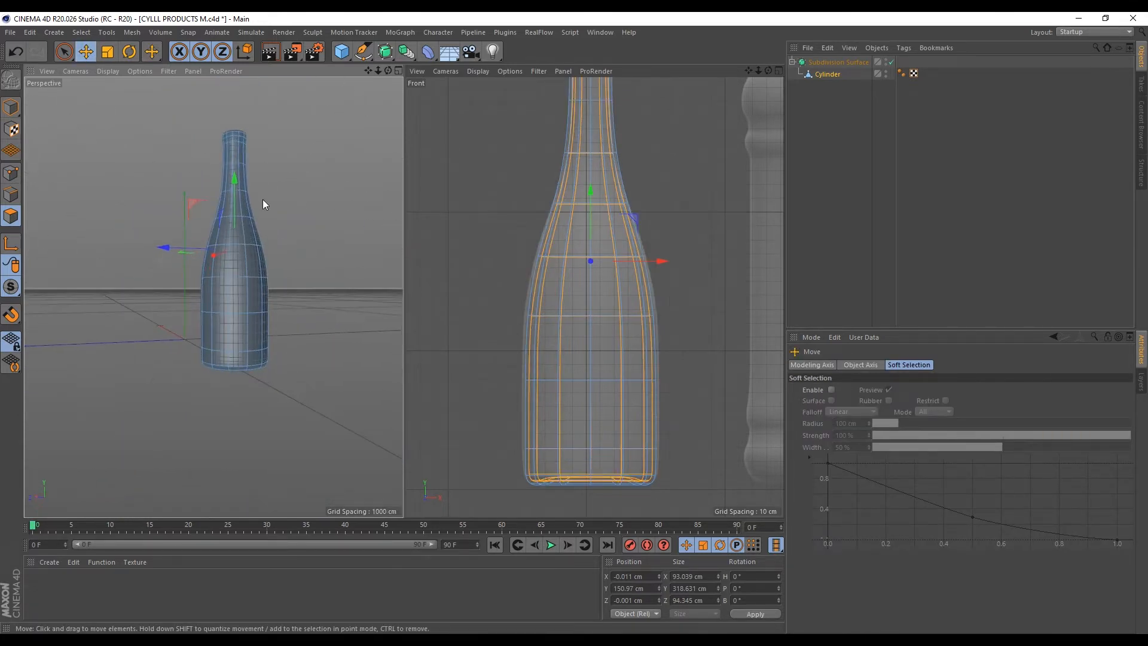
scroll(263, 199, "up", 3)
left_click(10, 108)
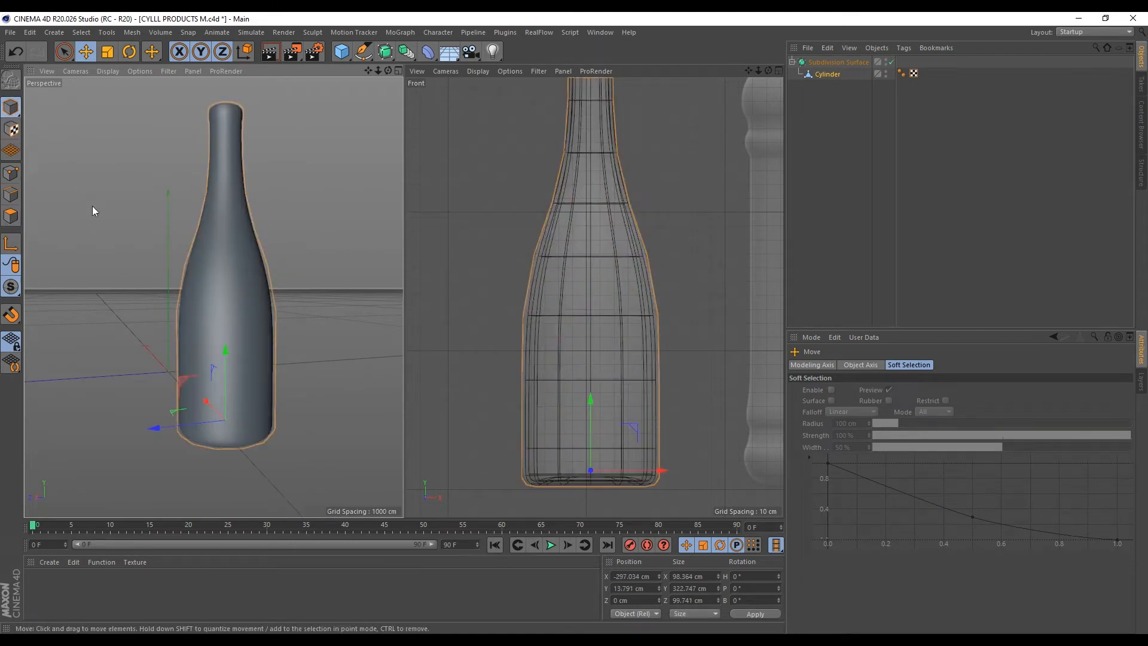
left_click(143, 251)
scroll(169, 415, "down", 2)
scroll(173, 417, "up", 3)
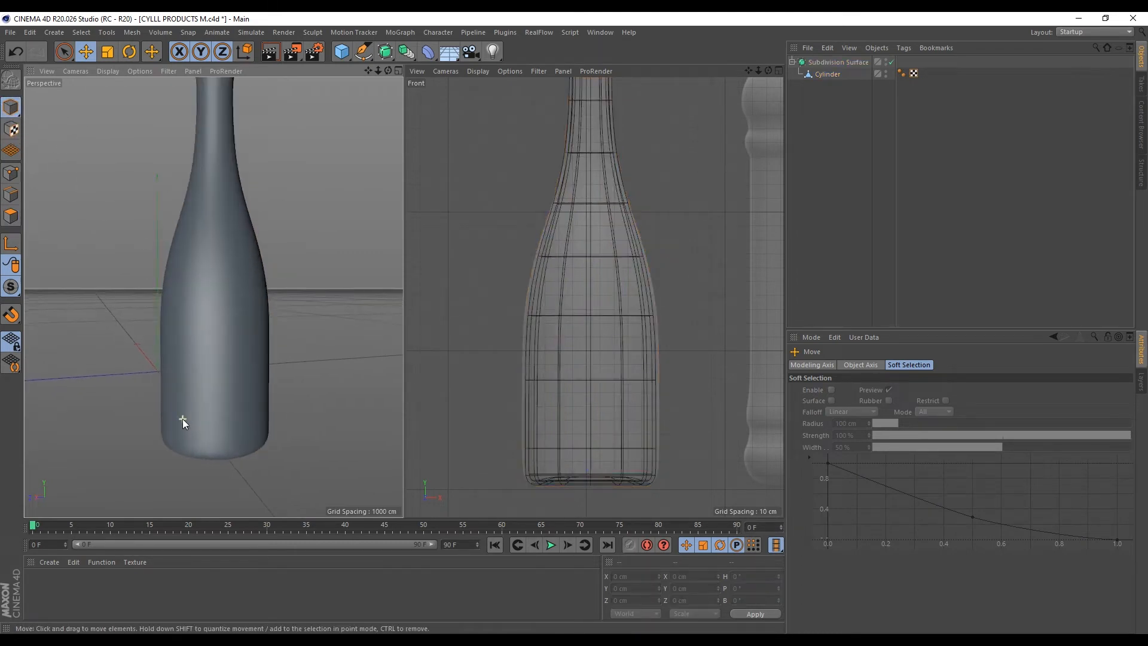
middle_click(174, 351)
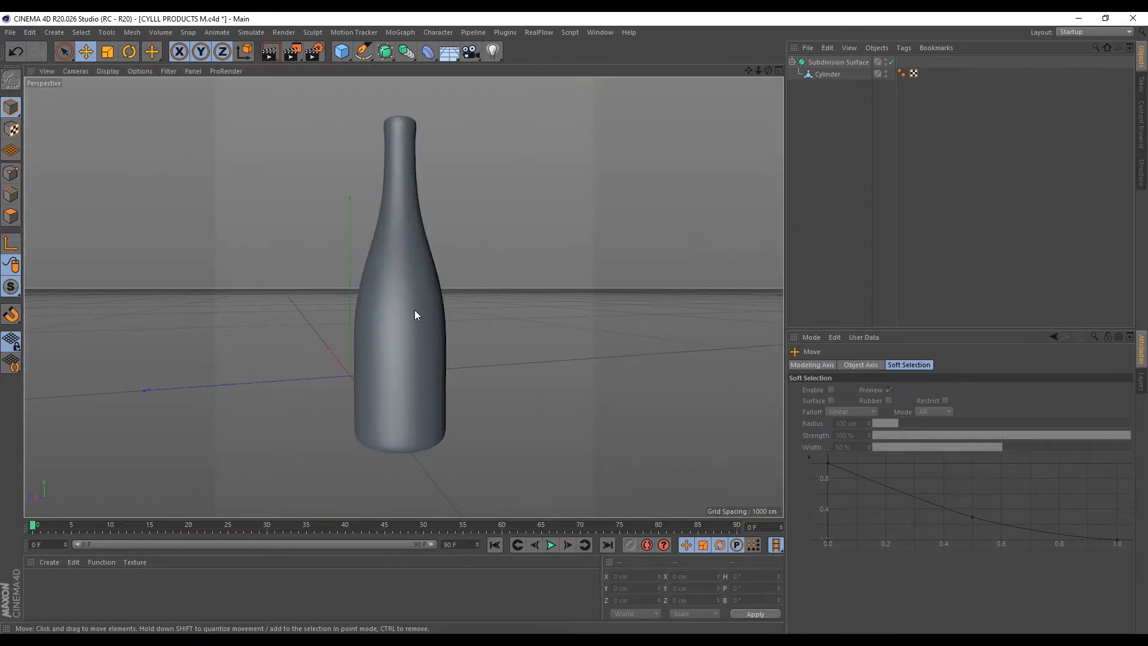
mouse_move(416, 315)
left_mouse_down("alt")
mouse_move(405, 308)
mouse_move(438, 313)
mouse_move(415, 328)
mouse_move(424, 314)
mouse_move(443, 418)
mouse_move(403, 471)
mouse_move(411, 219)
mouse_move(481, 158)
mouse_move(418, 293)
left_mouse_up("alt")
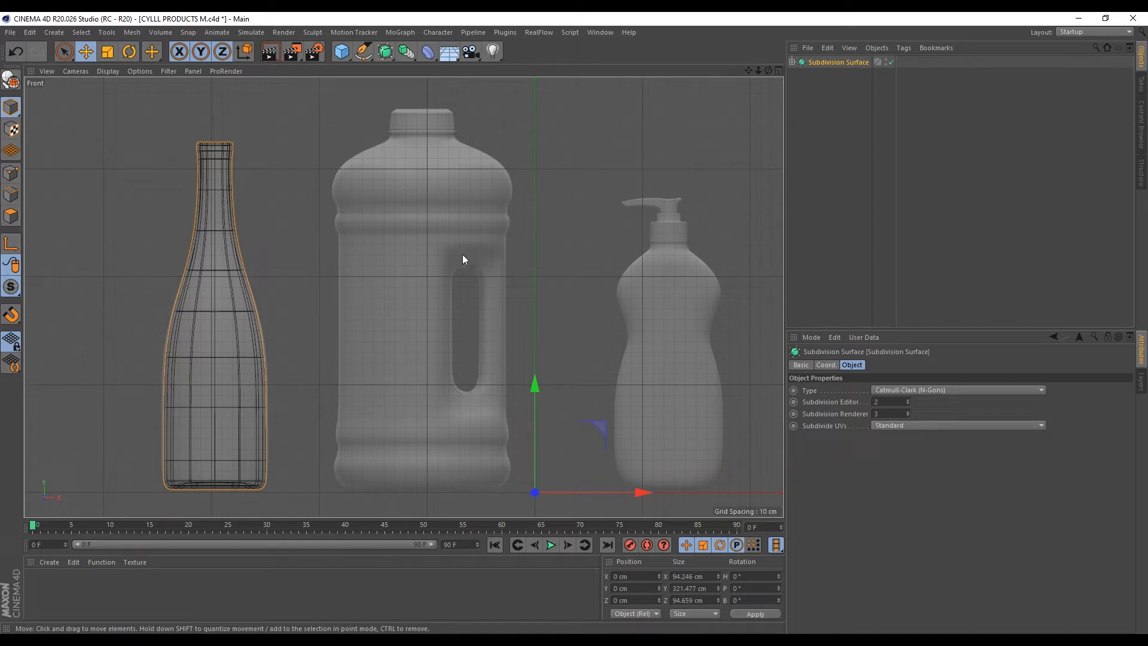
Add a cylinder over the handled jug's body in the front view, with a radius of about 78 cm and height about 121 cm
left_click_drag(342, 52, 586, 70)
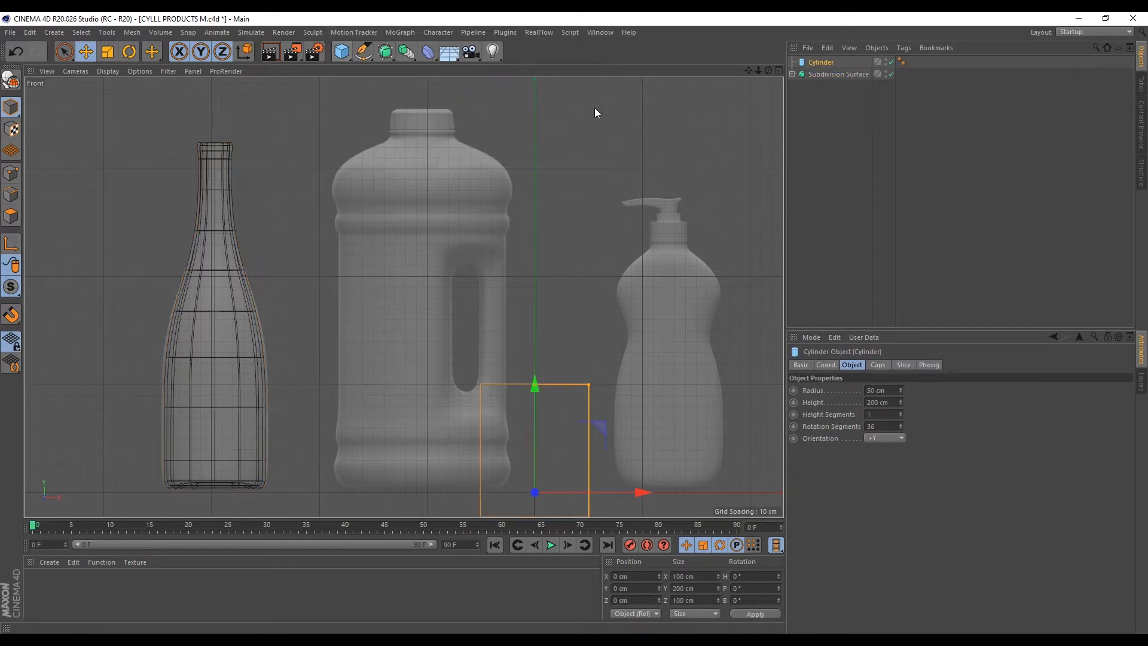
left_click_drag(646, 494, 516, 494)
left_click_drag(410, 390, 415, 436)
left_click_drag(412, 391, 414, 244)
left_click_drag(530, 346, 546, 346)
left_click_drag(479, 279, 509, 282)
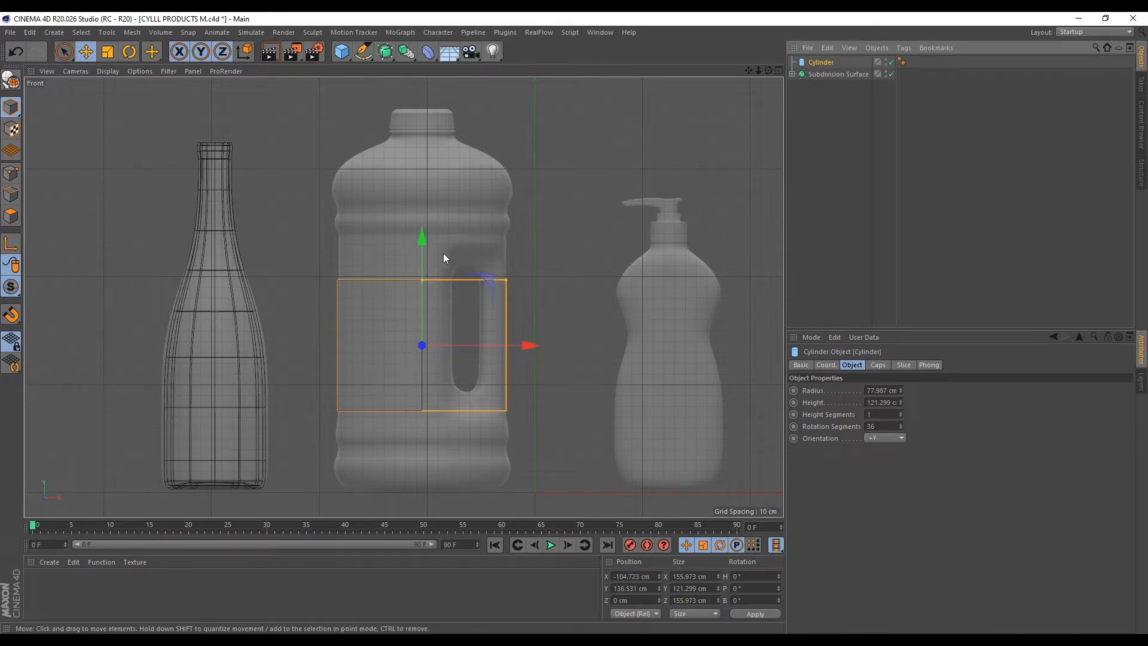
Show the perspective and front views together and examine the new cylinder beside the wine bottle
left_click(777, 71)
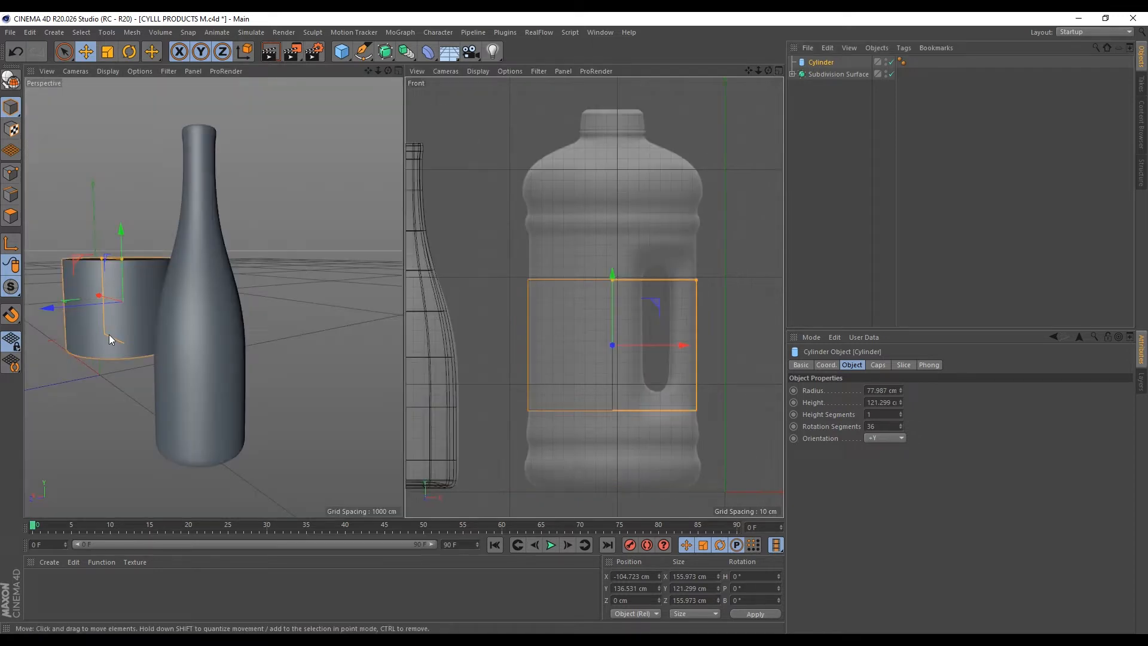
left_click_drag(194, 328, 266, 287, "alt")
right_click_drag(267, 283, 159, 289, "alt")
middle_click_drag(258, 293, 170, 304, "alt")
right_click_drag(90, 341, 166, 342, "alt")
left_click_drag(264, 329, 264, 296, "alt")
right_click_drag(264, 296, 217, 372, "alt")
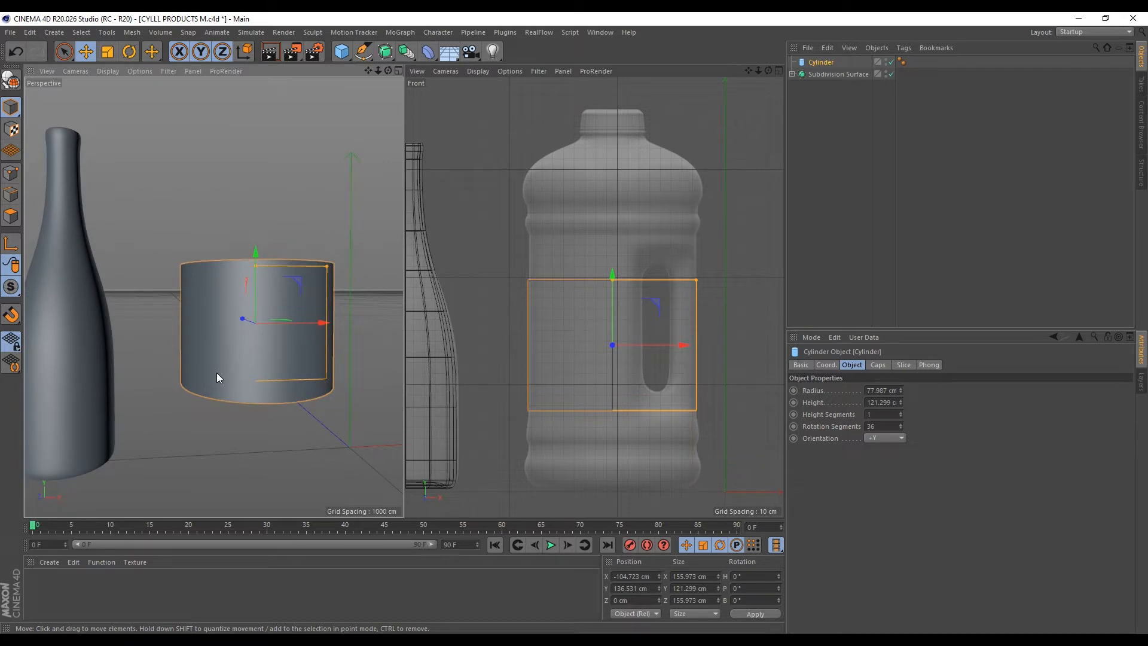
Group the Cylinder and Subdivision Surface objects under a null named PRODUCTS
left_click(827, 74, "shift")
left_click(830, 102)
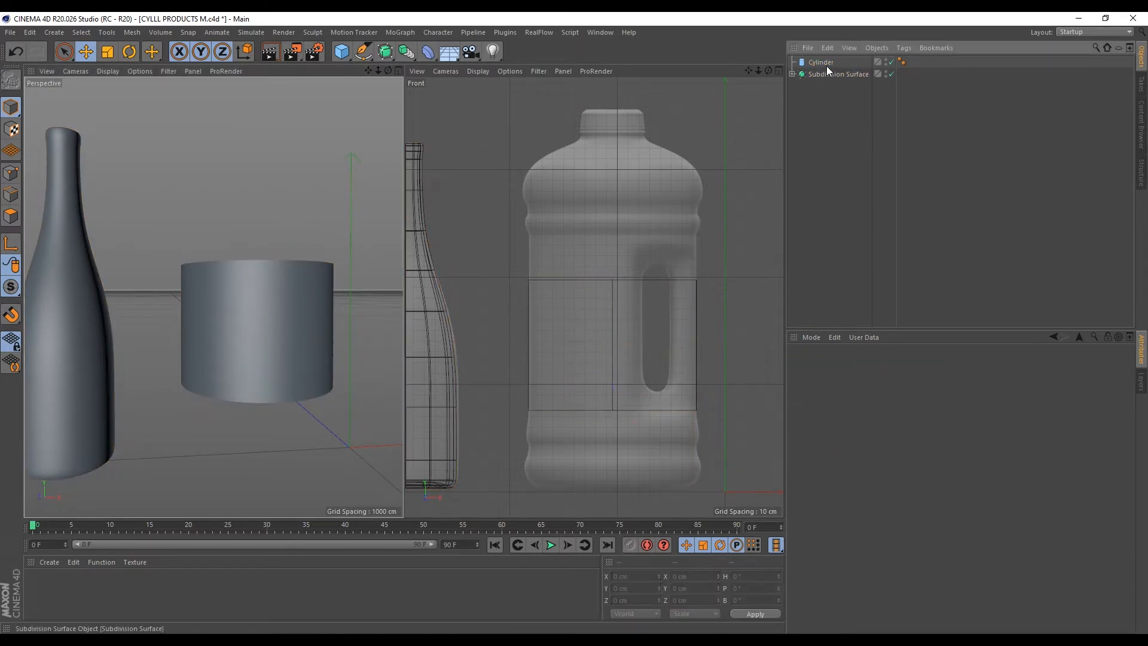
key("ctrl+z")
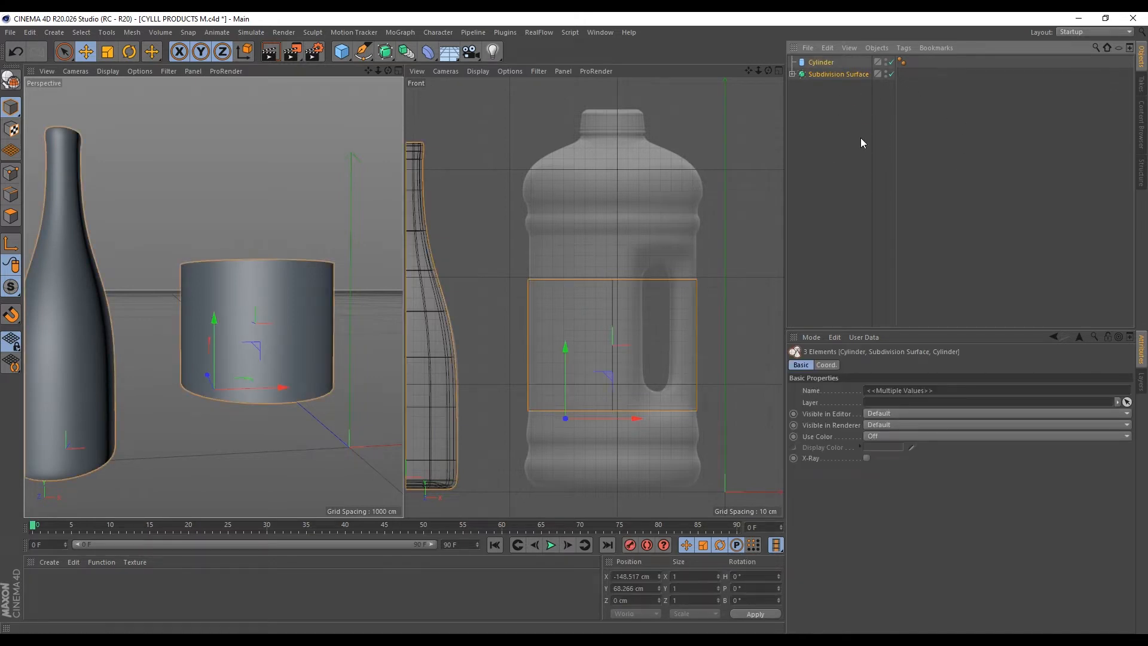
key("alt+g")
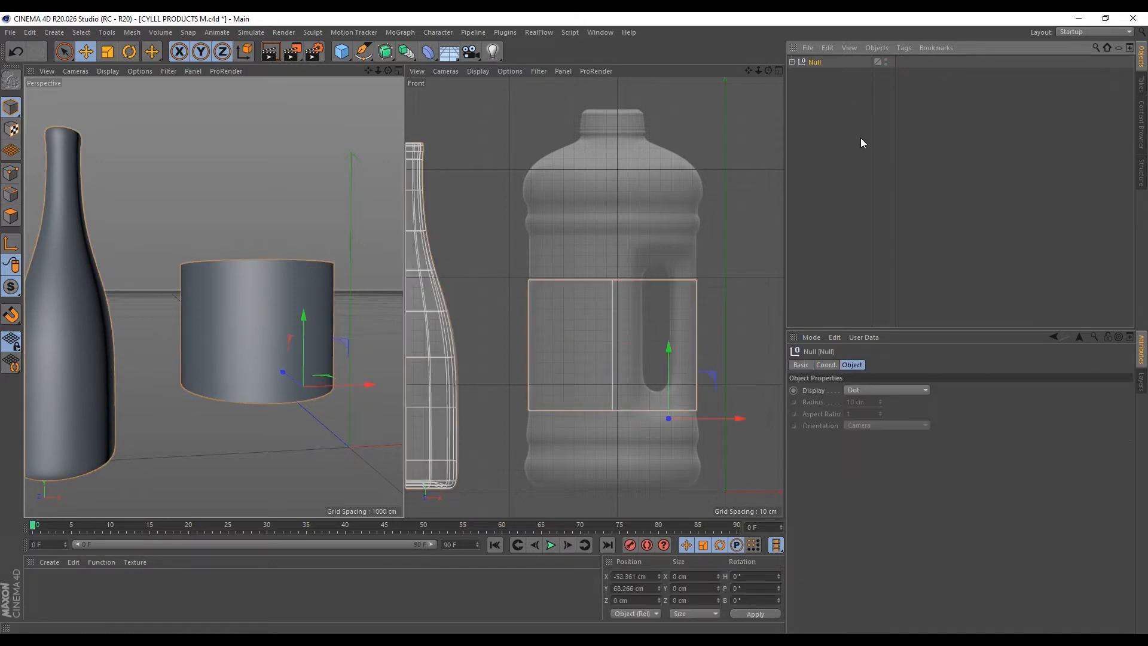
double_click(816, 63)
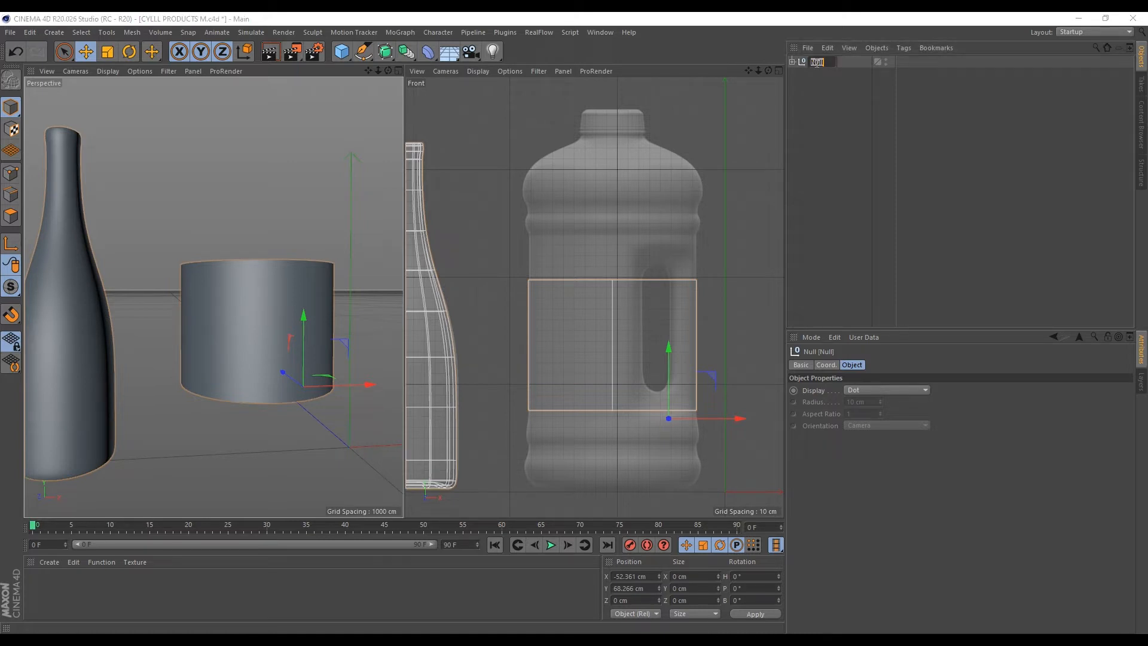
type("UCTS")
key("Return")
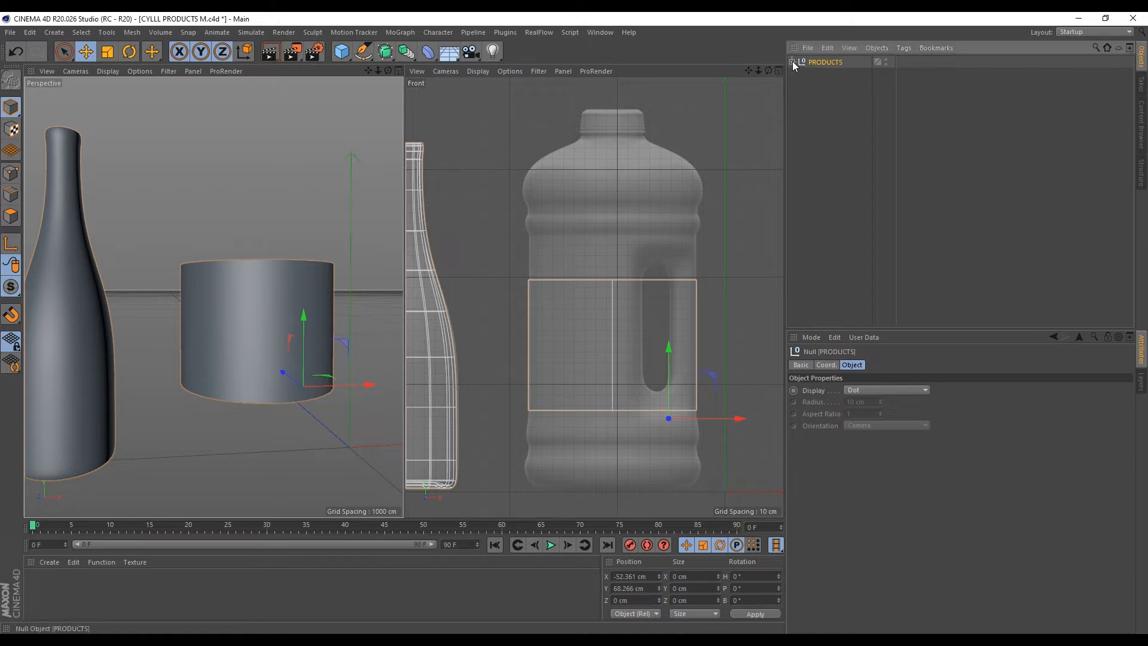
Group the wine bottle's Subdivision Surface under its own null inside PRODUCTS and name it WINE BOTLLE
left_click(792, 61)
left_click(828, 88)
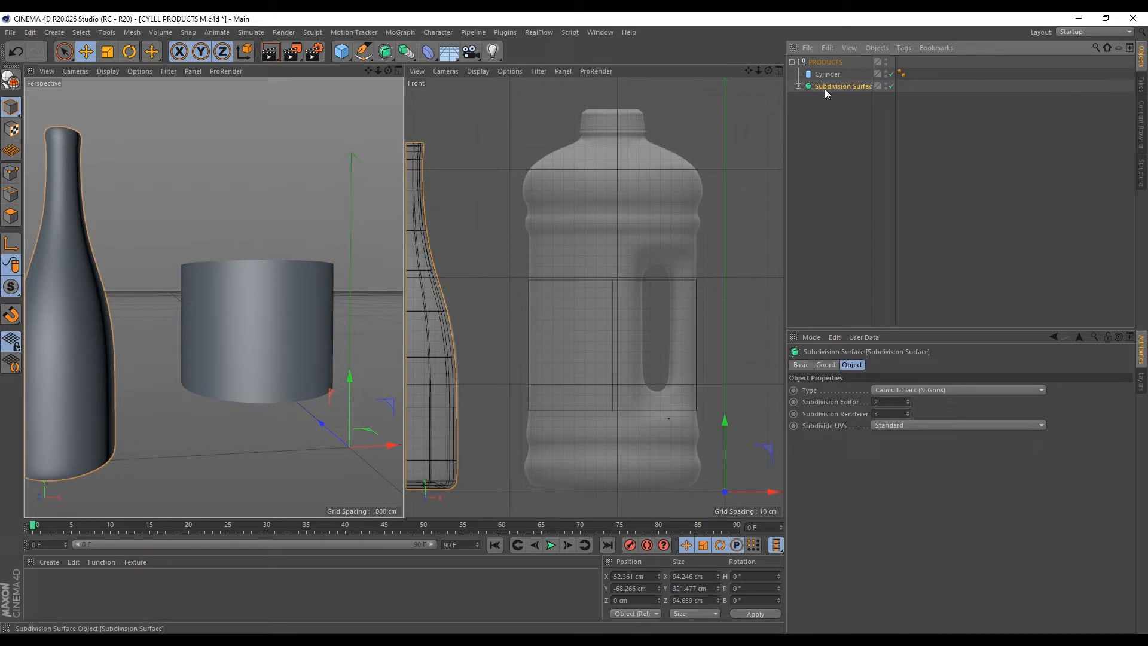
key("alt+g")
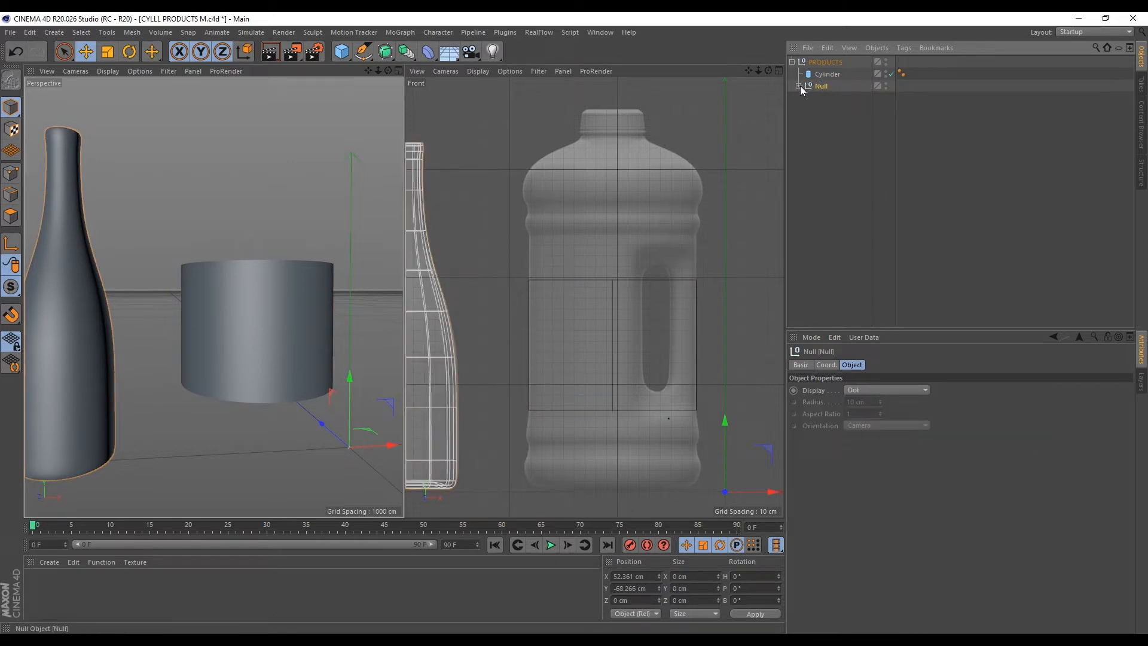
left_click(799, 85)
left_click(806, 97)
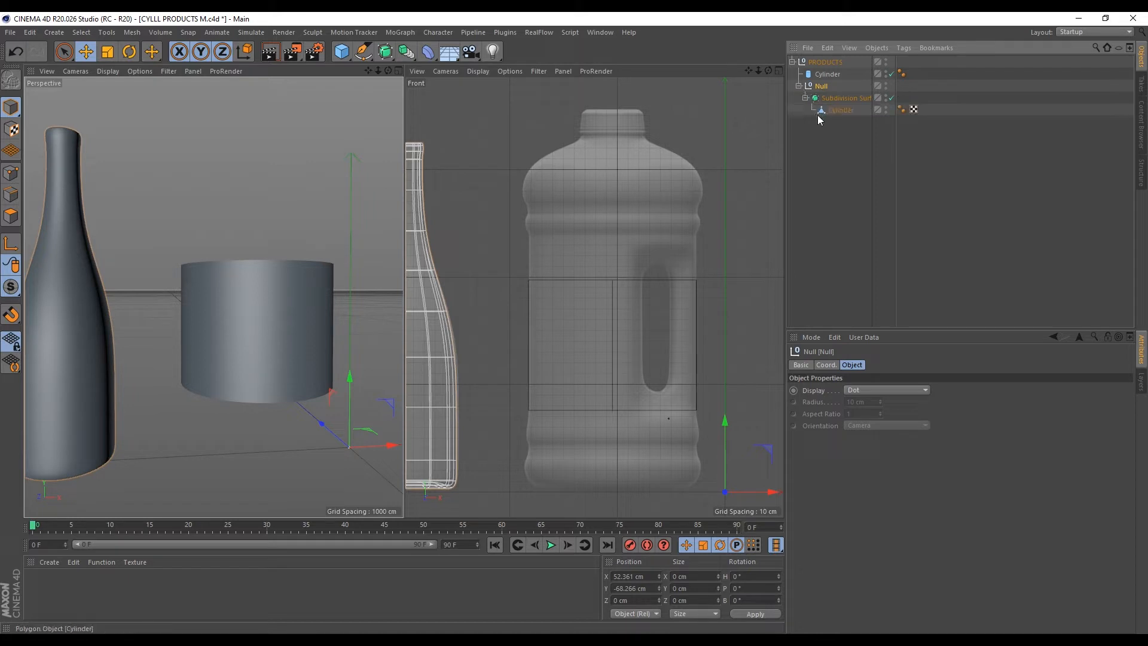
left_click(799, 86)
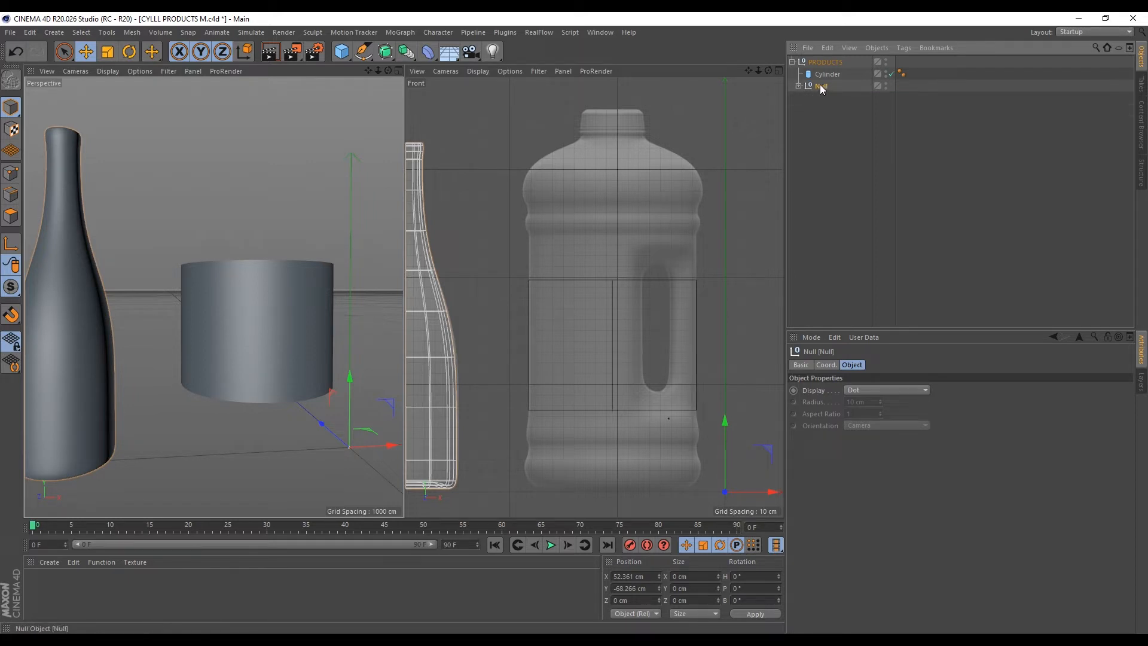
double_click(821, 87)
type("WINE BOTLLE")
key("Return")
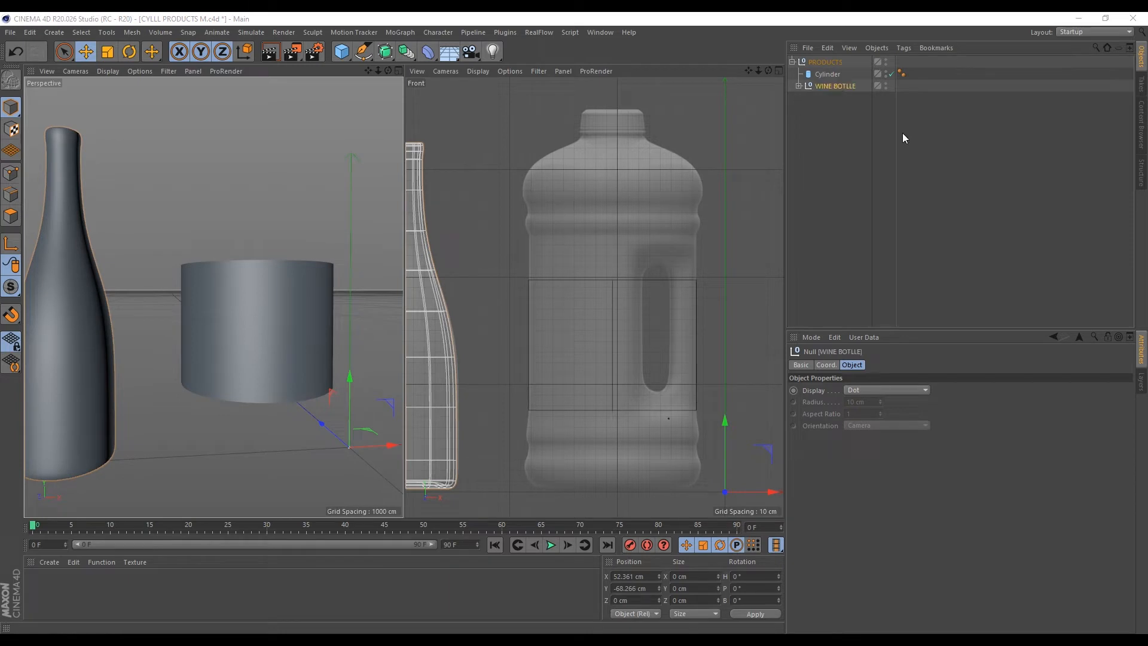
Group the jug's cylinder under its own null inside PRODUCTS and name it FAT BOTTLE
left_click(821, 74)
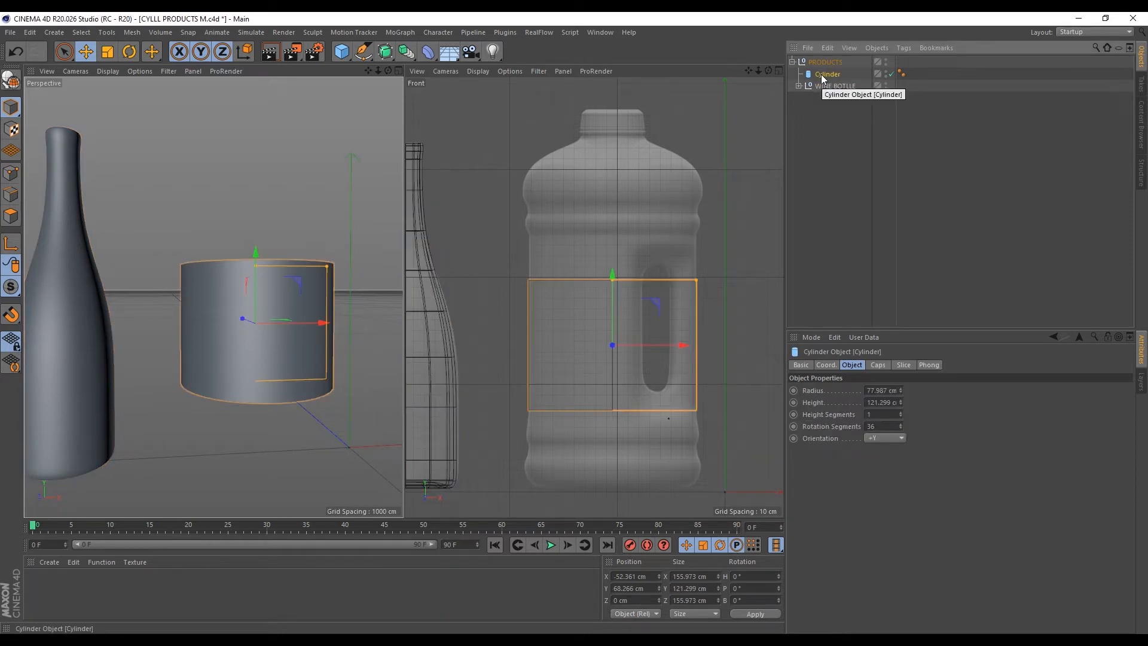
key("alt+g")
double_click(821, 74)
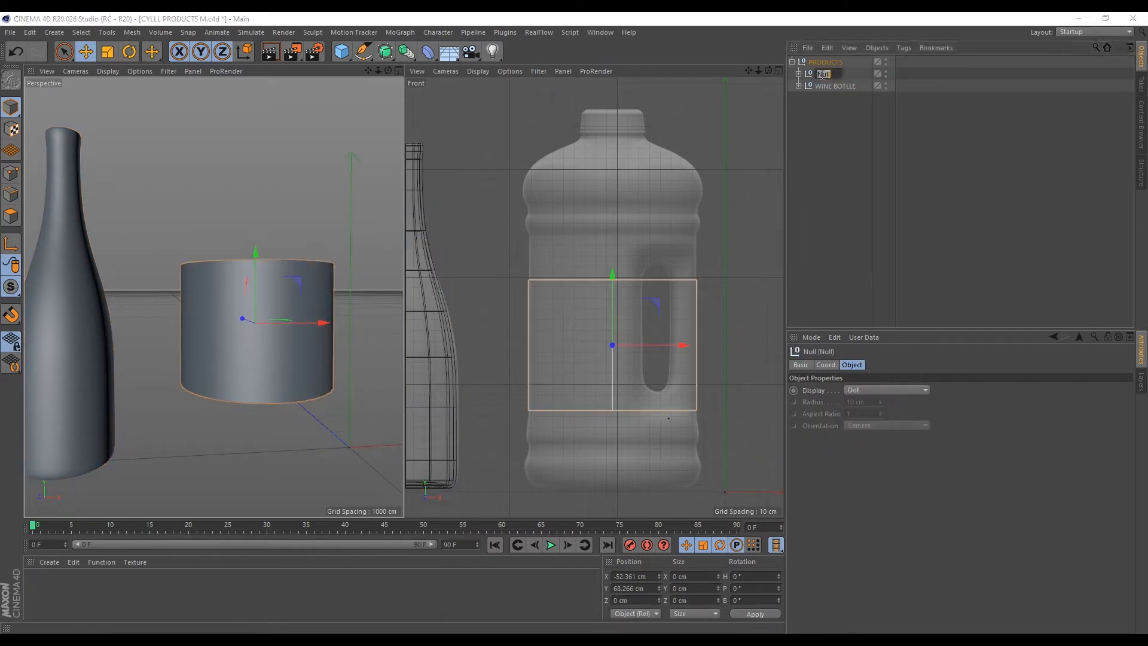
type("FAT BOTTLE")
key("Return")
left_click(798, 74)
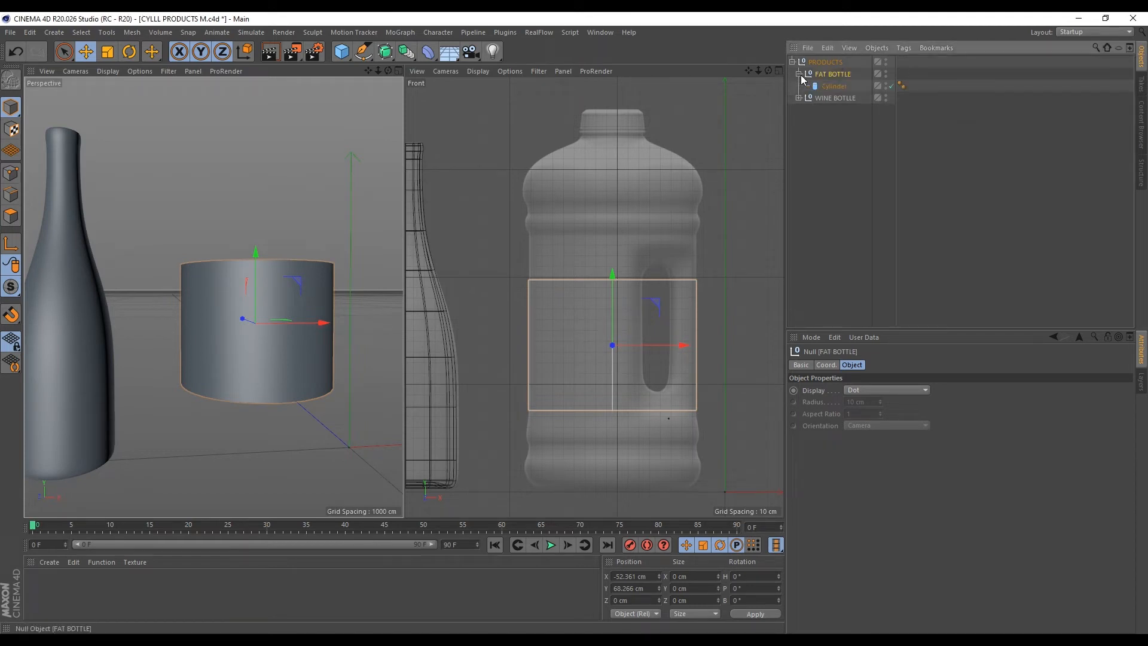
Set the jug cylinder's rotation segments to 12 and display the perspective view shaded with mesh lines
left_click(835, 86)
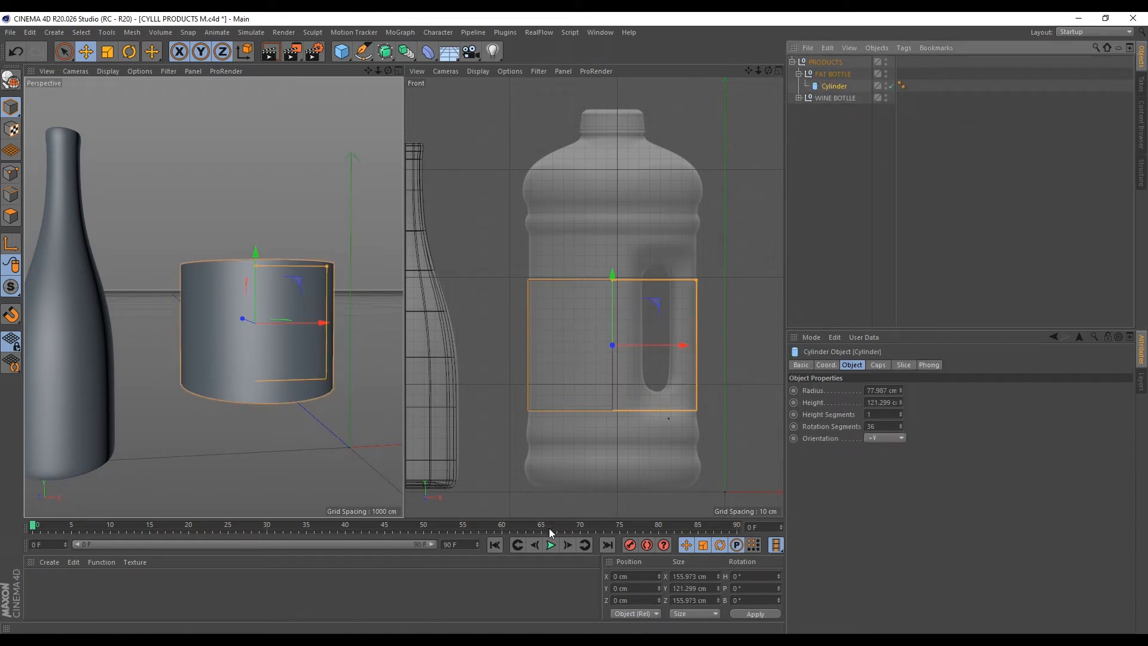
double_click(883, 426)
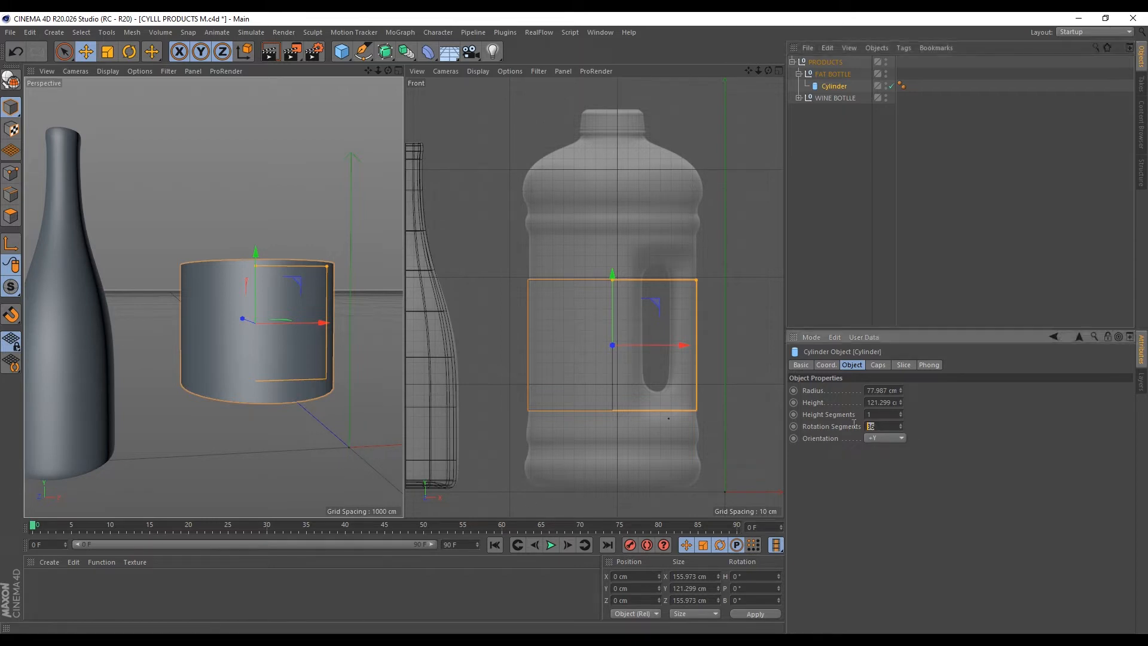
type("12")
key("Return")
left_click(111, 70)
left_click(125, 100)
left_click_drag(239, 281, 249, 309, "alt")
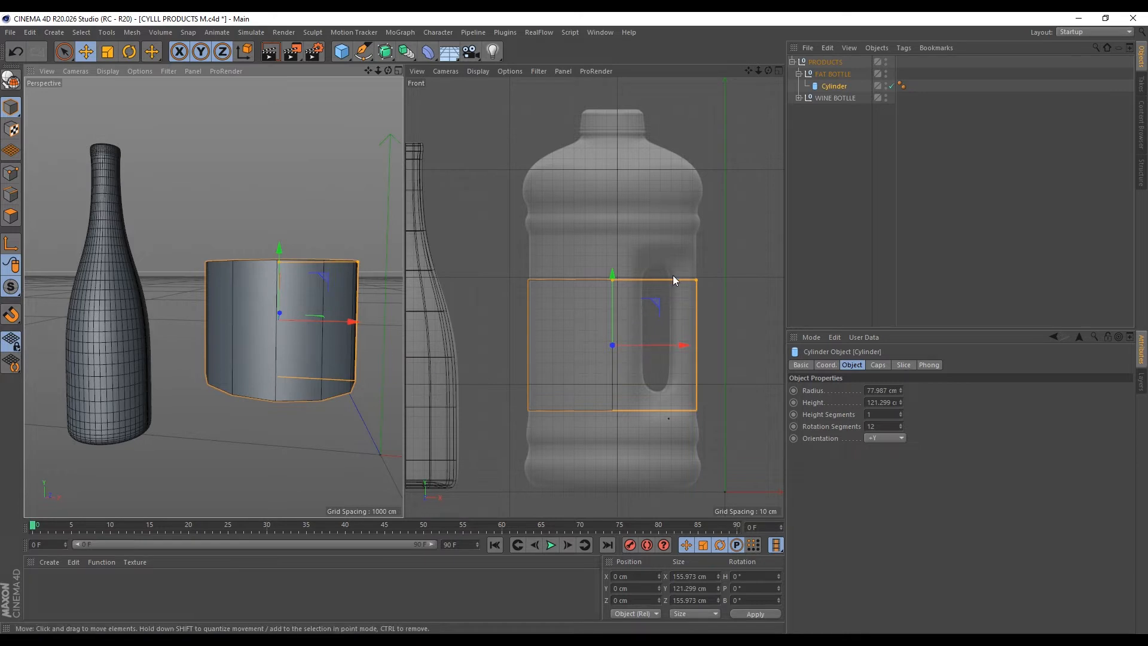
Set the jug cylinder's rotation segments to 14 and raise it to a Y position of about 17.8 cm
mouse_move(358, 233)
left_mouse_down("alt")
mouse_move(354, 263)
mouse_move(361, 223)
left_mouse_up("alt")
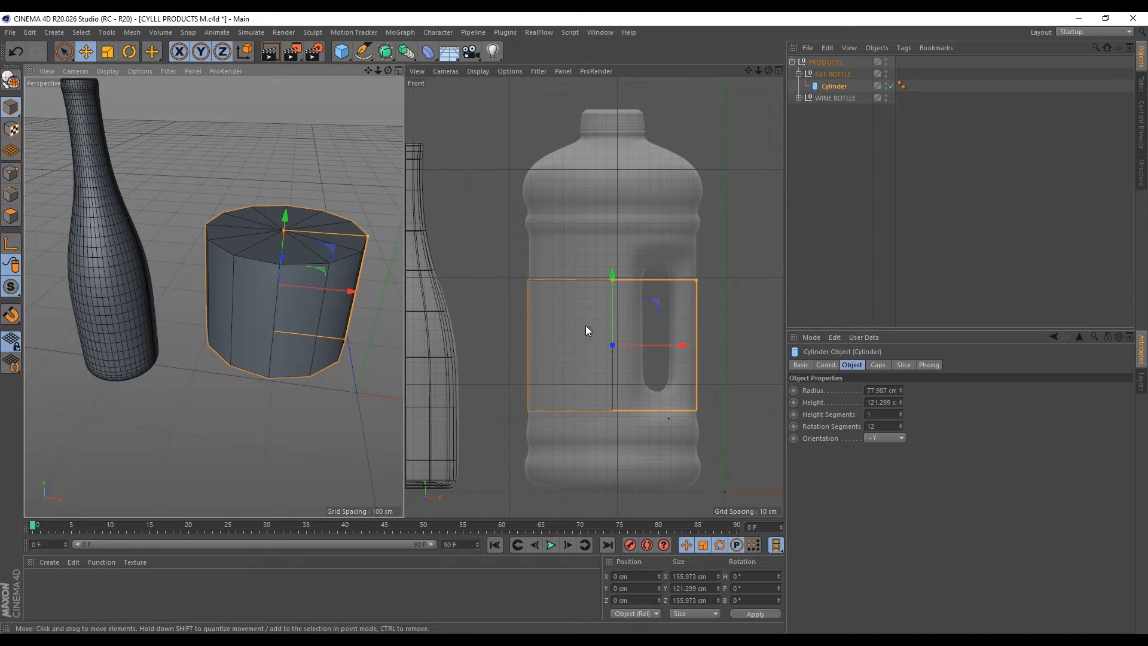
scroll(332, 351, "up", 2)
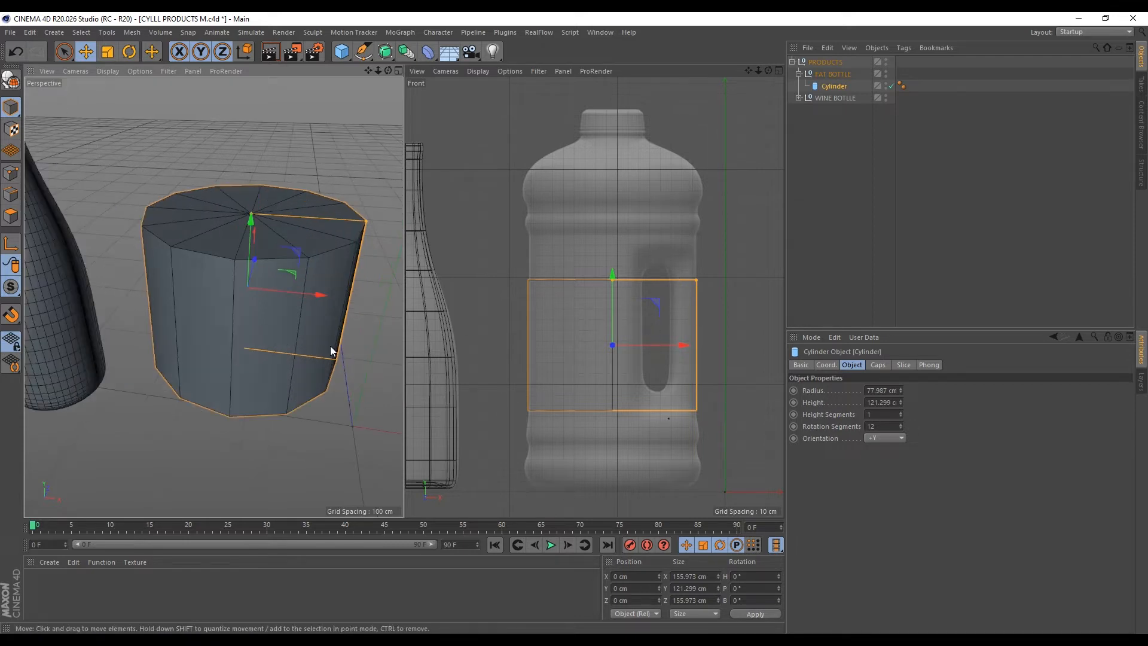
left_click_drag(293, 314, 307, 277, "alt")
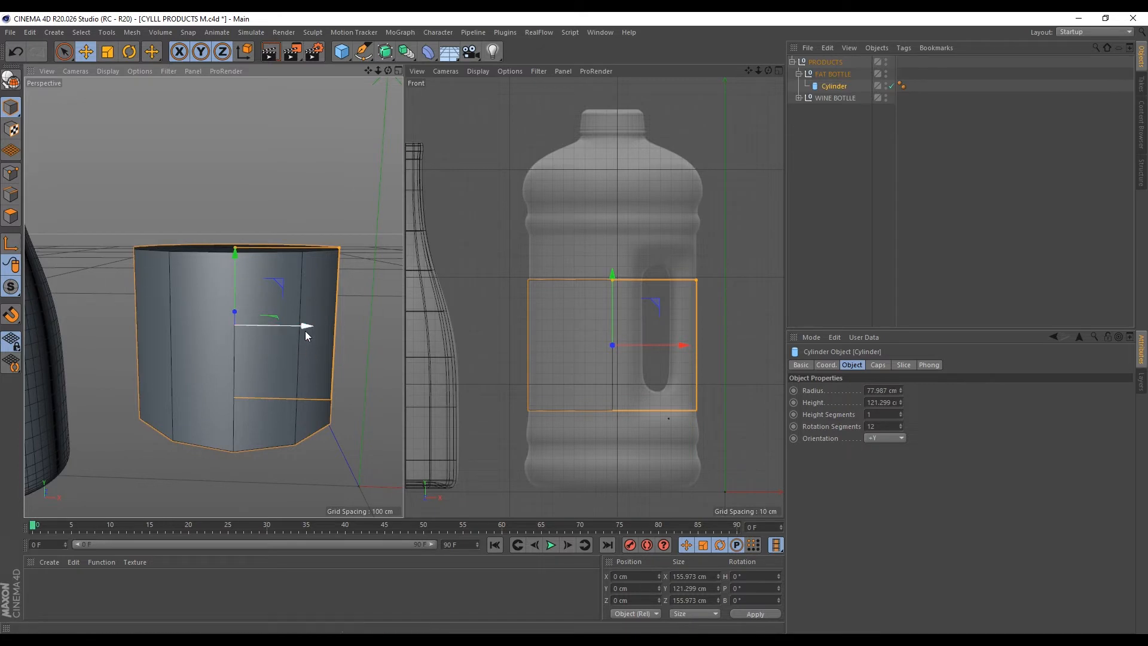
left_click(901, 424)
left_click(900, 424)
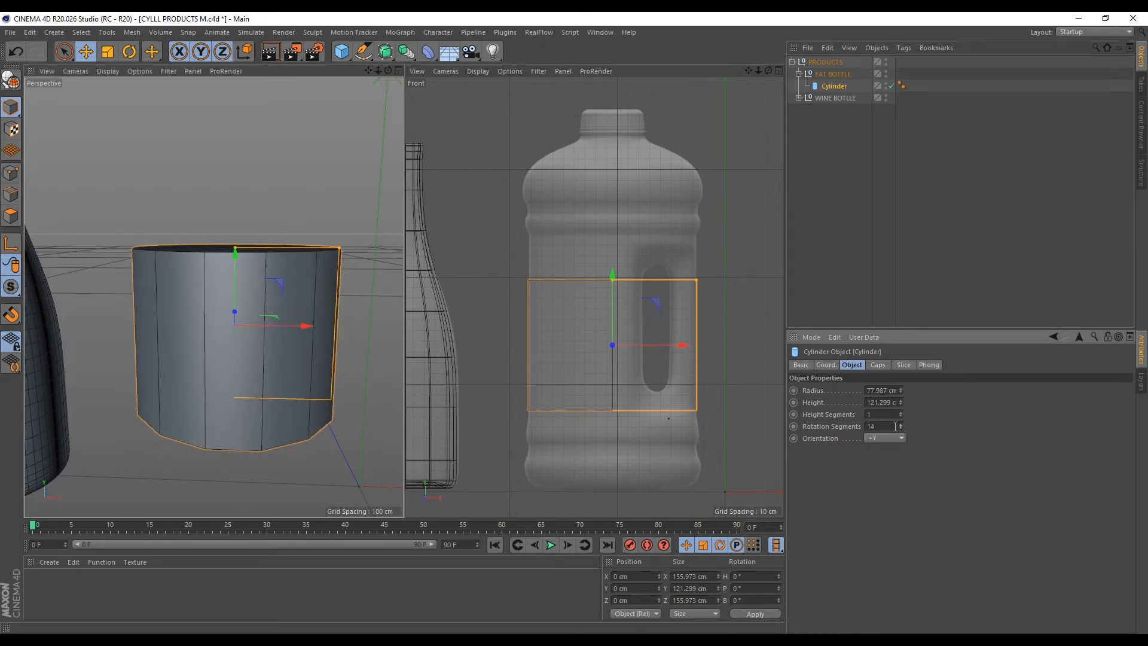
left_click_drag(611, 270, 611, 251)
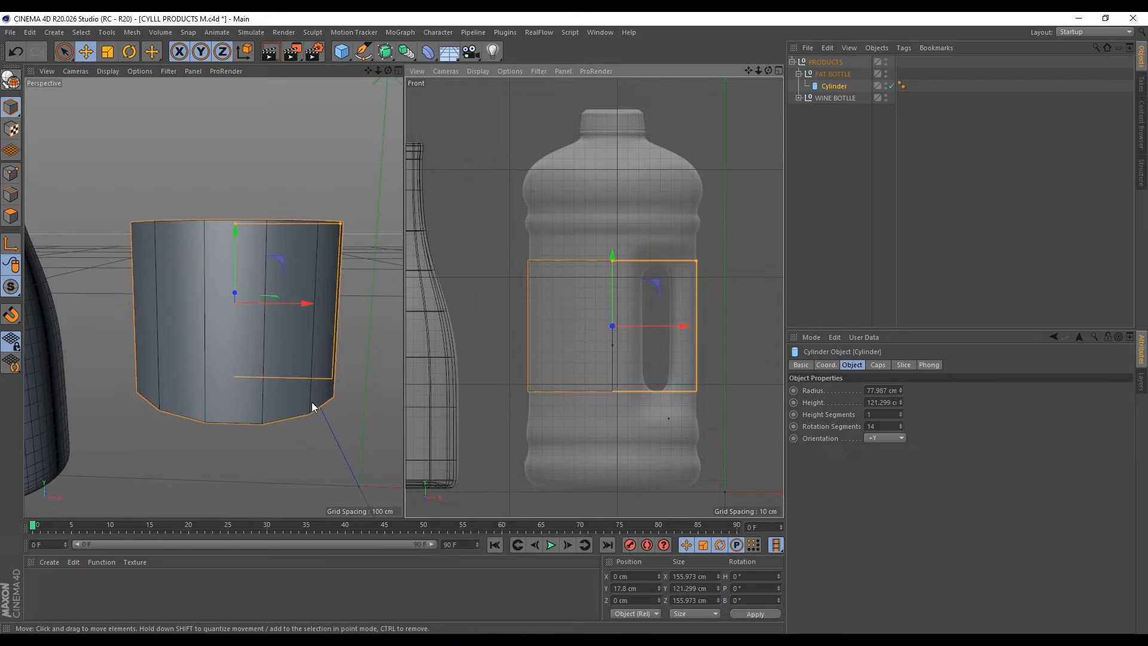
Make the jug cylinder editable and scale it vertically to about 144%, giving a height of about 174 cm
key("c")
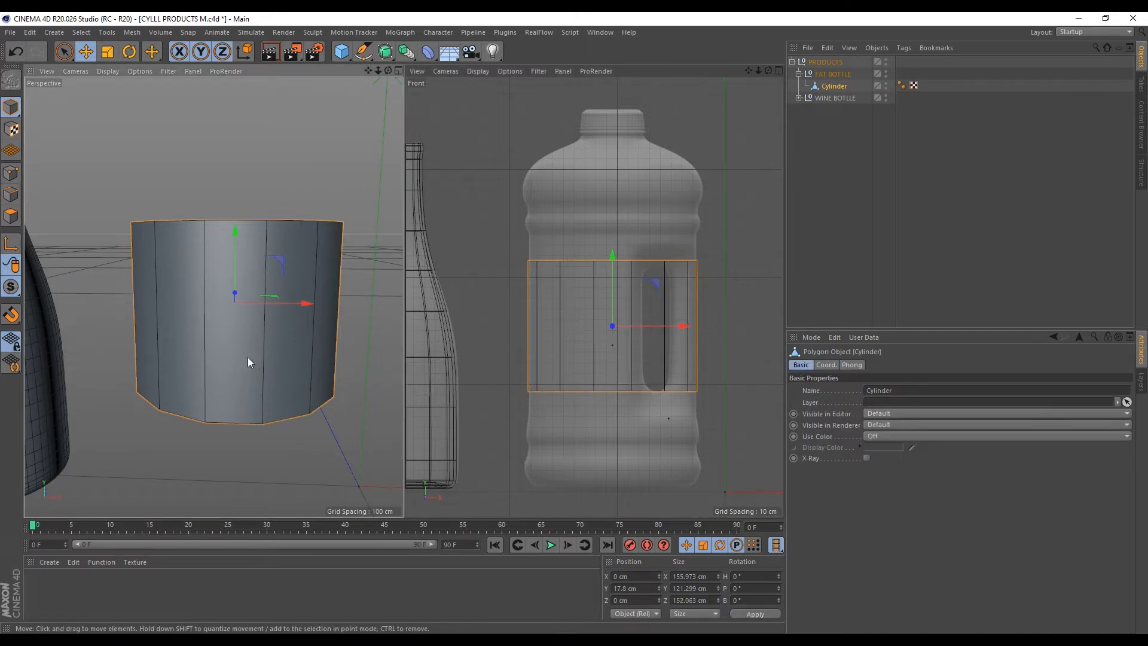
scroll(694, 287, "up", 2)
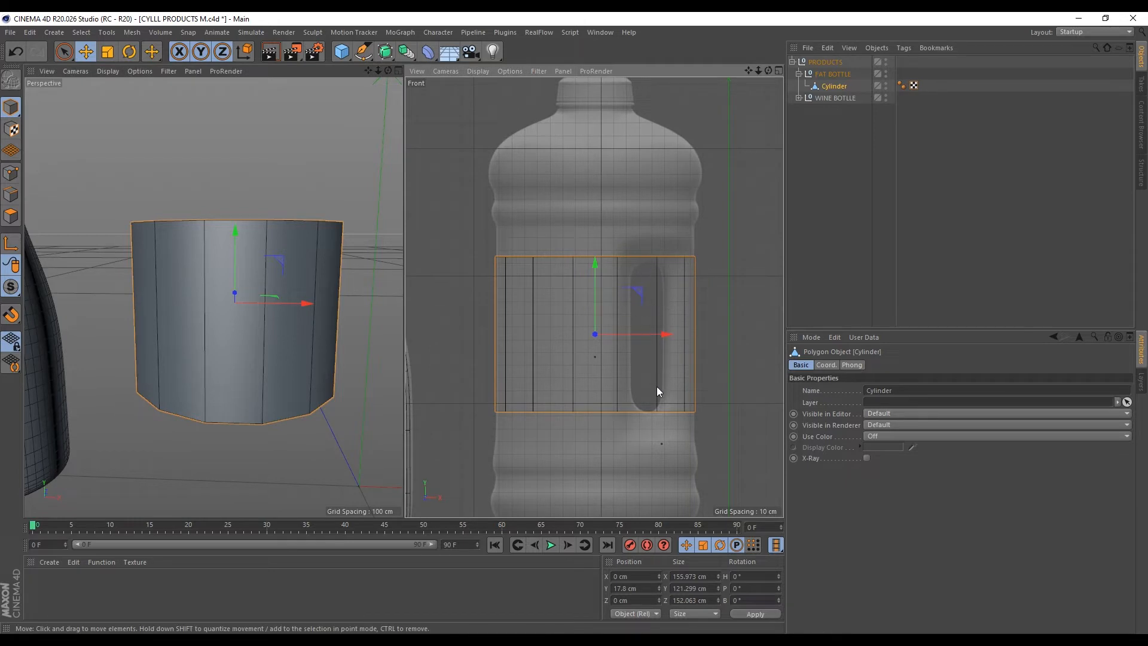
scroll(656, 386, "up", 1)
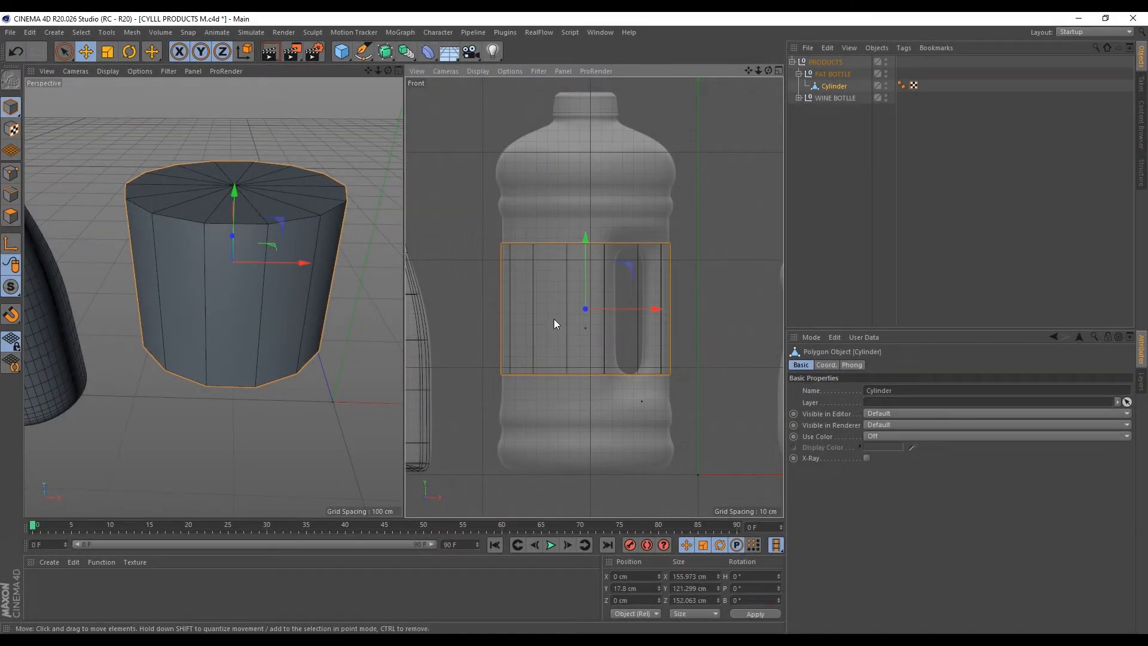
key("t")
left_click_drag(586, 235, 588, 203)
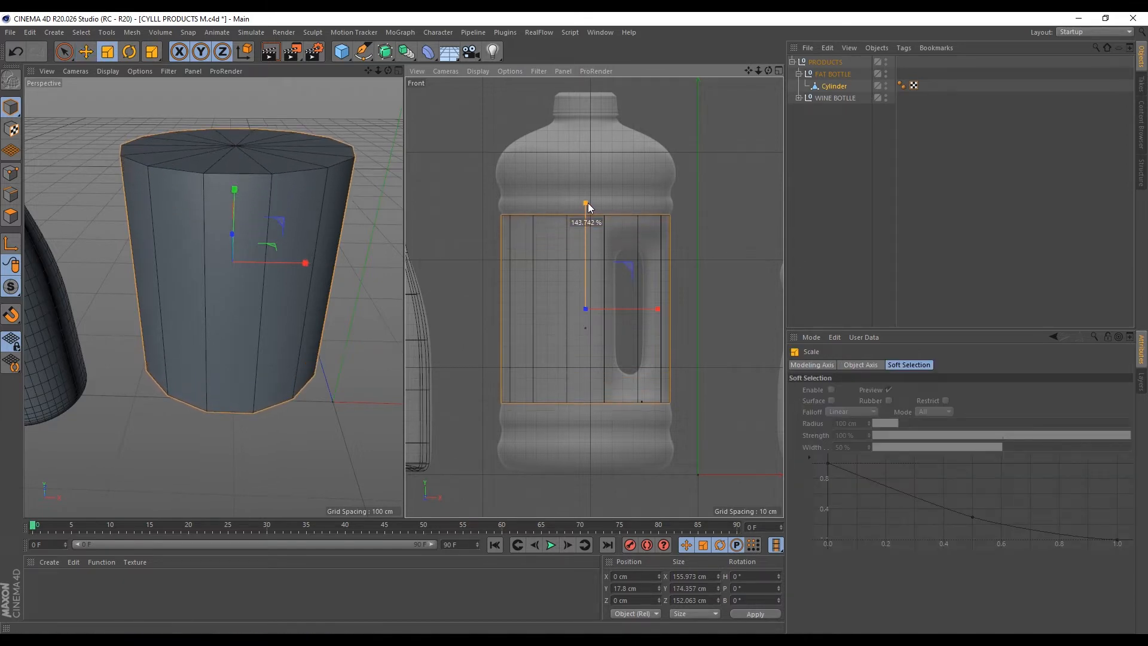
Optimize the jug cylinder's mesh and select all polygons of its top cap
scroll(551, 290, "up", 2)
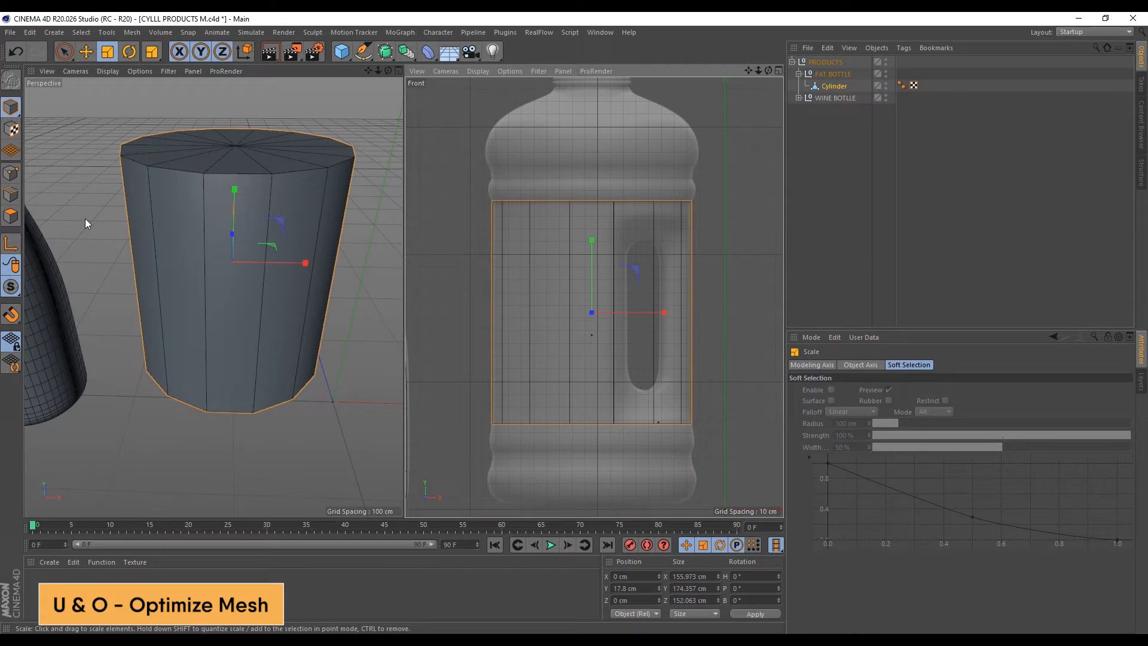
key("u")
key("o")
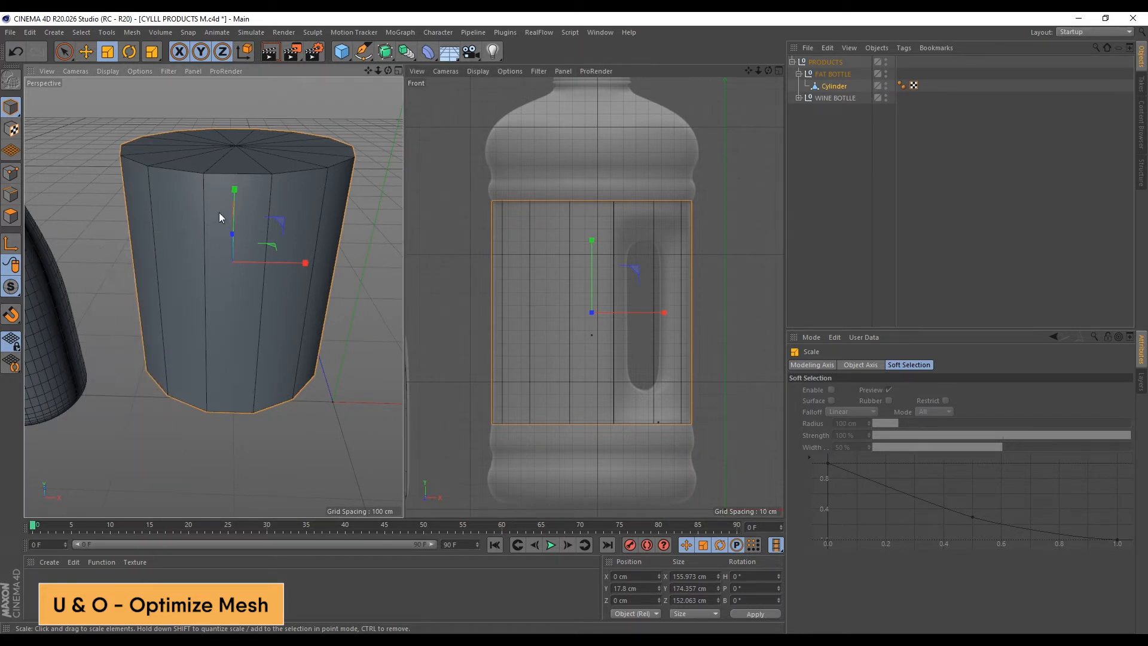
left_click(11, 215)
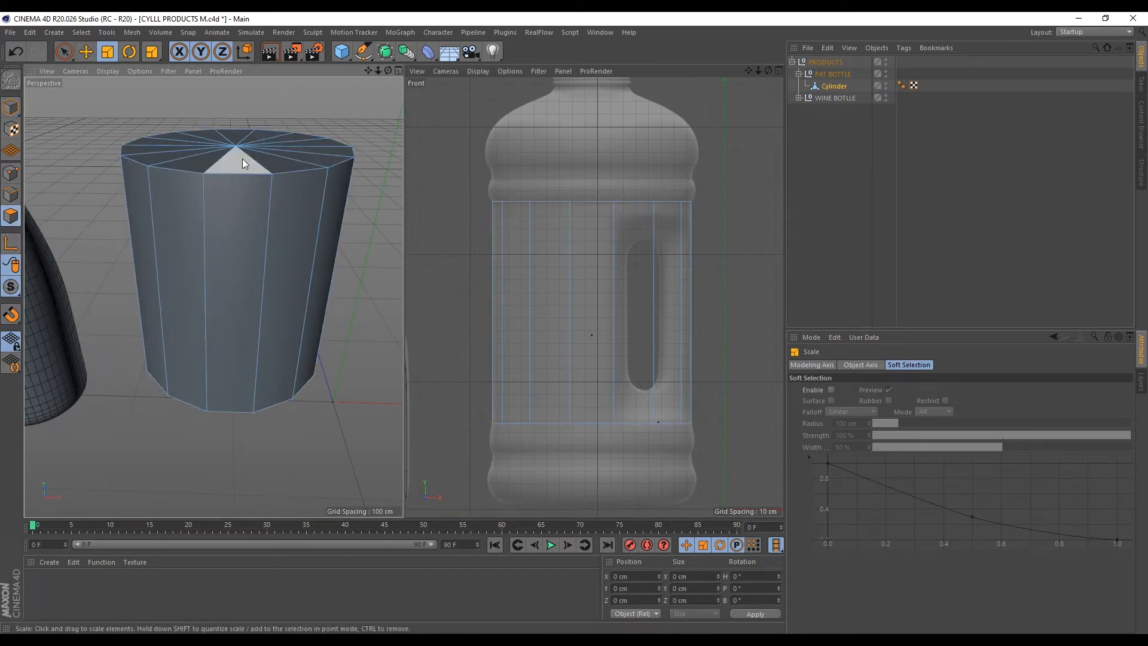
key("u")
key("l")
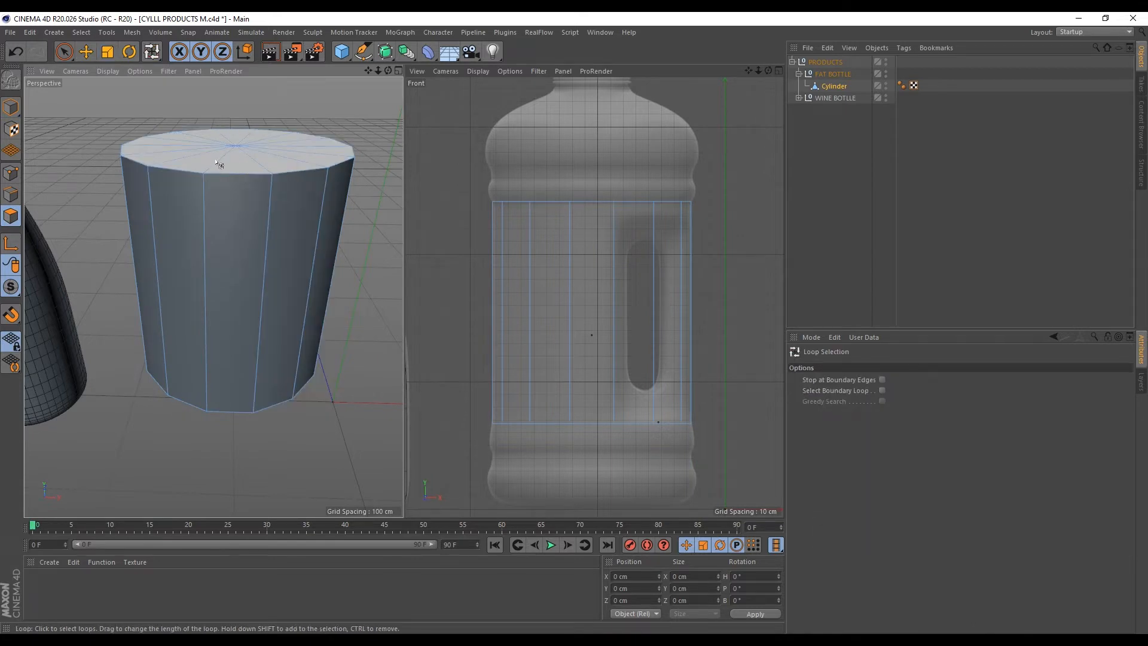
left_click(221, 168)
Extrude the top cap upward past the reference's narrow upper ridge to a Y position of about 114 cm
key("e")
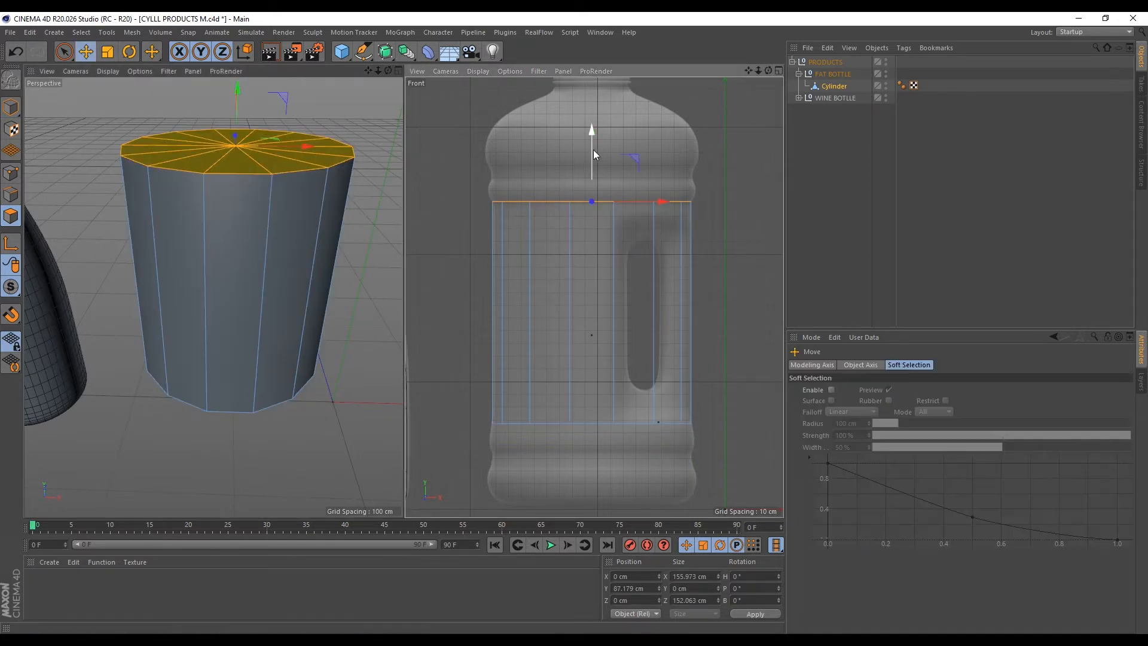
scroll(586, 275, "down", 3)
scroll(586, 275, "up", 5)
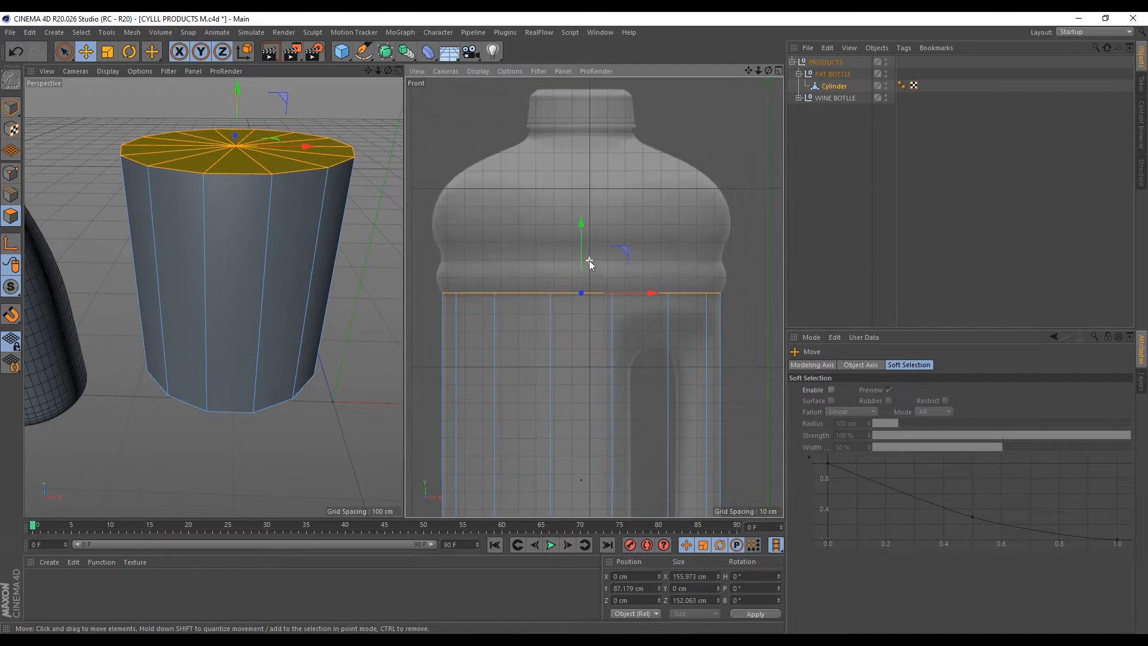
left_click_drag(582, 221, 586, 175)
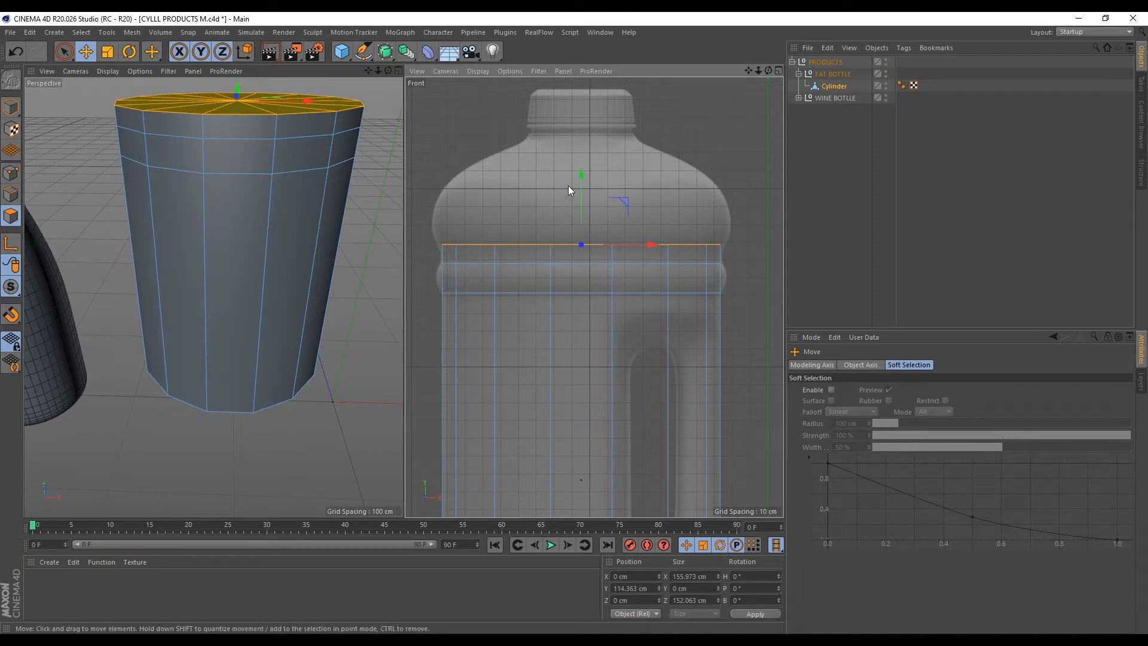
Extrude the top cap upward twice, widening it to the shoulder's broadest bulge and tapering it slightly inward above that
left_click_drag(582, 174, 582, 149)
key("t")
left_click_drag(665, 159, 691, 134)
key("e")
left_click_drag(583, 156, 588, 122, "ctrl")
key("t")
left_click_drag(705, 121, 686, 121)
Extrude the shoulder upward twice more, narrowing the cap to about 94 cm wide at a Y position of about 166 cm
key("e")
left_click_drag(584, 128, 586, 102, "ctrl")
key("t")
left_click_drag(694, 120, 658, 128)
key("e")
left_click_drag(589, 95, 522, 122, "ctrl")
key("t")
key("e")
Extrude the cap up to the neck base at about 174 cm in Y and scale it to about 61 cm wide
right_click_drag(109, 418, 107, 462, "alt")
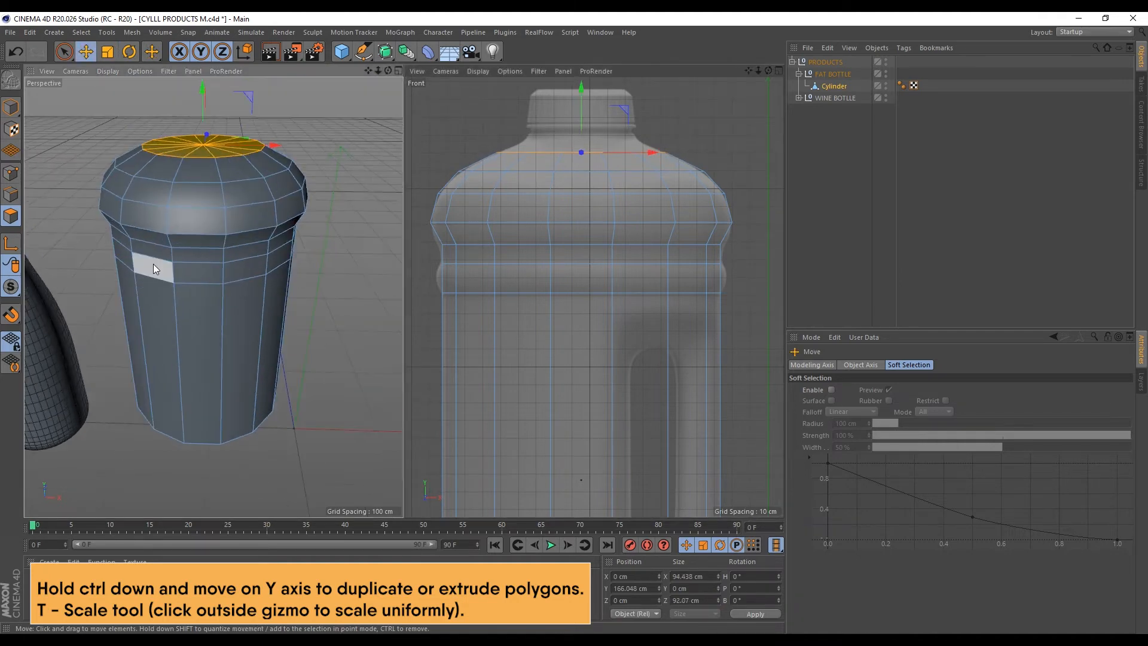
left_click_drag(220, 266, 221, 226, "alt")
left_click_drag(579, 84, 572, 72, "ctrl")
key("t")
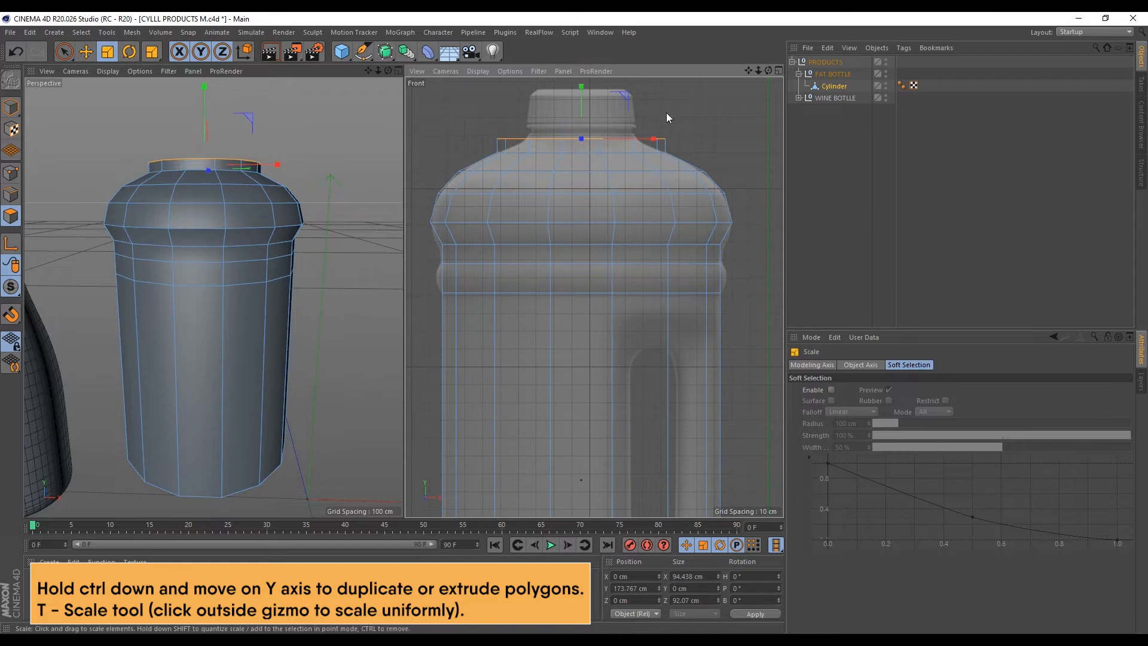
left_click_drag(666, 112, 486, 120)
key("e")
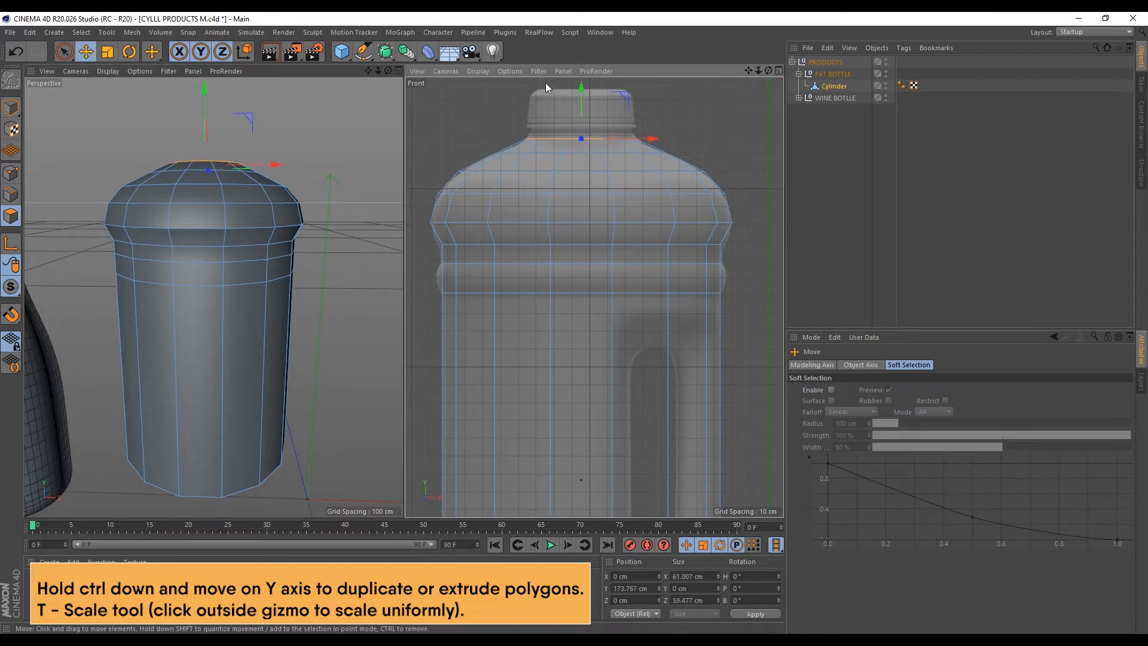
Extrude the neck base upward in short segments, narrowing it to about 55 cm wide at a Y position of about 180 cm
left_click_drag(582, 91, 578, 102, "ctrl")
scroll(568, 120, "up", 5)
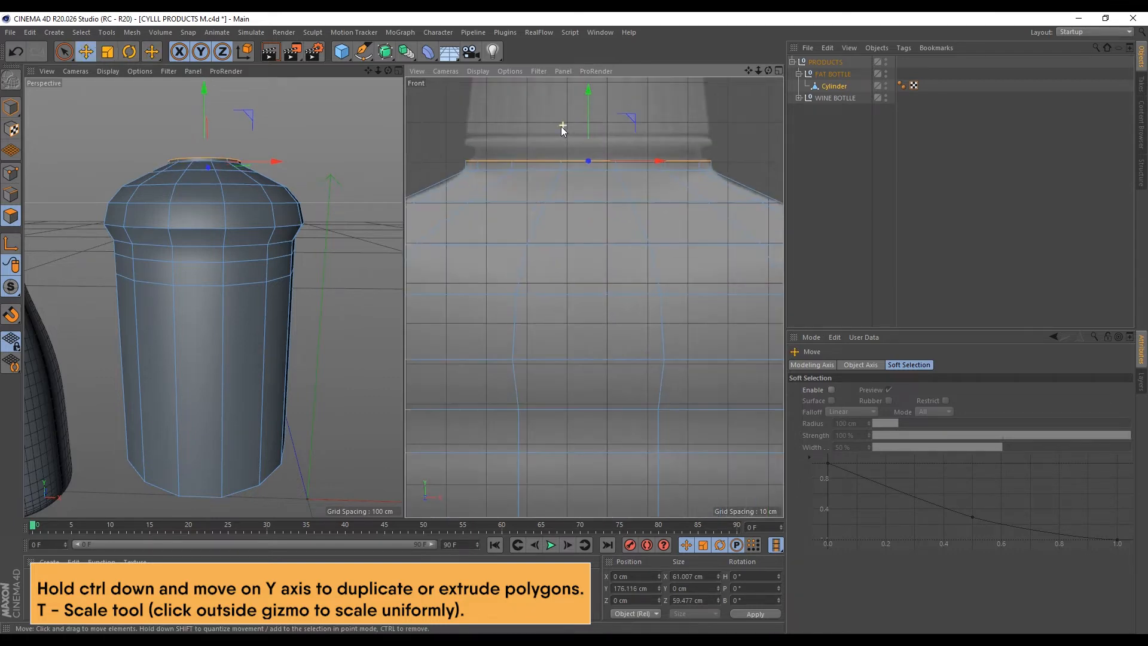
scroll(179, 136, "up", 4)
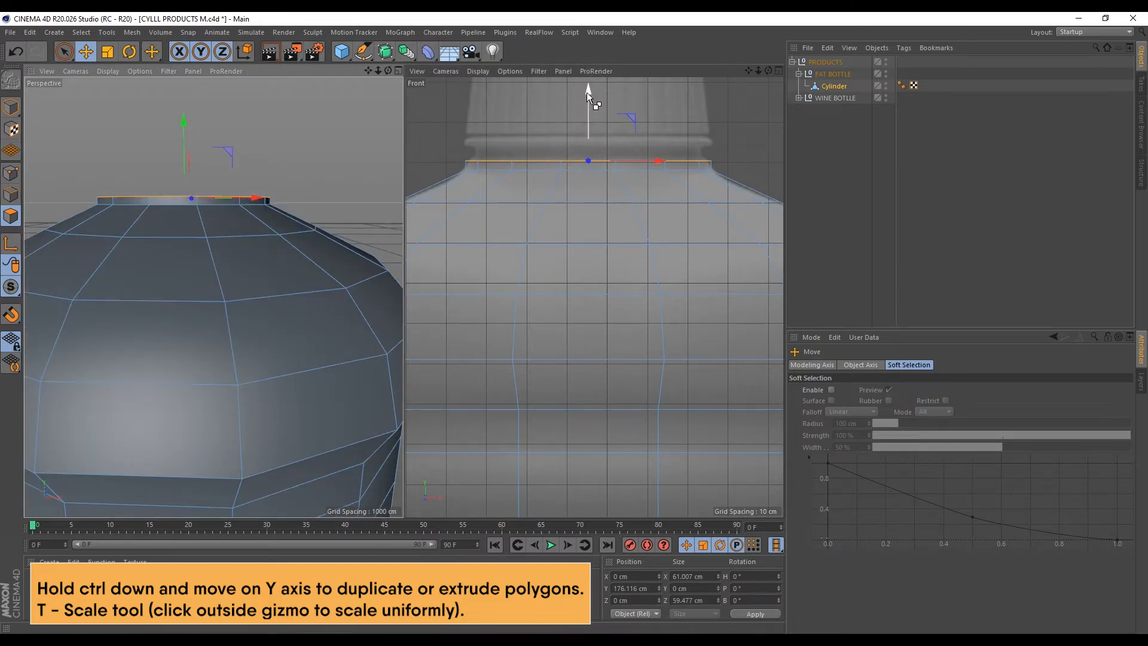
key("t")
left_click_drag(662, 104, 590, 87)
key("e")
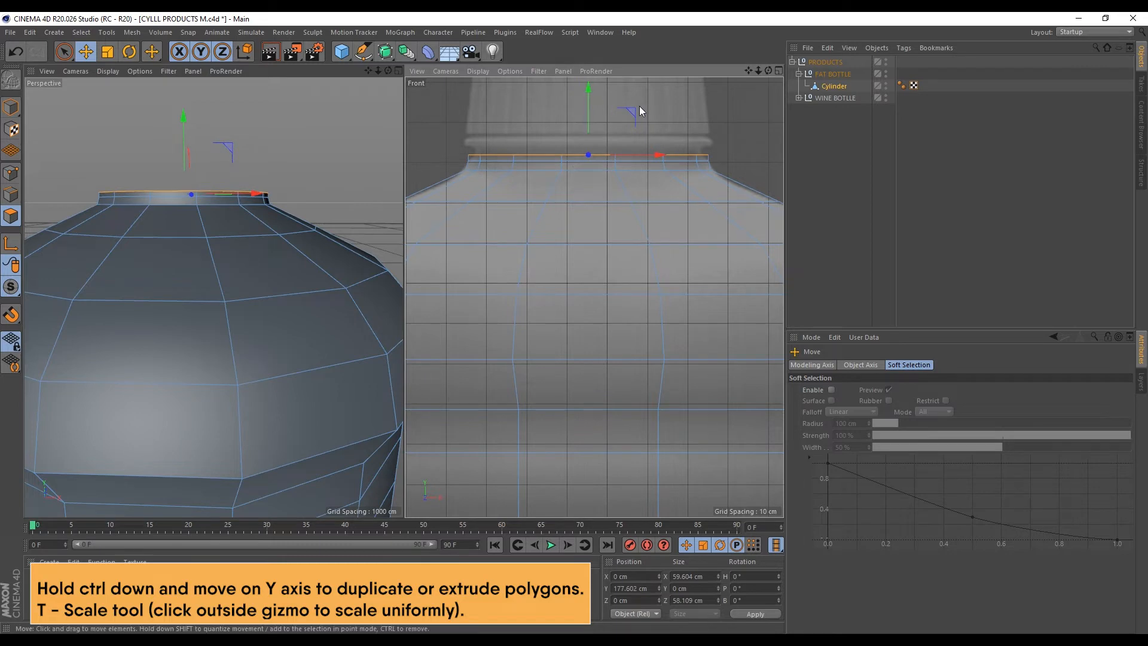
key("t")
left_click_drag(690, 94, 589, 85)
key("e")
key("t")
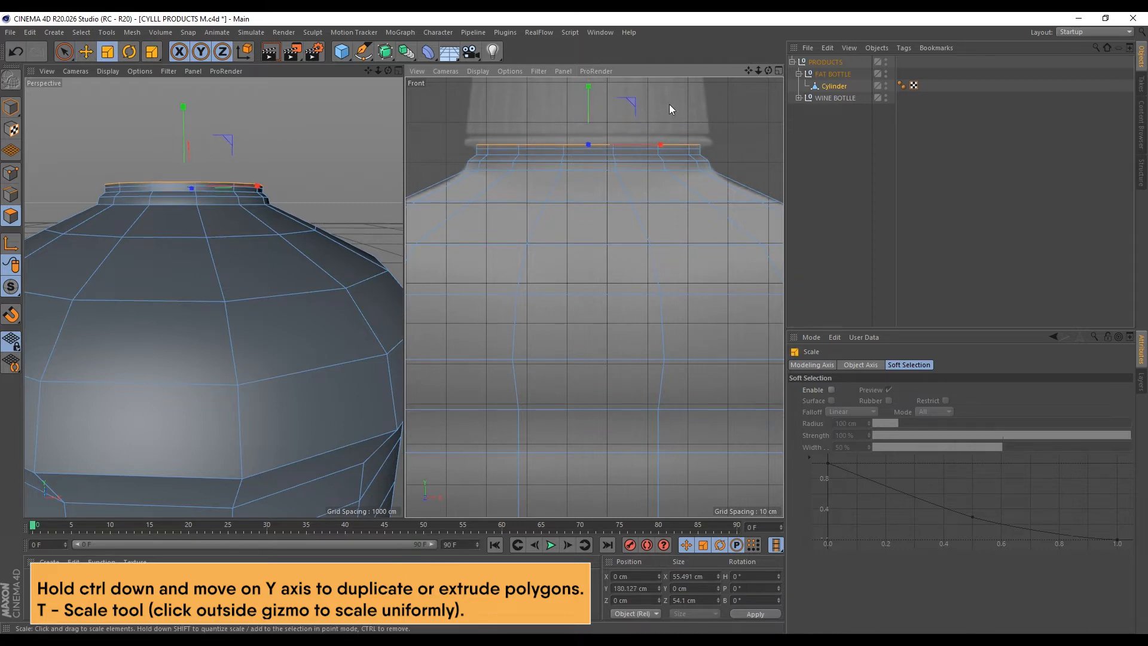
Flare the neck outward into a ring, then extrude and narrow it to about 52 cm wide at about 186 cm in Y
left_click_drag(669, 104, 715, 88)
key("e")
left_click_drag(591, 89, 590, 83, "ctrl")
key("t")
left_click_drag(681, 102, 592, 75)
key("e")
key("t")
left_click_drag(687, 86, 660, 89)
Delete the cap polygons on top of the neck to open the bottle's mouth
right_click_drag(147, 187, 166, 179, "alt")
left_click_drag(167, 188, 76, 254, "alt")
scroll(312, 238, "down", 4)
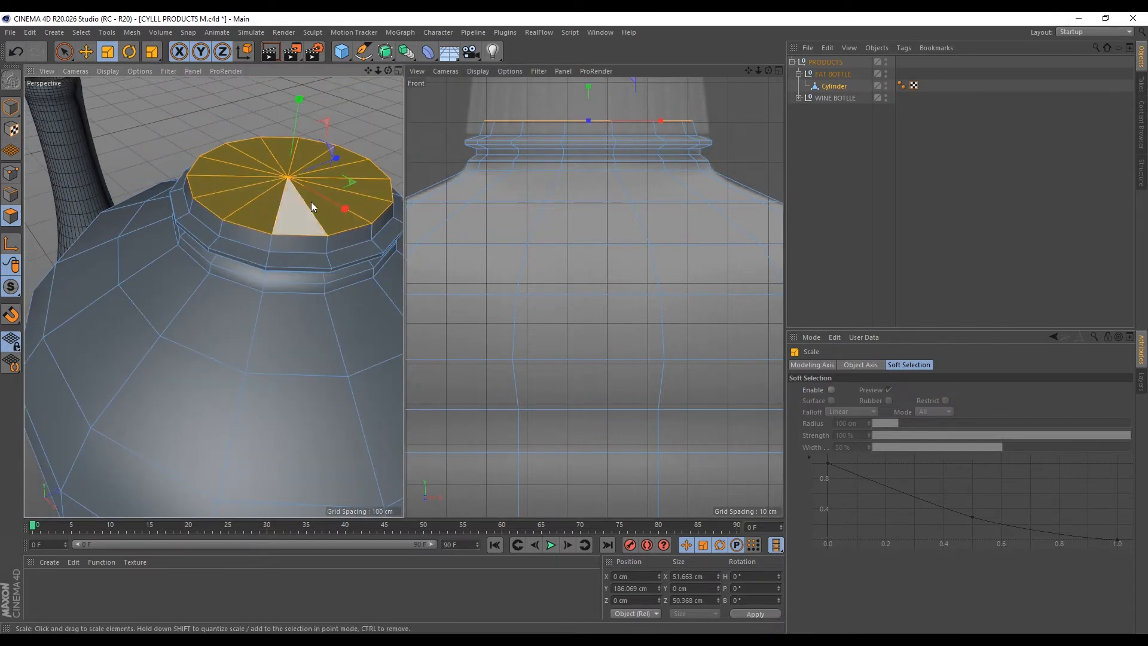
key("Delete")
Select all polygons of the bottle's bottom cap
right_click_drag(267, 252, 241, 200, "alt")
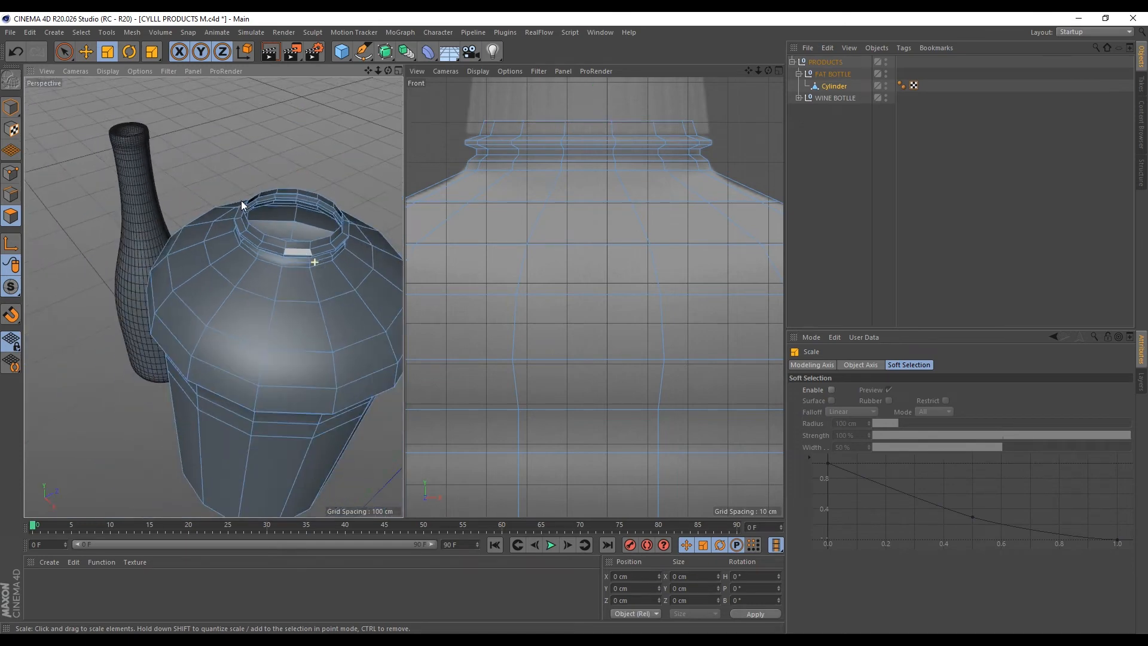
left_click_drag(242, 200, 307, 189, "alt")
scroll(558, 360, "down", 6)
scroll(558, 334, "up", 1)
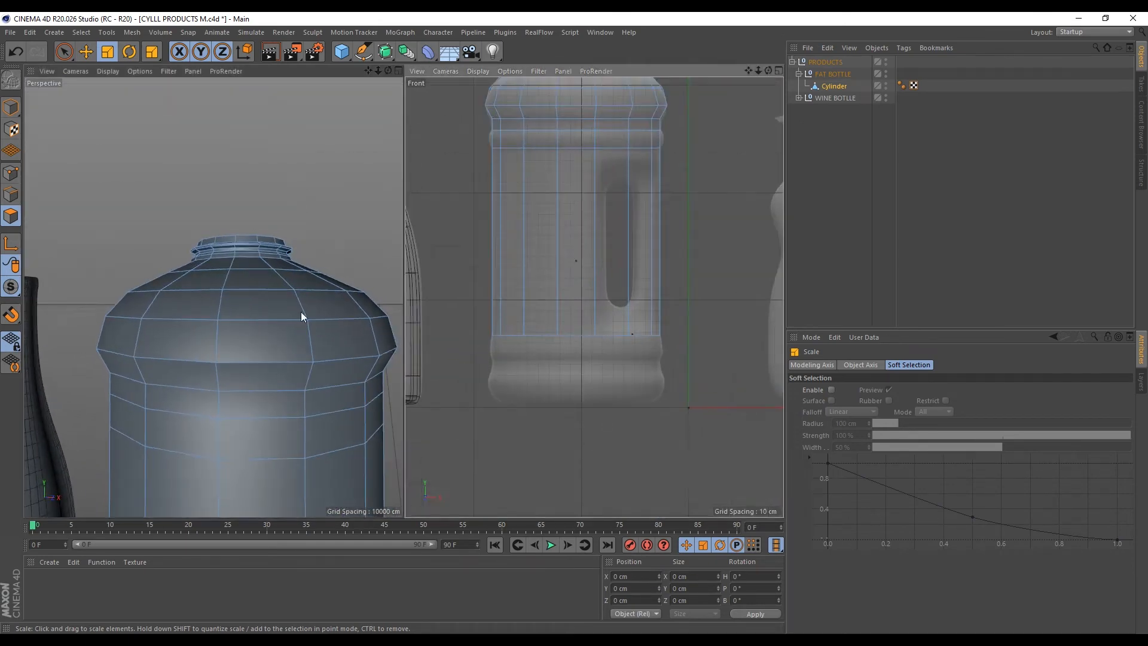
scroll(157, 224, "down", 4)
left_click_drag(196, 201, 180, 275, "alt")
scroll(174, 363, "up", 4)
left_click_drag(238, 372, 232, 293, "alt")
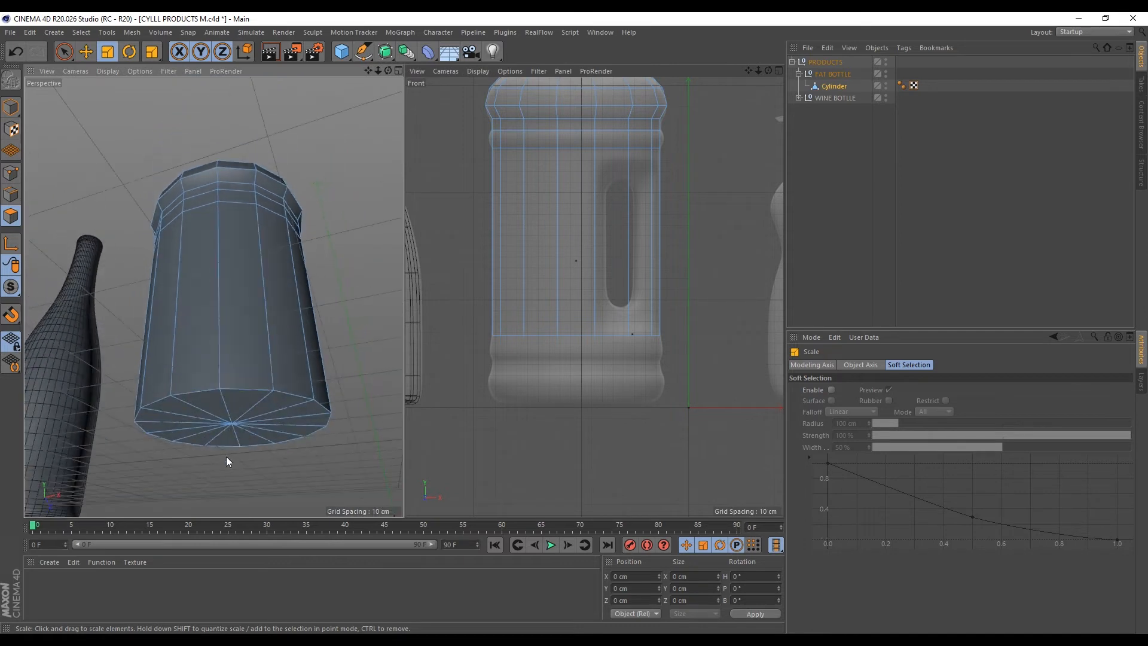
scroll(227, 457, "up", 4)
key("u")
key("l")
left_click(229, 385)
scroll(641, 333, "up", 1)
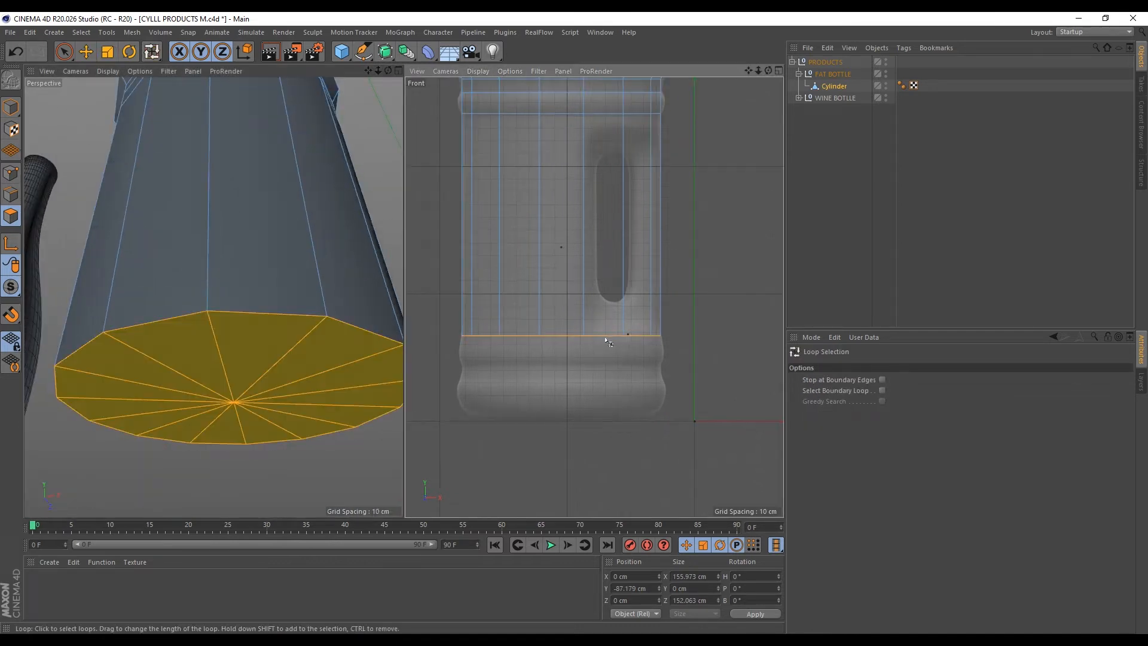
Extrude the bottom cap down to a Y position of about -107 cm and scale it to about 101.8%
key("e")
scroll(487, 353, "up", 2)
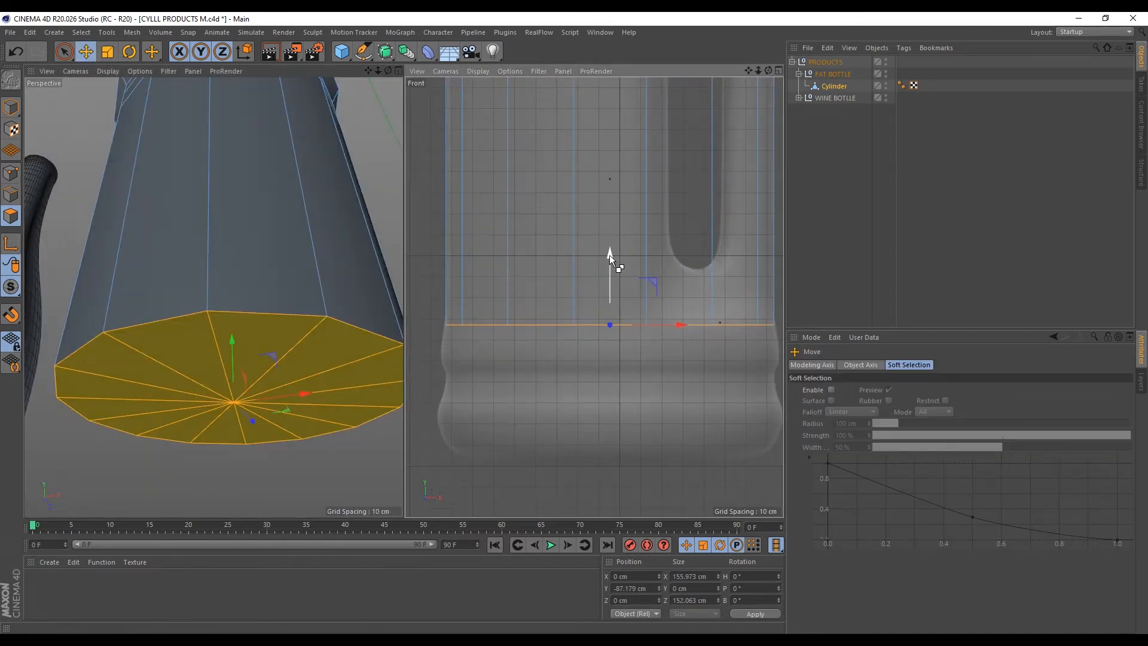
left_click_drag(609, 254, 600, 295)
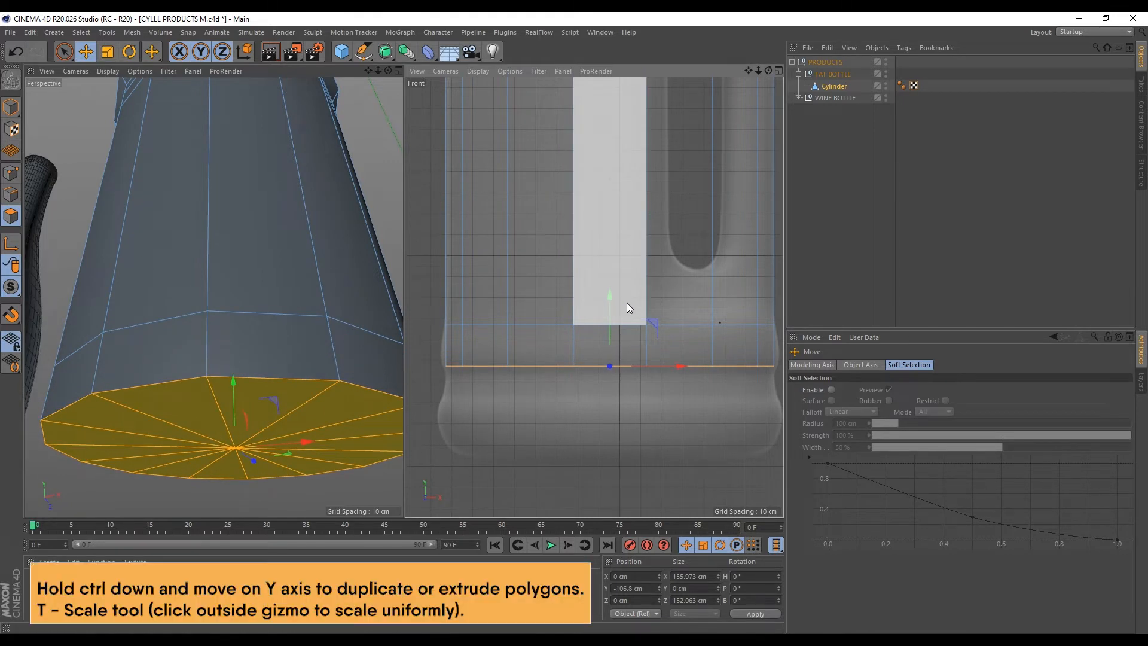
key("t")
left_click_drag(672, 279, 674, 278)
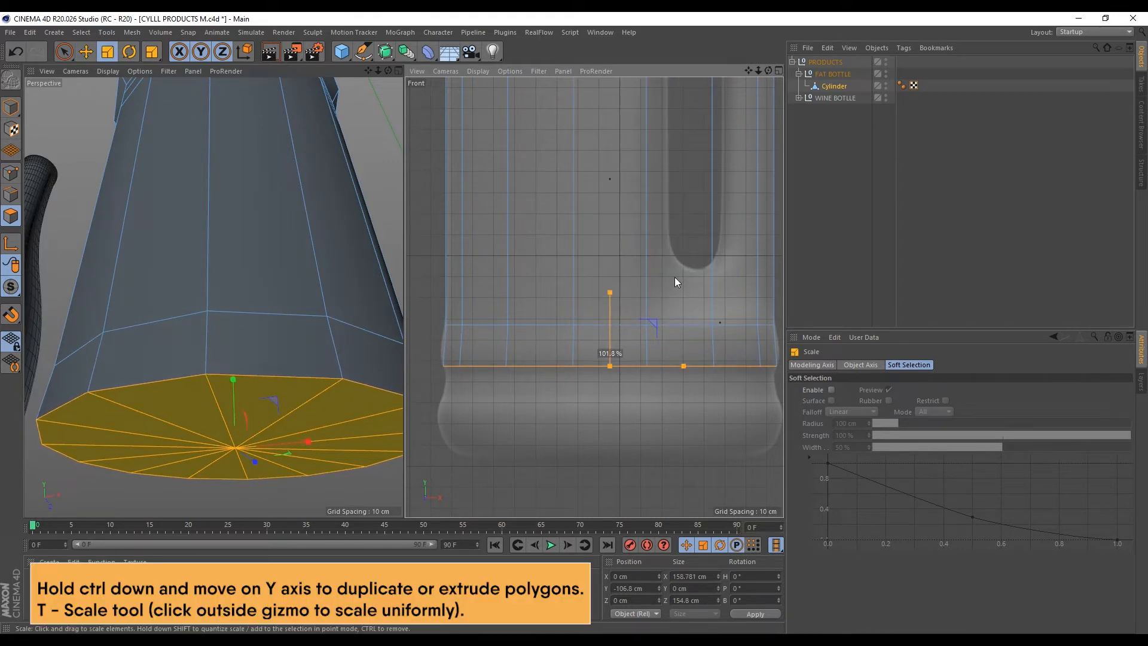
Extrude the bottom cap down through the lower groove and widen it to about 164 cm for the base bulge
key("e")
left_click_drag(610, 302, 590, 339, "ctrl")
middle_click_drag(589, 383, 588, 351, "alt")
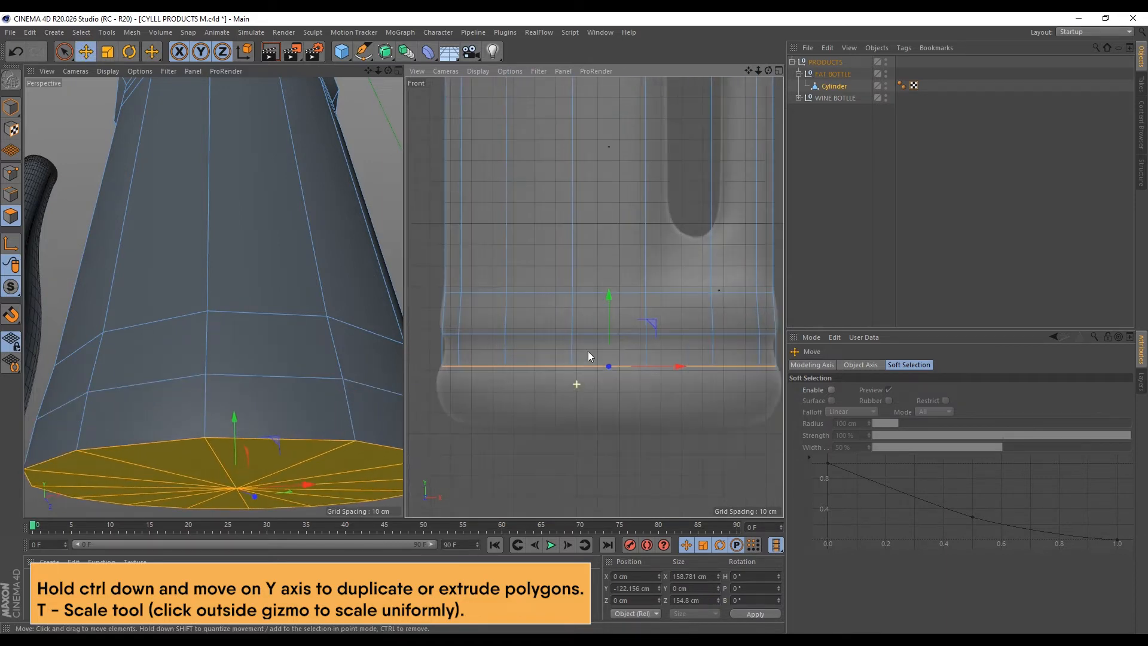
left_click_drag(609, 294, 607, 331, "ctrl")
key("t")
key("e")
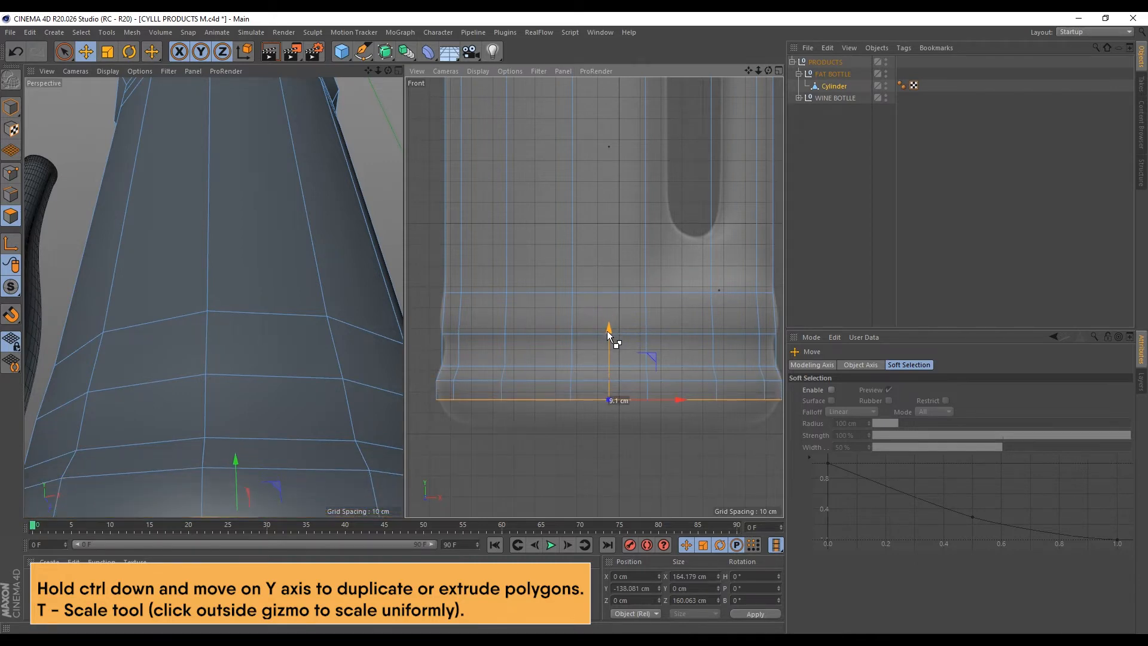
Extrude the base bulge further down, tapering the bottom cap to about 153 cm wide at about -145 cm in Y
key("t")
left_click_drag(602, 275, 599, 299, "ctrl")
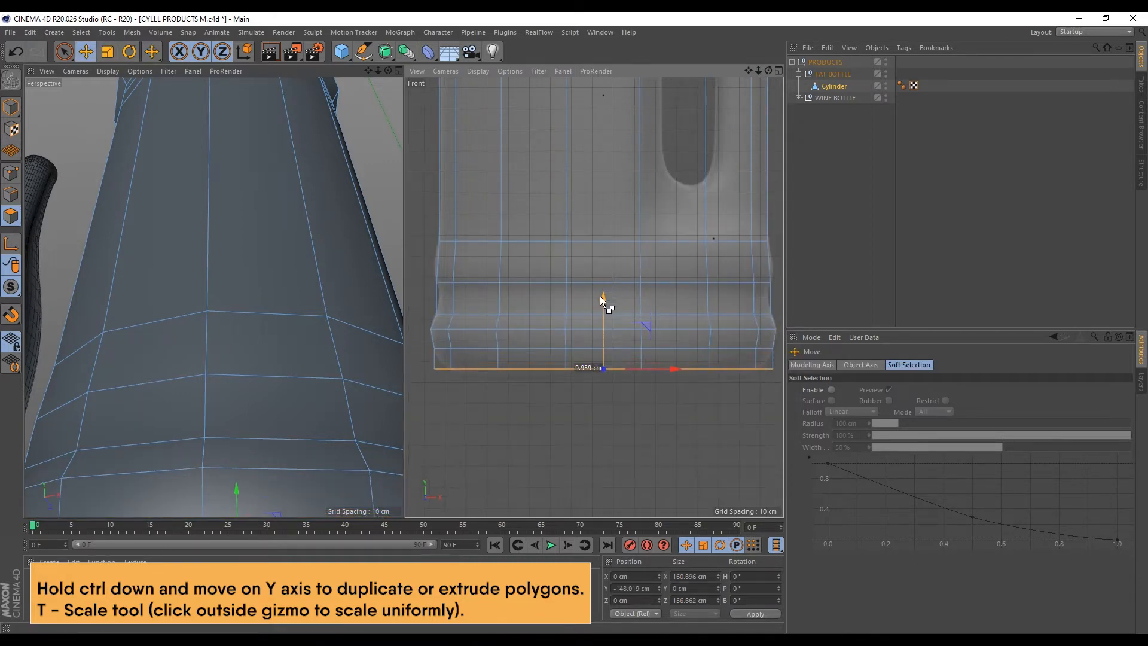
key("t")
left_click_drag(698, 275, 669, 286)
key("e")
left_click_drag(604, 304, 678, 300)
key("t")
Extrude the bottom cap down to about -150 cm in Y and scale it to about 136 cm wide to round the base
scroll(192, 270, "down", 5)
scroll(182, 364, "up", 4)
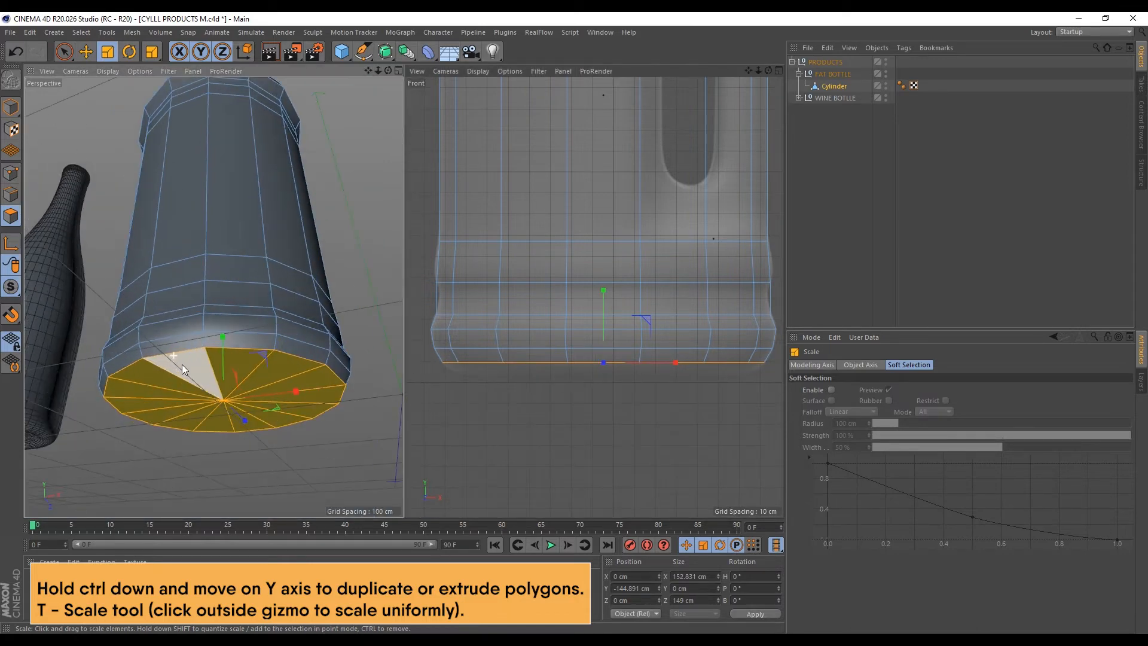
scroll(214, 378, "up", 2)
left_click_drag(210, 346, 197, 372, "alt")
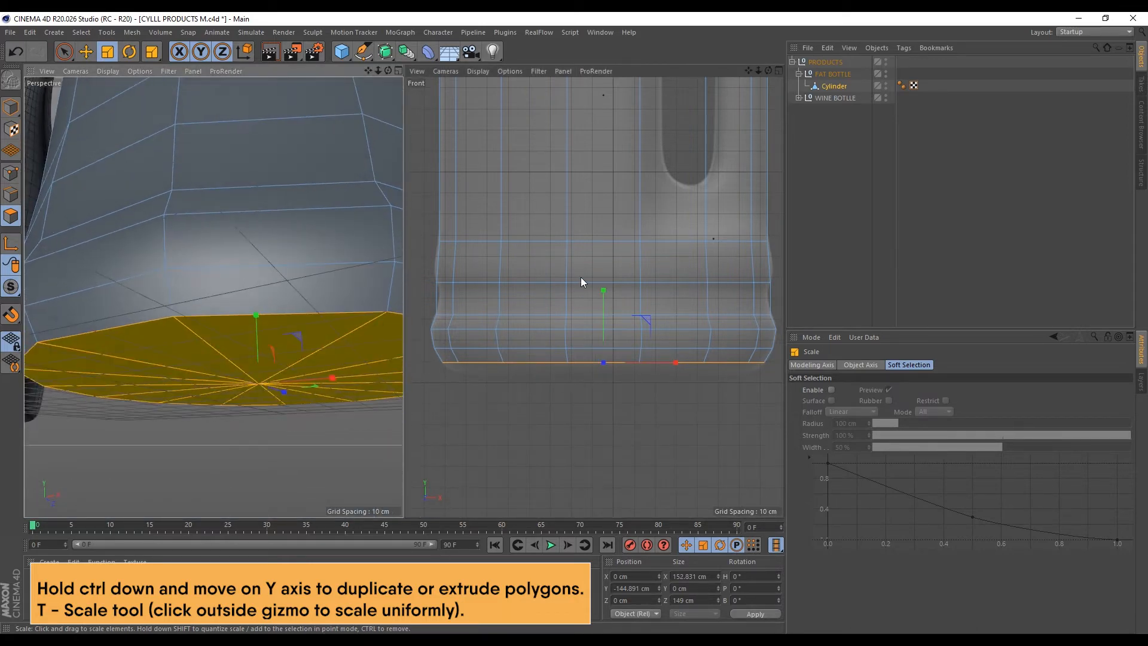
key("e")
left_click_drag(604, 292, 601, 303, "ctrl")
key("t")
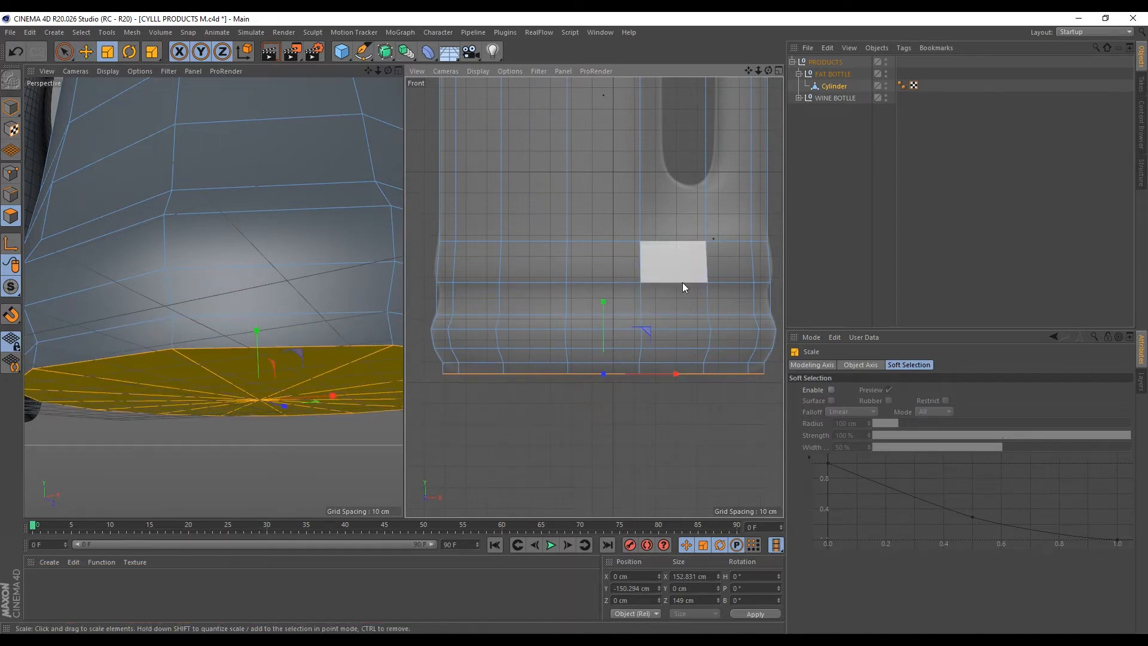
left_click_drag(683, 282, 638, 302)
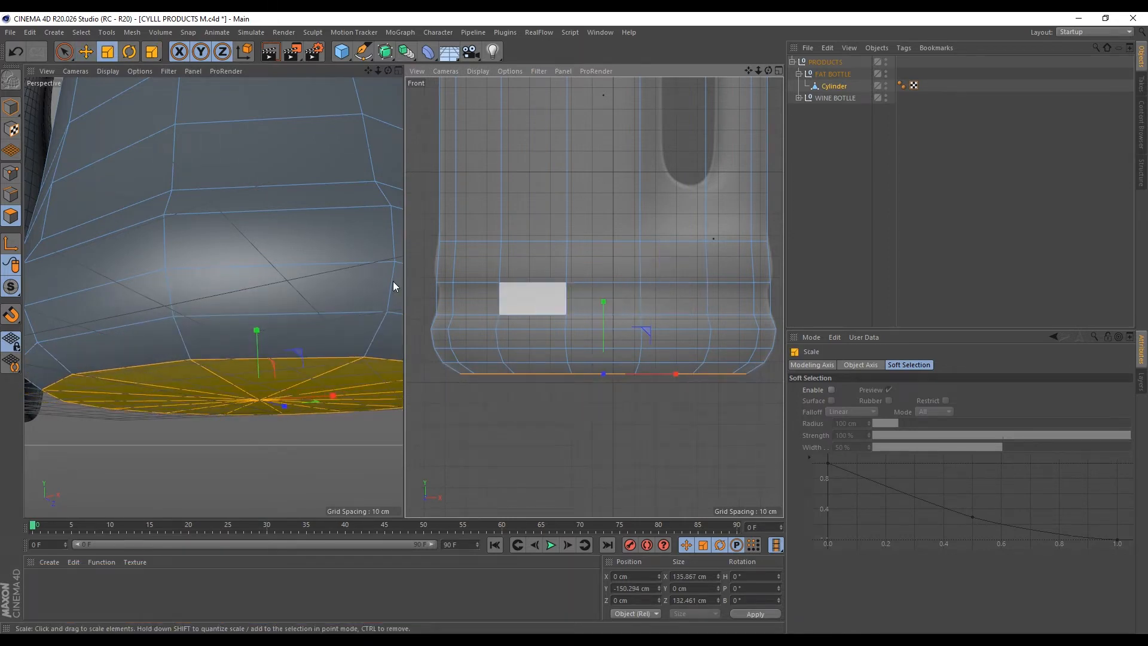
Inset the bottom cap and recess its centre upward to about -147 cm in Y, about 111 cm wide
scroll(179, 285, "down", 2)
scroll(232, 350, "up", 3)
left_click_drag(231, 350, 175, 344, "alt")
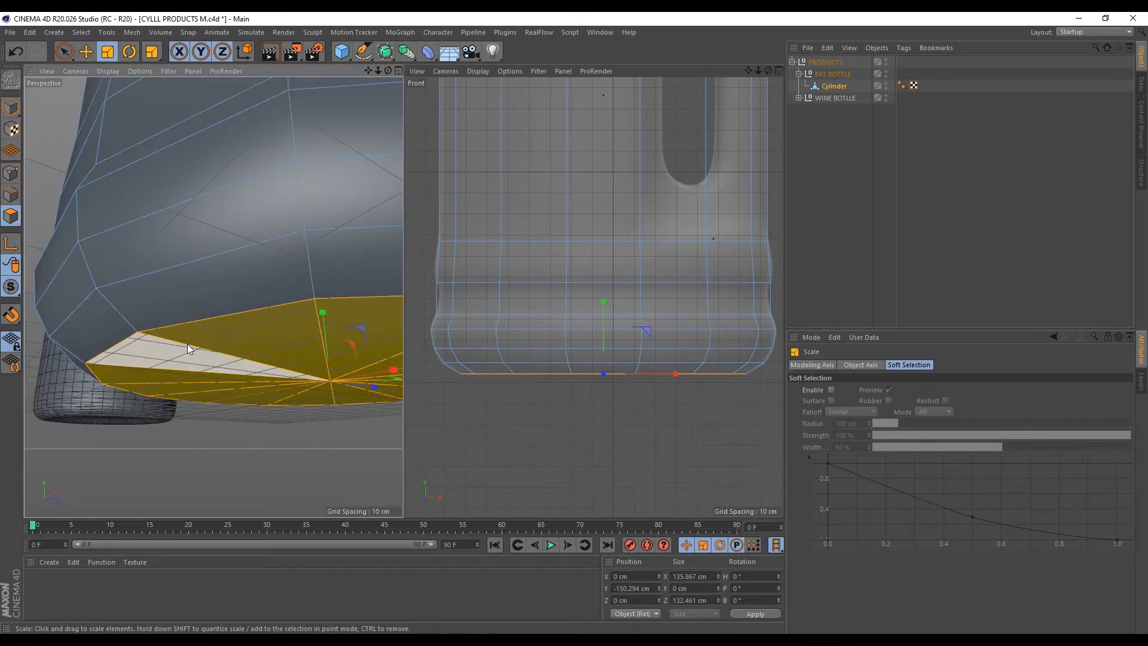
key("i")
mouse_move(261, 305)
left_mouse_down()
mouse_move(209, 306)
mouse_move(250, 306)
mouse_move(228, 275)
mouse_move(255, 291)
left_mouse_up()
scroll(157, 289, "down", 3)
scroll(207, 318, "up", 3)
key("e")
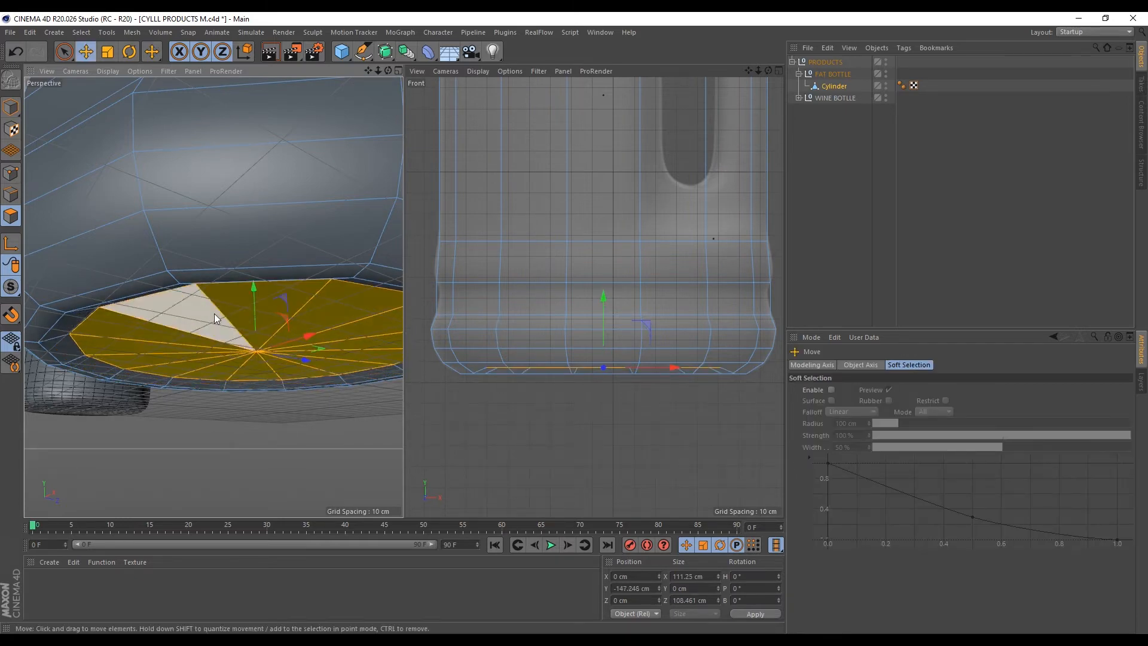
Select the edge loop around the base recess and adjust its scale slightly
scroll(136, 320, "down", 2)
left_click_drag(136, 320, 153, 268, "alt")
scroll(137, 321, "up", 3)
key("Return")
key("u")
key("l")
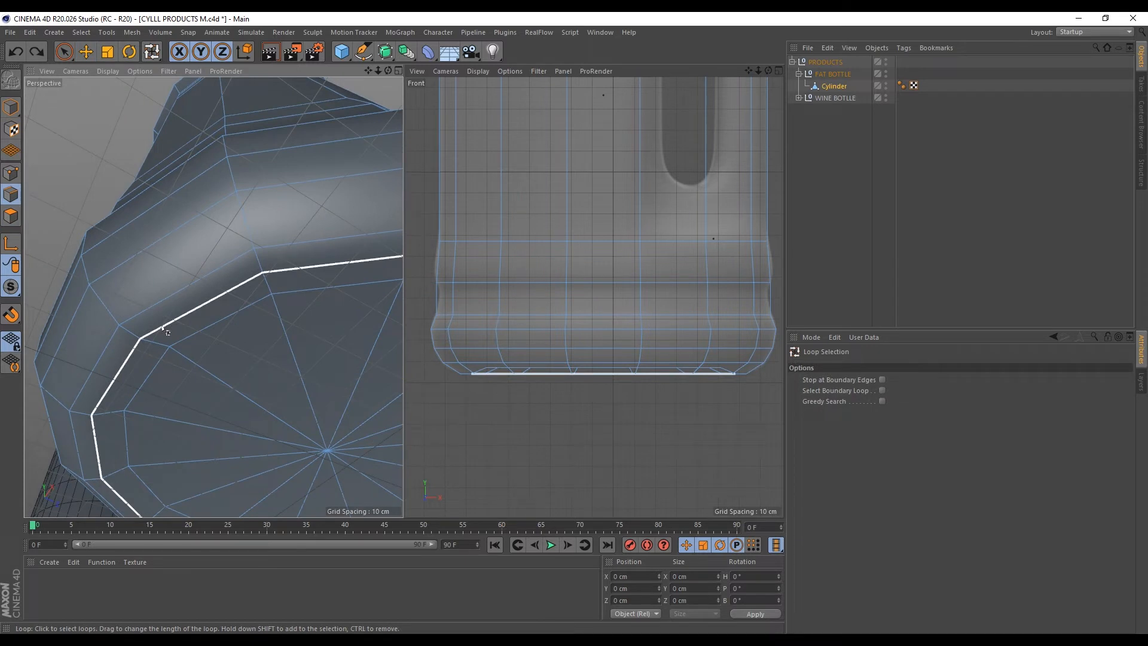
left_click(164, 328)
key("t")
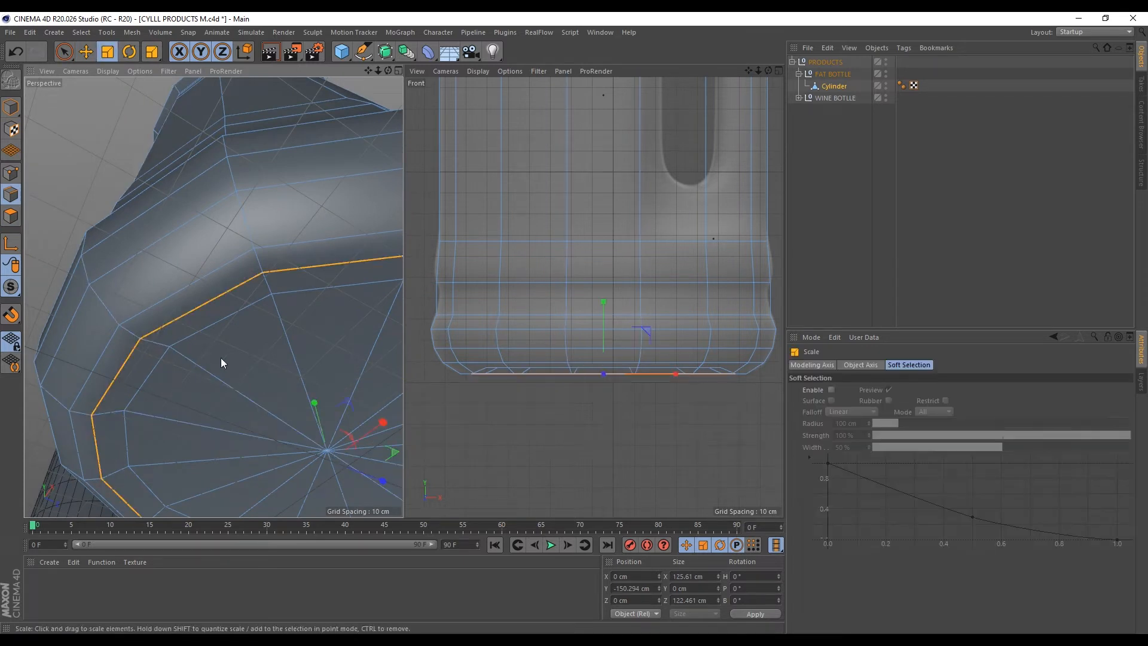
left_click_drag(678, 422, 663, 418)
Select the outer edge loop of the base's underside and widen it to about 140 cm
left_click_drag(67, 325, 44, 385, "alt")
key("u")
key("l")
left_click(100, 360)
key("t")
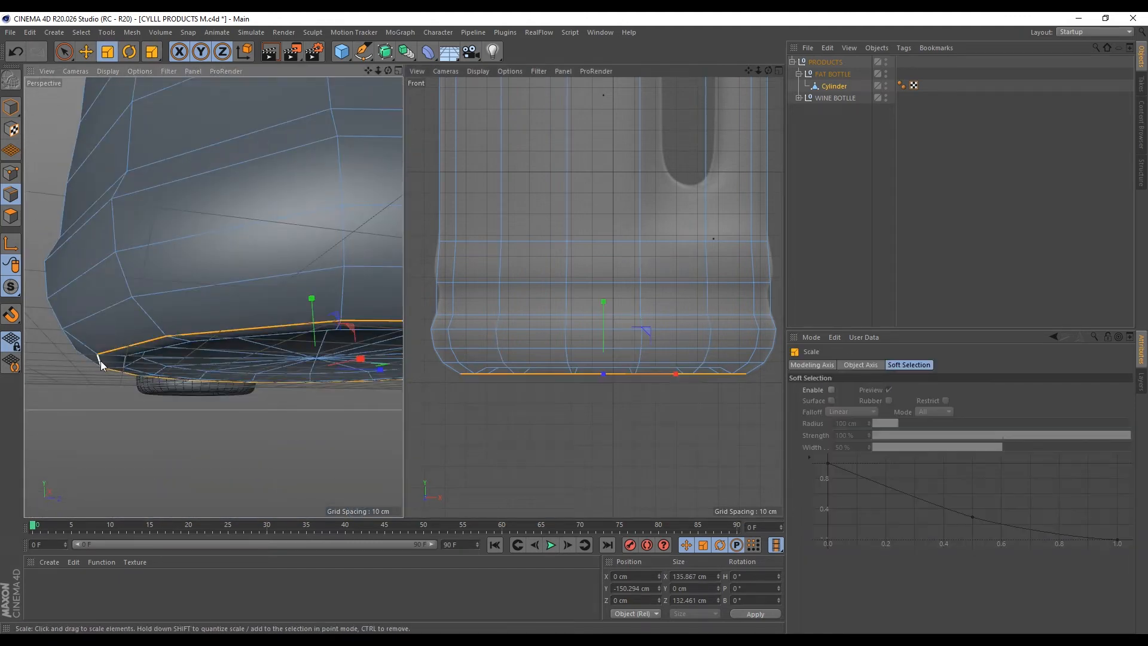
left_click_drag(223, 303, 237, 296)
key("e")
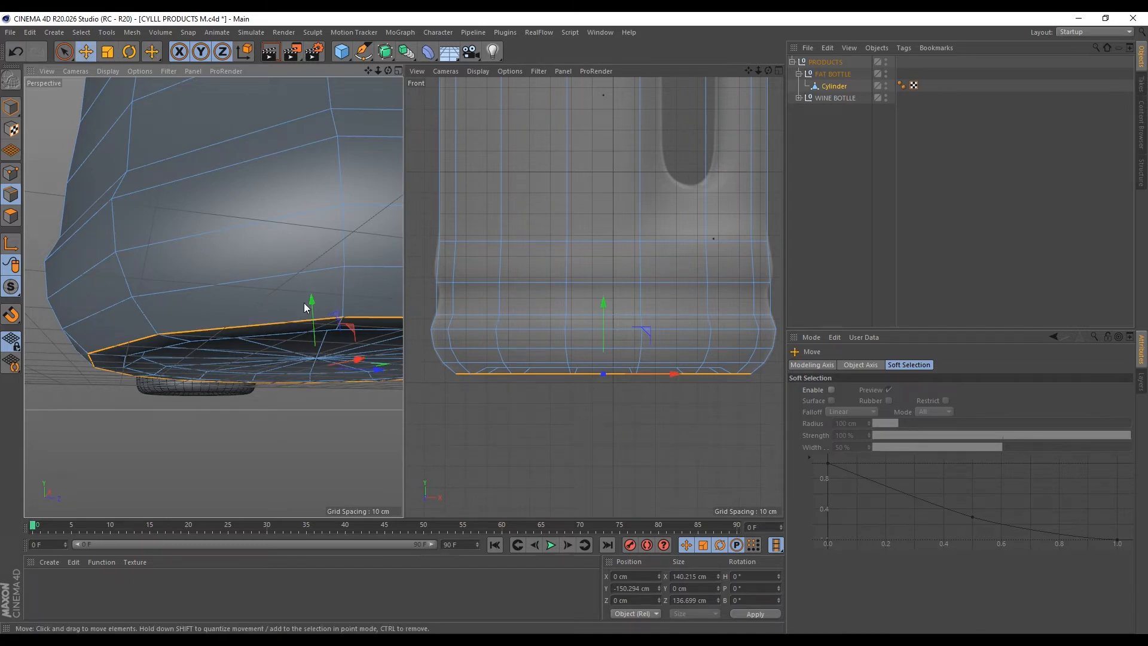
Raise the outer edge loop of the bottle's underside slightly and shrink the recessed base polygons to about 108 cm wide
left_click_drag(311, 302, 311, 296)
left_click_drag(220, 334, 241, 241, "alt")
left_click(11, 216)
scroll(214, 452, "down", 3)
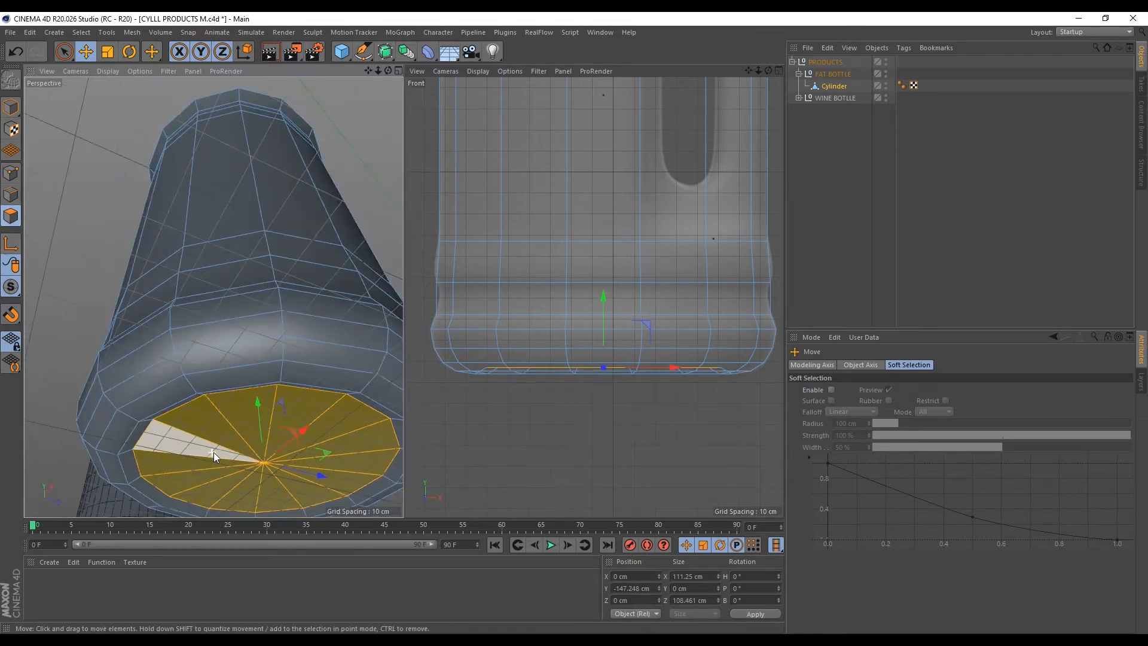
left_click_drag(257, 403, 144, 469)
key("t")
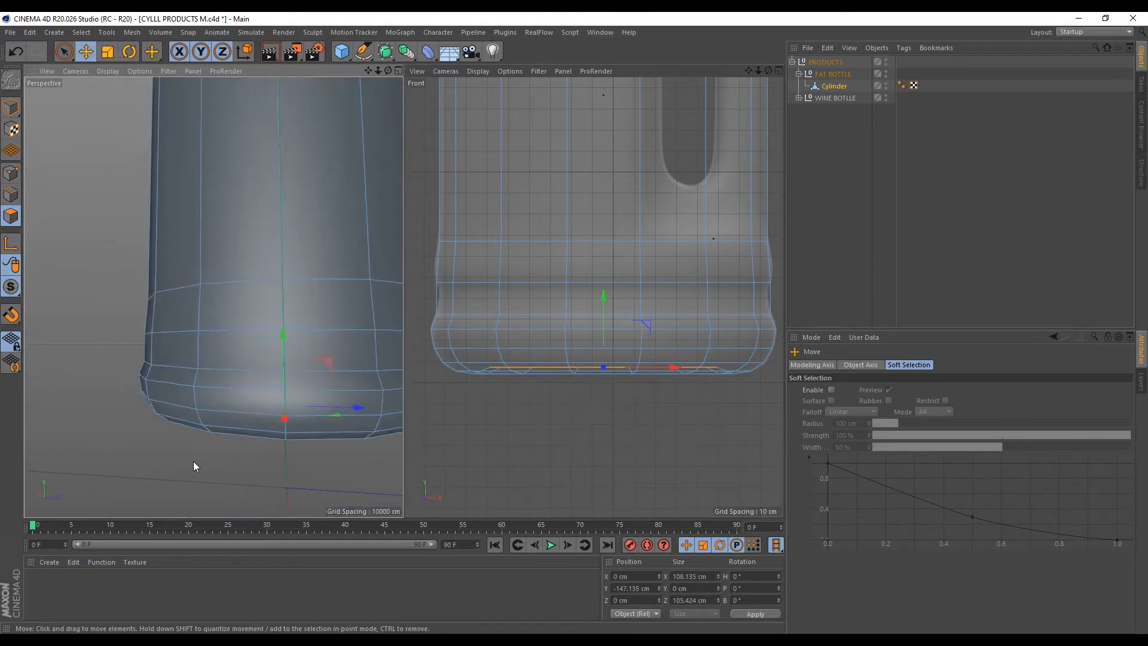
Save the project
scroll(192, 461, "down", 5)
left_click_drag(214, 443, 221, 378, "alt")
key("ctrl+s")
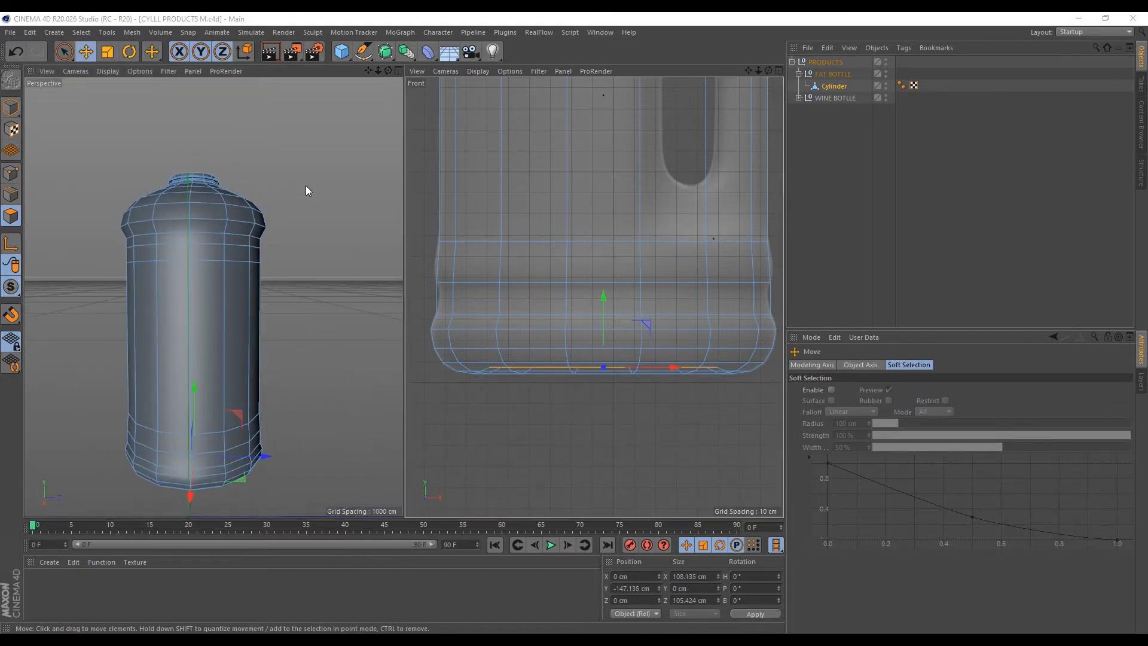
Select the front body polygons covering the handle area of the reference with Live Selection
scroll(562, 342, "down", 4)
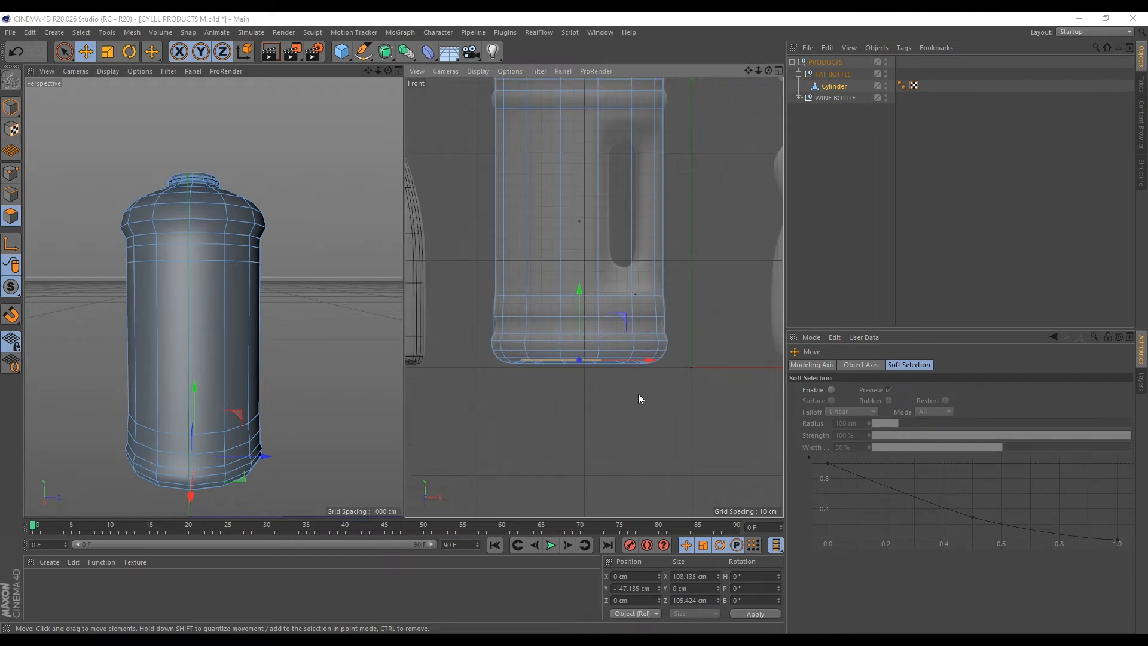
scroll(650, 168, "up", 1)
scroll(625, 104, "up", 2)
middle_click_drag(625, 104, 630, 160, "alt")
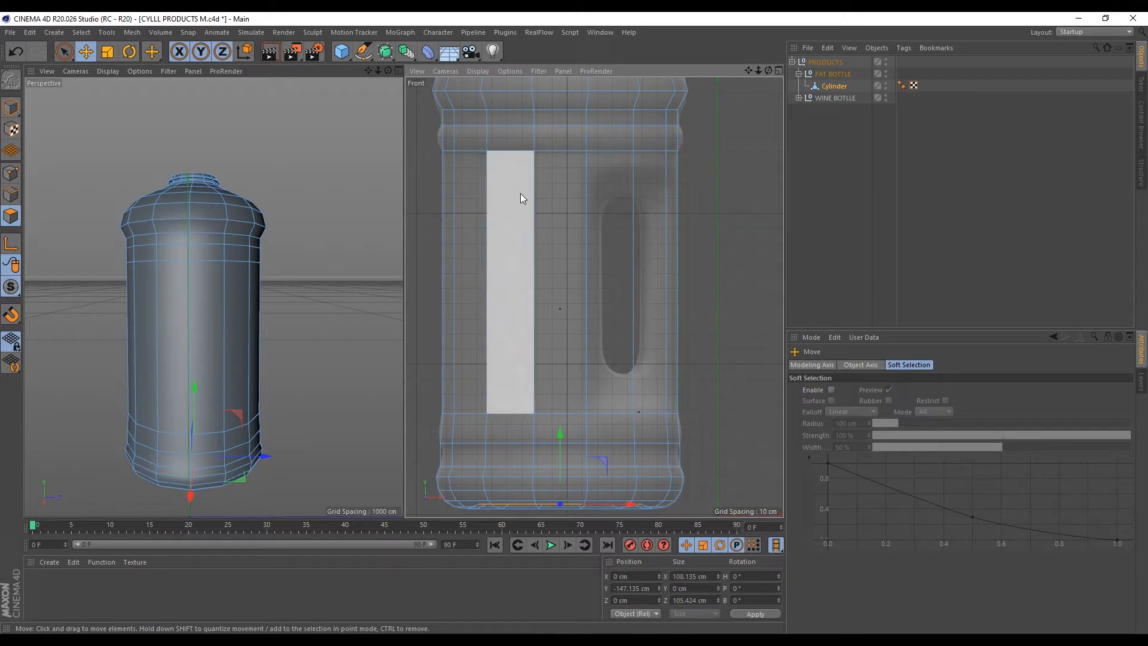
left_click(64, 52)
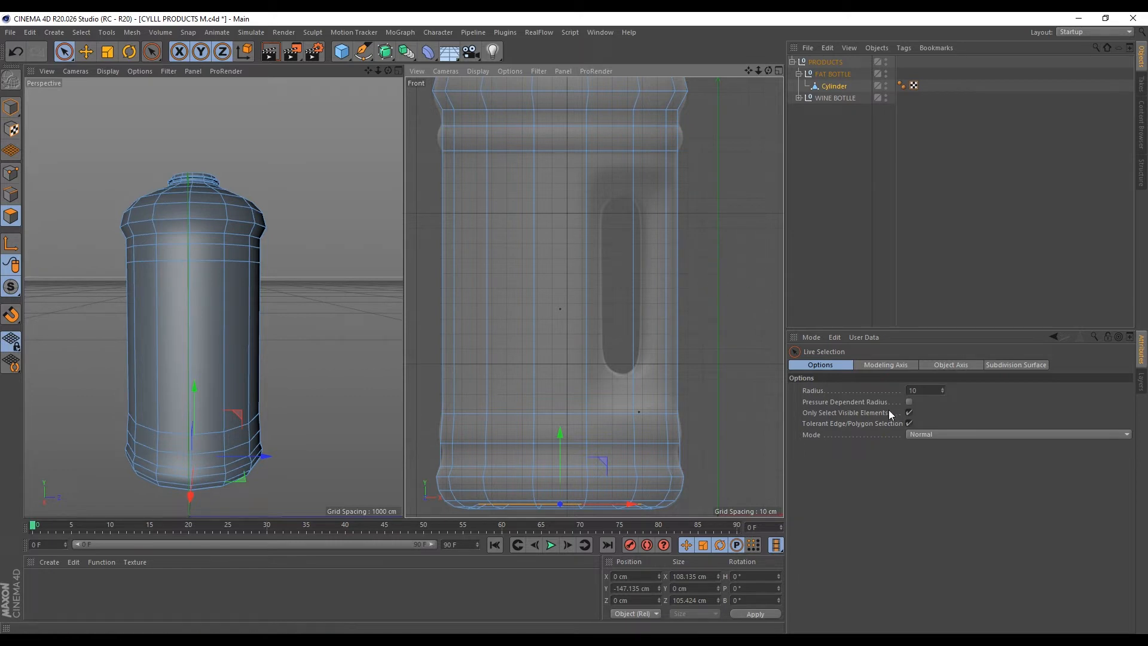
left_click_drag(626, 287, 658, 302)
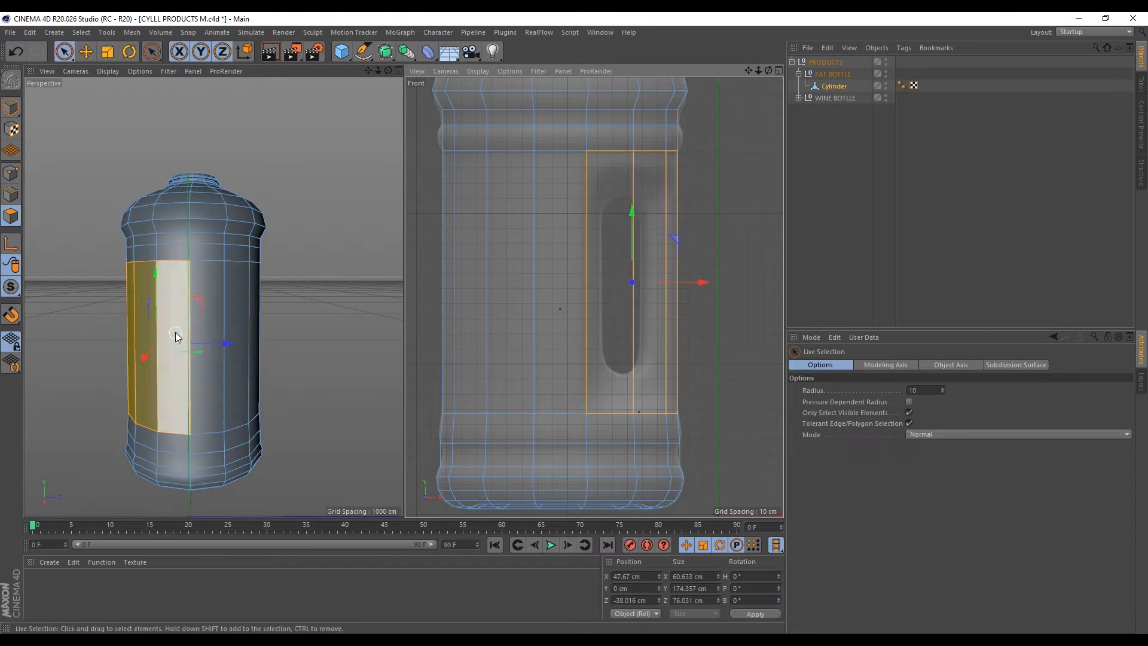
left_click_drag(176, 336, 202, 357, "alt")
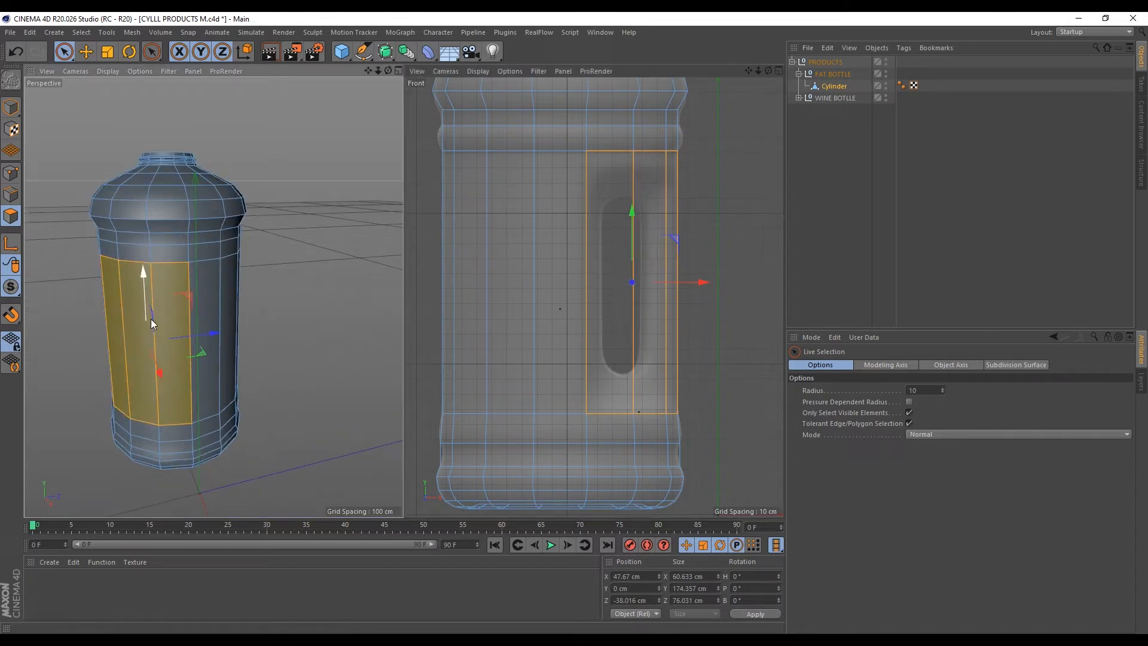
left_click_drag(151, 318, 311, 306, "alt")
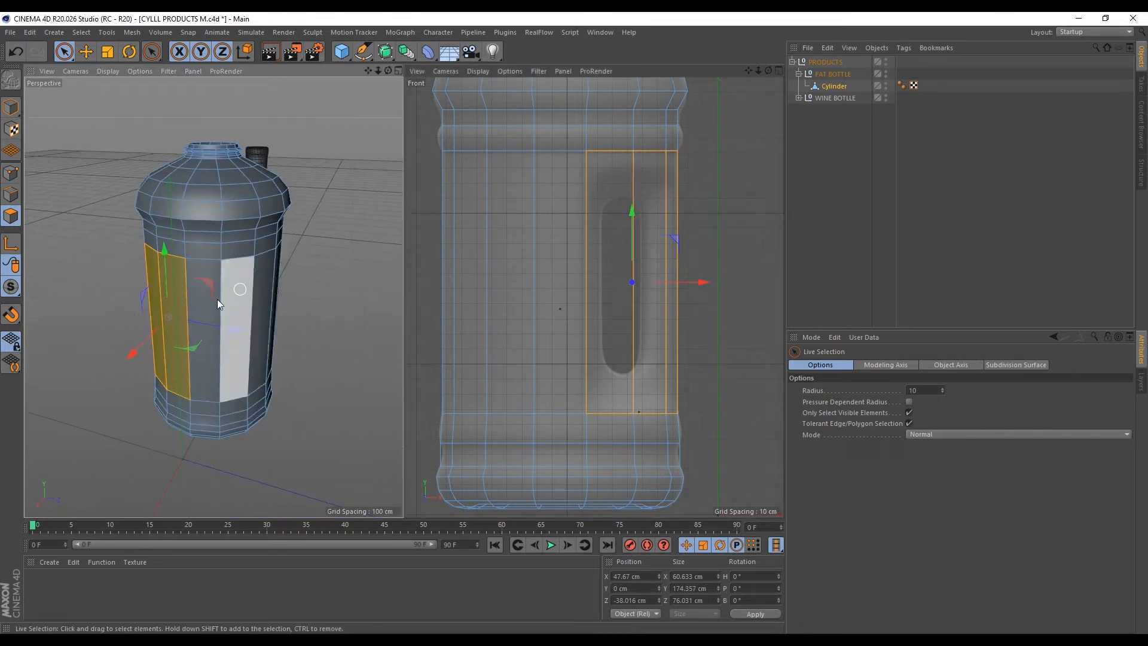
left_click_drag(217, 299, 307, 289, "alt")
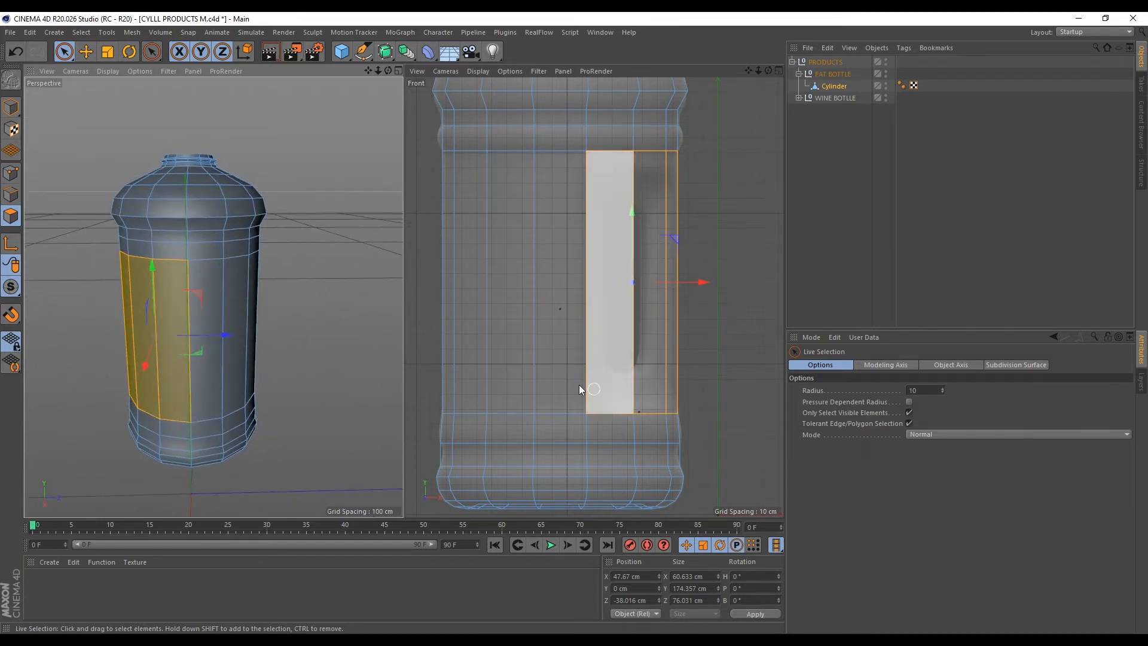
scroll(114, 257, "down", 3)
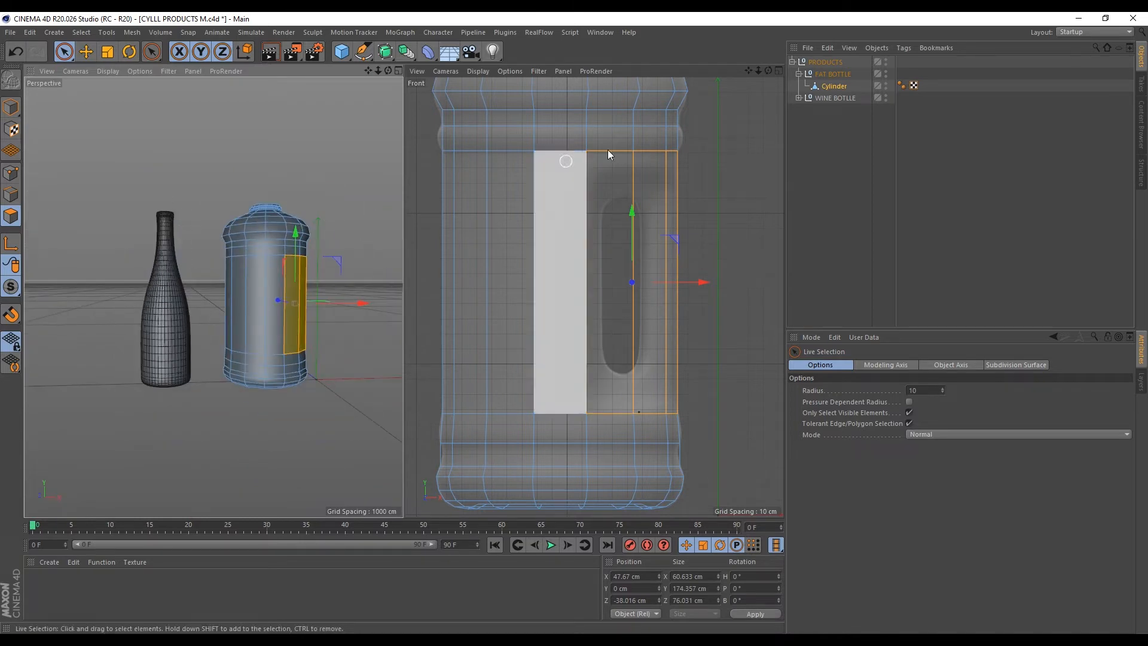
Hide the WINE BOTLLE group in the viewports
left_click(886, 95)
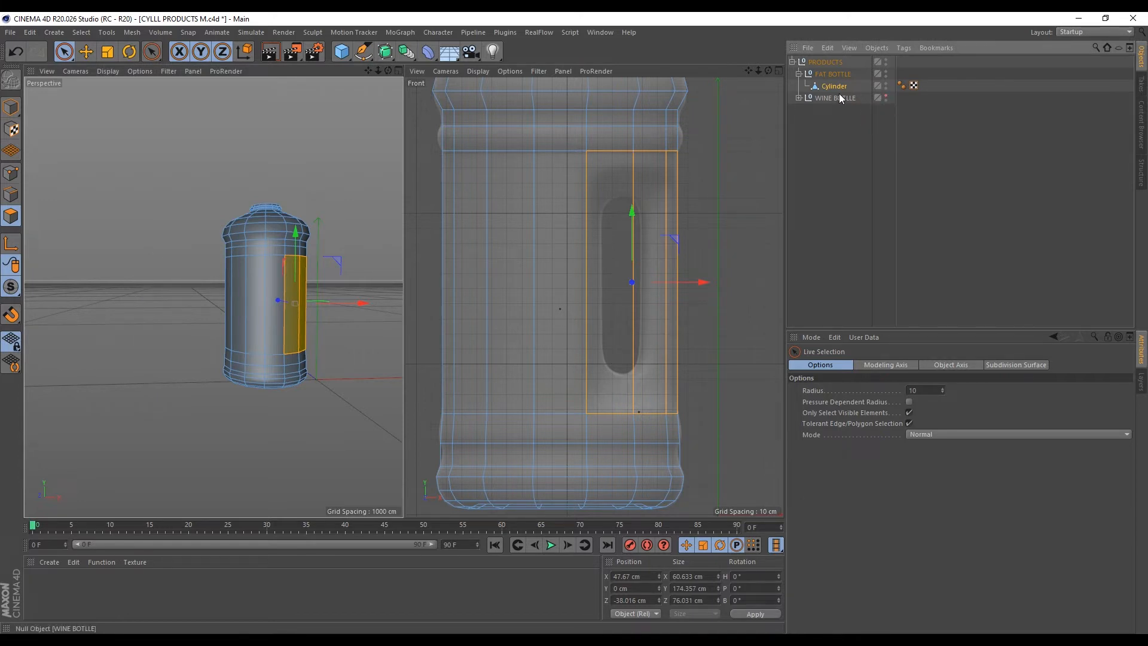
left_click(886, 94)
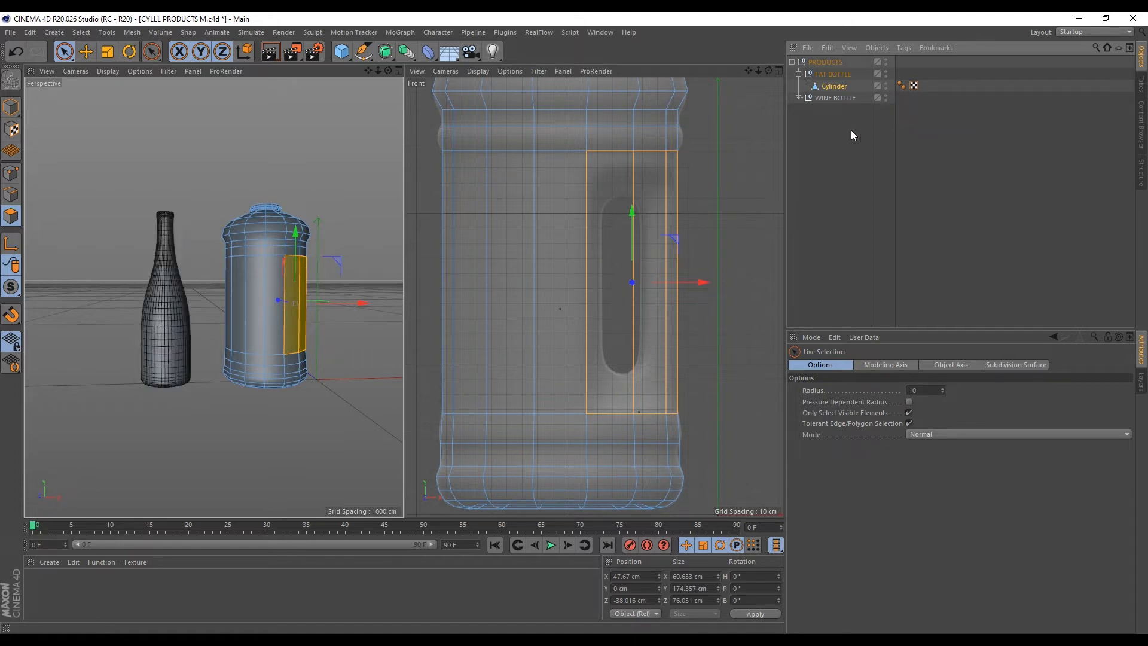
left_click(887, 95)
key("o")
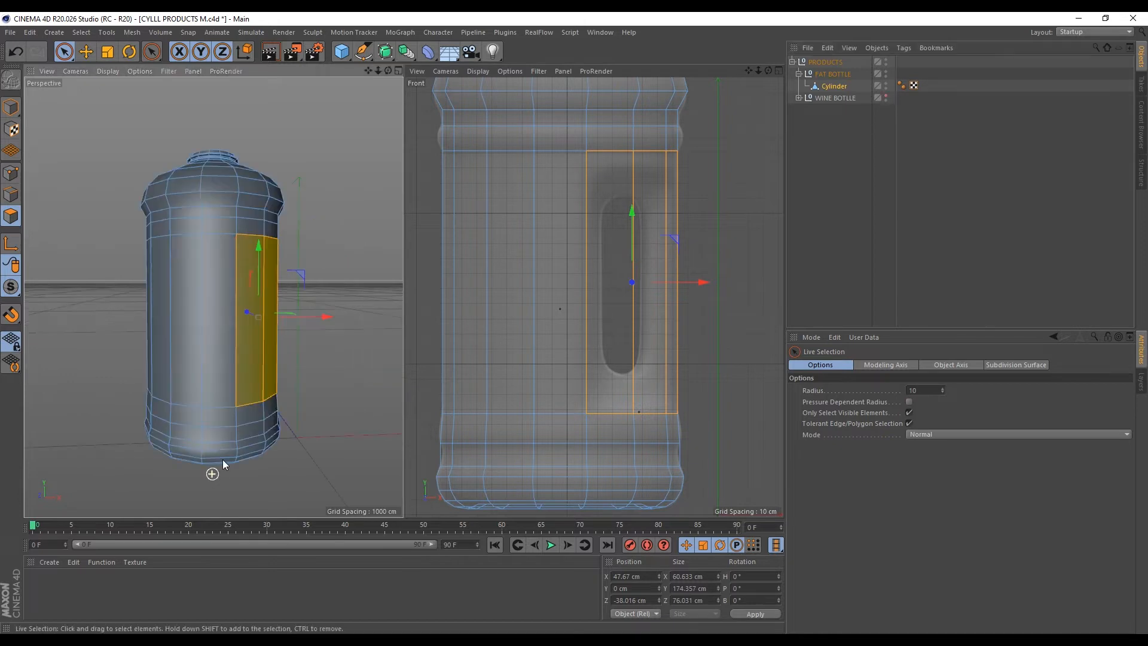
Turn off Only Select Visible Elements and select the handle-area polygons on both the front and back of the bottle
left_click(909, 413)
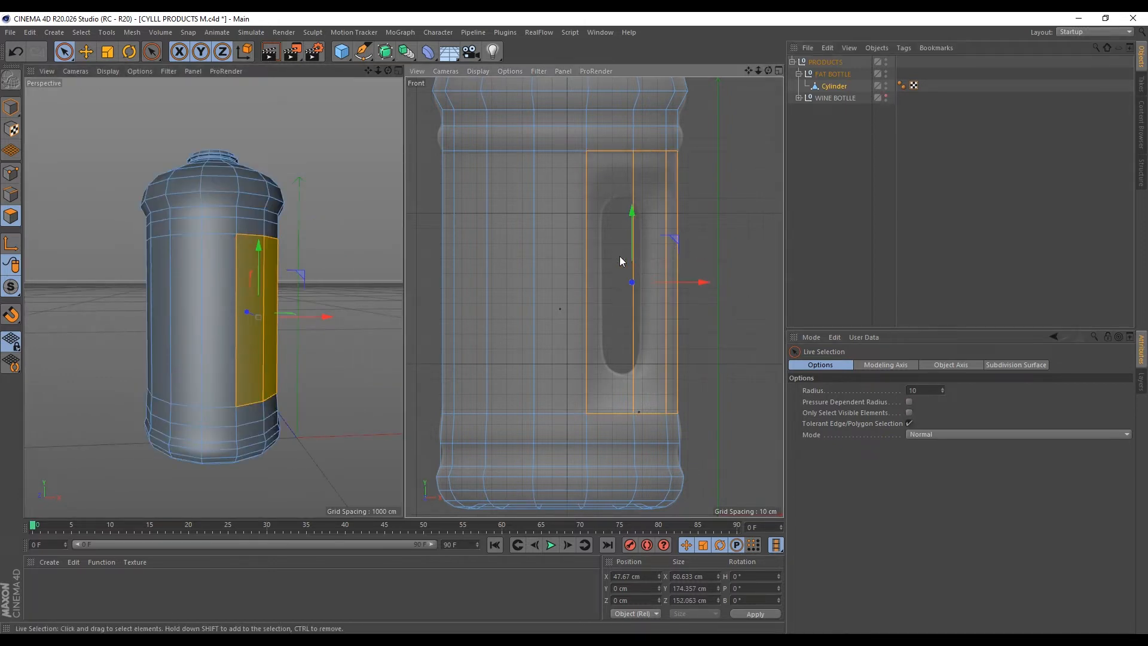
left_click_drag(263, 301, 52, 320, "alt")
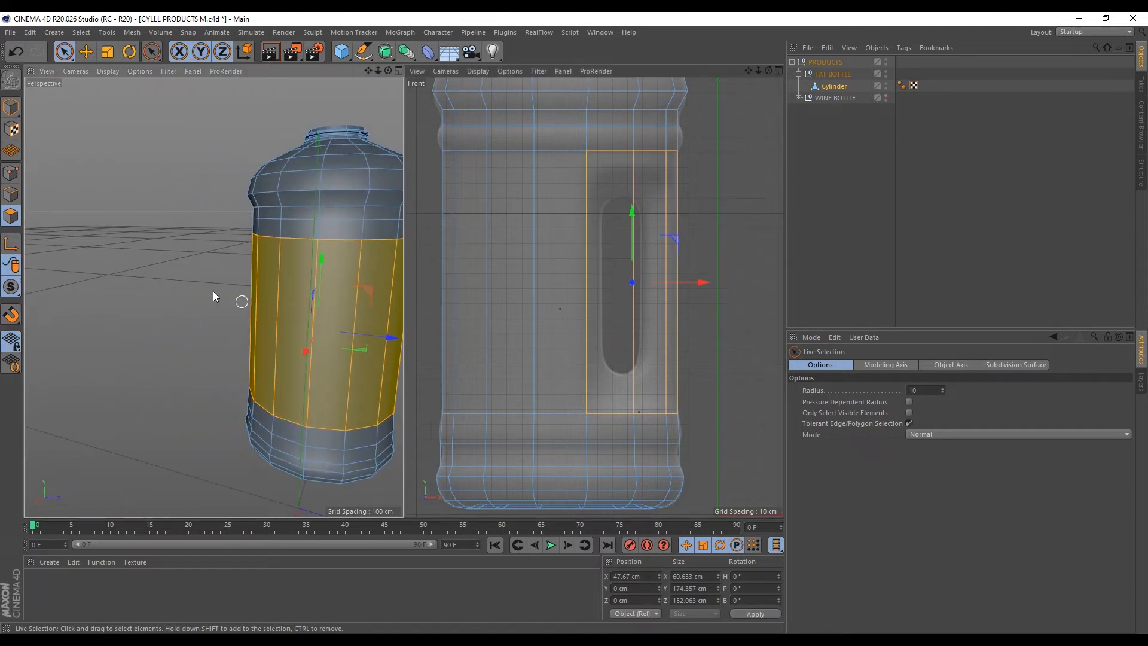
scroll(213, 292, "down", 2)
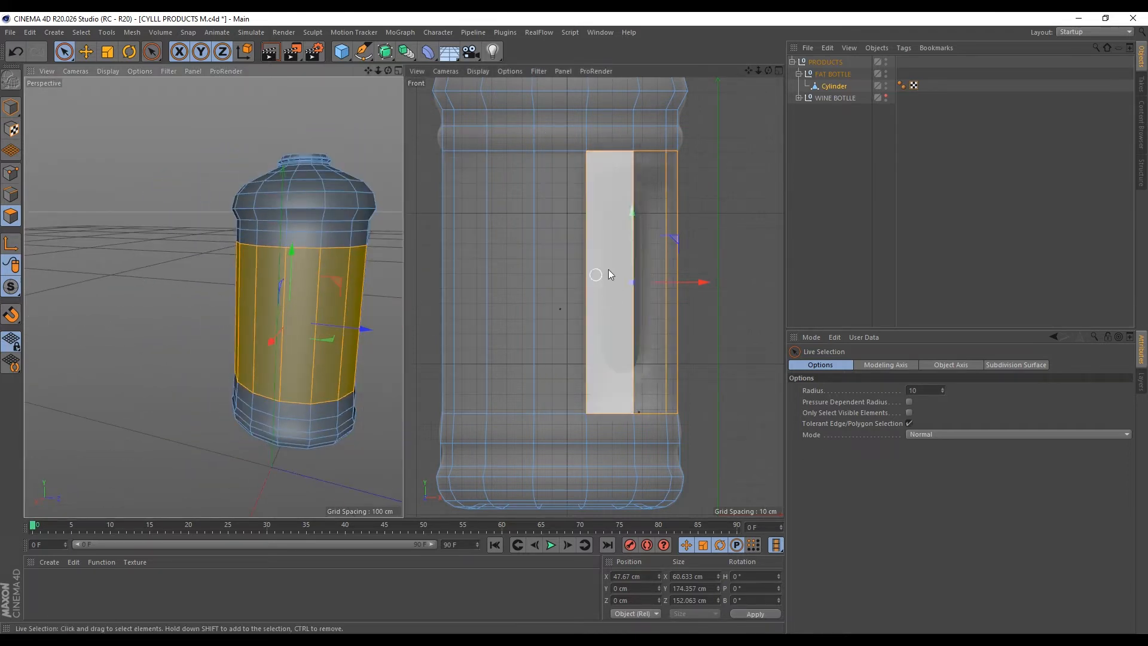
mouse_move(290, 270)
left_mouse_down("alt")
mouse_move(403, 277)
mouse_move(280, 274)
mouse_move(304, 278)
mouse_move(299, 294)
mouse_move(304, 282)
left_mouse_up("alt")
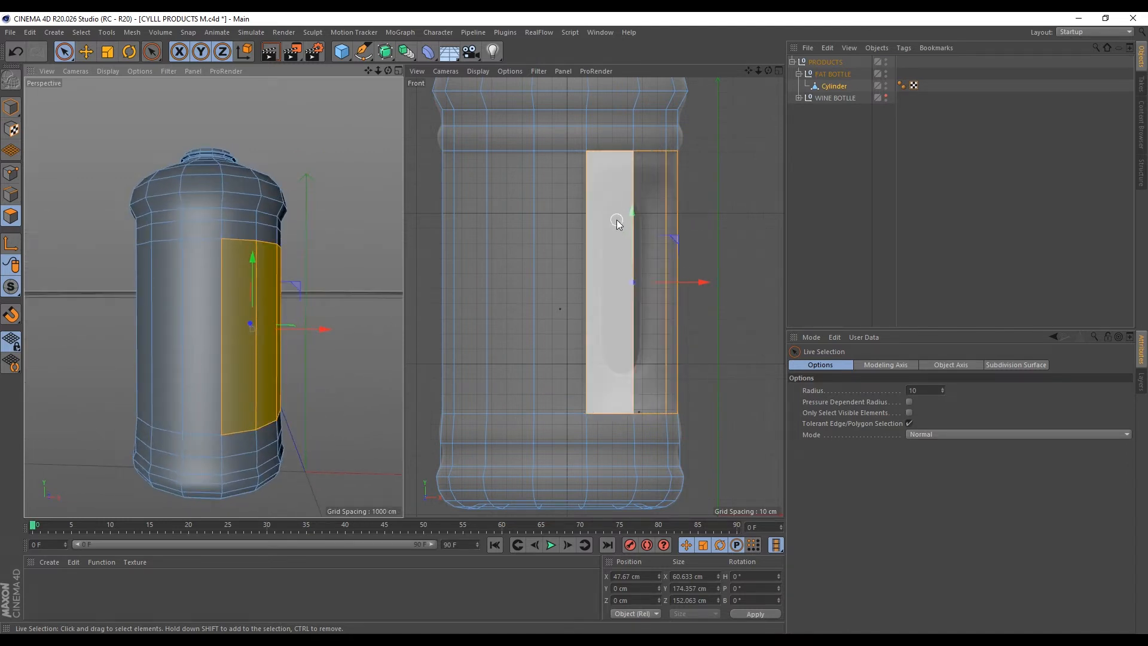
Inset the selected handle-area polygons by 7 cm with Extrude Inner
key("i")
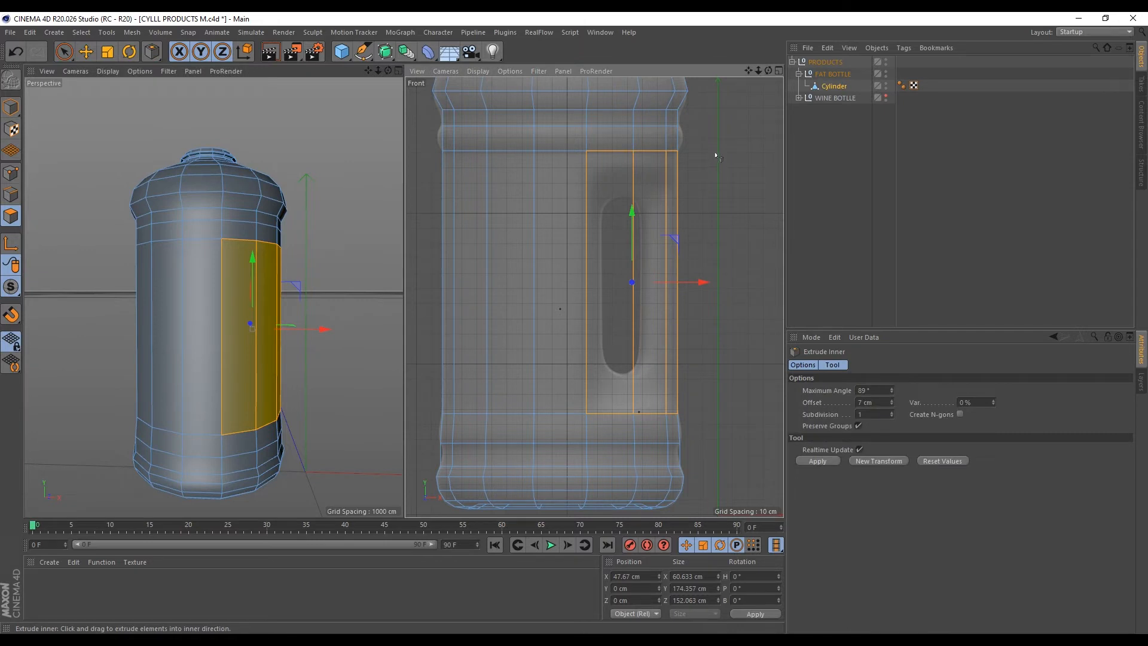
left_click_drag(715, 155, 721, 155)
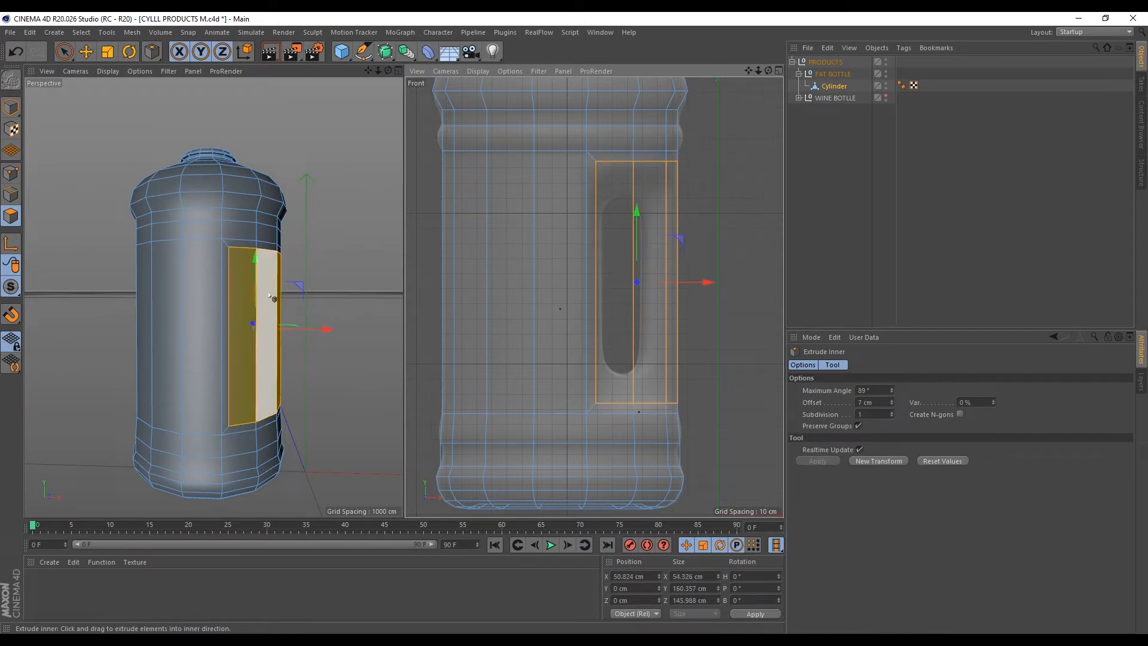
left_click_drag(272, 297, 172, 338, "alt")
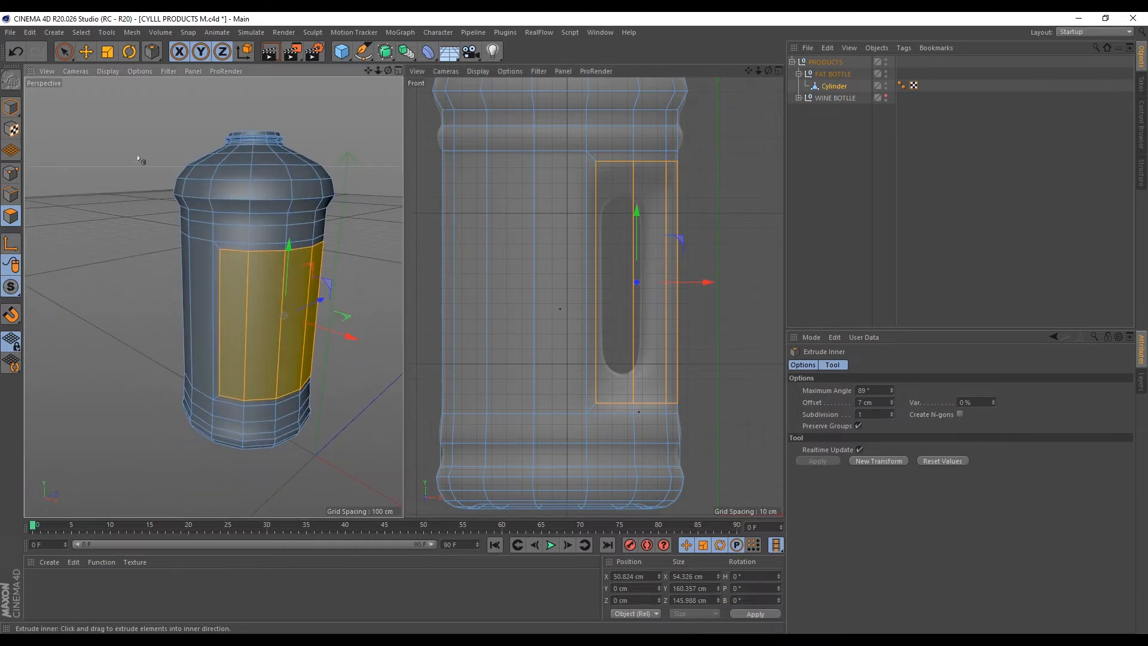
Scale the inset handle polygons inward along Z to a depth of about 89 cm
left_click(107, 52)
left_click_drag(286, 306, 225, 329, "alt")
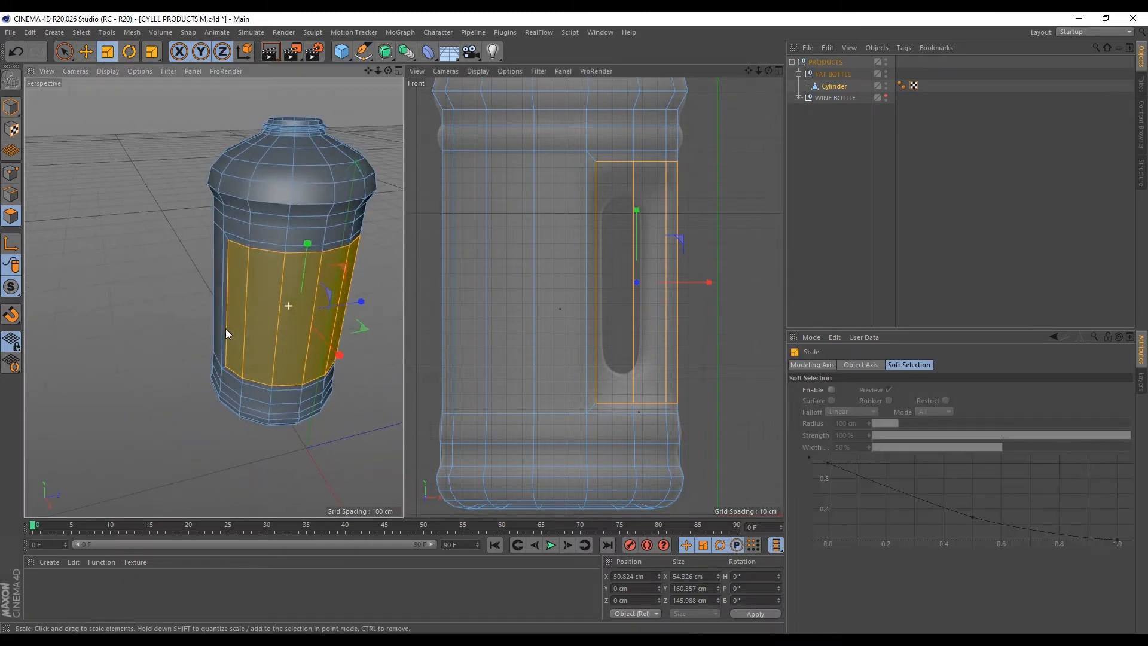
left_click_drag(357, 302, 337, 308)
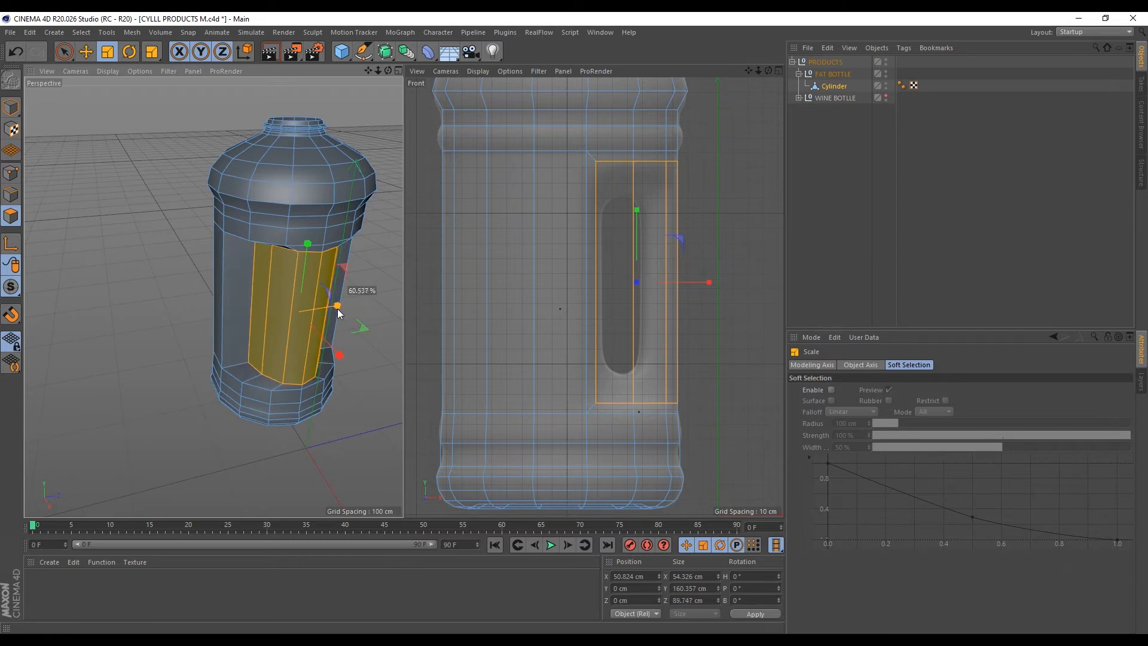
scroll(316, 374, "up", 2)
scroll(315, 372, "up", 2)
left_click_drag(285, 344, 240, 347, "alt")
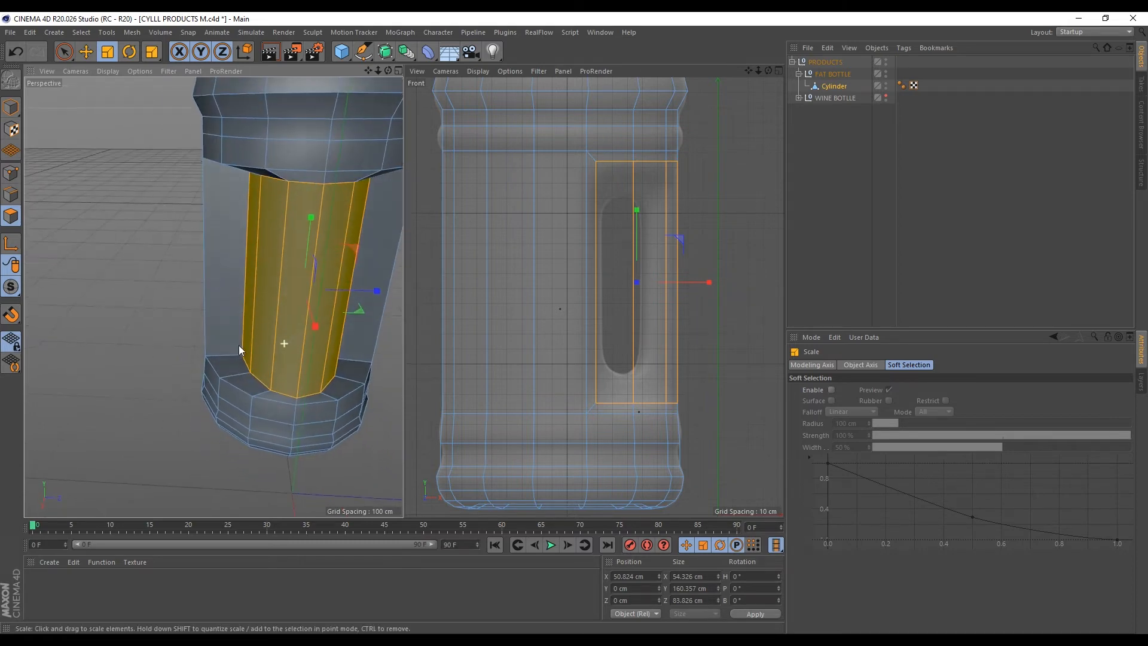
left_click_drag(340, 306, 306, 303, "alt")
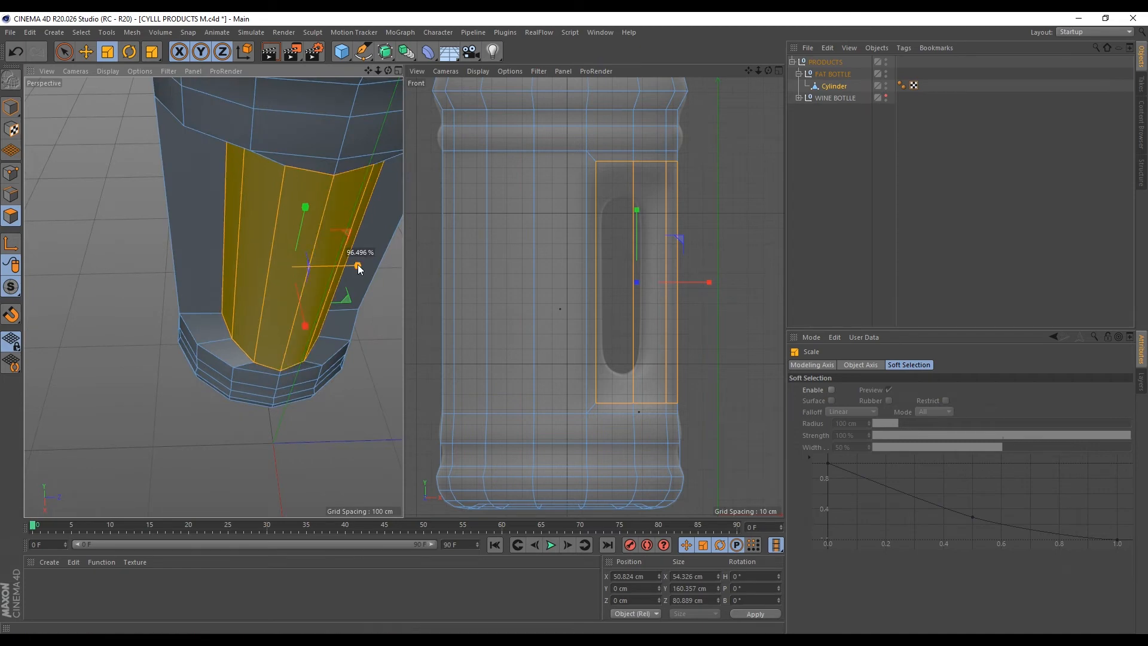
mouse_move(358, 264)
left_mouse_down()
mouse_move(315, 252)
mouse_move(342, 264)
mouse_move(338, 237)
mouse_move(357, 240)
mouse_move(346, 249)
left_mouse_up()
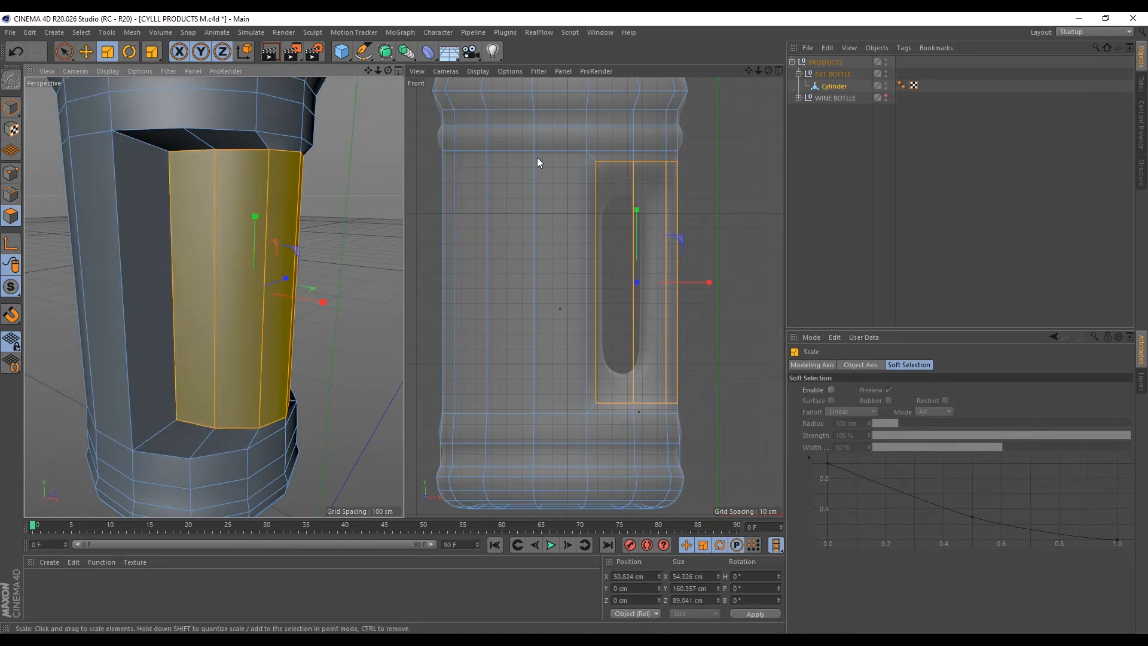
Deselect the outermost side polygons of the handle and inset the remaining front and back polygons by 8 cm
key("9")
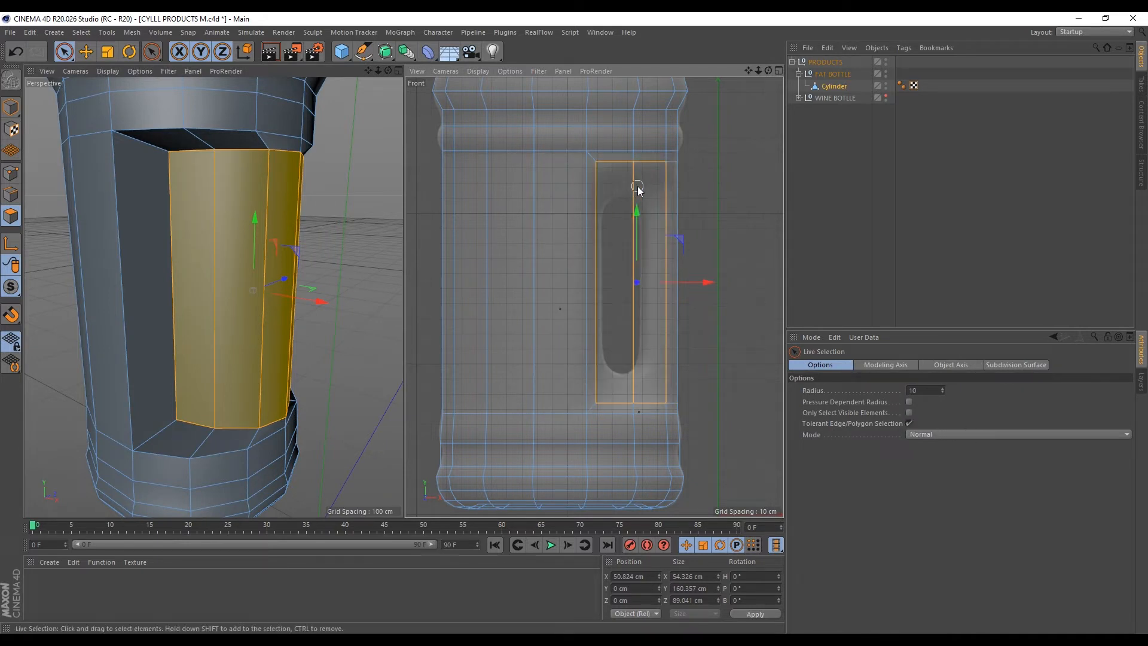
left_click_drag(200, 217, 201, 281, "alt")
scroll(201, 281, "up", 2)
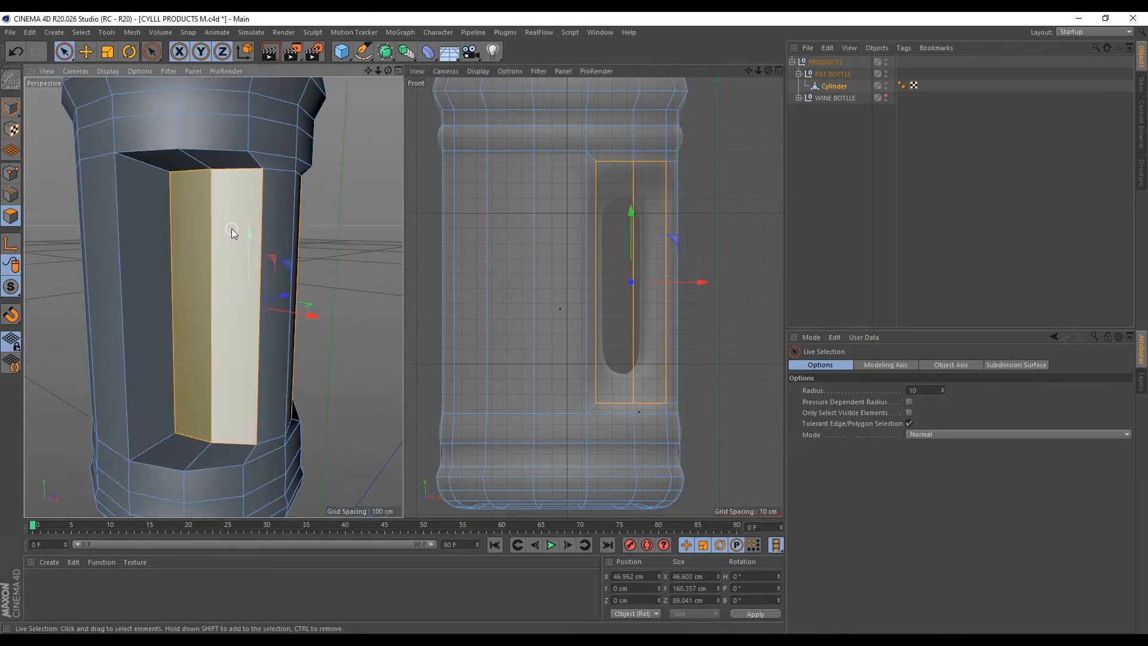
key("i")
left_click_drag(274, 196, 254, 197)
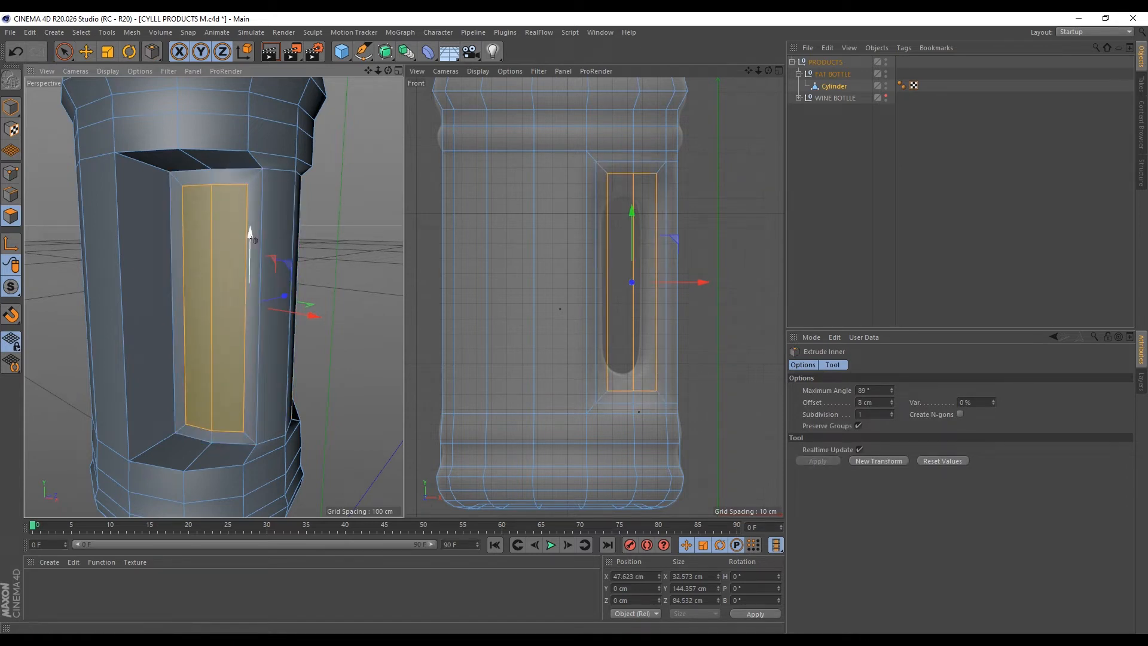
Delete the inset polygons on both faces to open the handle hole
key("Delete")
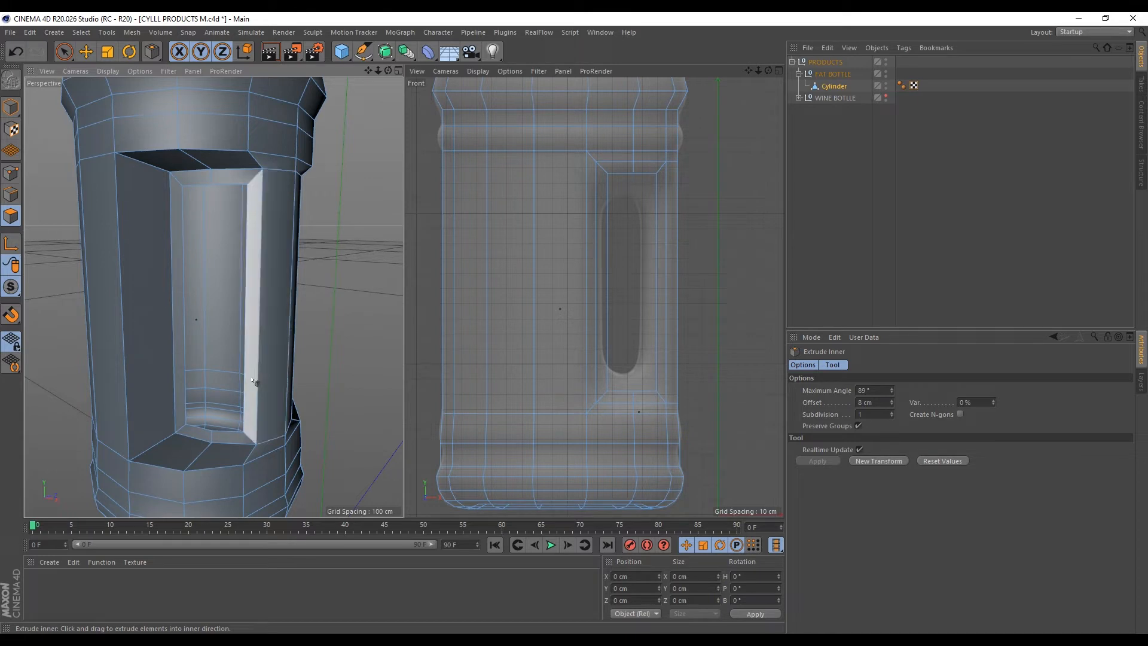
left_click_drag(255, 383, 296, 375, "alt")
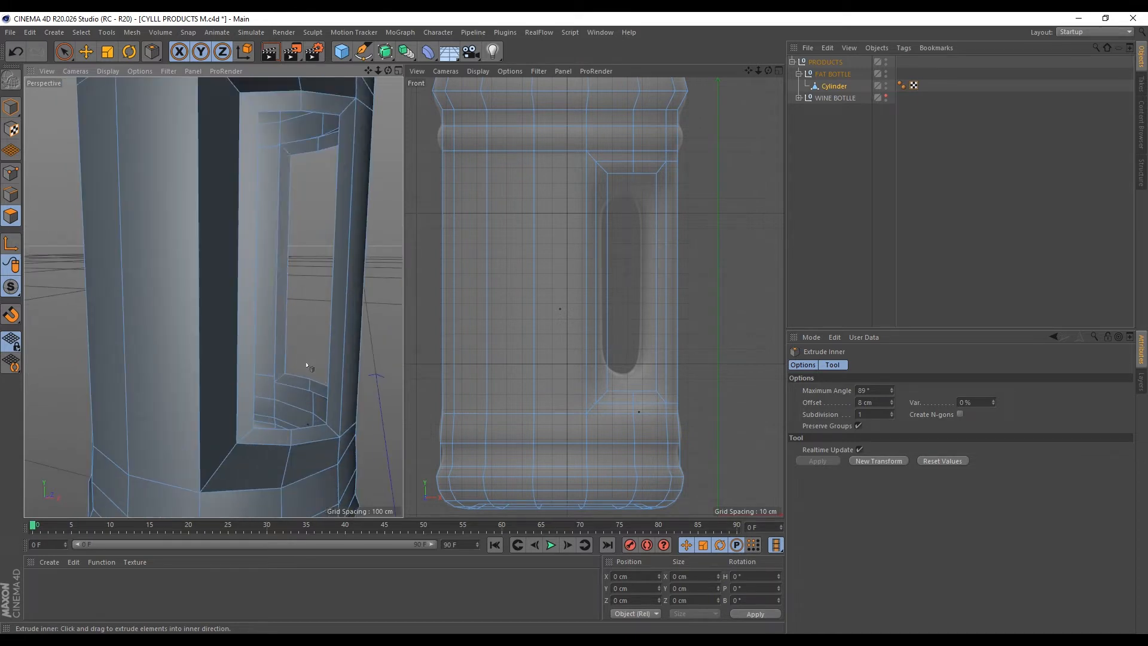
scroll(305, 367, "up", 2)
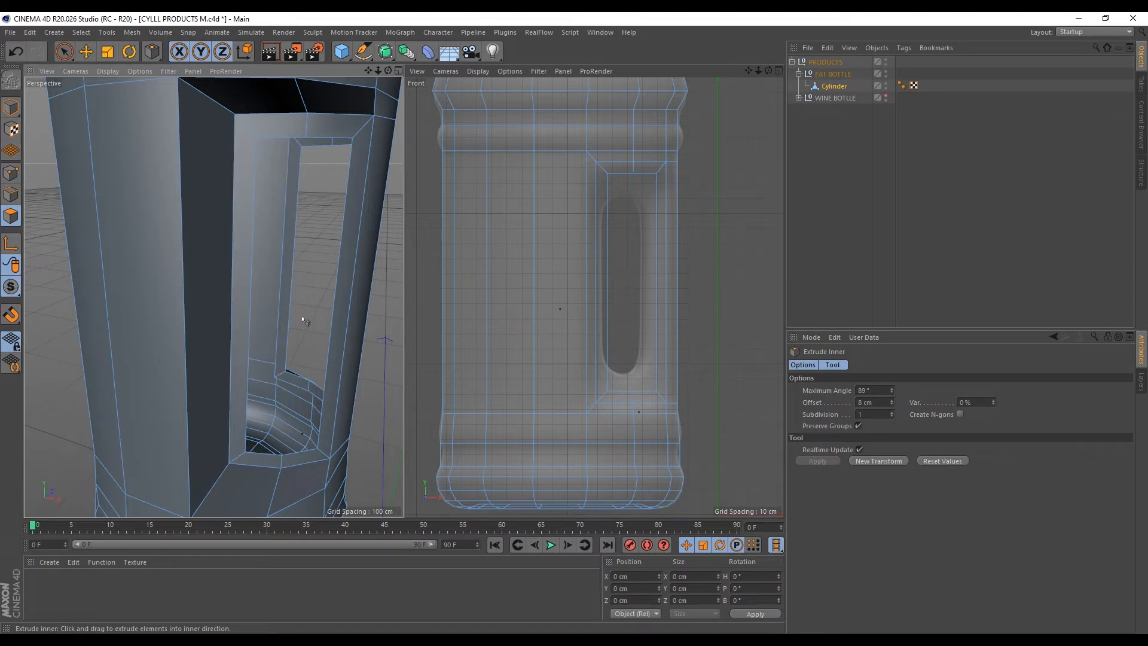
Bridge the front and back vertical edges of the handle opening to build its inner side wall
left_click(11, 194)
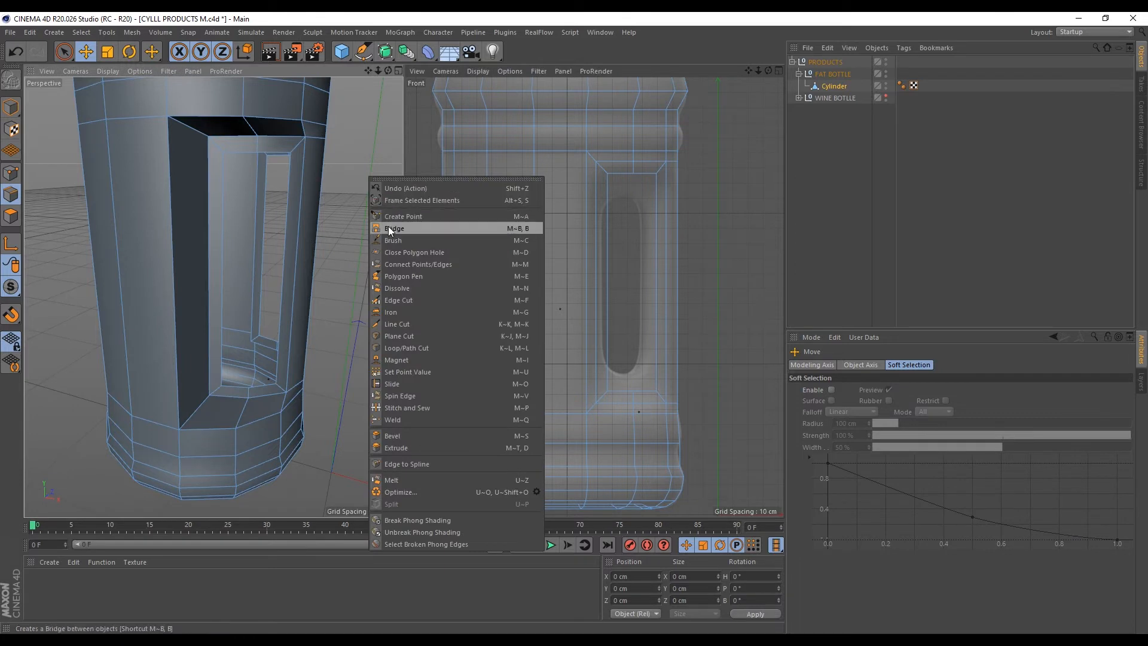
left_click(397, 231)
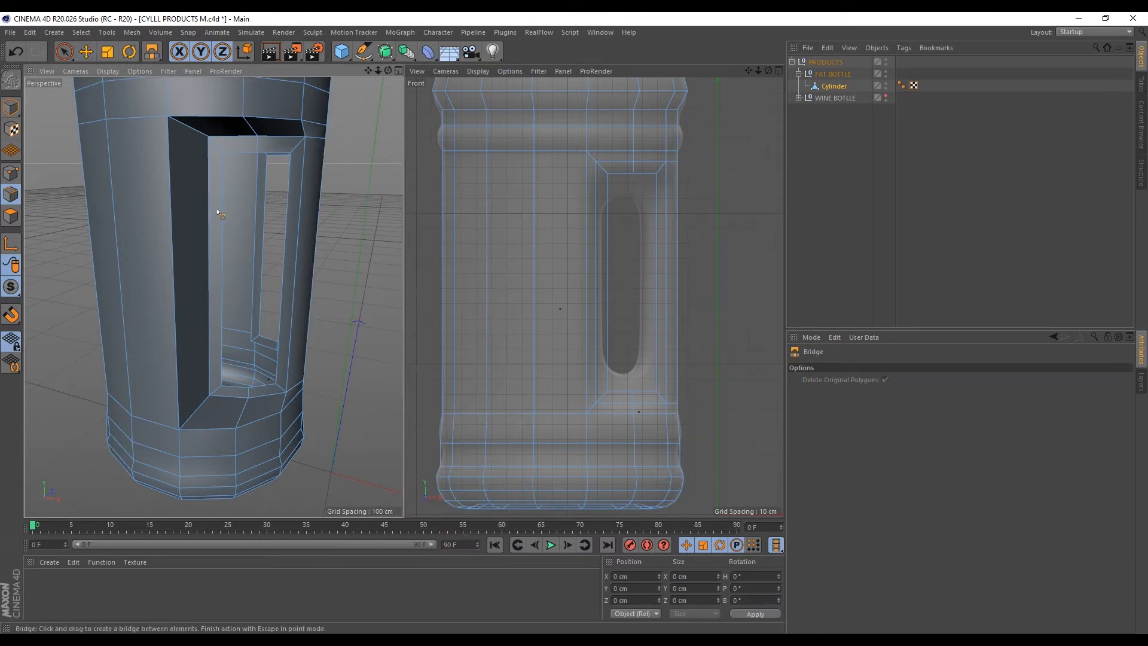
scroll(220, 216, "up", 4)
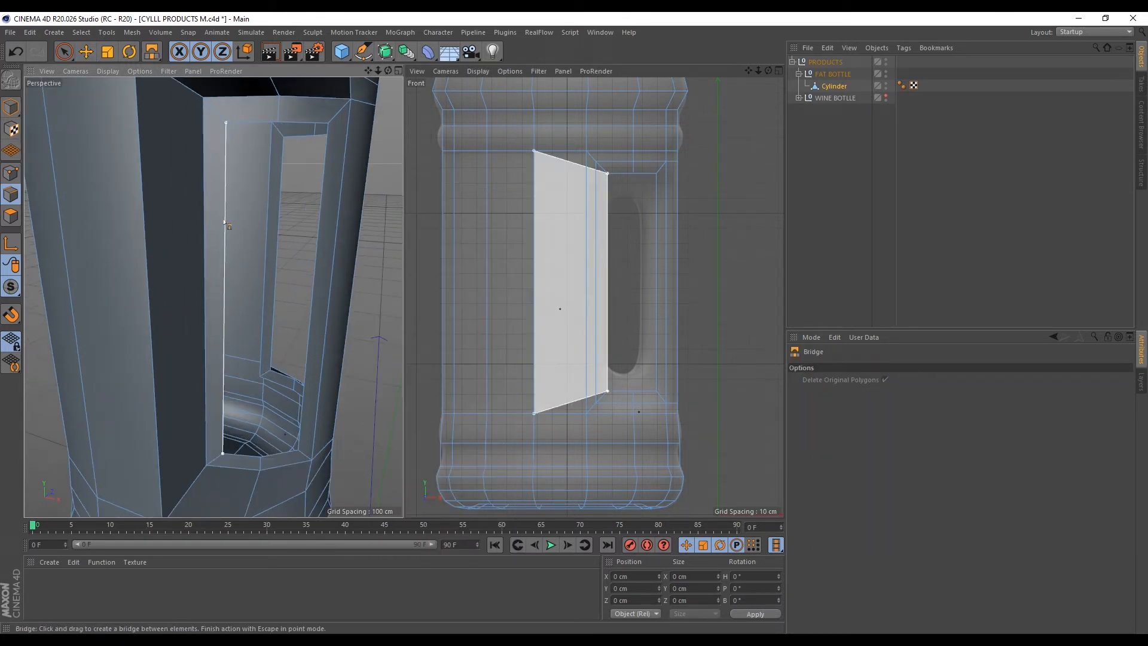
left_click_drag(224, 222, 278, 213)
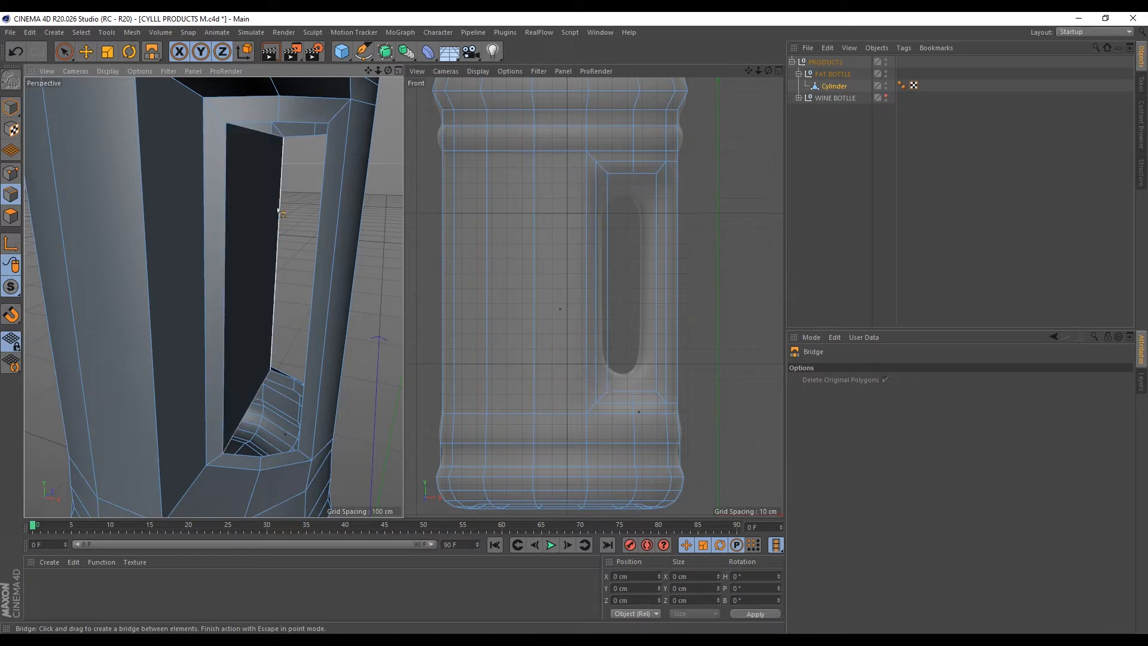
left_click_drag(271, 132, 313, 155, "alt")
left_click_drag(347, 203, 308, 332, "alt")
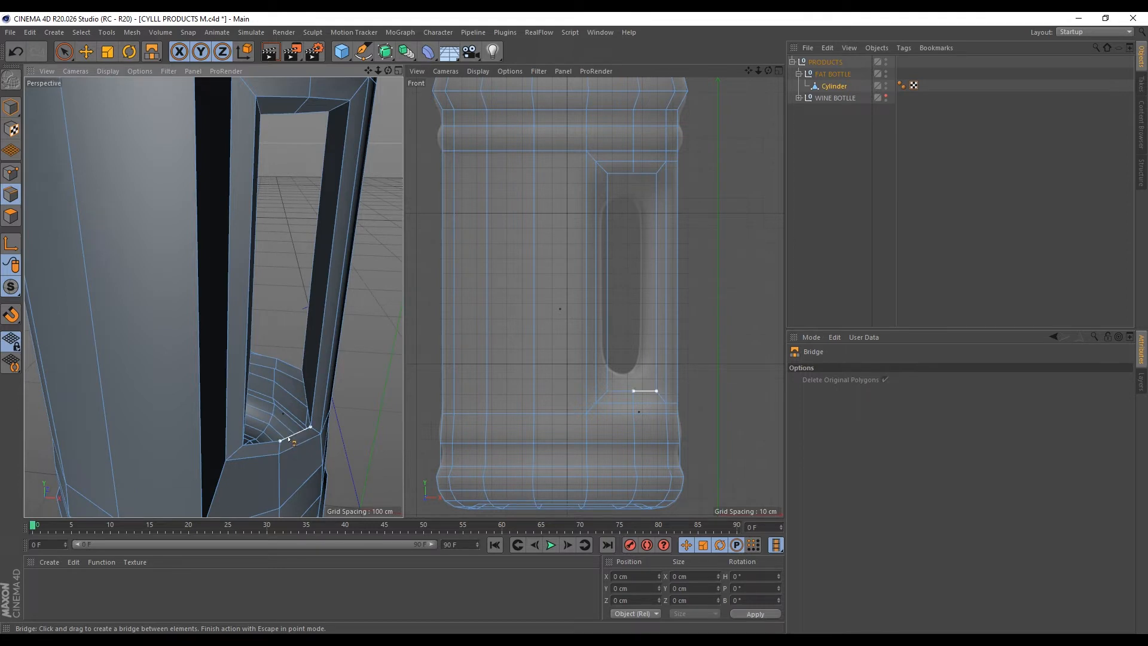
Bridge the front and back lower edges of the handle opening to close its floor
left_click_drag(289, 439, 289, 365)
left_click_drag(297, 415, 276, 379, "alt")
key("ctrl+z")
key("ctrl+z")
scroll(253, 415, "up", 5)
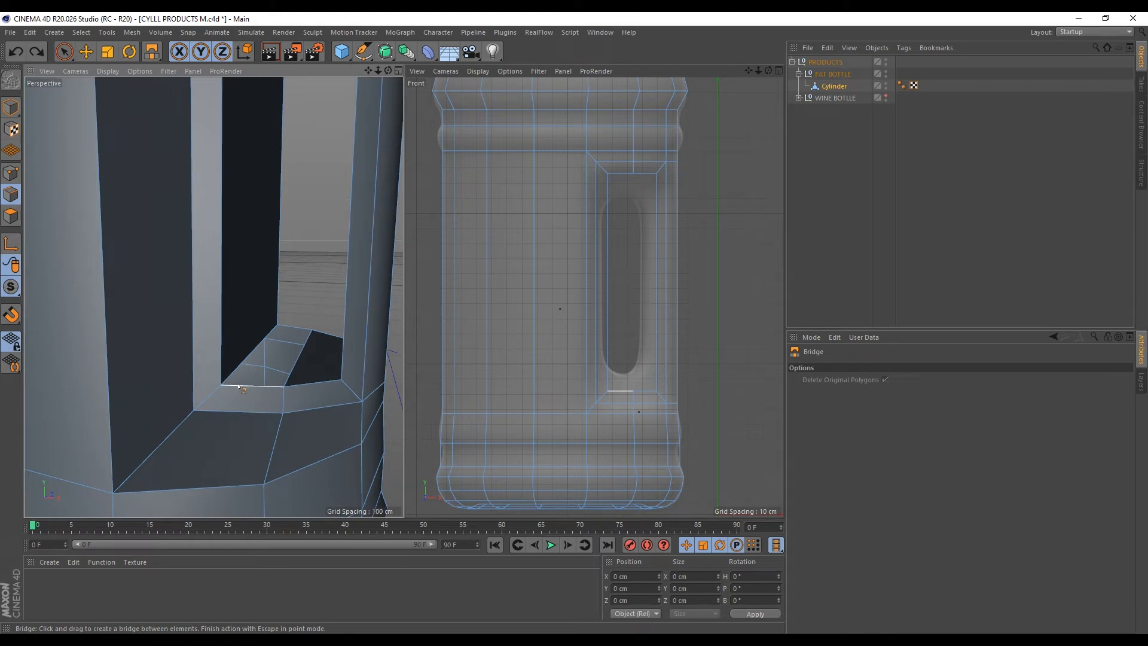
left_click_drag(246, 383, 291, 326)
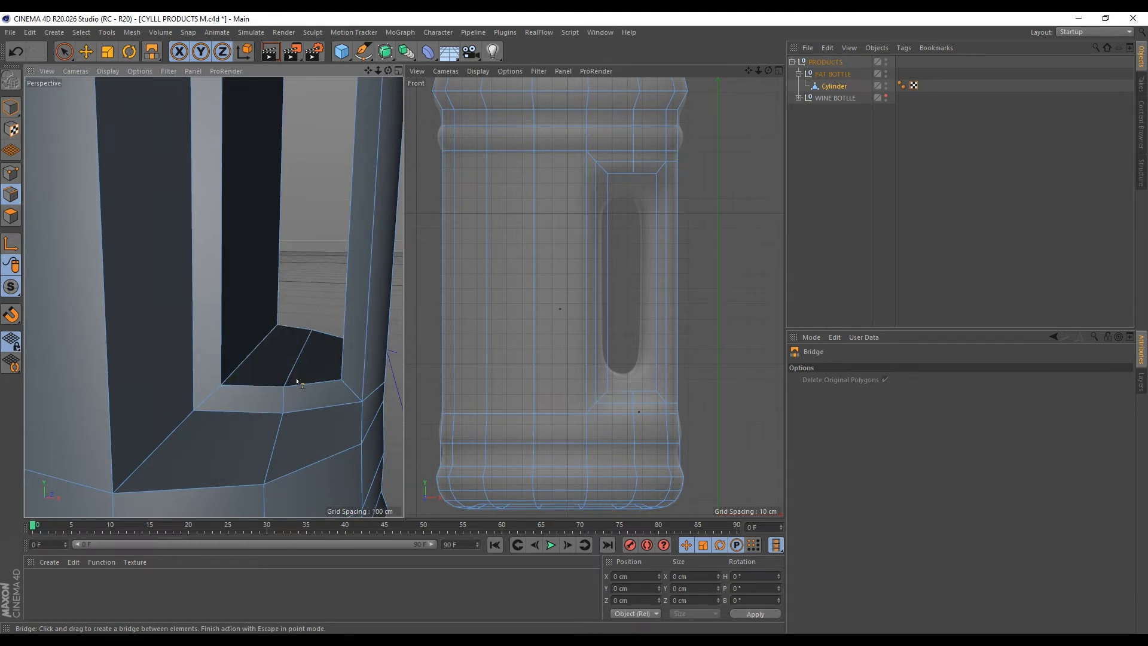
scroll(263, 390, "down", 6)
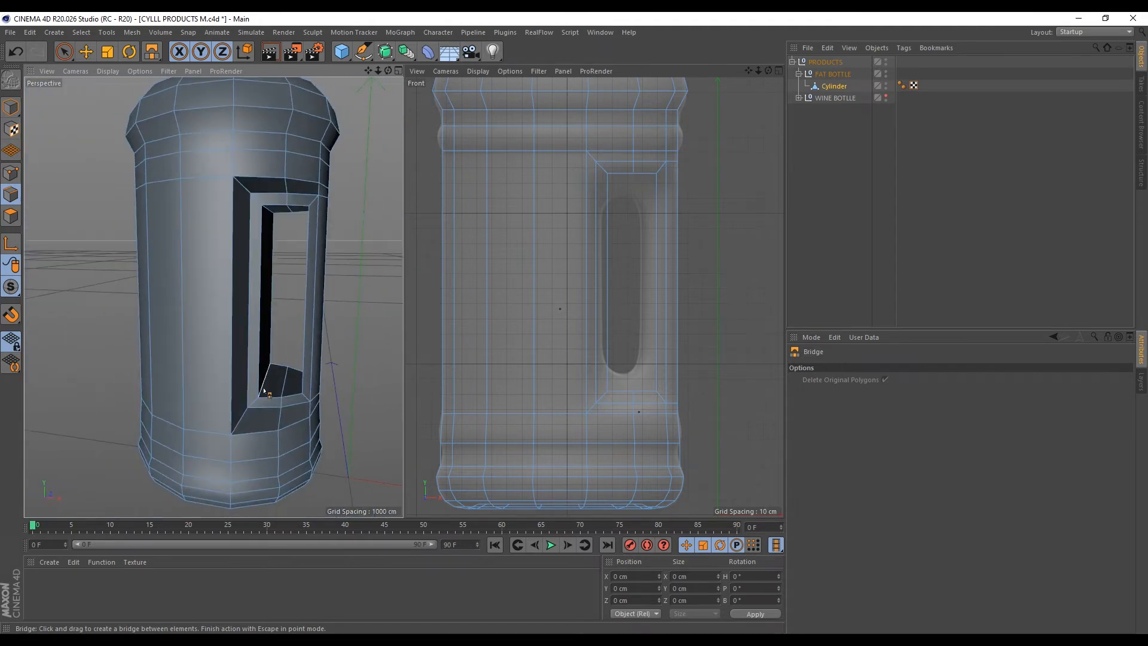
mouse_move(263, 361)
left_mouse_down("alt")
mouse_move(238, 351)
mouse_move(235, 331)
mouse_move(257, 351)
mouse_move(289, 346)
mouse_move(259, 356)
left_mouse_up("alt")
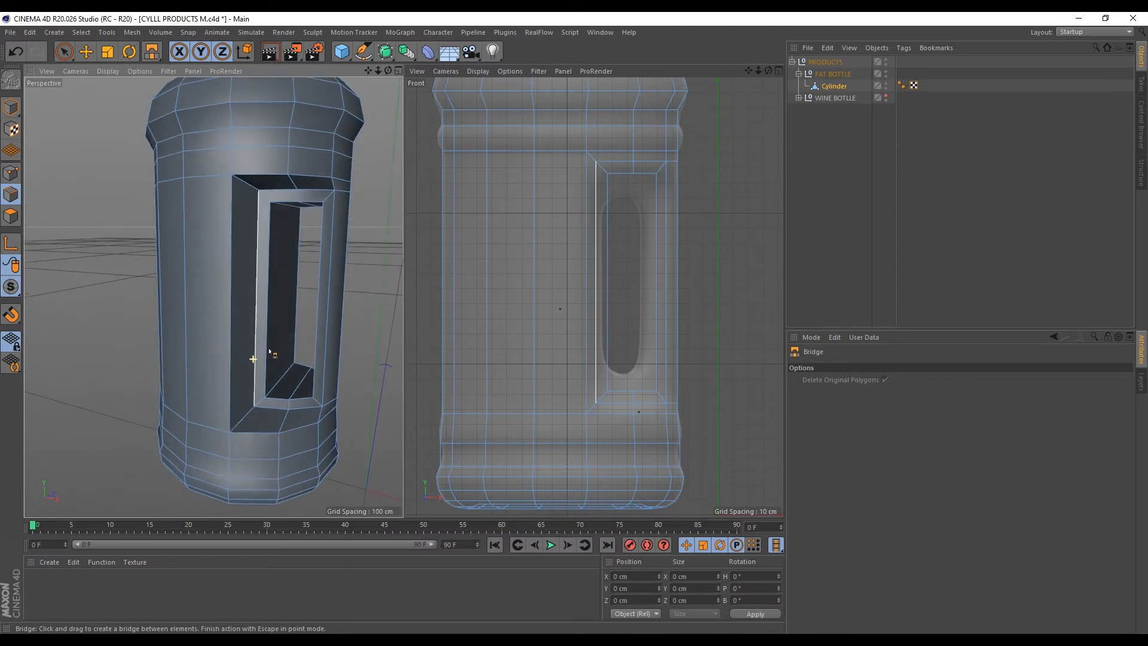
Select the recess frame's upper and lower corner points nearest the bottle's centre, front and back, and scale them outward along Z
left_click(65, 52)
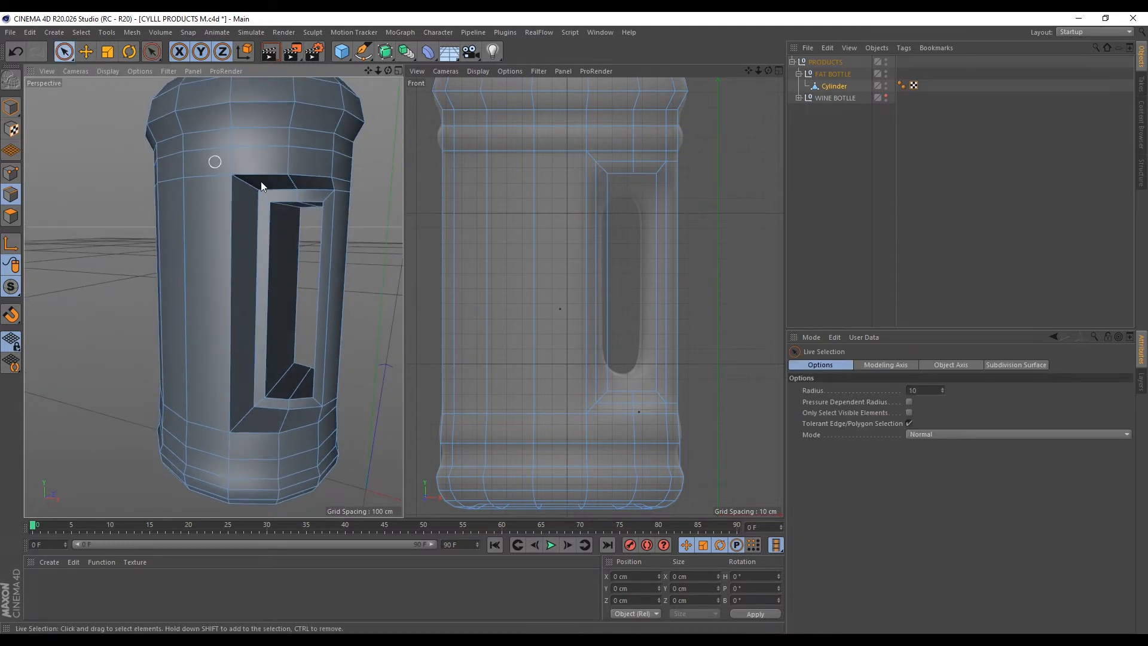
left_click(21, 172)
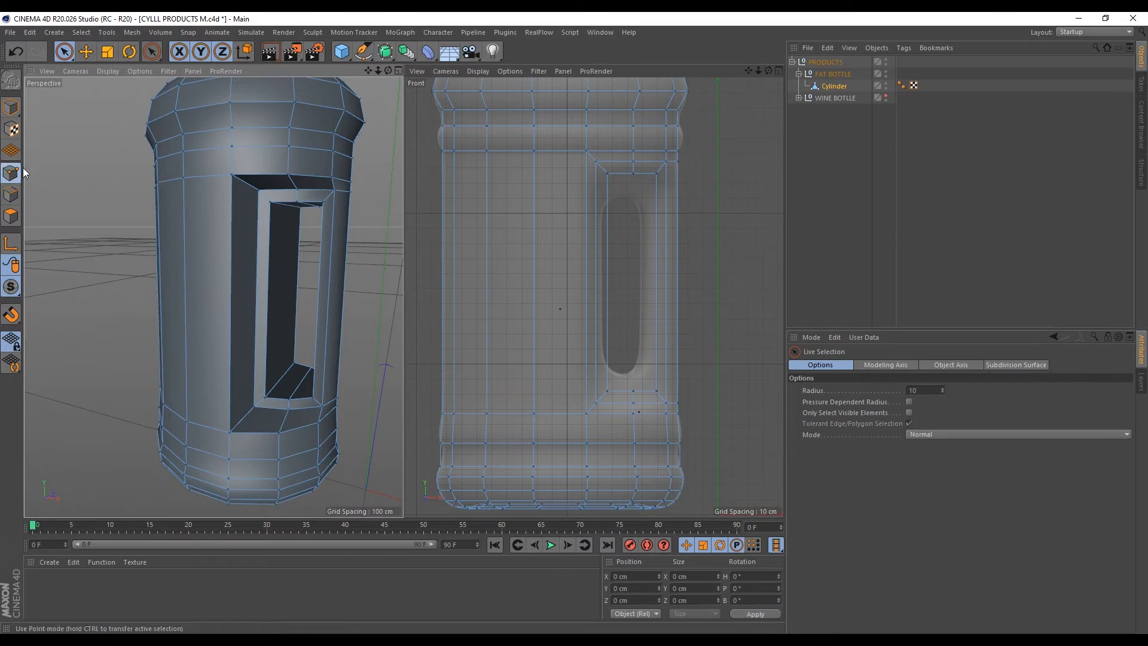
scroll(610, 153, "up", 5)
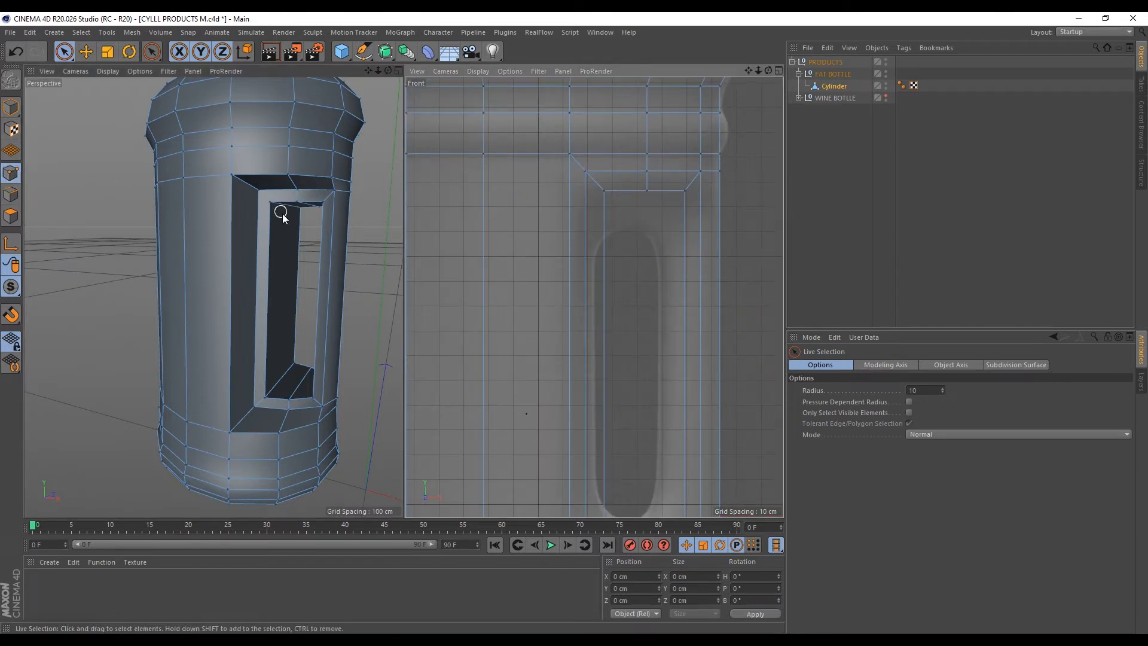
left_click_drag(290, 212, 103, 201, "alt")
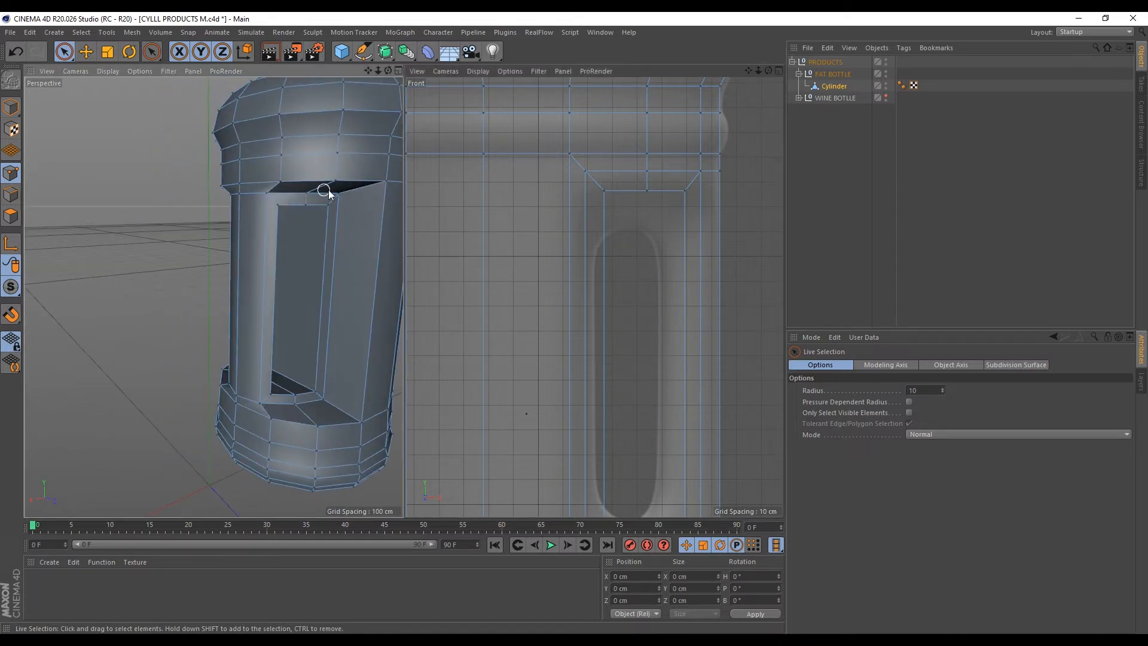
scroll(579, 174, "up", 3)
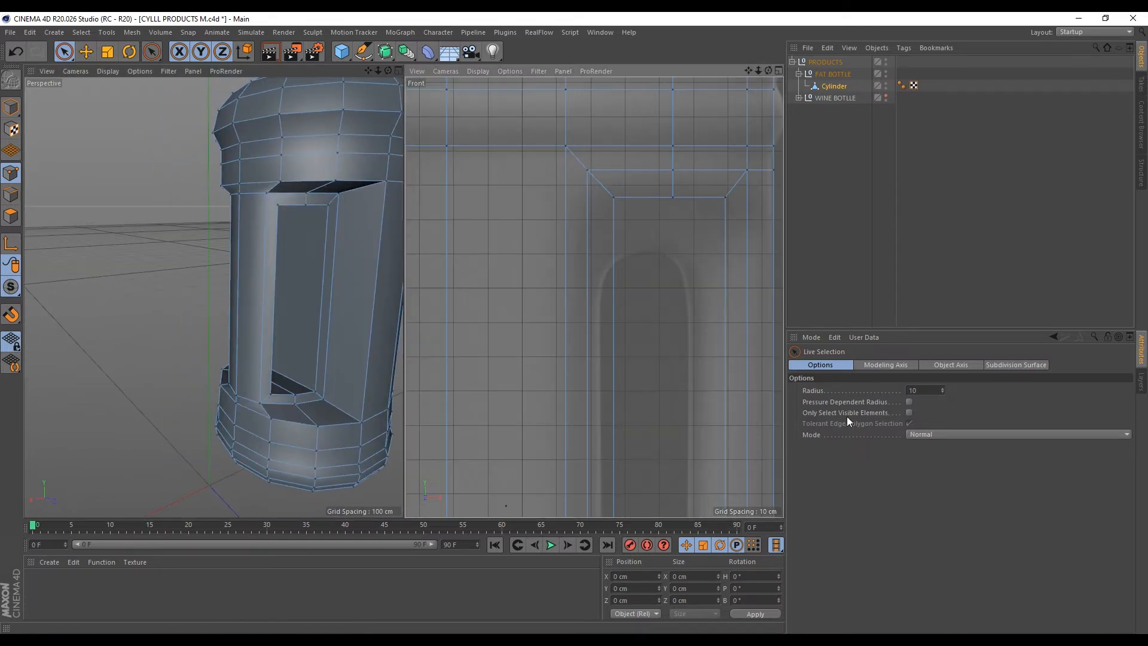
left_click(587, 170)
left_click_drag(334, 198, 203, 211, "alt")
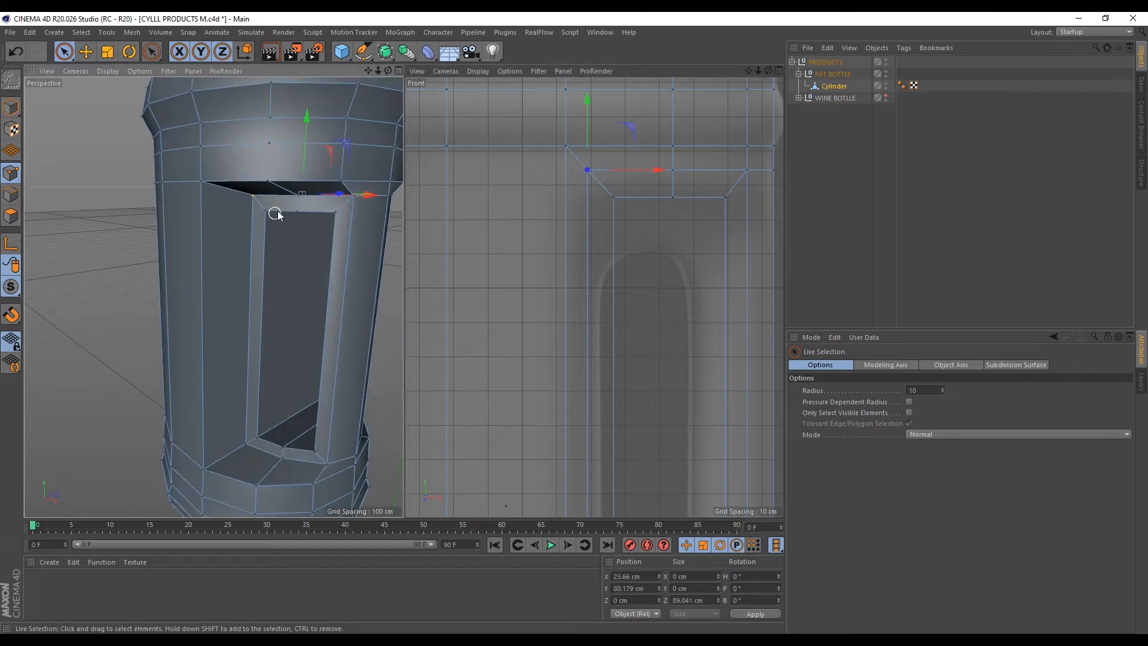
left_click_drag(277, 205, 266, 190, "alt")
left_click(109, 52)
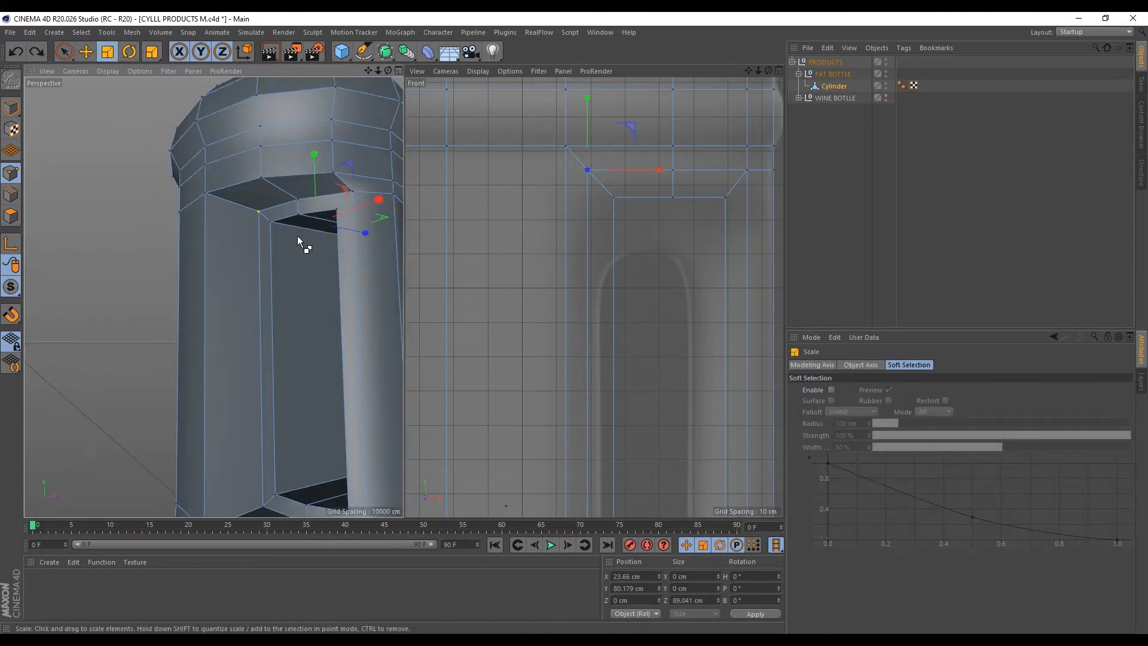
scroll(608, 171, "down", 3)
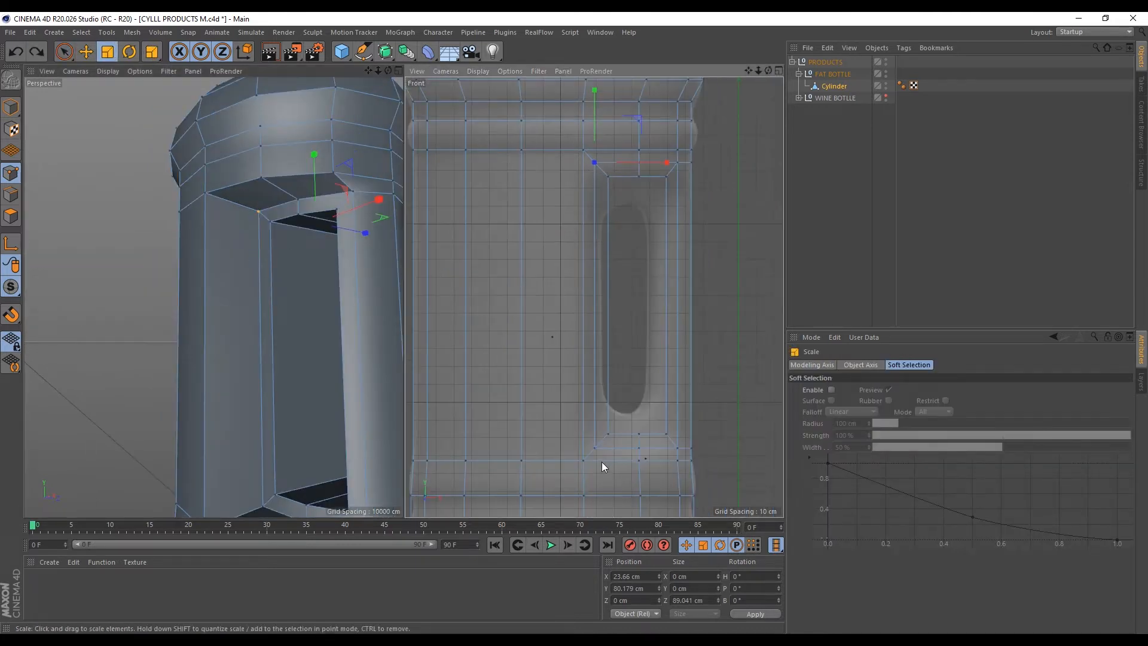
scroll(602, 460, "up", 2)
key("space")
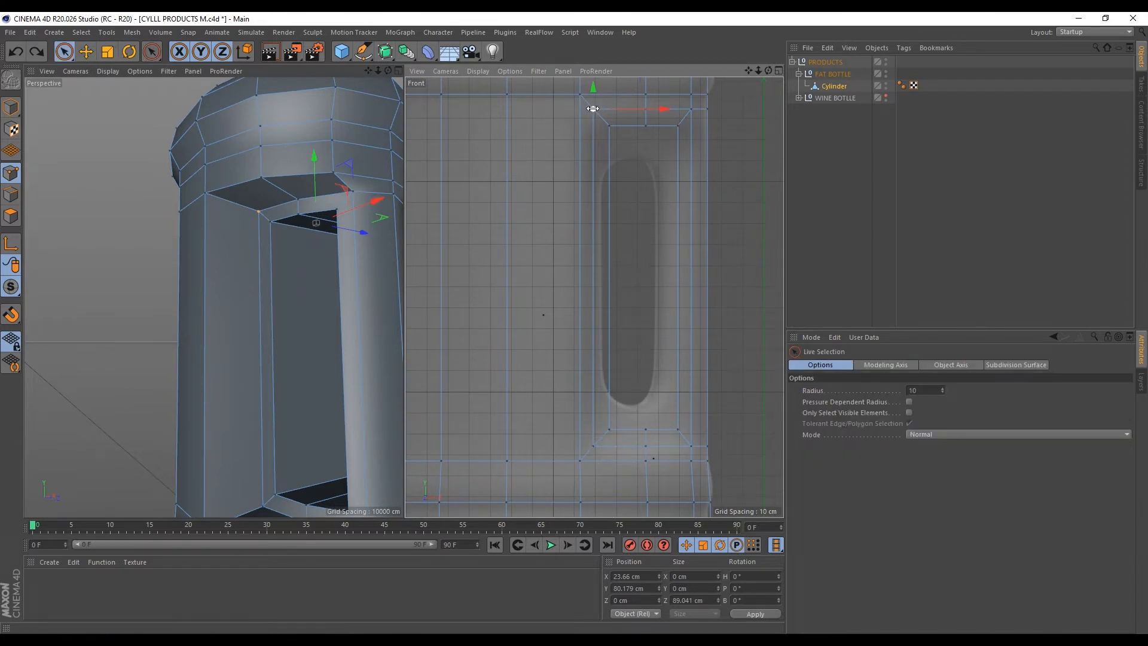
left_click(593, 446, "shift")
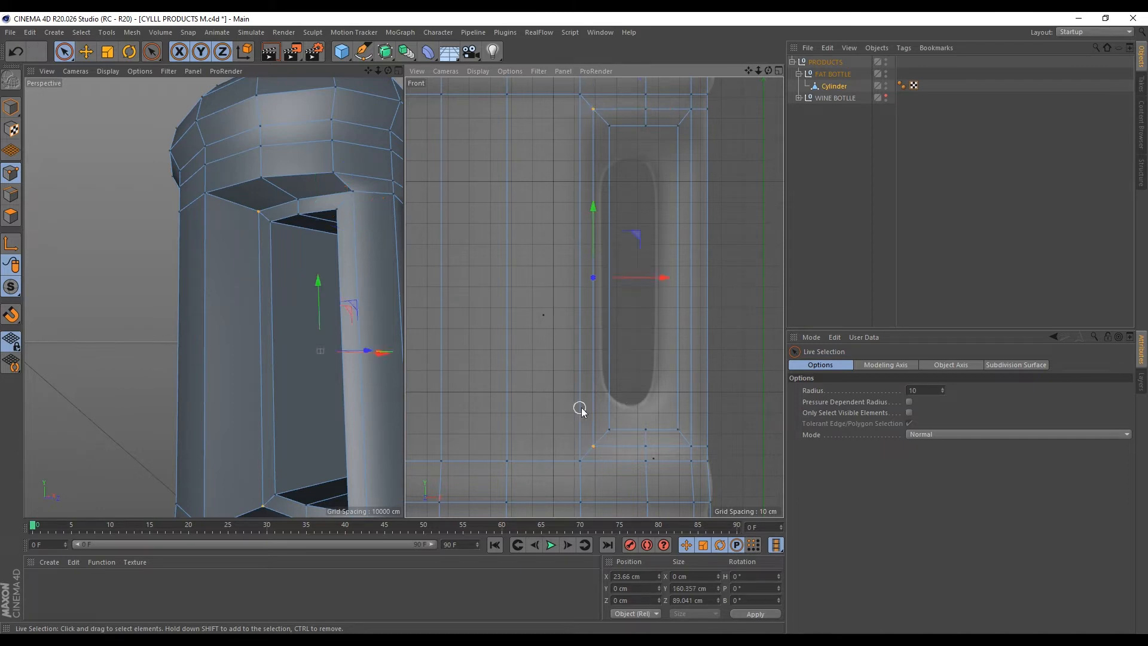
left_click(109, 52)
scroll(286, 393, "down", 3)
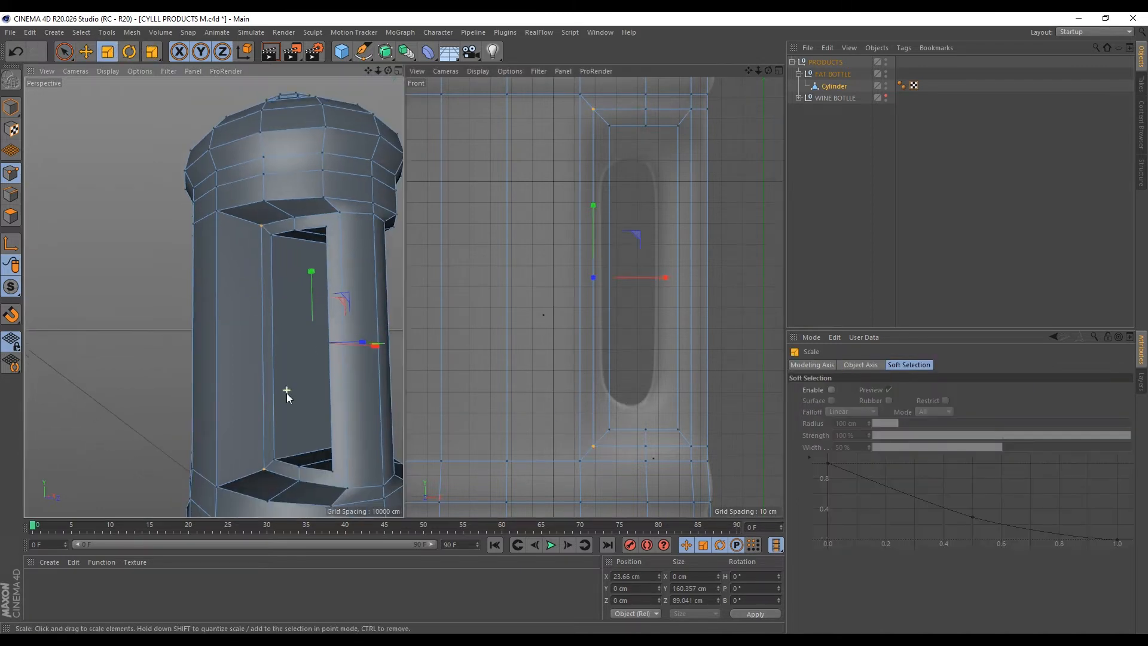
left_click_drag(286, 393, 289, 427, "alt")
left_click_drag(368, 324, 384, 305)
Select the middle points on the recess frame's upper and lower edges and scale them along Z to about 95 cm
left_click_drag(271, 425, 294, 386, "alt")
left_click(297, 221)
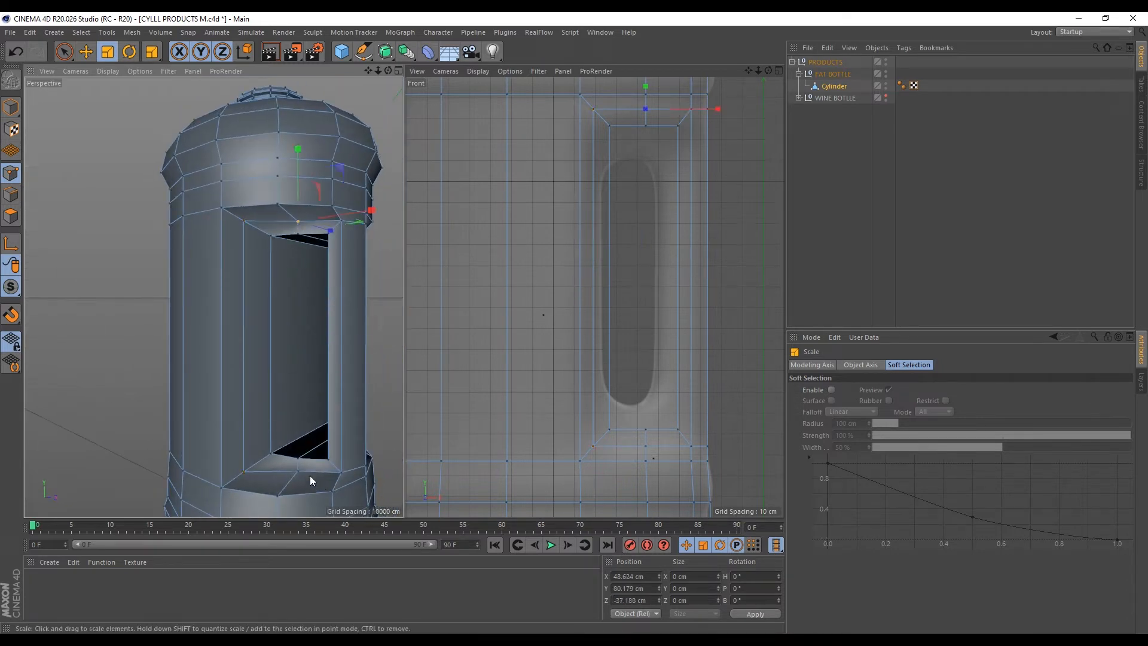
left_click(65, 51)
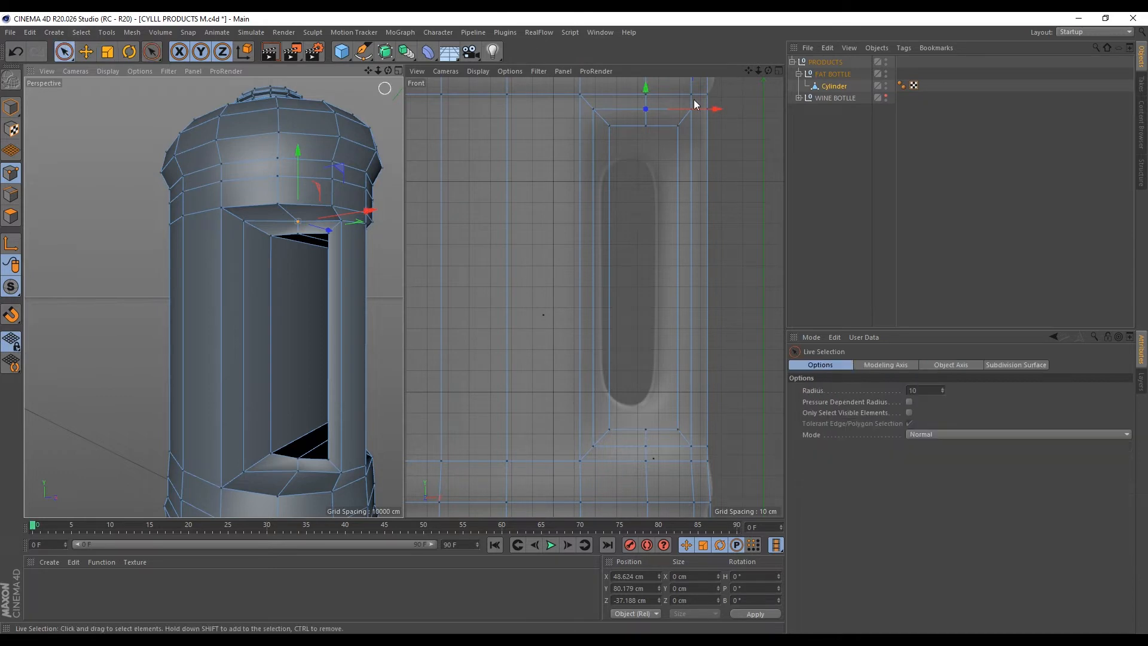
left_click(645, 108)
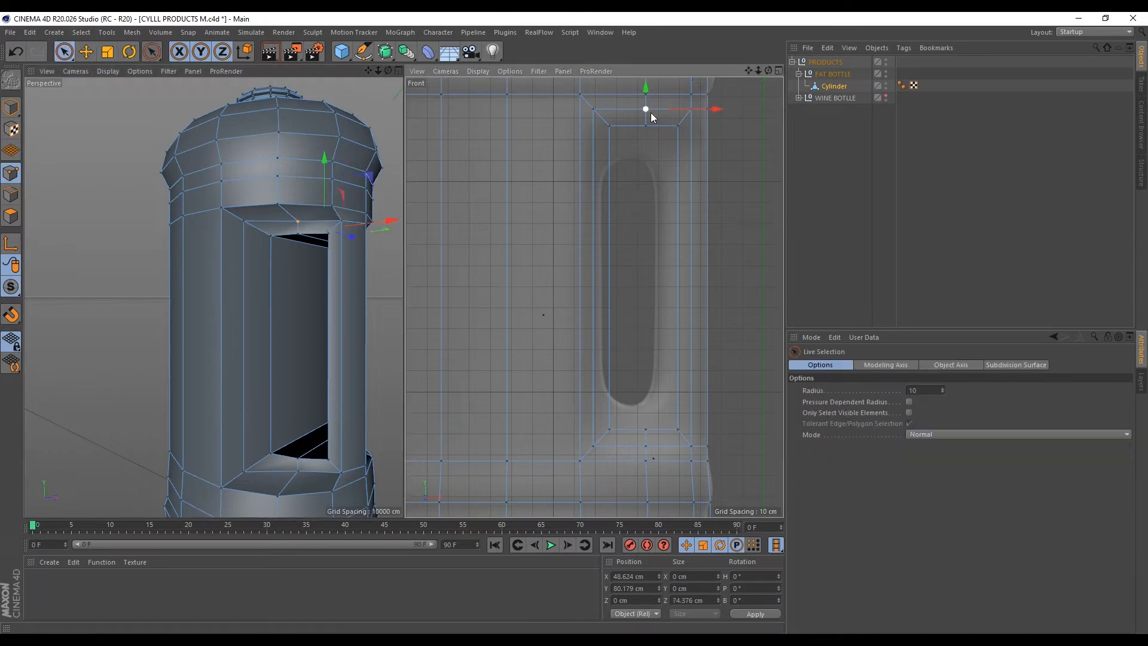
left_click(645, 450, "shift")
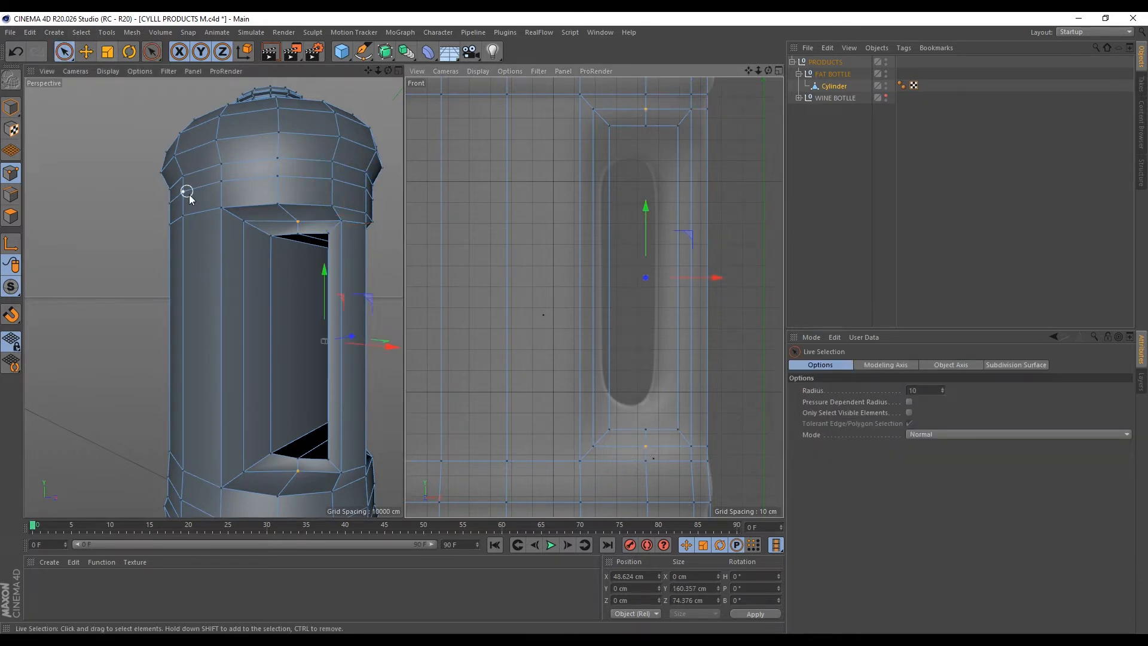
key("t")
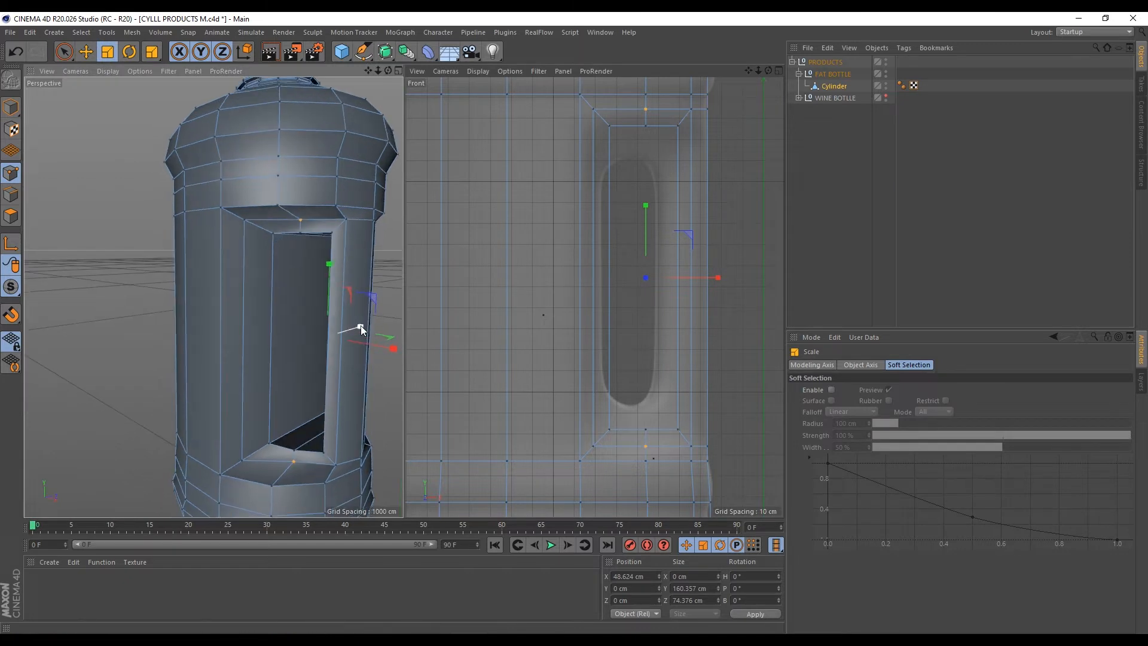
left_click_drag(360, 326, 366, 319)
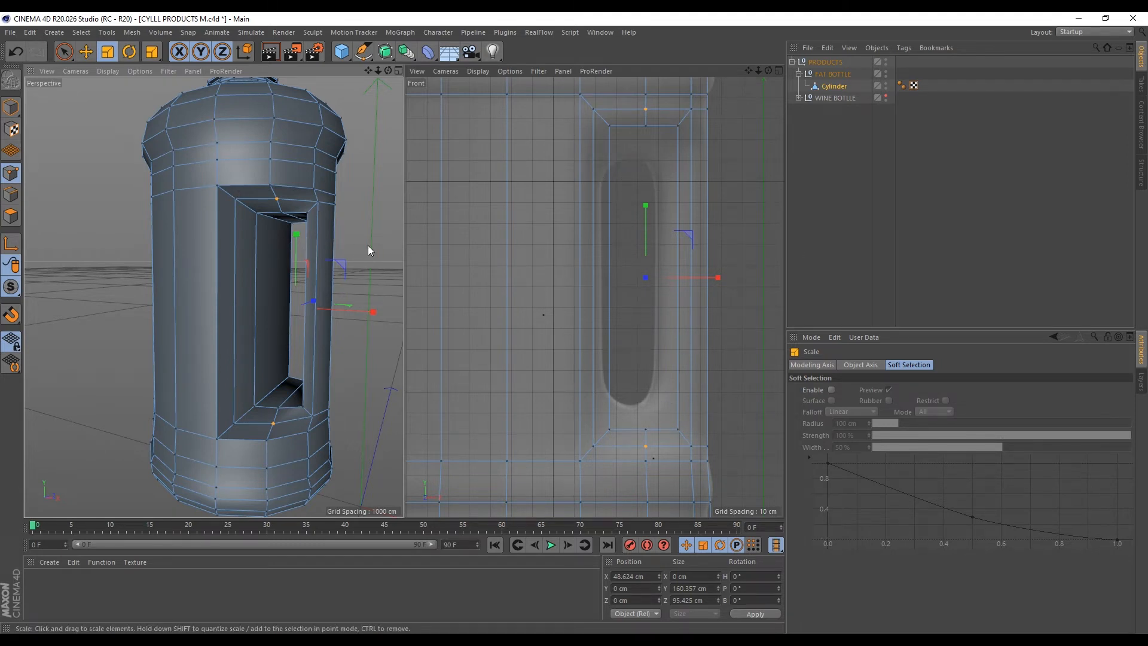
Set the Live Selection radius to 24 and move the opening's three upper point pairs onto the reference slot's rounded upper end
left_click(62, 52)
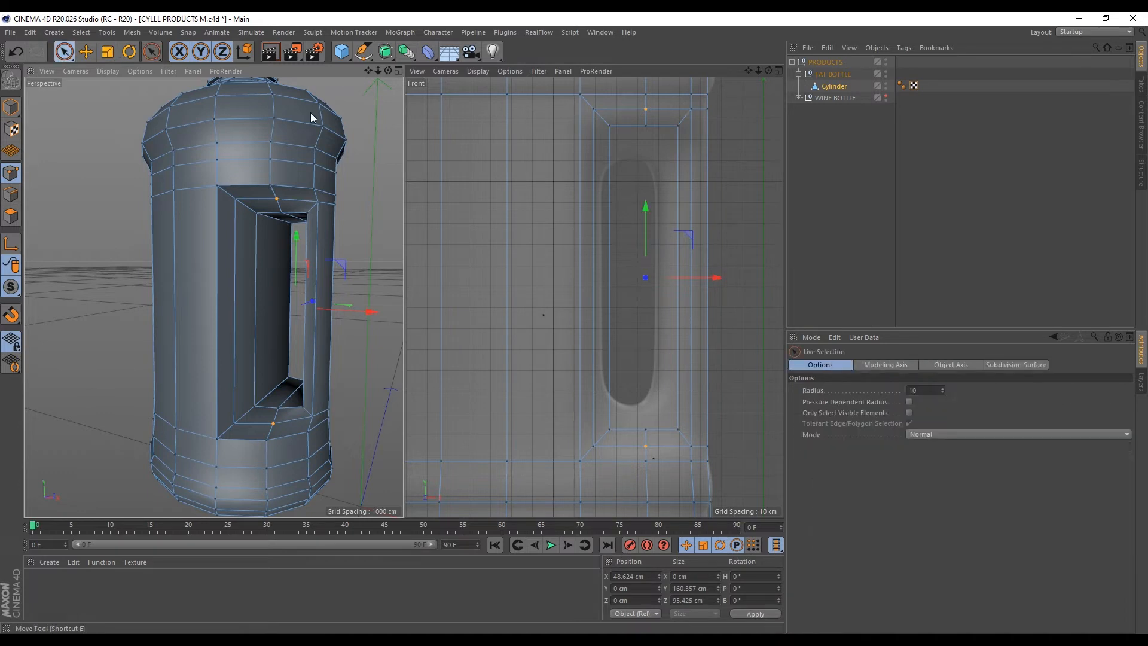
middle_click_drag(625, 150, 626, 151)
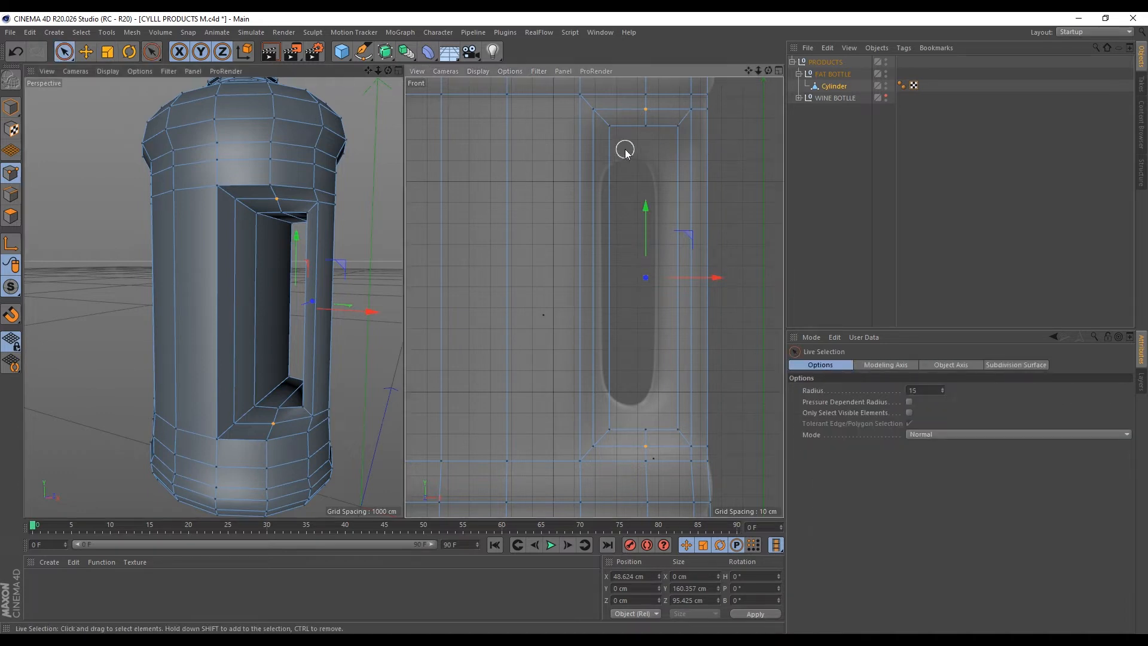
left_click_drag(941, 390, 941, 384)
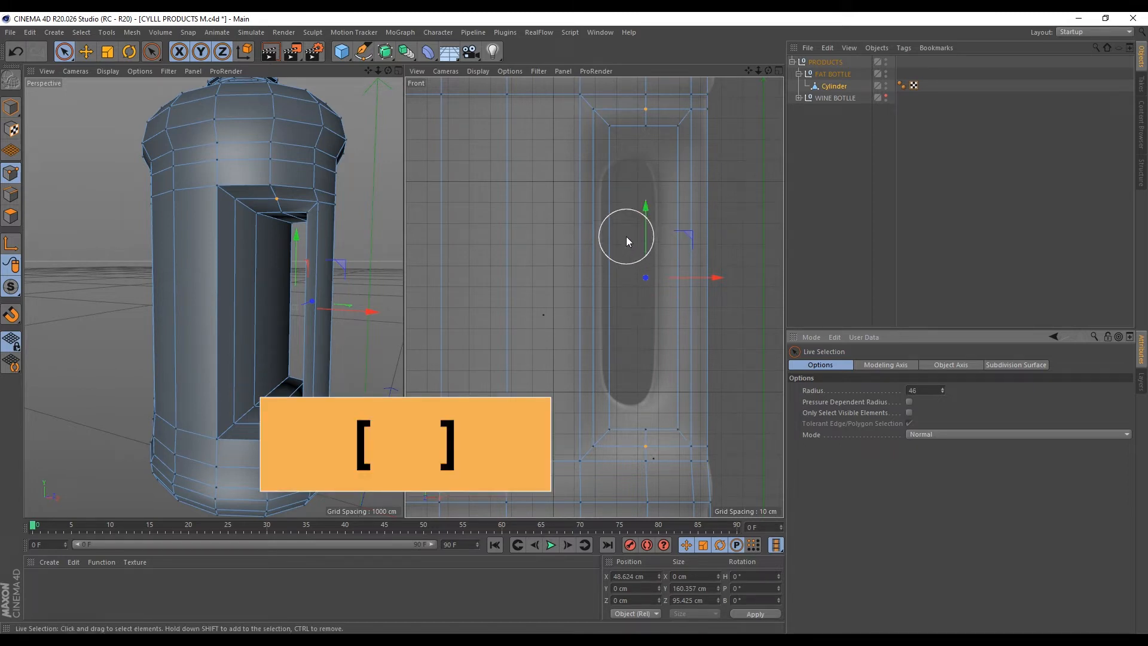
key("bracketleft")
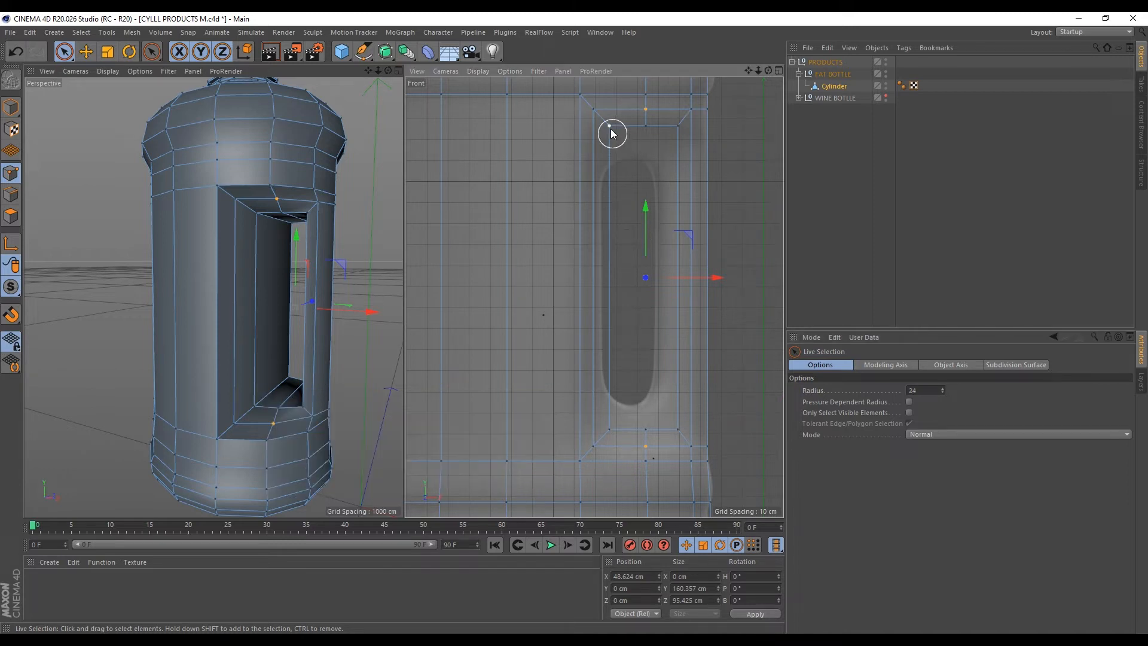
left_click(619, 126)
mouse_move(651, 82)
left_mouse_down()
mouse_move(643, 131)
mouse_move(684, 82)
mouse_move(672, 109)
left_mouse_up()
left_click(611, 183)
left_click_drag(601, 108, 602, 99)
left_click(676, 136)
left_click_drag(677, 125, 657, 163)
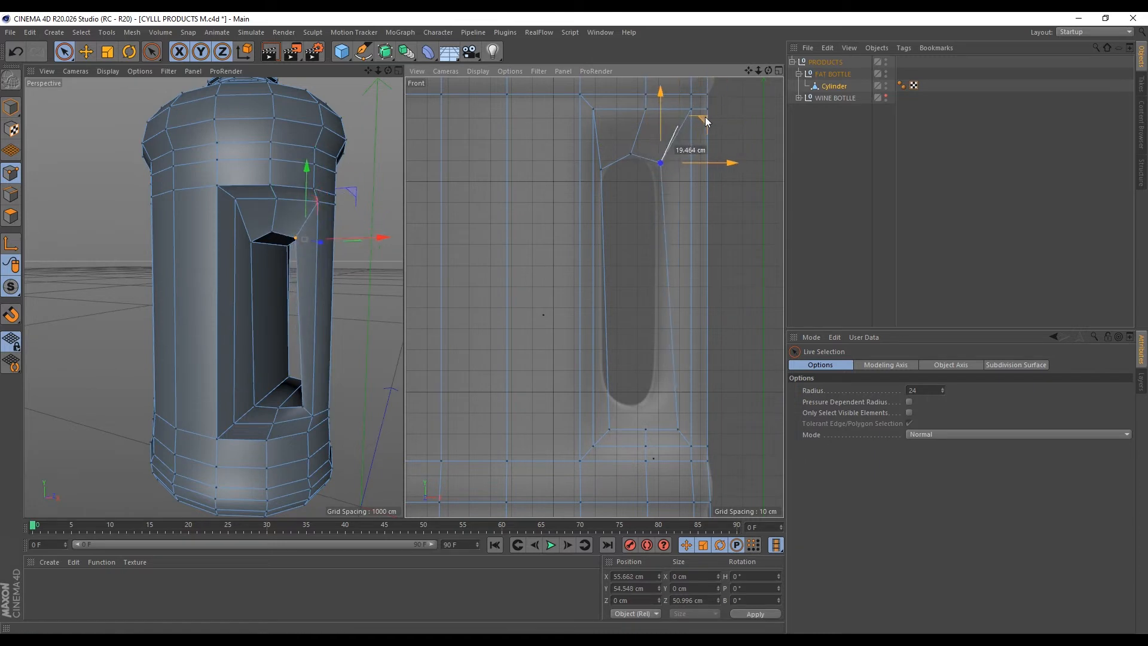
Move the opening's three lower point pairs onto the reference slot's rounded lower end
left_click(676, 421)
left_click_drag(720, 390, 645, 357)
left_click(651, 426)
left_click(610, 428)
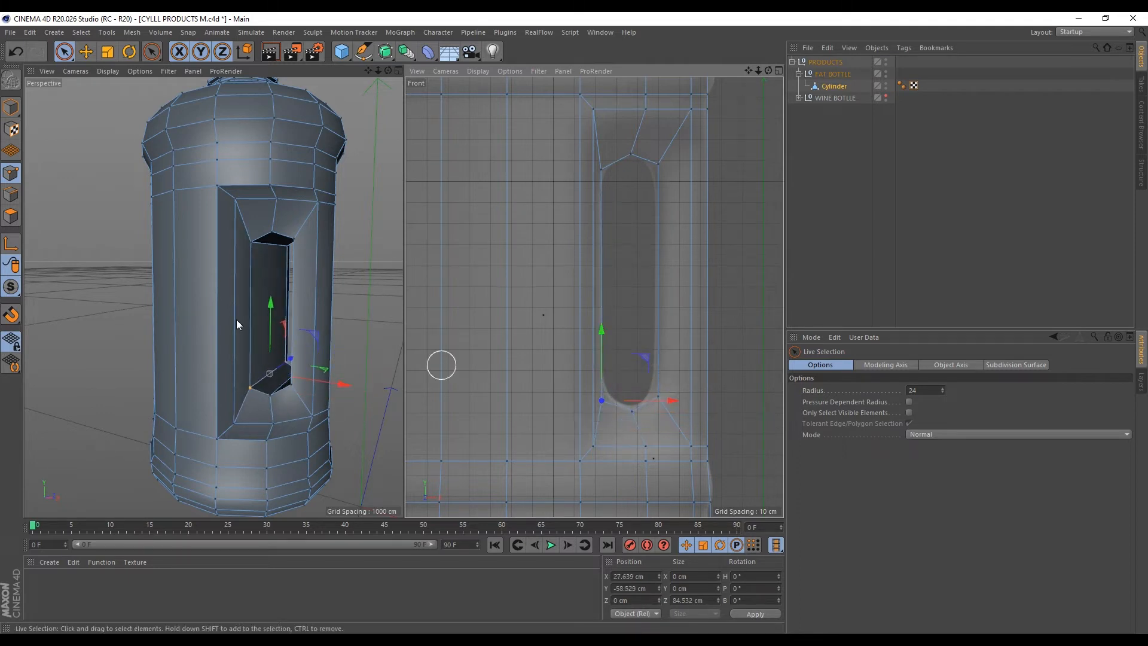
Select the opening's upper and lower points on the outer side and shift them along X to about 56 cm
left_click_drag(236, 321, 268, 311, "alt")
mouse_move(656, 170)
left_mouse_down()
mouse_move(660, 399)
mouse_move(658, 174)
left_mouse_up()
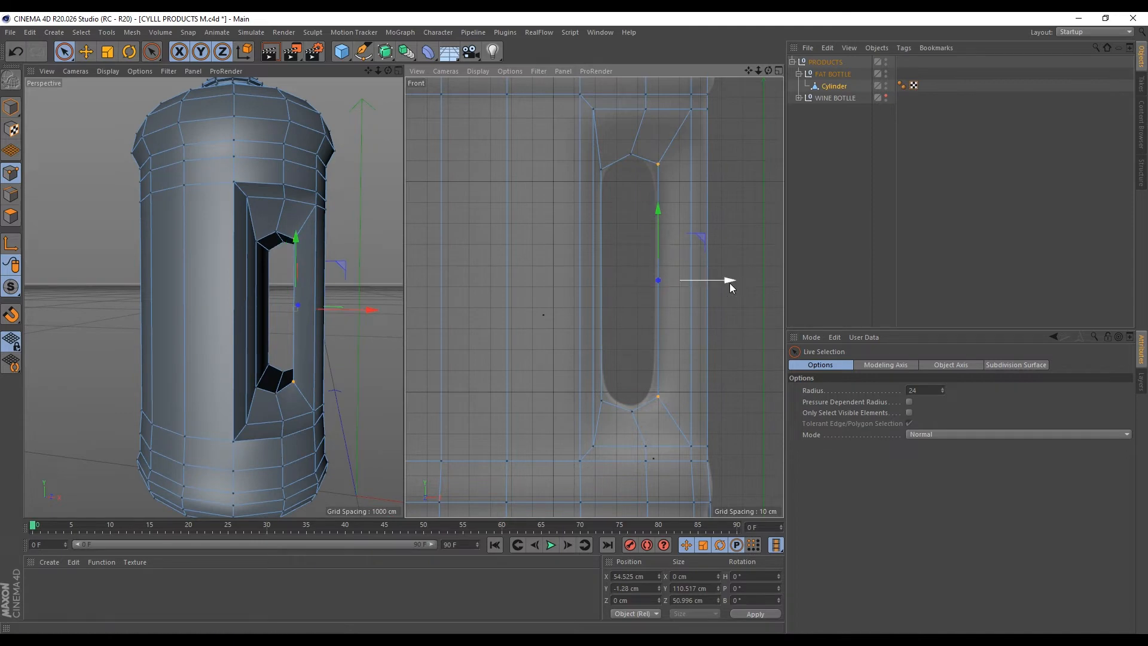
left_click_drag(729, 282, 733, 281)
Add a loop cut around the inner walls of the handle opening at 50% offset
scroll(263, 386, "up", 3)
mouse_move(258, 390)
left_mouse_down("alt")
mouse_move(249, 414)
mouse_move(255, 397)
mouse_move(235, 402)
mouse_move(267, 389)
left_mouse_up("alt")
left_click_drag(230, 218, 259, 373, "alt")
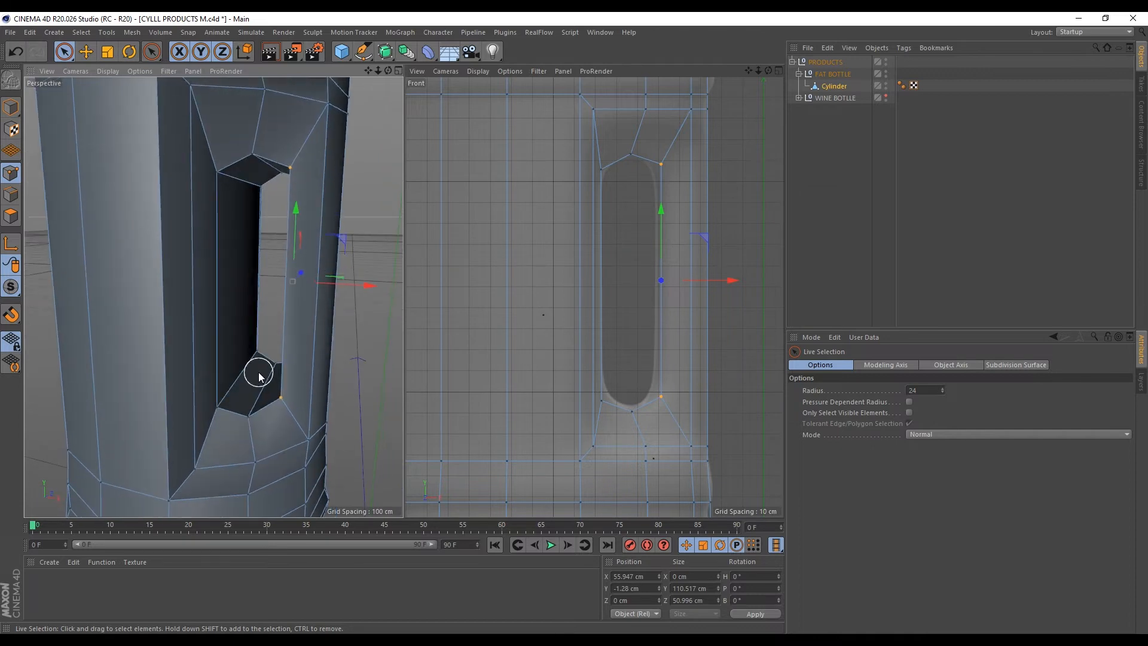
right_click(259, 374)
left_click(281, 497)
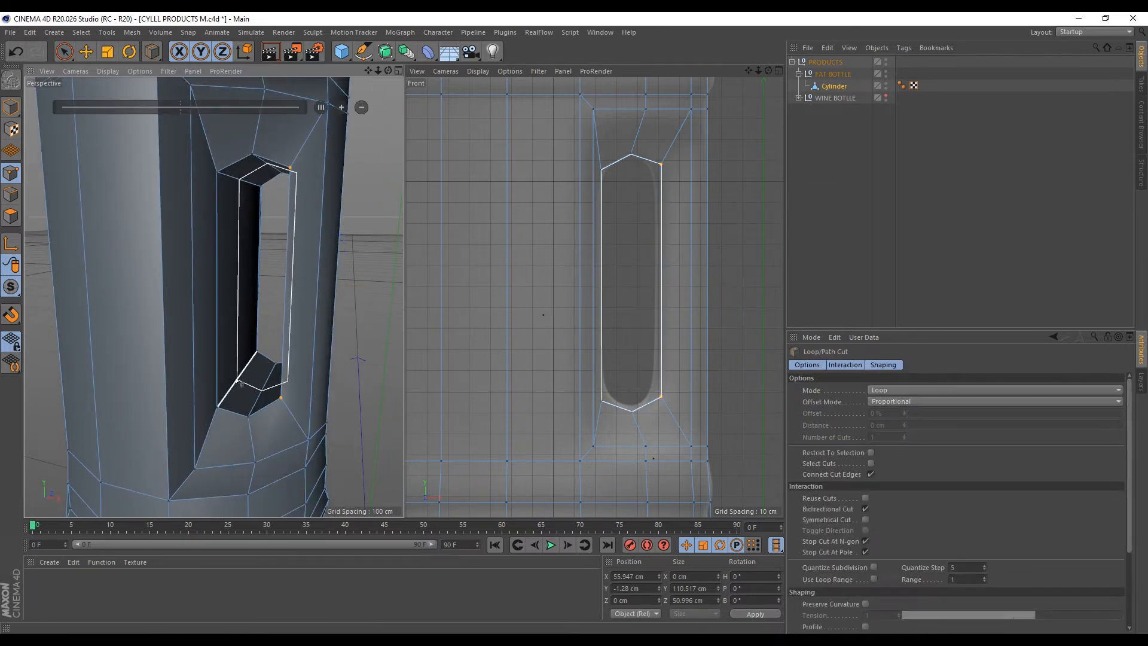
left_click(236, 263)
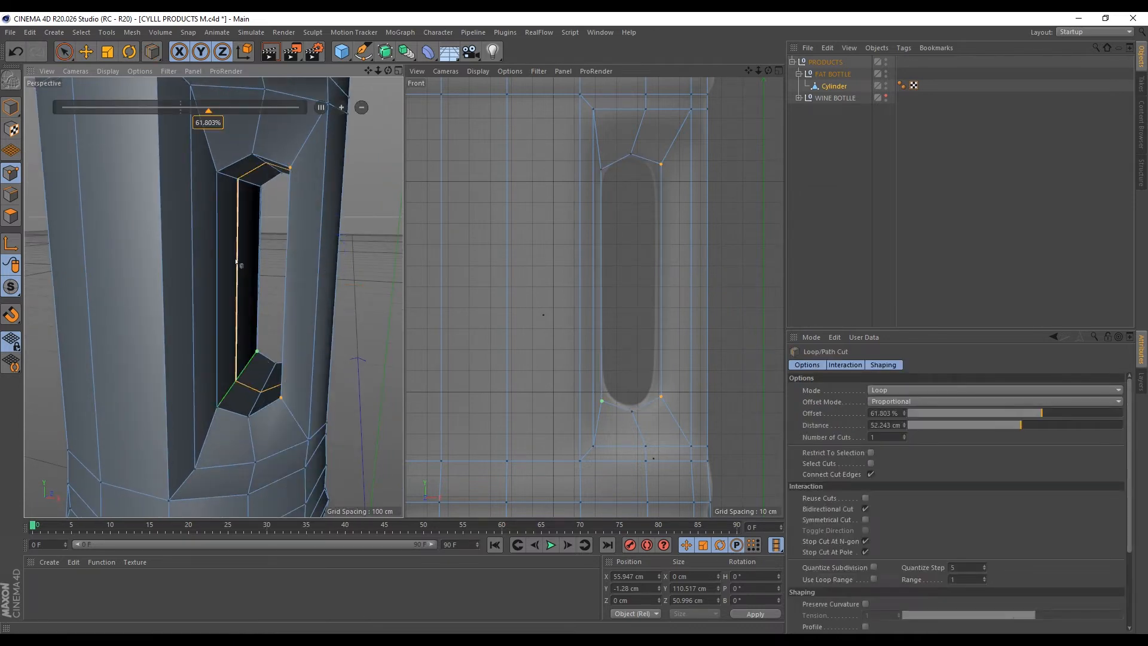
left_click(899, 412)
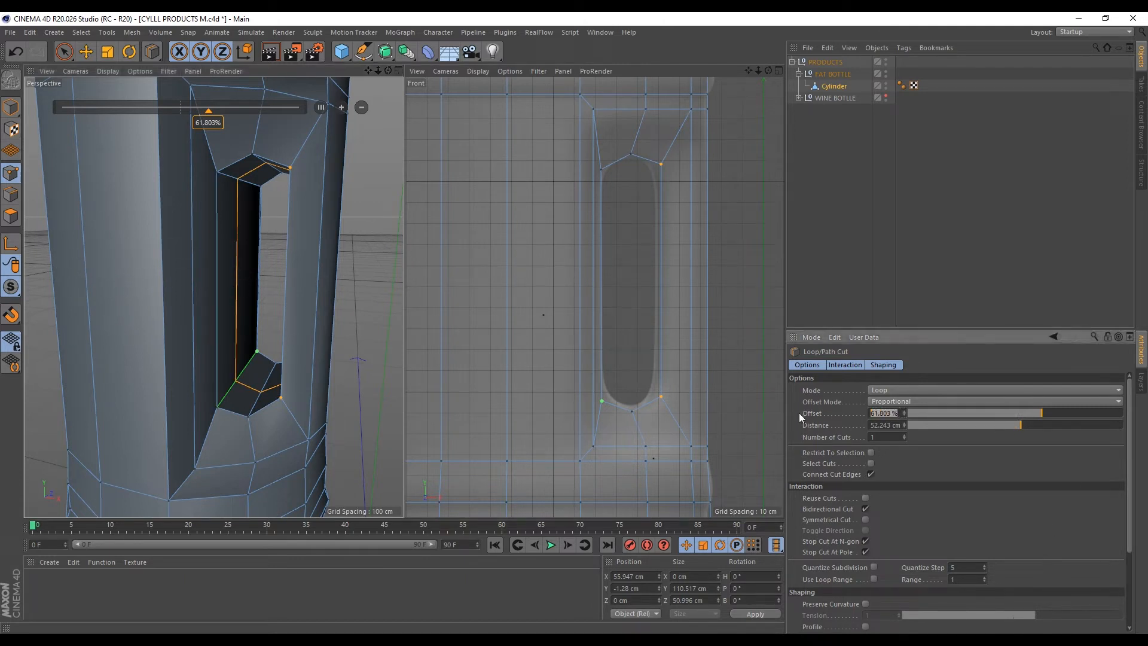
type("50")
key("Return")
scroll(261, 157, "down", 5)
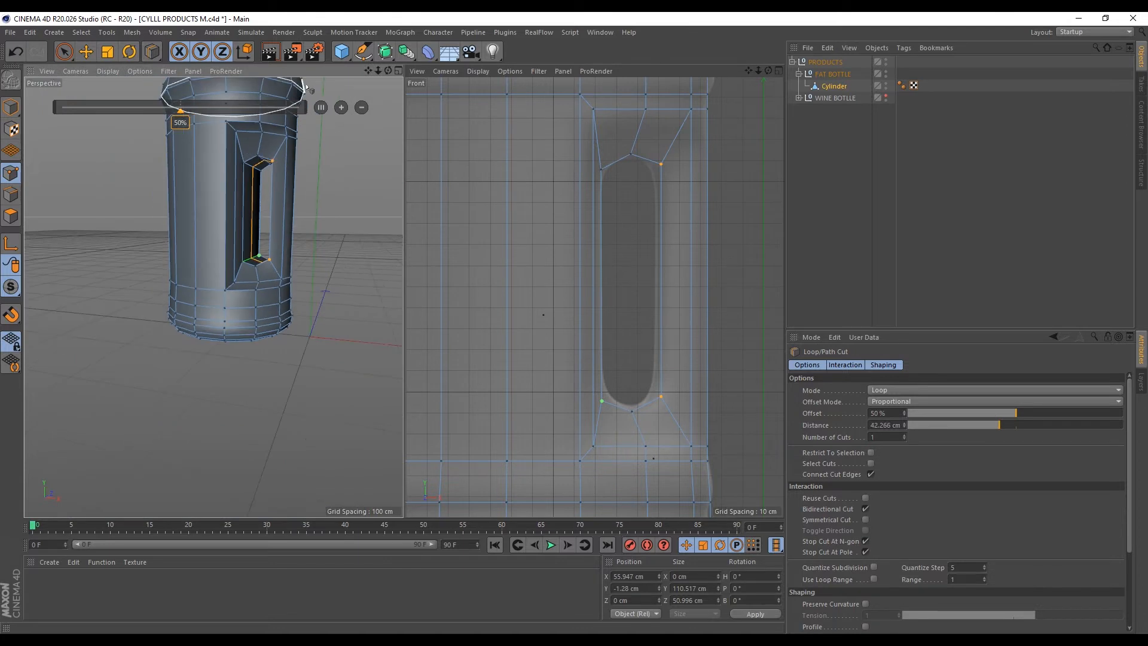
Add horizontal loop cuts near mid-height across the handle's outer grip and around the bottle body, the latter at about 51% offset
scroll(248, 220, "up", 5)
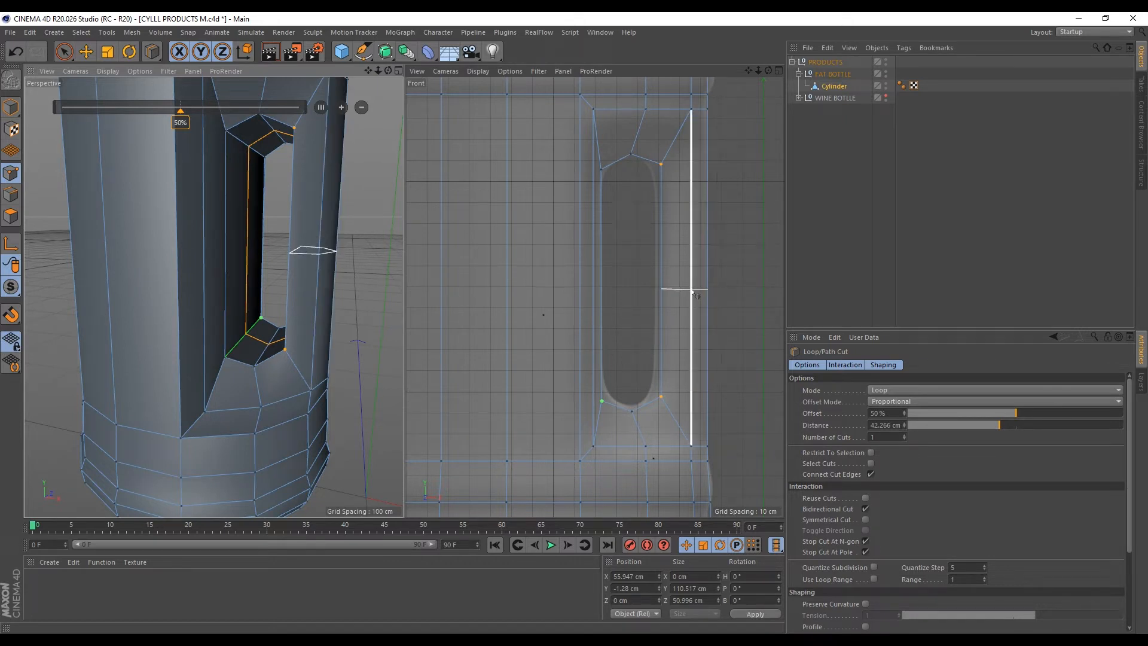
left_click(689, 288)
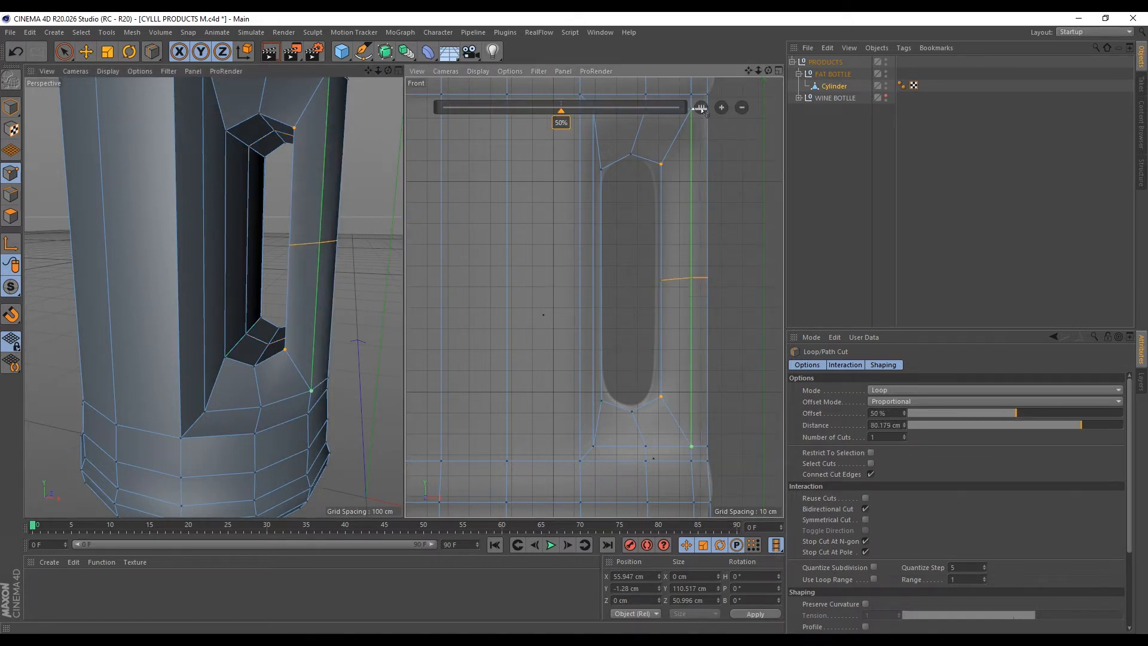
left_click(595, 276)
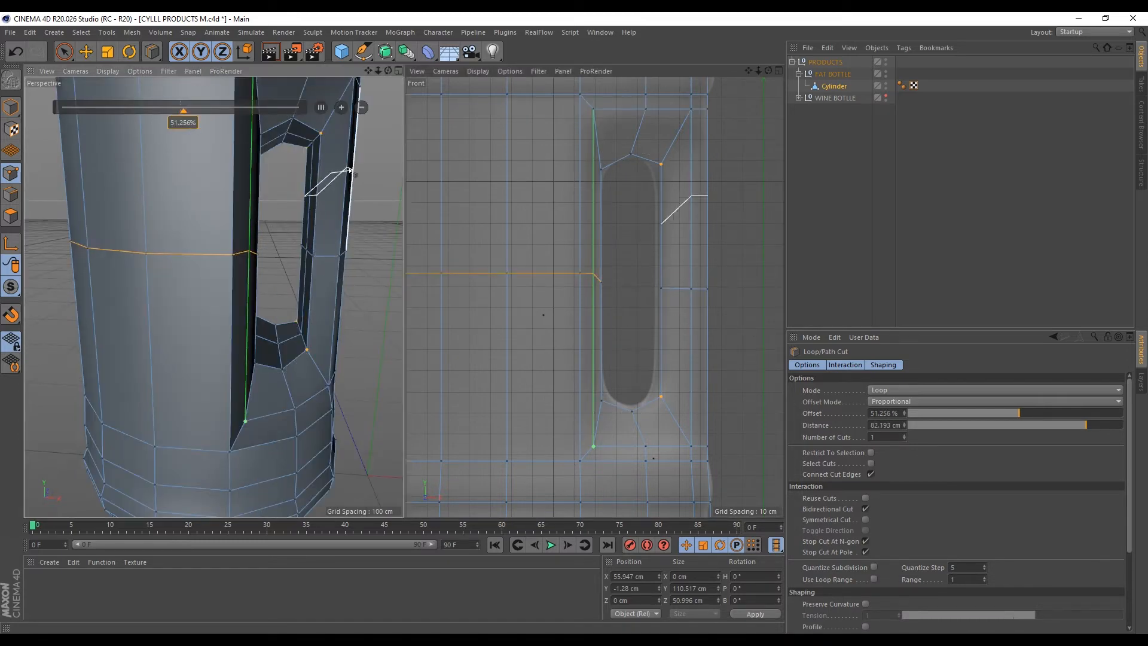
With the Move tool, select the central point on the grip's inner face, at mid-depth and mid-height of the opening
left_click(87, 52)
scroll(313, 148, "up", 2)
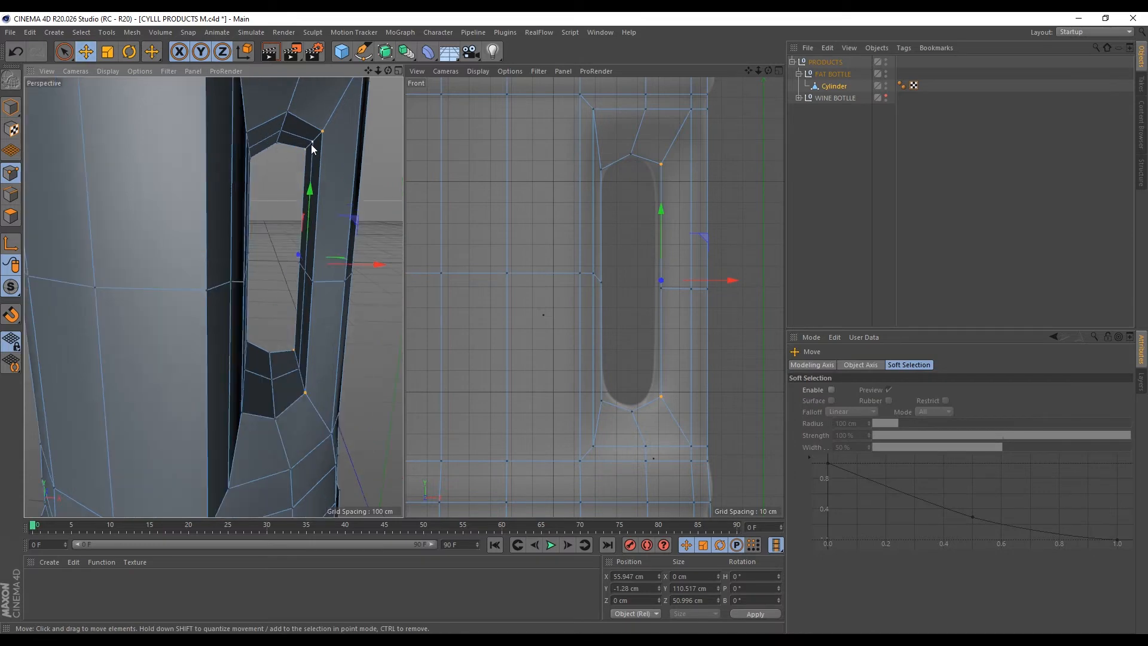
left_click_drag(318, 175, 291, 273, "alt")
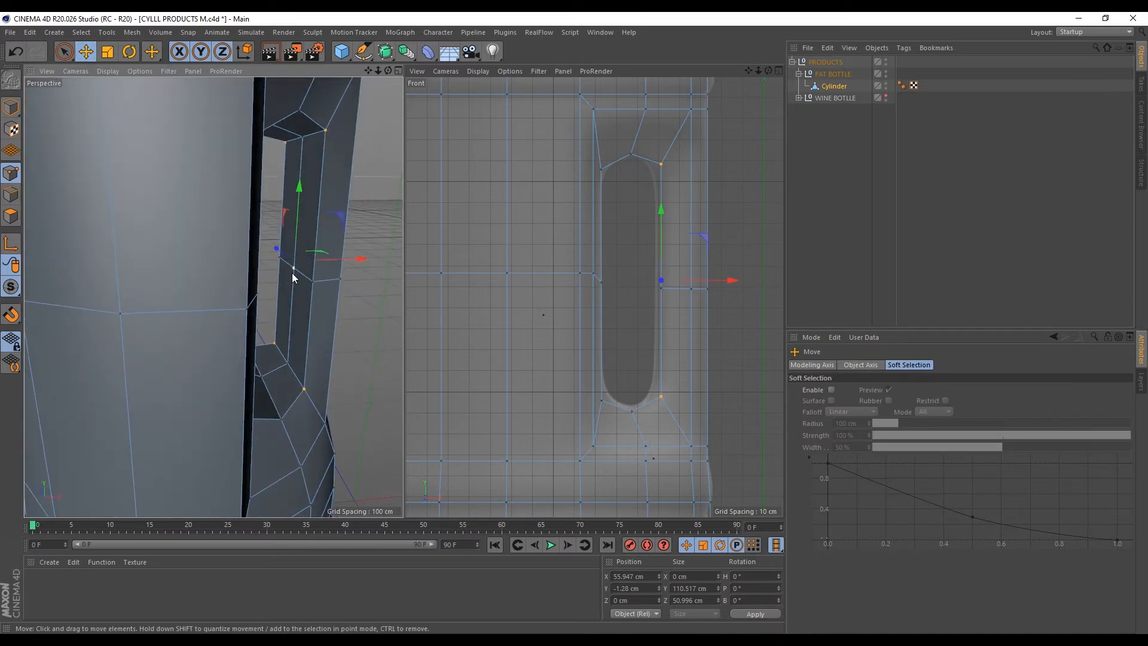
left_click(294, 269)
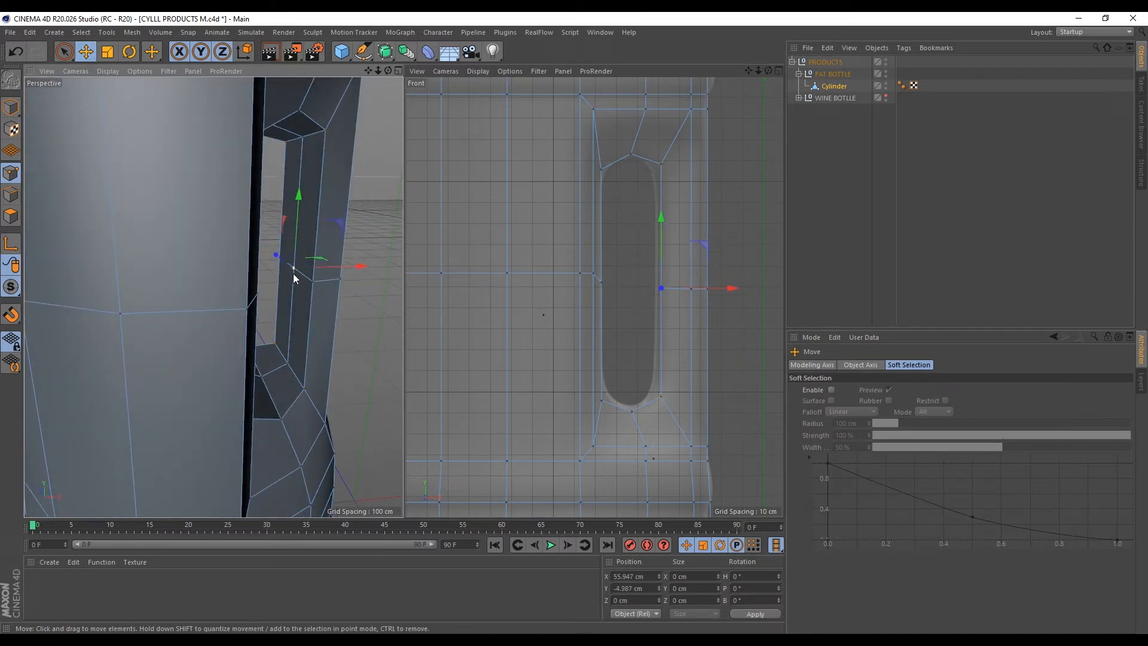
Move the three points on the grip side of the handle opening to about X 51.7 cm and scale them to about 104 cm tall
left_click(300, 135, "shift")
left_click_drag(733, 279, 724, 281)
key("t")
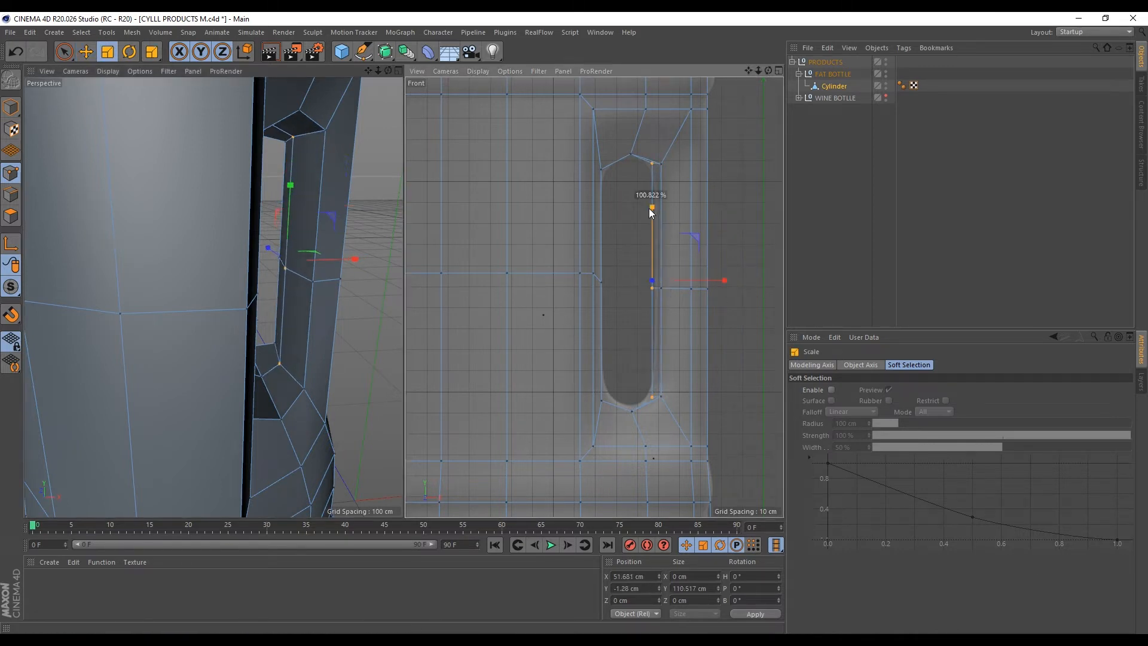
left_click_drag(648, 208, 648, 211)
left_click_drag(277, 263, 213, 257, "alt")
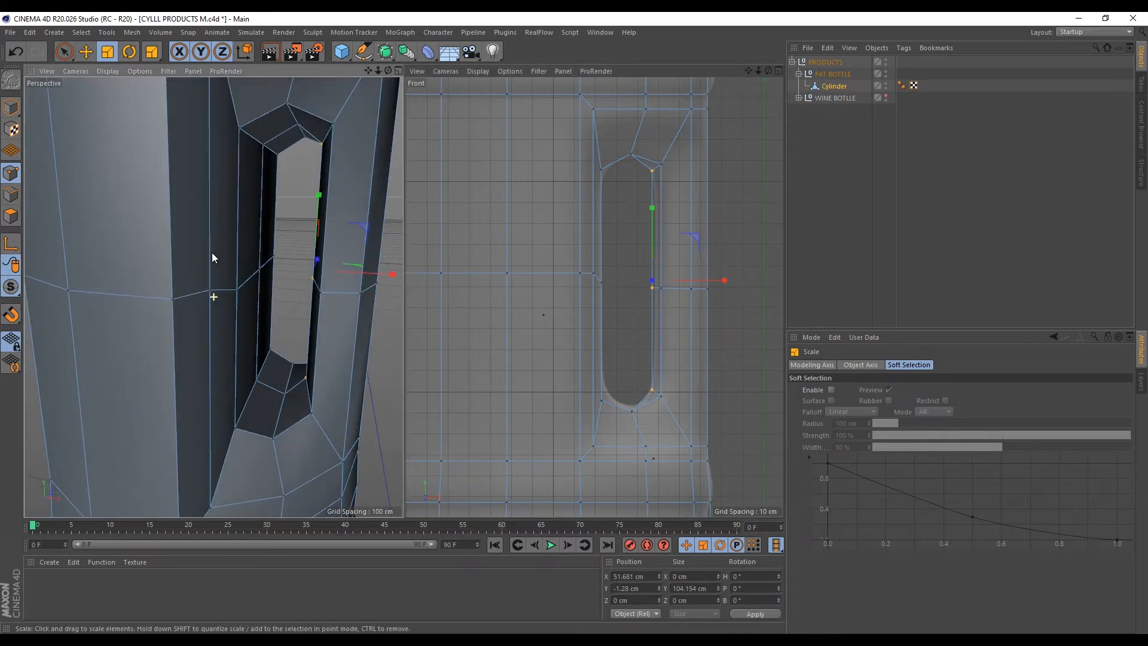
Move the three points on the body side of the handle opening to about X 28.9 cm and scale them to about 106 cm tall
left_click(258, 379)
left_click(260, 269, "shift")
left_click(263, 144, "shift")
key("e")
left_click_drag(672, 281, 676, 282)
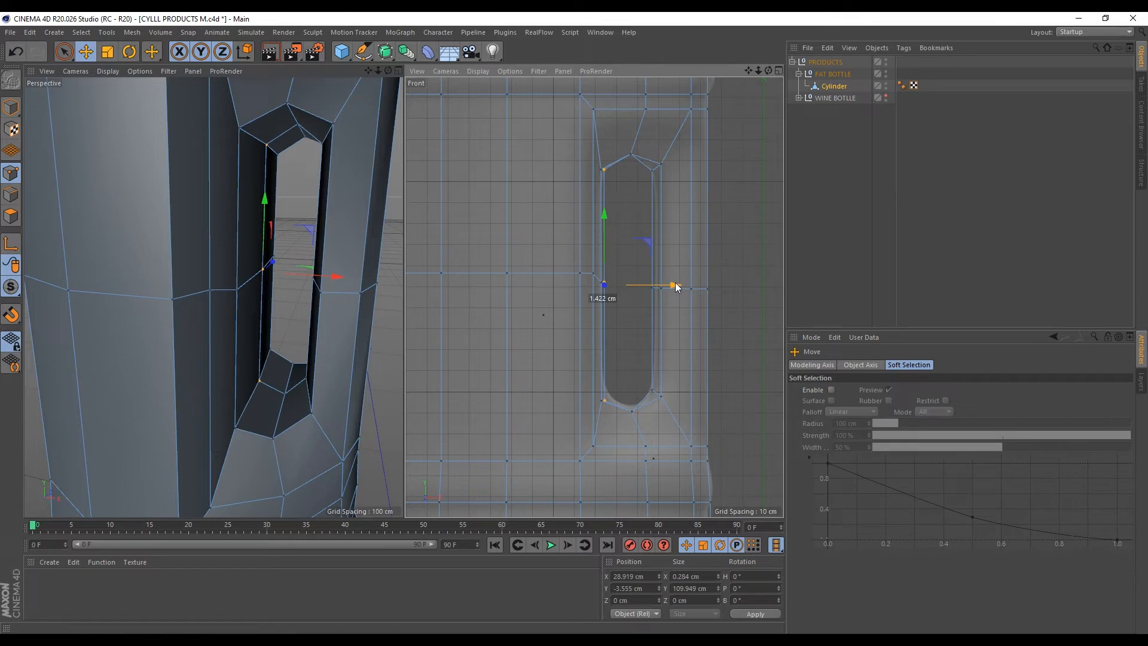
key("t")
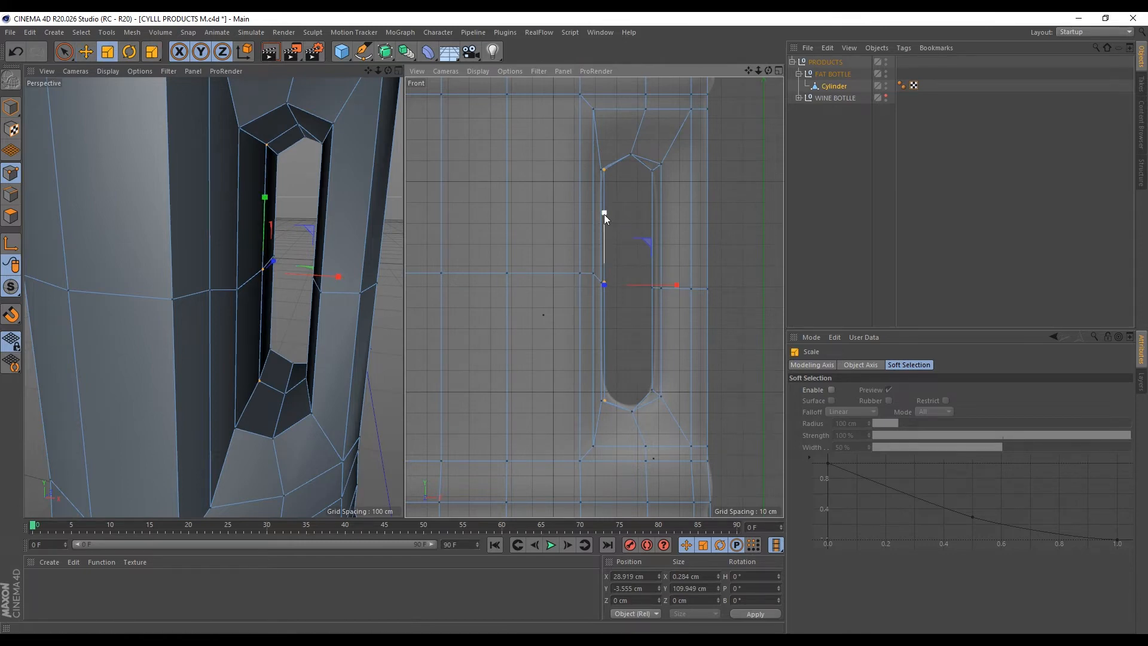
left_click_drag(604, 214, 600, 217)
scroll(213, 296, "down", 5)
left_click_drag(213, 297, 255, 256, "alt")
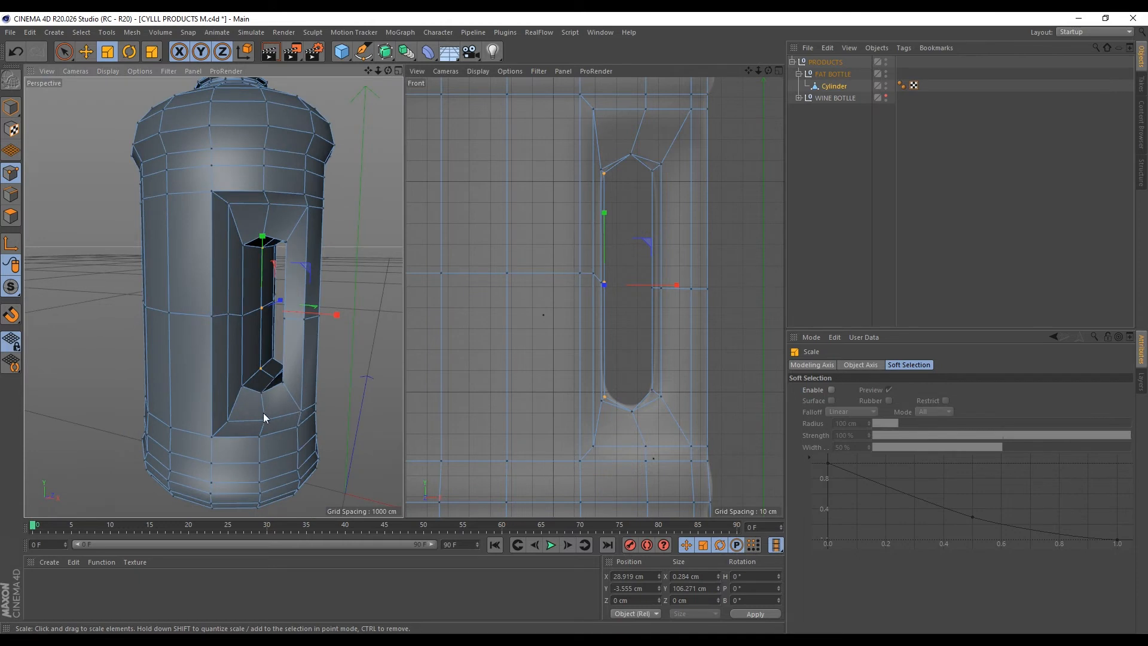
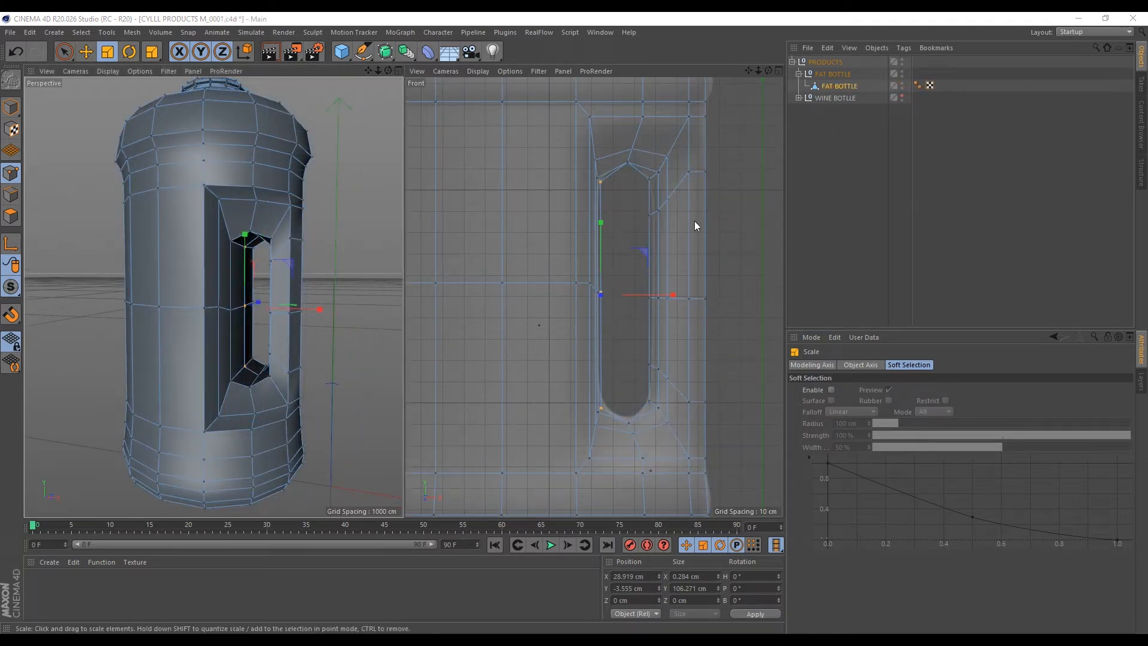
Add a Subdivision Surface as parent of the bottle mesh, keeping the mesh selected for editing
left_click(831, 85)
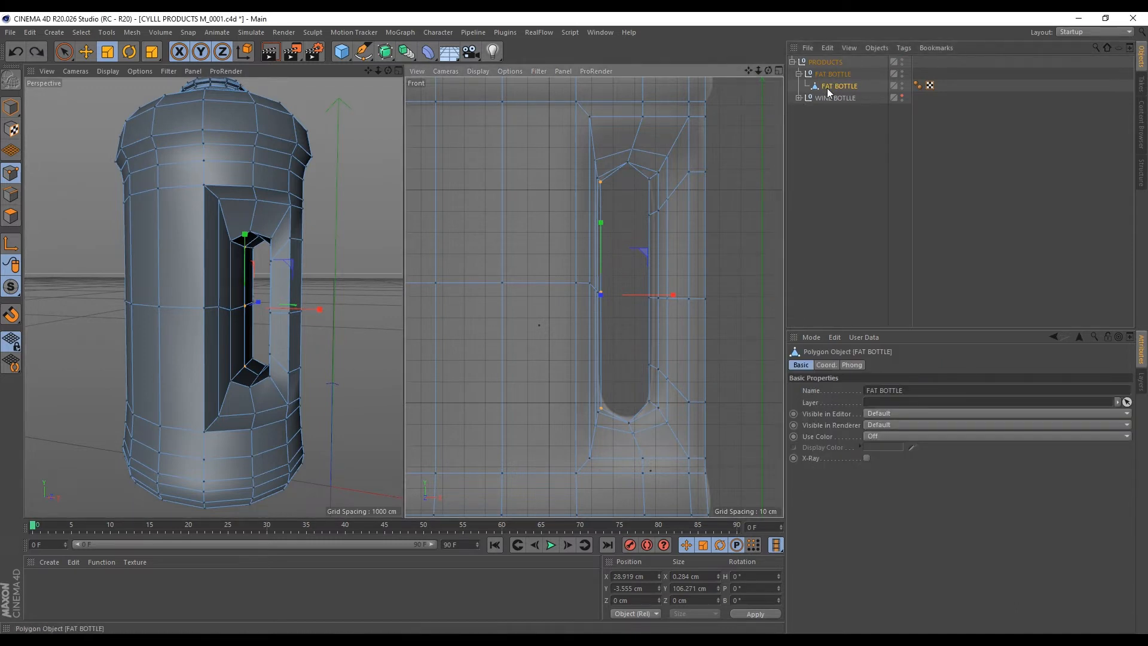
left_click(384, 51)
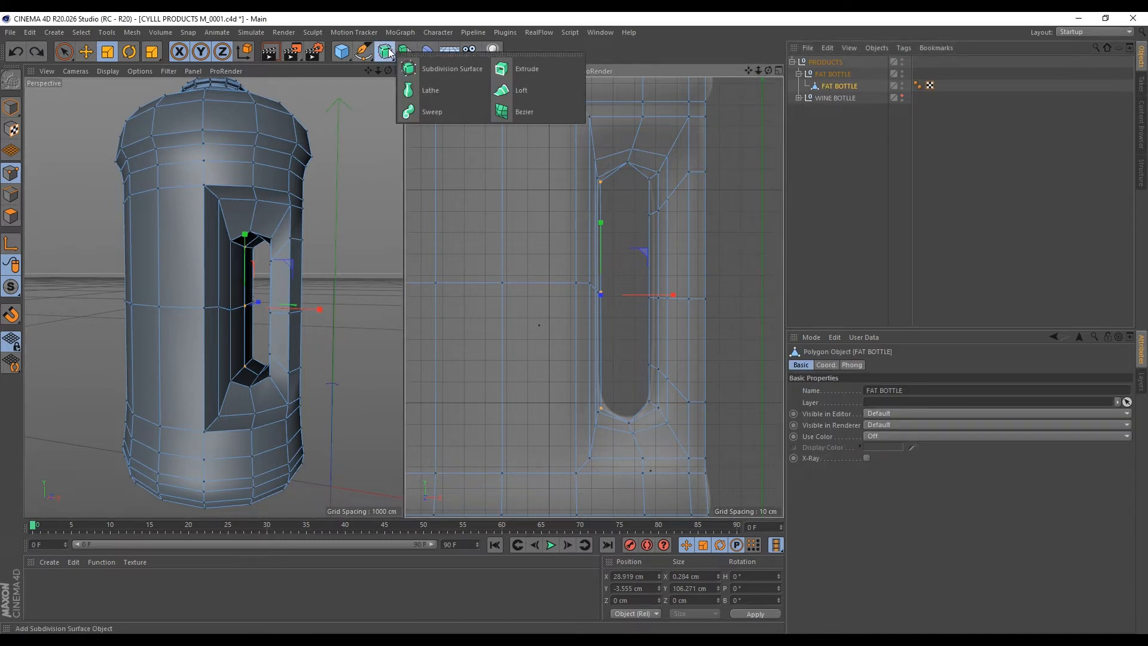
left_click(441, 70)
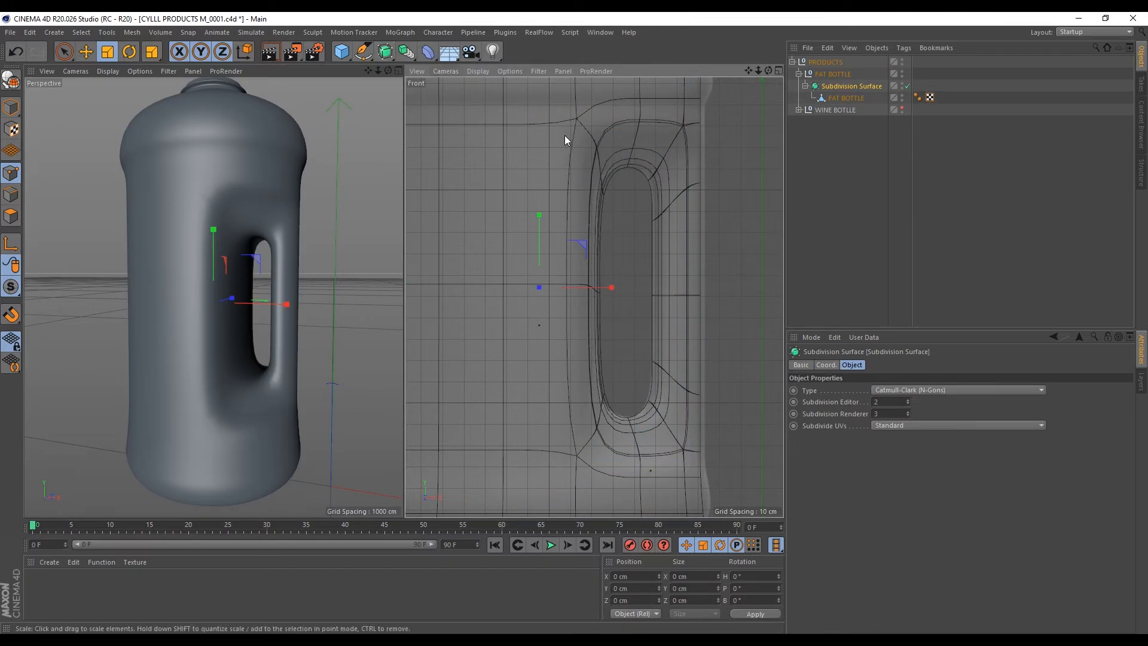
left_click(839, 99)
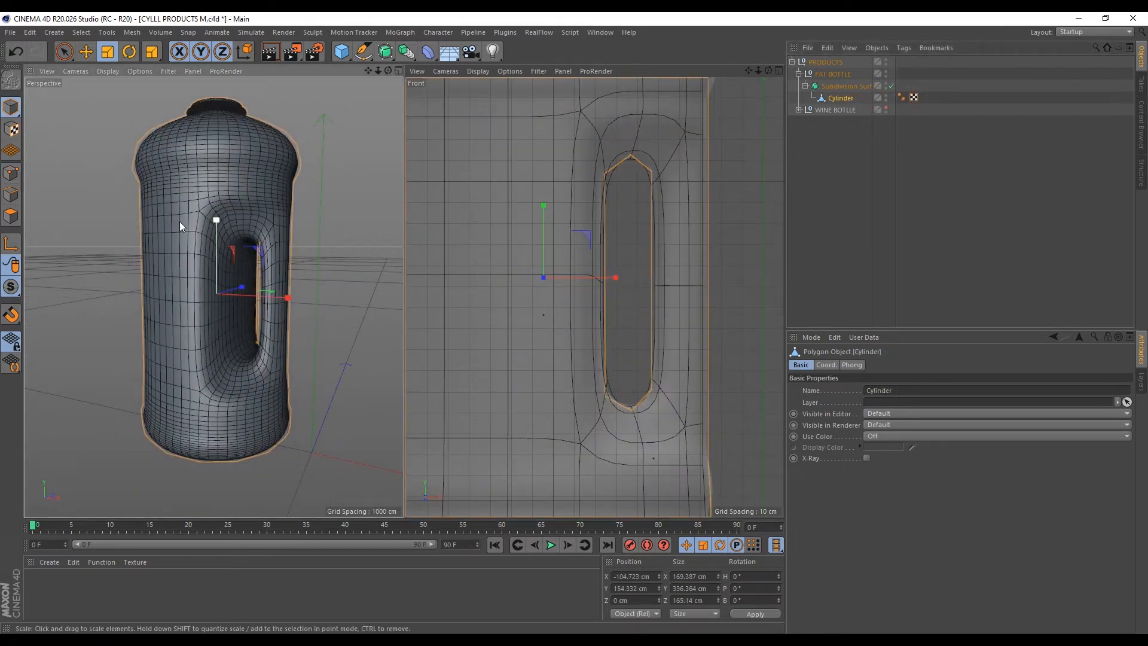
Deselect the bottle and display the perspective view in Gouraud Shading without lines
left_click_drag(204, 291, 254, 284, "alt")
left_click(345, 246)
left_click(86, 52)
left_click(108, 71)
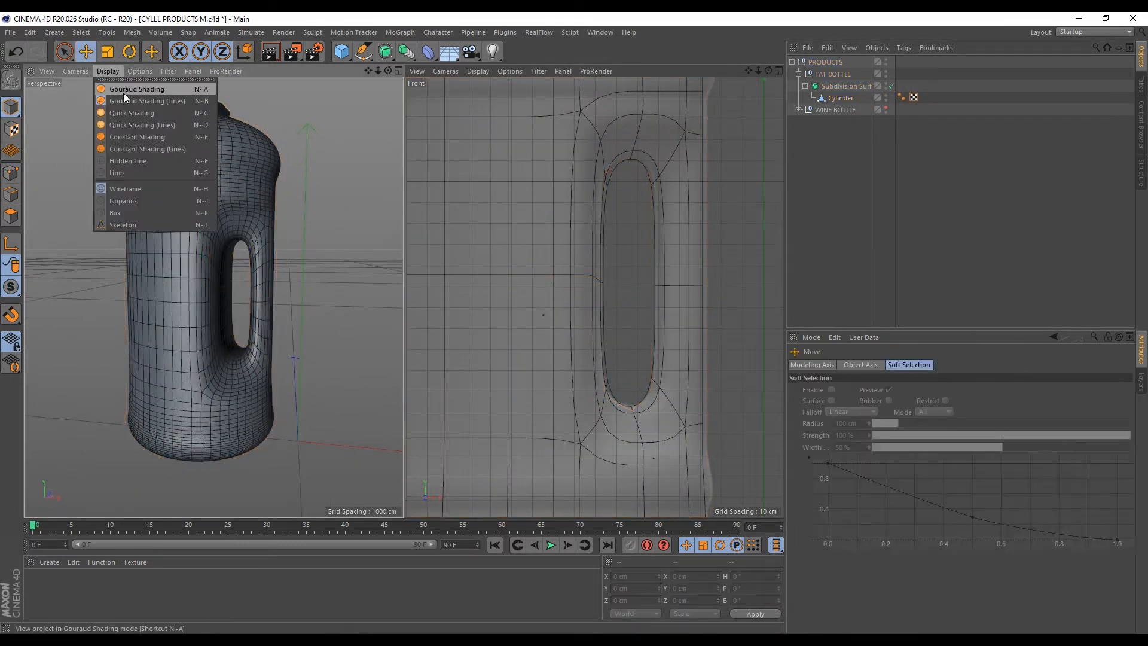
left_click(123, 90)
left_click_drag(208, 221, 345, 278, "alt")
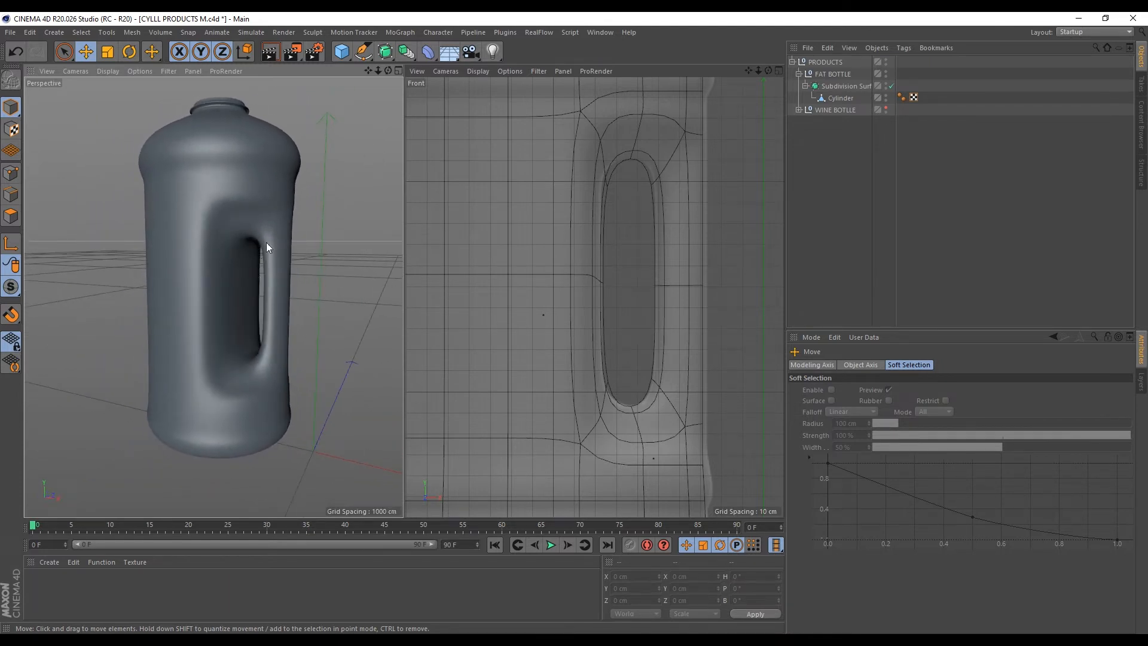
Cut an edge loop around the handle recess's outer rim at about 37.6% offset and disable the Subdivision Surface
left_click(840, 98)
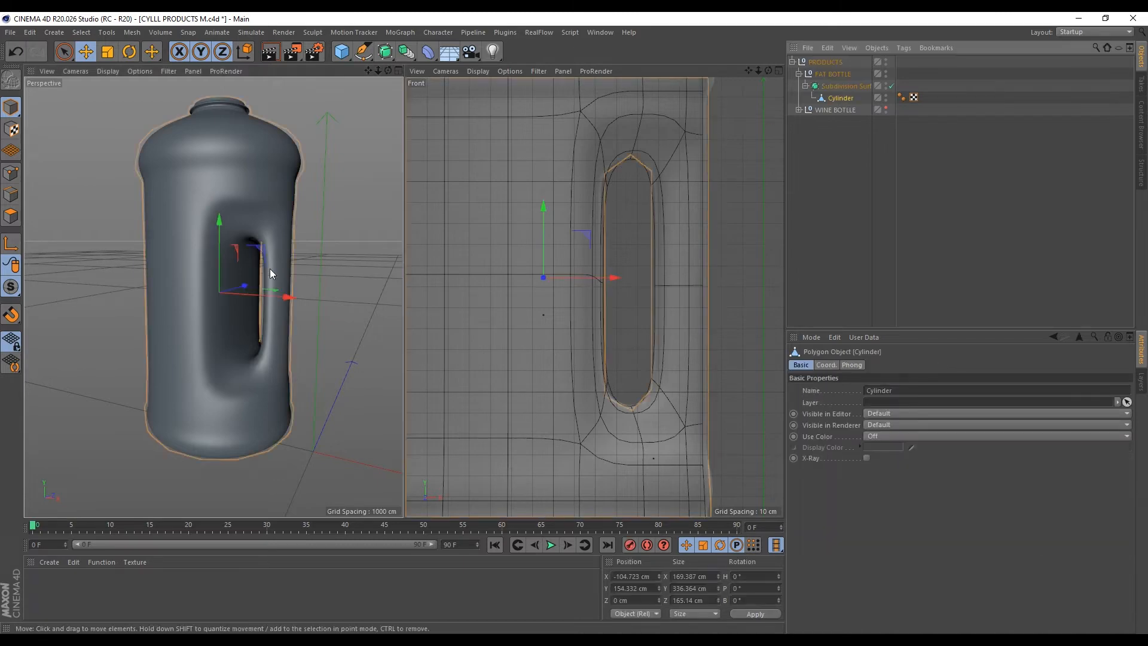
scroll(154, 229, "up", 2)
left_click(10, 196)
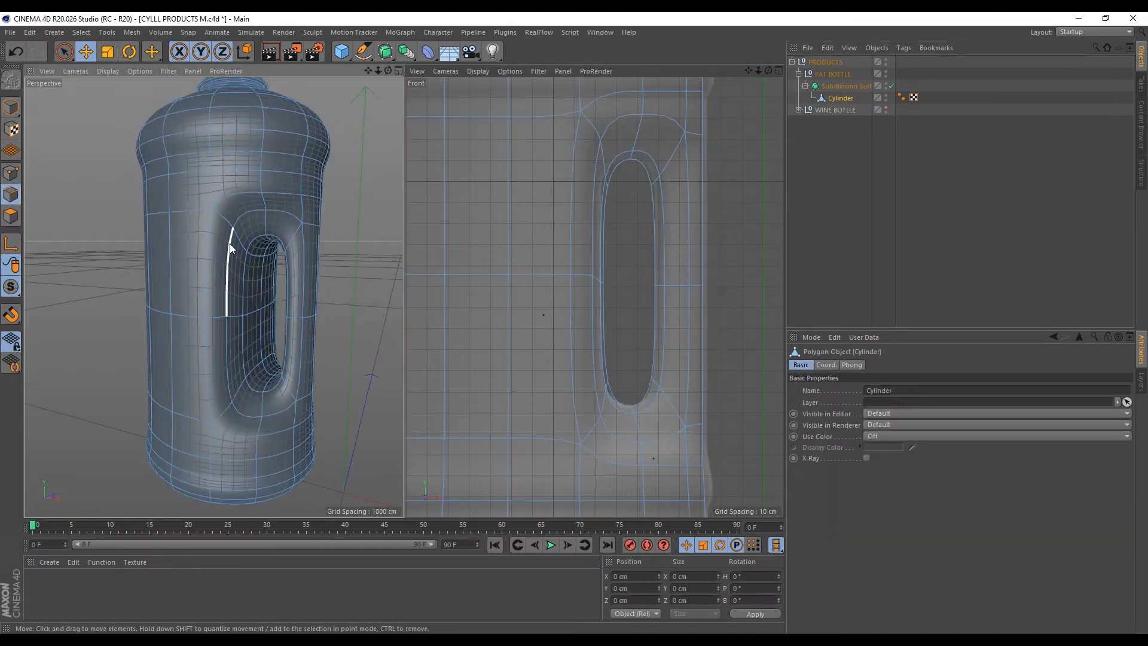
right_click(229, 243)
left_click(257, 359)
scroll(194, 239, "up", 4)
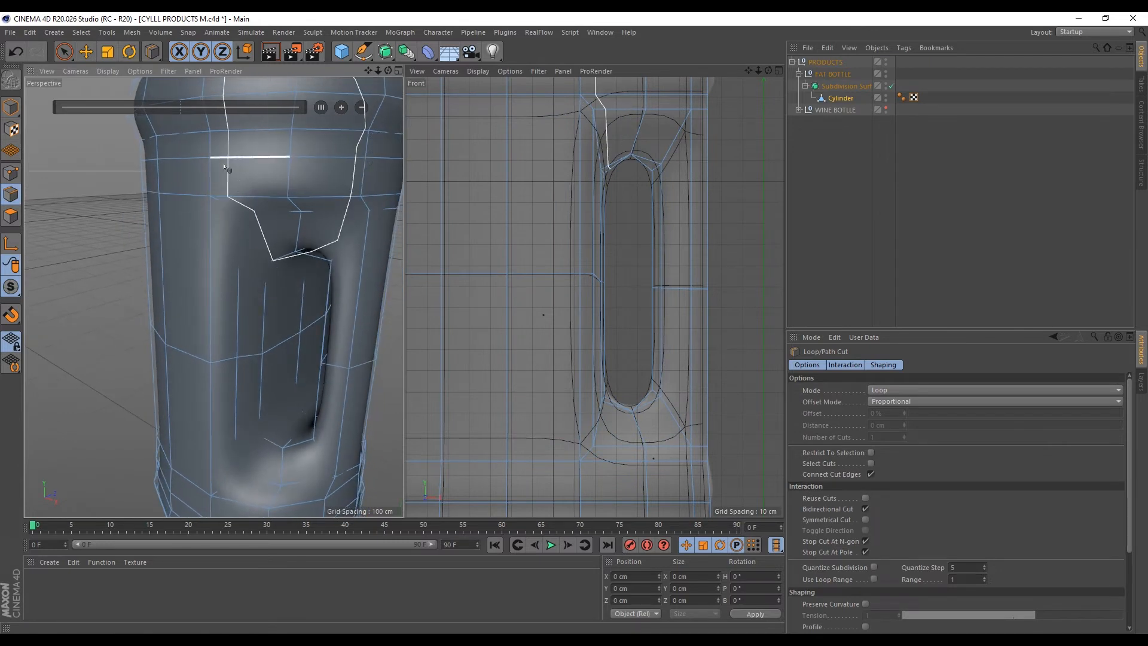
left_click_drag(212, 220, 318, 238, "alt")
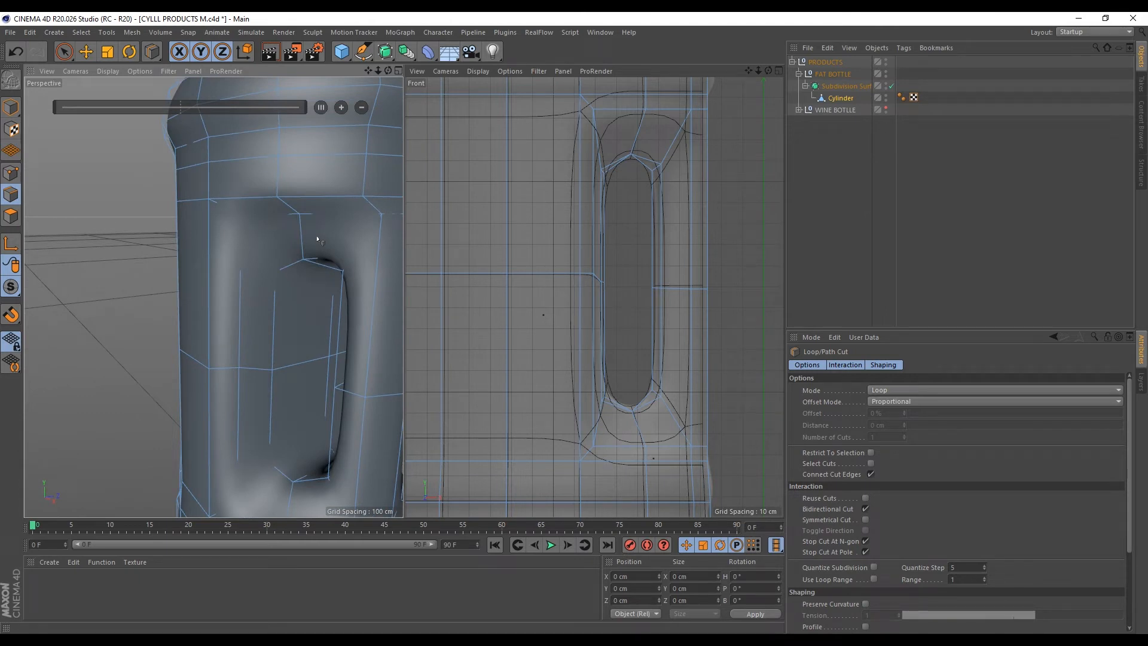
left_click_drag(318, 239, 206, 334, "alt")
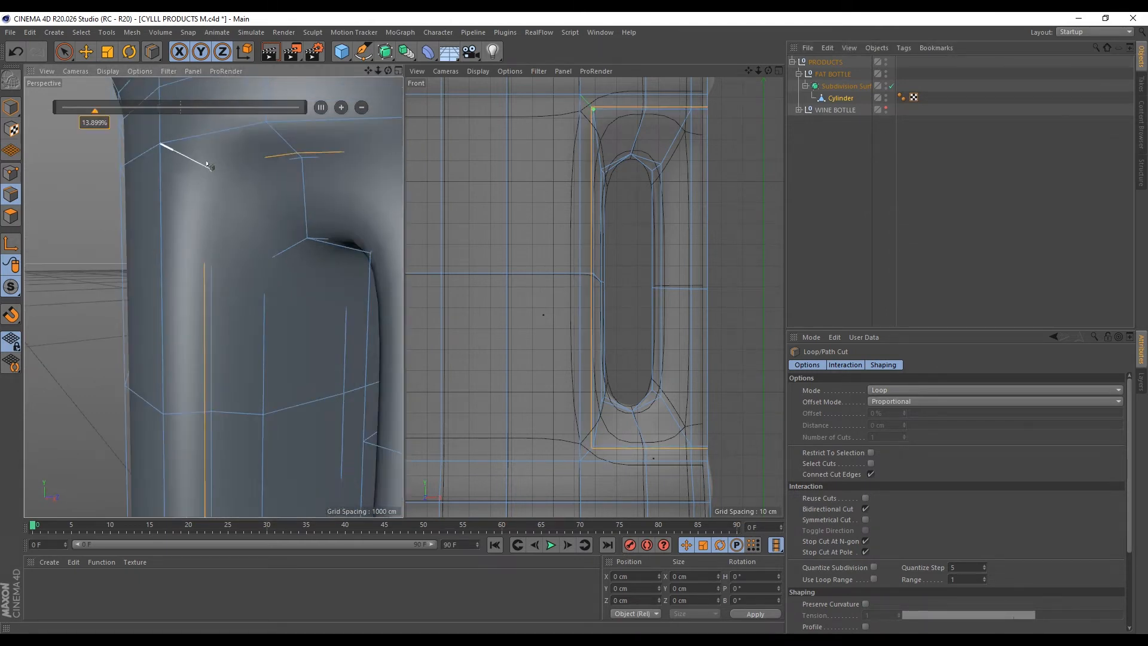
left_click(179, 150)
left_click_drag(179, 149, 195, 157)
left_click(891, 85)
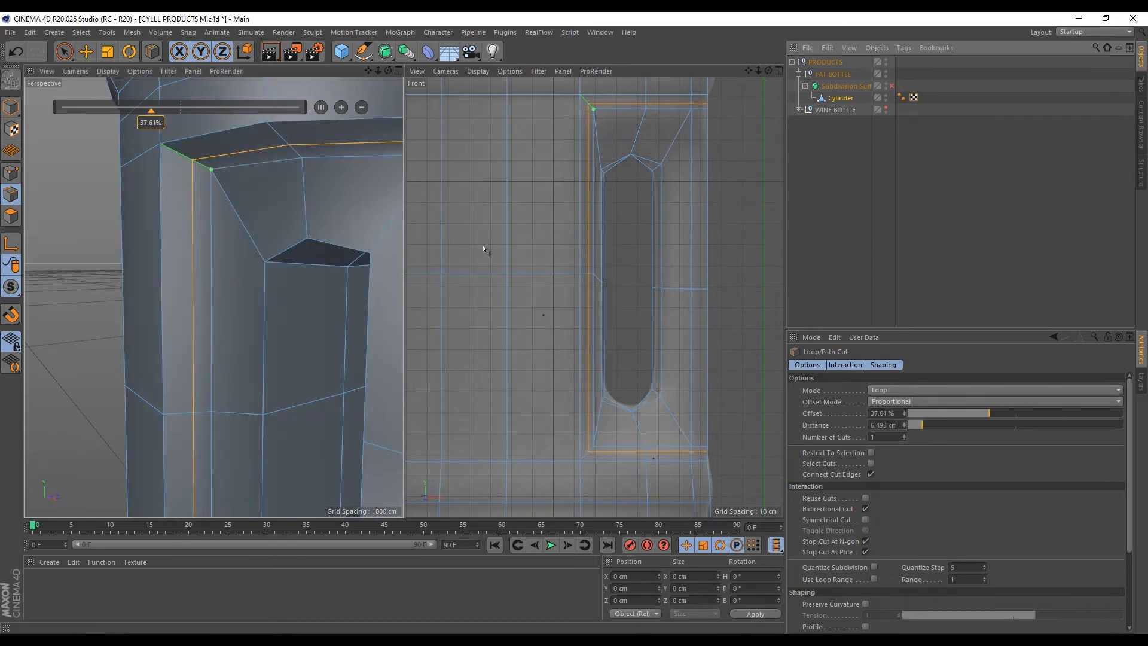
Select the new recess rim loop and slide it about 3.9 cm outward, with the Subdivision Surface enabled
key("u")
key("l")
left_click(219, 159)
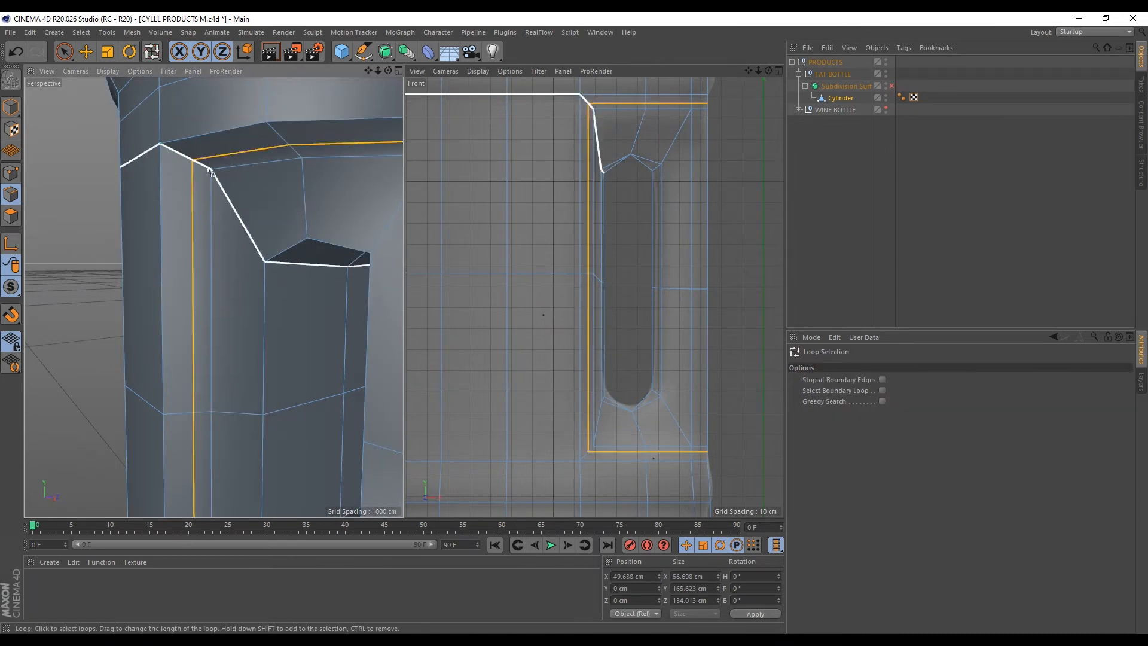
key("m")
key("o")
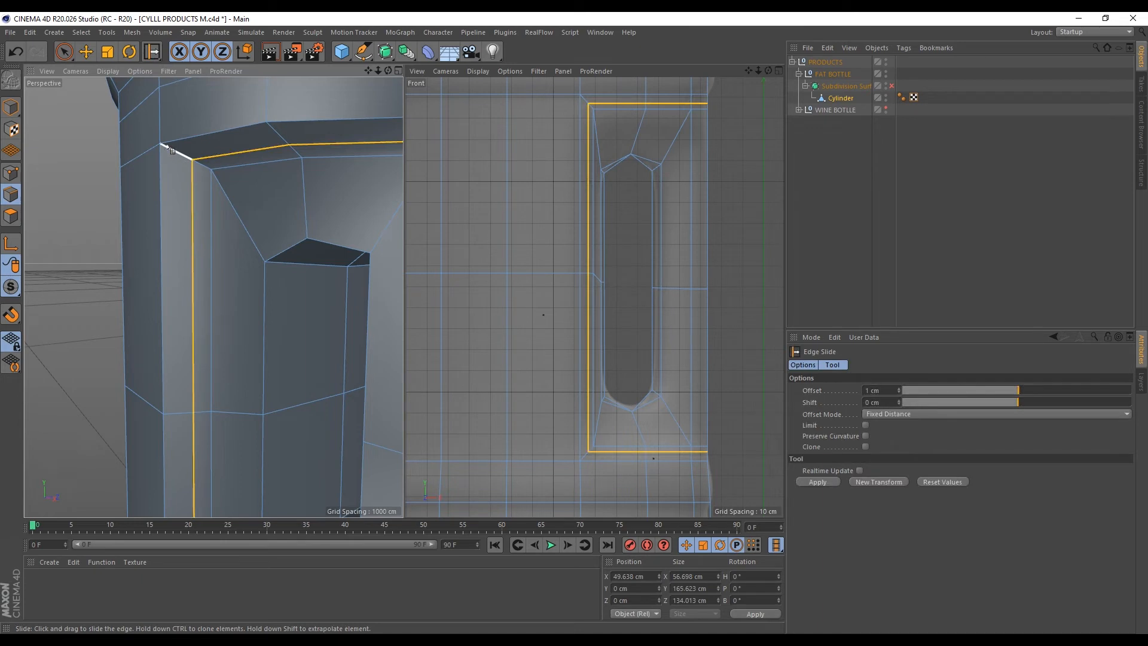
left_click(891, 86)
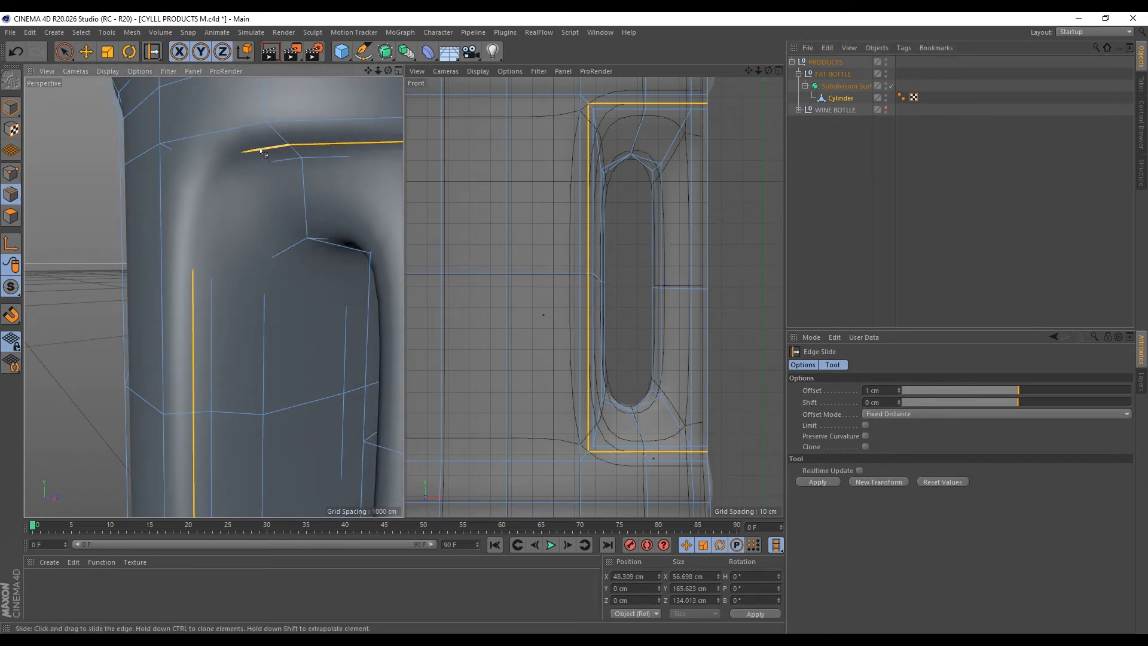
left_click_drag(261, 152, 180, 64)
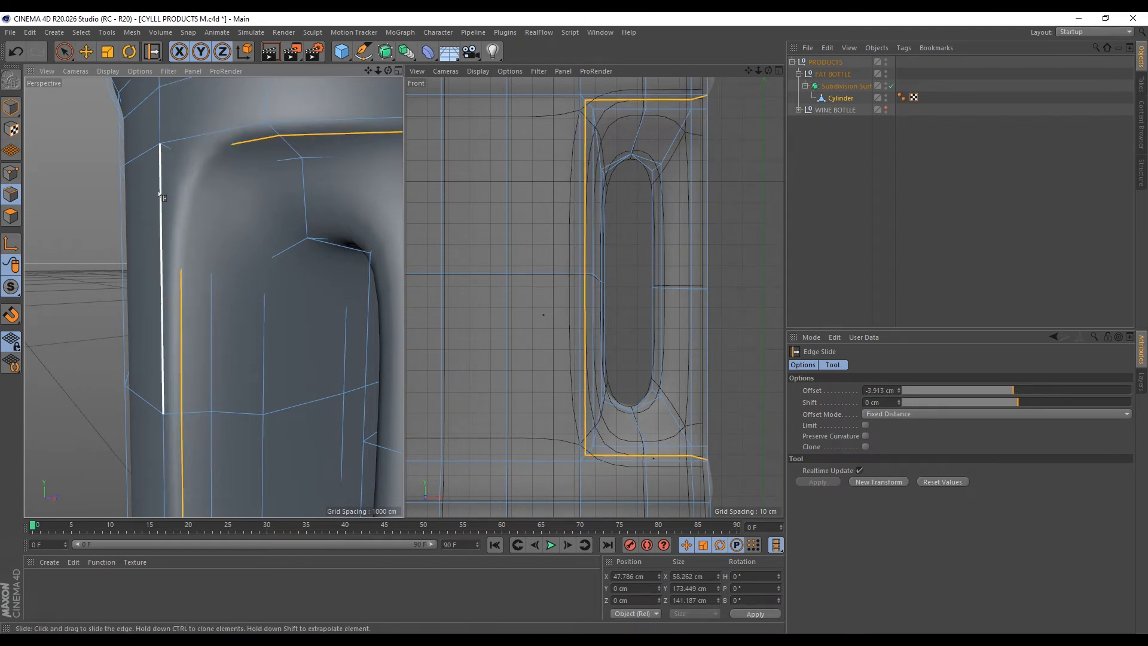
scroll(168, 240, "down", 6)
scroll(182, 367, "up", 3)
left_click(886, 107)
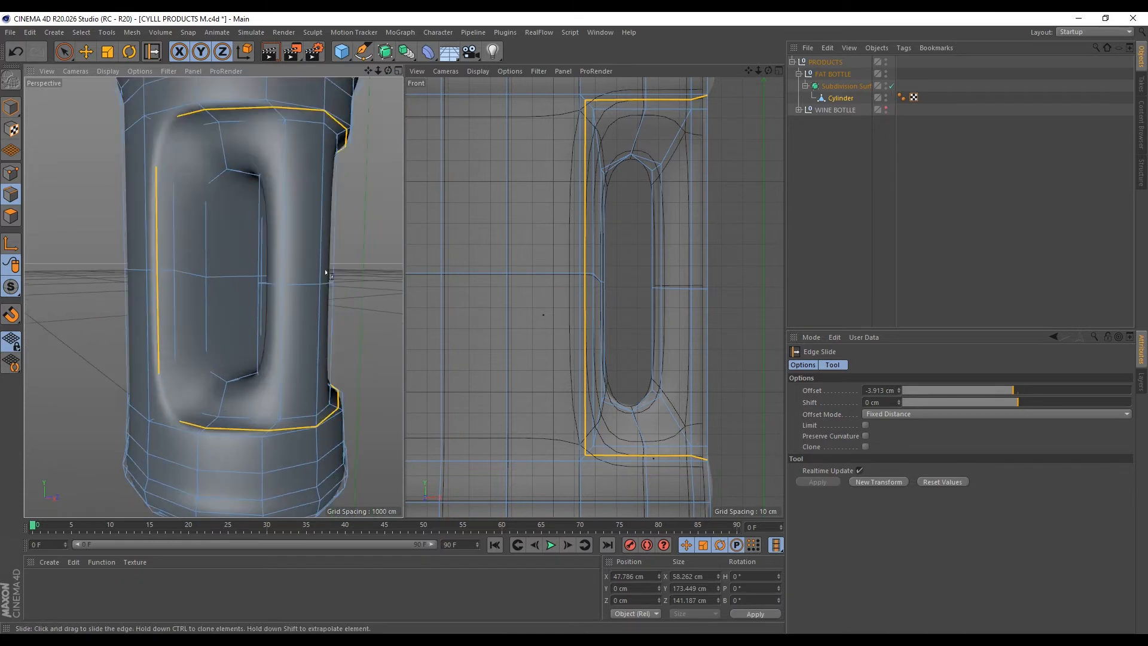
With smoothing disabled, cut edge loops around both sides of the handle opening, at about 30% and 29% offset
key("k")
key("l")
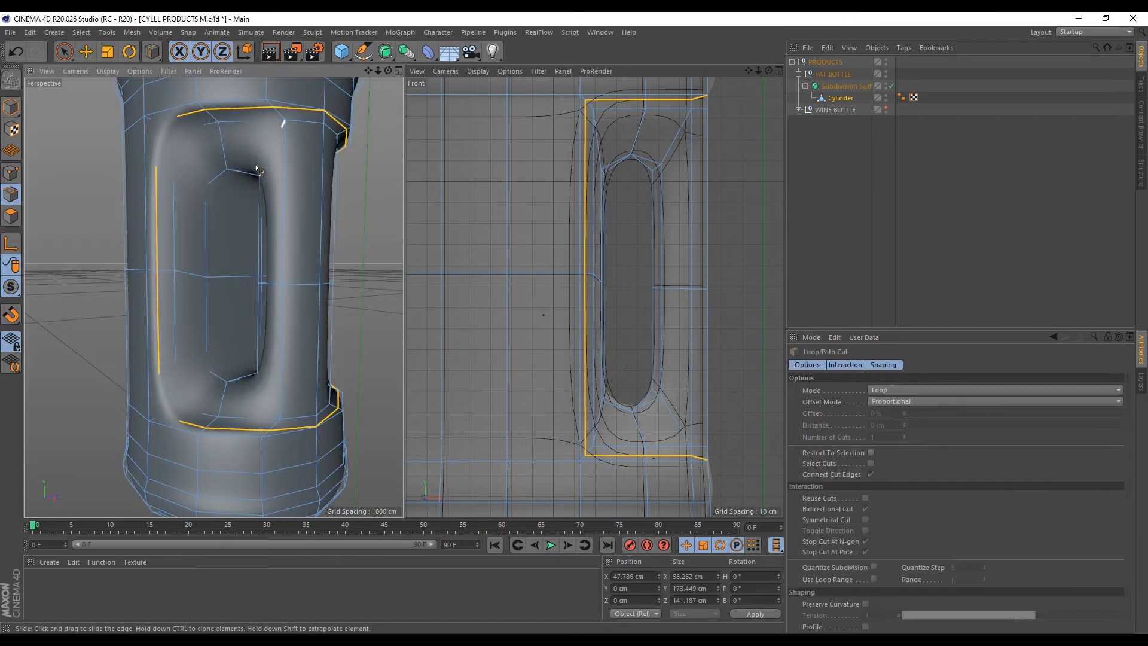
left_click(892, 86)
scroll(200, 187, "up", 3)
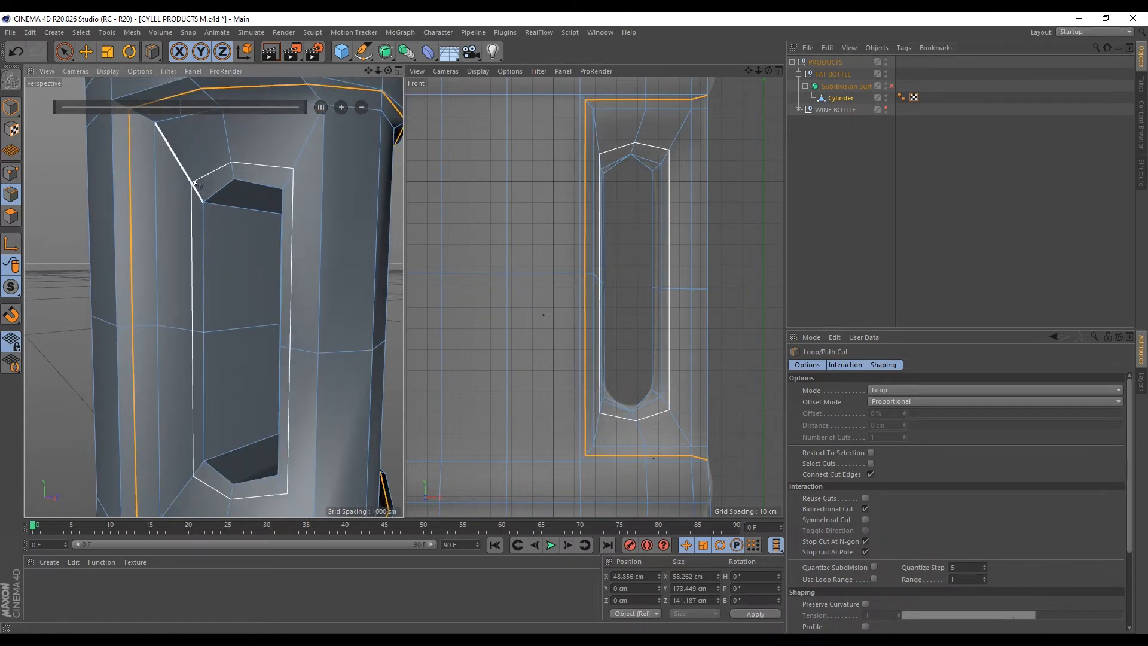
left_click(191, 180)
left_click_drag(192, 180, 423, 195, "alt")
left_click(323, 178)
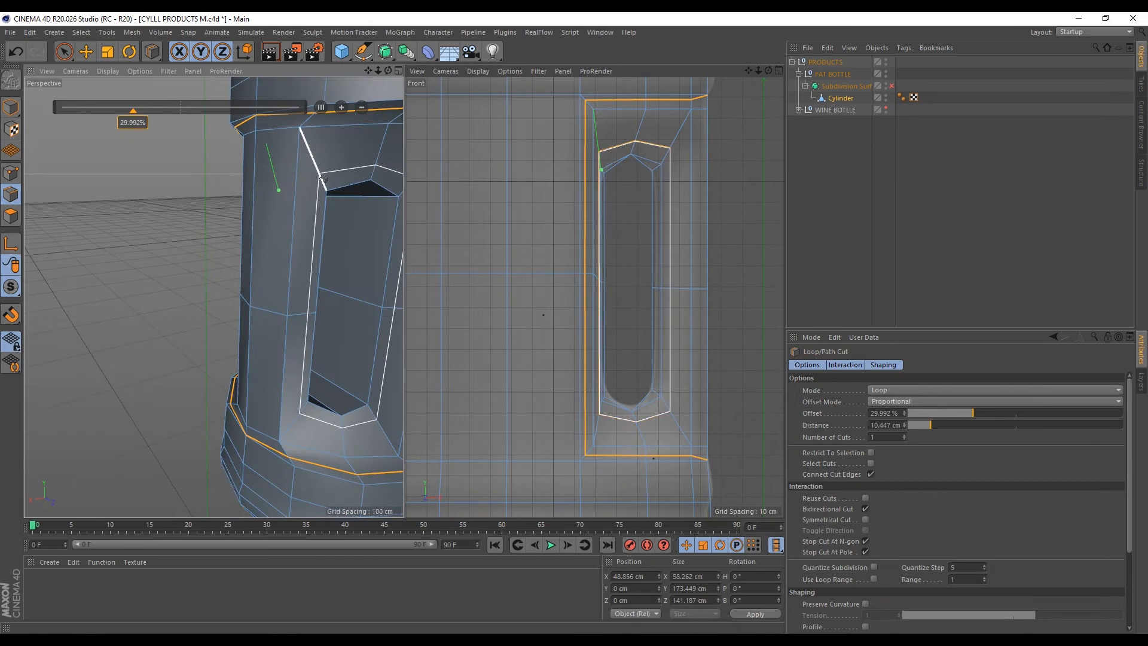
Cut edge loops across the grip's upper part at about 30.3% and lower part at about 35.2%, and re-enable the Subdivision Surface
left_click_drag(323, 179, 190, 245, "alt")
scroll(192, 242, "up", 5)
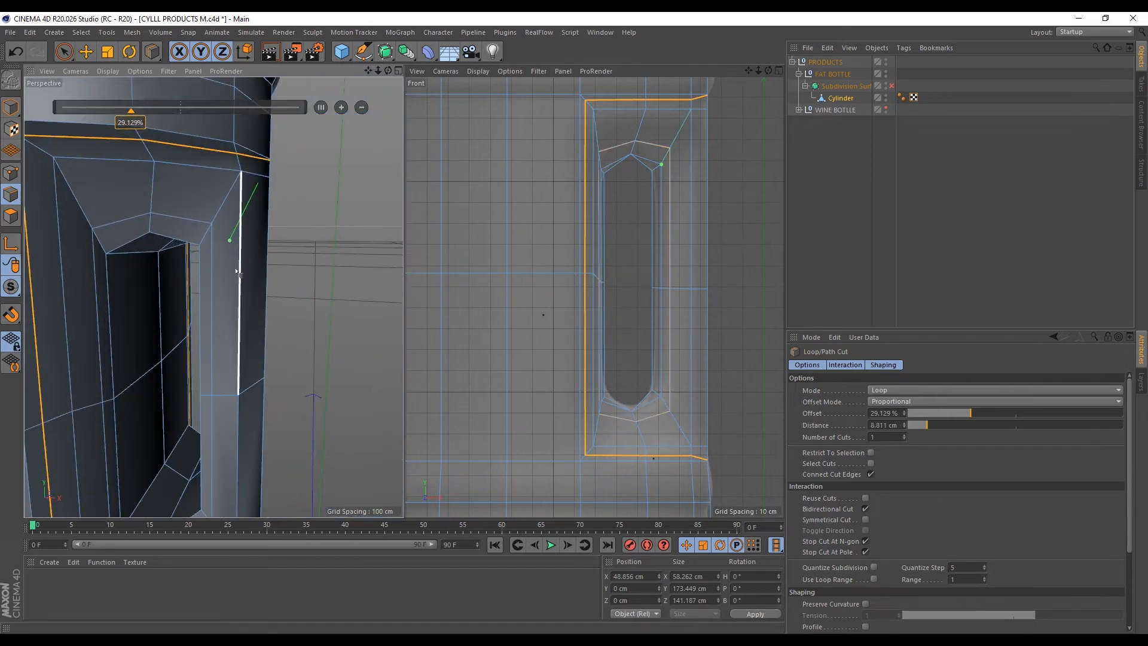
left_click(269, 245)
left_click_drag(269, 245, 240, 323, "alt")
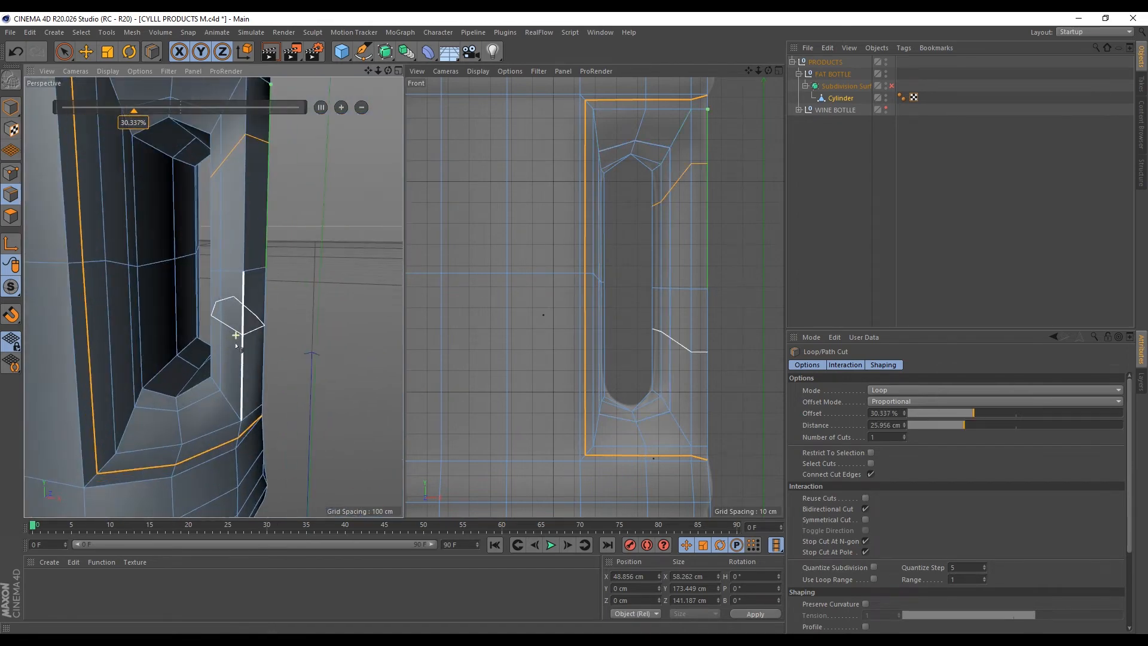
left_click(247, 371)
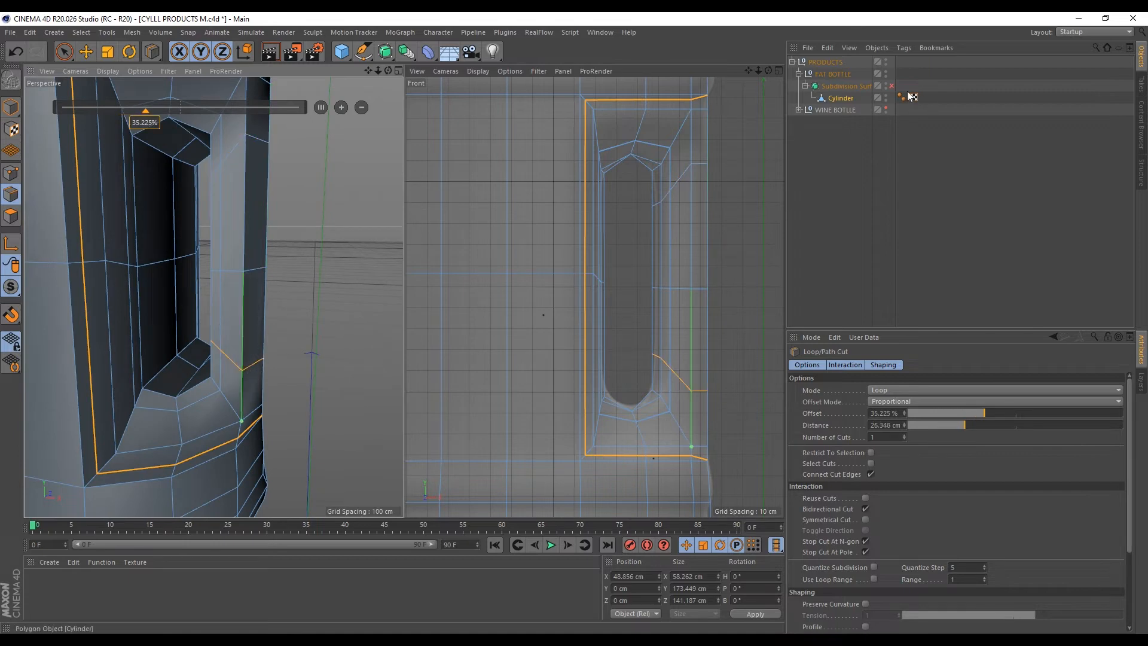
key("q")
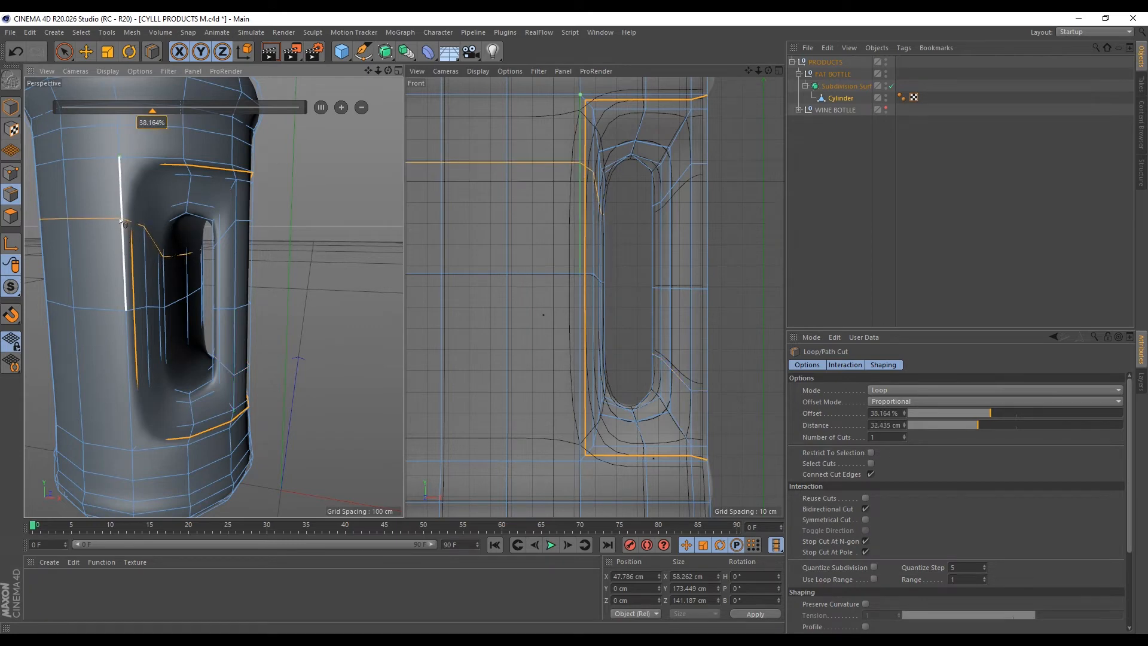
Cut two horizontal edge loops across the bottle body beside the recess, the upper at about 38.2% and the lower at about 71.5% offset
left_click(120, 220)
left_click_drag(127, 380, 123, 416)
scroll(125, 422, "down", 6)
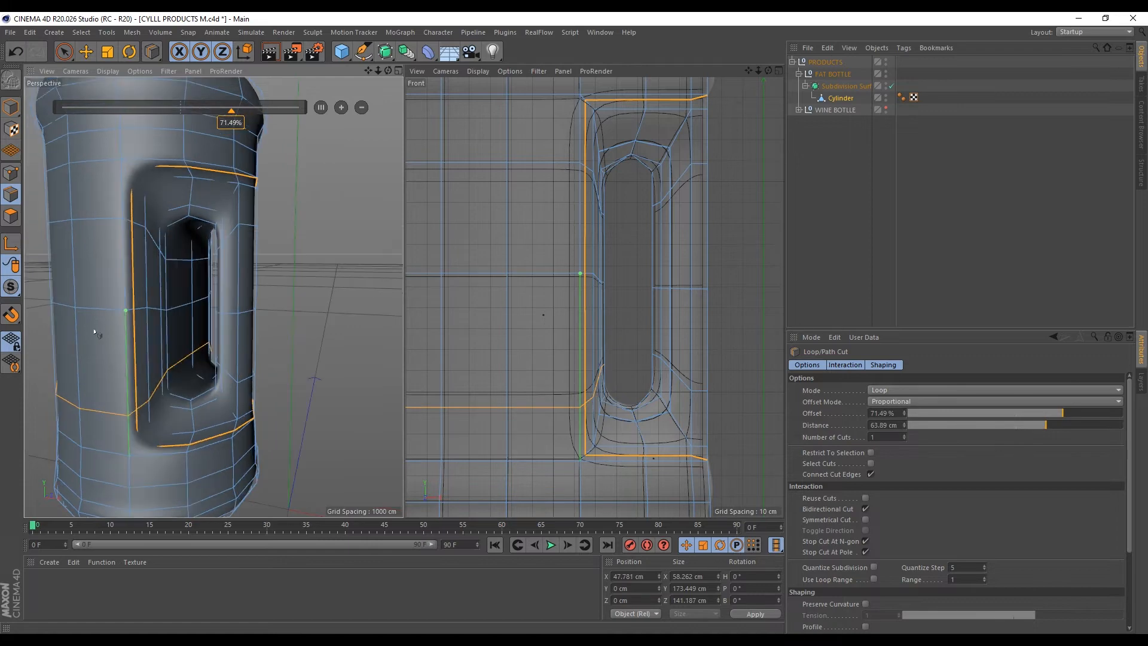
scroll(127, 431, "up", 3)
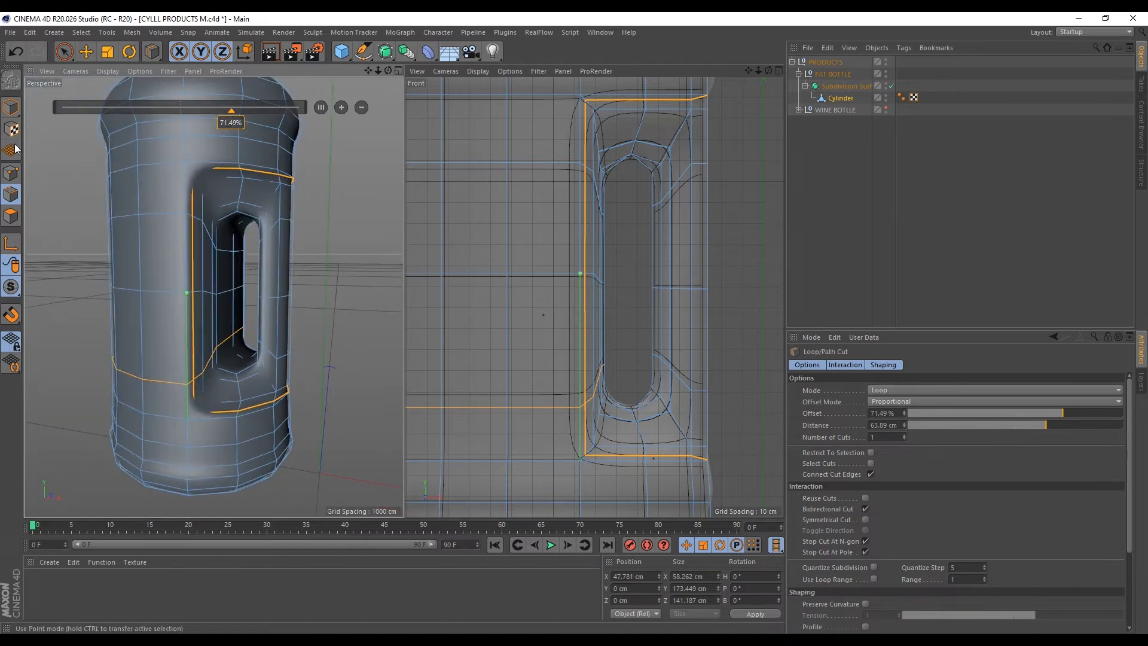
Return to Model mode with the Move tool and inspect the smoothed bottle in a maximized perspective view
left_click(11, 107)
middle_click(157, 323)
scroll(203, 386, "down", 2)
scroll(312, 297, "up", 2)
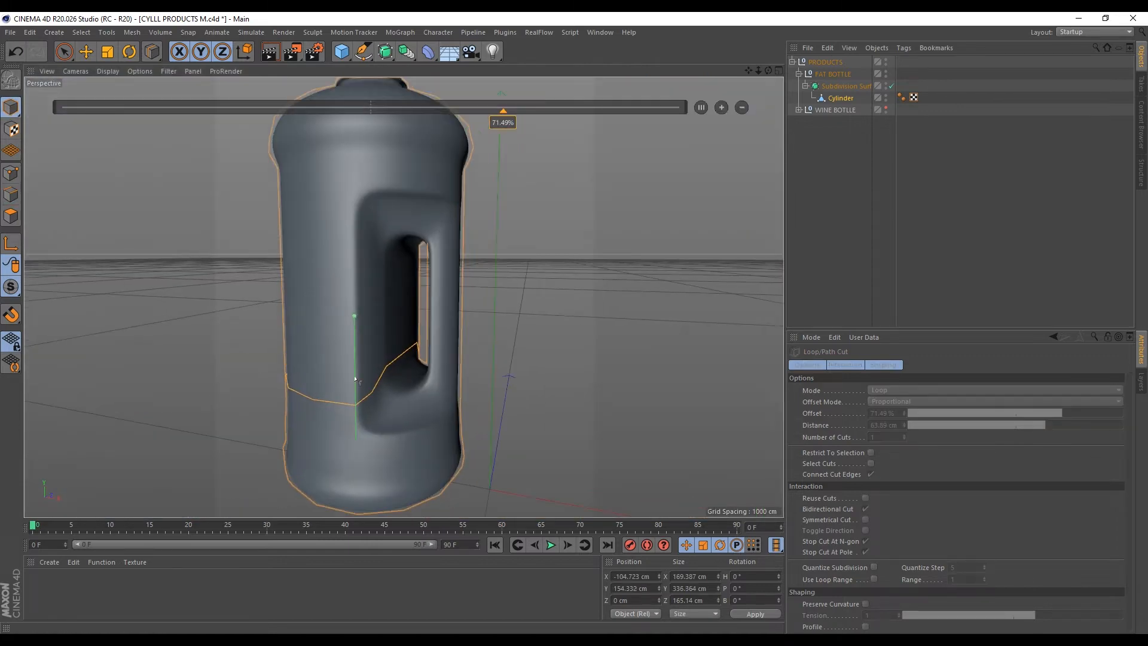
left_click(86, 53)
left_click(989, 178)
left_click_drag(378, 357, 425, 469, "alt")
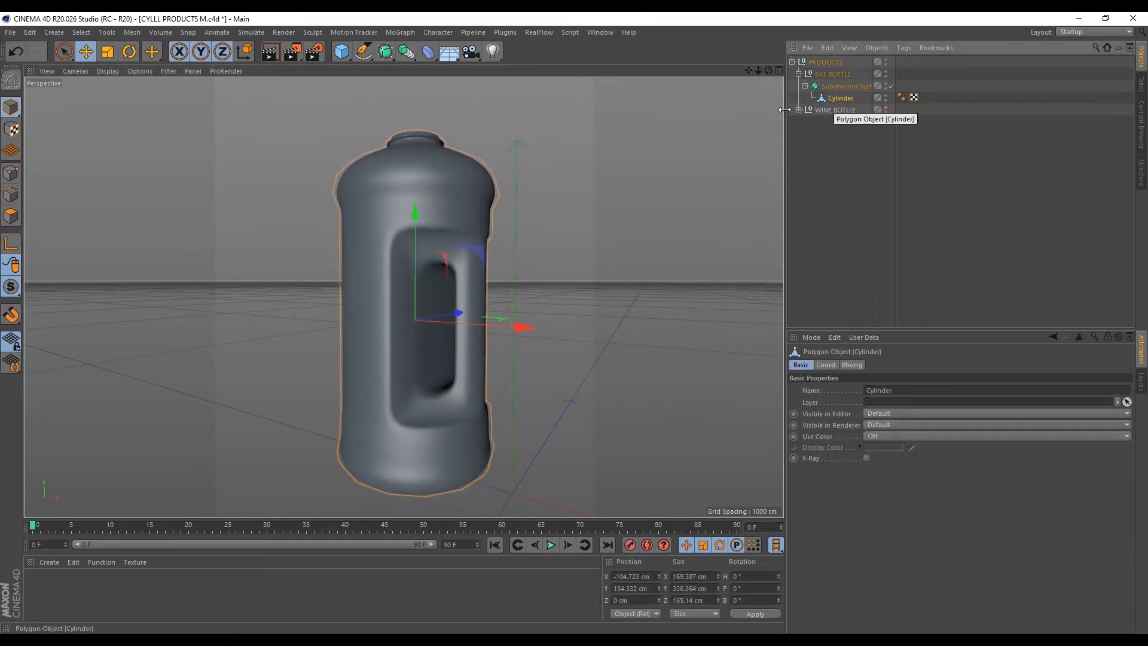
In edge mode, clear the selected recess edges with smoothing off, re-enable the Subdivision Surface, and deselect the bottle
left_click(4, 197)
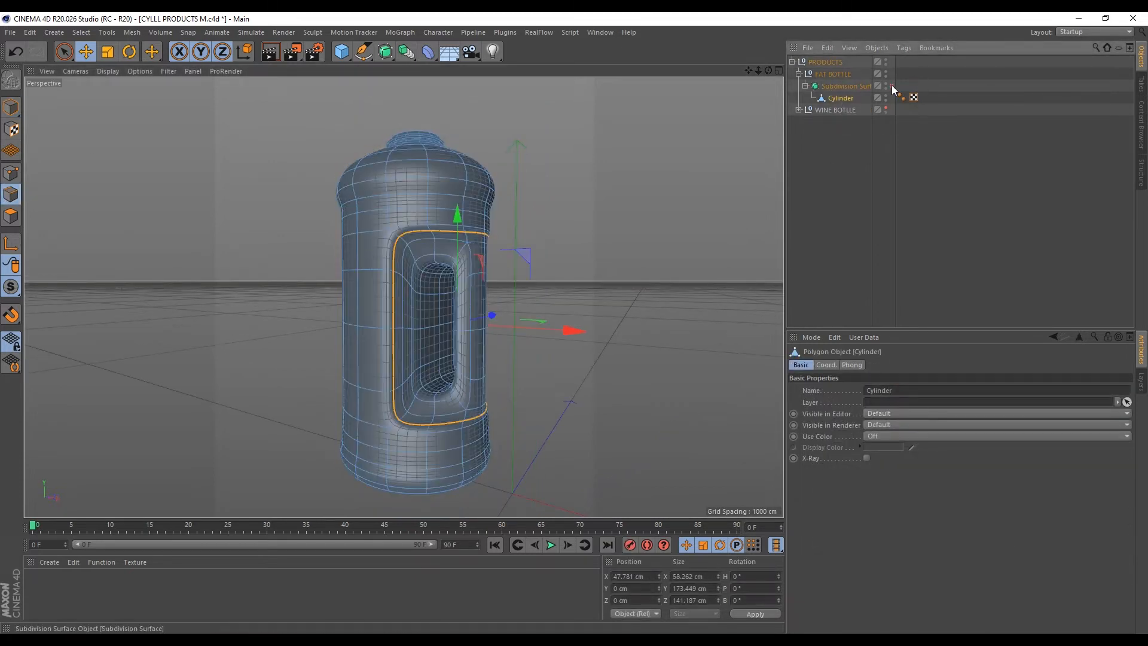
key("q")
scroll(411, 250, "up", 3)
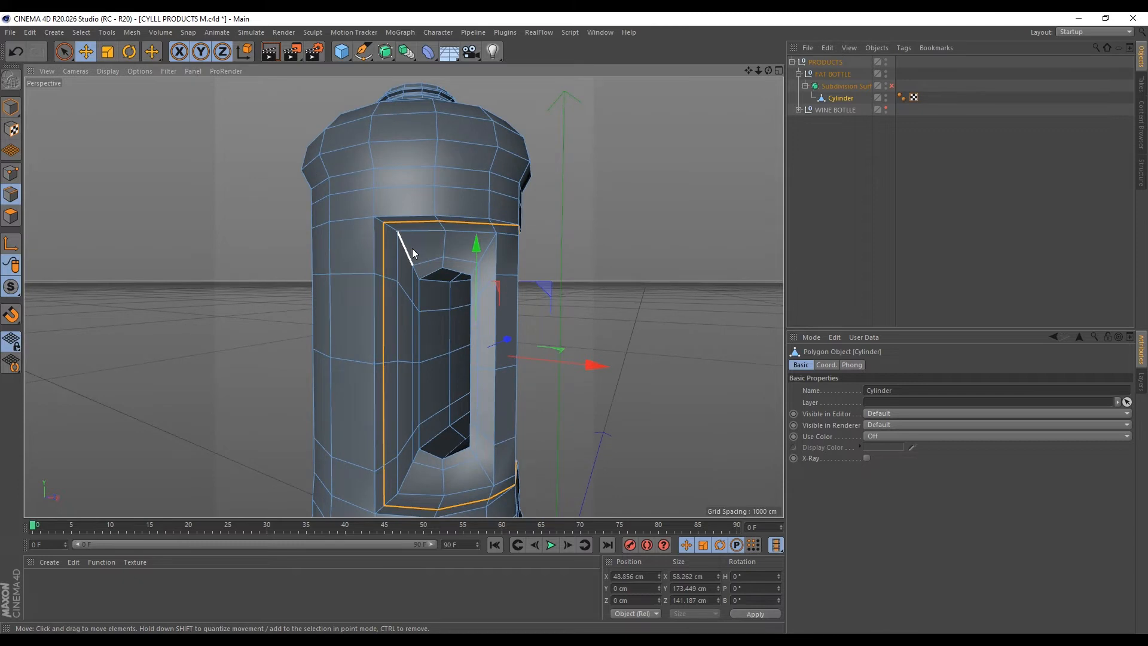
key("ctrl+shift+a")
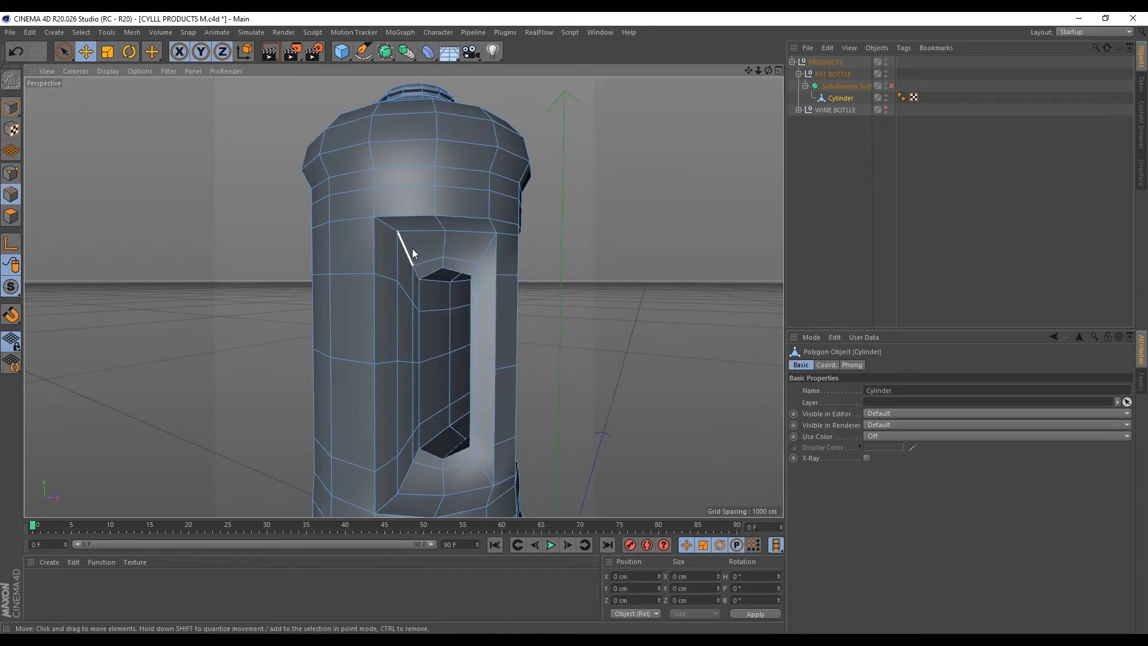
left_click(891, 86)
left_click(594, 222)
scroll(461, 257, "down", 3)
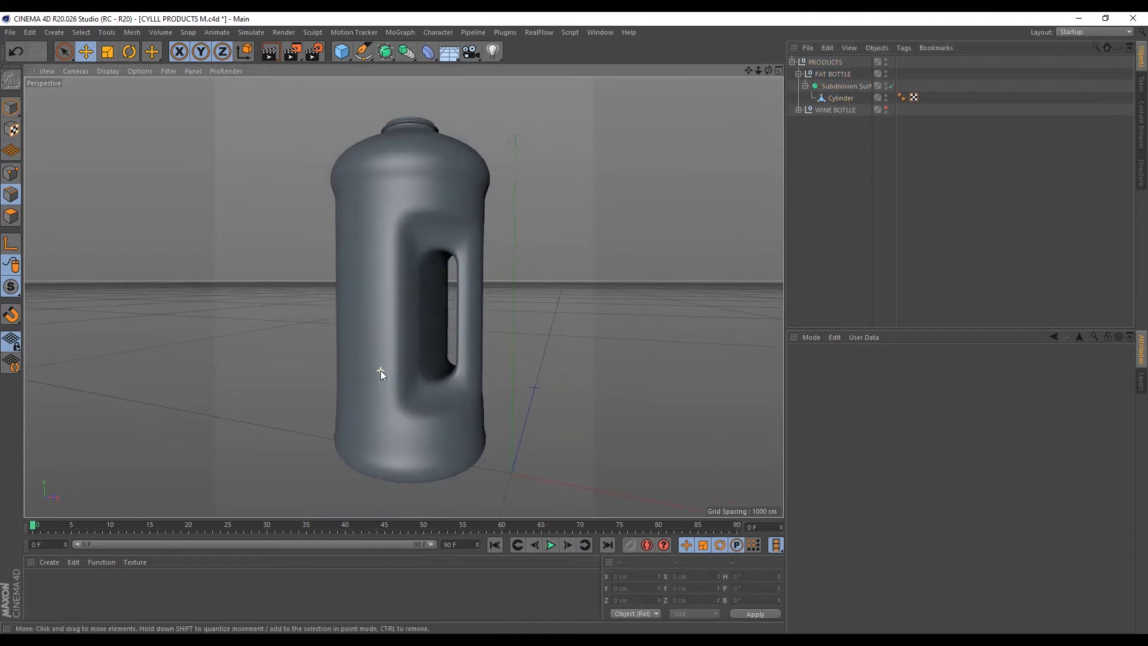
Try an editor subdivision level of 3 on the bottle's Subdivision Surface and inspect the smoothed handle recess
scroll(392, 365, "up", 3)
left_click_drag(404, 357, 396, 328, "alt")
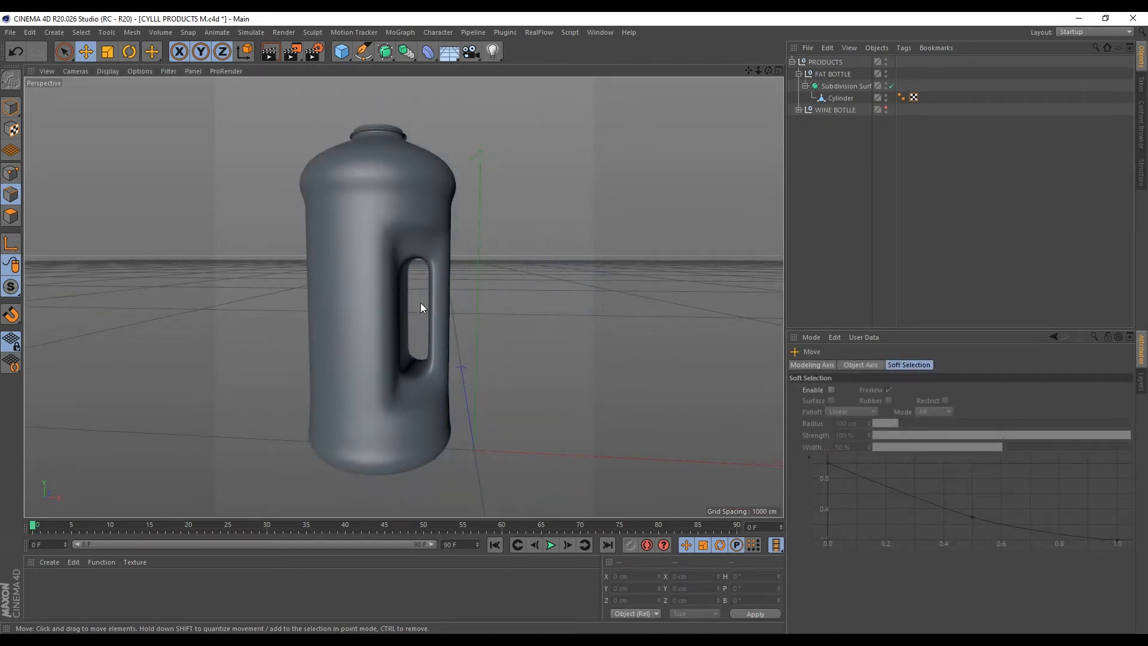
left_click_drag(420, 303, 384, 349, "alt")
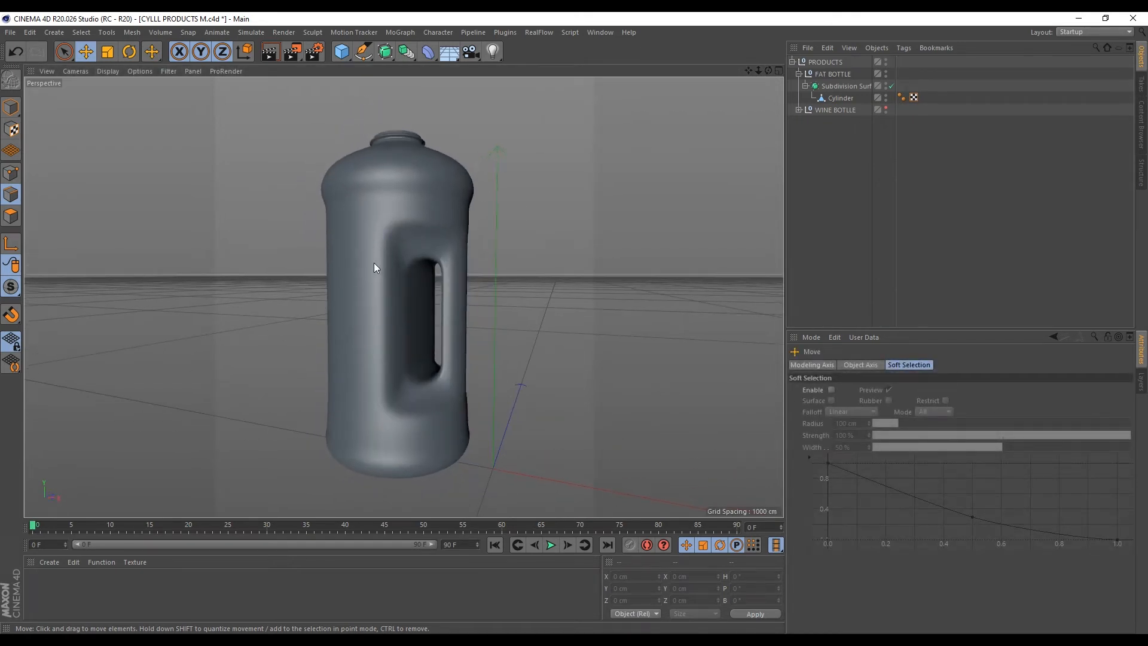
left_click(840, 86)
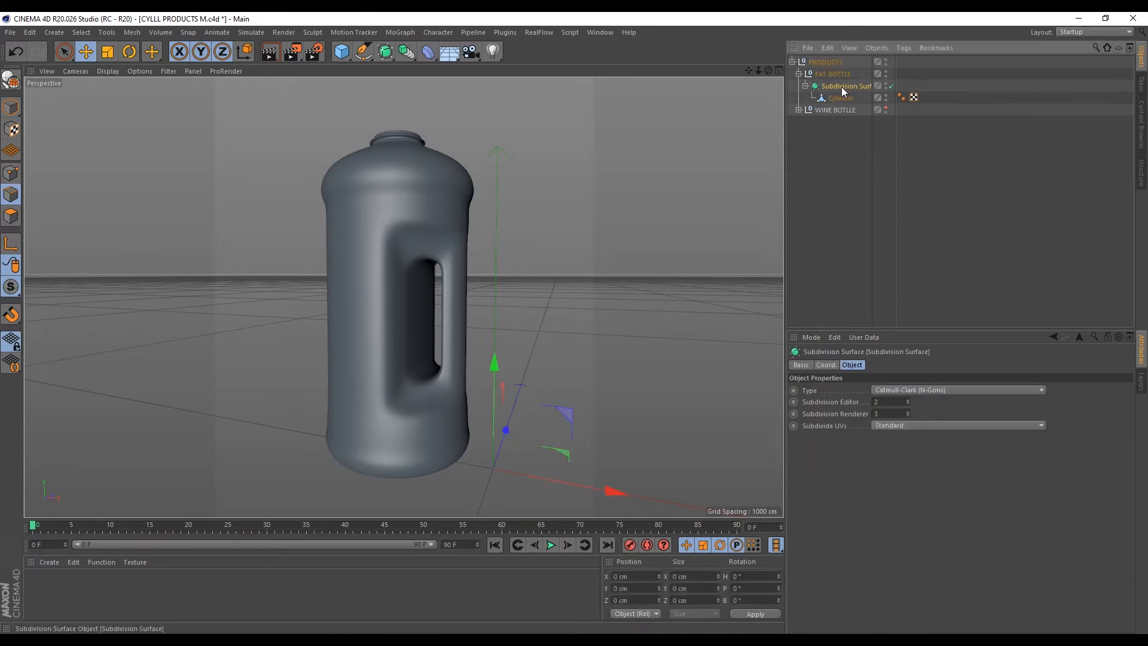
left_click(909, 399)
scroll(364, 332, "up", 3)
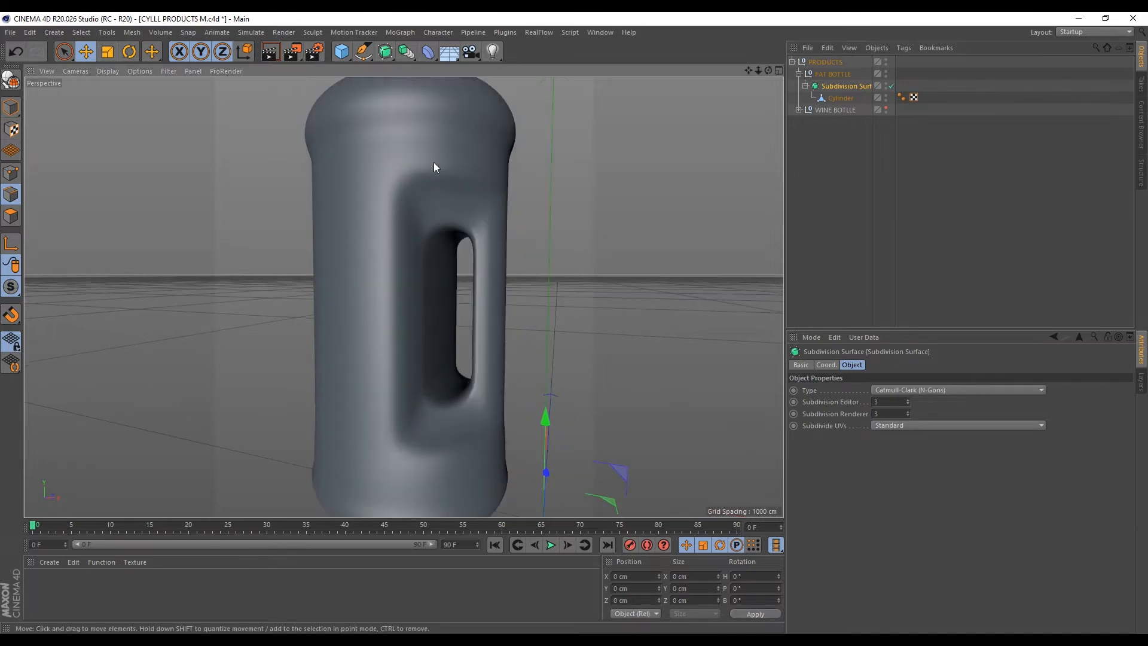
left_click_drag(489, 290, 393, 430, "alt")
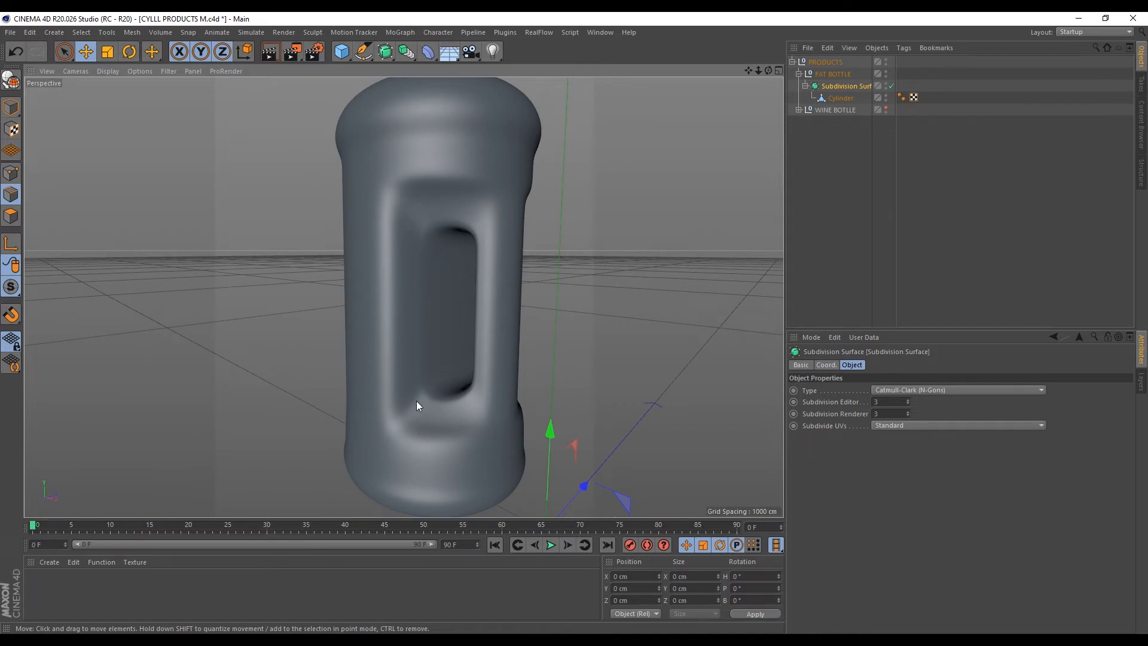
scroll(451, 392, "down", 3)
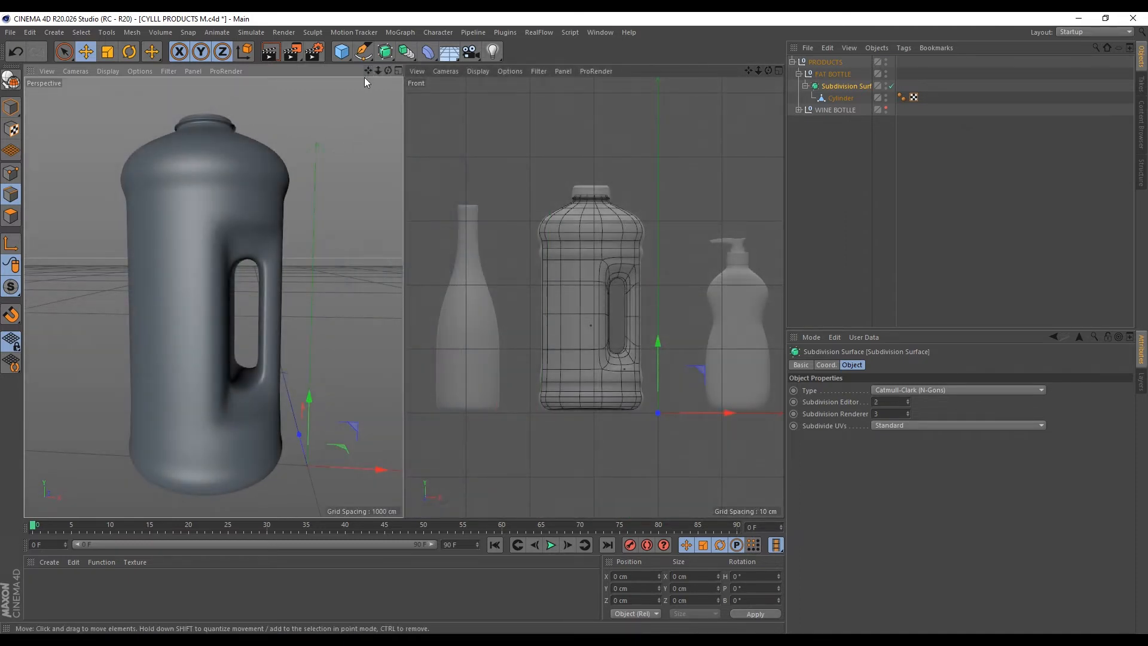
Examine the bottle's hollow interior through the neck opening and check the handle from the outside
left_click_drag(242, 150, 234, 190, "alt")
scroll(261, 252, "up", 3)
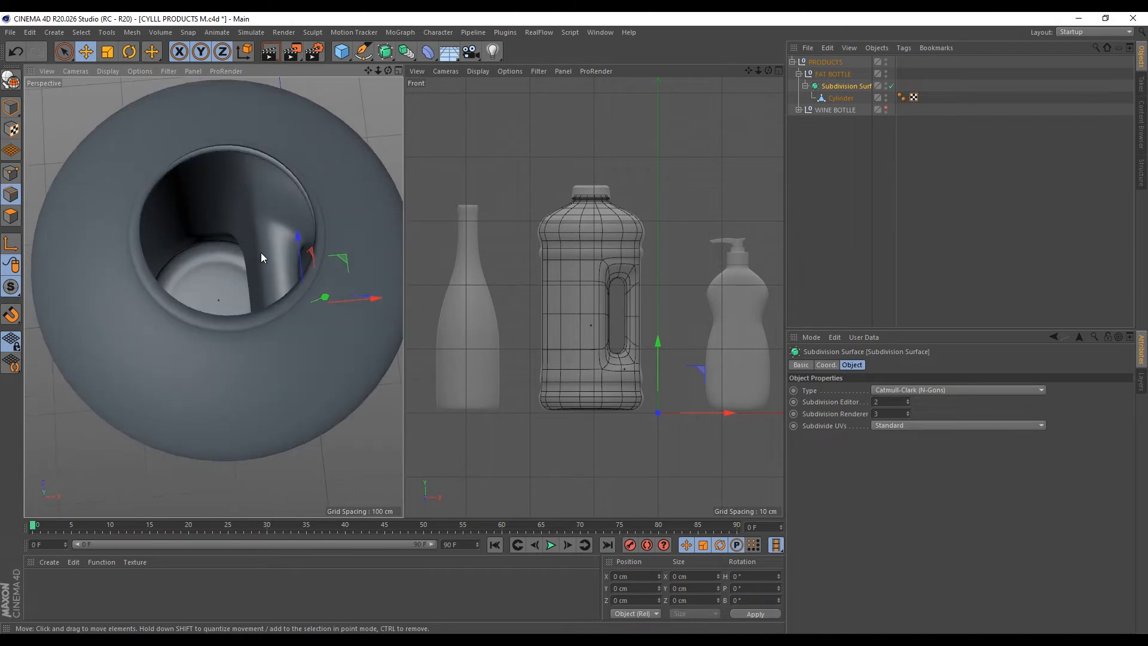
left_click_drag(260, 253, 199, 260, "alt")
scroll(311, 259, "up", 4)
scroll(246, 287, "down", 5)
scroll(199, 261, "down", 3)
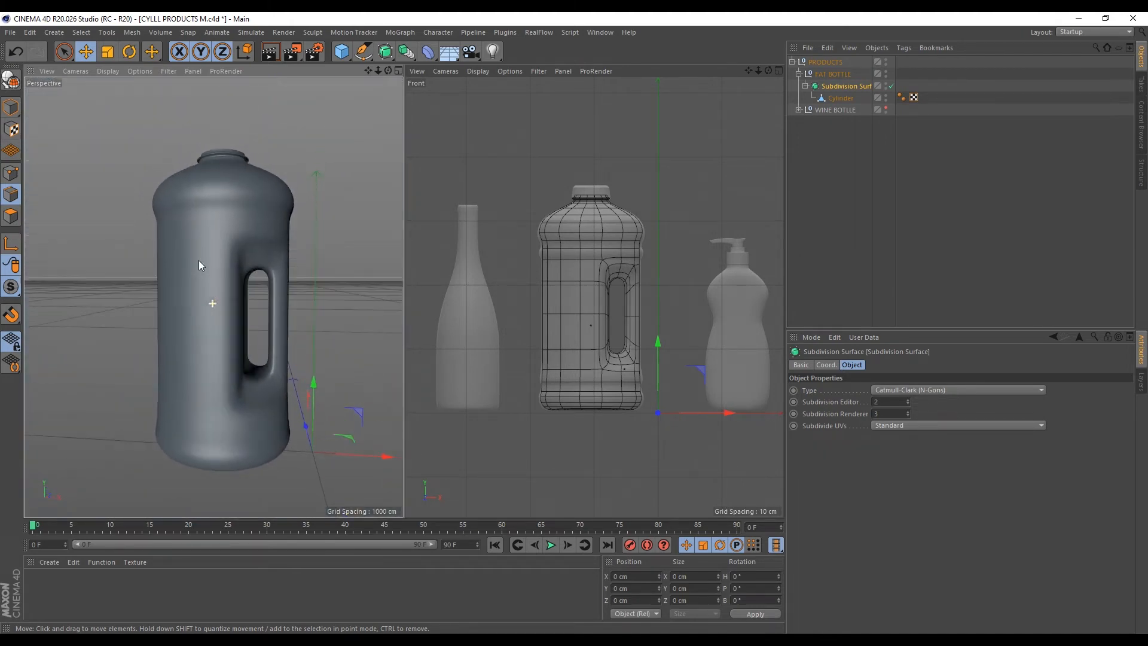
left_click_drag(236, 328, 370, 291, "alt")
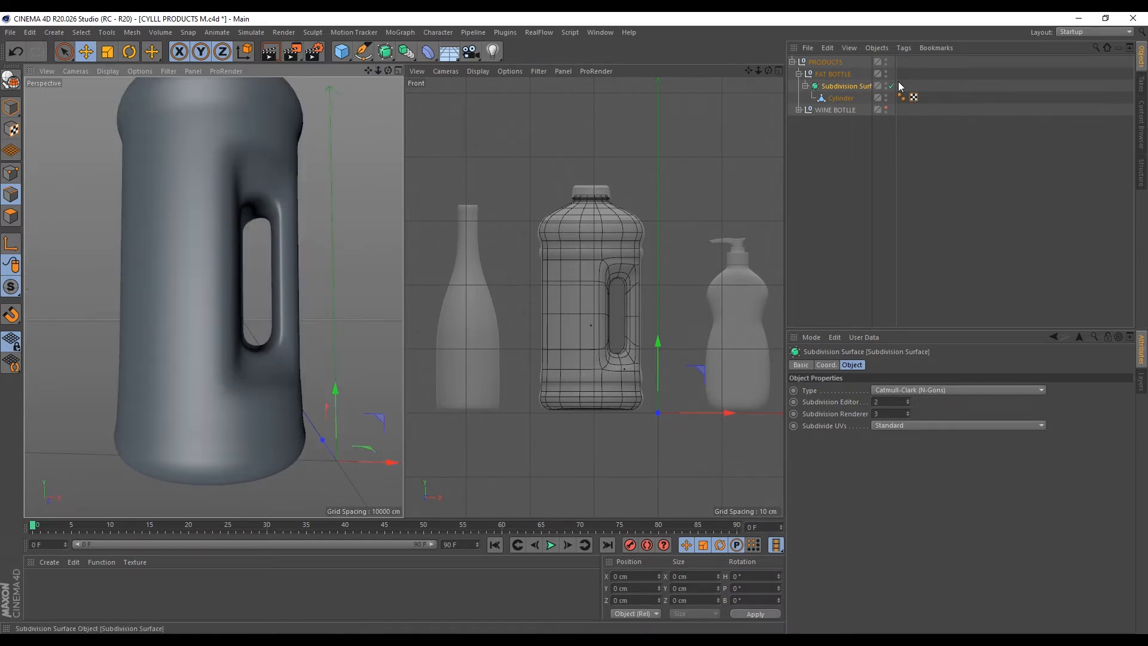
With smoothing off, loop-select the polygon band near the bottle's base, inset it with Extrude Inner, and scale it inward to about 155 cm wide
left_click(890, 86)
left_click(841, 97)
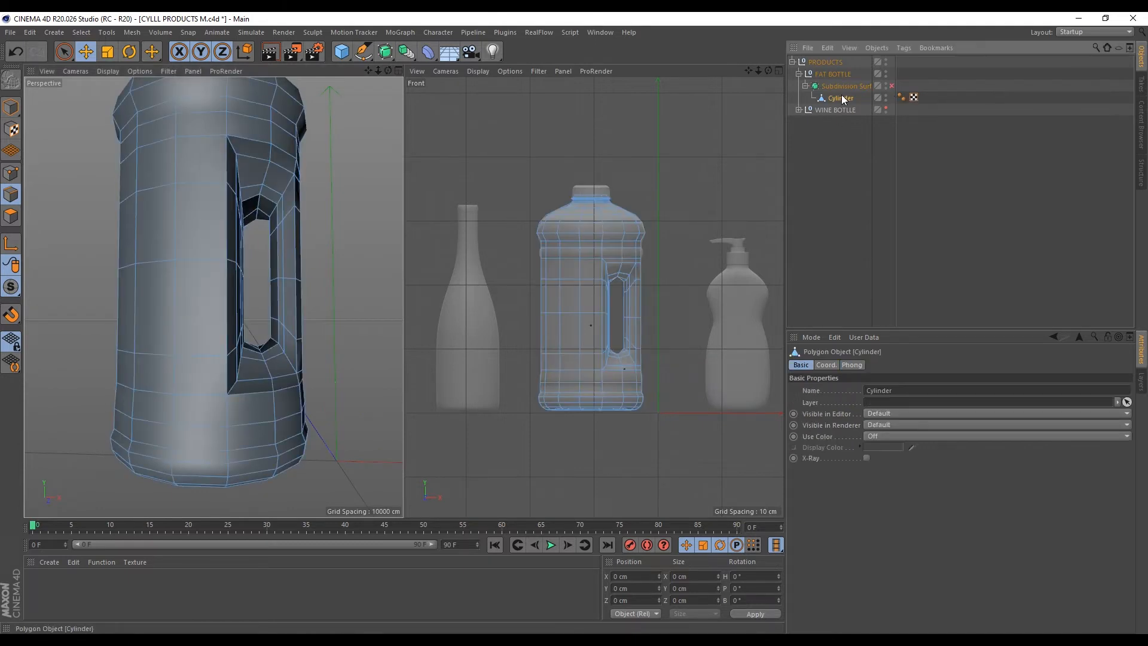
scroll(637, 343, "up", 10)
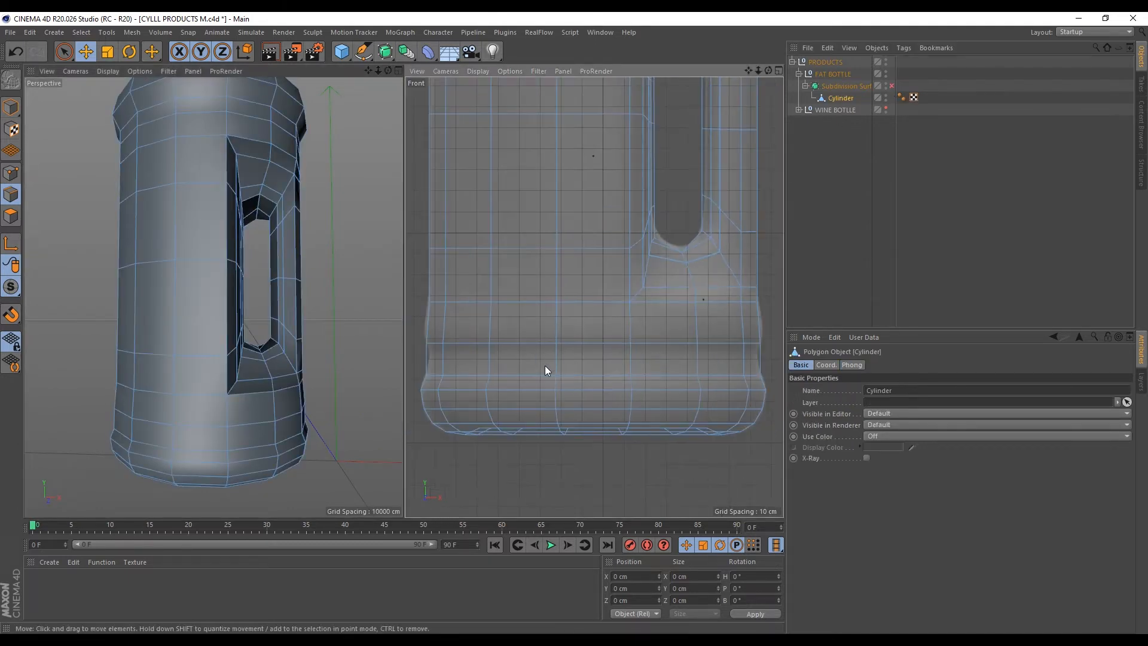
left_click(11, 216)
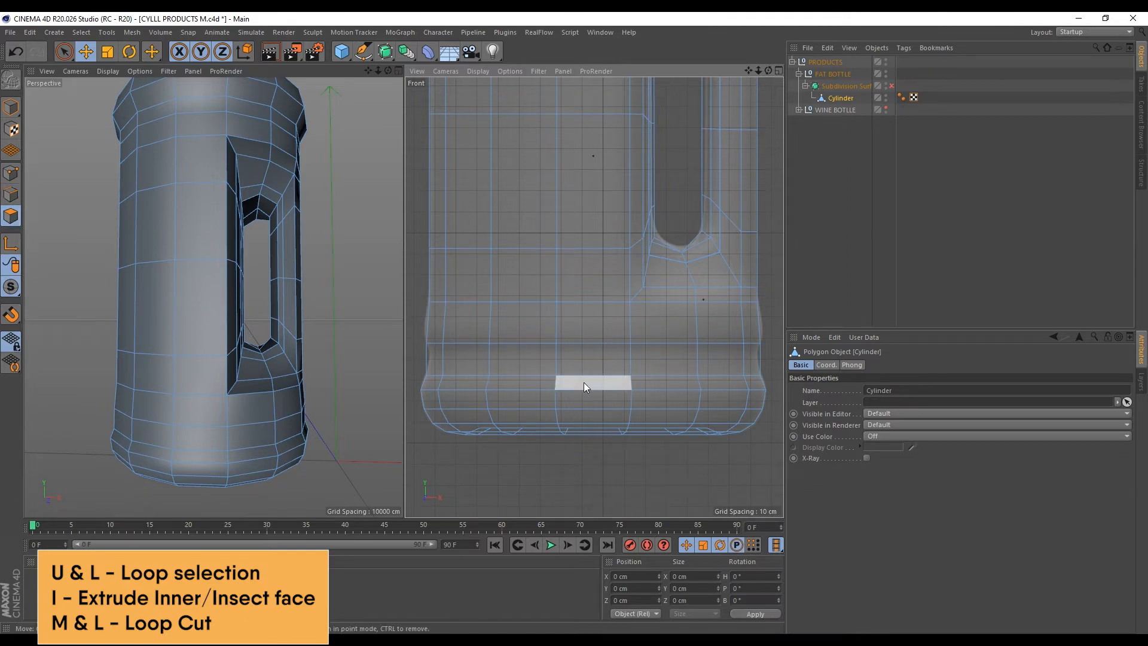
key("u")
key("l")
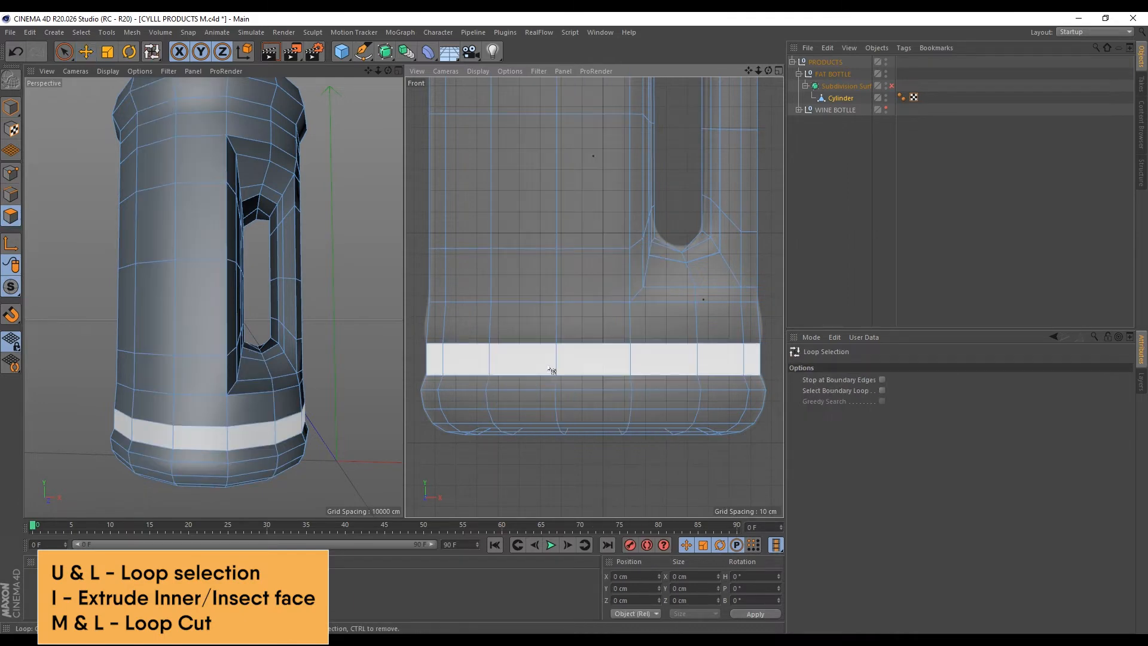
left_click(550, 369)
key("i")
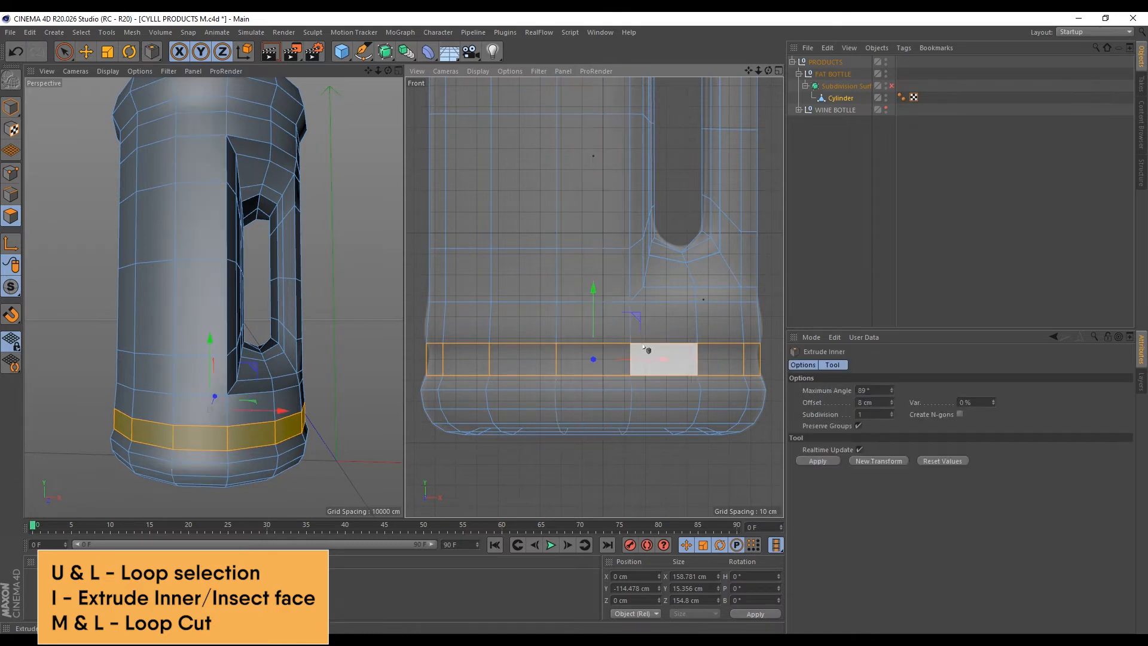
left_click_drag(669, 329, 732, 296)
key("t")
left_click_drag(741, 292, 731, 289)
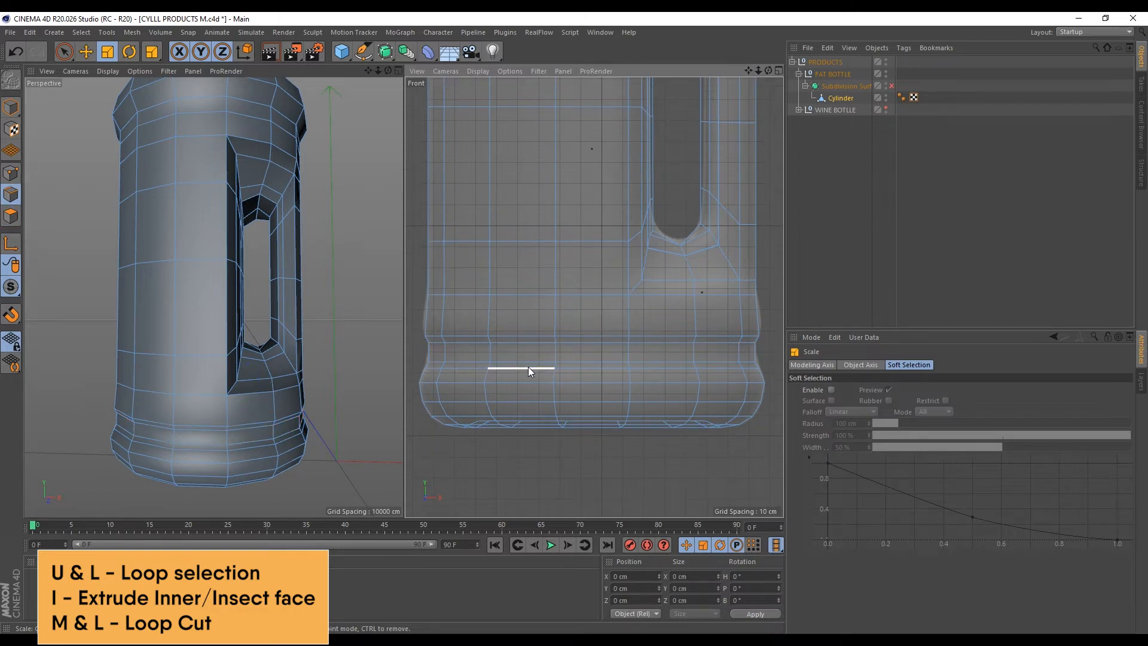
Loop-select the edge loop just below the base groove and scale it outward to about 161.7 cm wide
key("u")
key("l")
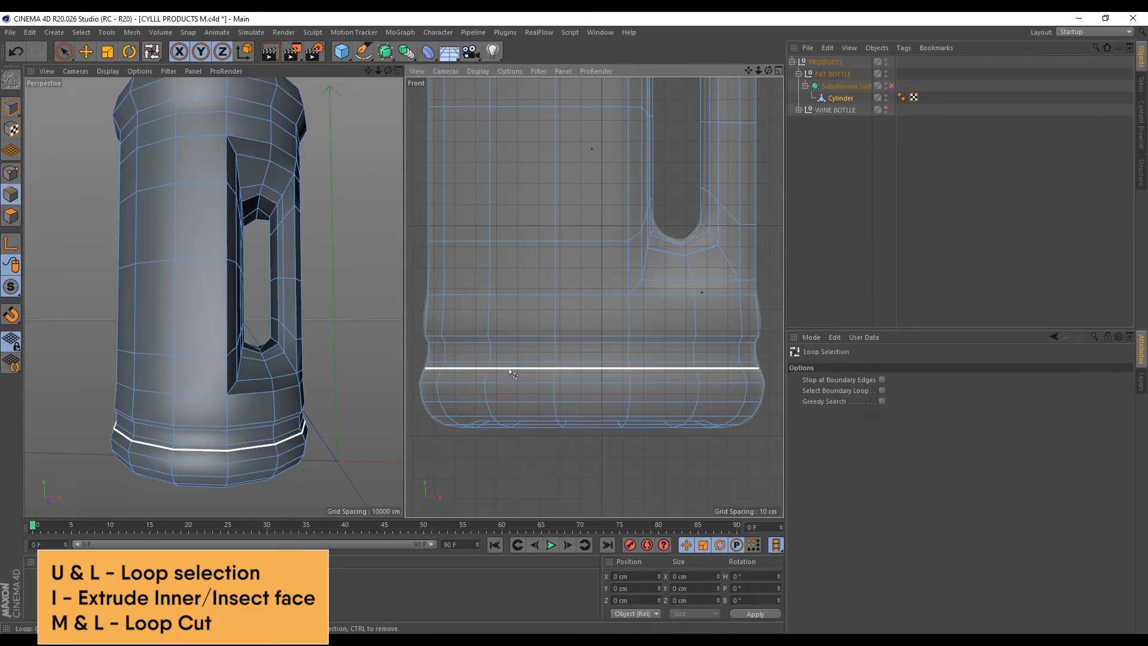
left_click(511, 370)
key("t")
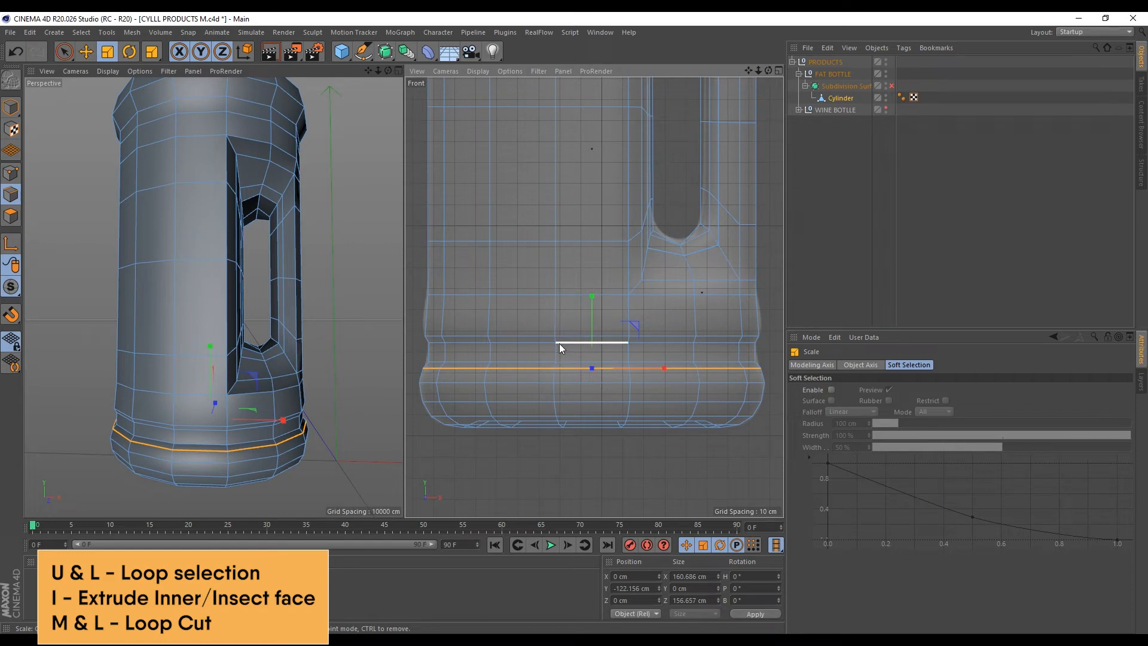
left_click_drag(559, 343, 562, 340)
Cut an edge loop above the base groove at about 72.2% offset and scale it outward to about 101.7%
key("m")
key("l")
left_click(473, 318)
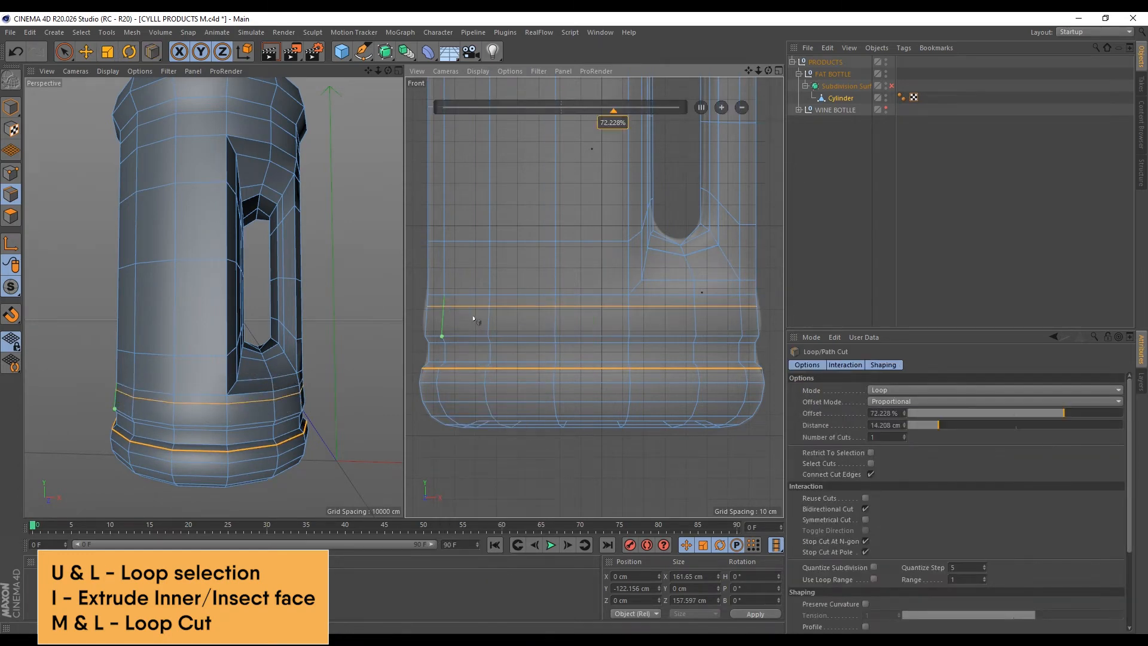
key("u")
key("l")
left_click(501, 311)
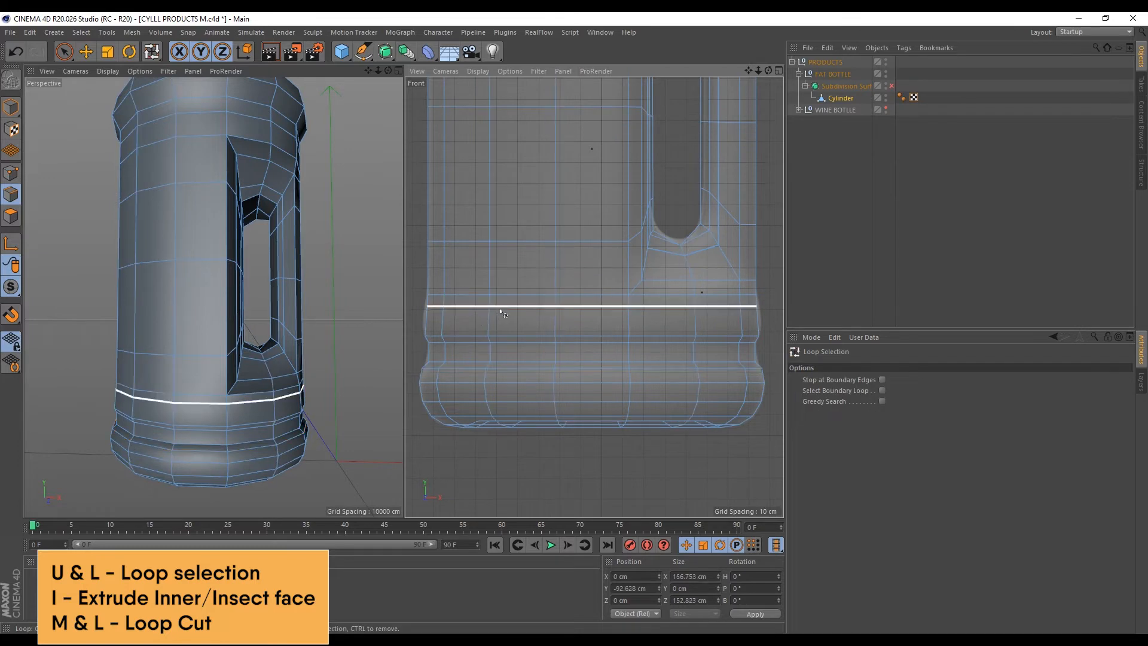
key("t")
left_click_drag(518, 327, 524, 324)
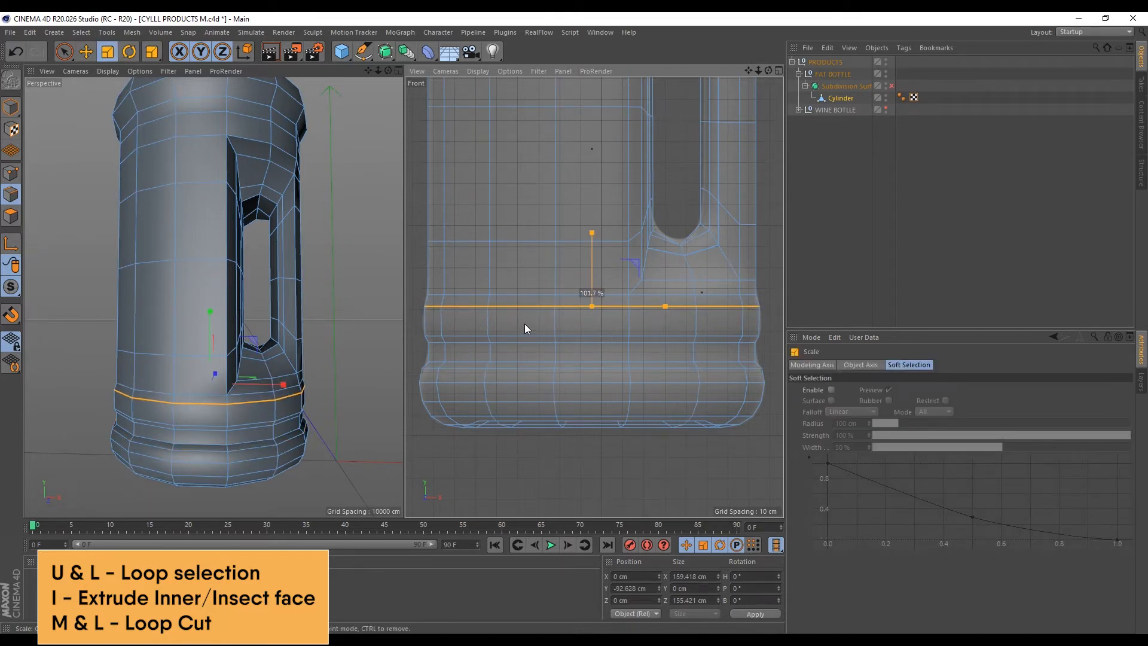
Loop-select the polygon band below the shoulder, inset it 4 cm with Extrude Inner, and scale it outward to about 161.9 cm wide
scroll(525, 324, "down", 8)
scroll(520, 230, "up", 6)
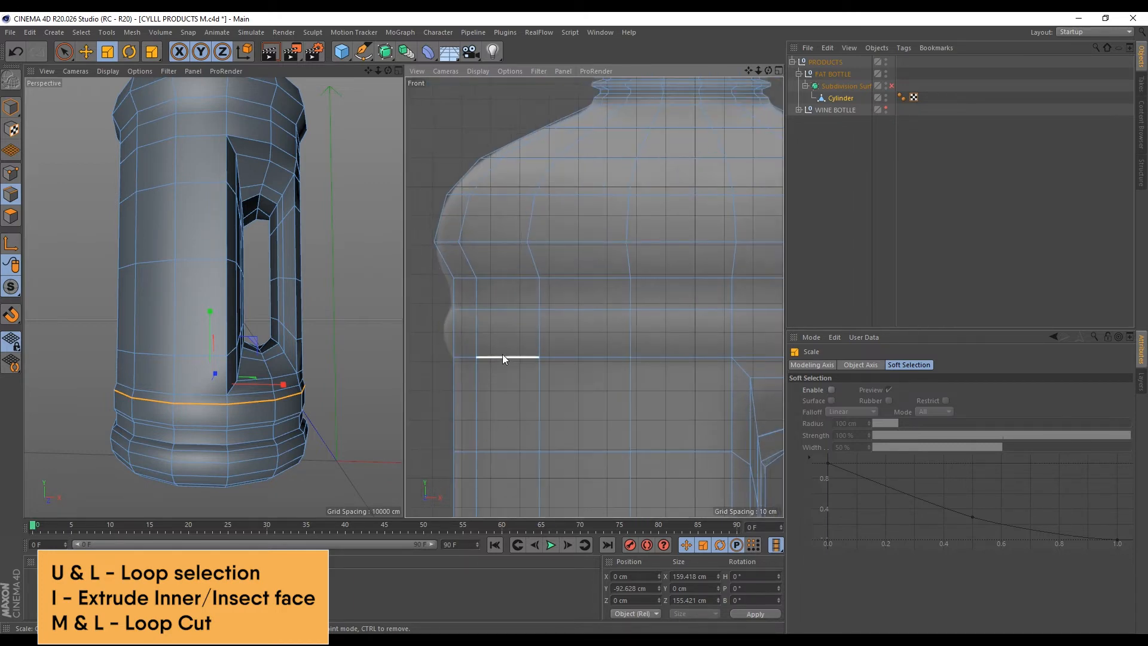
left_click(10, 215)
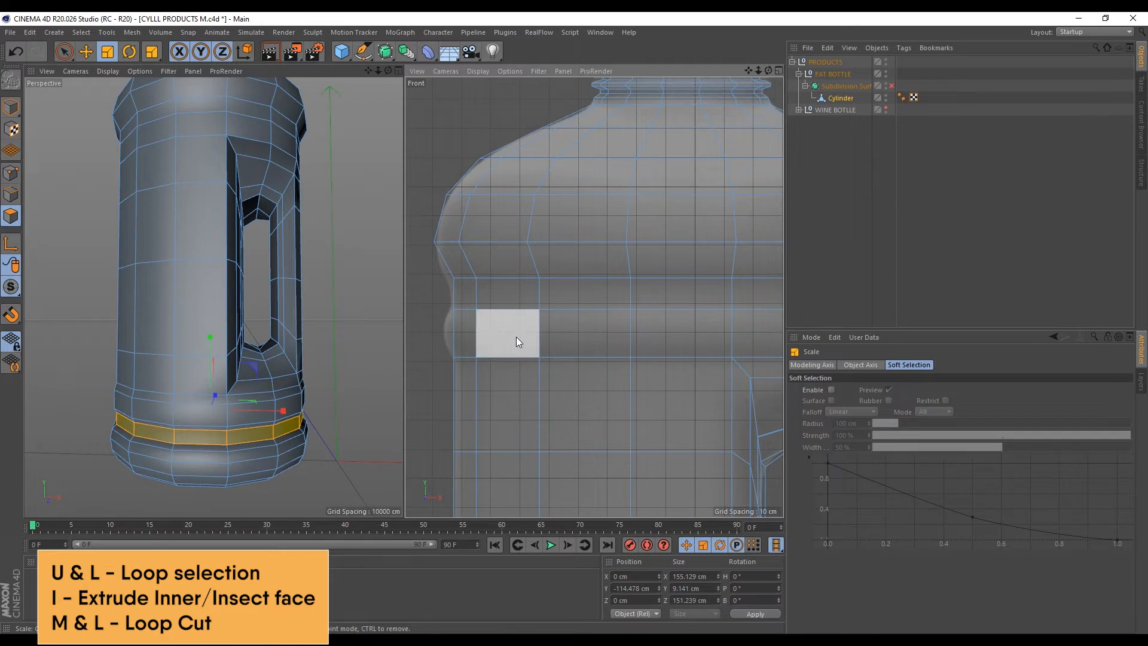
key("u")
key("l")
left_click(481, 344)
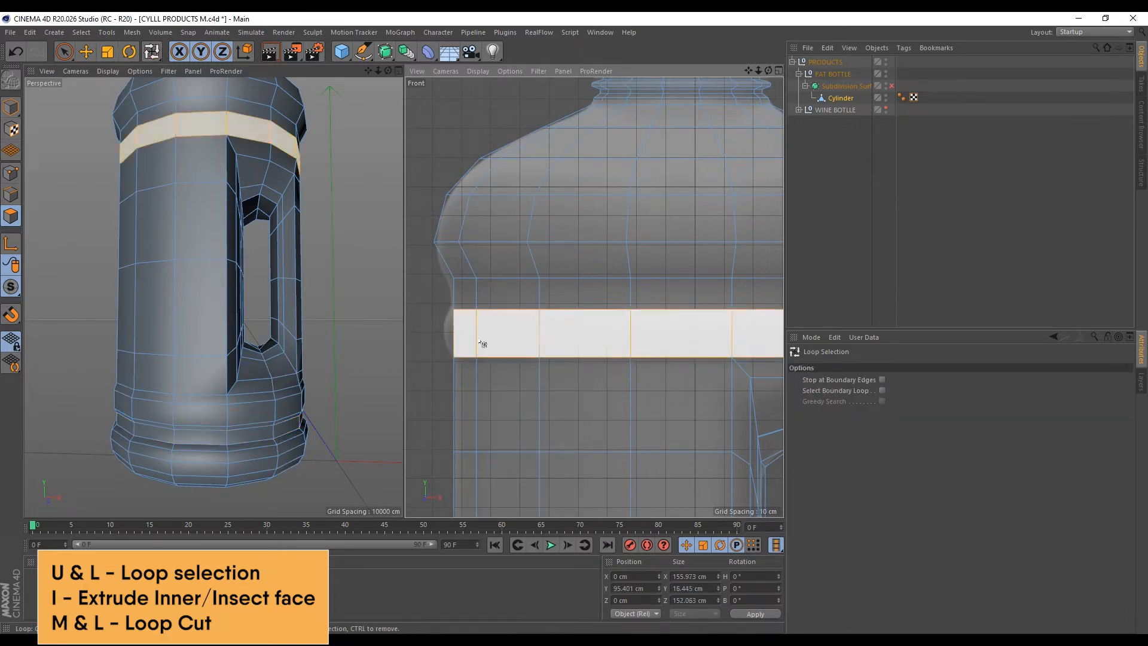
key("i")
left_click_drag(583, 326, 582, 328)
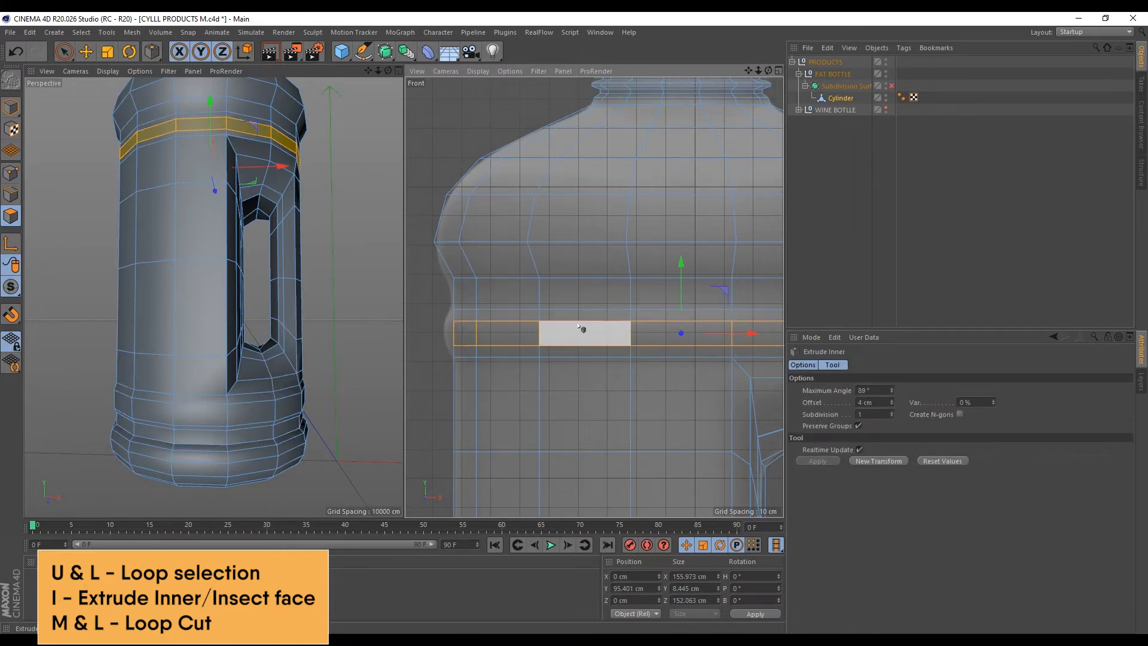
key("t")
left_click_drag(624, 285, 637, 276)
middle_click_drag(636, 276, 633, 284, "alt")
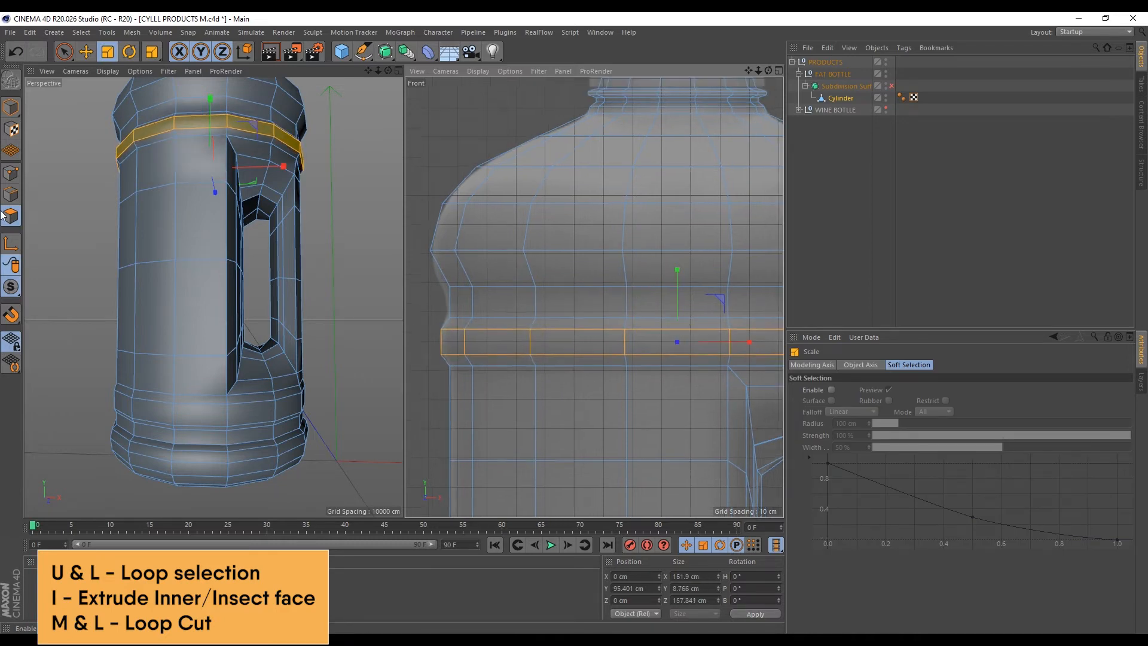
Loop-select the edge loop above the upper ridge, at the shoulder's base, and scale it outward to about 160 cm wide
left_click(10, 194)
key("u")
key("l")
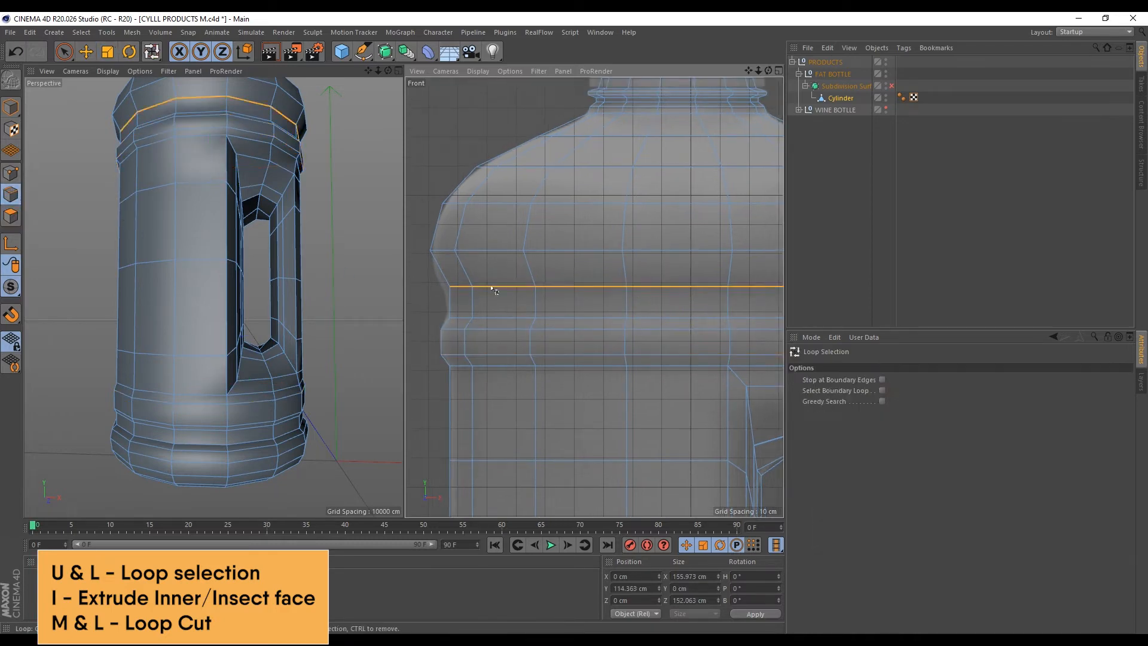
left_click(492, 286)
key("t")
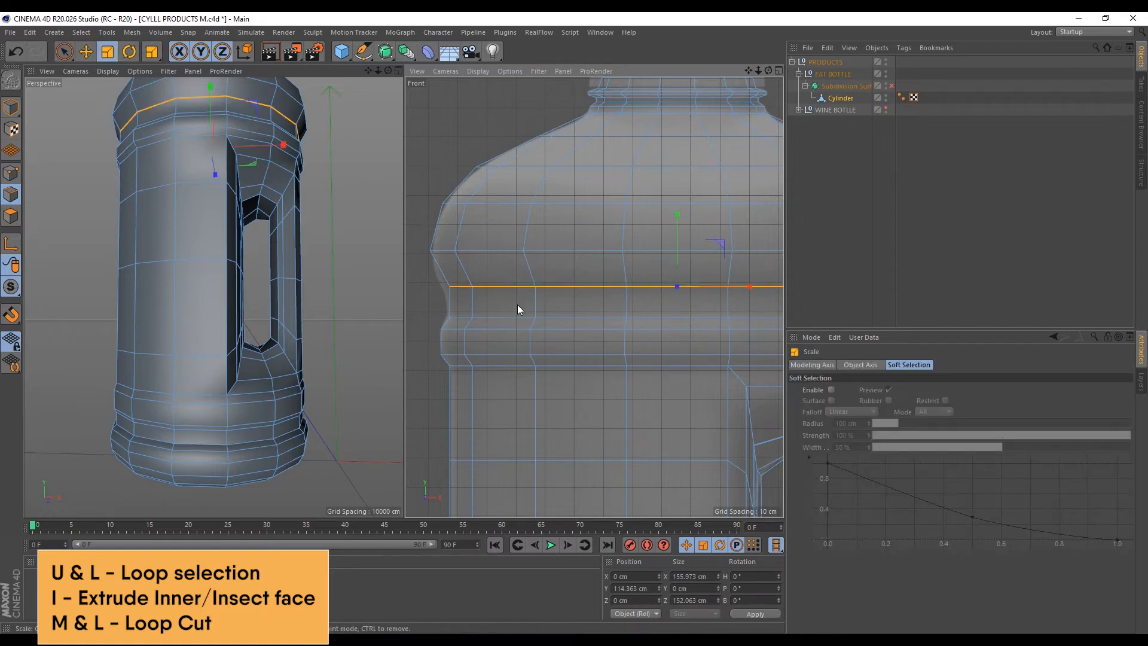
left_click_drag(518, 304, 526, 293)
Re-enable the Subdivision Surface, deselect the bottle, and inspect the smoothed upper and lower ridges
scroll(489, 274, "down", 6)
left_click_drag(161, 255, 163, 292, "alt")
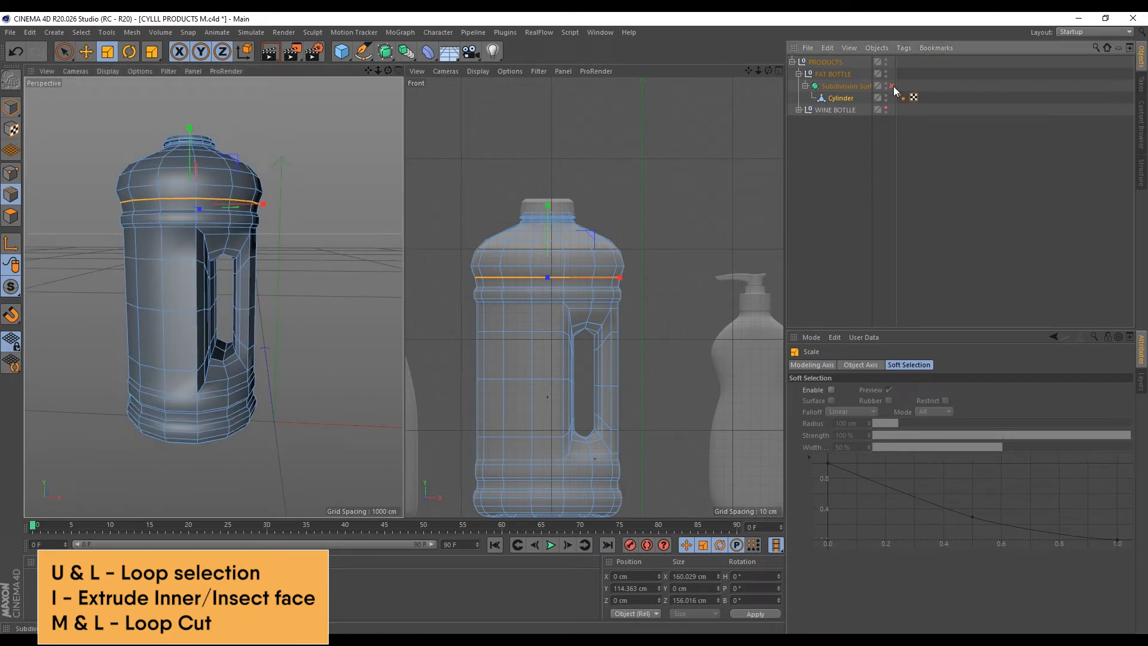
left_click(893, 87)
left_click(867, 156)
left_click_drag(143, 332, 169, 313, "alt")
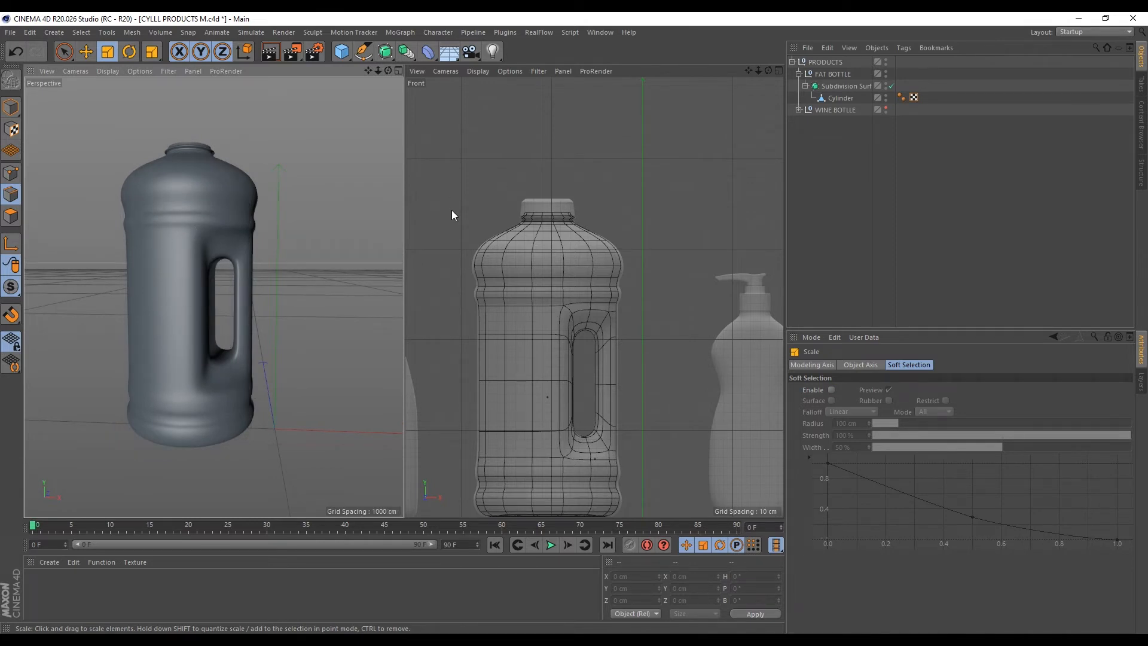
Cut two edge loops around the band below the shoulder's base, the second at about 62.6% offset
left_click(840, 97)
scroll(502, 295, "up", 5)
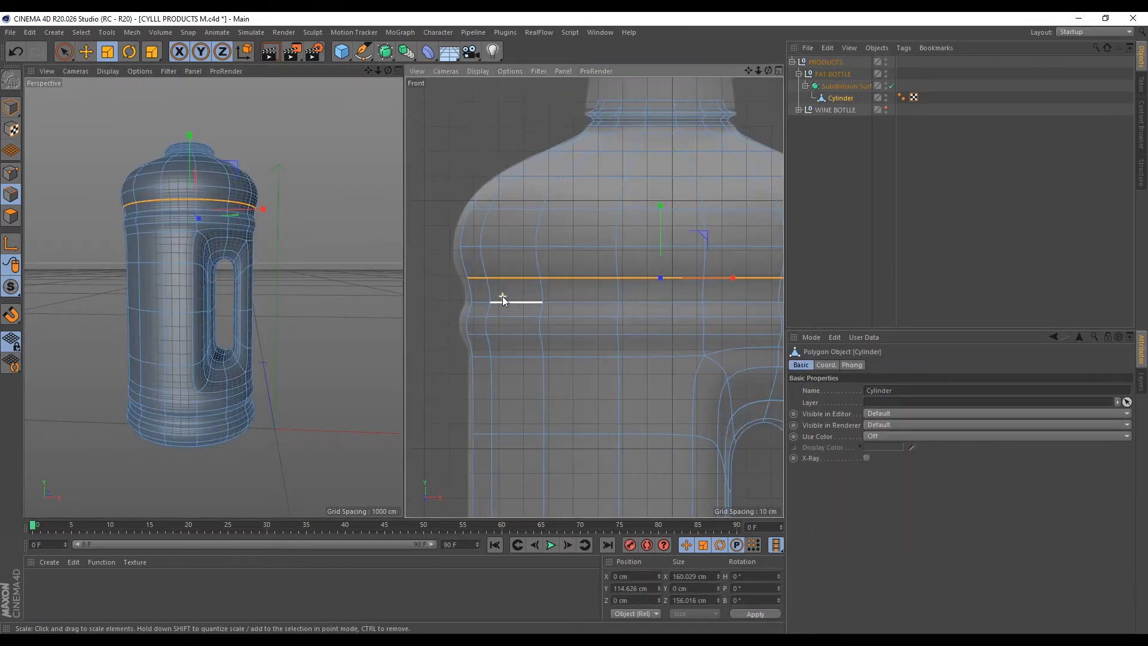
key("k")
key("l")
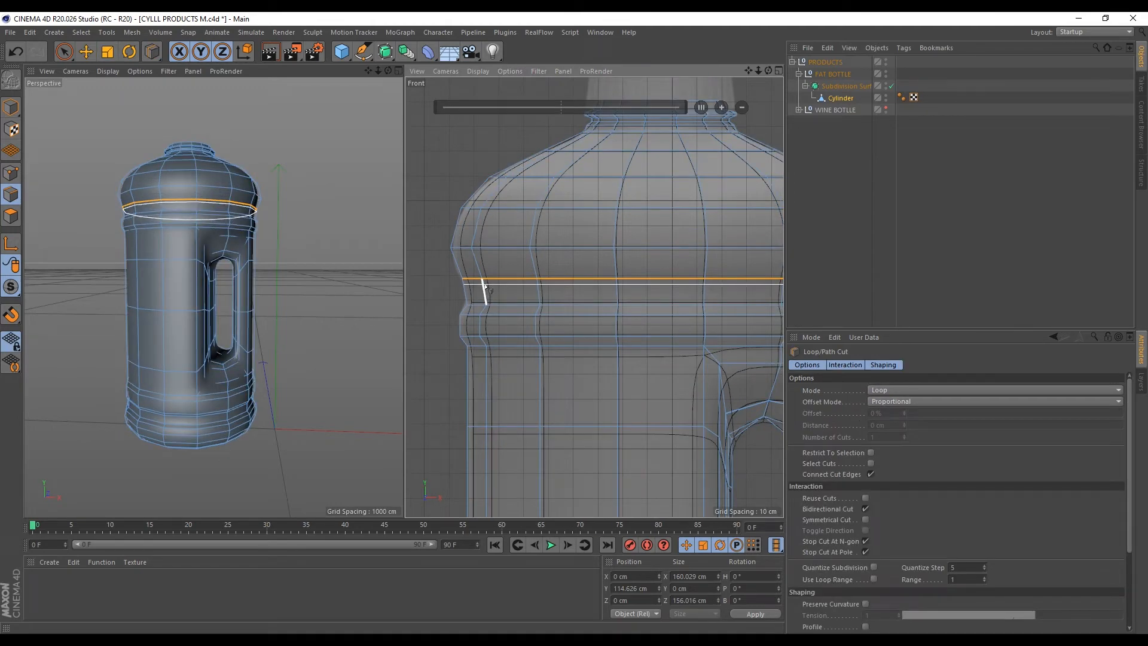
left_click(486, 302)
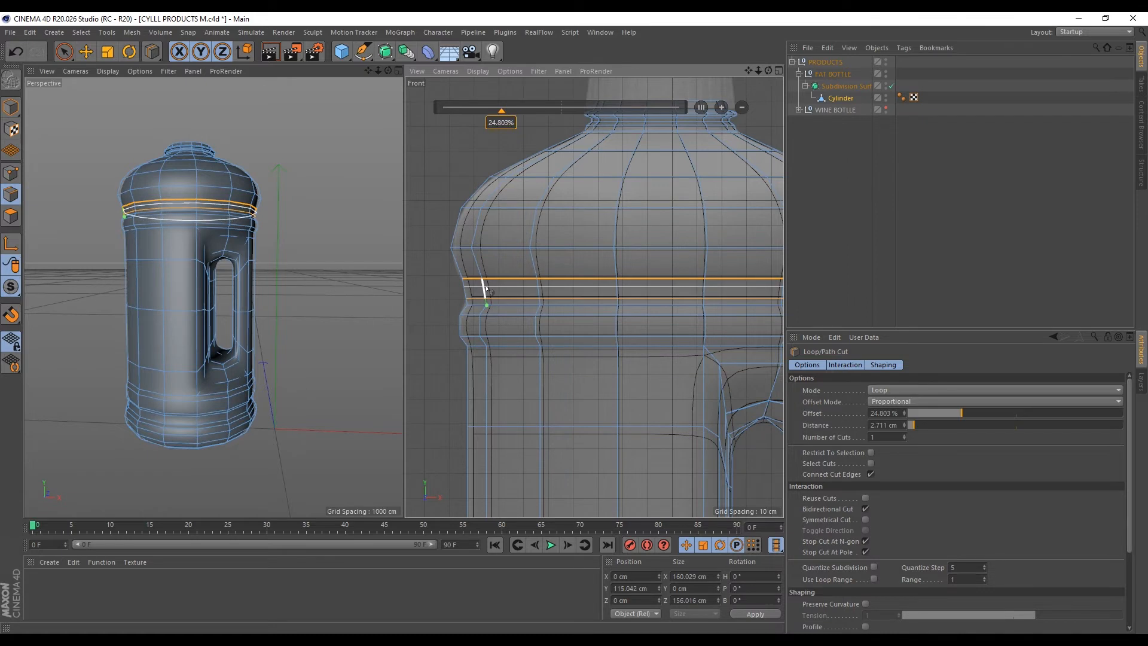
left_click(483, 286)
Disable the Subdivision Surface, loop-select the widest edge loop of the shoulder and move it down about 5 cm
left_click(891, 86)
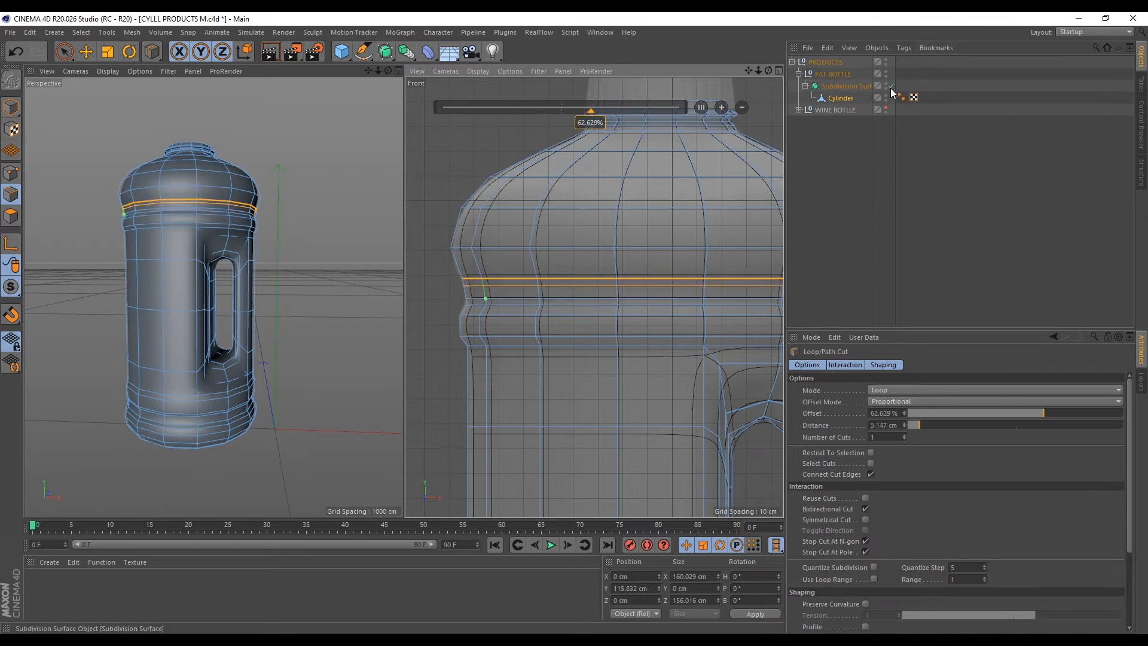
key("u")
key("l")
left_click(513, 248)
key("t")
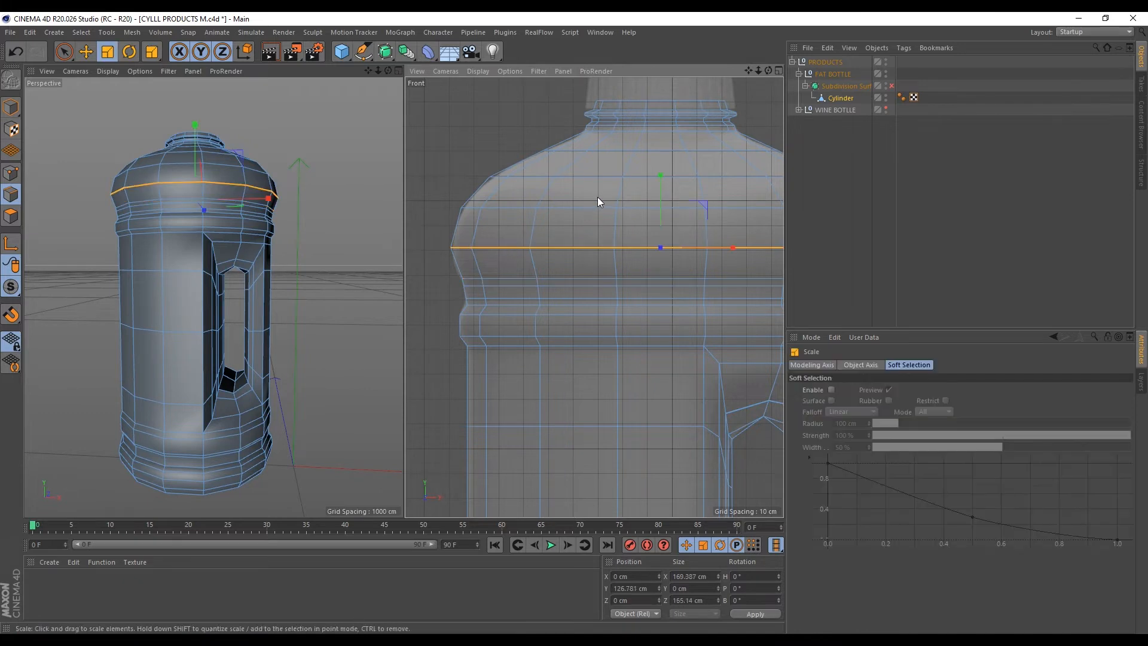
key("e")
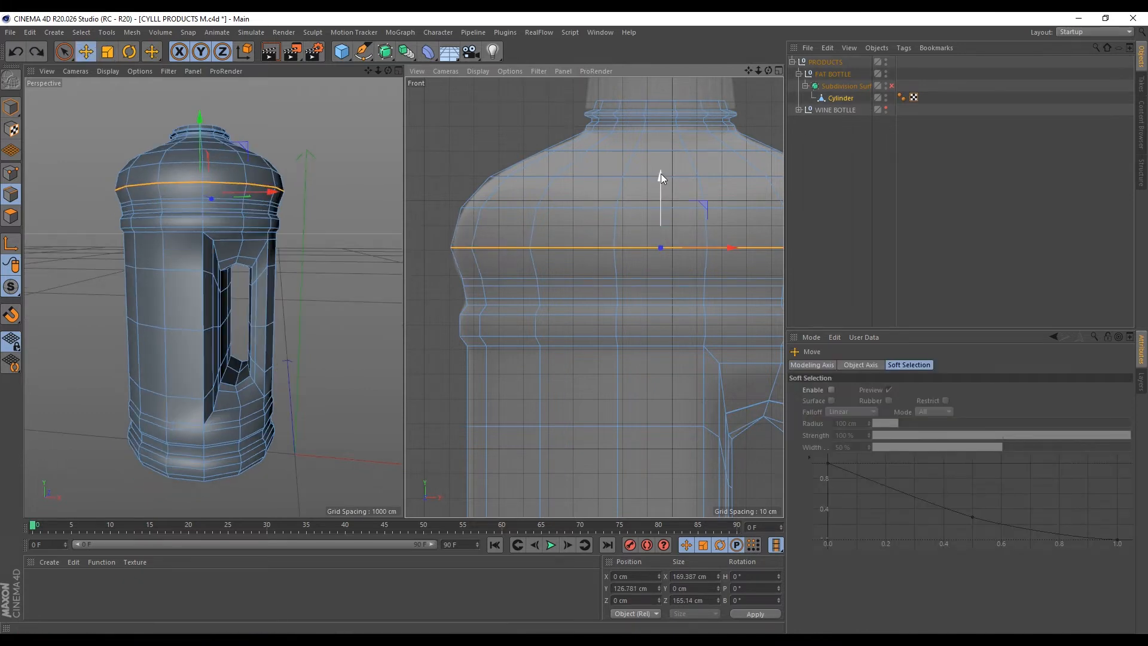
left_click_drag(660, 174, 659, 186)
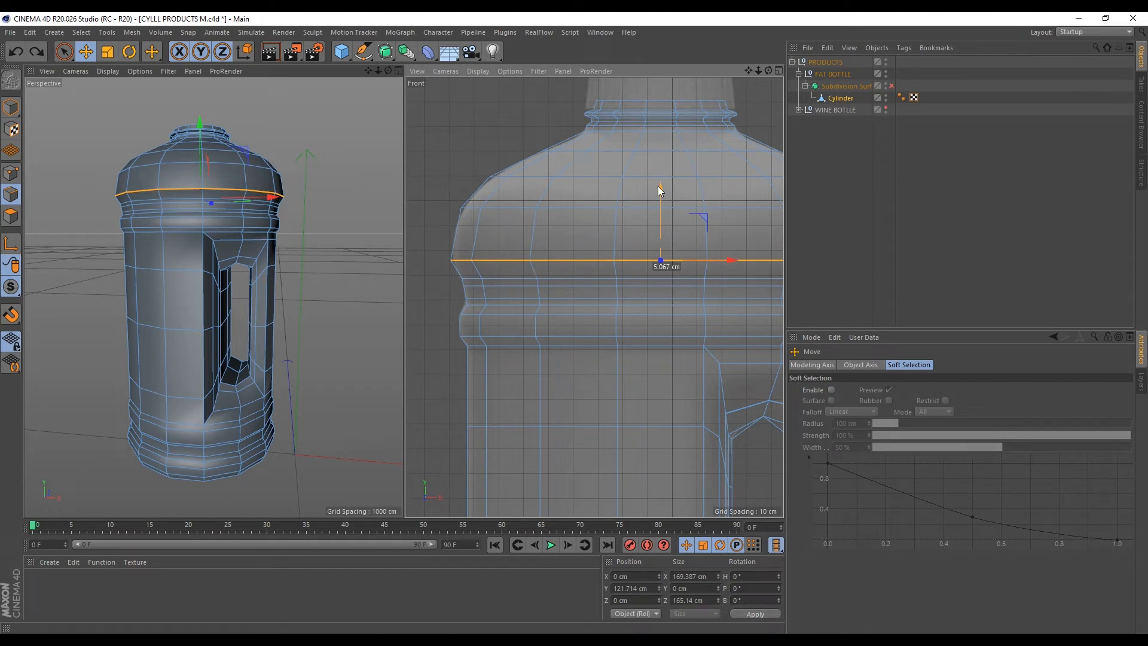
middle_click_drag(657, 186, 655, 171, "alt")
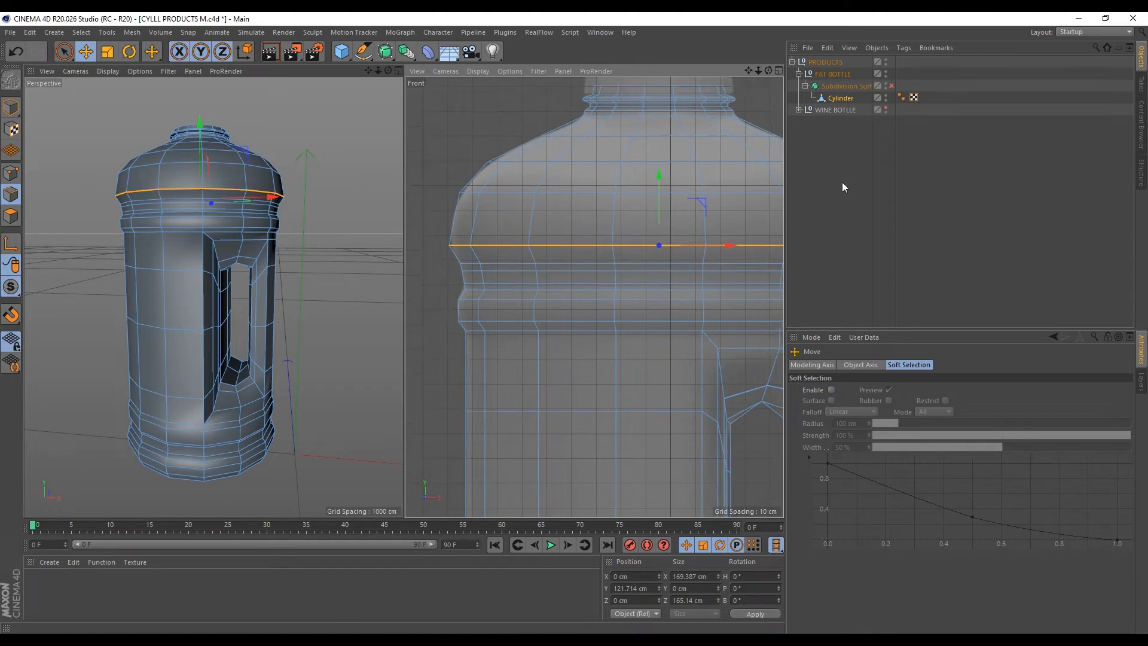
Re-enable the Subdivision Surface and unhide the WINE BOTLLE group to view both smoothed bottles together
left_click(890, 87)
left_click(934, 141)
scroll(175, 371, "down", 3)
left_click_drag(167, 288, 171, 264, "alt")
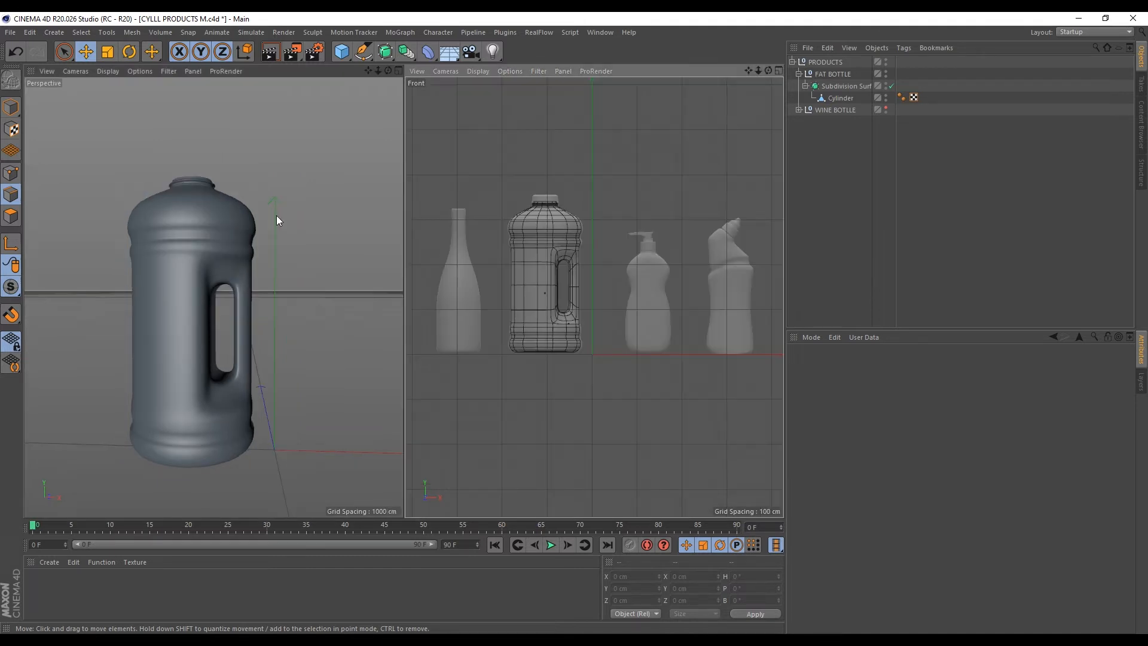
middle_click(276, 216)
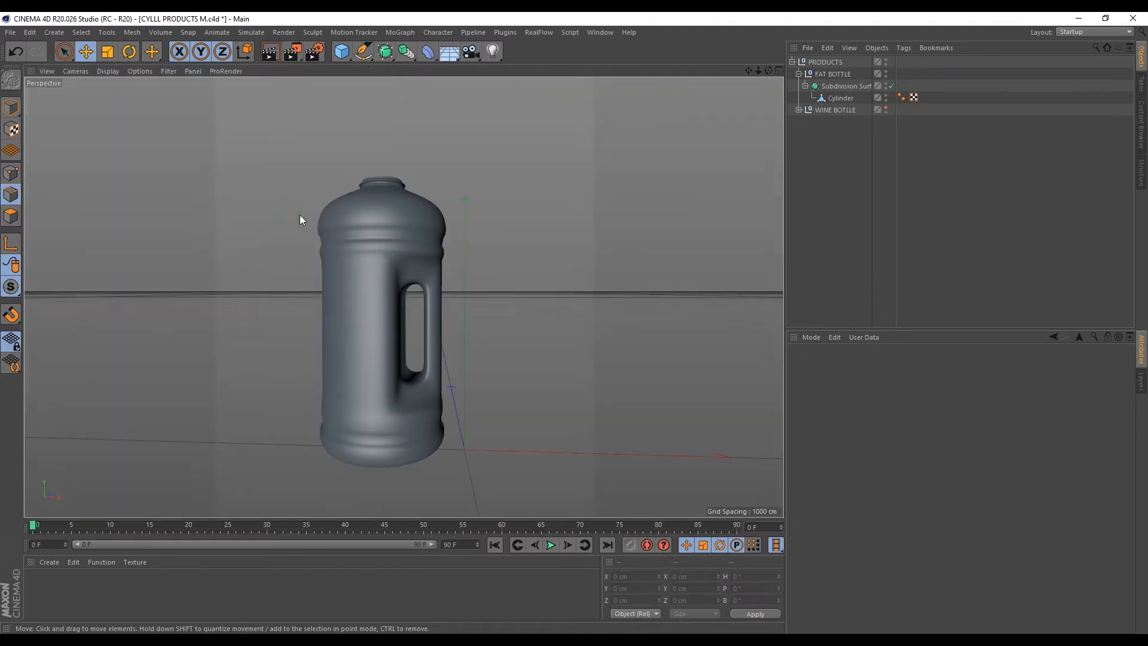
left_click(886, 107)
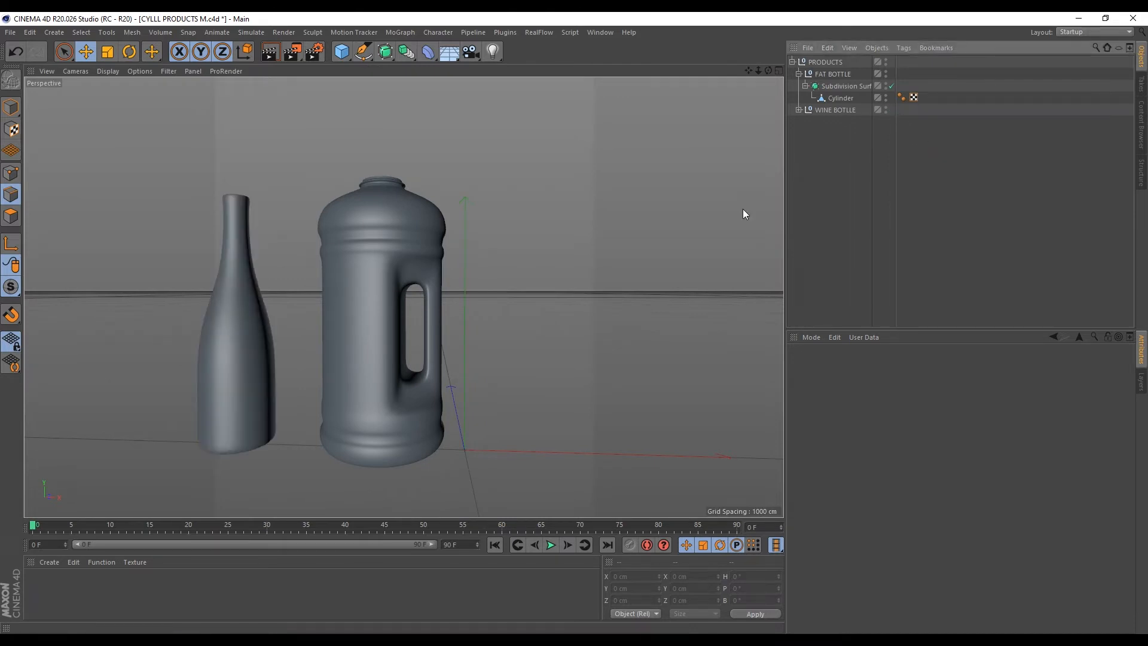
left_click_drag(439, 307, 422, 376, "alt")
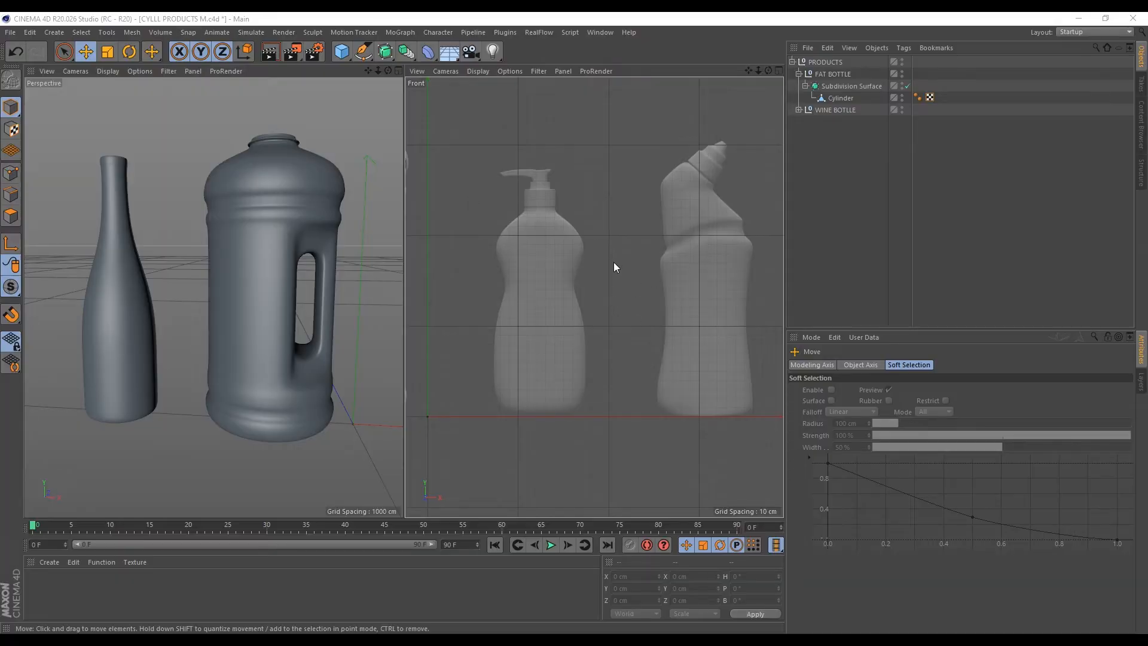
Add a cylinder primitive and move it over the pump bottle reference, at about X 123.35 cm and Y 192.3 cm
scroll(541, 181, "up", 2)
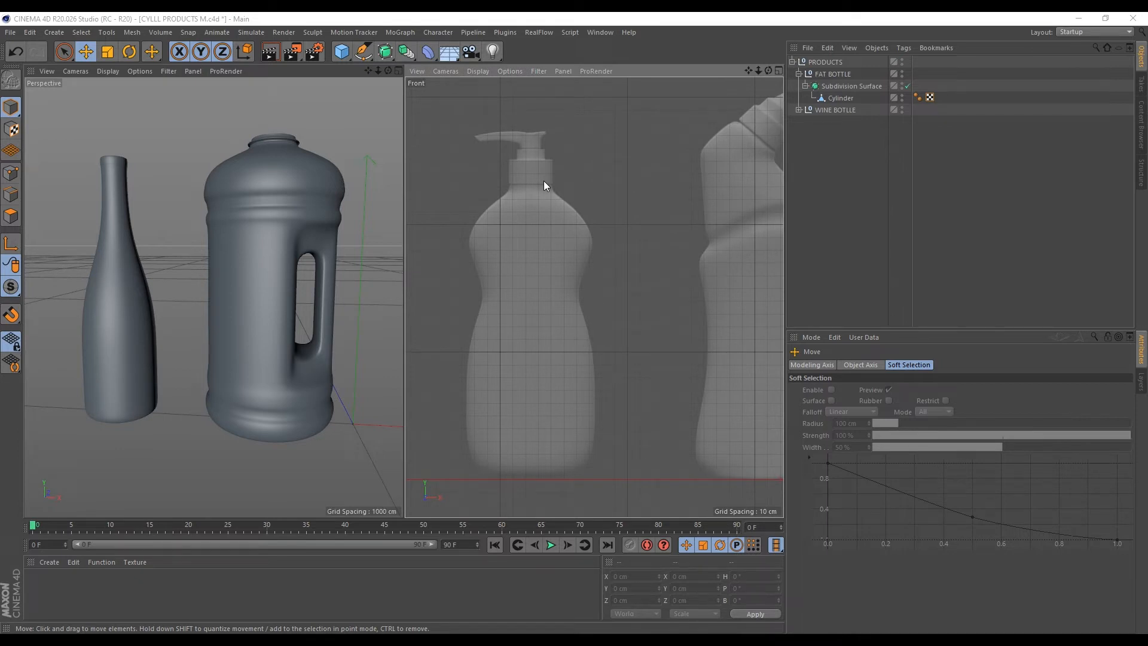
scroll(544, 180, "up", 4)
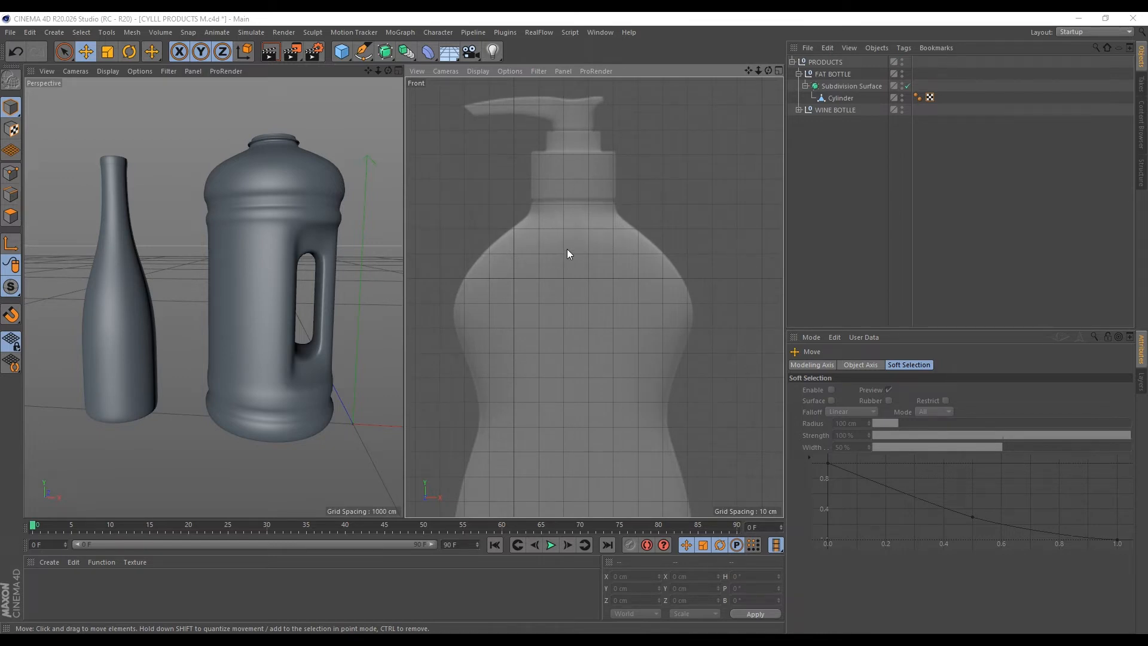
scroll(564, 246, "down", 3)
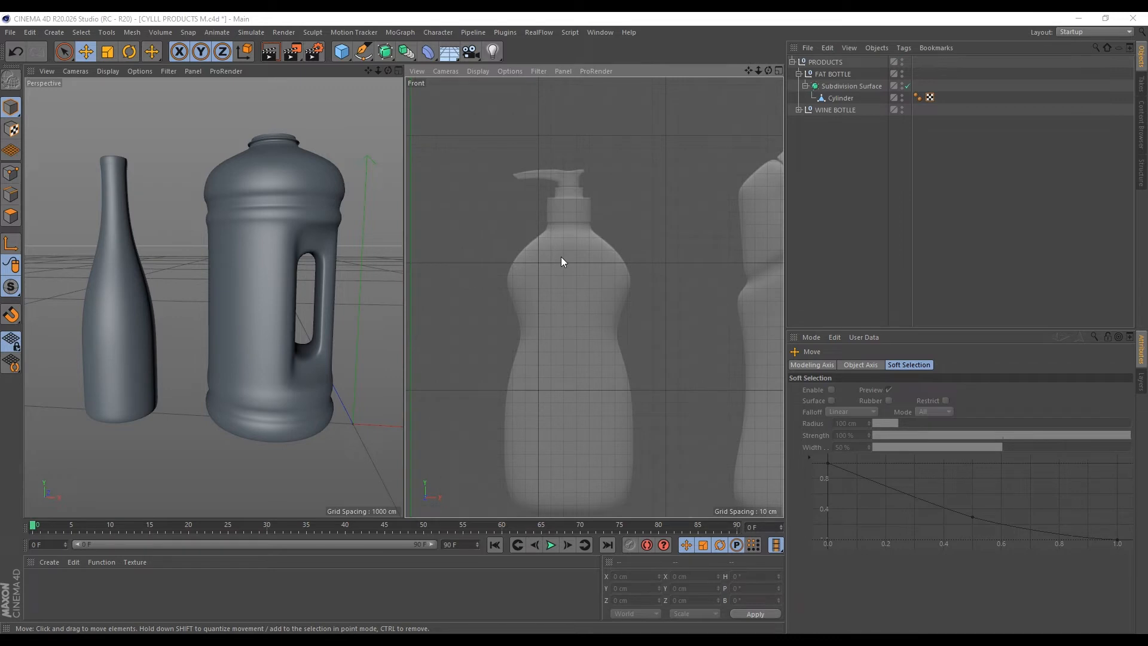
left_click(343, 52)
left_click(583, 69)
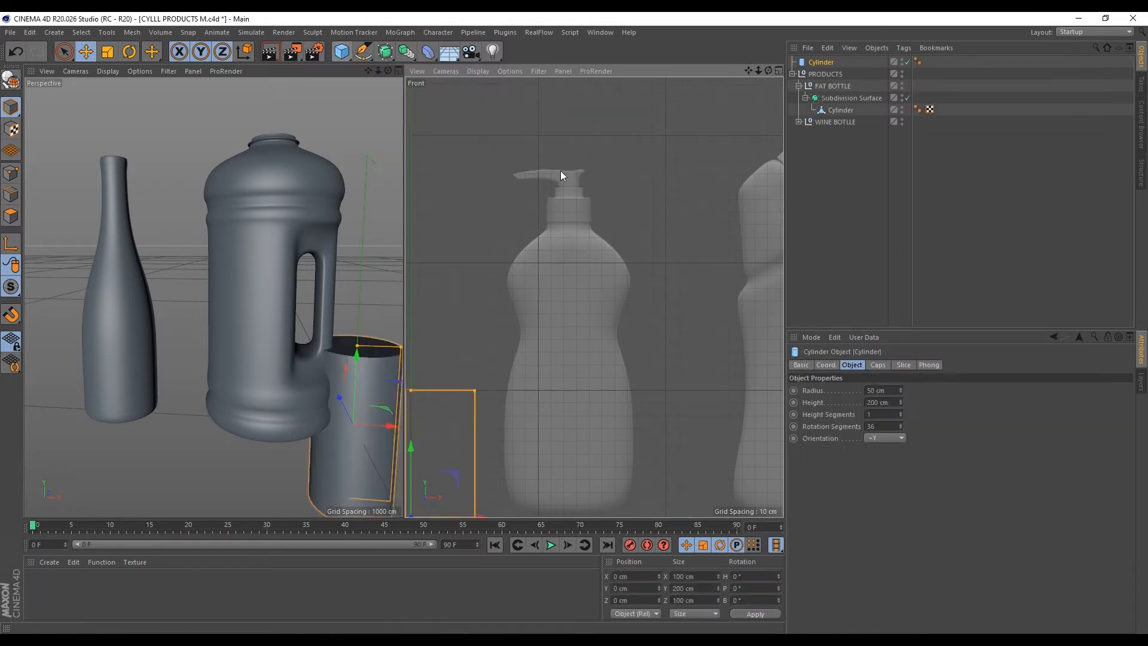
scroll(547, 284, "down", 3)
left_click_drag(557, 400, 629, 331)
left_click_drag(556, 328, 545, 234)
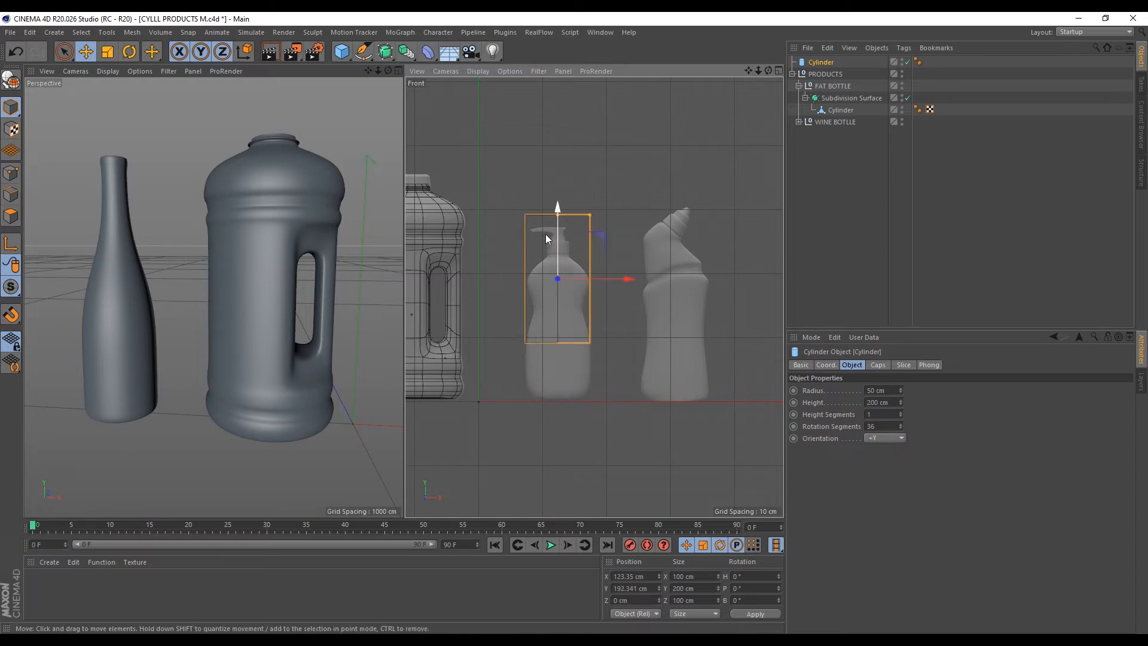
Fit the cylinder to the pump bottle's neck with about 16.9 cm radius and 16.3 cm height, just below the pump collar
scroll(545, 234, "up", 4)
left_click_drag(575, 183, 589, 315)
left_click_drag(579, 258, 584, 214)
scroll(626, 278, "up", 5)
left_click_drag(696, 248, 563, 249)
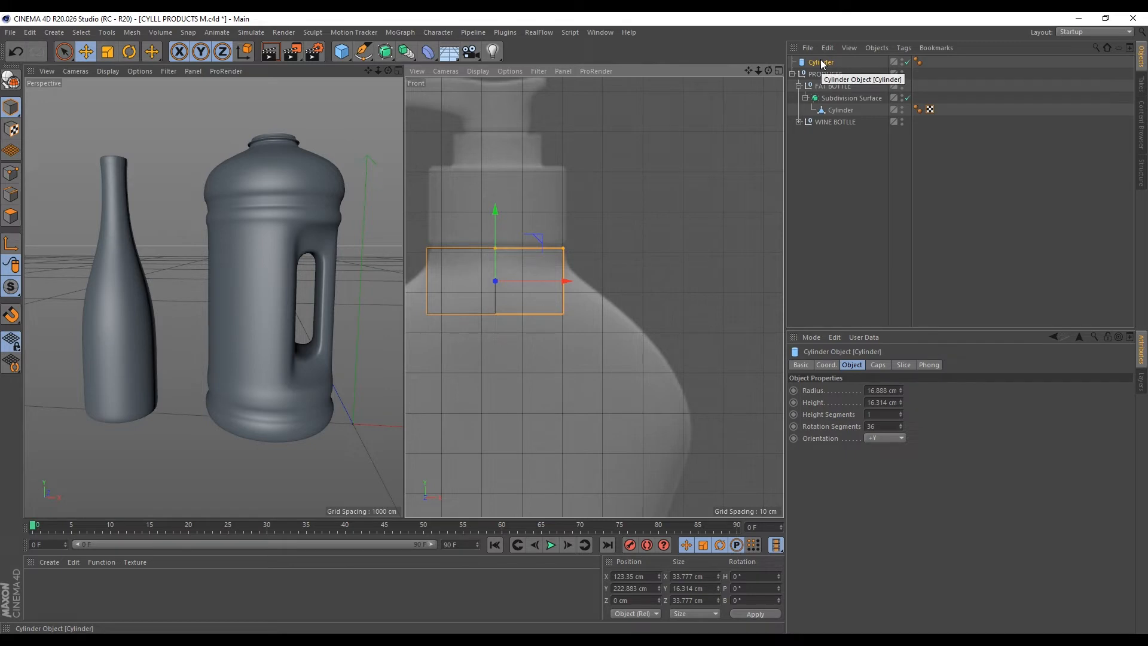
Group the cylinder under a null named SANITIZER and place that null inside the PRODUCTS group
key("alt+g")
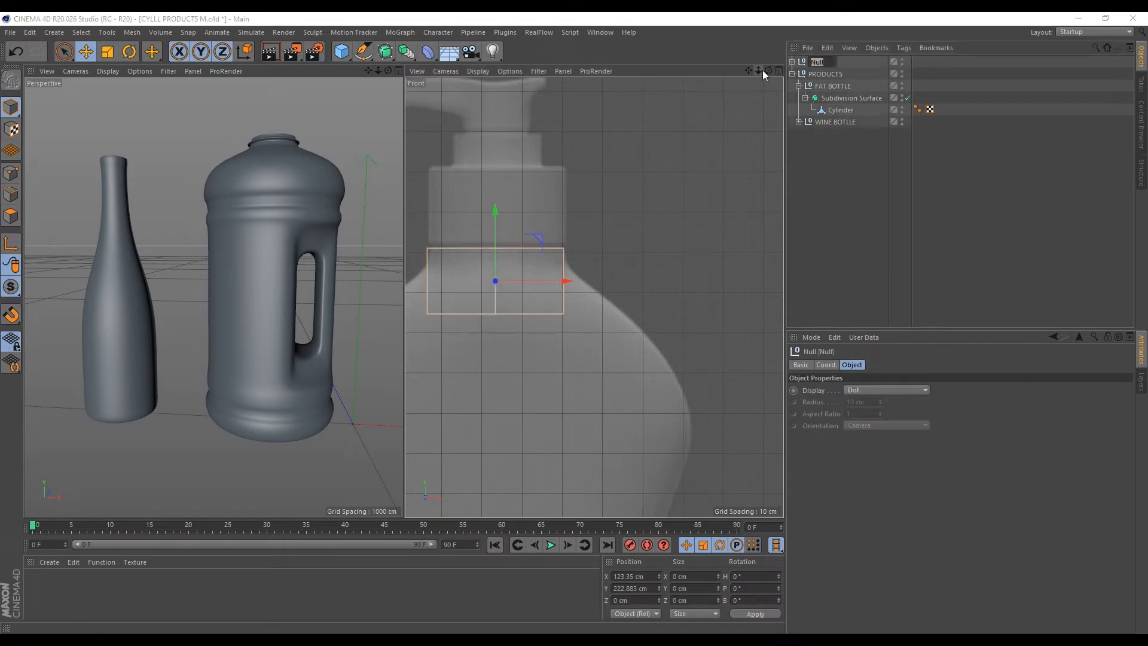
type("SANITIZER")
key("Return")
left_click_drag(815, 63, 824, 76)
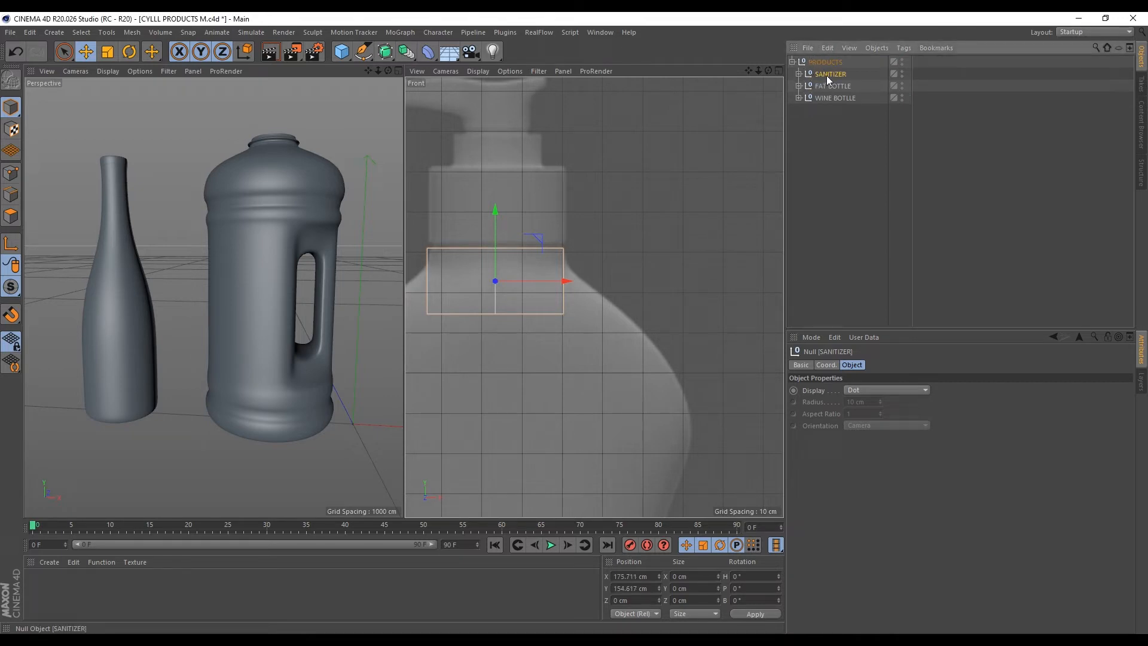
Hide the WINE BOTLLE and FAT BOTTLE groups and frame the new cylinder in the perspective view
left_click(902, 95)
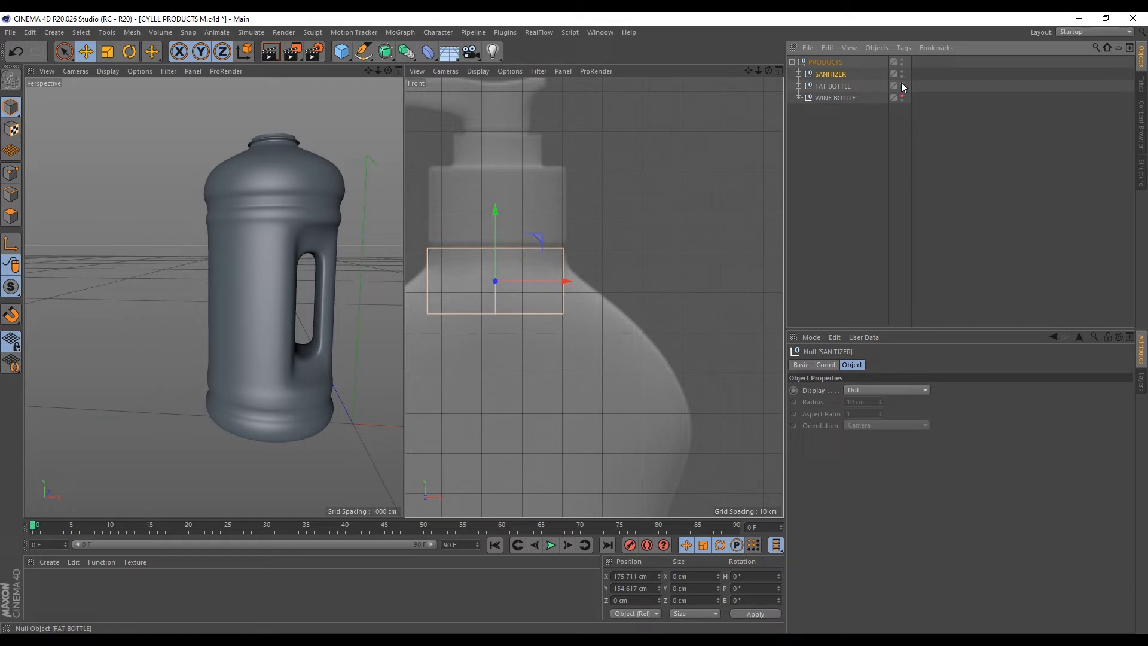
left_click(901, 84)
scroll(521, 307, "down", 1)
key("s")
scroll(274, 251, "up", 5)
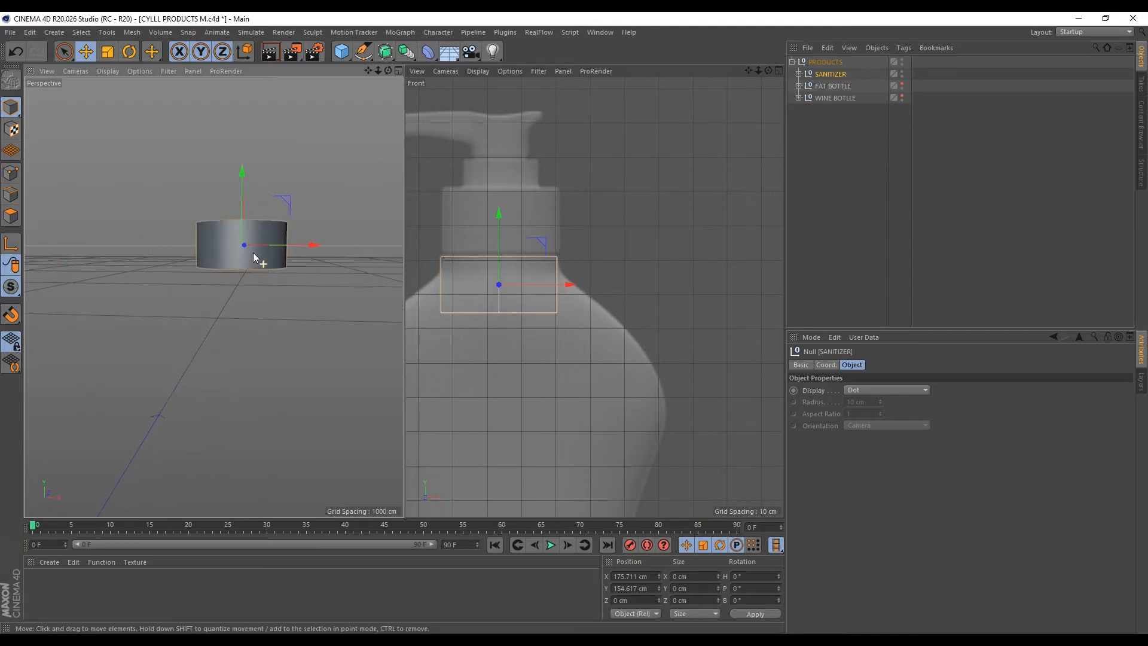
scroll(242, 240, "down", 4)
scroll(244, 244, "up", 5)
scroll(443, 275, "up", 1)
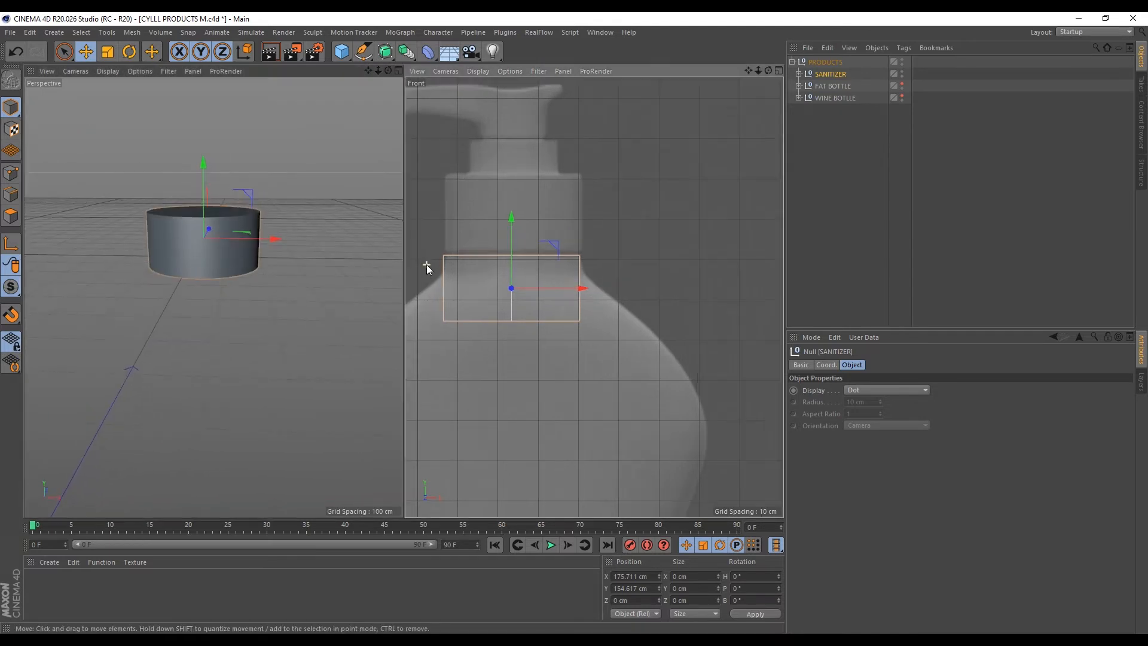
Set the neck cylinder's rotation segments to 8 and convert it to an editable polygon object
left_click(799, 75)
left_click(834, 86)
double_click(880, 425)
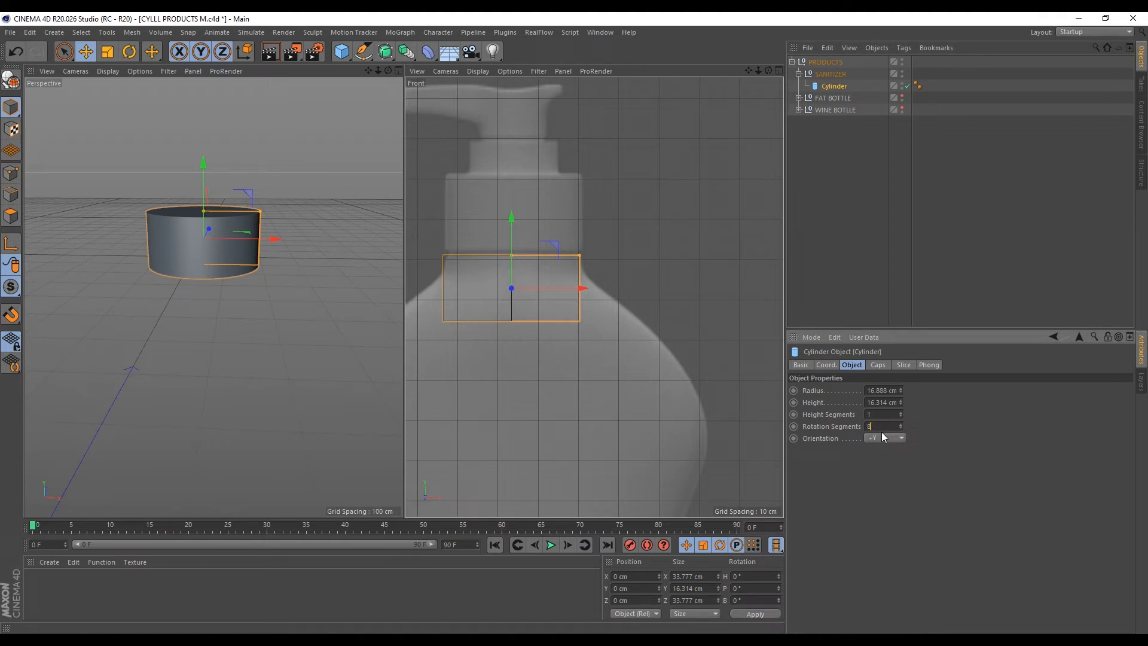
scroll(451, 321, "down", 3)
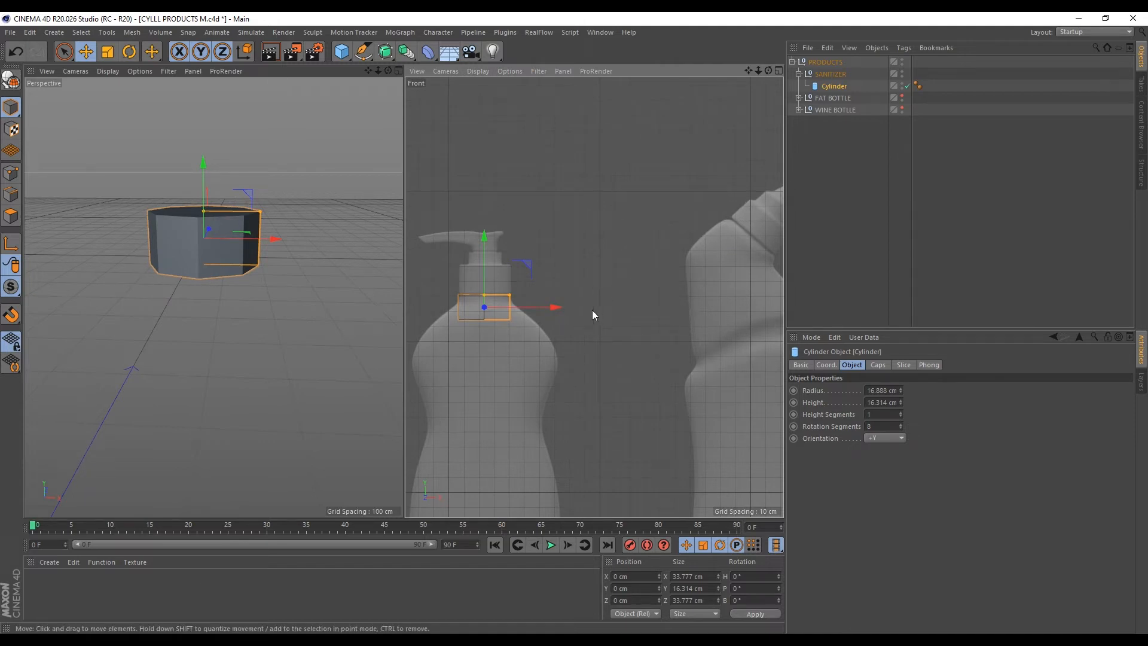
scroll(582, 308, "up", 4)
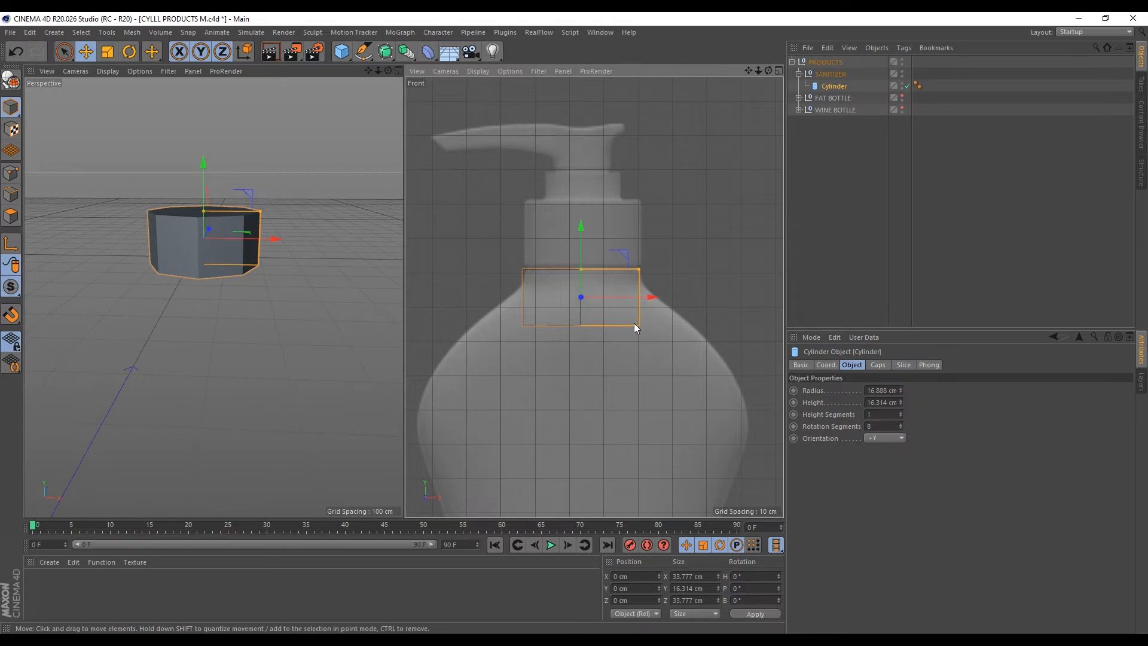
key("c")
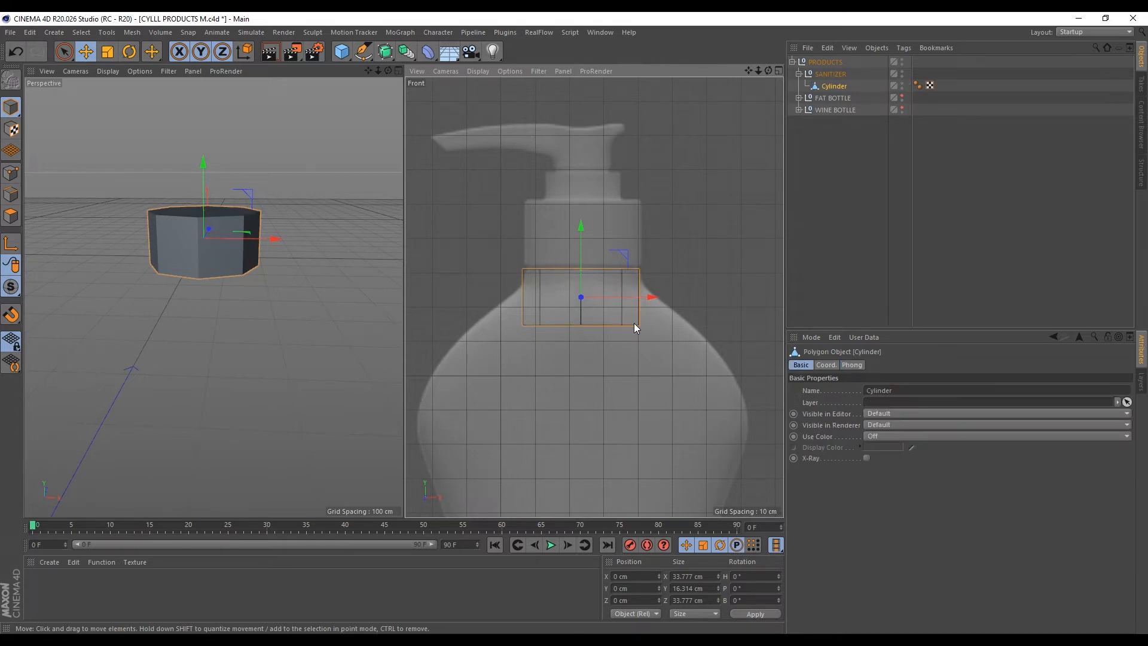
Rename the polygon cylinder as SANITIZER and optimize its mesh
double_click(836, 88)
type("SANITIZ")
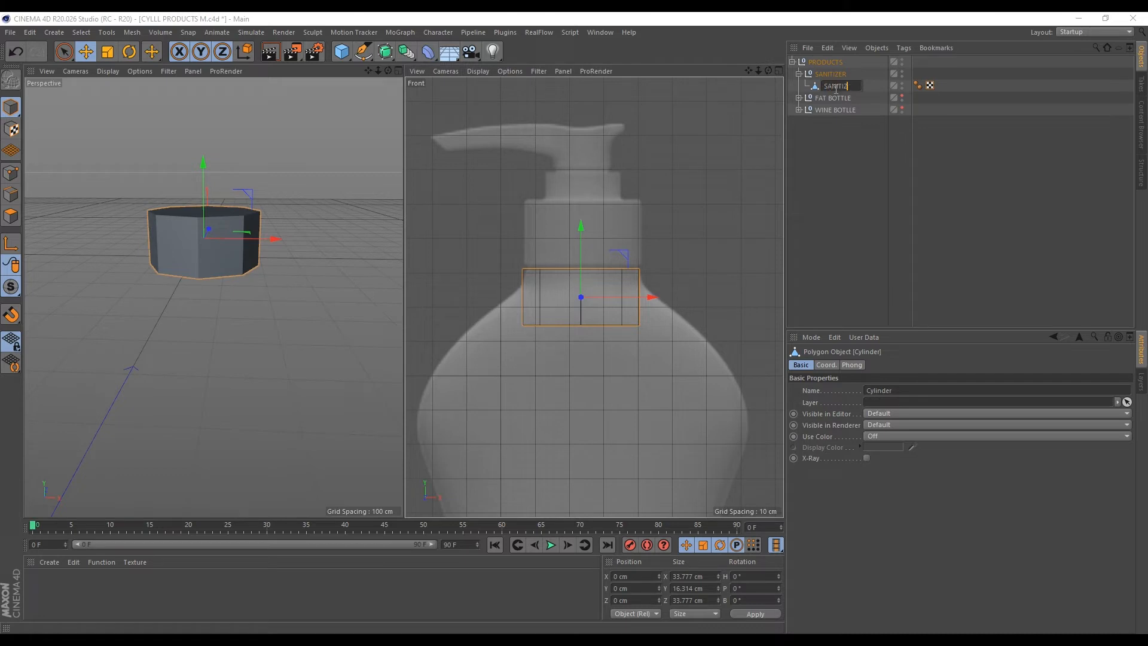
type("ER")
key("Return")
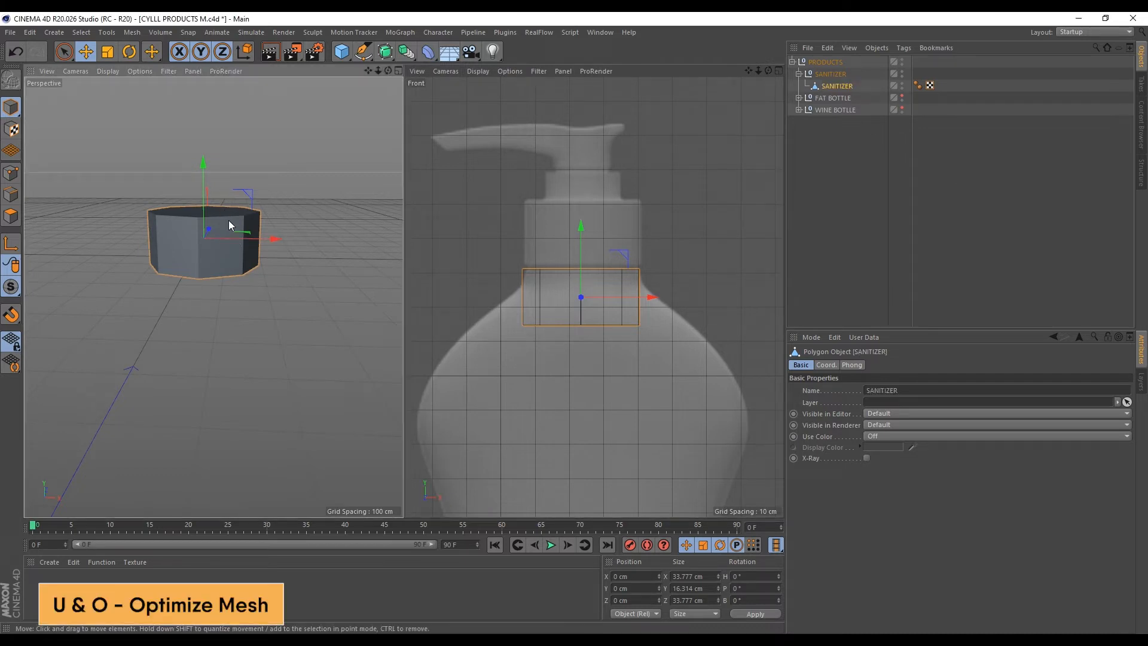
key("u")
key("o")
Loop-select the bottom cap polygons and raise them to about Y 3.28 cm, where the bottle's shoulder starts
left_click_drag(195, 207, 183, 249, "alt")
right_click_drag(183, 246, 209, 204, "alt")
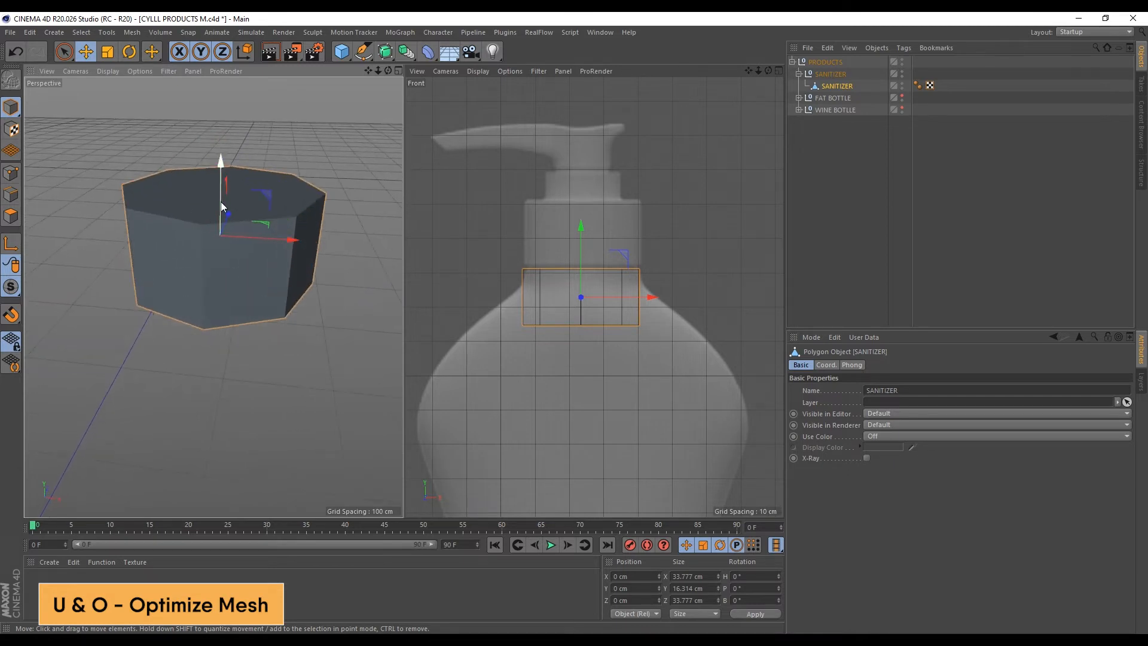
left_click(13, 221)
left_click_drag(166, 256, 274, 450, "alt")
key("u")
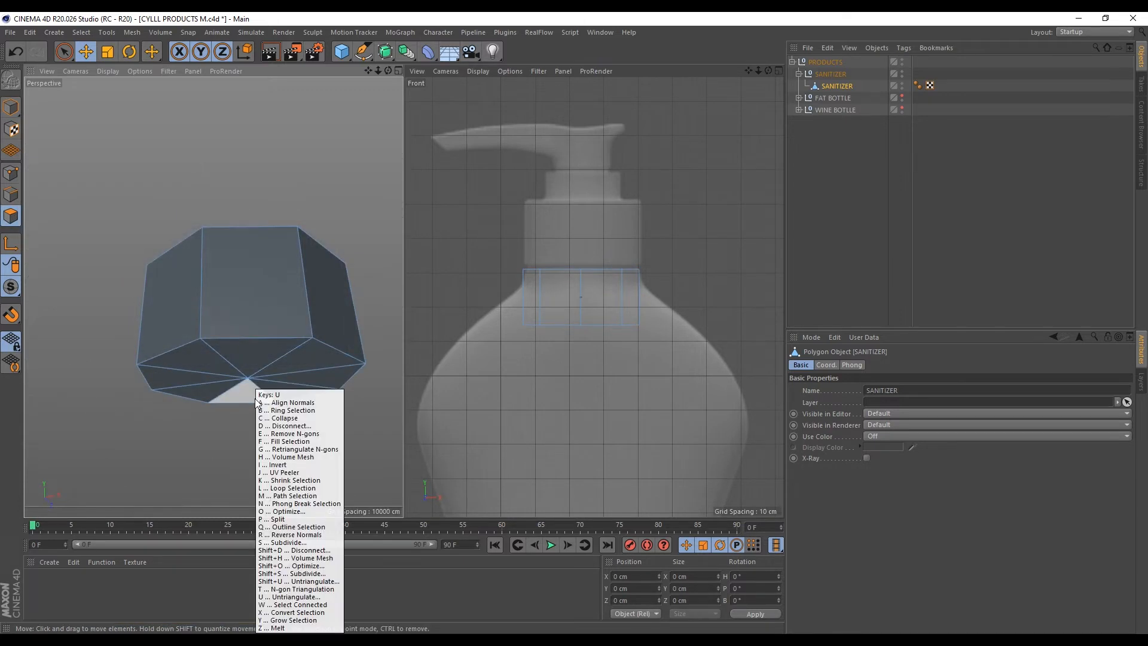
key("l")
left_click(277, 374)
scroll(308, 369, "up", 3)
scroll(579, 327, "up", 2)
key("e")
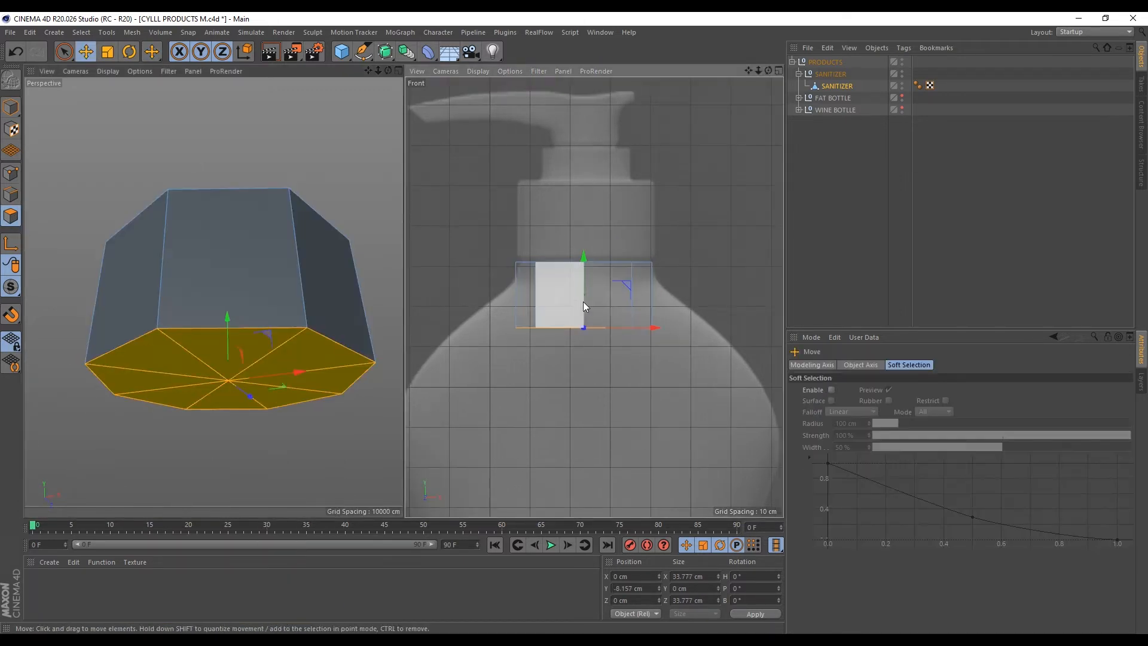
left_click_drag(586, 259, 590, 214)
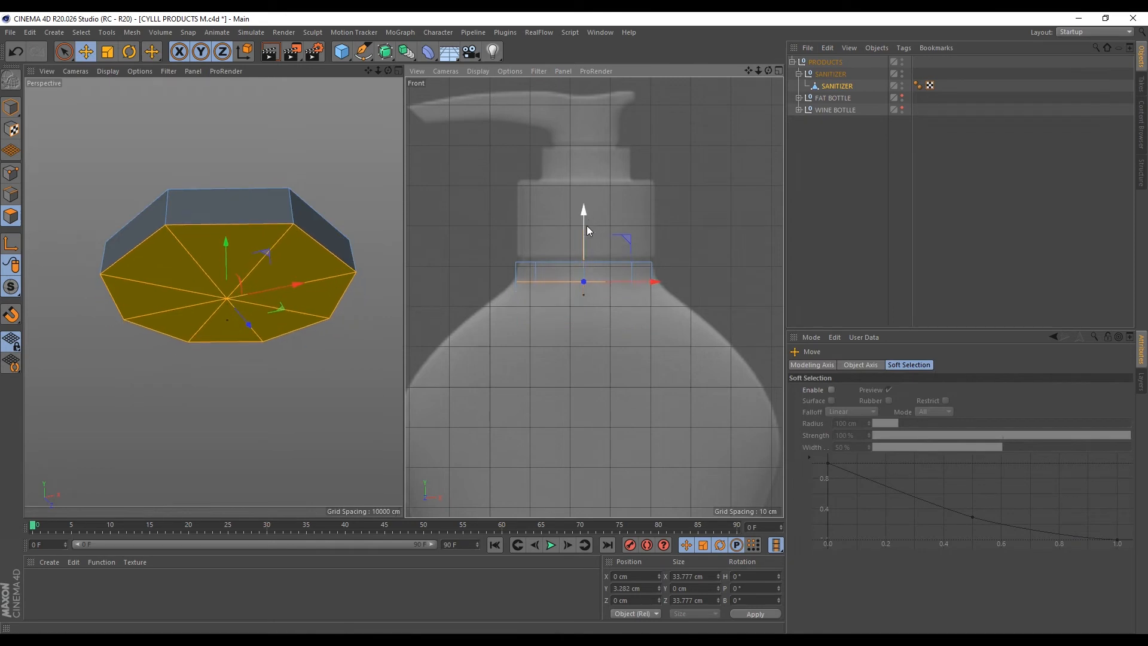
Loop-select the top cap polygons and scale them inward to about 31.6 cm wide
scroll(576, 257, "up", 3)
left_click_drag(294, 254, 276, 325, "alt")
scroll(269, 245, "up", 4)
key("u")
key("l")
left_click(304, 259)
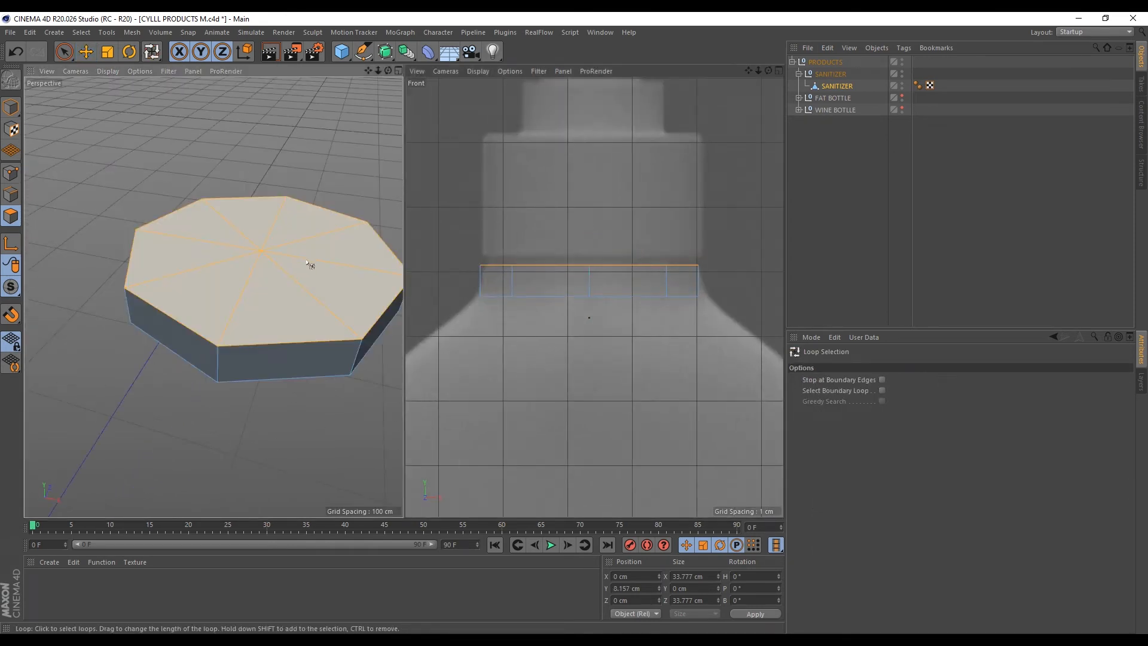
key("t")
left_click_drag(378, 192, 339, 189)
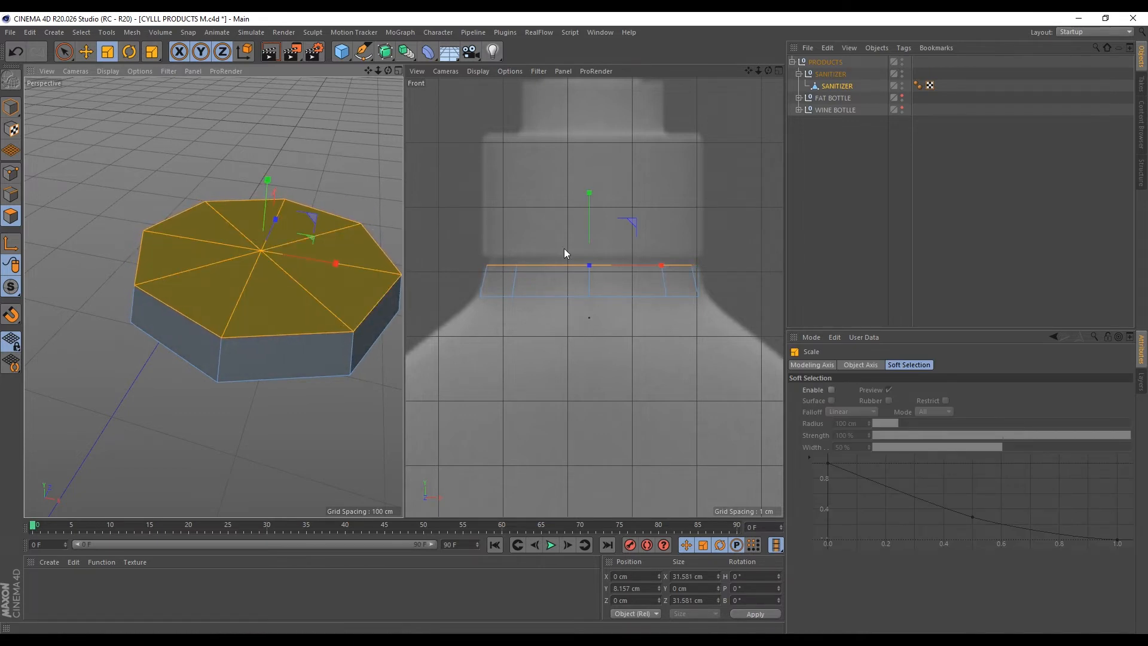
Select the cylinder's bottom cap polygons and extrude them down to about Y -9.76 cm
left_click_drag(257, 323, 220, 160, "alt")
scroll(214, 453, "down", 3)
left_click_drag(214, 453, 274, 468, "alt")
scroll(274, 467, "up", 3)
right_click(274, 467)
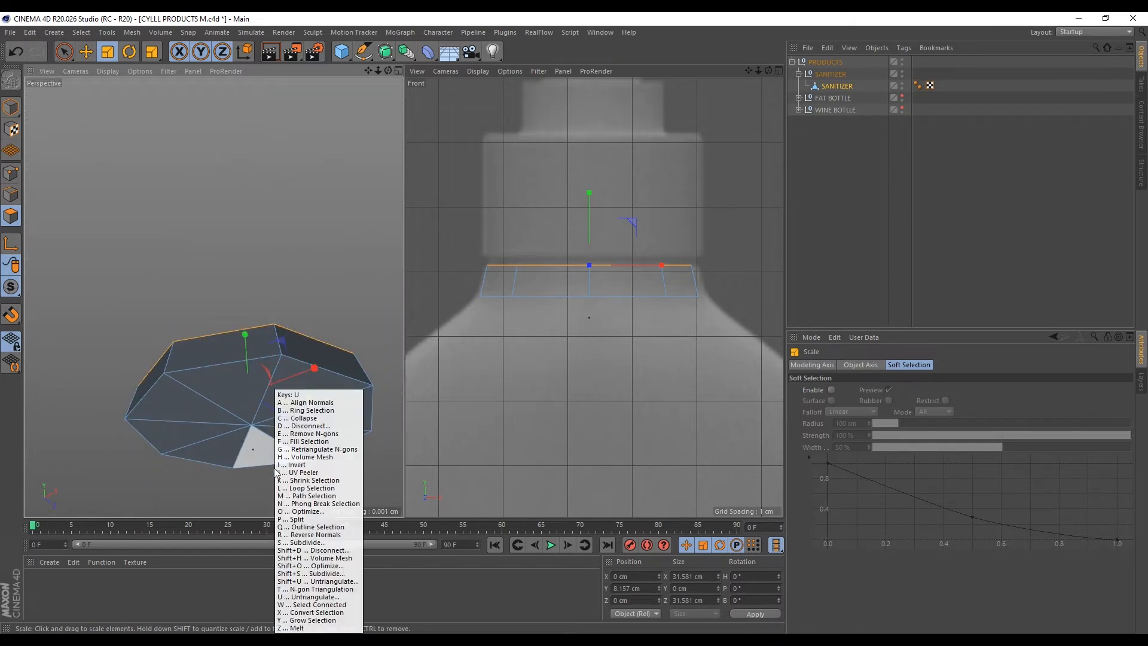
left_click(311, 412)
left_click(287, 428)
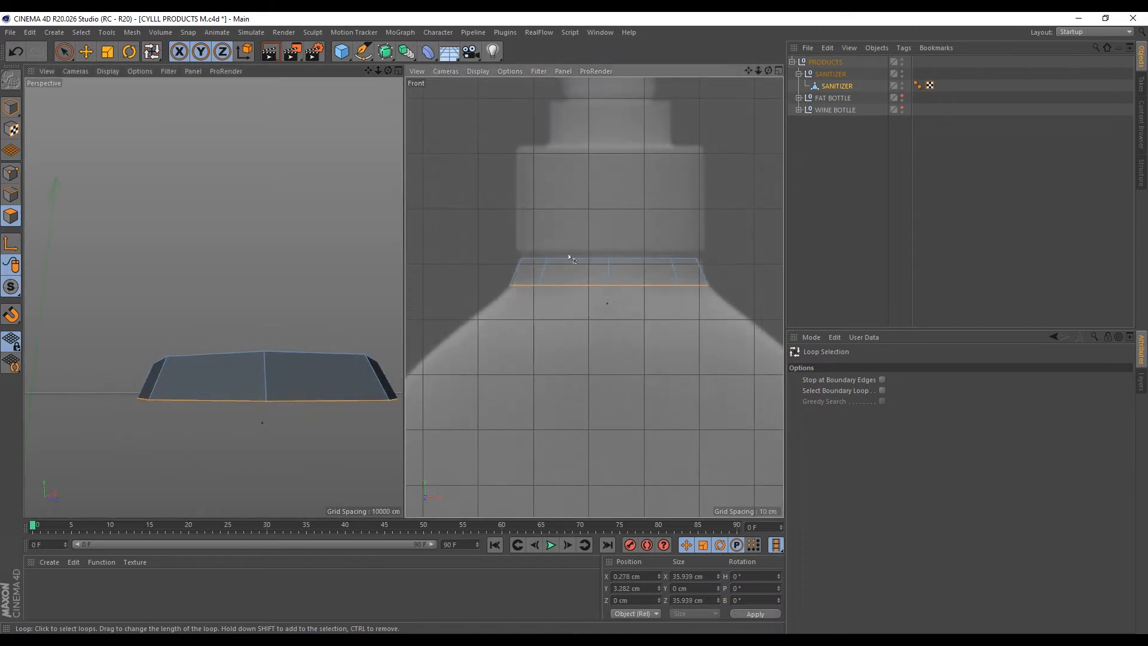
scroll(586, 291, "up", 2)
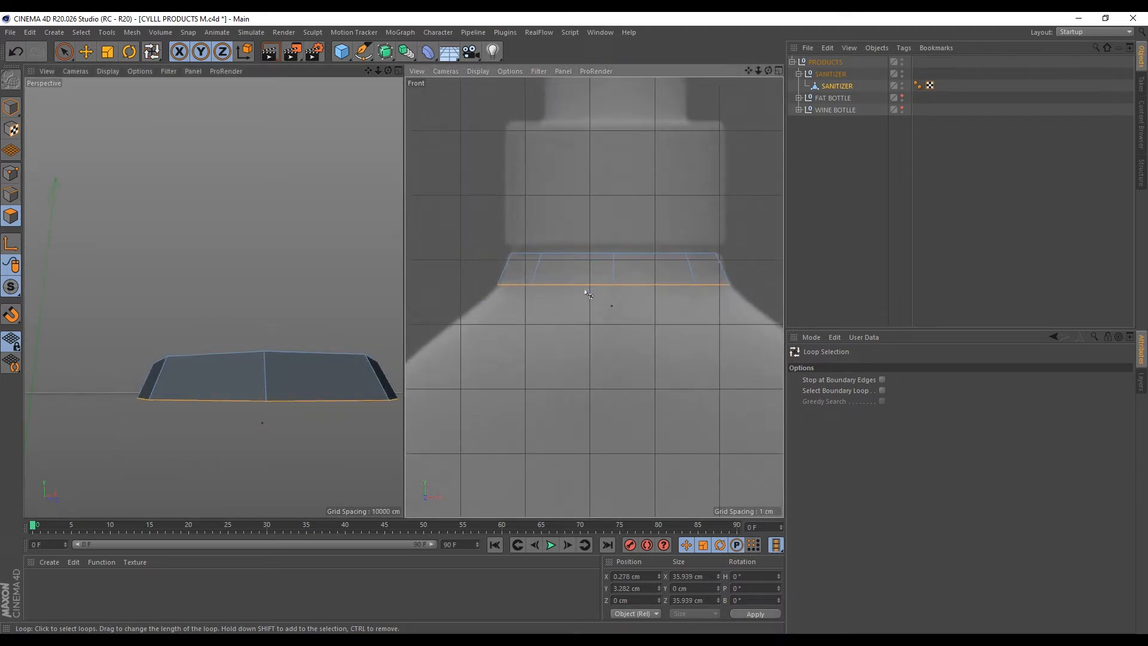
key("e")
left_click_drag(614, 236, 614, 299, "ctrl")
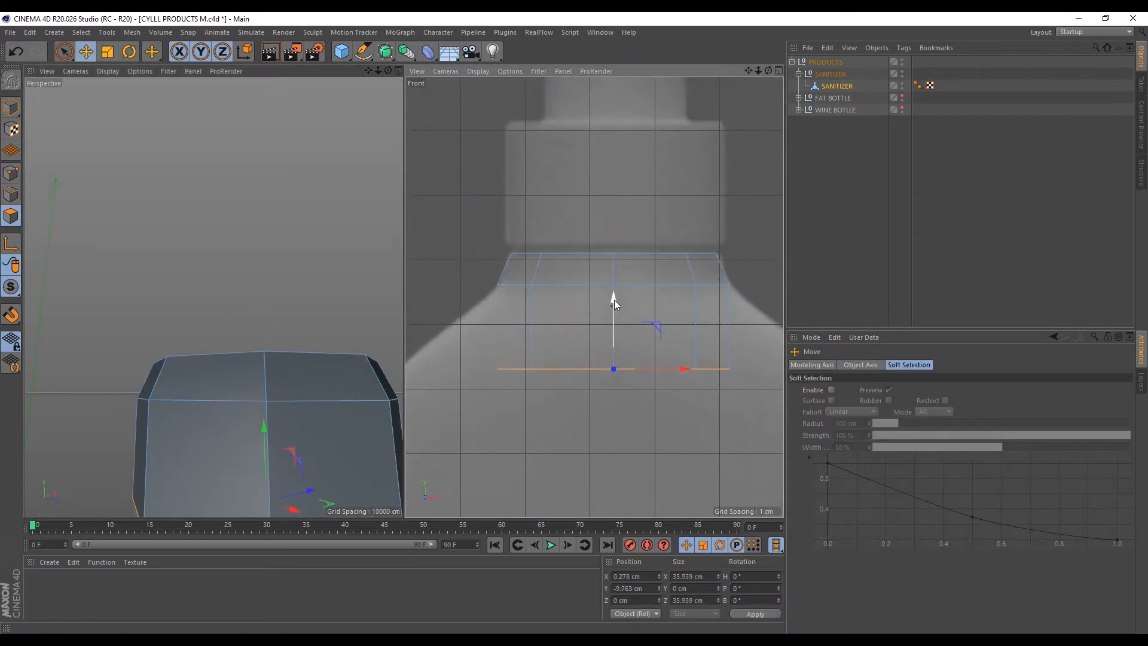
Try to scale the extruded bottom polygons uniformly to about 65.7 cm wide
scroll(640, 313, "down", 3)
key("t")
scroll(550, 270, "down", 2)
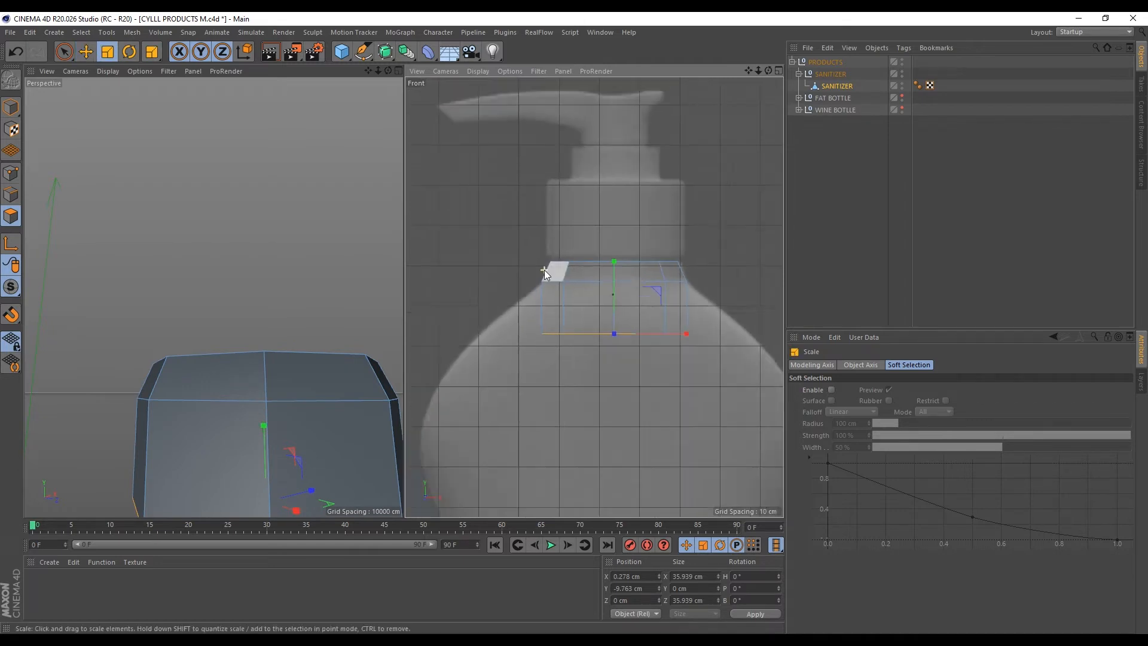
scroll(606, 302, "up", 1)
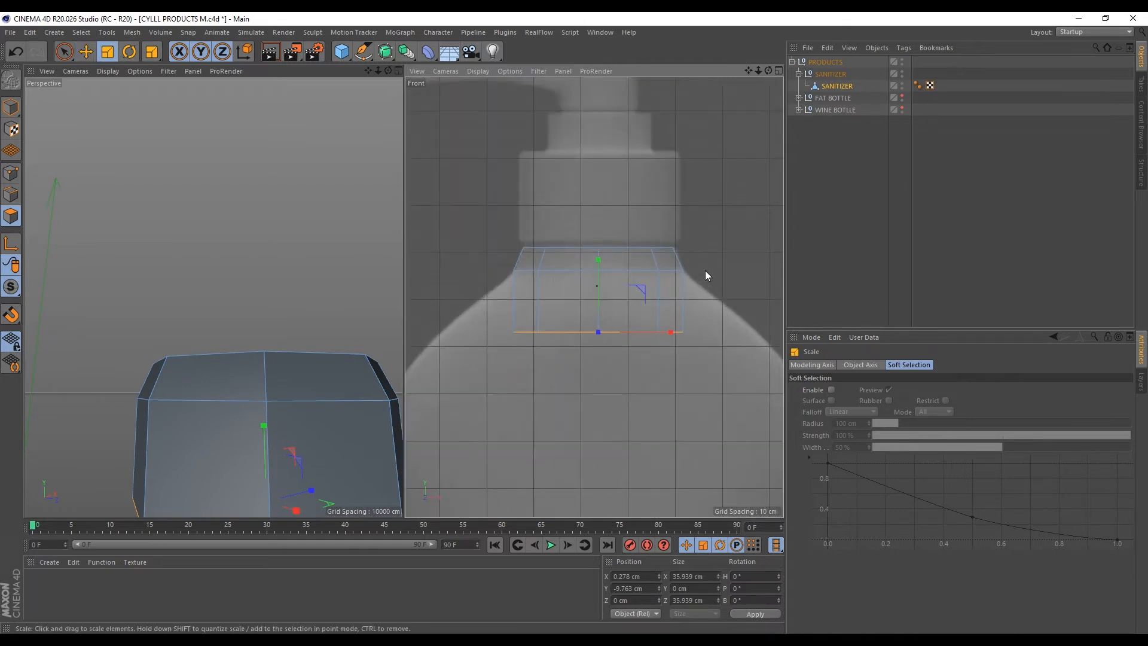
left_click_drag(713, 241, 835, 172)
scroll(653, 262, "down", 2)
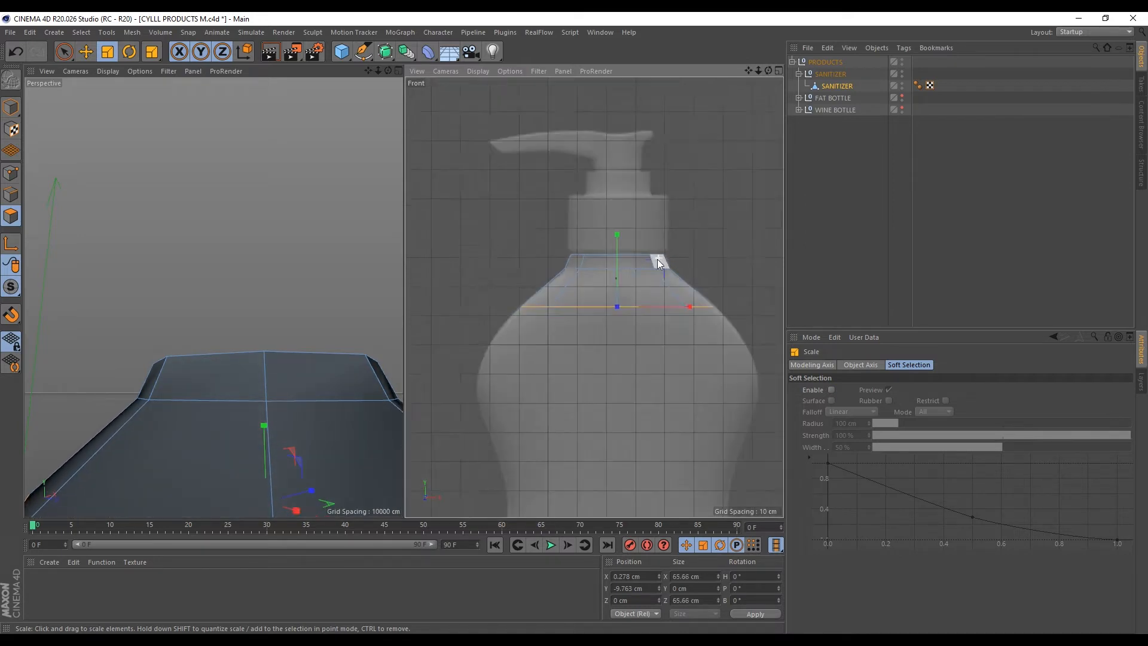
scroll(200, 335, "down", 3)
key("ctrl+z")
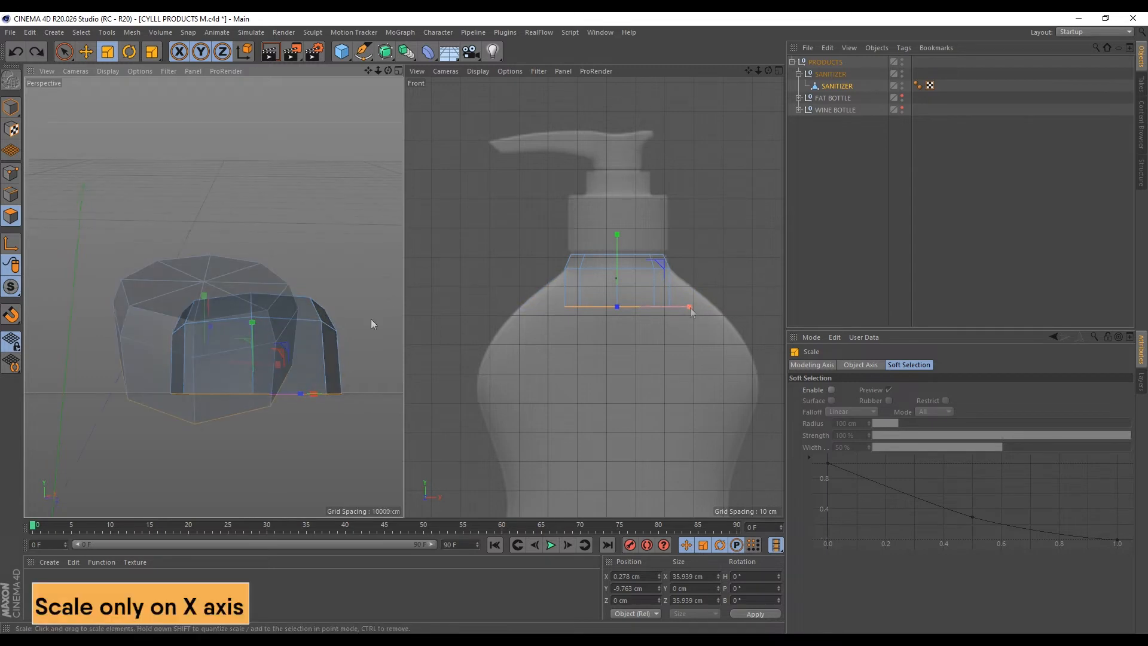
Scale the bottom polygons to about 67.5 cm along X and about 41.9 cm along Z
left_click_drag(690, 307, 754, 292)
scroll(277, 336, "down", 4)
left_click_drag(278, 336, 207, 343, "alt")
scroll(102, 383, "up", 4)
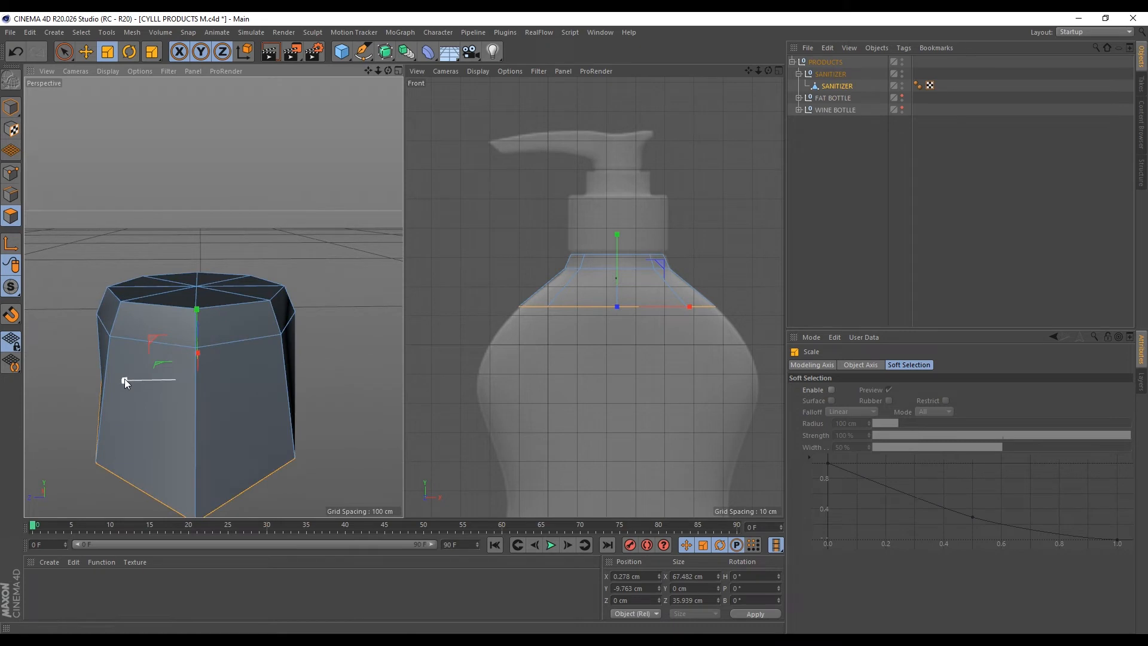
left_click_drag(125, 379, 113, 382)
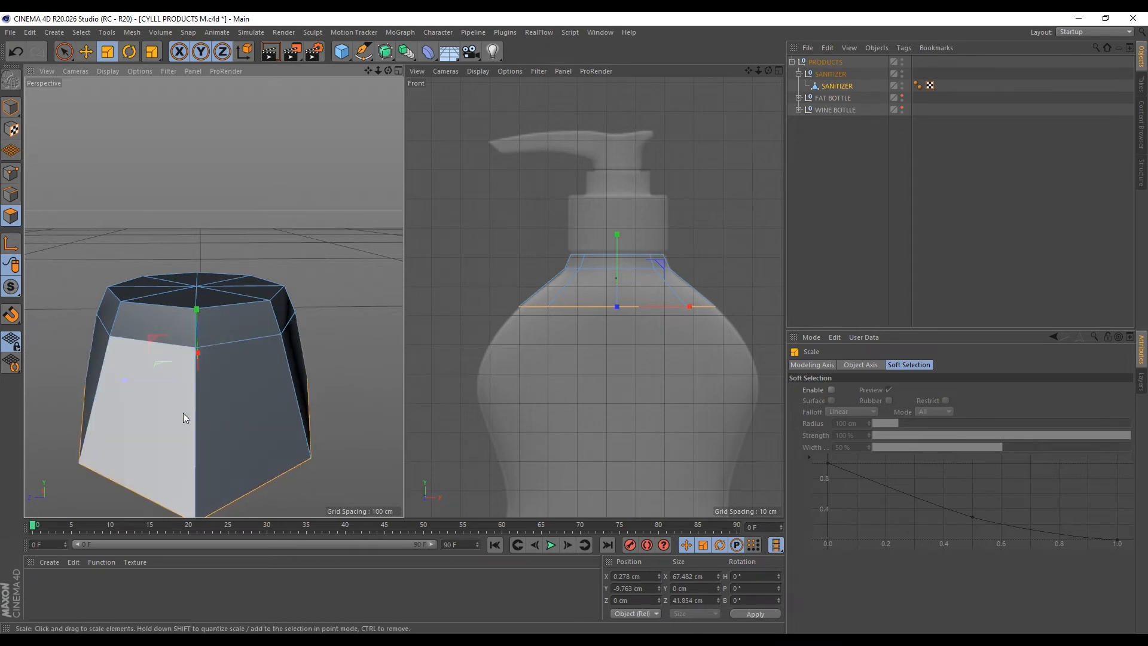
Select the two outermost side points of the bottom ring and scale them inward along X to about 57.9 cm apart
left_click_drag(212, 407, 99, 425, "alt")
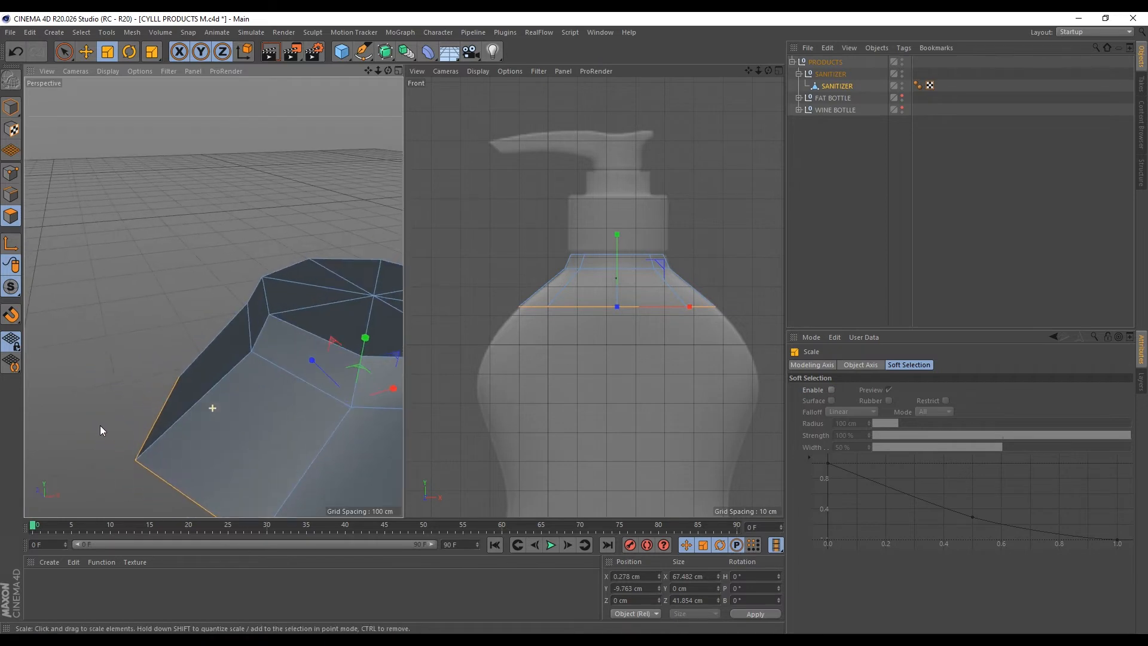
scroll(519, 214, "down", 8)
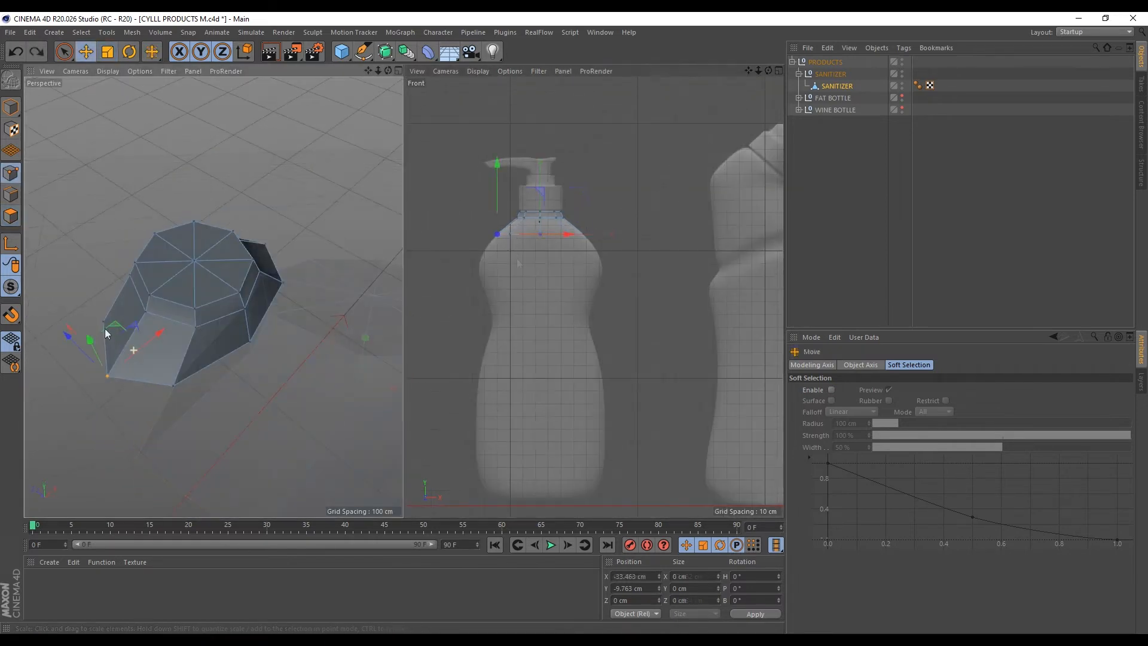
left_click_drag(201, 317, 195, 289, "alt")
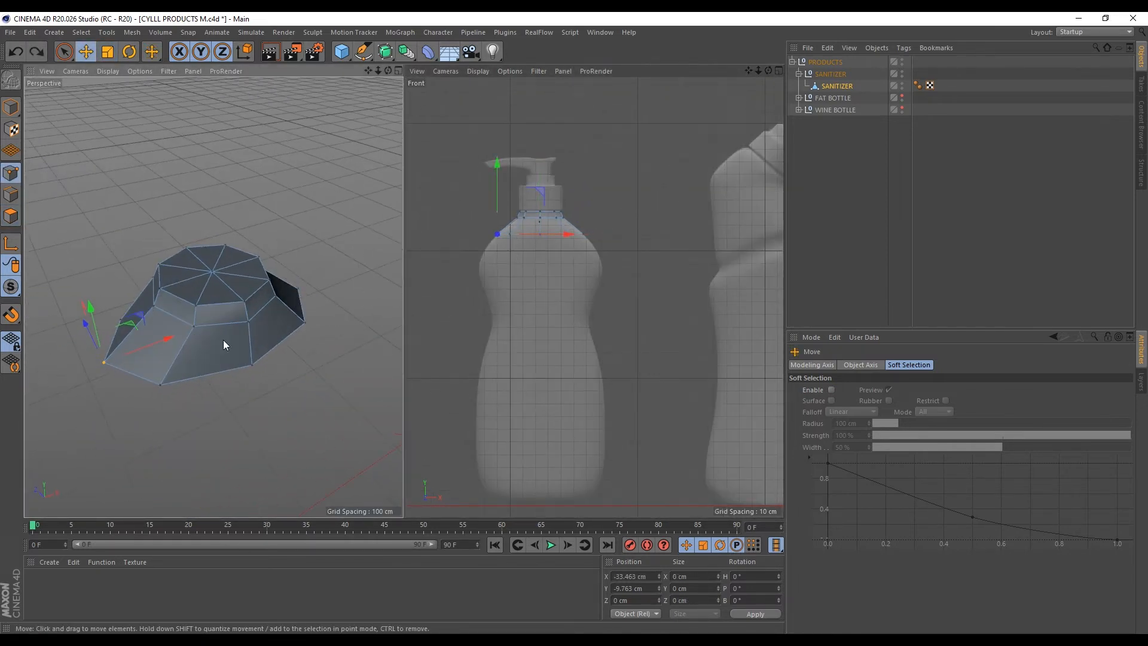
left_click_drag(208, 330, 205, 346, "alt")
left_click(350, 307, "shift")
key("t")
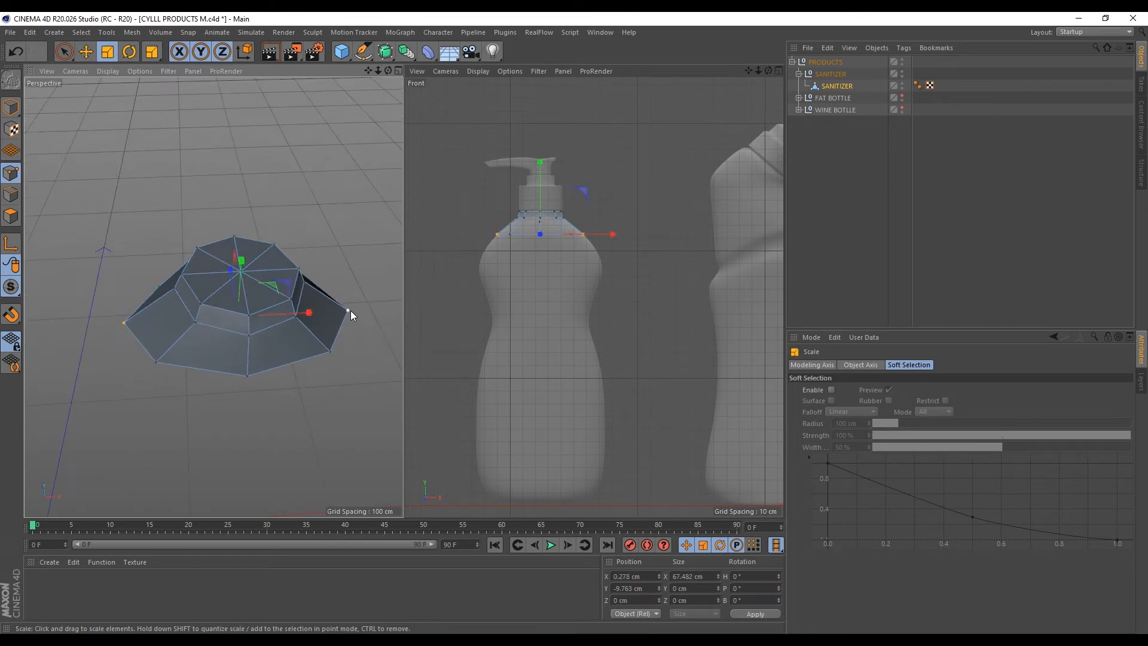
left_click_drag(314, 314, 299, 315)
left_click_drag(199, 342, 199, 317, "alt")
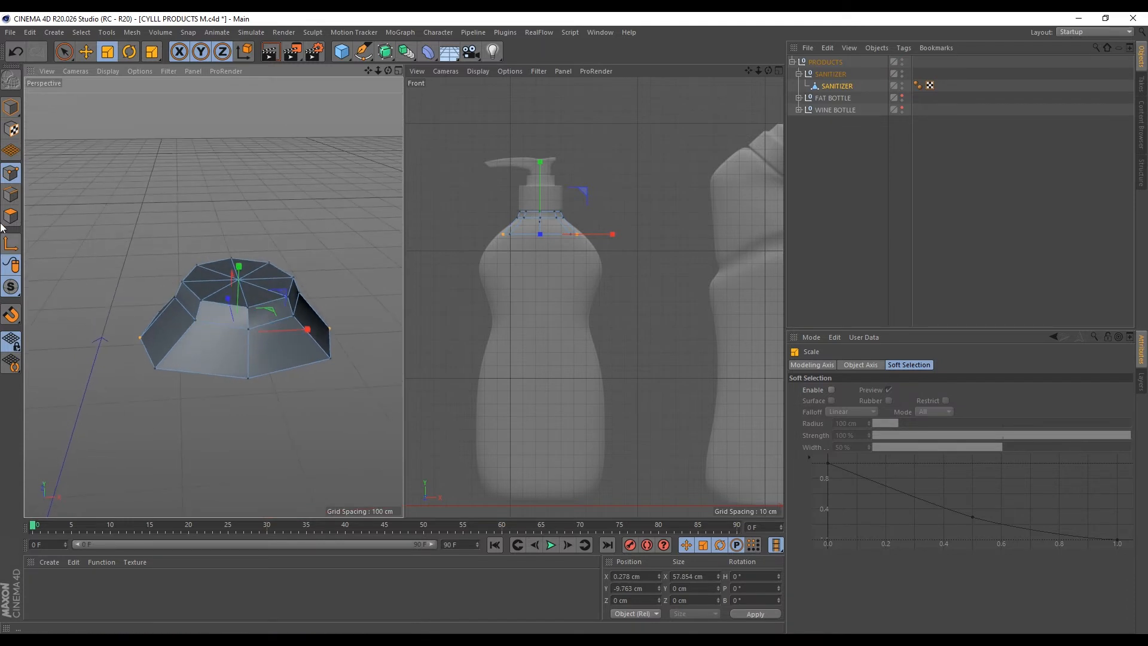
Scale the bottom polygons to about 66.3 cm along X, and narrow the two outermost points to about 64.1 cm apart
left_click(11, 217)
scroll(555, 213, "up", 3)
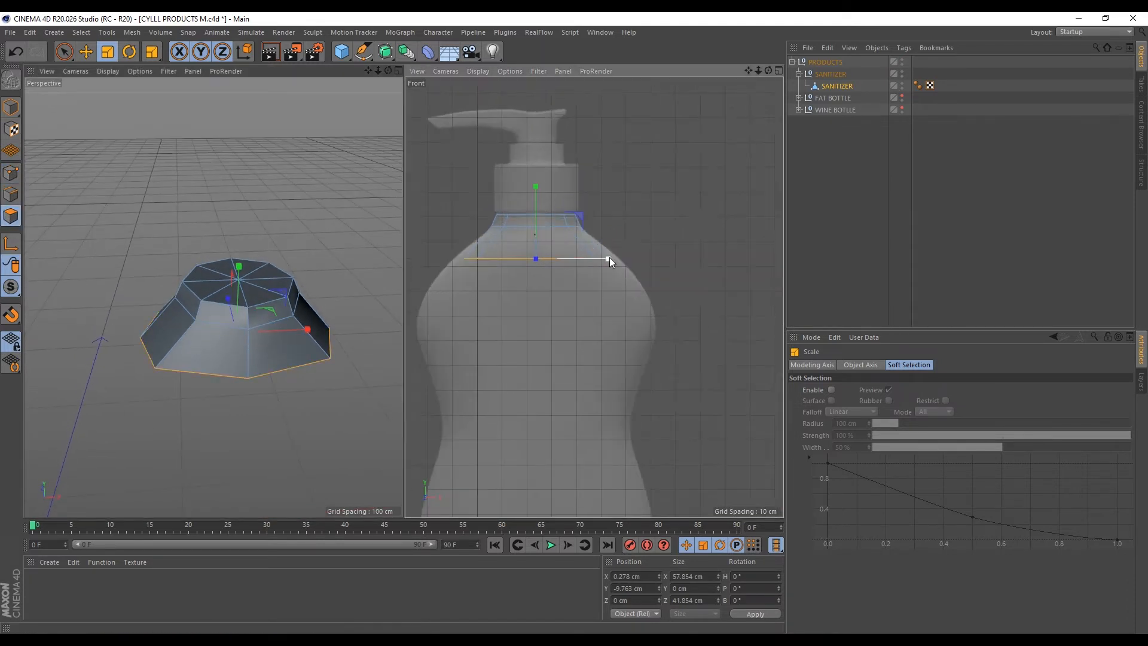
left_click_drag(609, 257, 622, 255)
left_click_drag(227, 311, 216, 301, "alt")
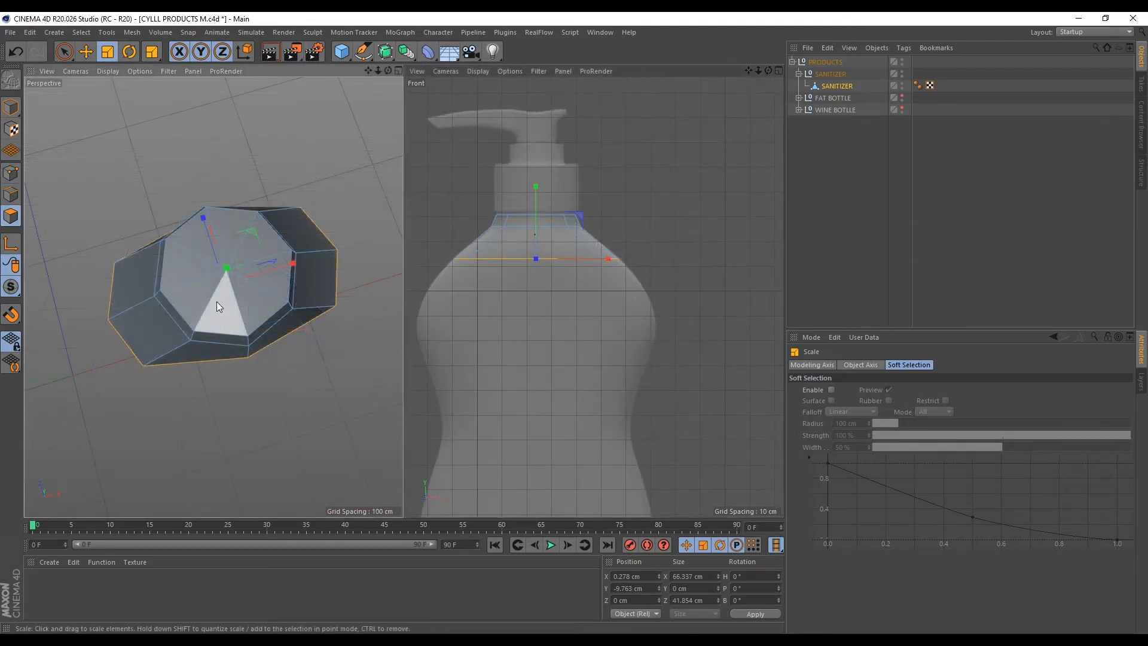
left_click(18, 174)
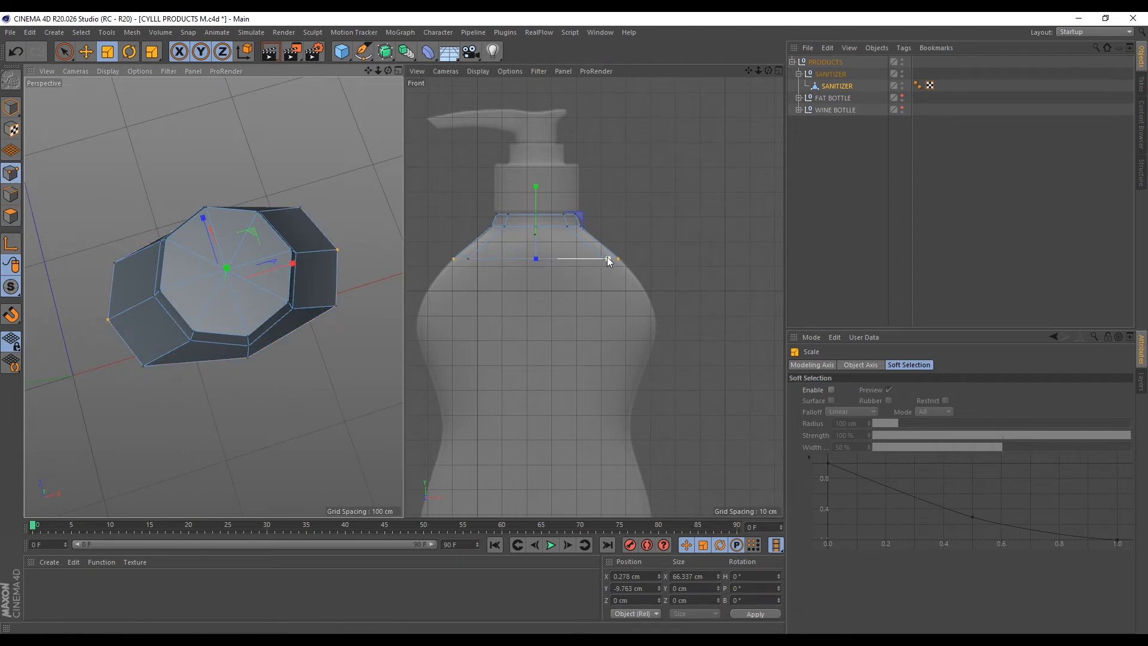
left_click_drag(607, 258, 604, 258)
Scale the bottom polygons along X to about 66.9 cm to meet the reference shoulder
left_click(10, 216)
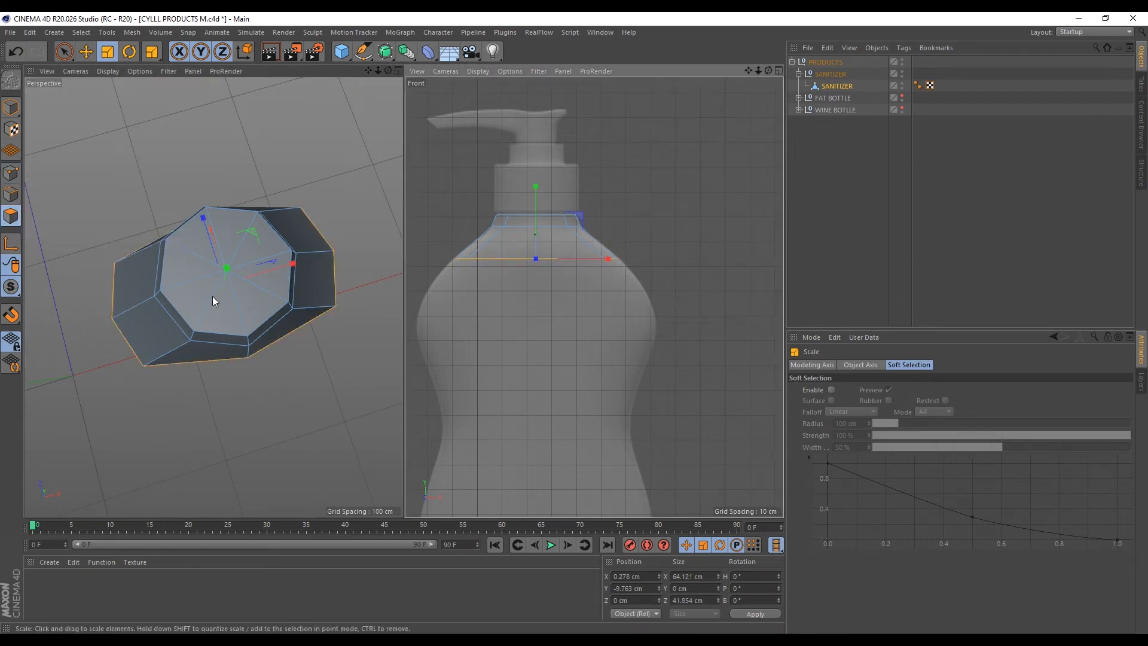
left_click_drag(213, 296, 189, 138, "alt")
left_click_drag(301, 371, 303, 370)
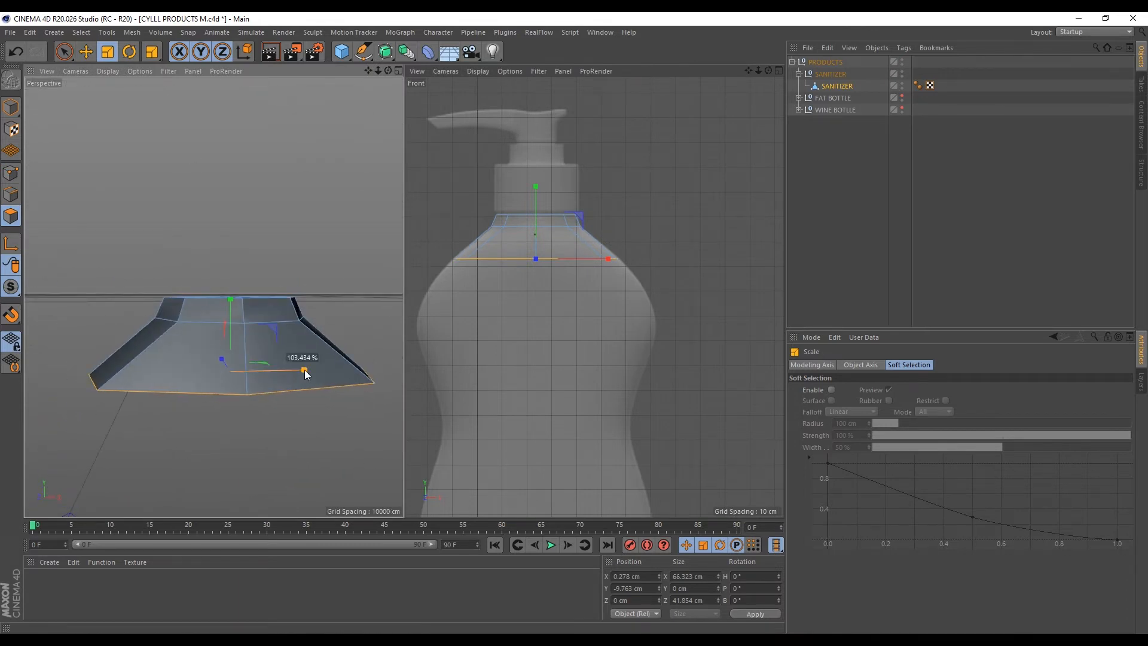
Extrude the bottom polygons down to about Y -26.9 cm and scale them along X to about 92.3 cm
scroll(628, 323, "down", 2)
scroll(630, 314, "up", 3)
key("e")
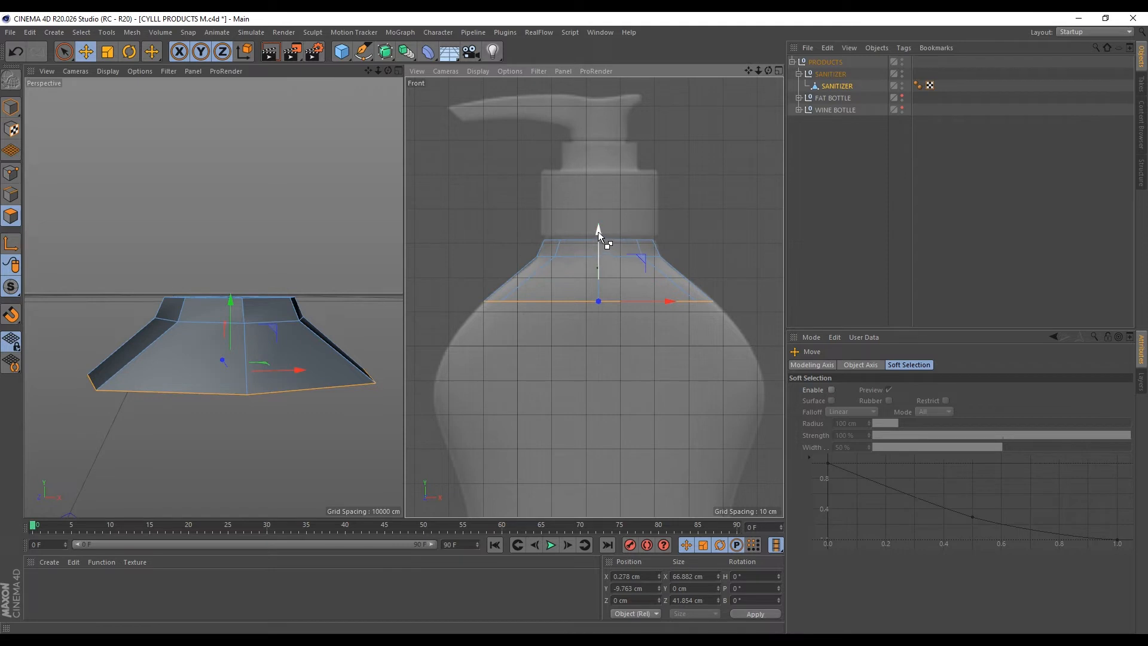
left_click_drag(598, 232, 599, 293, "ctrl")
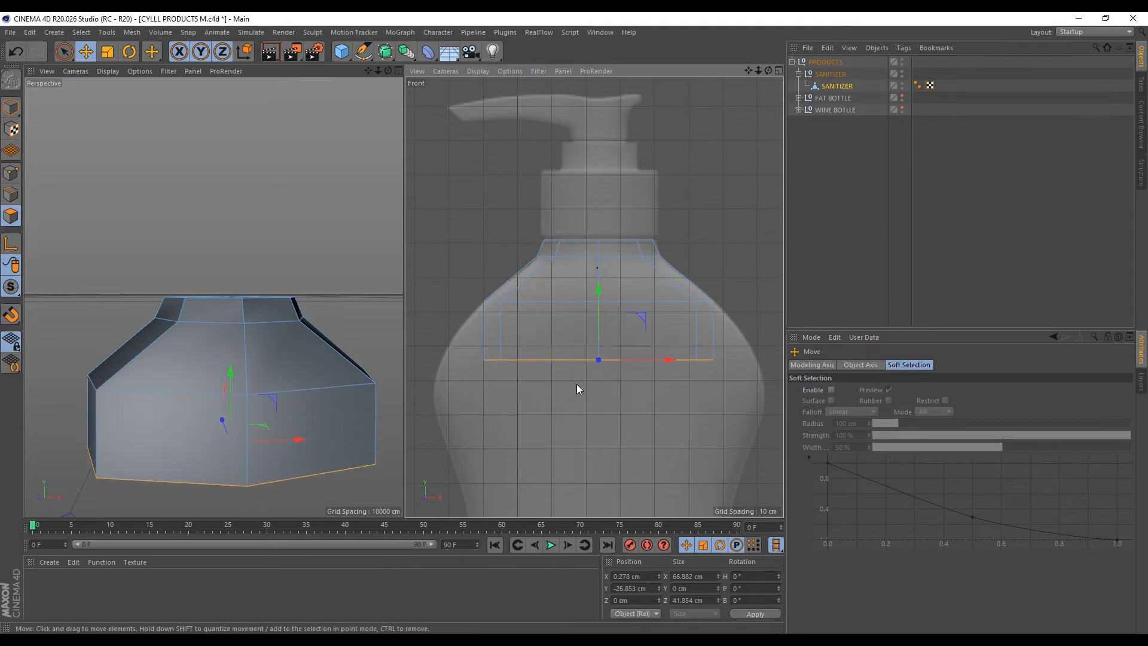
key("t")
left_click_drag(674, 360, 697, 353)
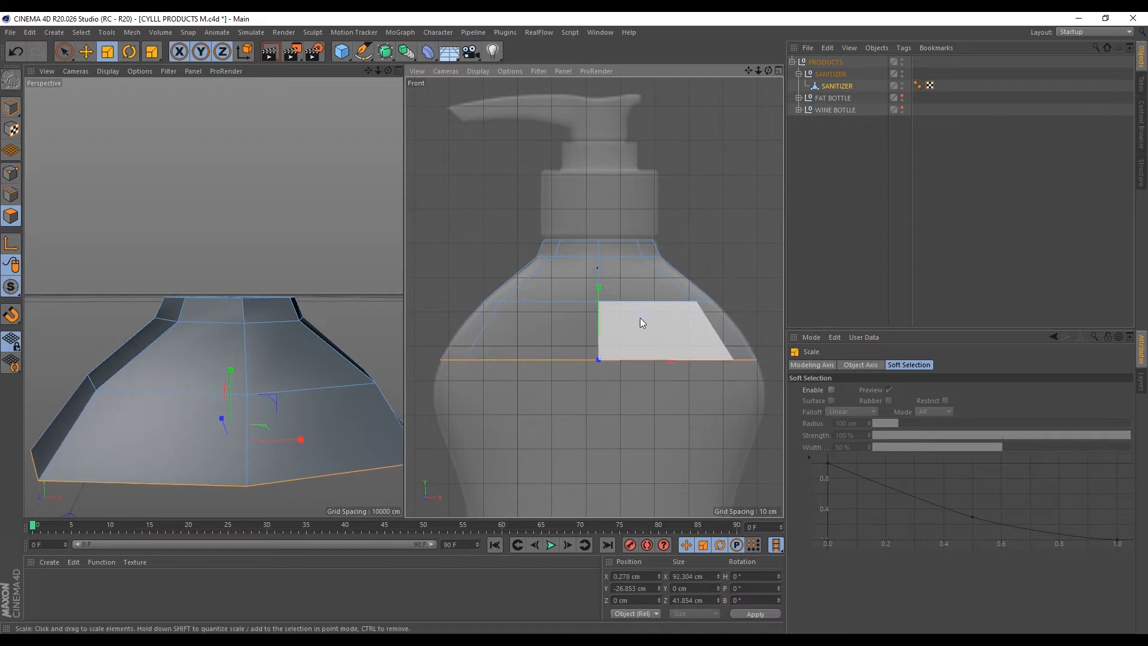
Raise the bottom polygons to about Y -23.4 cm and scale them along X to about 87.7 cm to fit the outline
key("e")
left_click_drag(600, 289, 606, 278)
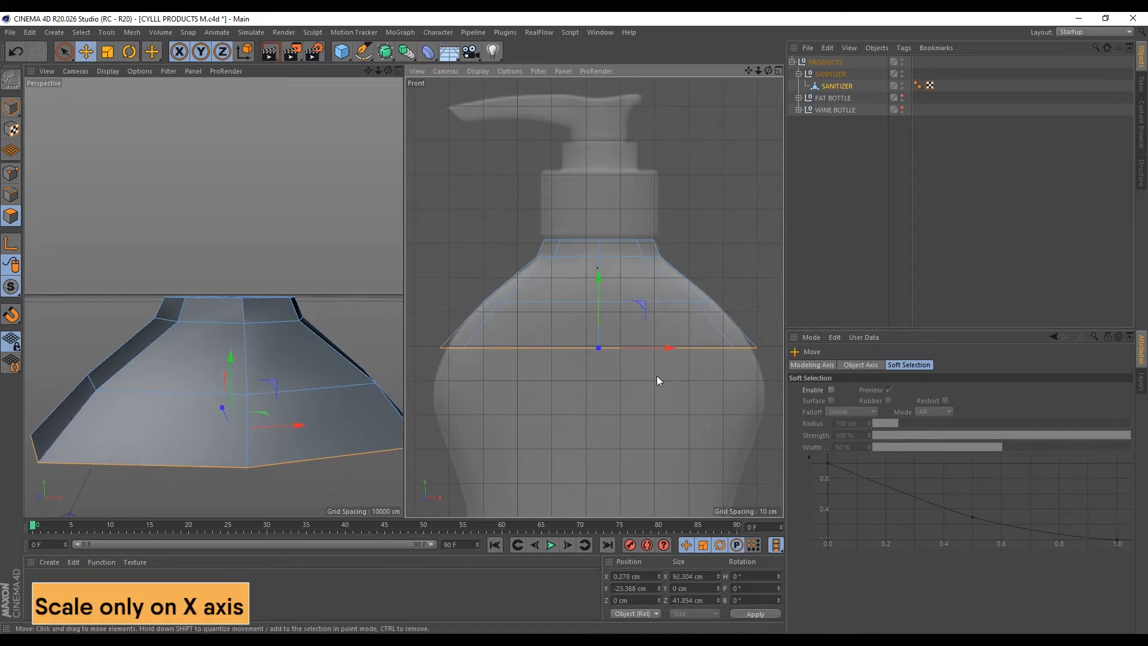
key("t")
left_click_drag(673, 350, 667, 353)
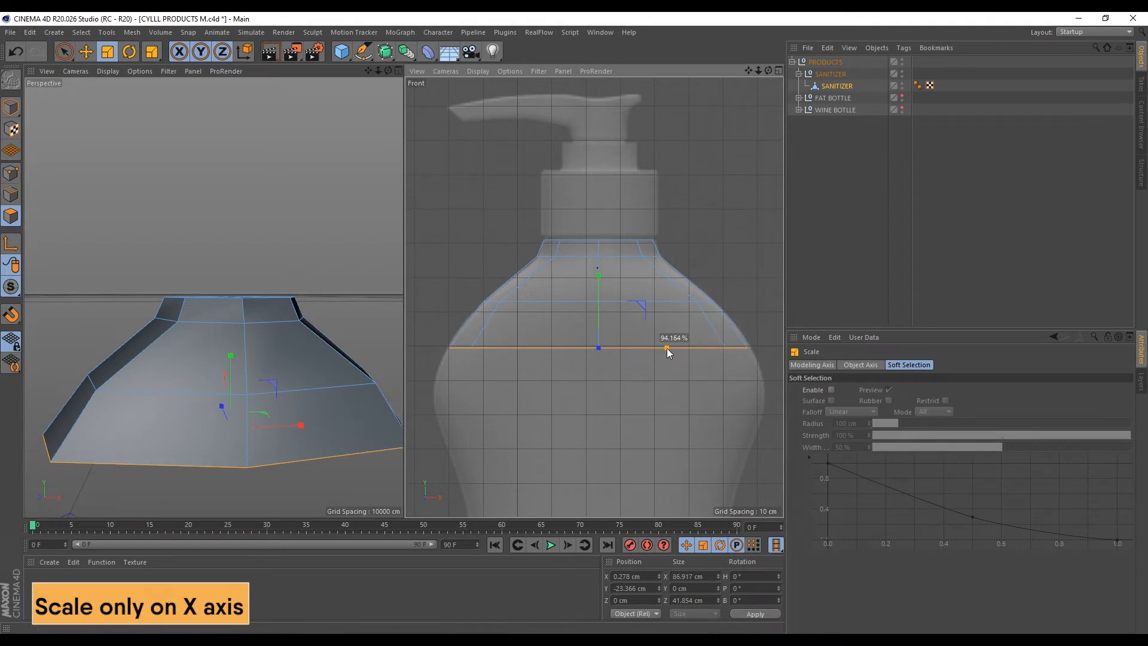
left_click_drag(666, 348, 667, 347)
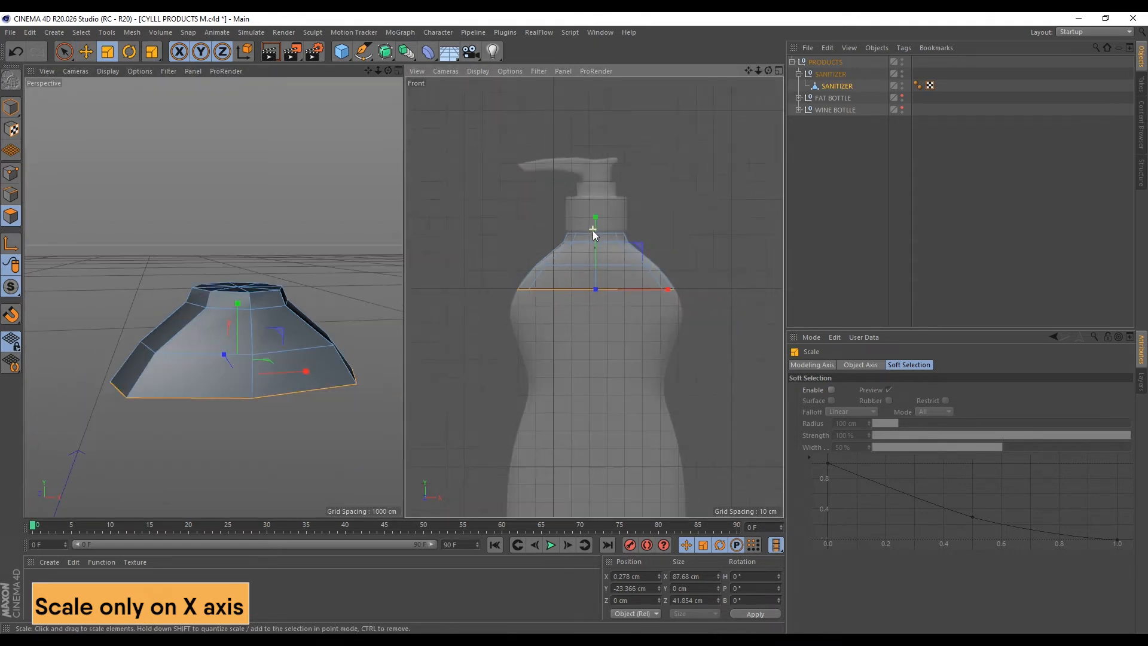
Extrude the bottom polygons down to about Y -34.4 cm and widen them along X to about 95.9 cm at the bottle's bulge
scroll(598, 318, "up", 6)
key("e")
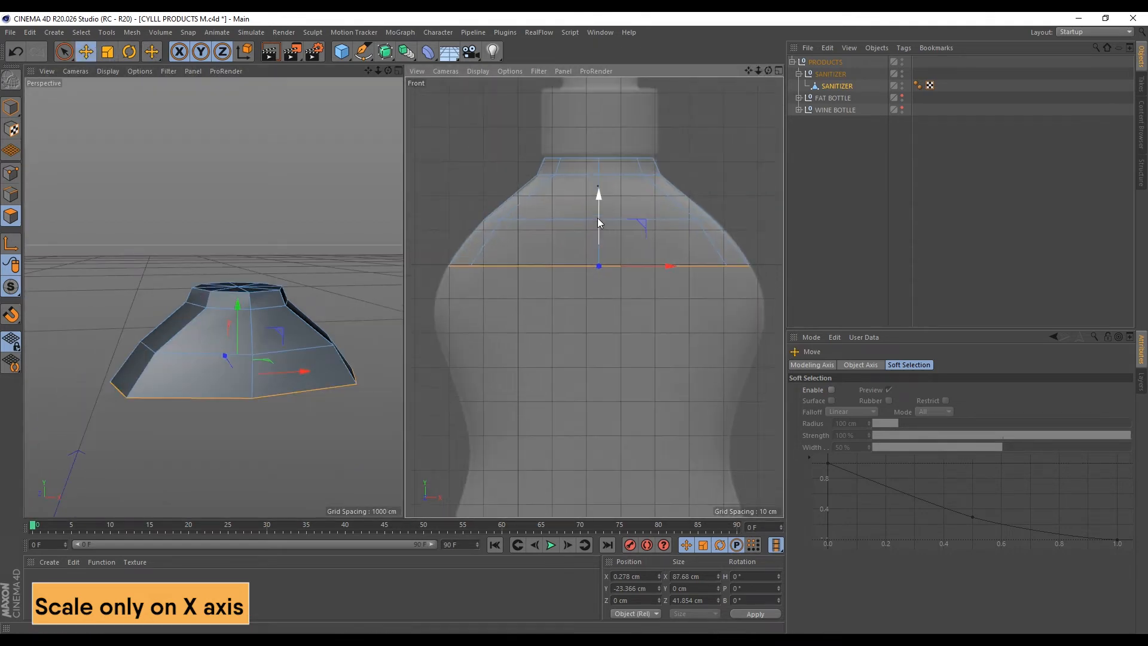
left_click_drag(601, 190, 597, 232)
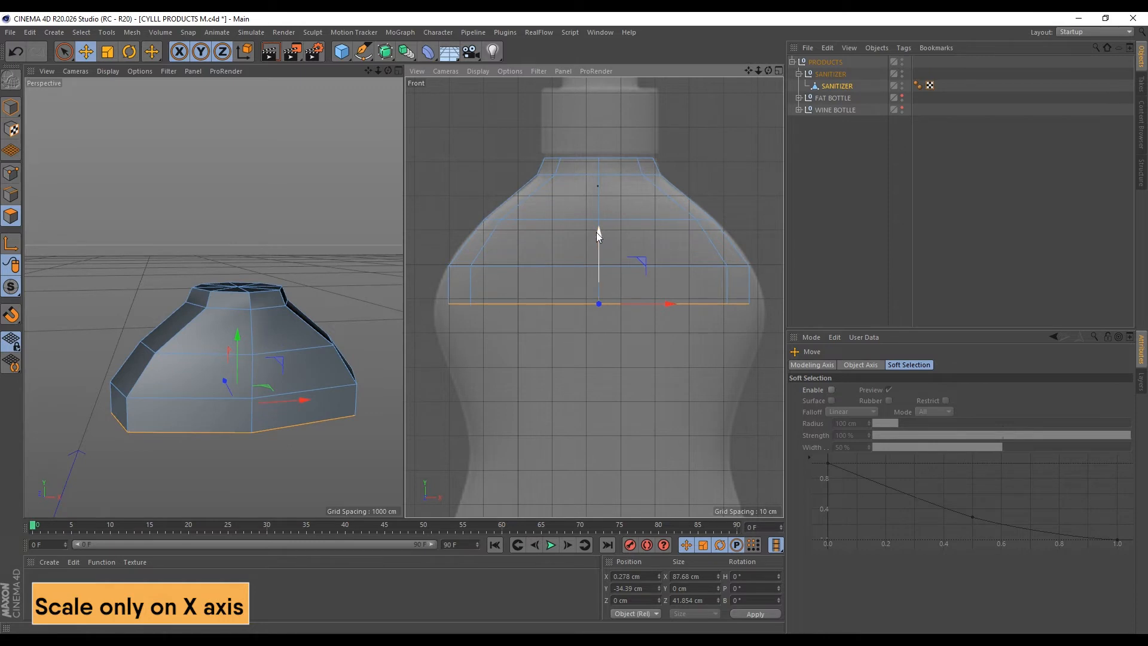
key("t")
left_click_drag(669, 304, 676, 305)
Extrude the bottom polygons down to about Y -46.1 cm and narrow them along X to about 92.7 cm
key("e")
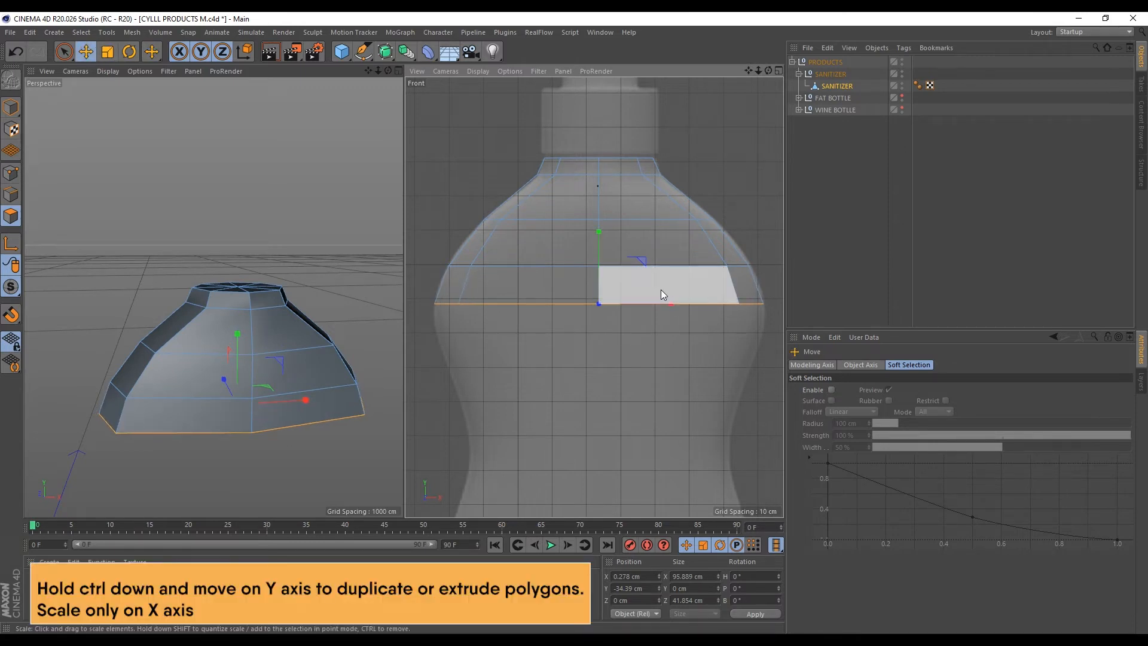
left_click_drag(598, 238, 608, 278, "ctrl")
key("t")
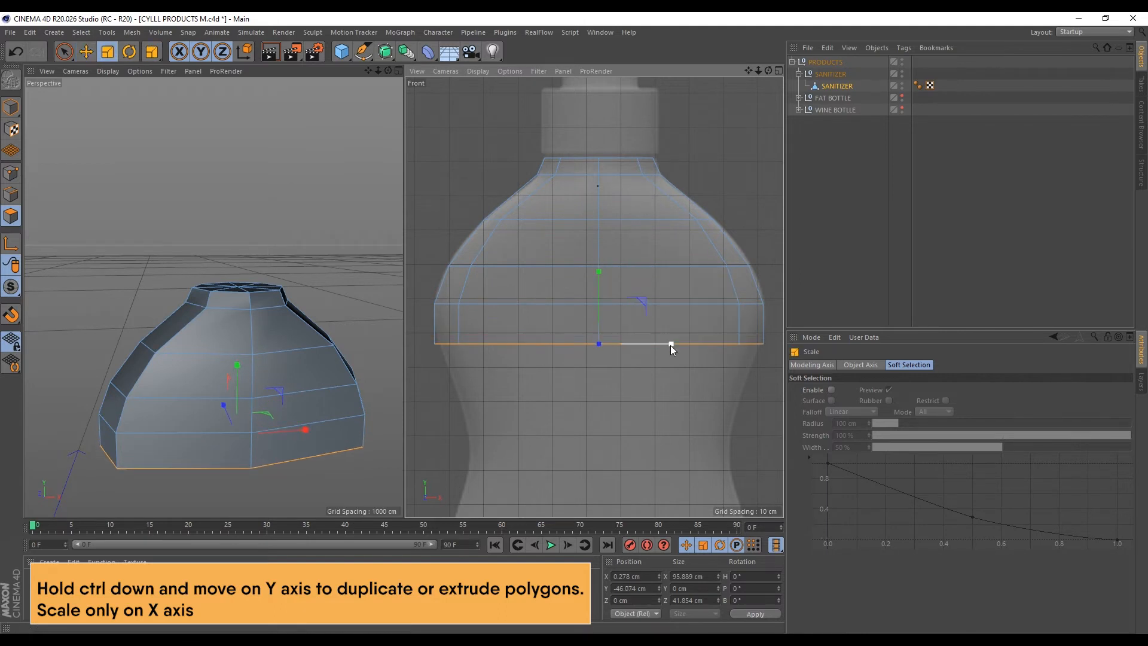
left_click_drag(670, 345, 669, 344)
Extrude the bottom polygons down to about Y -62.8 cm and narrow them along X to about 80.7 cm
key("e")
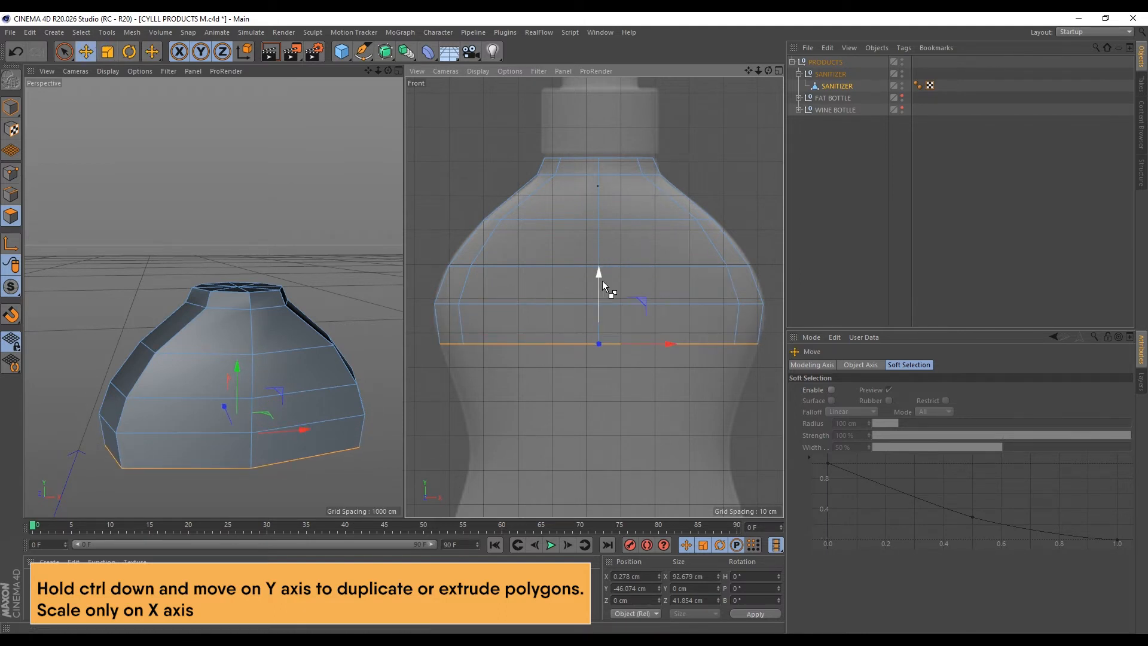
left_click_drag(602, 280, 602, 334, "ctrl")
key("t")
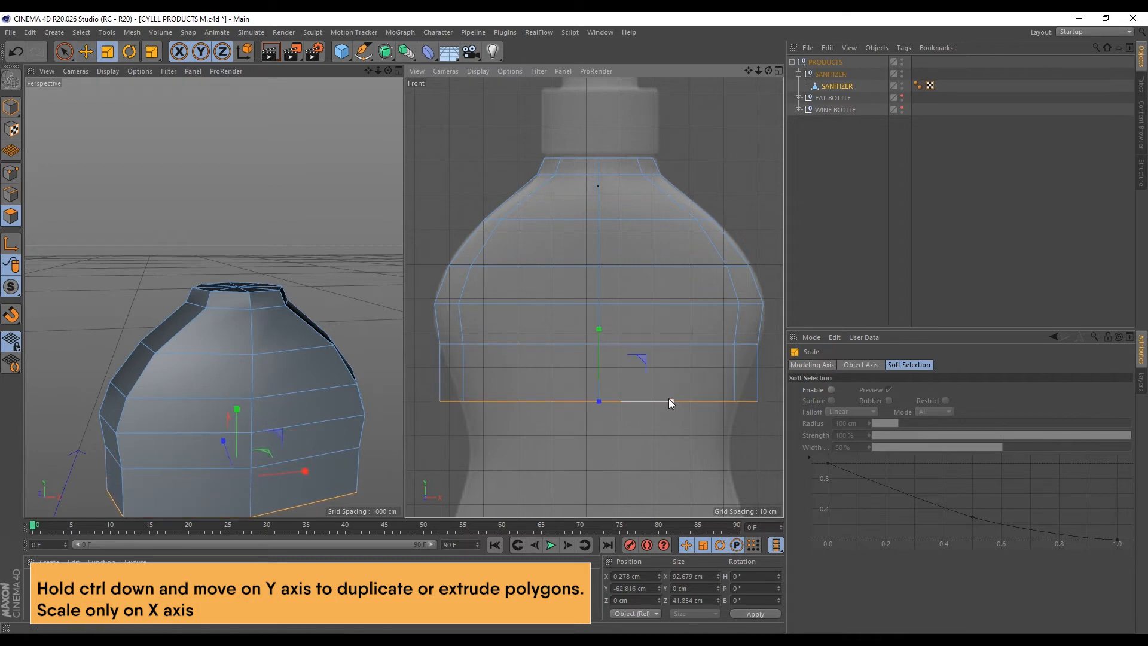
left_click_drag(668, 399, 660, 400)
scroll(656, 368, "down", 3)
middle_click_drag(622, 339, 594, 215, "alt")
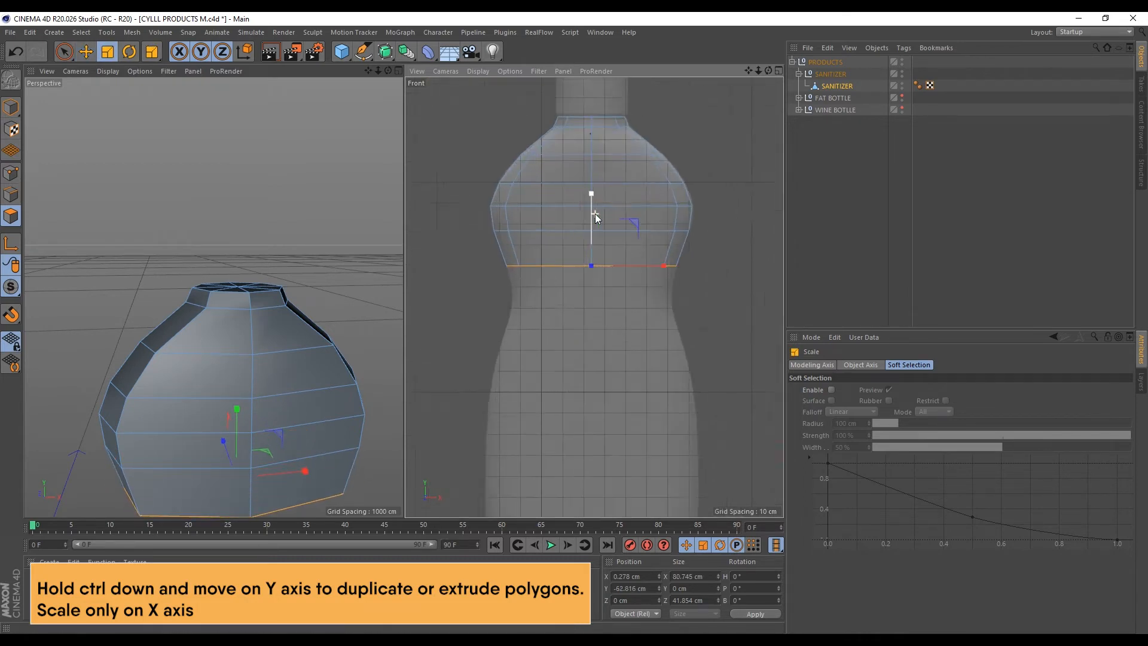
Extrude the bottom polygons down to about Y -80.2 cm and narrow them along X to about 74.8 cm at the waist
scroll(595, 214, "up", 2)
key("e")
left_click_drag(598, 204, 601, 254, "ctrl")
key("t")
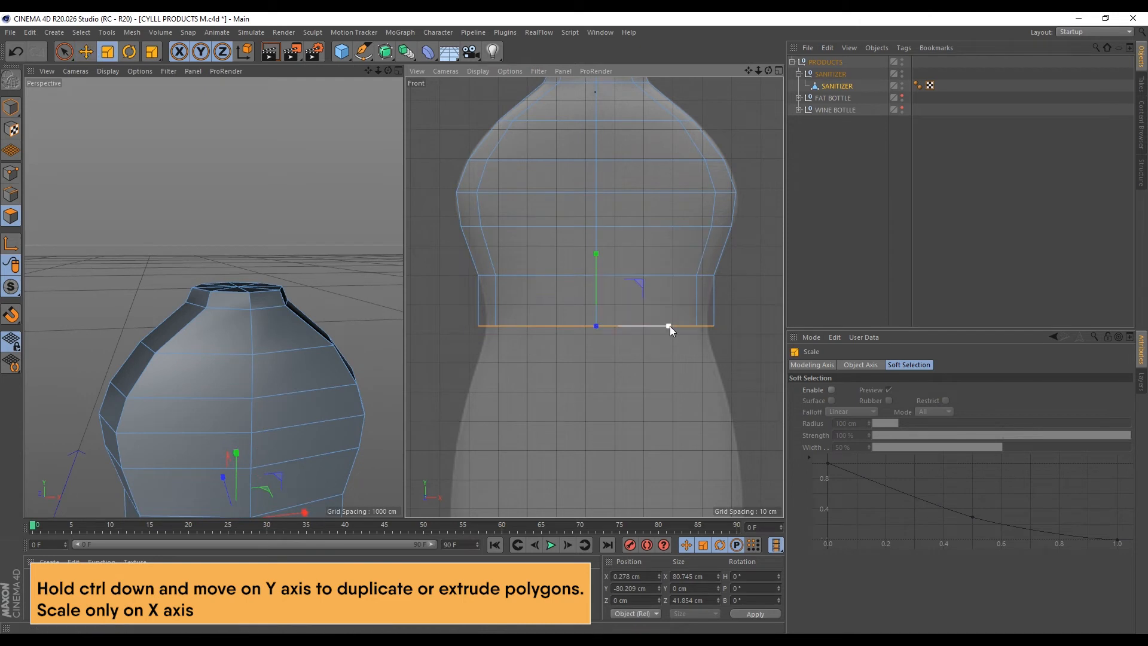
left_click_drag(670, 325, 665, 326)
Extrude the bottom polygons down to about Y -104.6 cm and widen them along X to about 90.5 cm
scroll(574, 261, "down", 2)
scroll(574, 261, "up", 2)
middle_click_drag(587, 125, 594, 187, "alt")
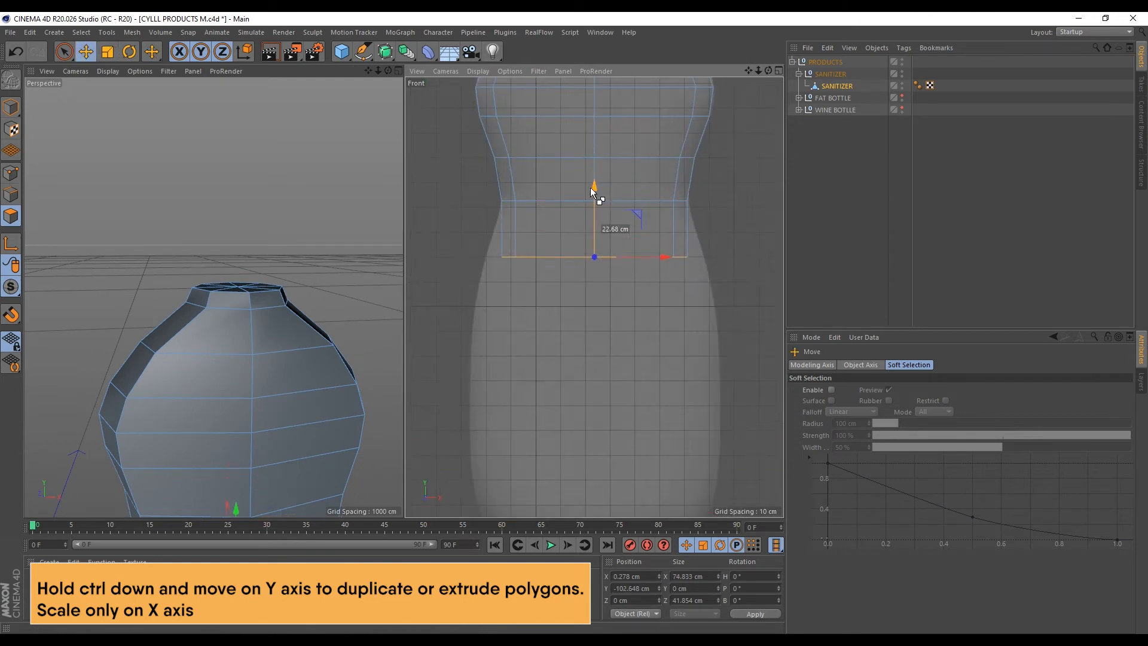
left_click_drag(664, 263, 681, 256)
scroll(648, 237, "down", 2)
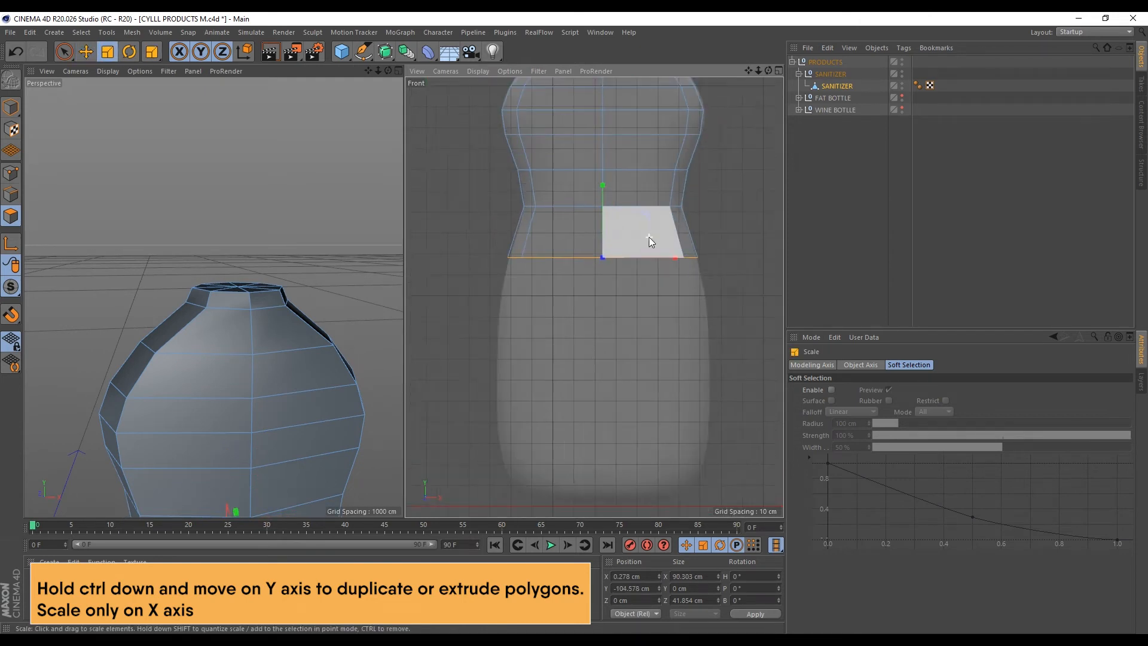
Extrude the bottom polygons down another section and widen them along X to about 100.2 cm at the lower body
middle_click_drag(648, 237, 642, 214, "alt")
key("e")
left_click_drag(598, 167, 601, 226, "ctrl")
key("t")
left_click_drag(665, 296, 675, 295)
Extrude the bottom polygons down to about Y -200.1 cm and narrow them along X to about 96.1 cm
middle_click_drag(601, 321, 609, 248, "alt")
key("e")
left_click_drag(605, 154, 596, 294, "ctrl")
key("t")
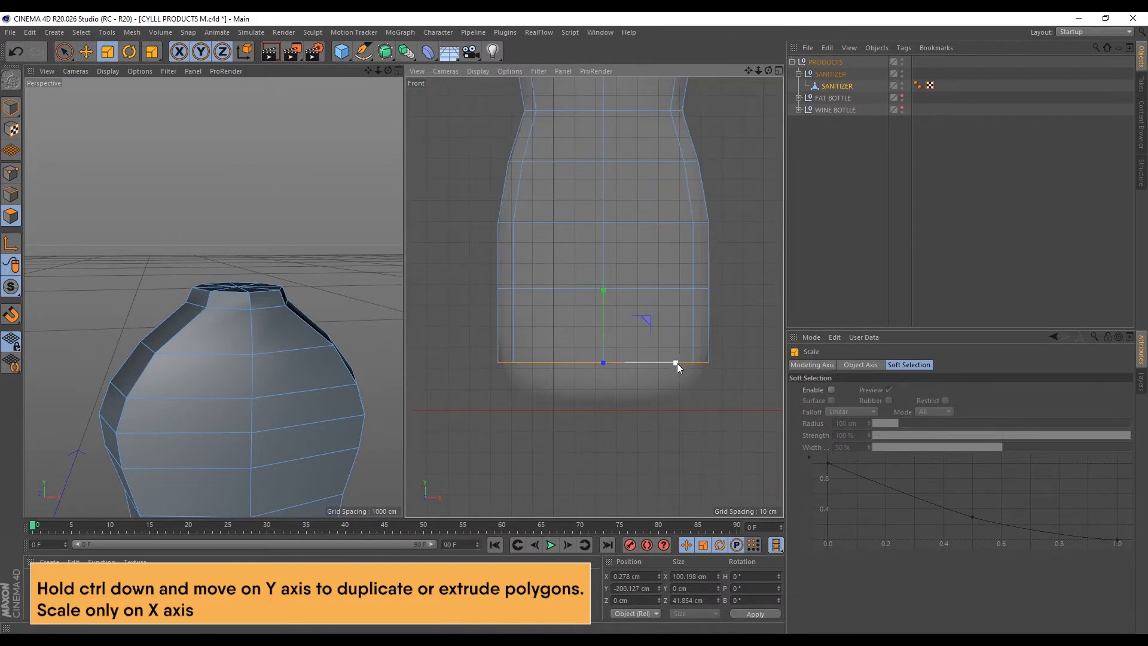
left_click_drag(676, 363, 672, 362)
scroll(586, 380, "up", 2)
key("e")
left_click_drag(608, 291, 609, 321, "ctrl")
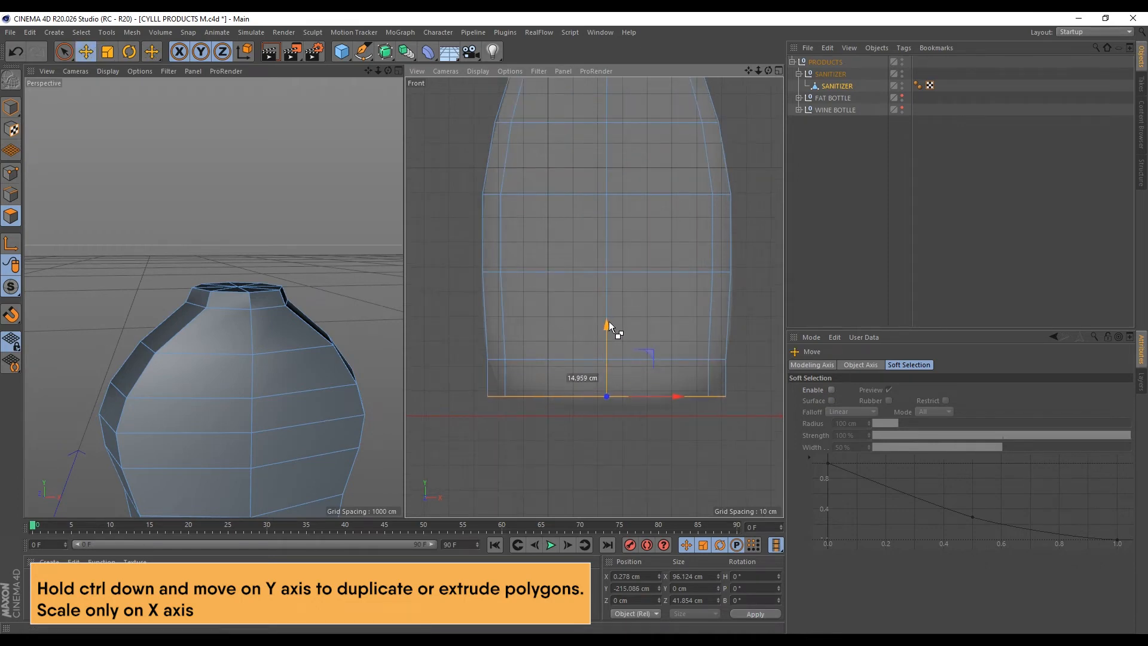
key("t")
left_click_drag(665, 382, 677, 391)
key("ctrl+z")
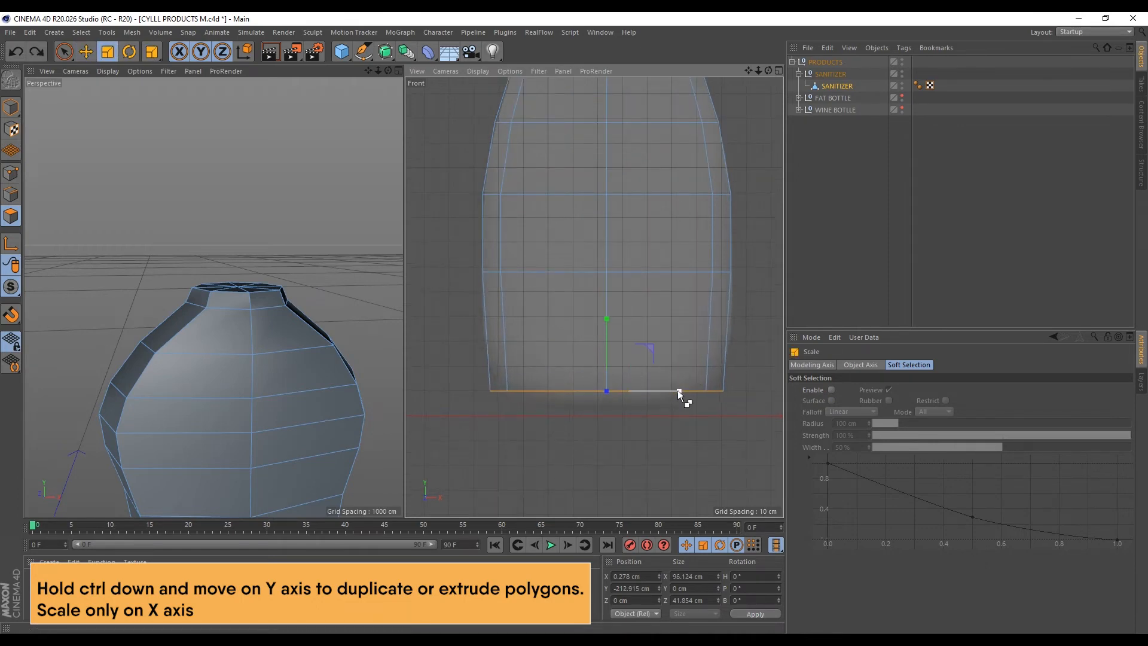
key("ctrl+z")
Extrude the bottom polygons down to about Y -213.6 cm and narrow them along X to about 83.8 cm at the base
key("e")
left_click_drag(606, 292, 608, 320, "ctrl")
key("t")
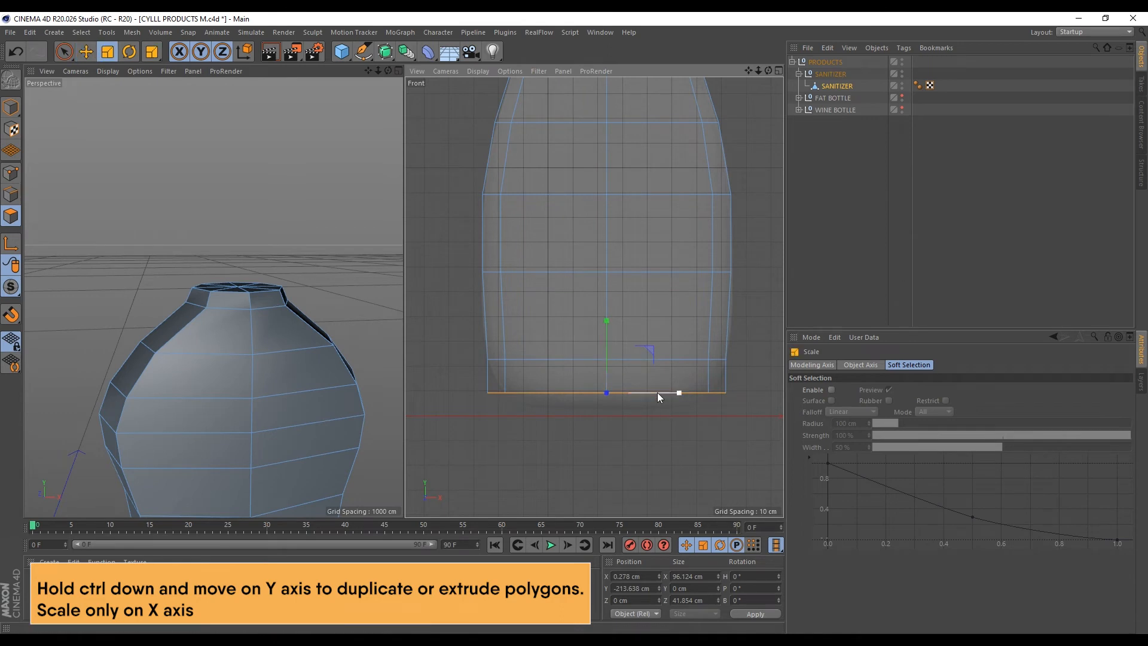
left_click_drag(674, 393, 668, 394)
Inset the bottle's bottom polygons and move the inner ones slightly down
scroll(180, 275, "down", 6)
scroll(179, 373, "up", 10)
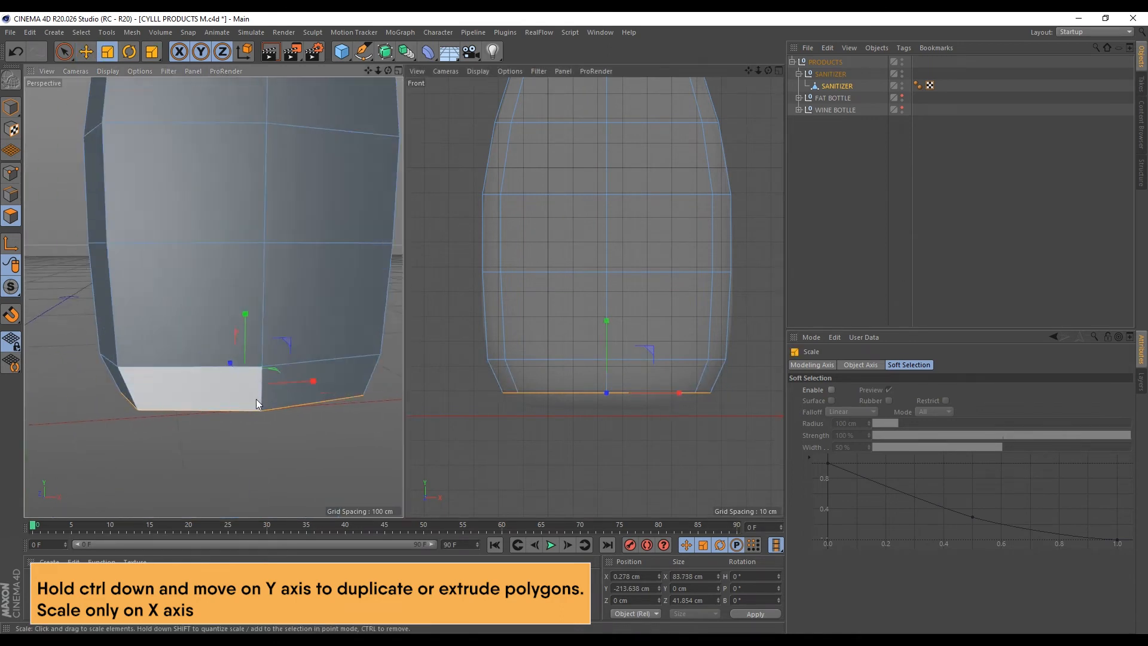
left_click_drag(256, 400, 260, 365, "alt")
key("i")
key("e")
Inset the inner bottom polygons once more to form the base's standing rim
scroll(208, 399, "down", 5)
scroll(208, 399, "up", 8)
left_click_drag(208, 395, 206, 373, "alt")
key("i")
left_click_drag(326, 366, 250, 418)
Extrude the inner base polygons up to about Y -213.5 cm and scale them down to about 58.7 by 19.7 cm
scroll(299, 373, "down", 5)
key("e")
left_click_drag(275, 339, 274, 330, "ctrl")
key("t")
left_click_drag(337, 353, 325, 354)
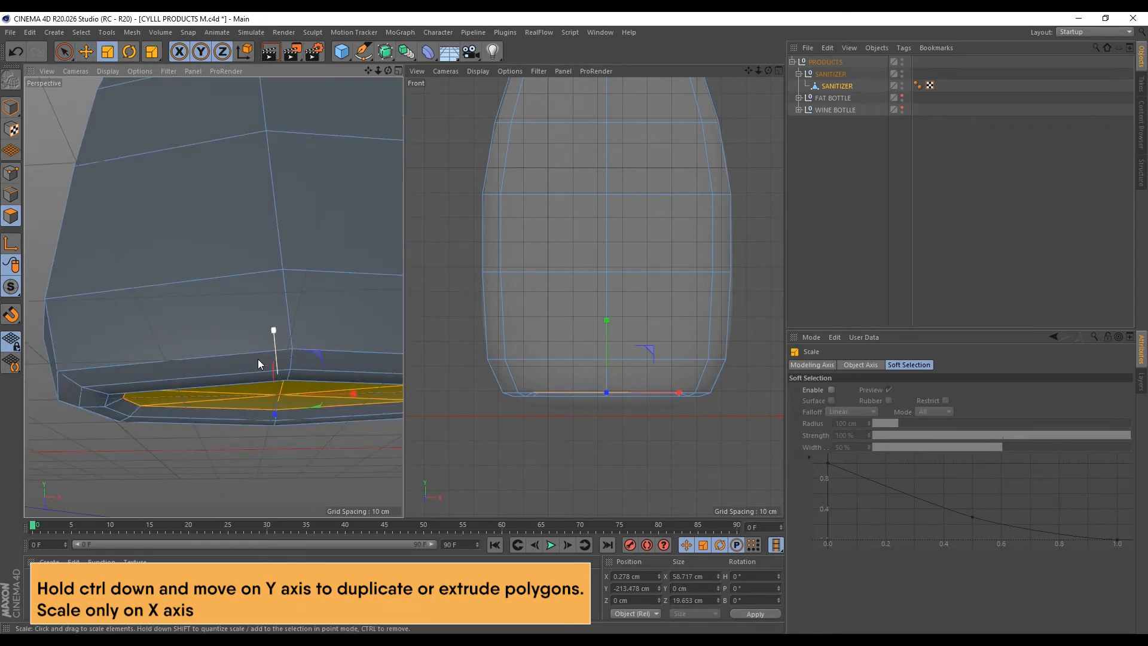
Move the outer edge loop at the base up to about Y -210.7 cm and widen it along X to about 85.9 cm
left_click_drag(257, 359, 254, 369, "alt")
key("u")
key("l")
left_click(11, 194)
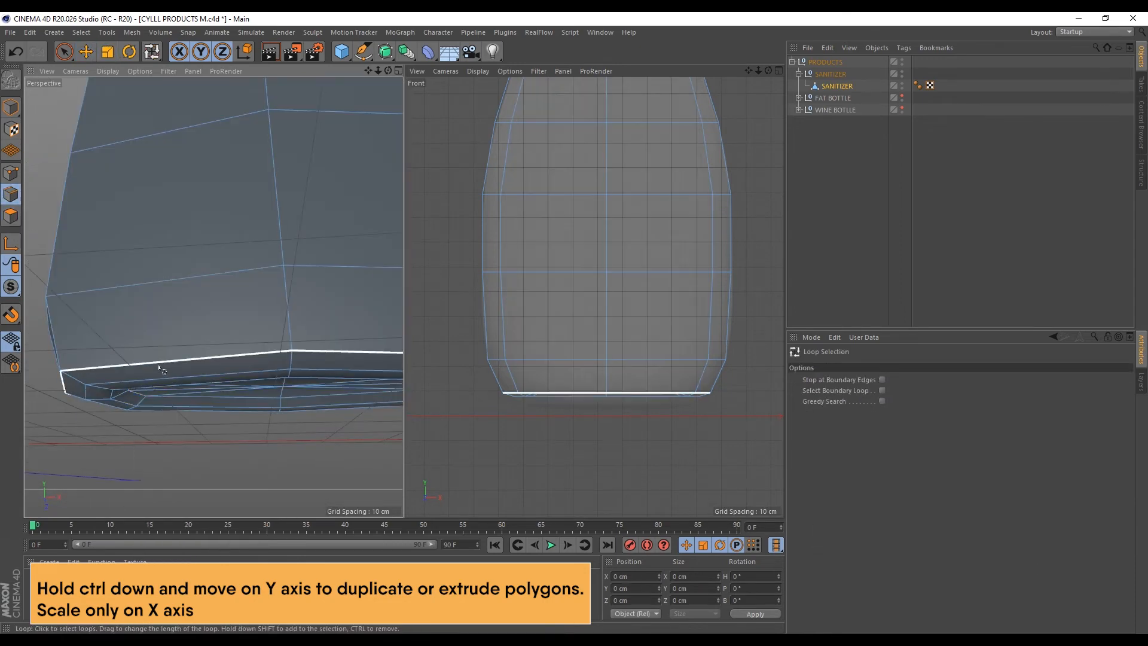
left_click(213, 363)
key("e")
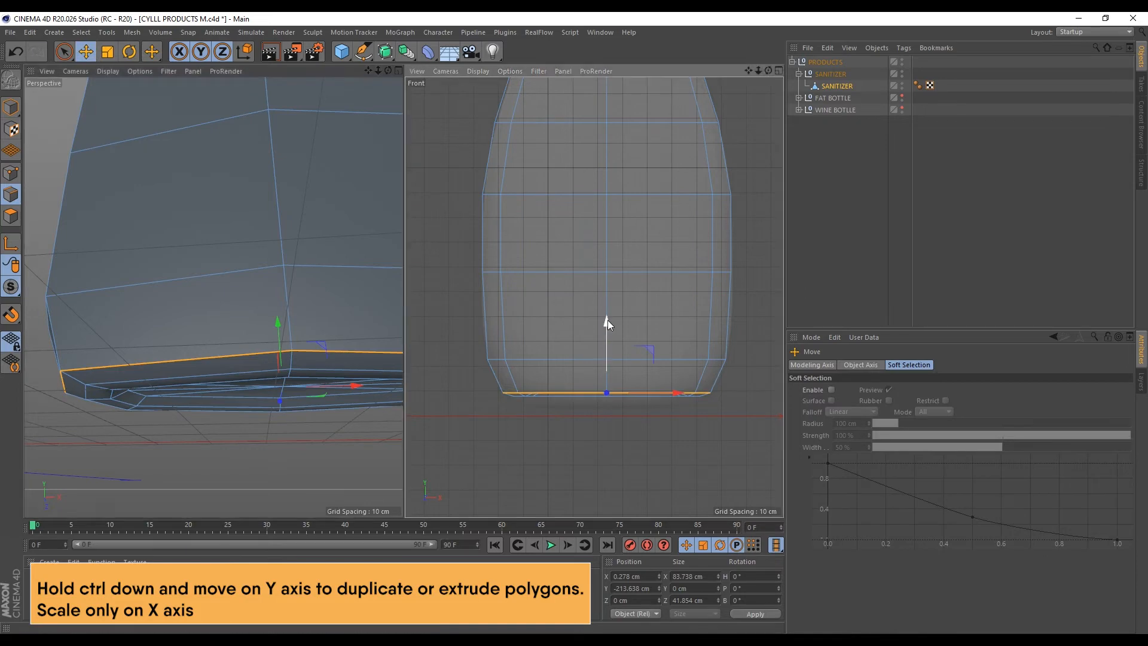
left_click_drag(607, 321, 608, 313, "ctrl")
key("t")
left_click_drag(677, 385, 681, 384)
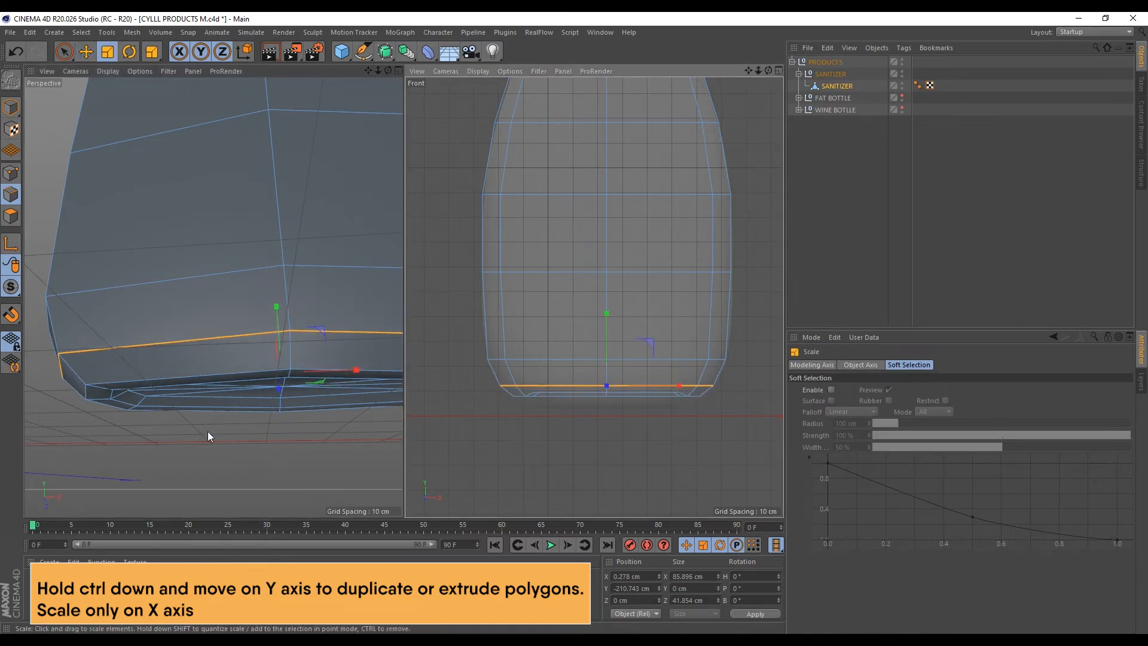
Select the cap polygons on top of the bottle's neck and inset them
left_click_drag(206, 432, 149, 422, "alt")
scroll(203, 239, "down", 8)
left_click_drag(208, 219, 156, 275, "alt")
scroll(637, 335, "down", 6)
scroll(630, 157, "up", 8)
scroll(202, 206, "up", 8)
left_click(11, 216)
key("u")
key("l")
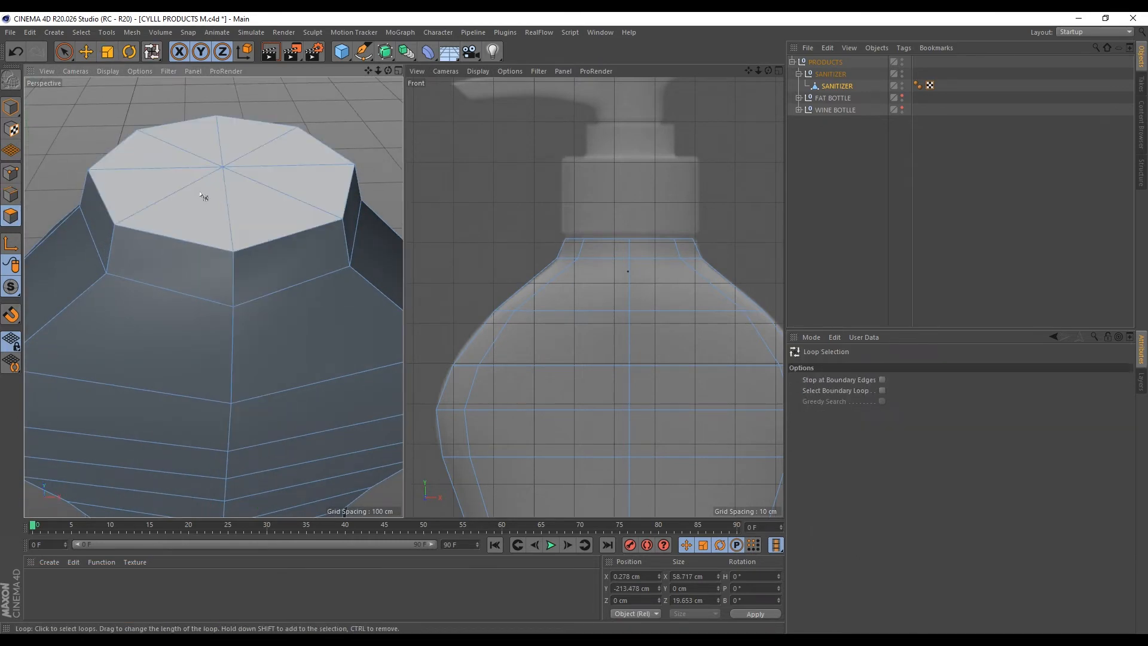
left_click(206, 192)
key("i")
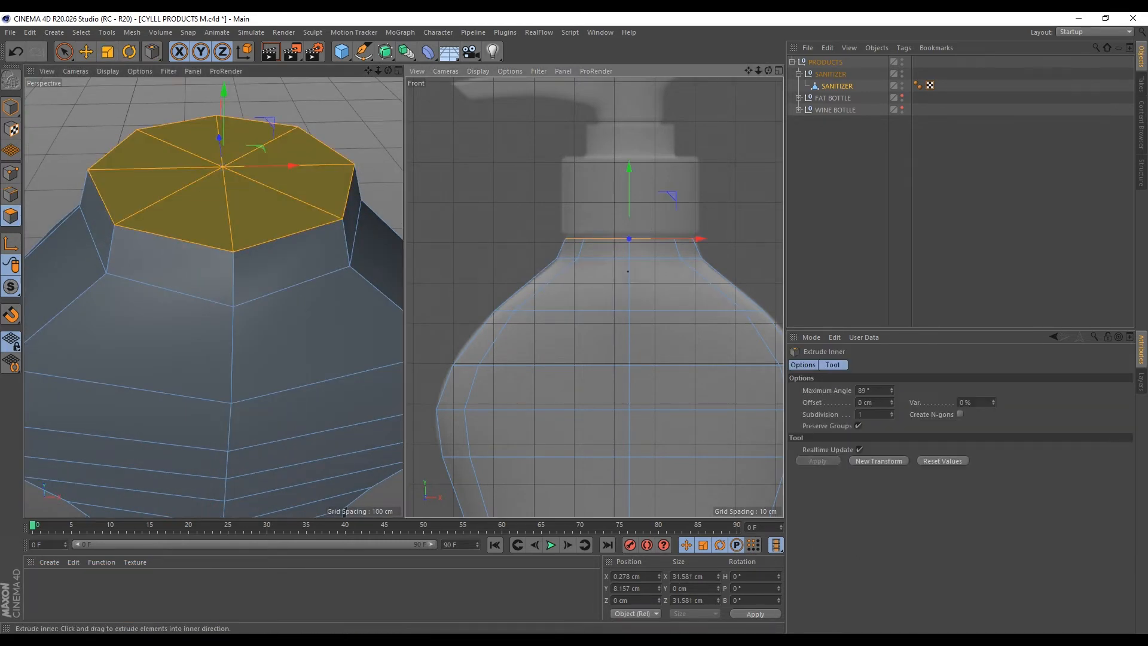
left_click_drag(345, 512, 224, 80)
Widen the raised neck polygons to about 29 cm and extrude them up to about Y 11.1 cm as a neck ring
key("t")
left_click_drag(281, 119, 319, 98)
key("e")
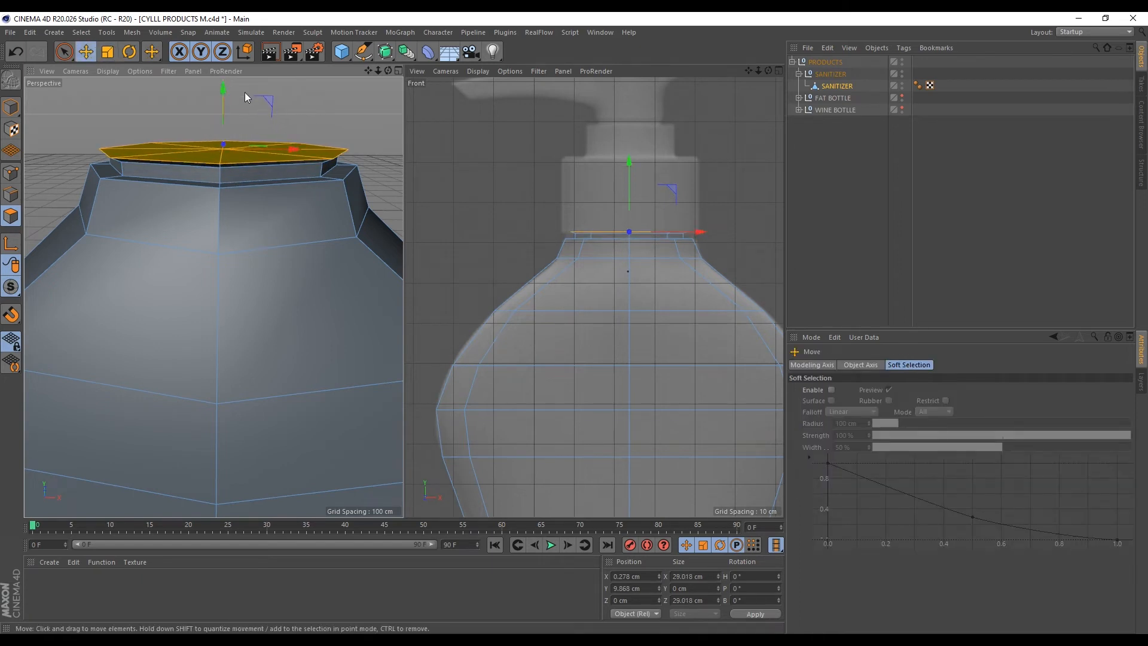
left_click_drag(222, 88, 223, 84)
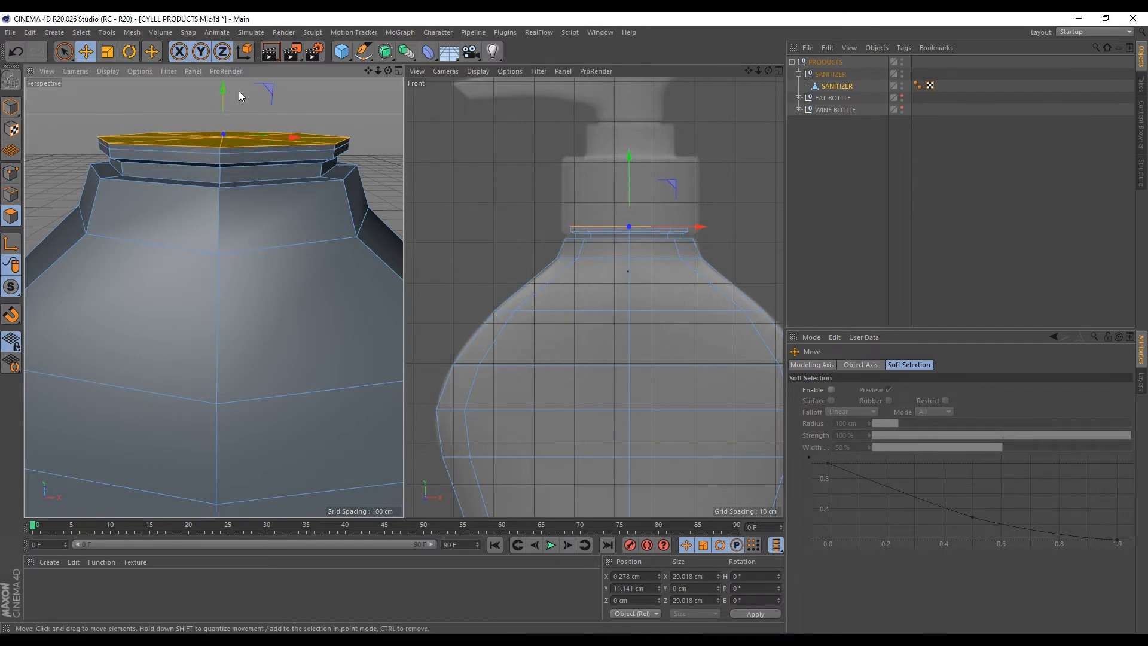
Extrude the top neck polygons up to about Y 12.5 cm and shrink them to about 25.1 cm
key("t")
left_click_drag(315, 98, 212, 159)
key("e")
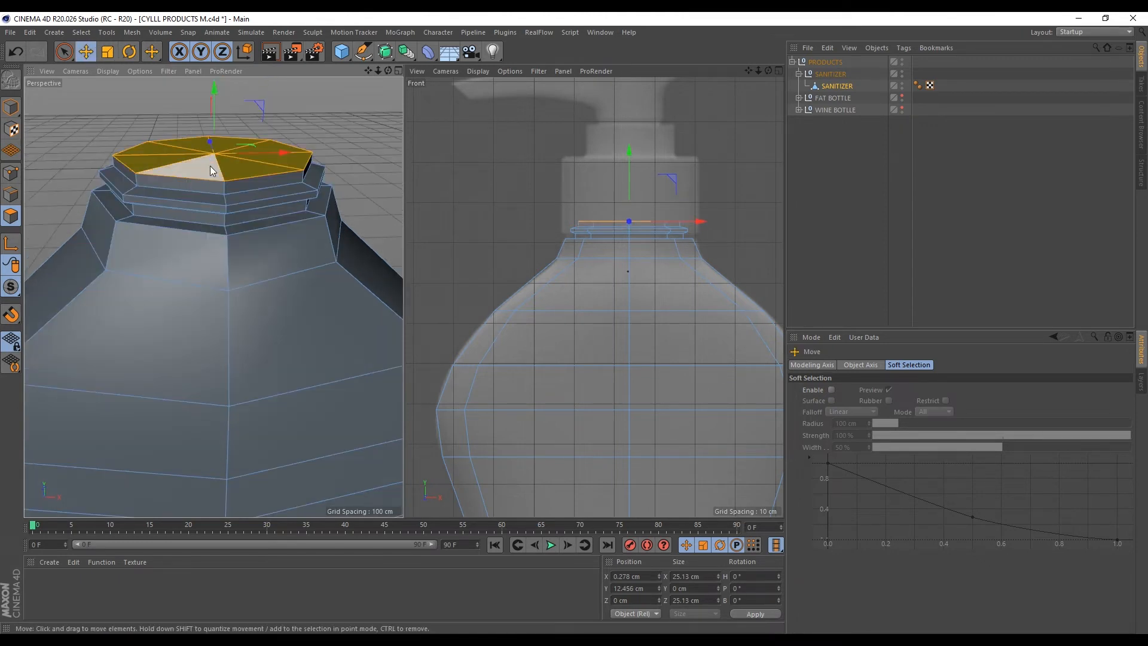
Delete the cap polygons on top of the neck to leave an open mouth
key("Delete")
left_click_drag(209, 166, 200, 238, "alt")
scroll(231, 207, "up", 4)
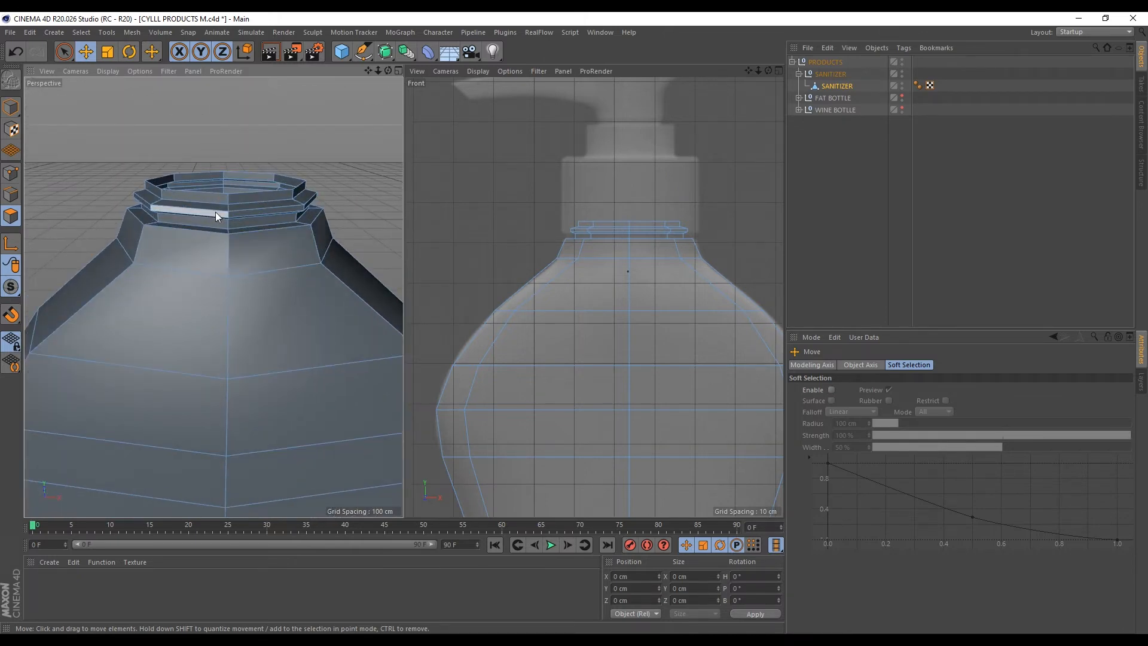
left_click_drag(249, 210, 310, 181, "alt")
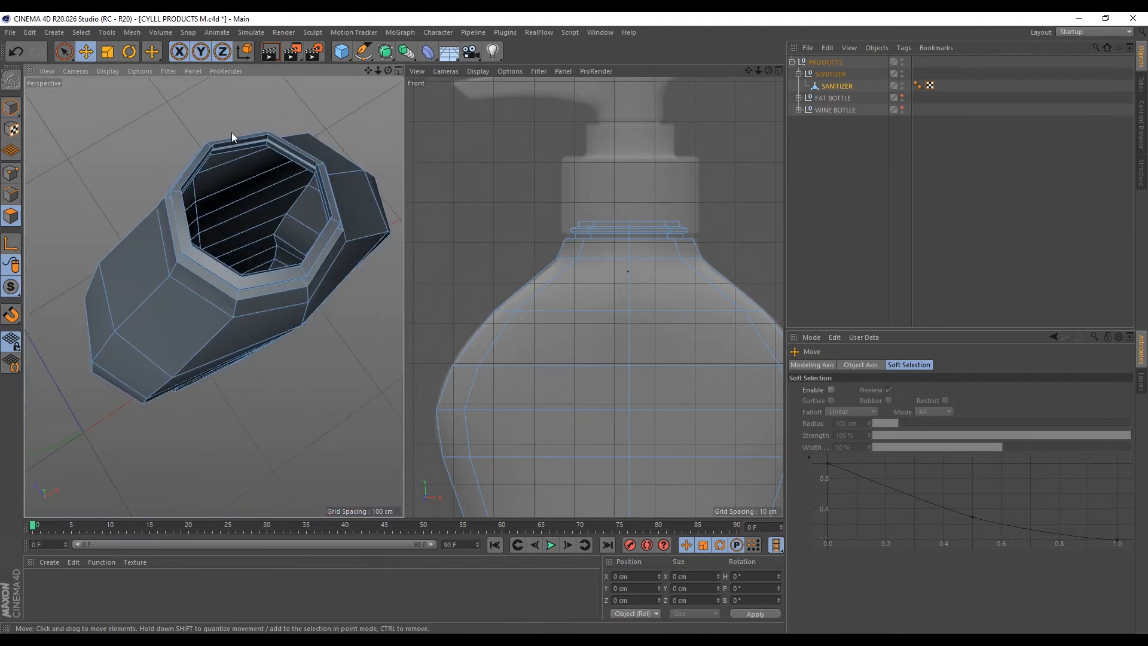
left_click_drag(231, 131, 224, 162, "alt")
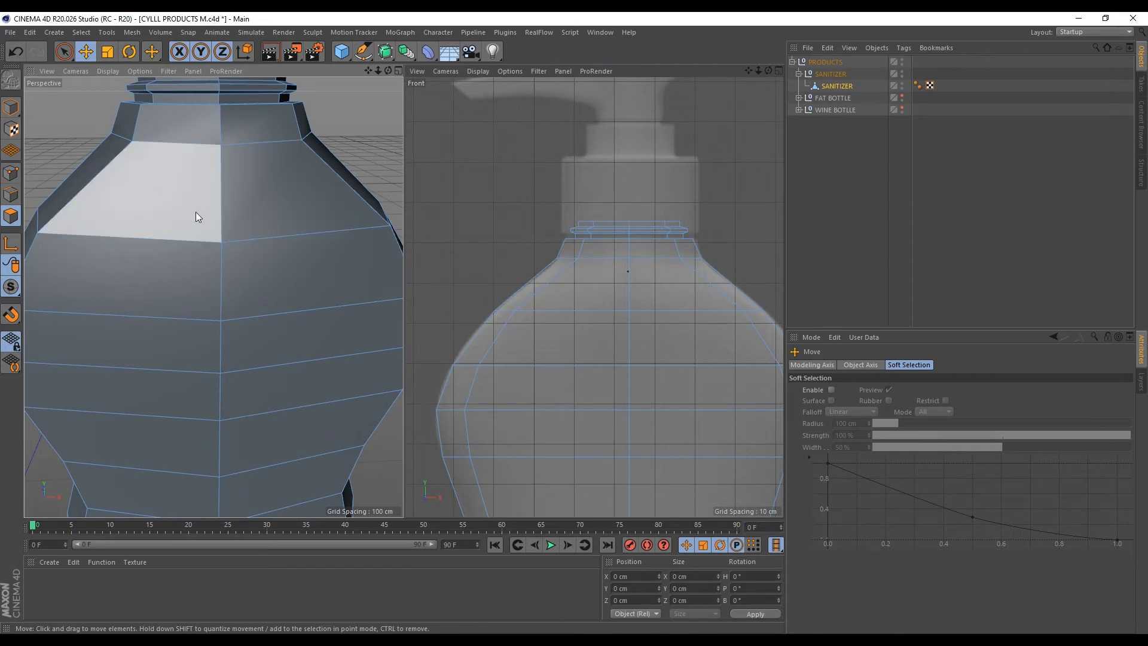
scroll(214, 202, "down", 4)
left_click_drag(214, 203, 240, 186, "alt")
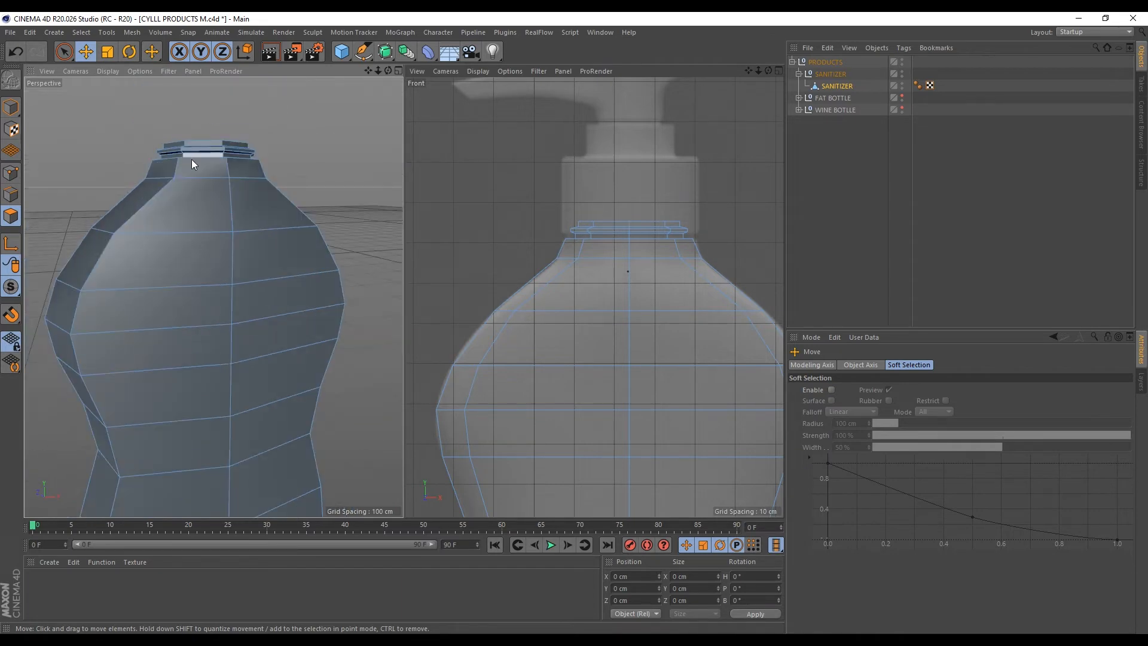
left_click_drag(191, 159, 236, 204, "alt")
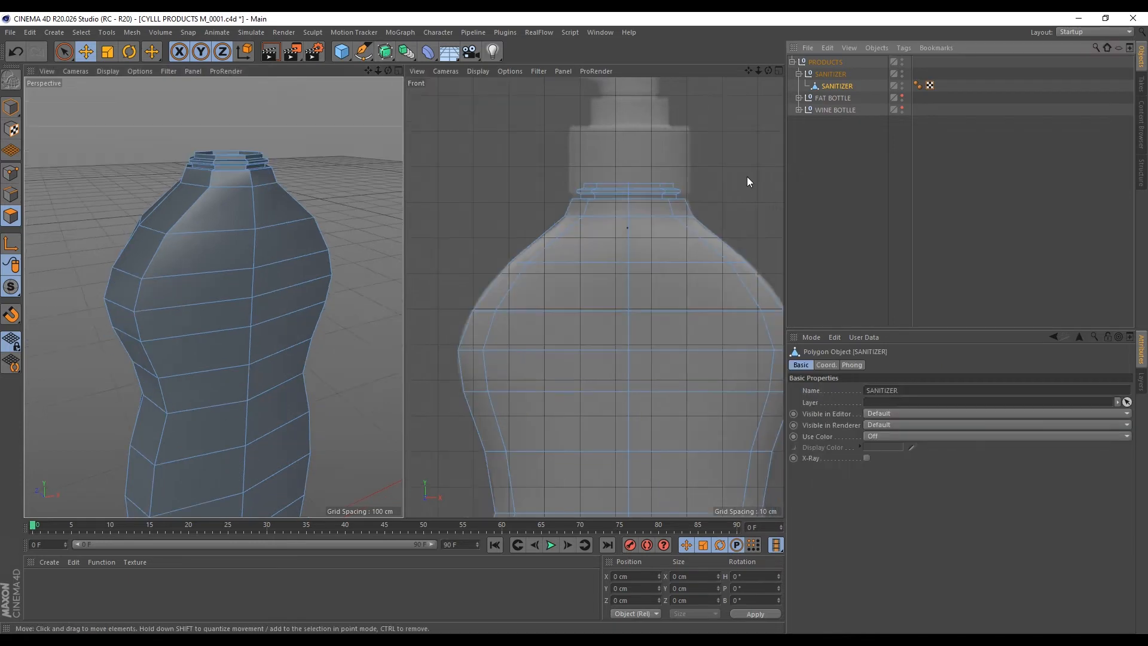
Add a Subdivision Surface as the parent of the SANITIZER mesh and check the smoothed bottle
left_click(385, 51, "alt")
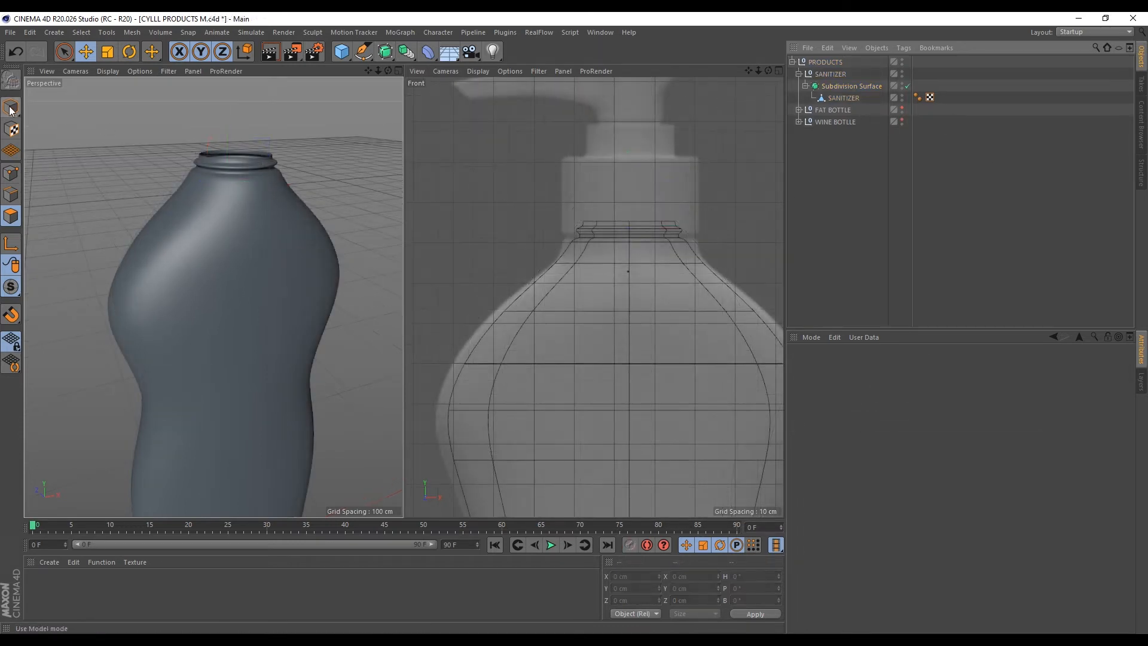
scroll(110, 169, "down", 5)
left_click_drag(185, 249, 170, 228, "alt")
scroll(173, 242, "down", 3)
left_click_drag(185, 296, 178, 262, "alt")
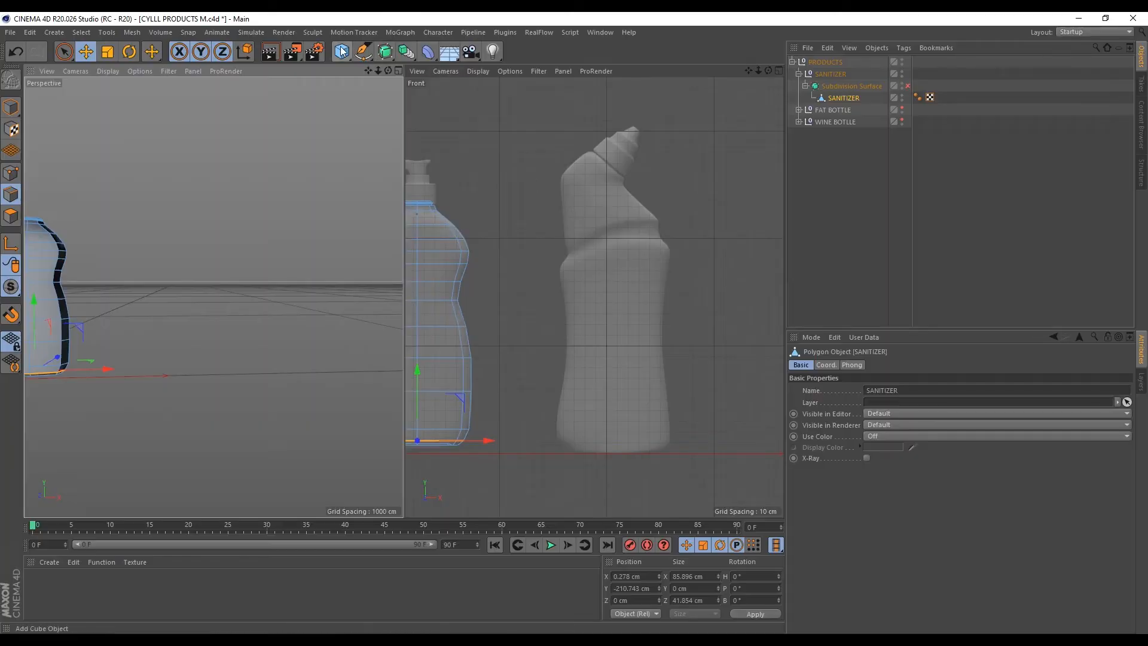
Add a Cylinder and move it over the reference bottle with the tilted cap, to about X 296 cm and Y 124 cm
left_click(342, 51)
left_click(583, 69)
scroll(601, 353, "down", 5)
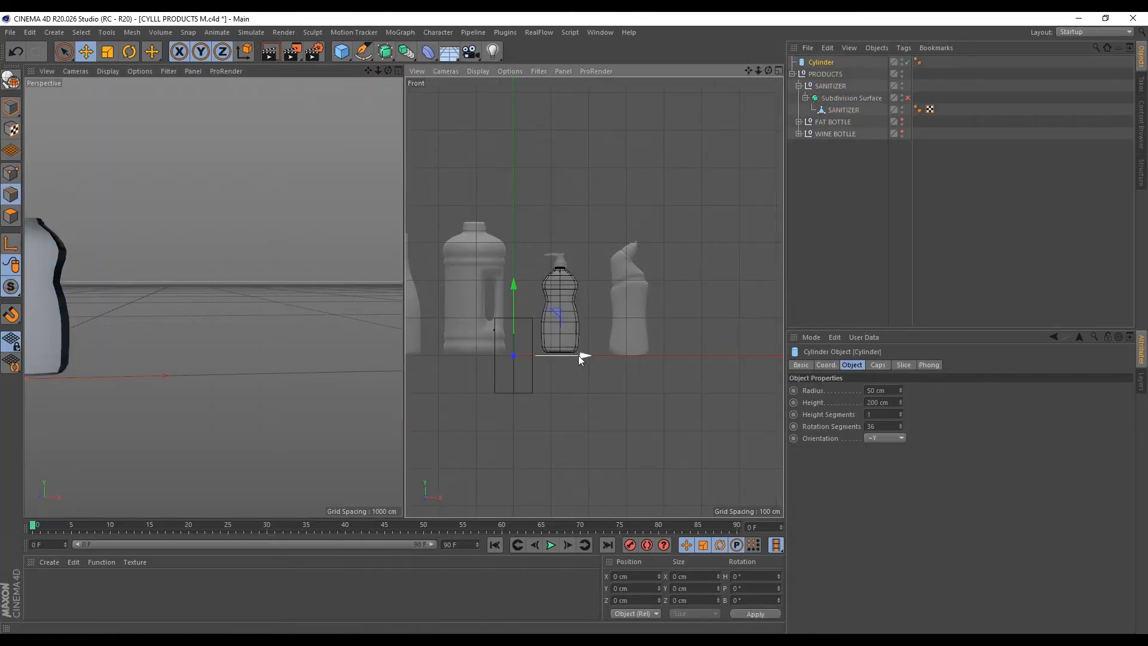
left_click_drag(584, 357, 653, 264)
scroll(651, 299, "up", 5)
left_click_drag(725, 323, 676, 327)
scroll(605, 248, "up", 3)
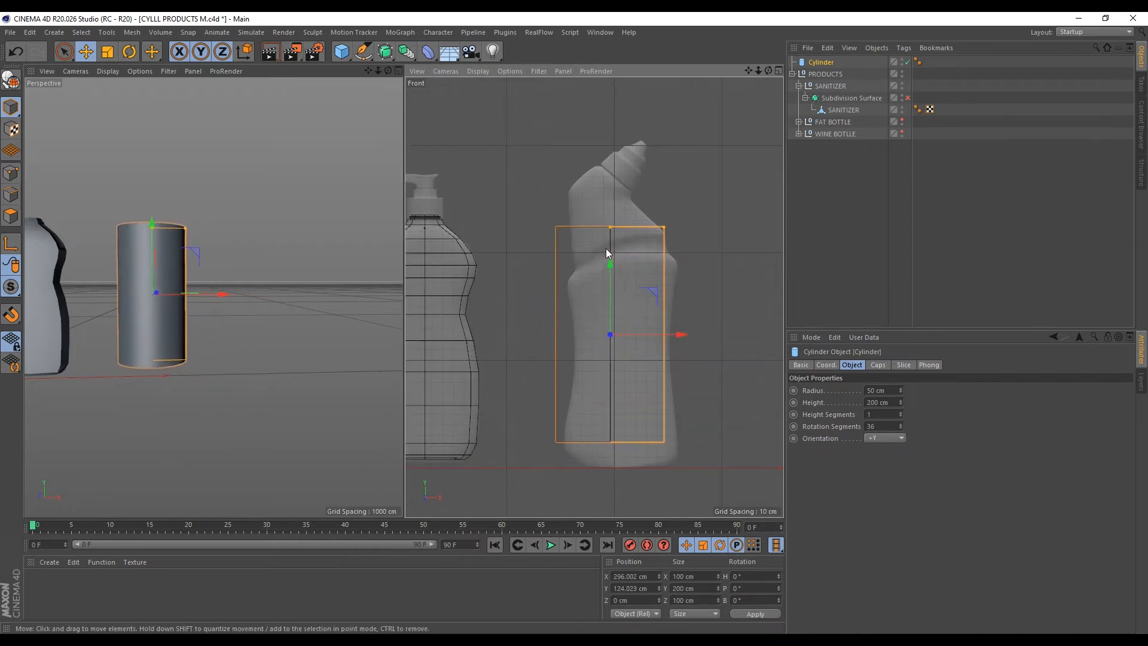
Reduce the cylinder's height to about 27.1 cm and raise it to about Y 262.6 cm
left_click_drag(605, 248, 614, 214)
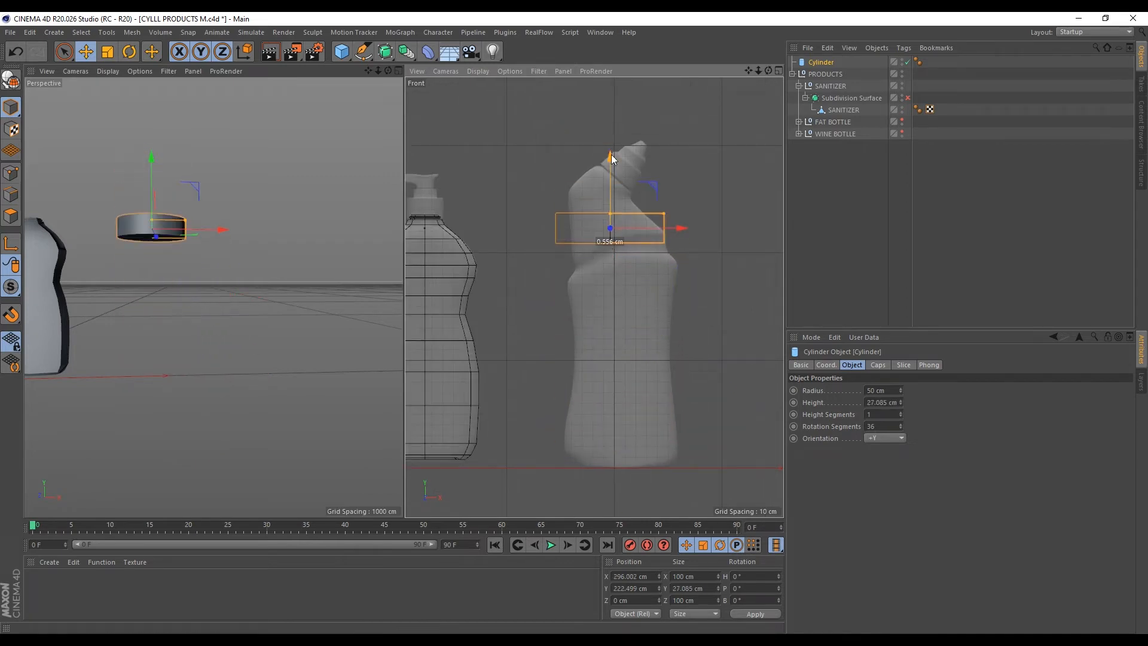
left_click_drag(611, 154, 615, 120)
scroll(615, 187, "up", 4)
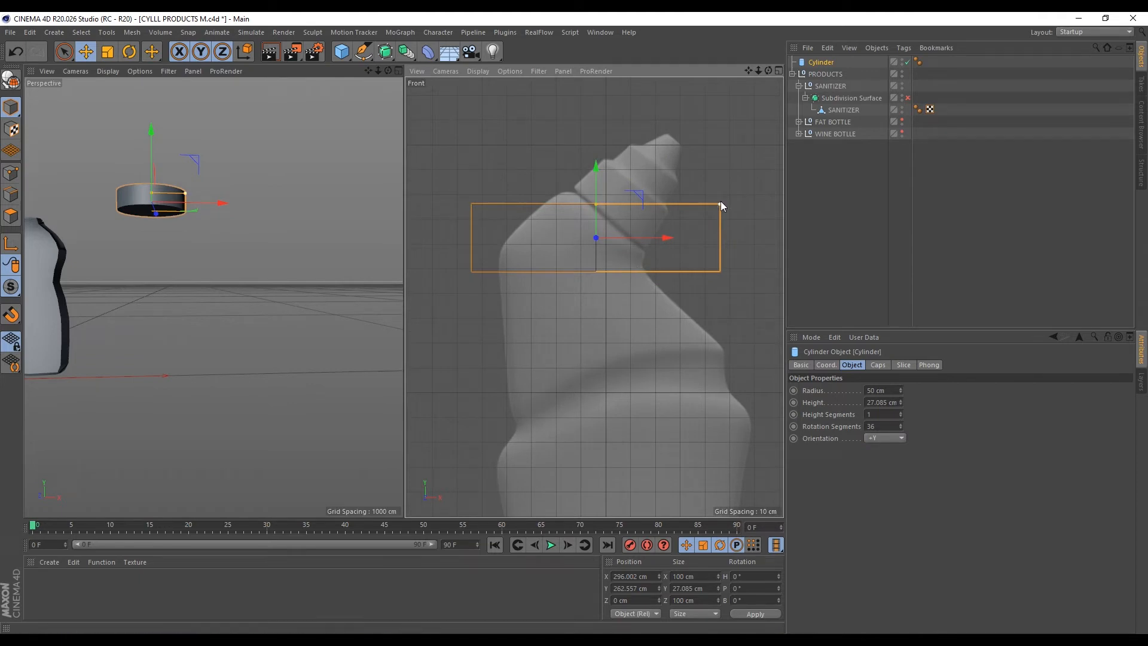
Reduce the cylinder's radius to about 23 cm and rotate it about 40° to align with the reference bottle's tilted neck
mouse_move(720, 200)
left_mouse_down()
mouse_move(652, 195)
mouse_move(634, 209)
mouse_move(640, 238)
mouse_move(674, 189)
mouse_move(669, 246)
mouse_move(618, 275)
mouse_move(662, 264)
mouse_move(715, 207)
mouse_move(722, 120)
mouse_move(732, 184)
left_mouse_up()
key("r")
scroll(639, 234, "up", 2)
scroll(630, 240, "up", 3)
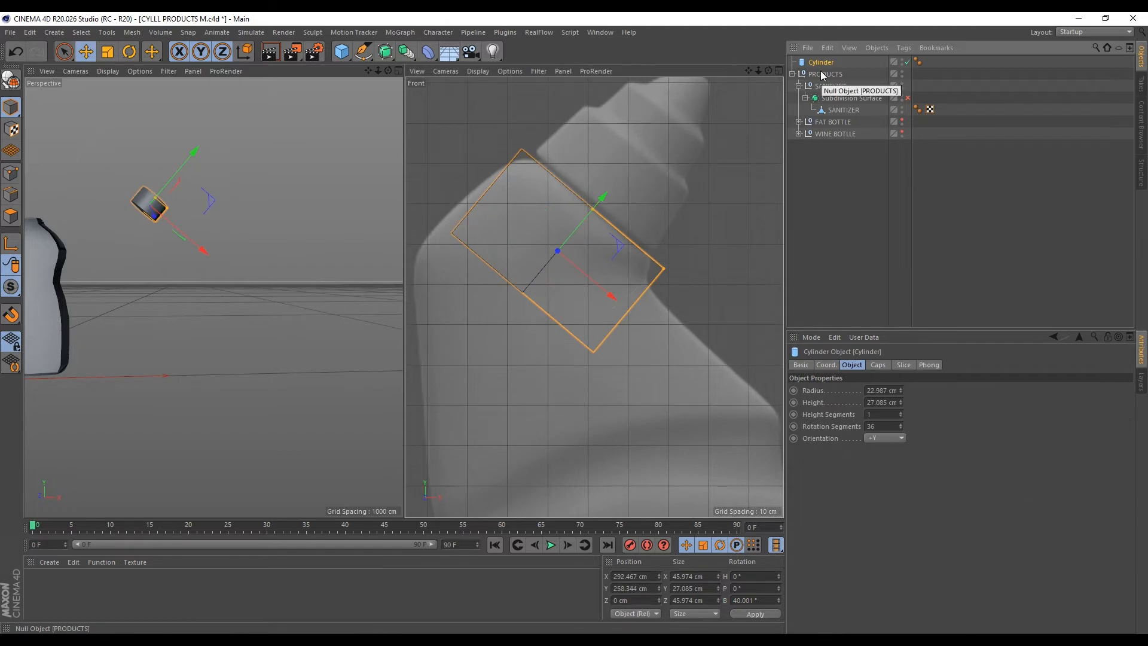
Group the cylinder in a null and name both the null and the cylinder PRODUCT 4
key("alt+g")
double_click(816, 62)
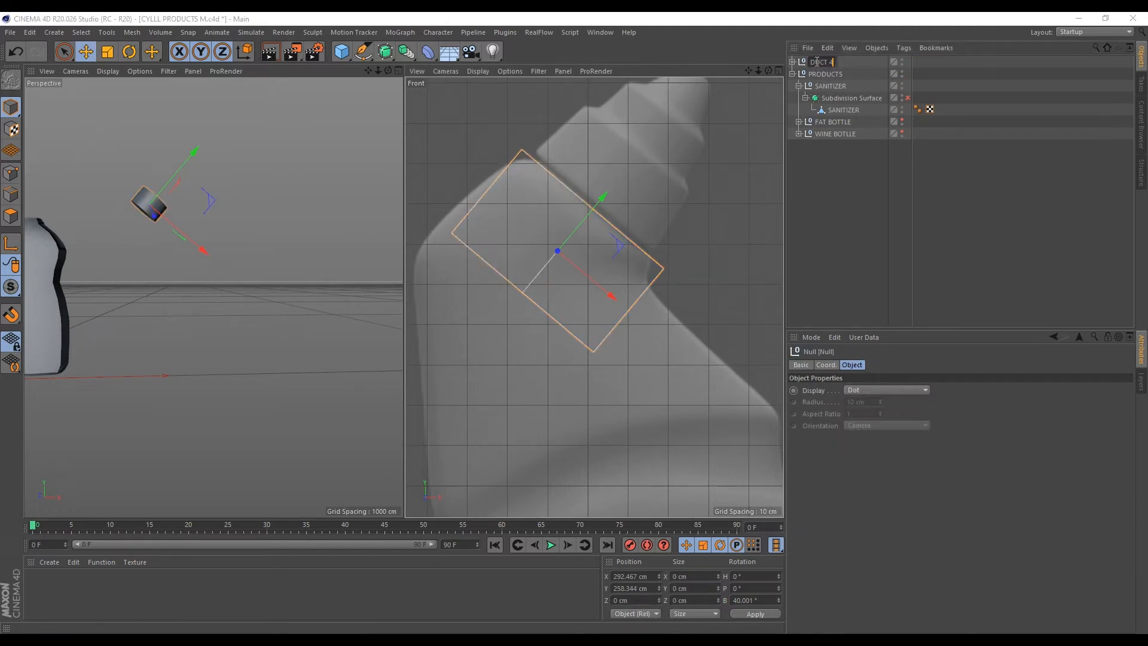
key("Return")
left_click(792, 62)
double_click(830, 73)
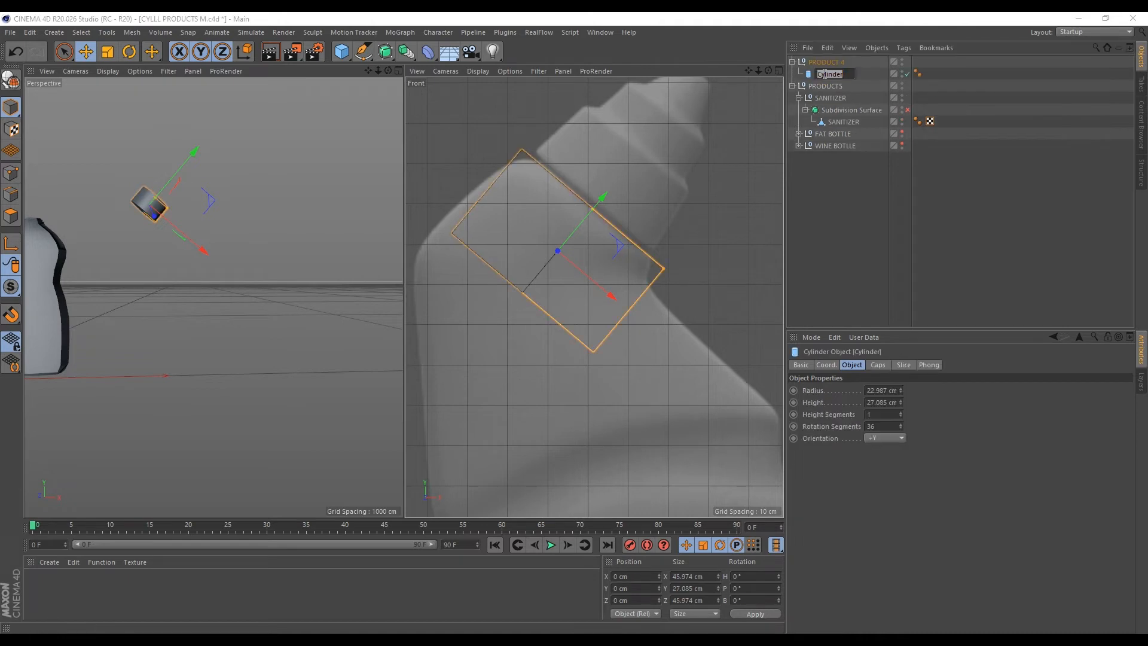
key("Return")
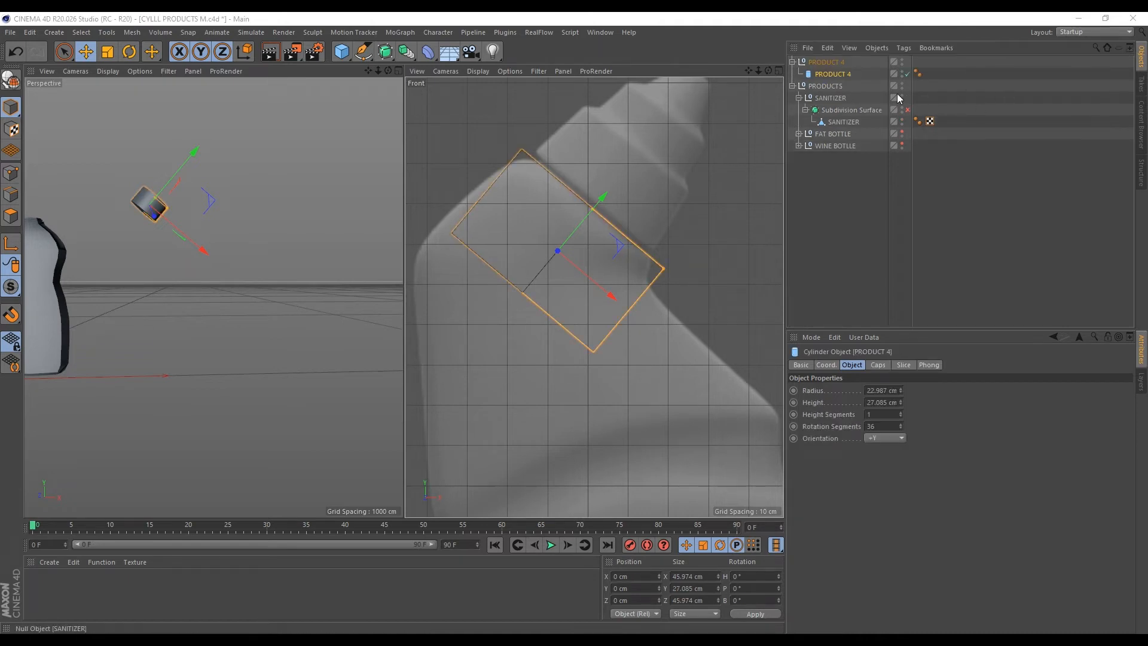
Nest the PRODUCT 4 group inside the PRODUCTS null and select the cylinder in it
left_click(793, 61)
left_click(820, 63)
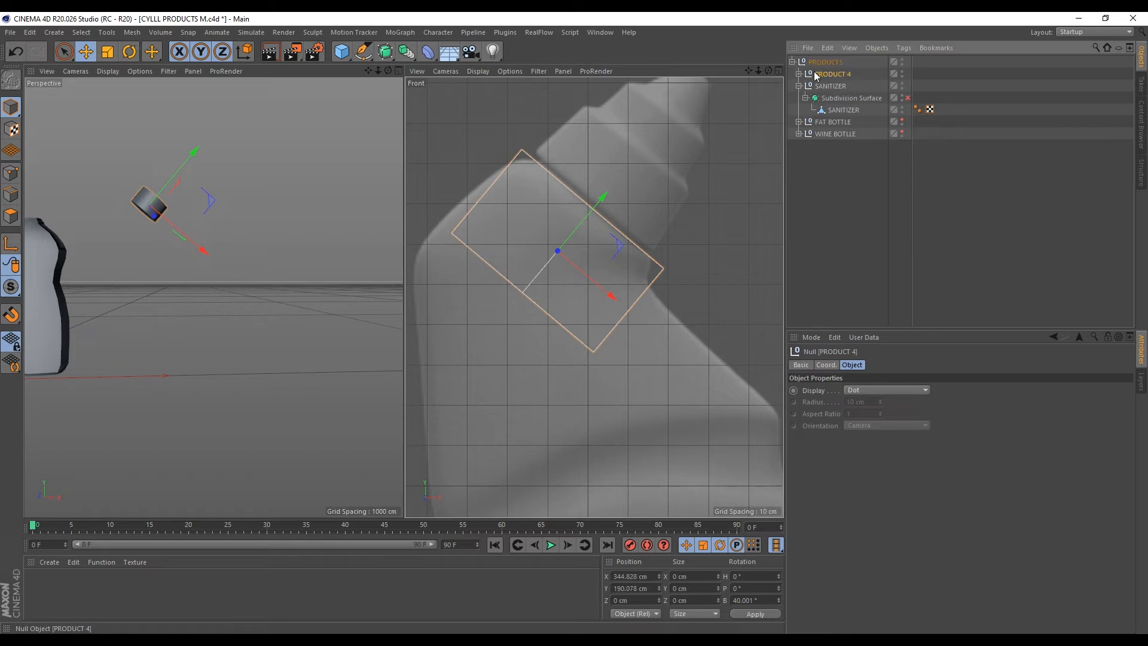
left_click(798, 74)
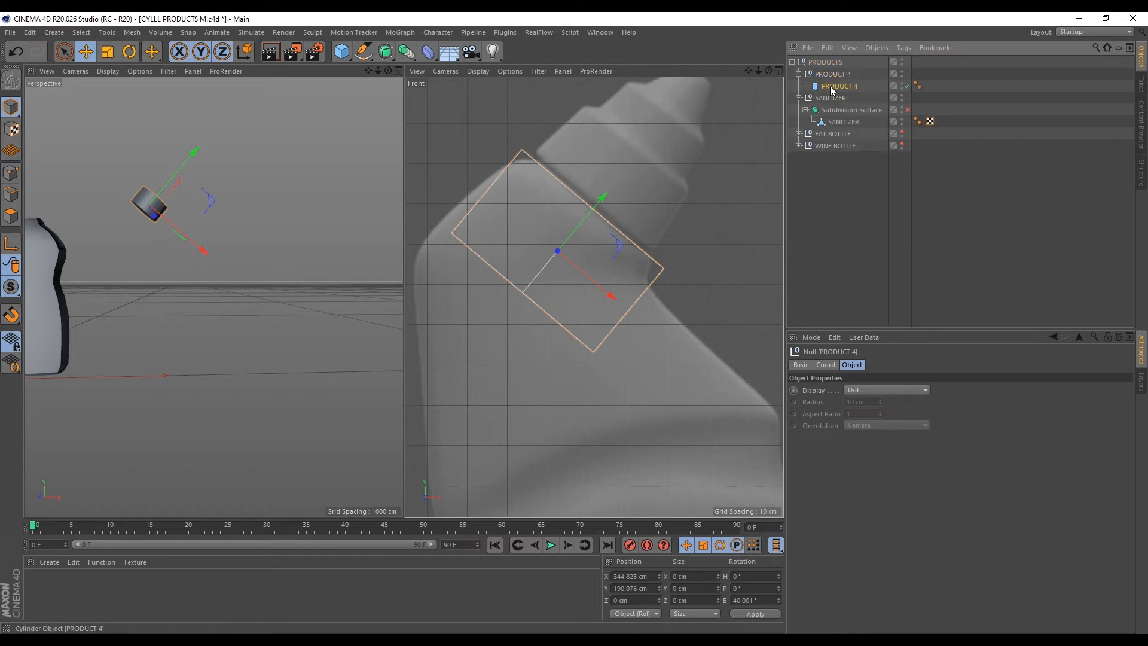
left_click(832, 87)
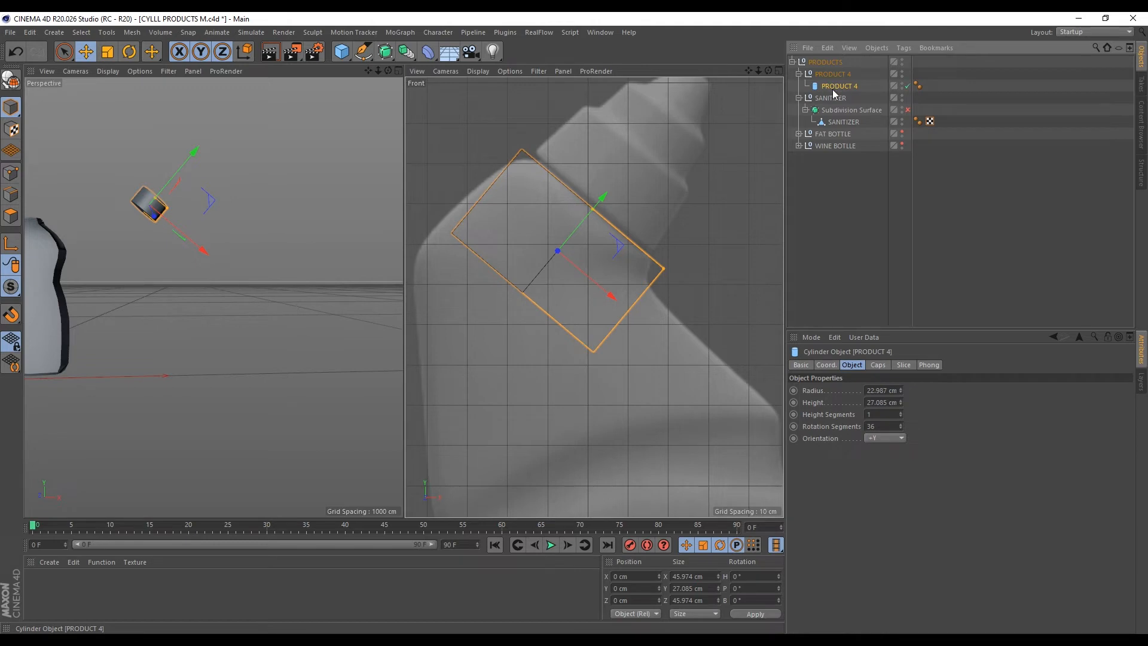
key("space")
middle_click_drag(519, 173, 550, 172, "alt")
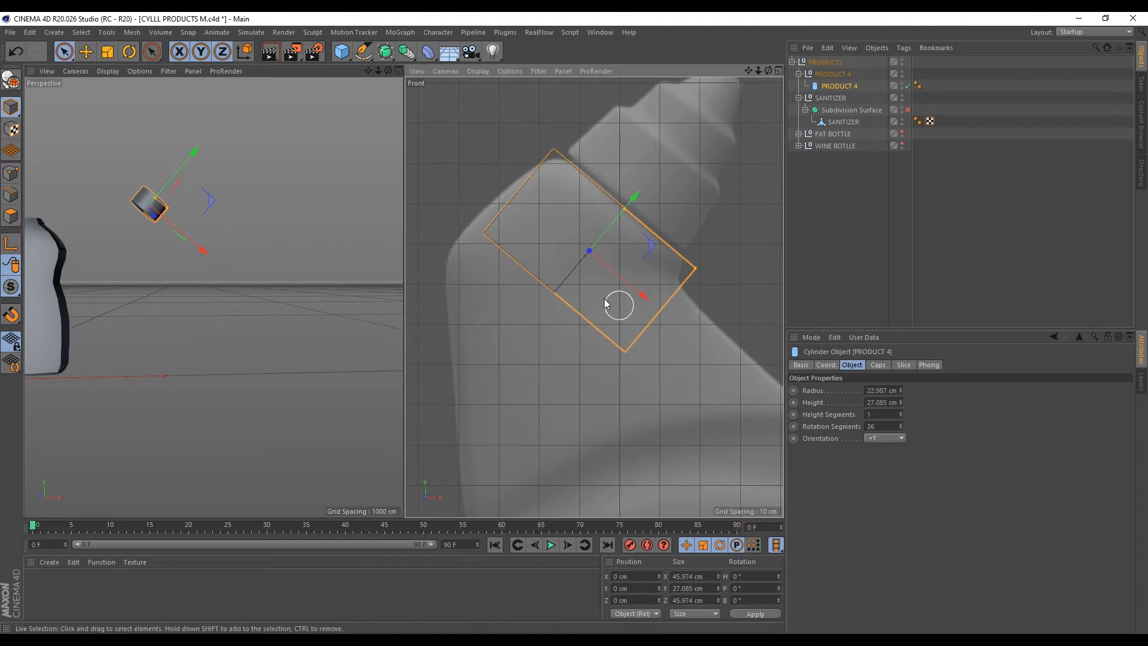
Compare the tilted cylinder's axes in the world and object coordinate systems
left_click(244, 53)
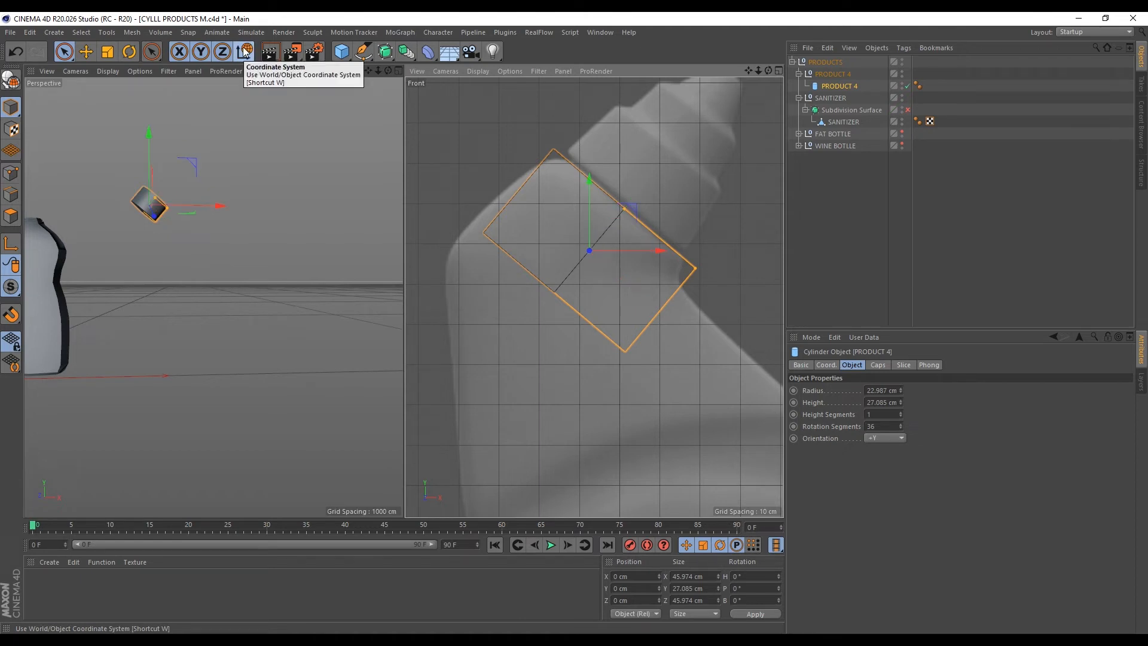
scroll(595, 213, "down", 3)
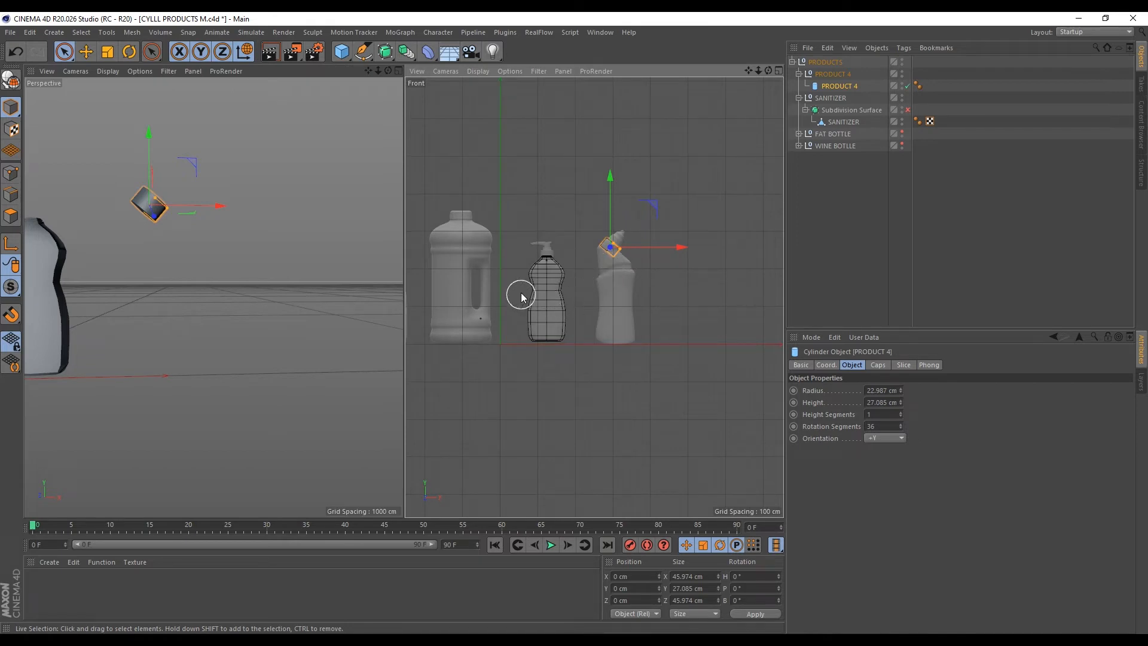
scroll(618, 219, "up", 10)
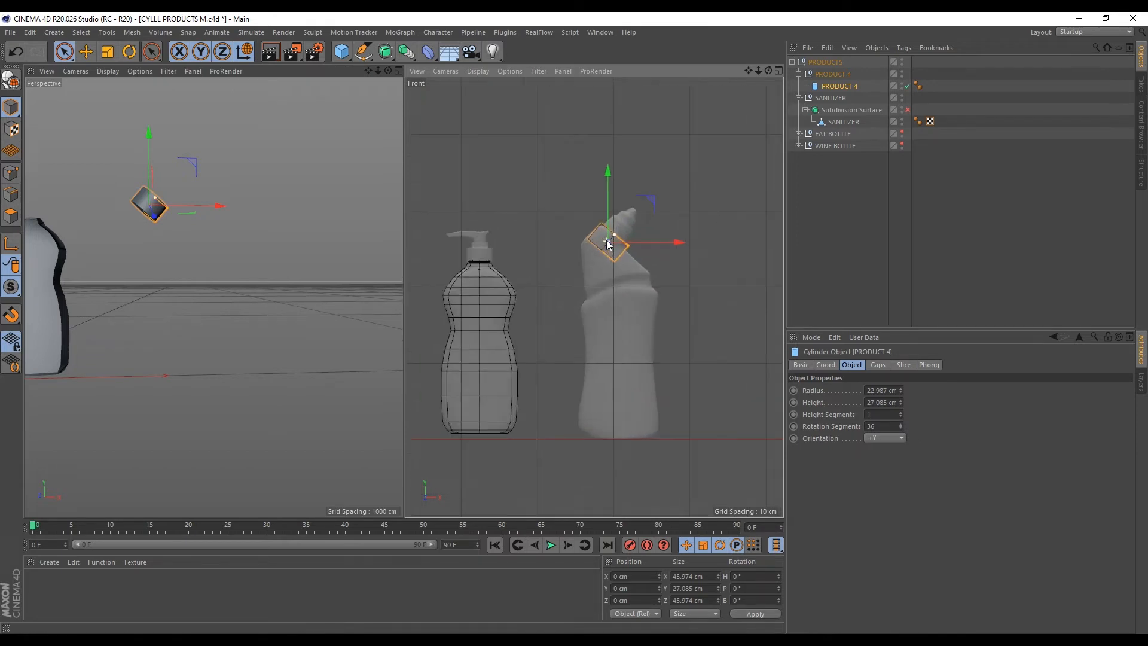
left_click(245, 53)
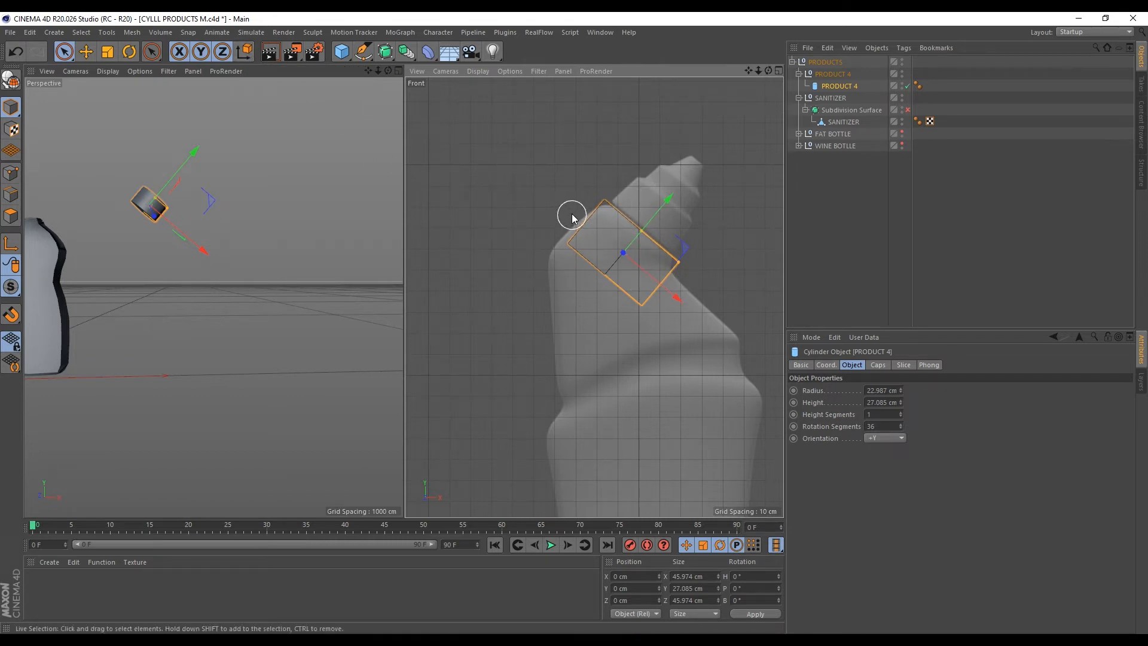
key("r")
left_click_drag(578, 214, 677, 264)
key("e")
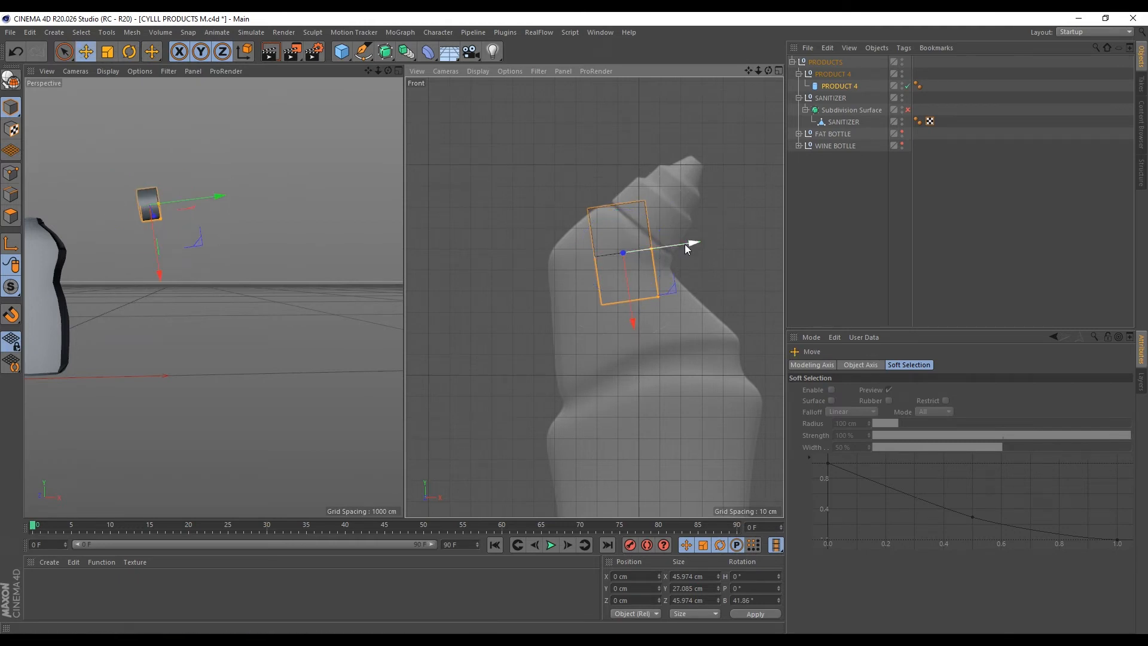
key("w")
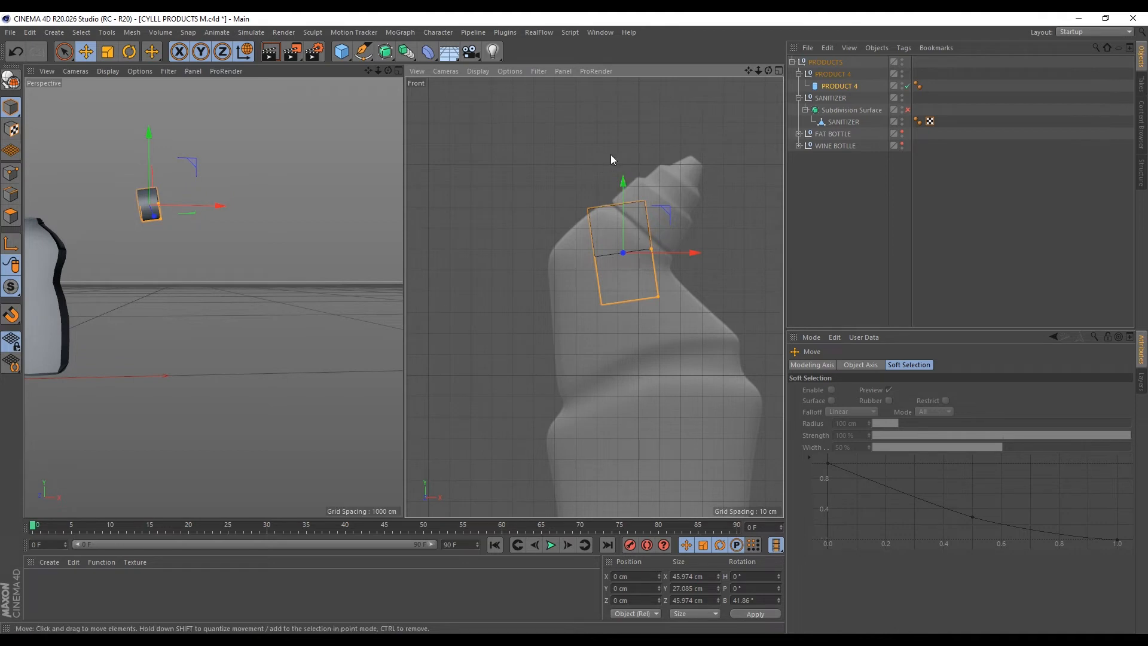
scroll(619, 239, "up", 2)
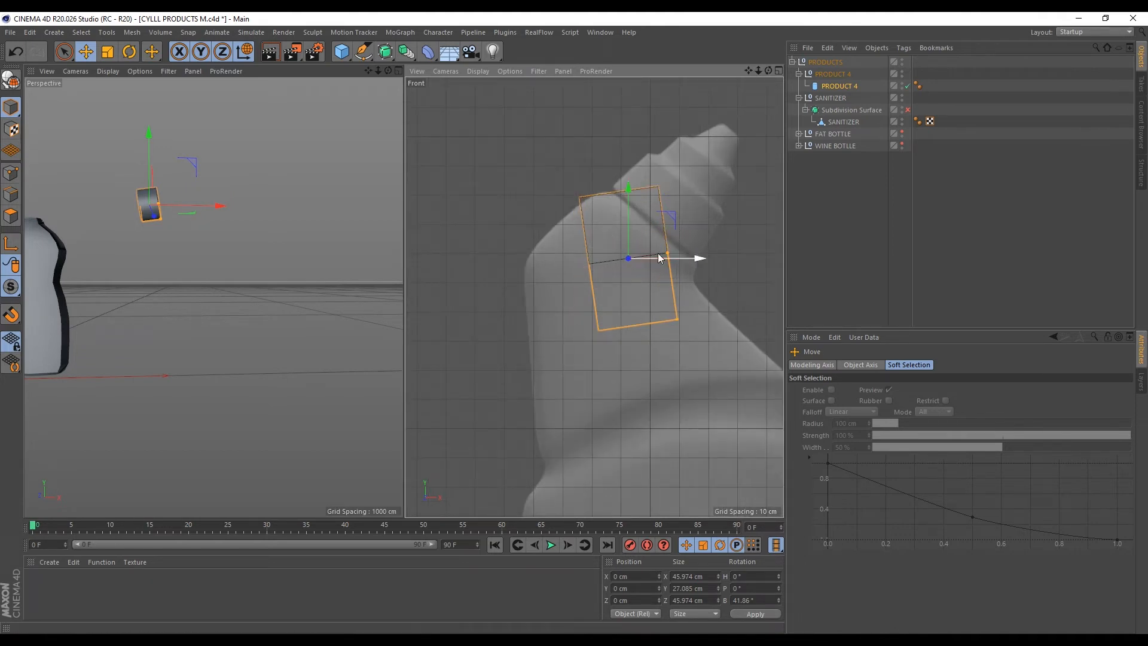
key("ctrl+z")
Set the PRODUCT 4 cylinder's rotation segments to 12
left_click(828, 88)
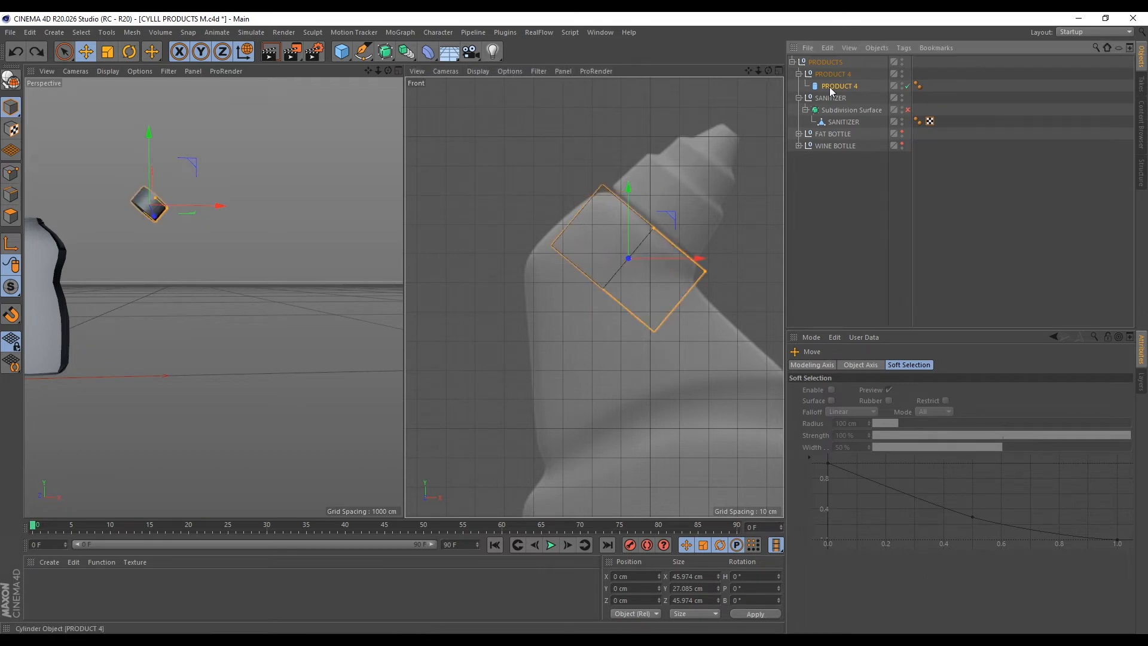
left_click_drag(877, 427, 828, 432)
type("12")
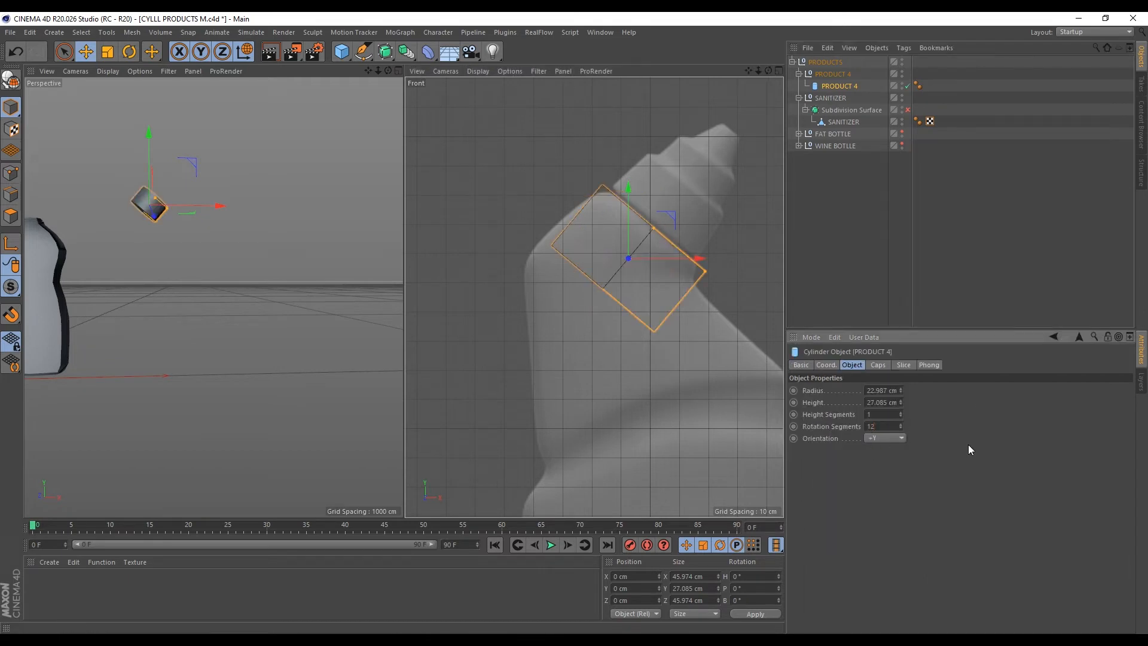
key("Return")
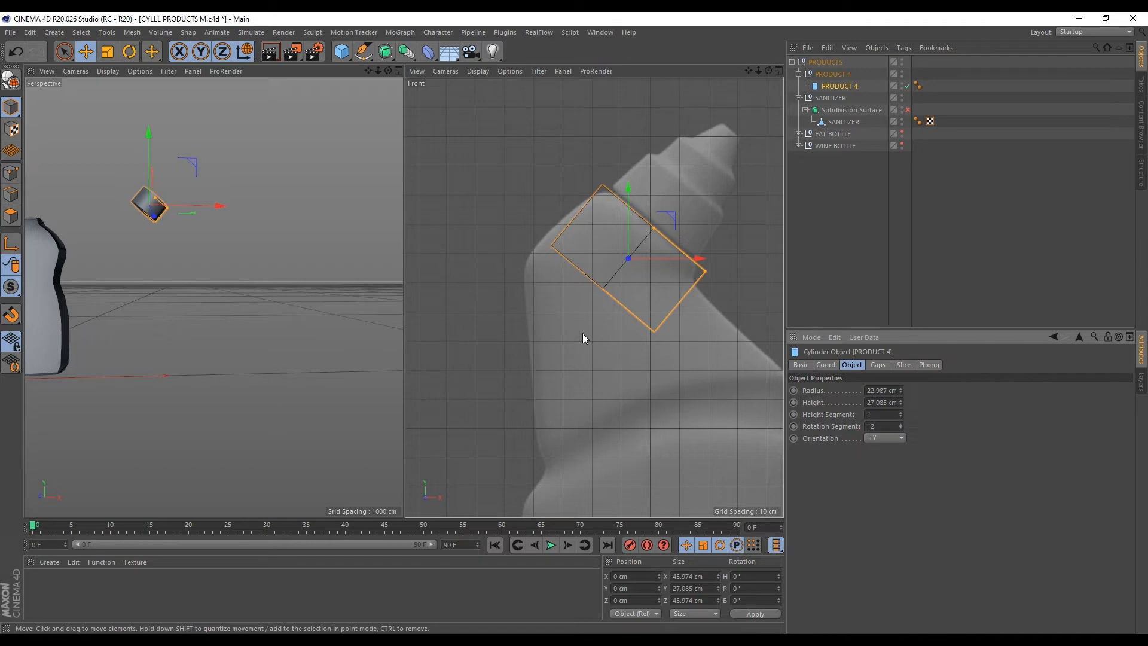
Convert the PRODUCT 4 cylinder to an editable polygon object and optimize its mesh
key("c")
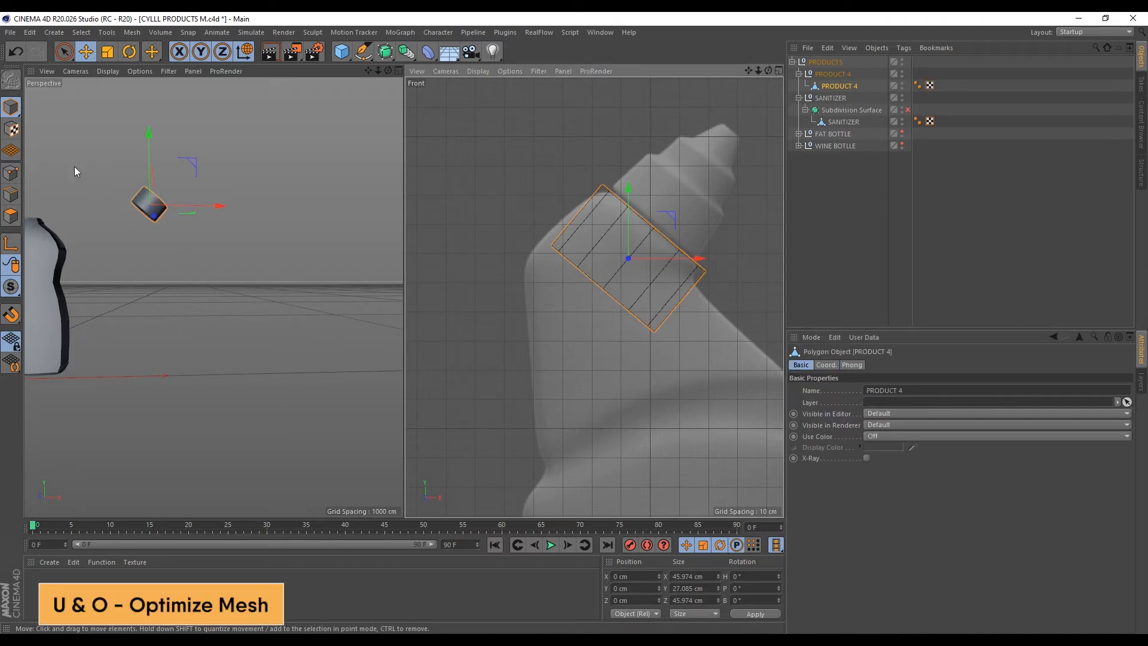
key("u")
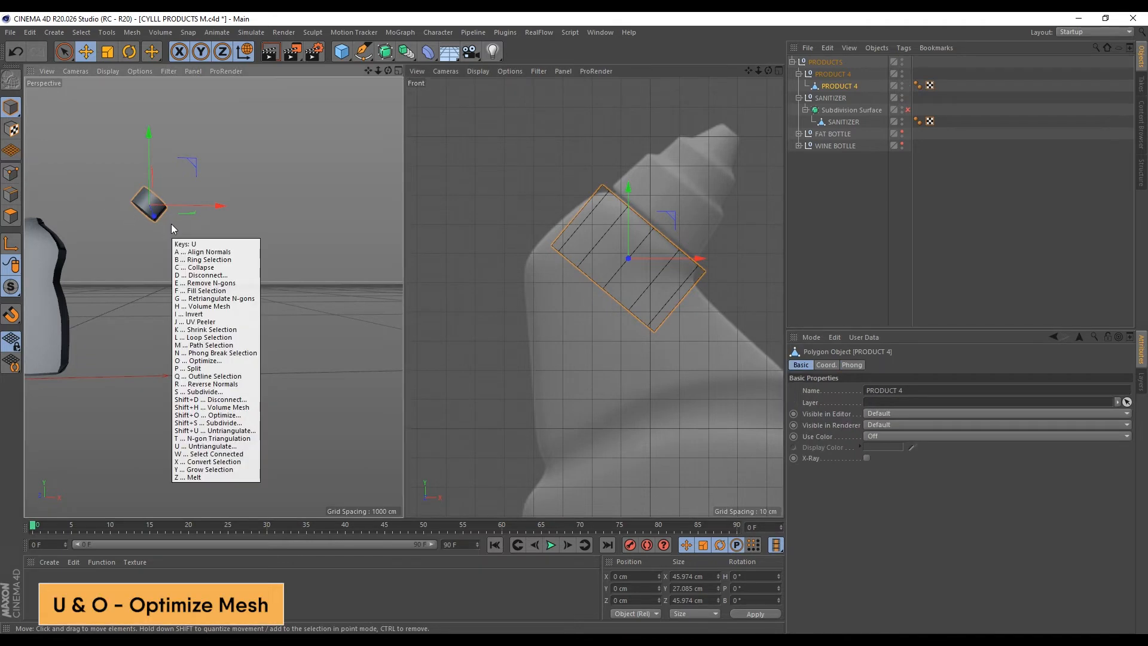
key("o")
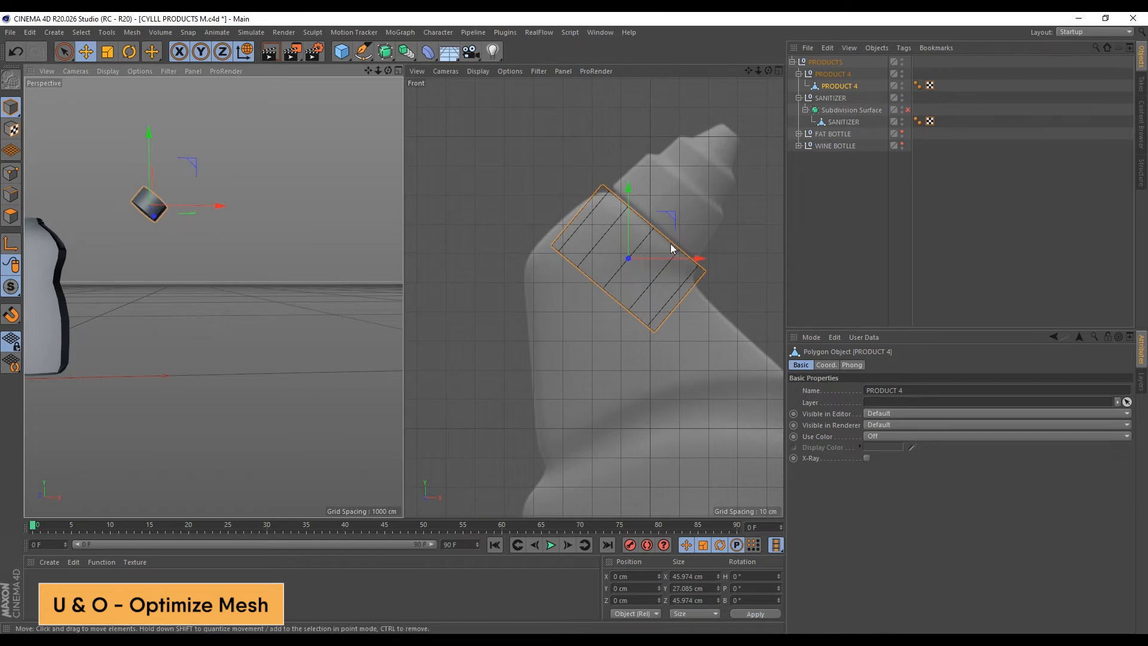
Loop-select the lower cap's polygons and move them along the cylinder's own axis toward the nozzle, leaving a thin disc
scroll(152, 216, "up", 8)
left_click_drag(141, 193, 236, 133, "alt")
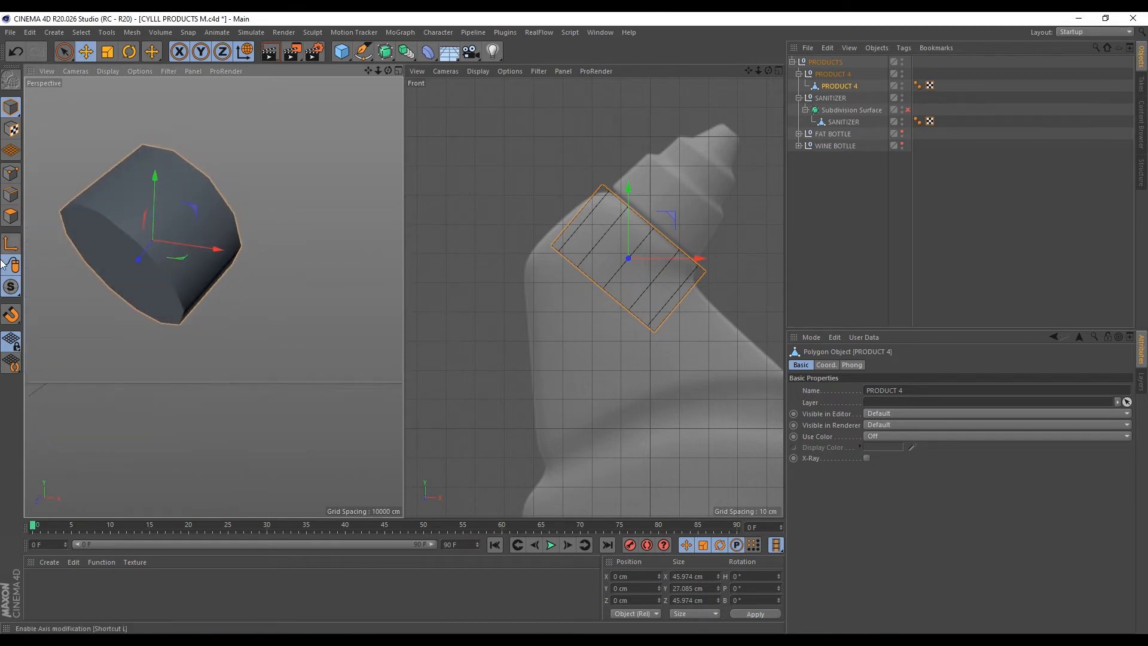
left_click(10, 215)
key("u")
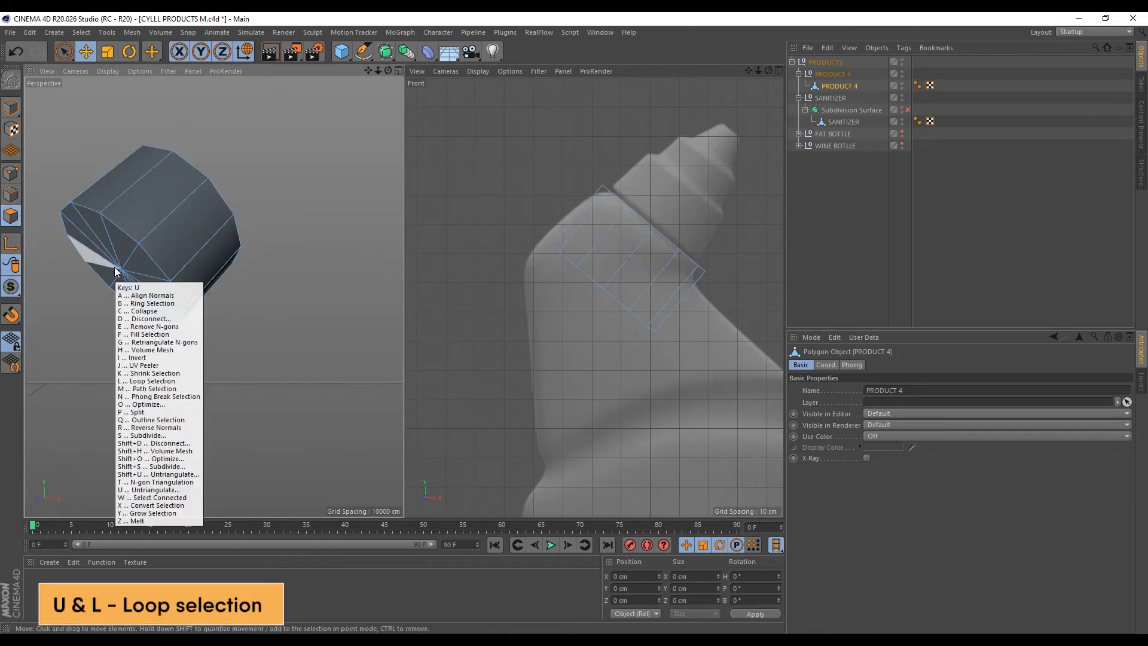
key("l")
left_click(129, 262)
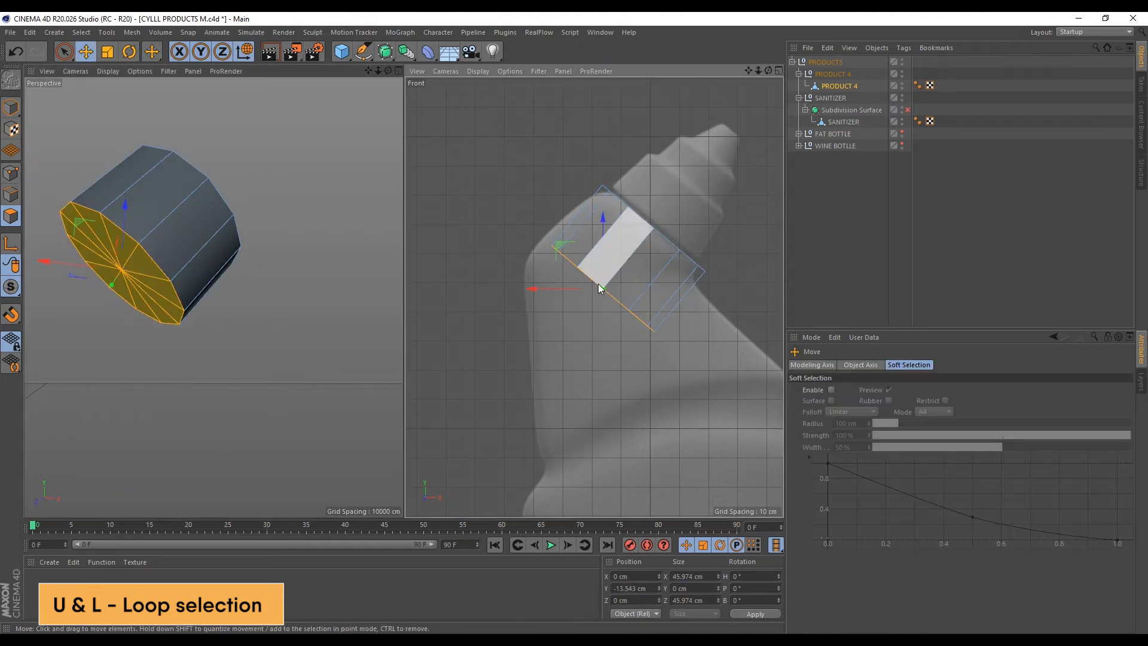
key("e")
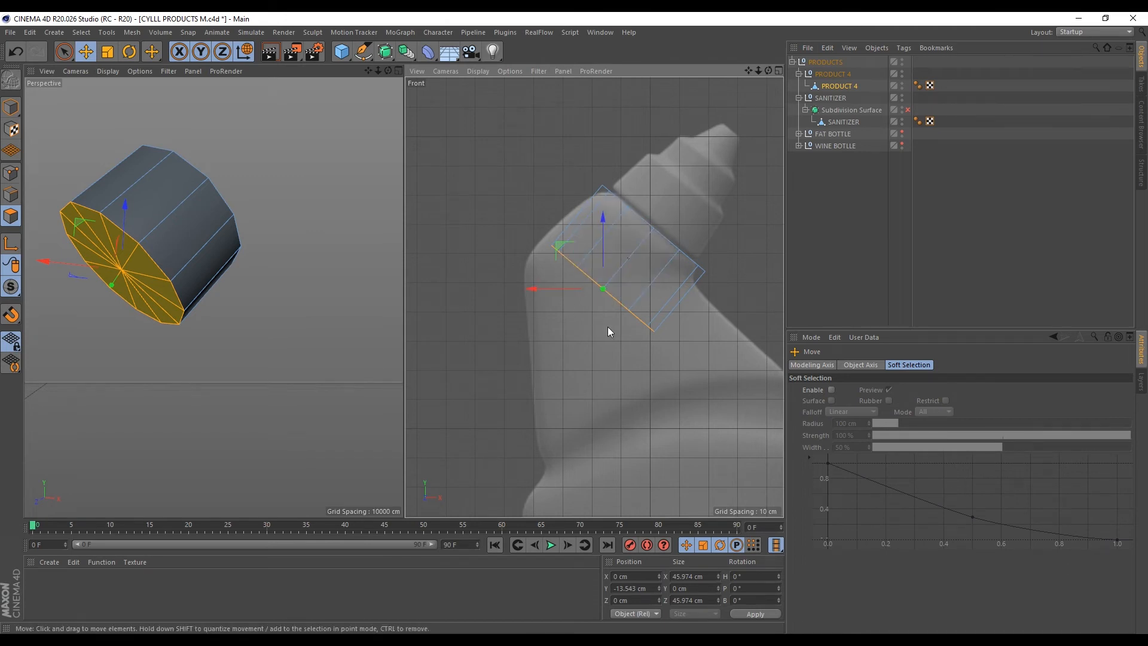
left_click(246, 52)
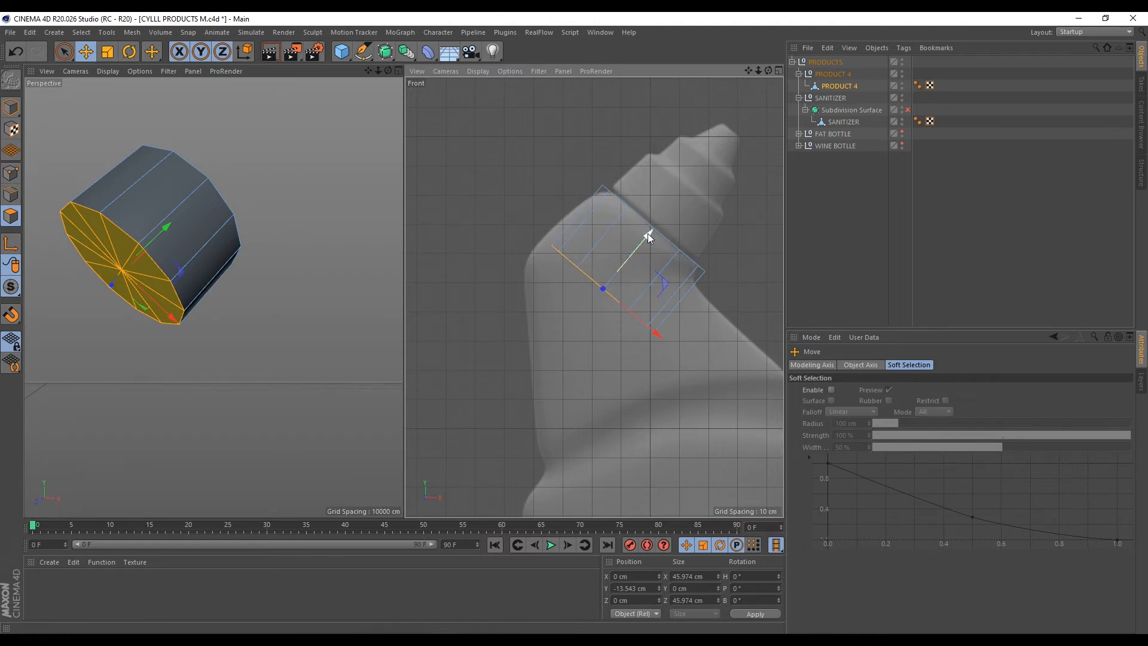
left_click_drag(648, 233, 705, 211)
scroll(676, 230, "up", 3)
Scale the whole PRODUCT 4 disc to about 39 cm across and 6.1 cm high and move it against the reference nozzle's base
left_click(11, 107)
key("t")
key("e")
left_click_drag(659, 263, 693, 238)
key("t")
key("e")
key("t")
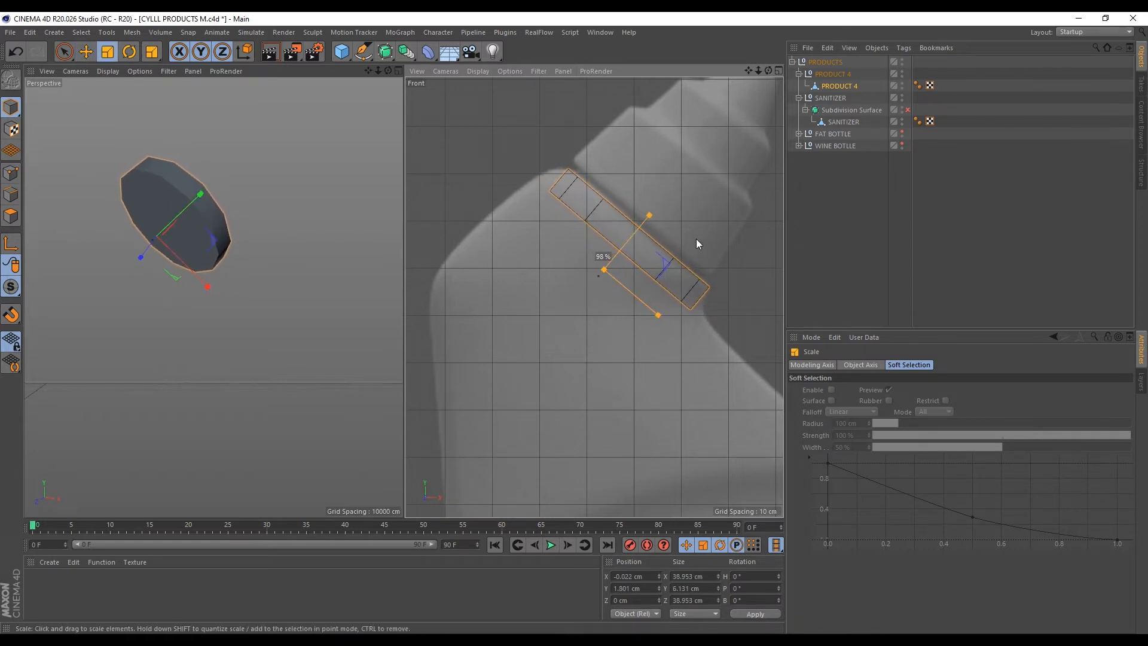
Enlarge the disc's lower cap polygons to about 42.6 cm across and move them to about X -0.8 cm, Y 8.8 cm
left_click(11, 216)
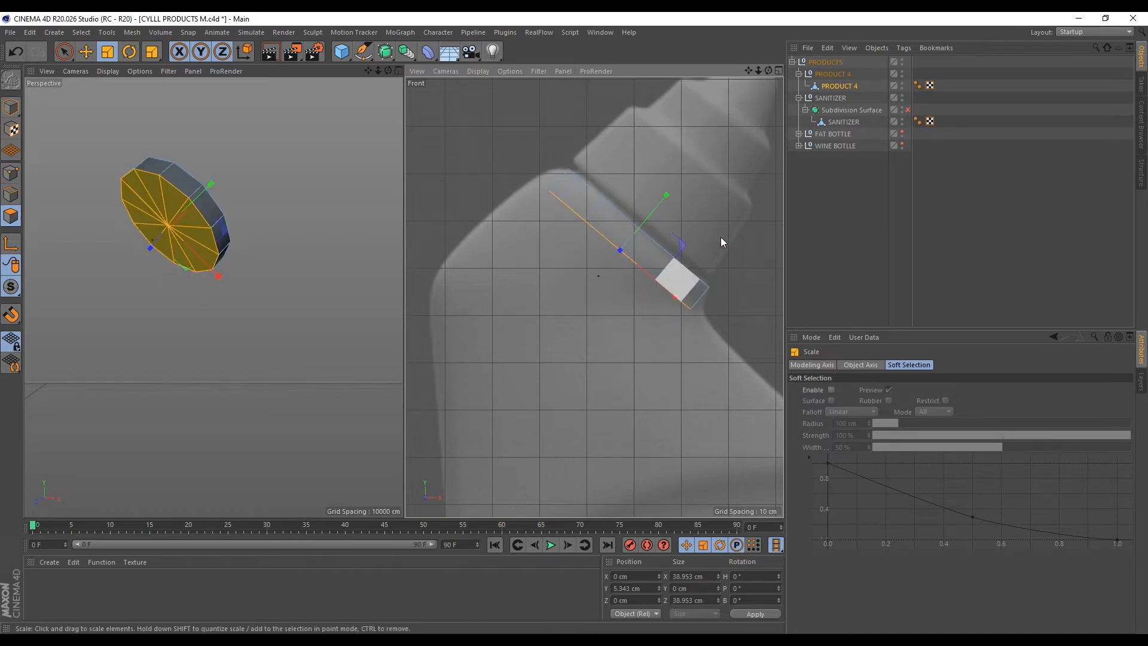
left_click_drag(709, 225, 770, 198)
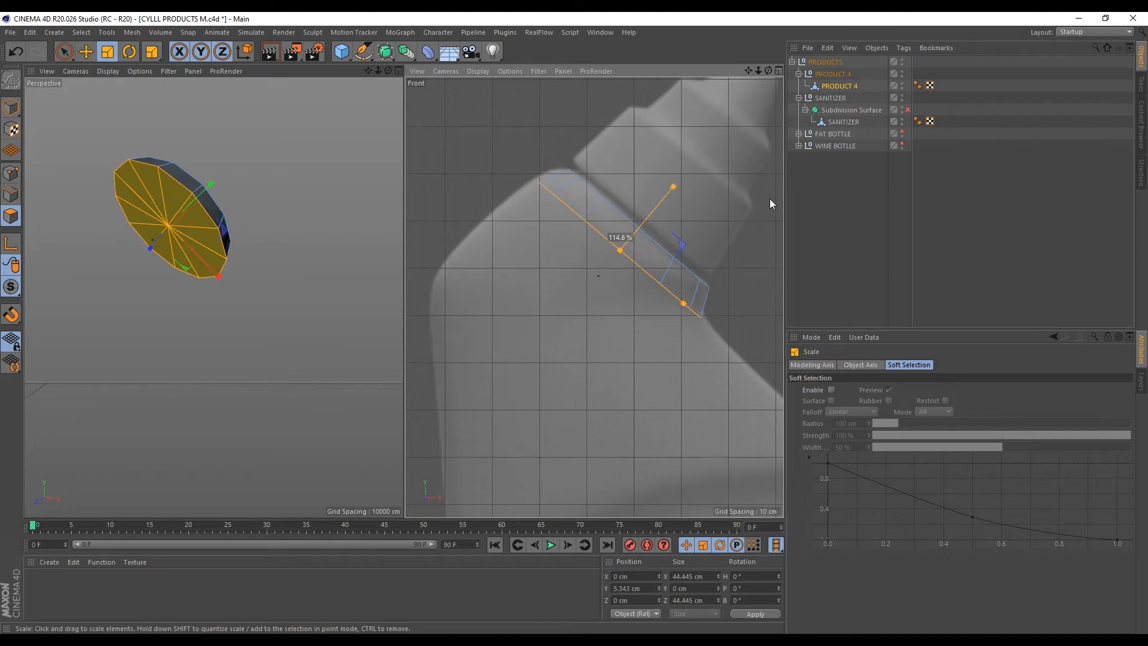
key("e")
left_click_drag(687, 248, 687, 228)
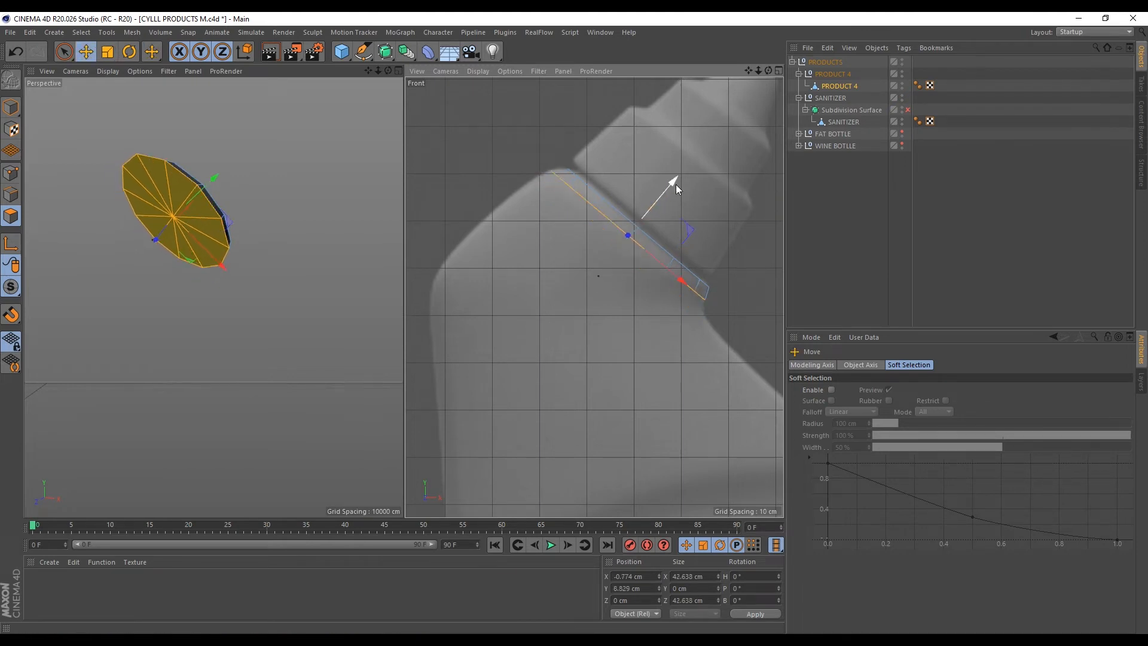
Extrude the lower cap down to about Y -6 cm and rotate it to a shallower tilt across the reference shoulder
left_click_drag(675, 183, 625, 235)
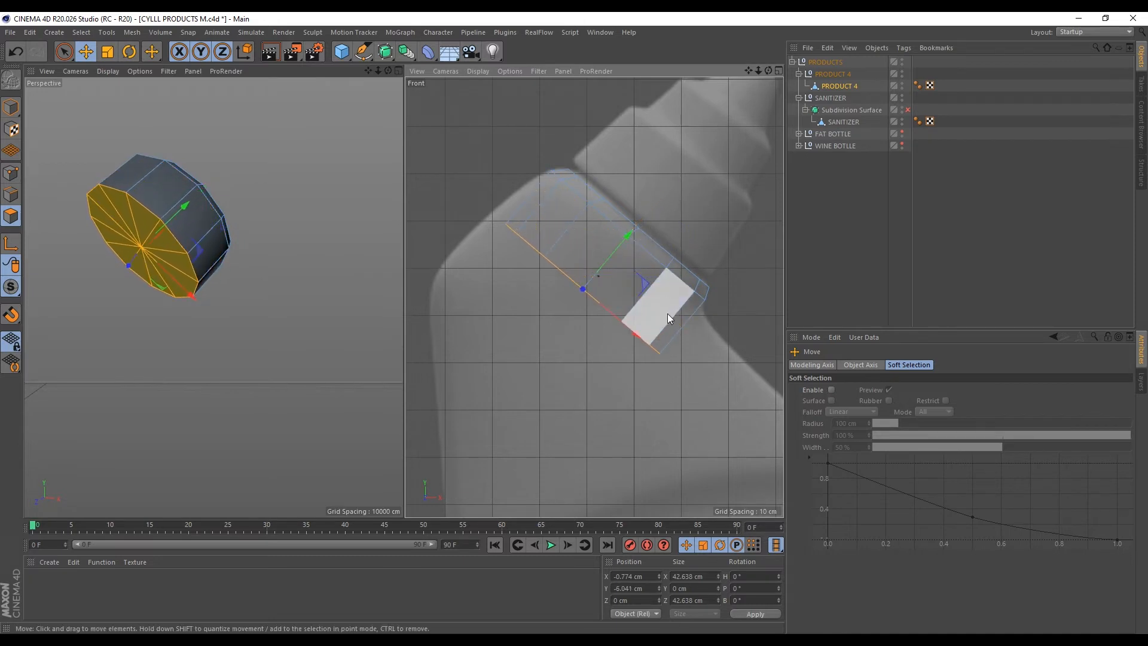
key("r")
left_click_drag(625, 278, 627, 243)
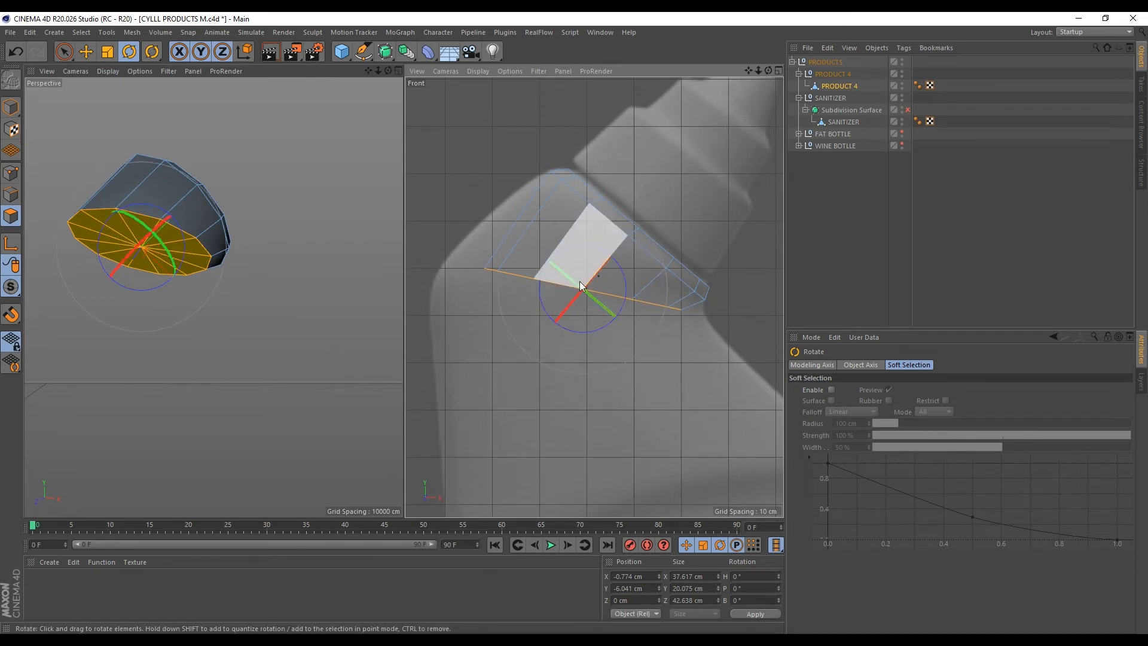
Rotate the object's axis to about 331.6° bank so it lines up with the tilted lower cap
key("e")
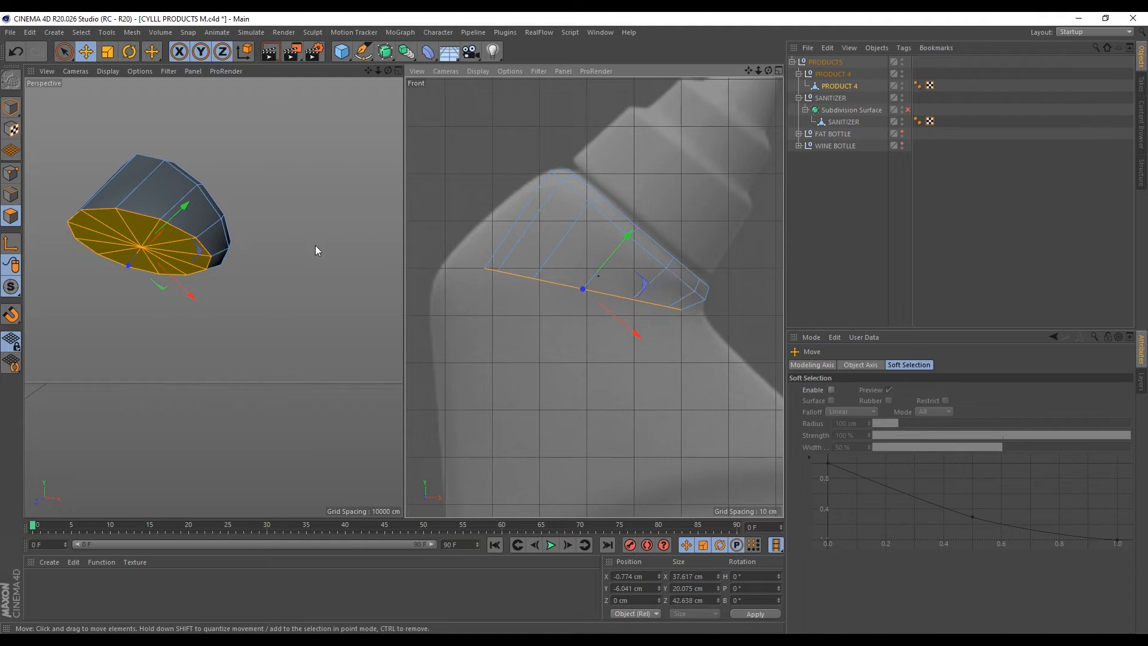
left_click(12, 244)
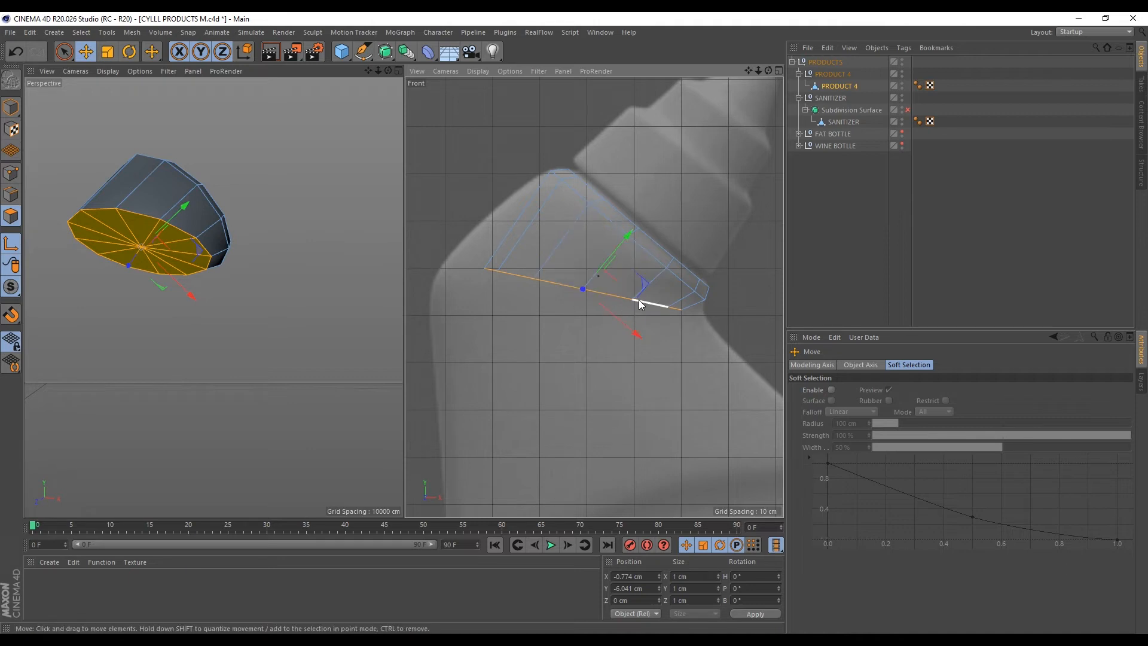
key("r")
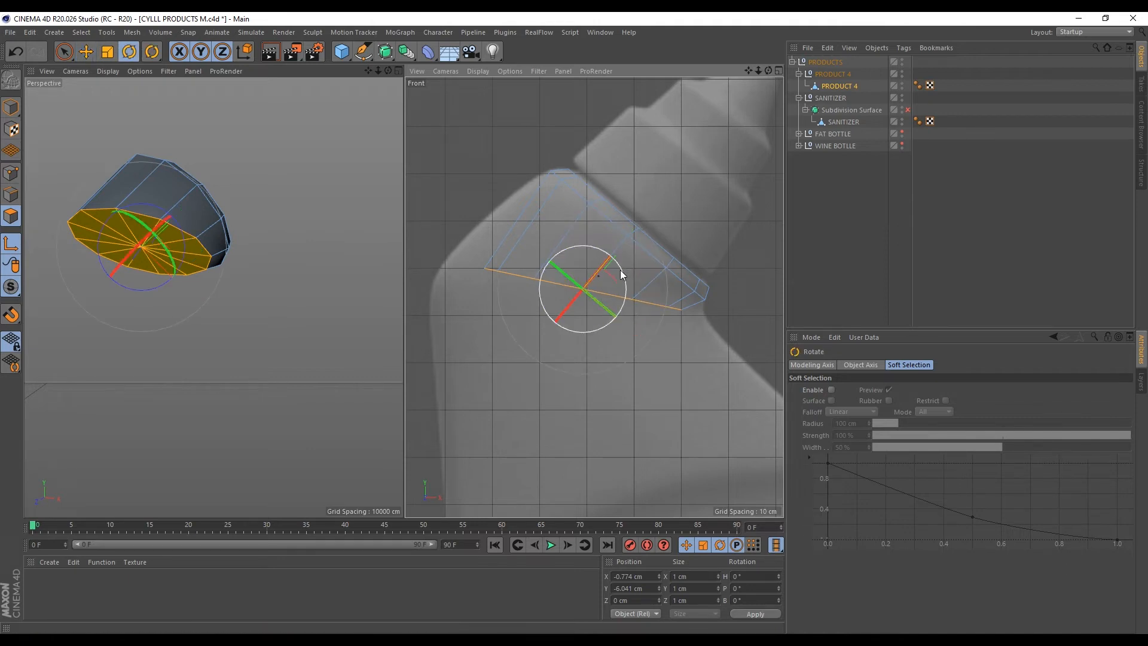
left_click_drag(625, 289, 703, 228)
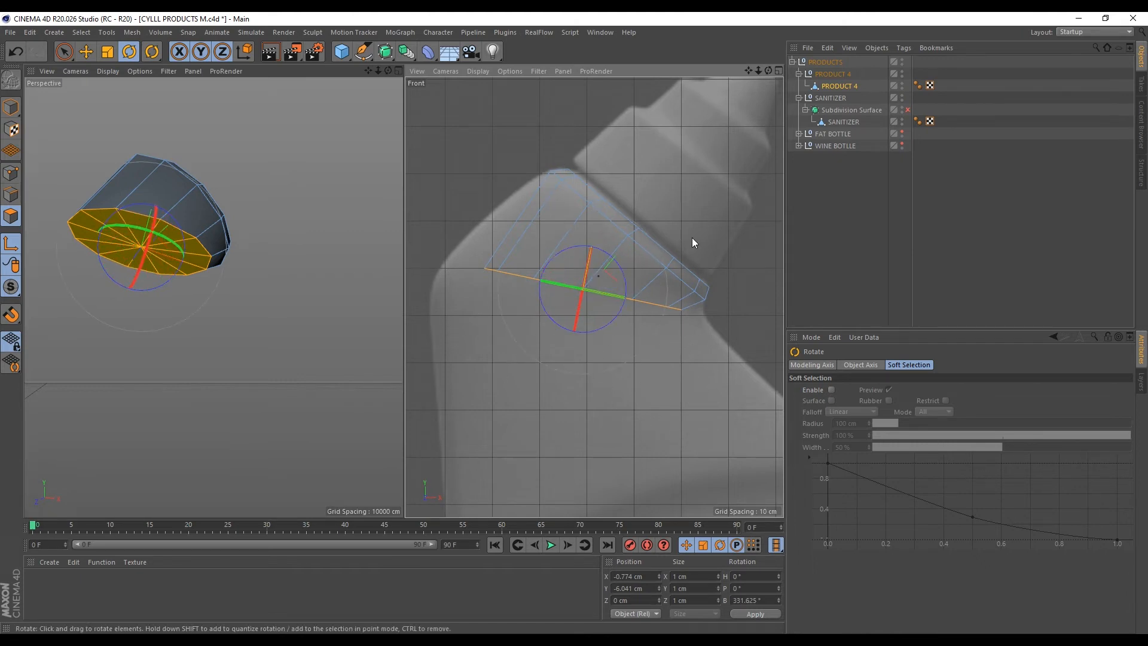
key("e")
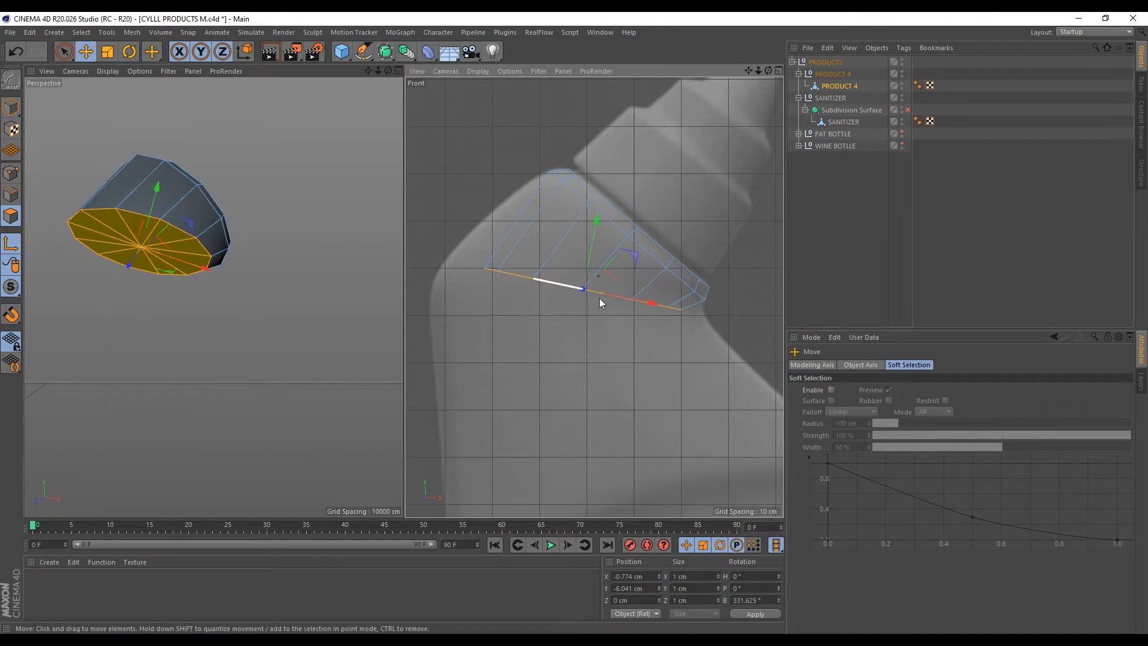
Stretch the lower cap along its slope to about 51.3 × 27.5 cm and shift it to about X -2.6 cm, Y -7.2 cm
key("t")
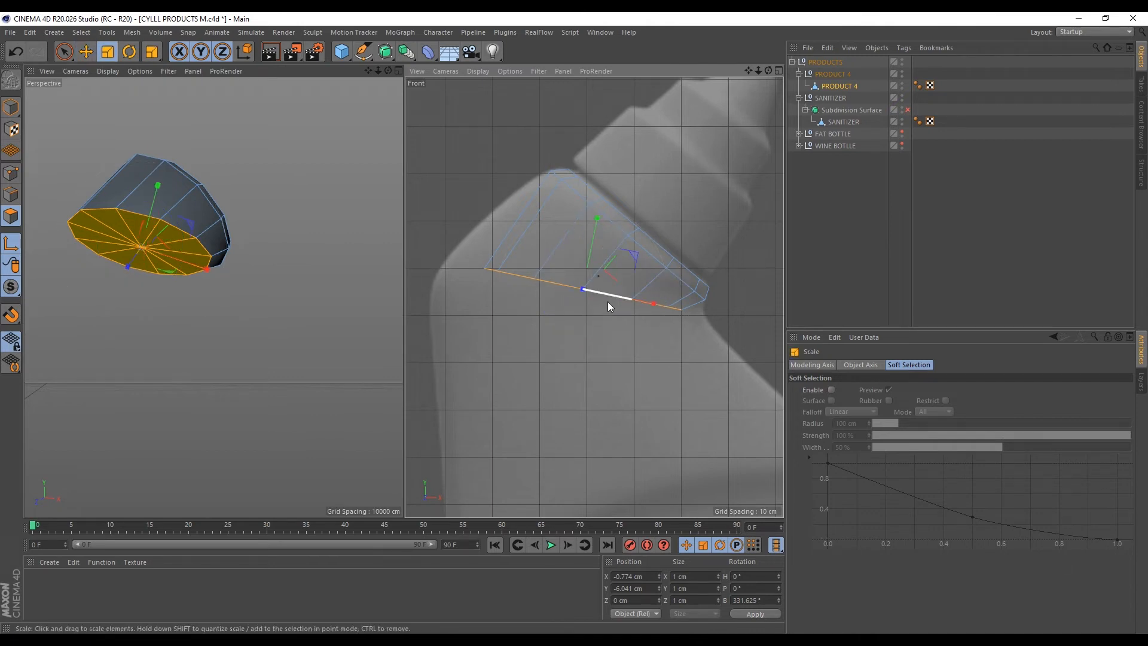
left_click(12, 245)
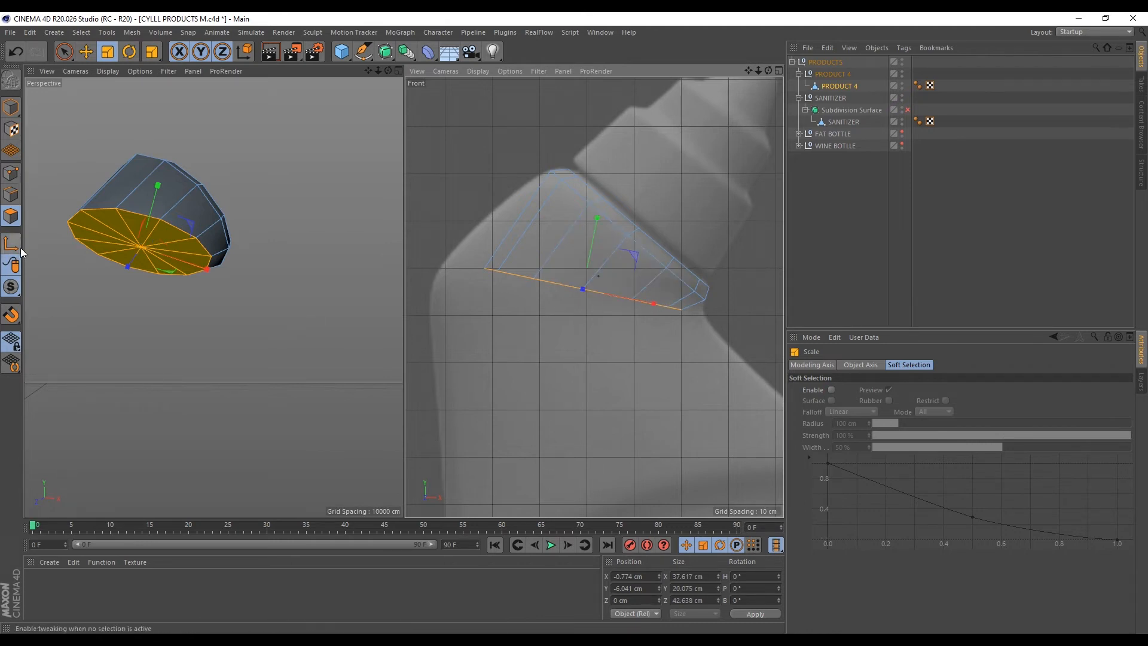
left_click_drag(652, 304, 679, 308)
key("e")
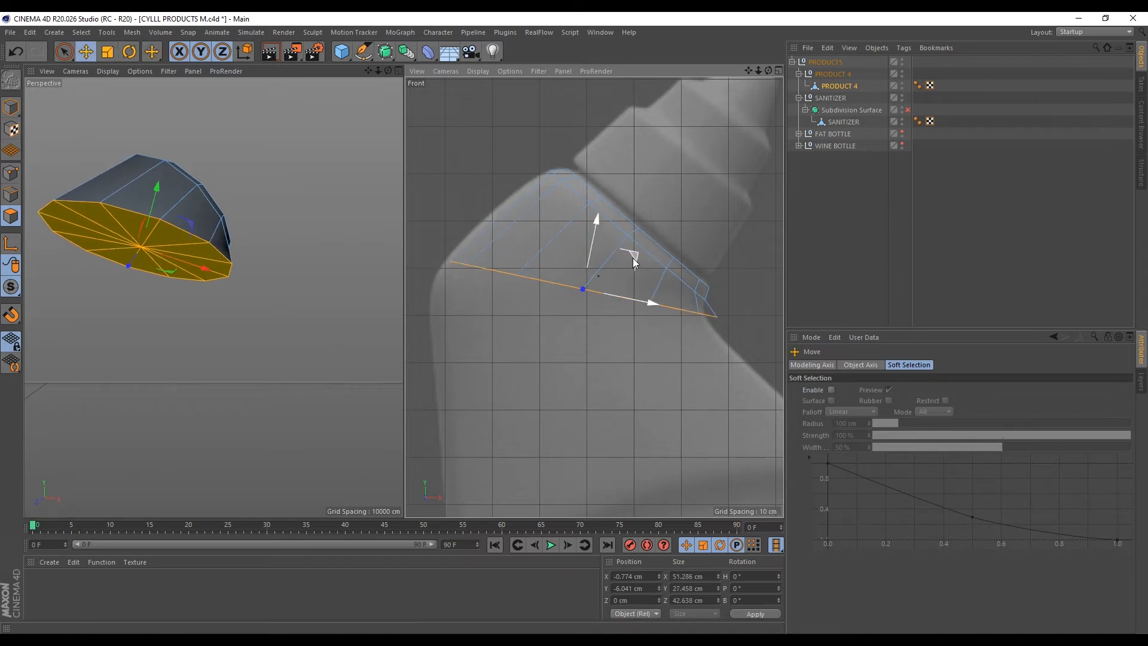
mouse_move(636, 263)
left_mouse_down()
mouse_move(633, 253)
mouse_move(644, 347)
mouse_move(569, 245)
mouse_move(642, 263)
mouse_move(624, 254)
left_mouse_up()
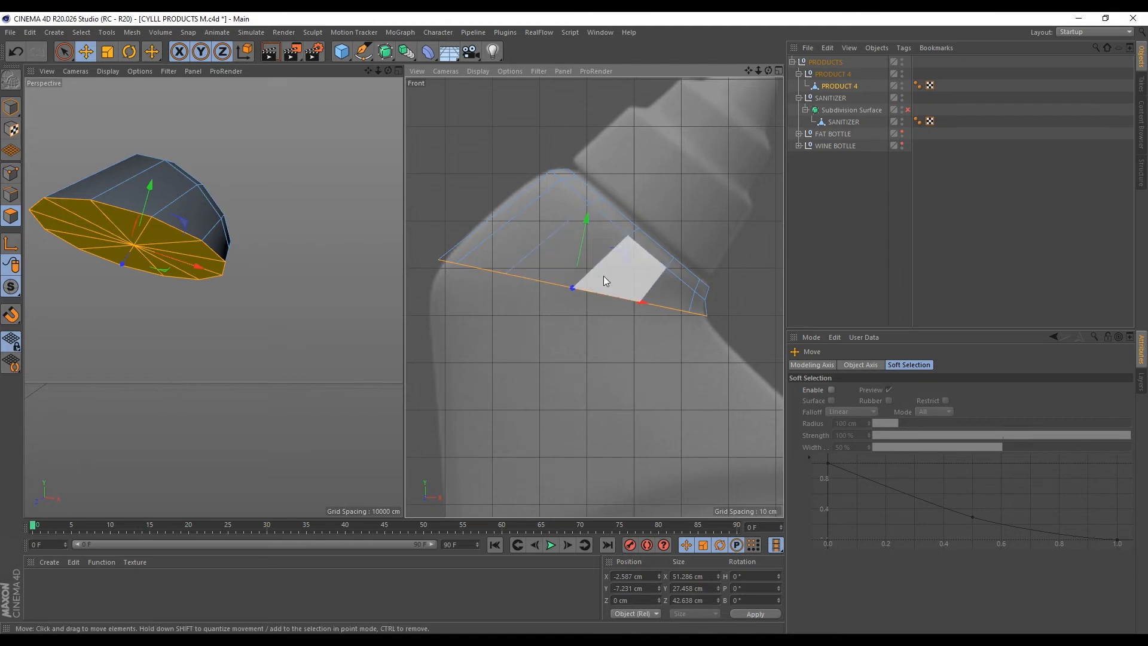
Tilt the lower cap more steeply along the shoulder, move it to about X -2.8 cm, Y -2.4 cm, and scale it to about 49.2 × 18.0 cm
key("ctrl+z")
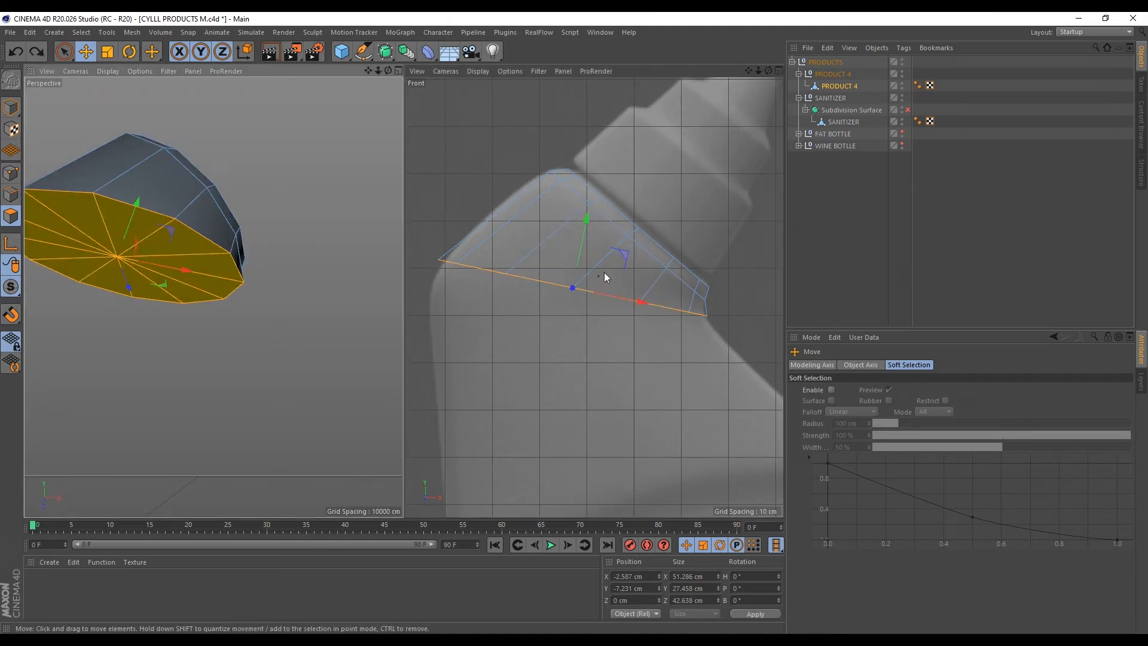
key("t")
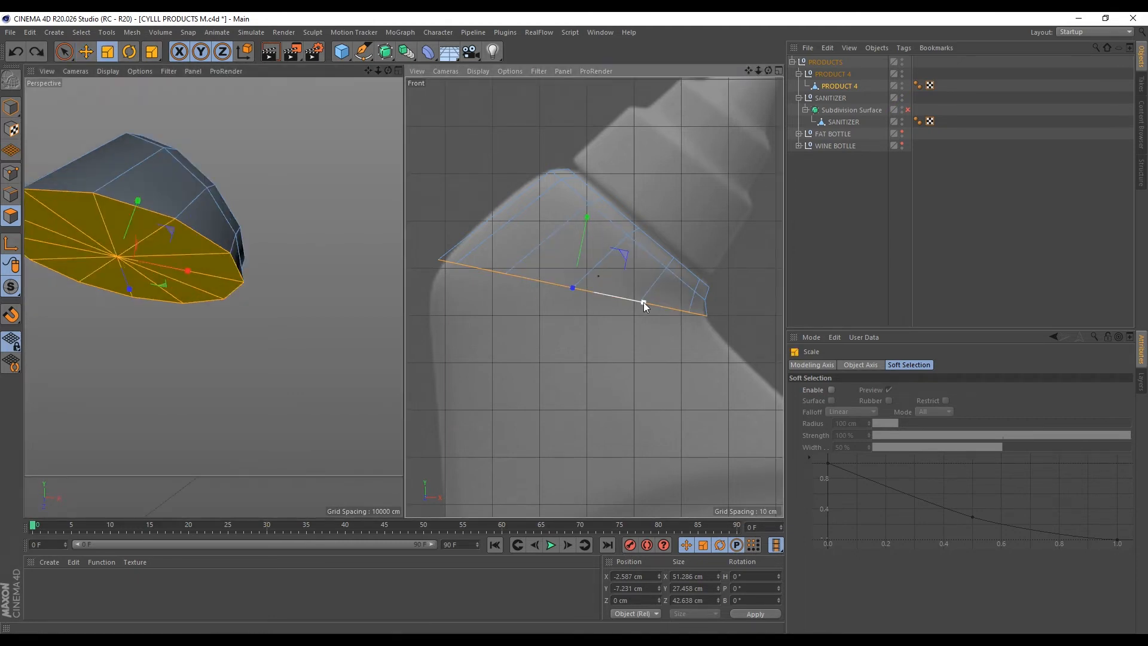
left_click_drag(643, 303, 646, 302)
key("r")
left_click_drag(611, 268, 642, 245)
key("e")
key("t")
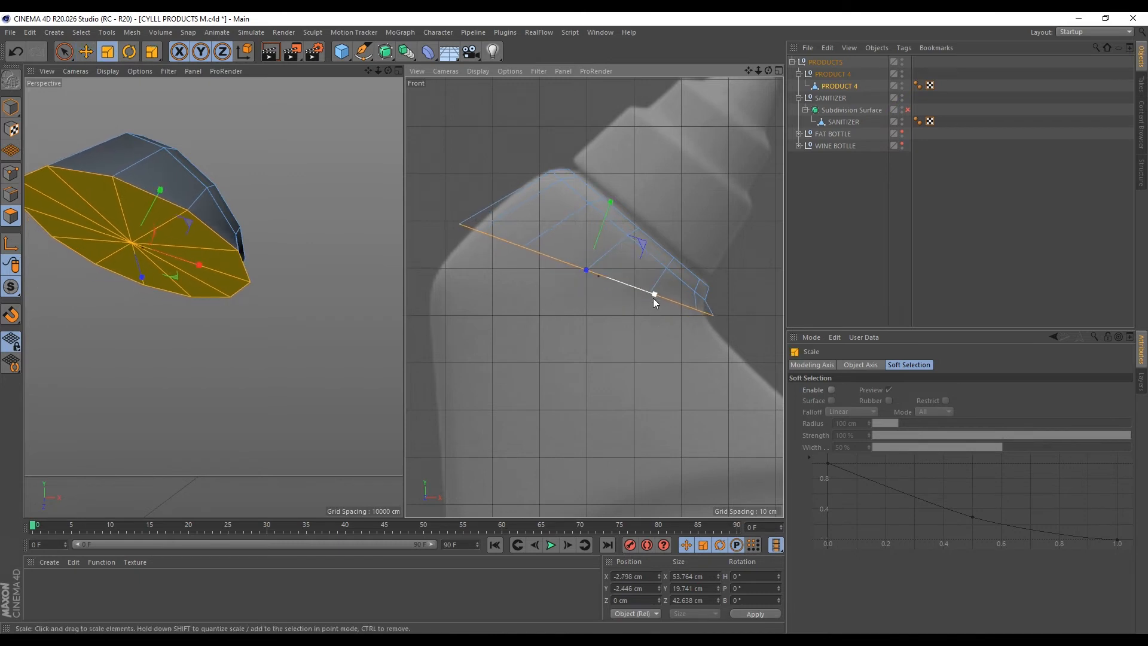
left_click_drag(652, 298, 648, 292)
Extrude the lower cap down to about X 2.6 cm, Y -17.0 cm, rotate it to near level and stretch it along its slope
key("e")
left_click_drag(614, 203, 586, 270)
key("r")
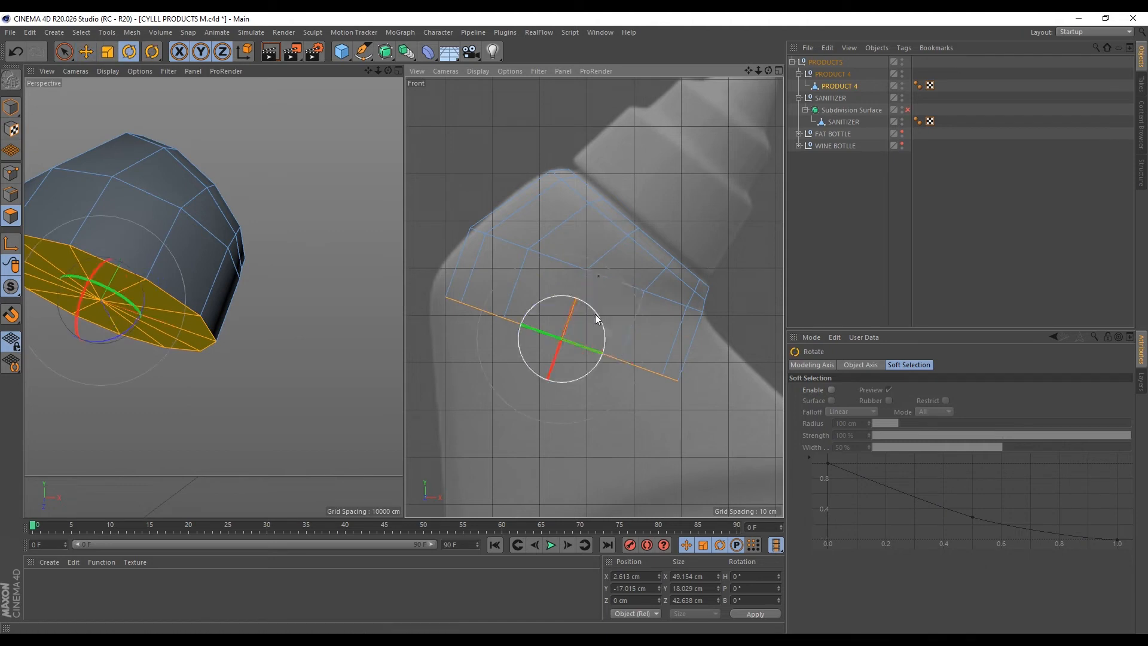
left_click_drag(597, 316, 599, 289)
key("t")
left_click_drag(632, 335, 648, 332)
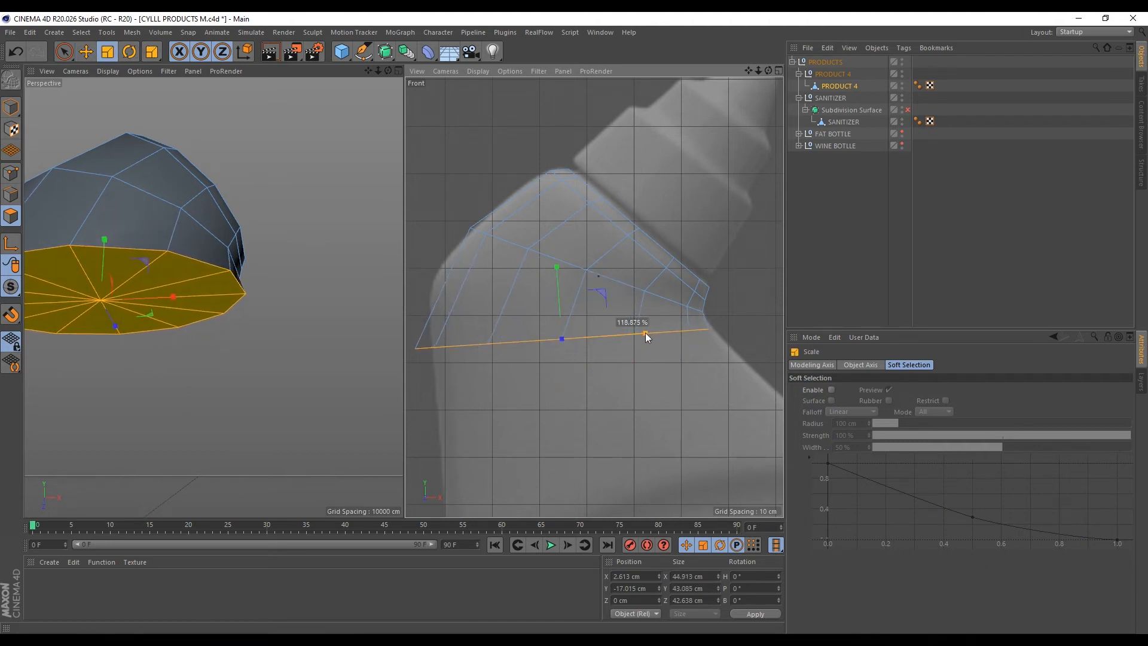
Raise the new lower cap to about X -1.5 cm, Y -8.8 cm and tilt it back to about 51.4 × 28.8 cm
key("e")
left_click_drag(591, 267, 599, 235)
key("r")
left_click_drag(611, 280, 639, 308)
key("t")
key("e")
scroll(579, 220, "down", 7)
scroll(587, 156, "up", 6)
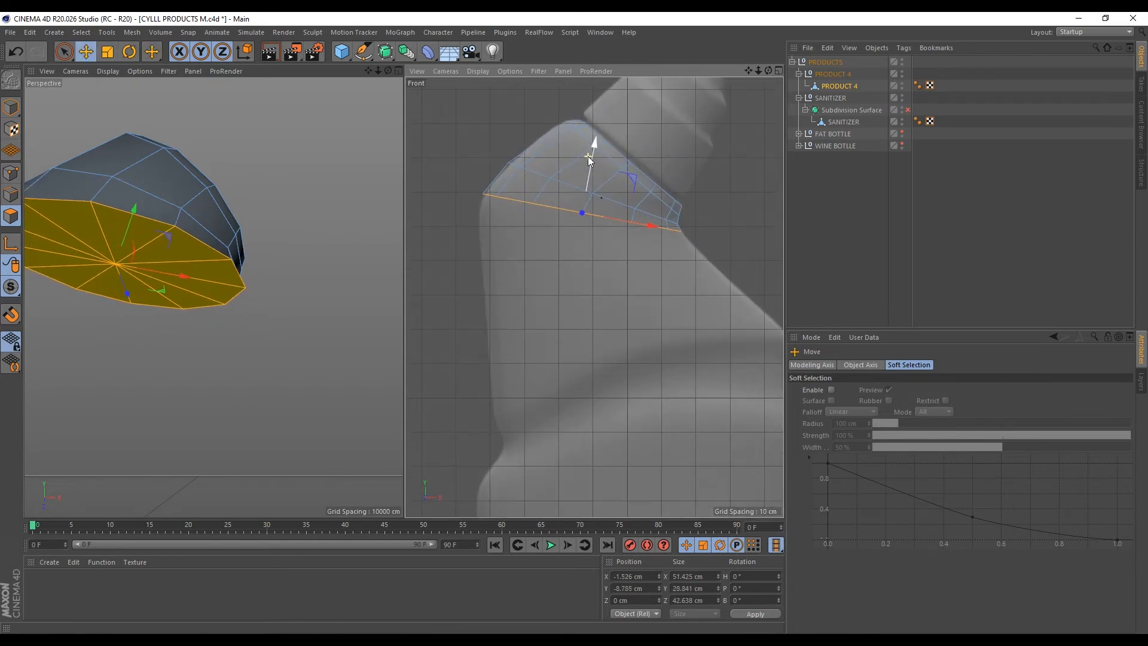
Extrude the lower cap down the shoulder to about X 7.2 cm, Y -18.2 cm and rotate it to fit at about 52.2 × 31.7 cm
left_click_drag(595, 151, 587, 217, "ctrl")
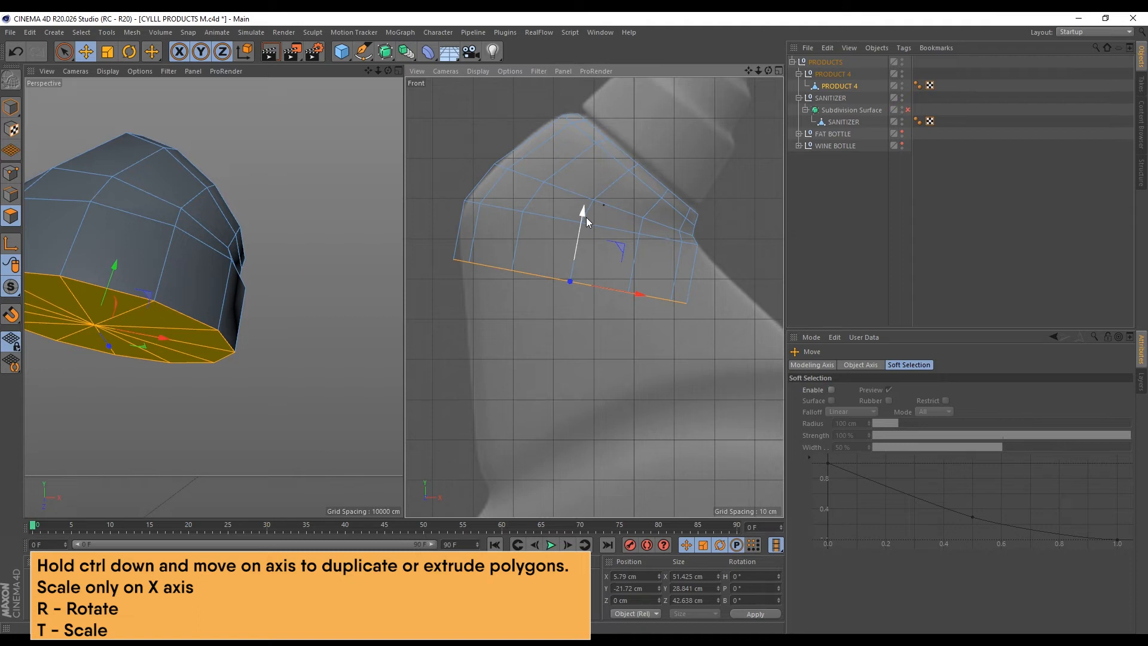
left_click_drag(638, 294, 675, 303)
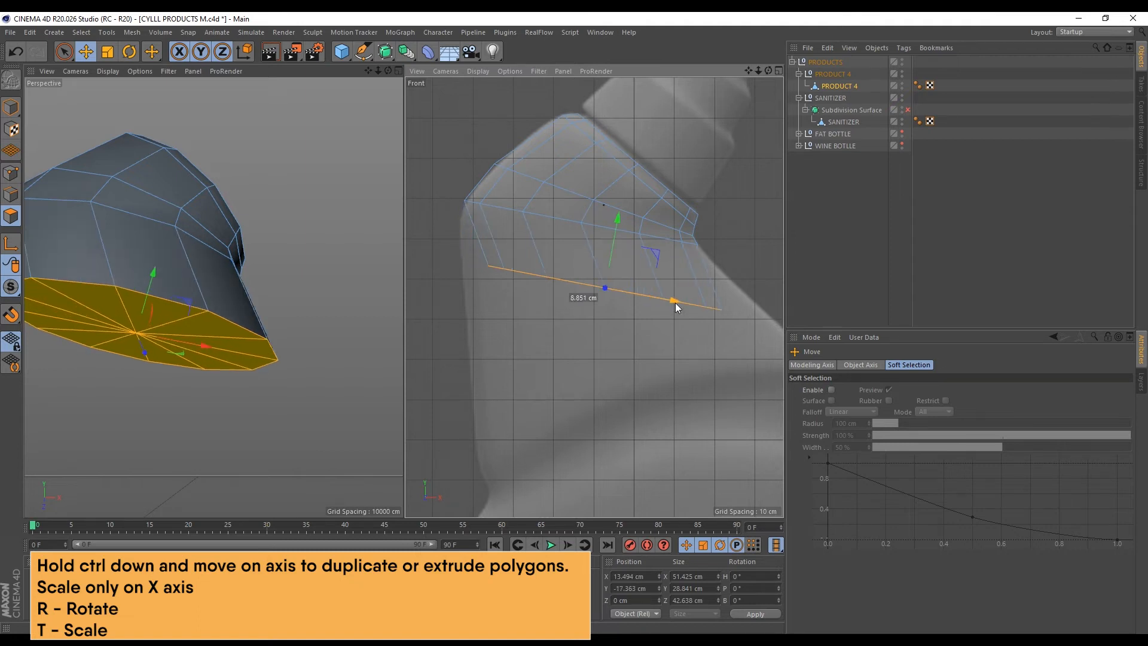
key("r")
left_click_drag(645, 267, 635, 242)
key("e")
key("t")
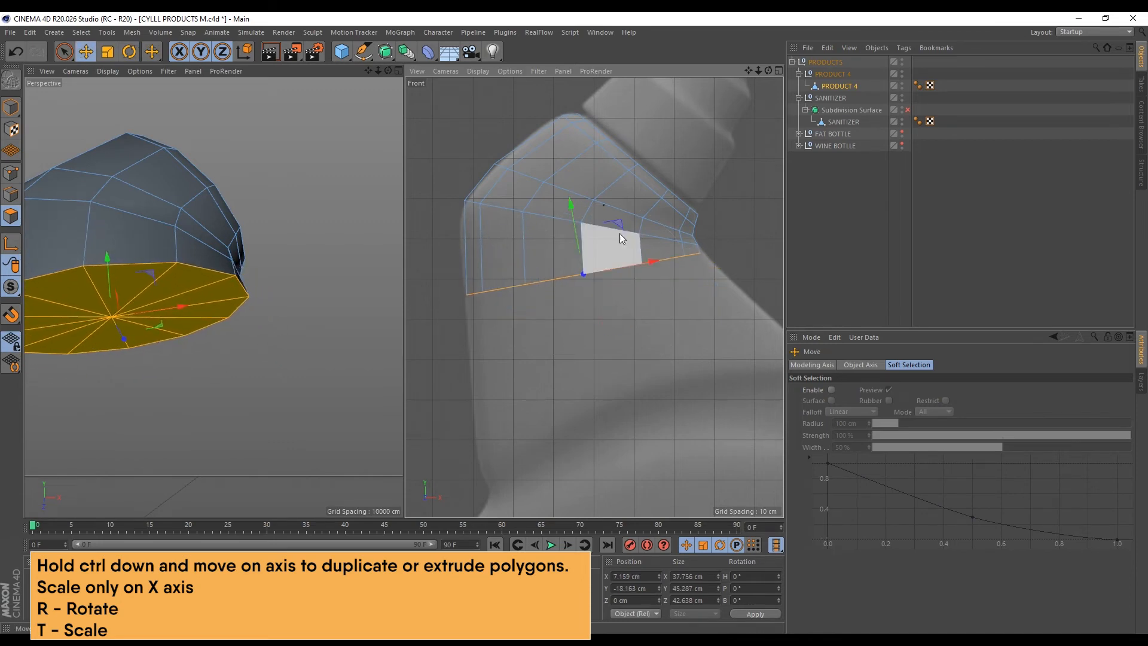
left_click_drag(651, 262, 626, 260)
key("r")
key("e")
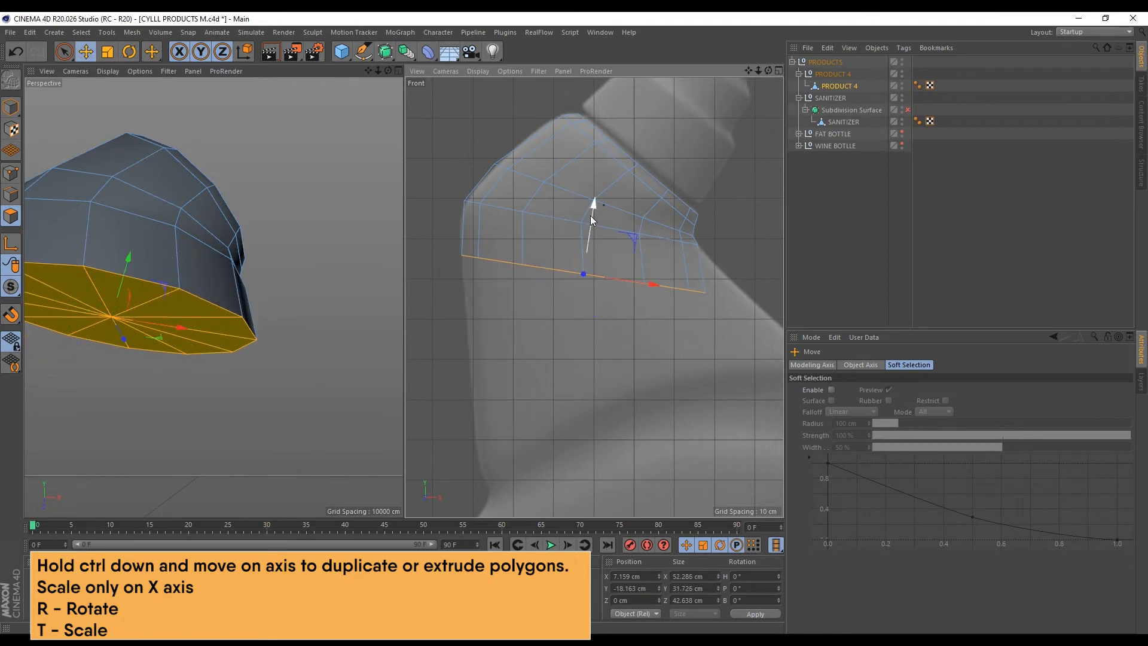
Raise the lower cap to about X 5.0 cm, Y -14.4 cm and rotate it nearly level at about 48.6 × 38.5 cm
left_click_drag(591, 213, 596, 192)
key("r")
left_click_drag(627, 240, 622, 233)
key("e")
left_click_drag(586, 196, 589, 184)
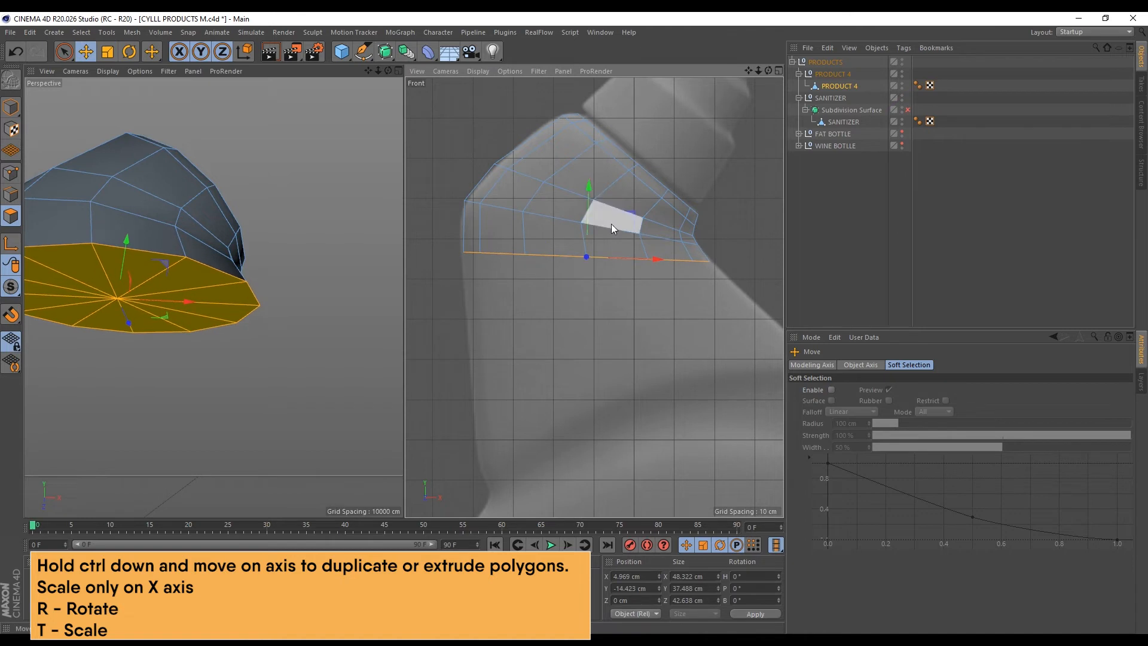
key("t")
key("e")
Extrude the lower cap to about X 18.8 cm, Y -21.9 cm and tilt it upward along the slope at about 48.6 × 51.5 cm
scroll(569, 201, "down", 3)
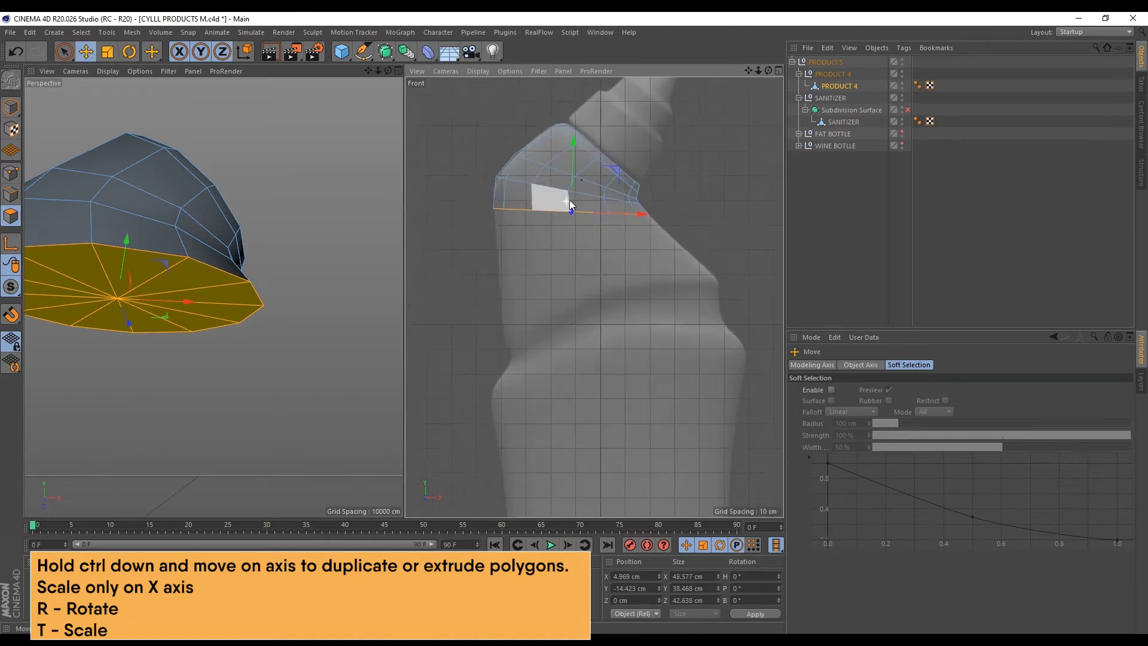
scroll(569, 200, "up", 2)
left_click_drag(589, 138, 675, 246, "ctrl")
key("r")
key("t")
key("e")
Extrude another section down the shoulder and widen its cap to about 57.0 × 60.5 cm at about X 32.2 cm, Y -27.4 cm
scroll(592, 137, "down", 3)
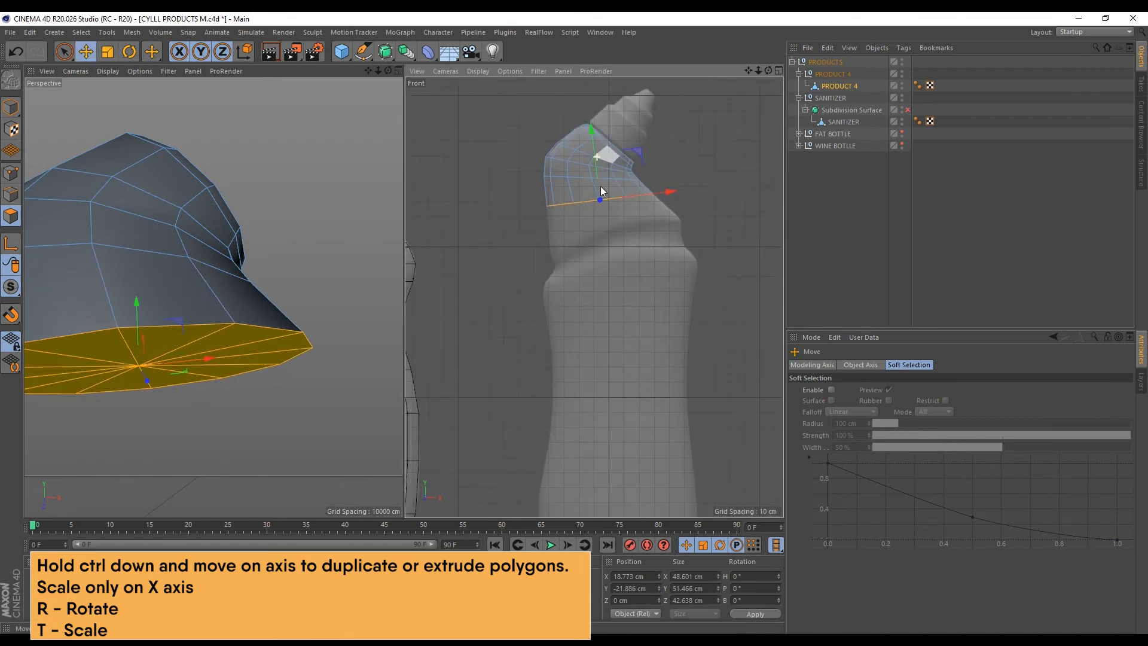
scroll(605, 186, "up", 3)
left_click_drag(589, 137, 609, 176, "ctrl")
key("t")
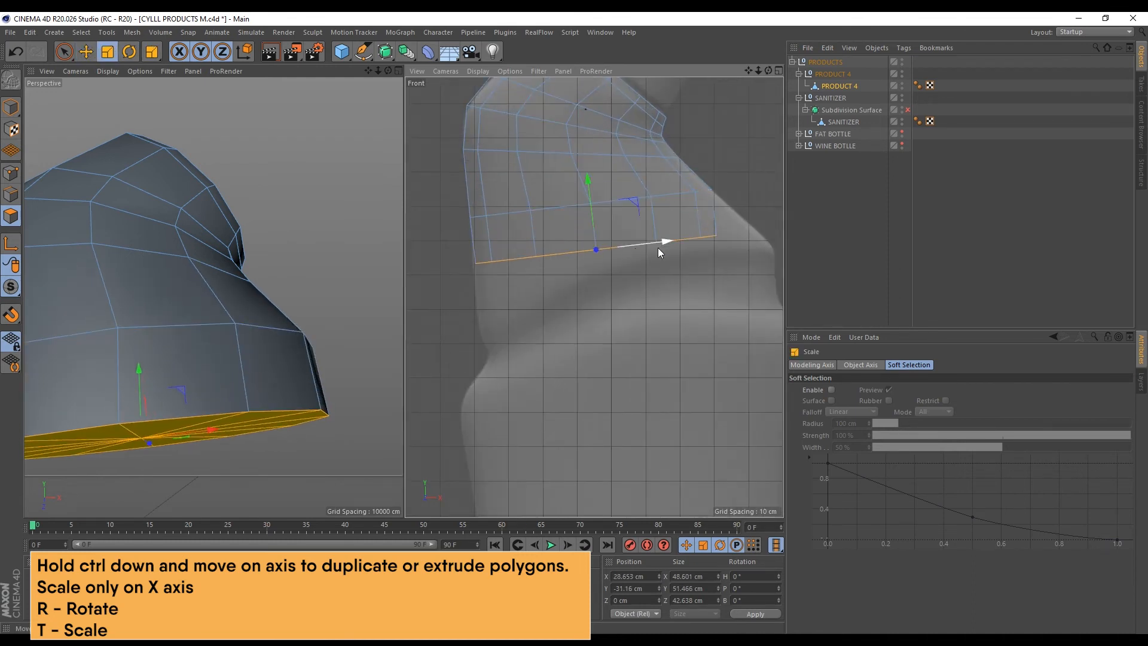
left_click_drag(658, 248, 683, 234)
key("e")
scroll(592, 161, "down", 3)
scroll(640, 200, "up", 2)
scroll(653, 205, "up", 3)
scroll(661, 213, "down", 3)
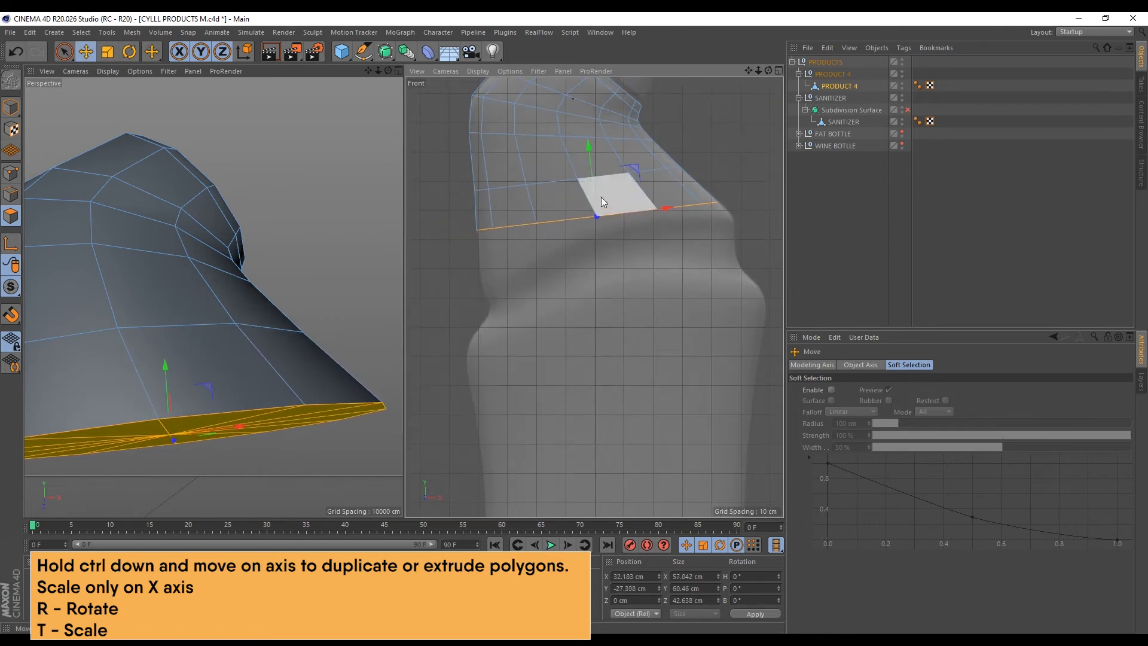
Lower the cap to about X 41.0 cm, Y -34.5 cm and tilt it along the reference groove, scaling it to about 47.3 × 74.6 cm
left_click_drag(589, 149, 622, 179)
key("r")
left_click_drag(627, 231, 636, 202)
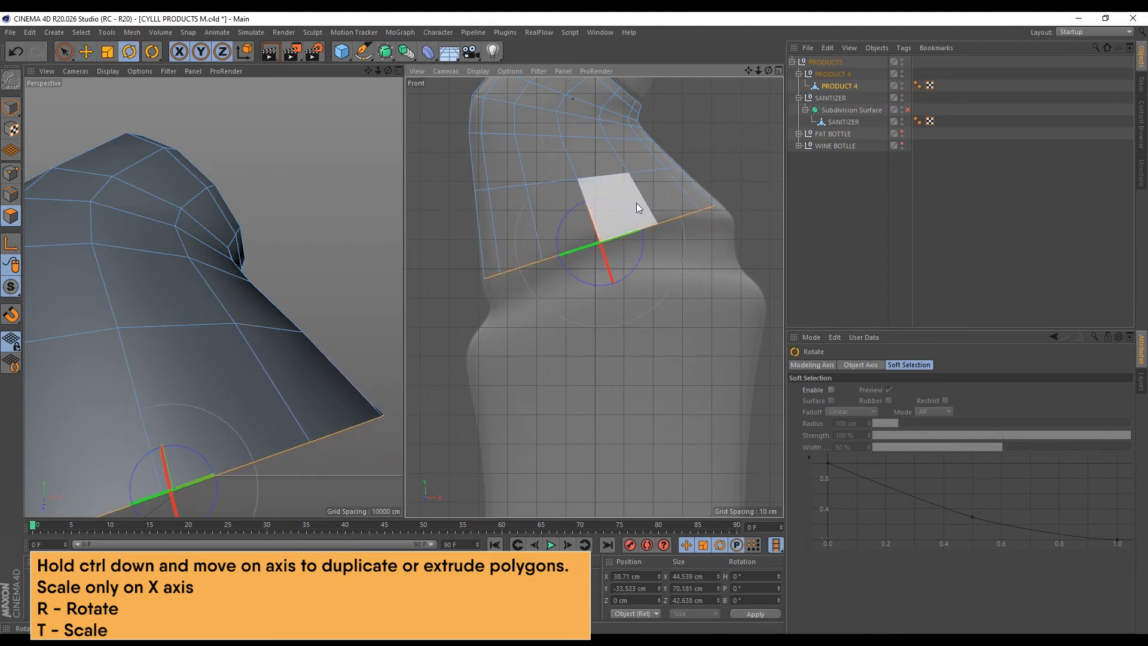
key("e")
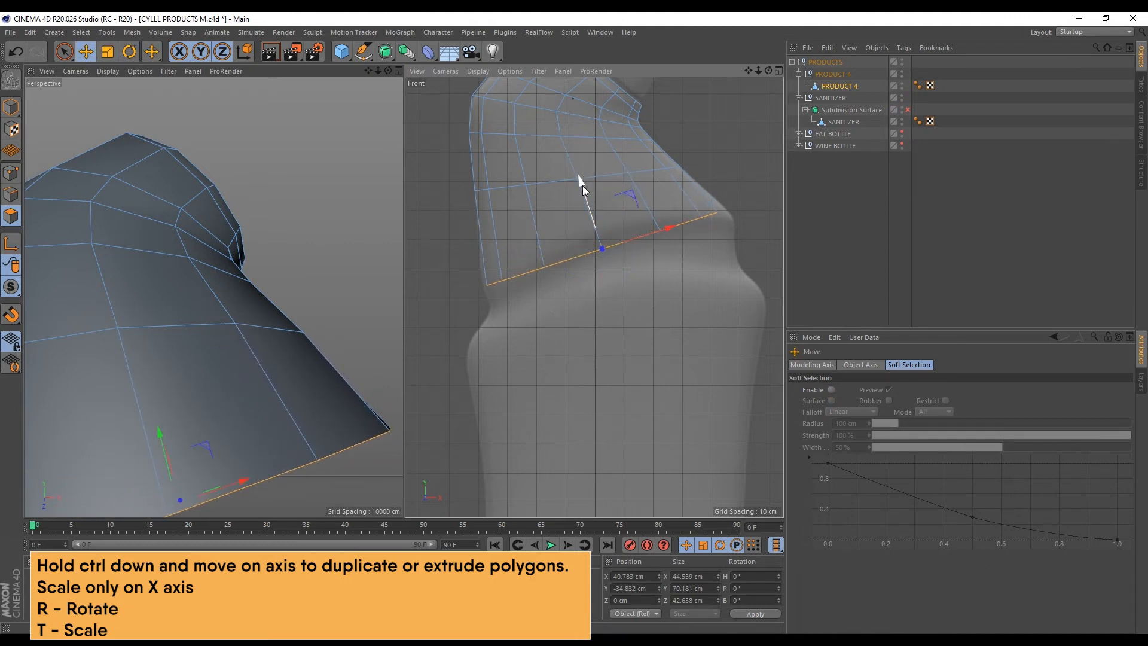
key("t")
left_click_drag(672, 229, 677, 224)
key("e")
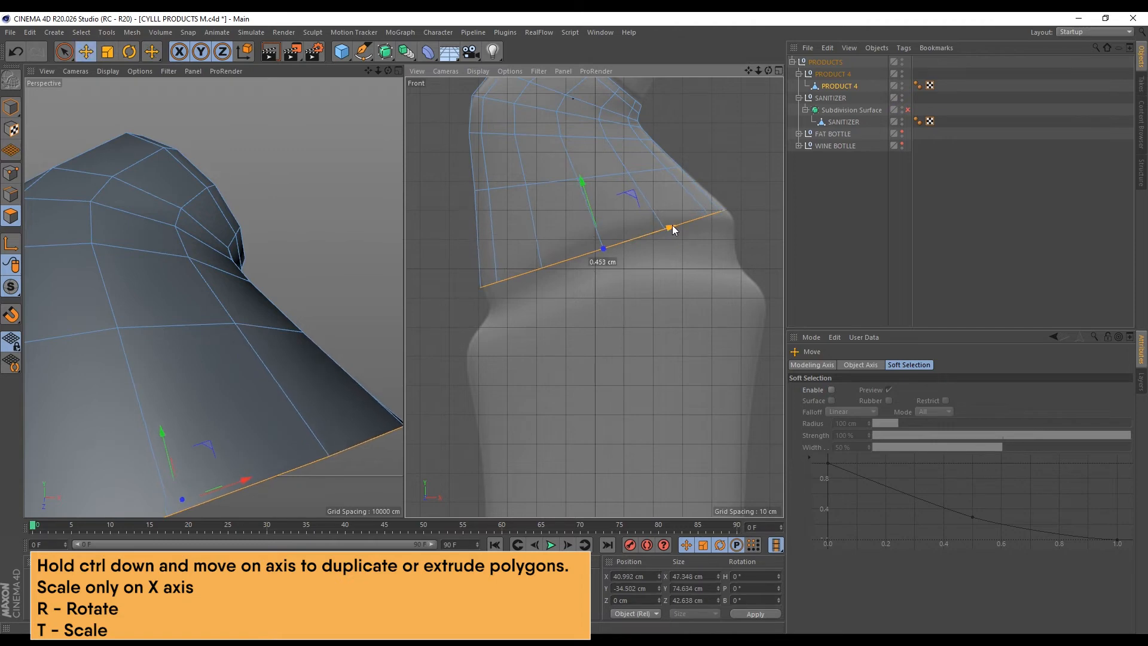
Extrude the cap past the groove to about X 62.0 cm, Y -52.8 cm, reduce its tilt and widen it to about 66.5 × 78.7 cm
left_click_drag(585, 176, 686, 303, "ctrl")
key("r")
key("t")
key("e")
left_click_drag(640, 267, 653, 275)
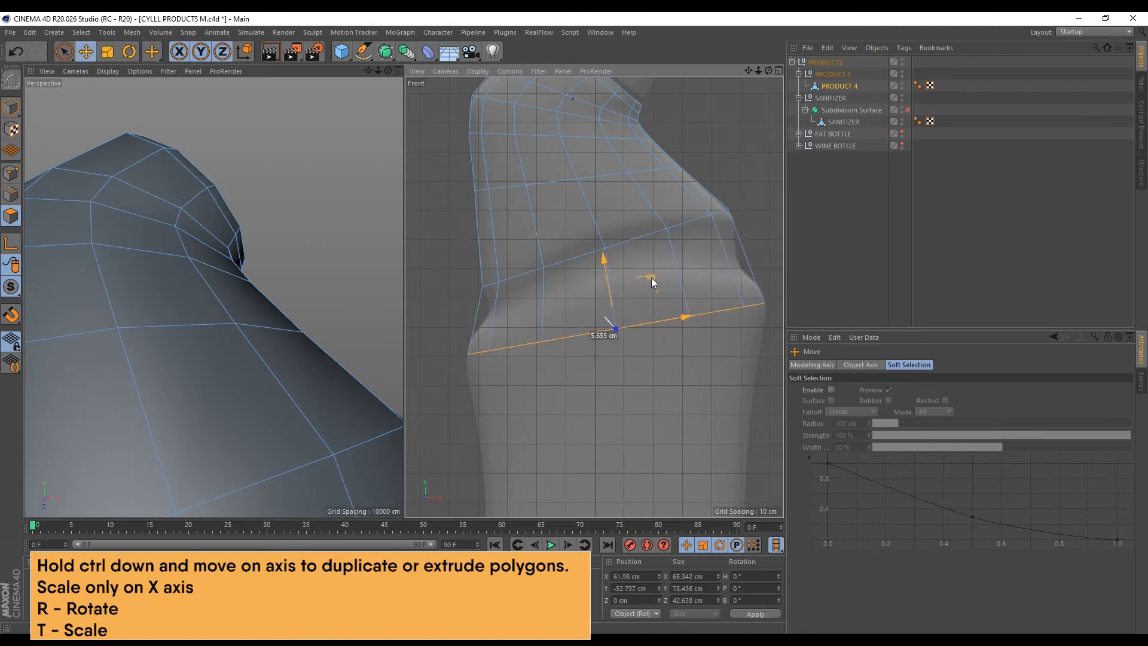
key("t")
left_click_drag(688, 315, 688, 314)
Extrude the cap below the groove to about X 76.9 cm, Y -72.1 cm, rotate it nearly level and size it to about 72.0 × 62.9 cm
scroll(616, 197, "down", 5)
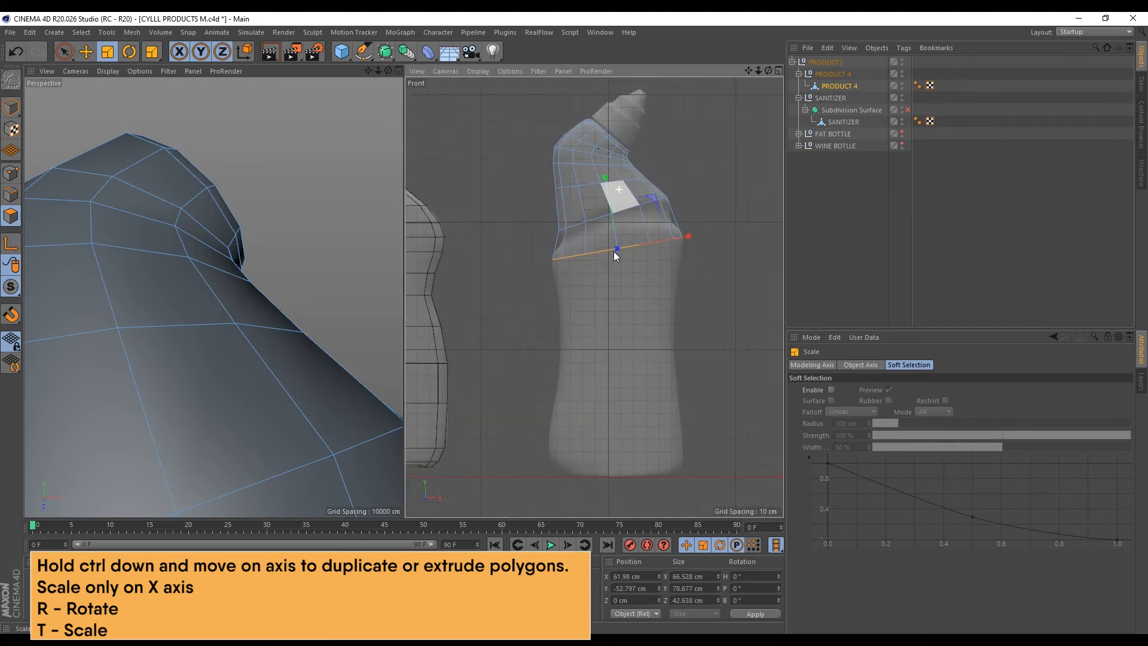
scroll(613, 251, "up", 3)
key("e")
left_click_drag(611, 181, 620, 230, "ctrl")
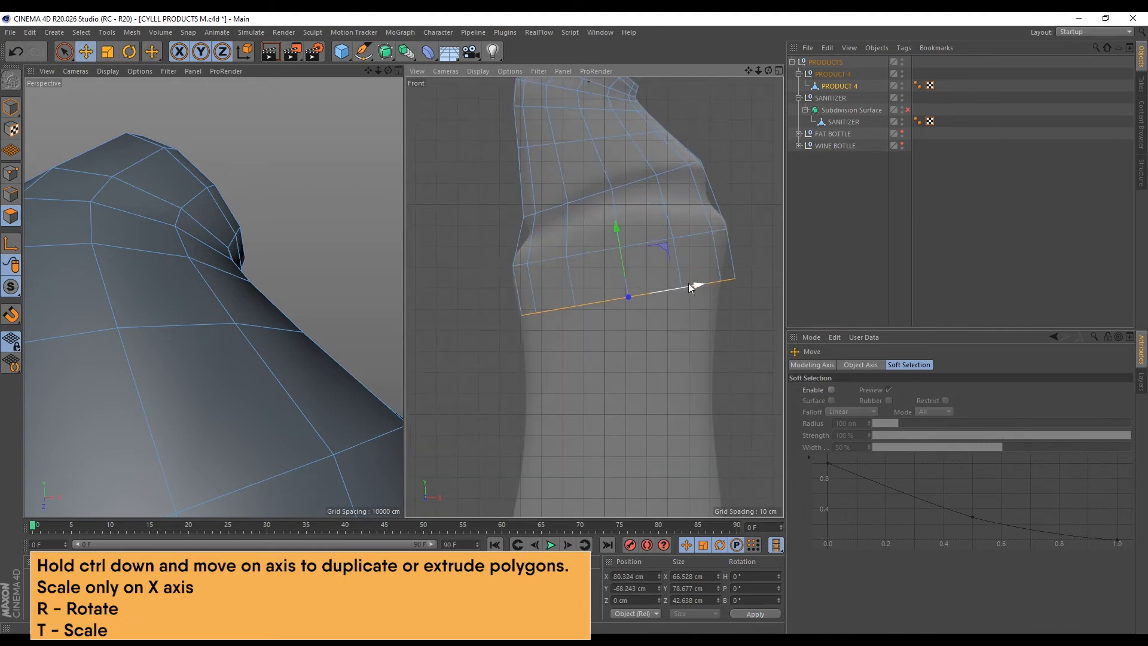
key("t")
left_click_drag(692, 286, 644, 264)
key("r")
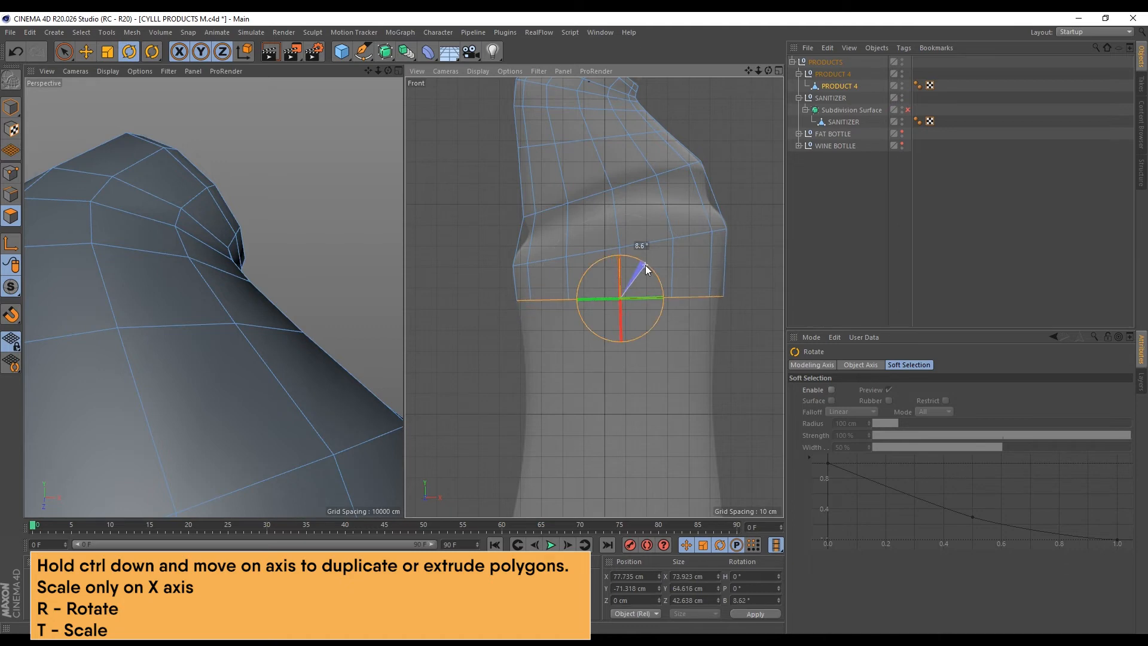
key("e")
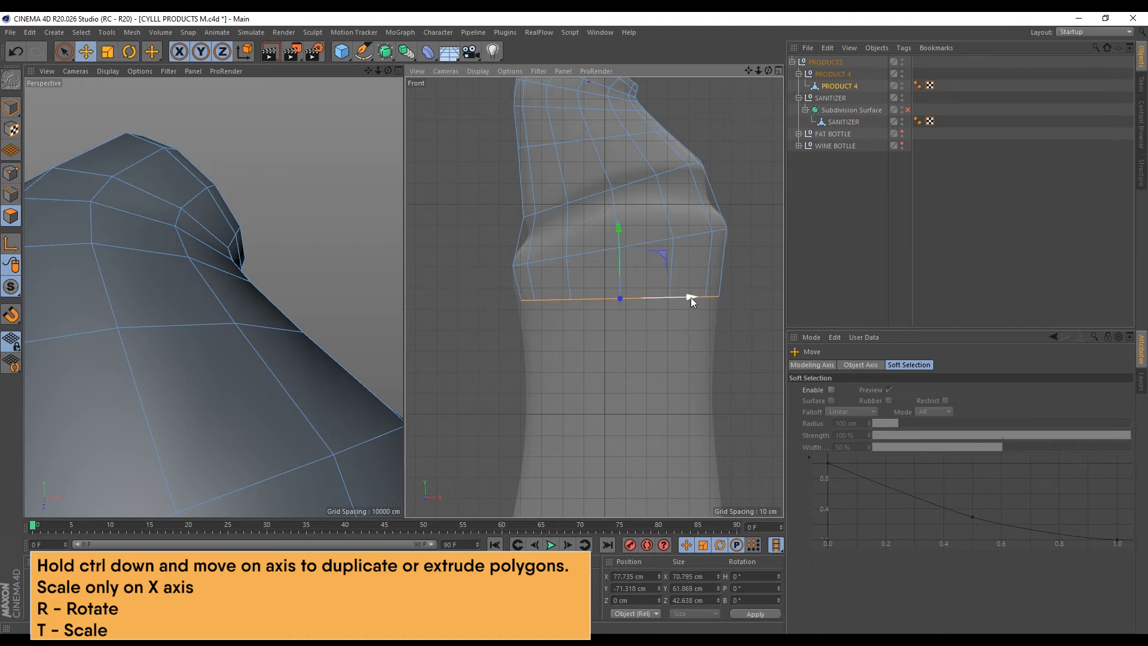
key("t")
left_click_drag(688, 296, 692, 296)
Extrude the lower cap down to about X 97.6 cm, Y -95.7 cm and narrow it to about 66.8 × 58.3 cm at the waist
scroll(605, 216, "down", 3)
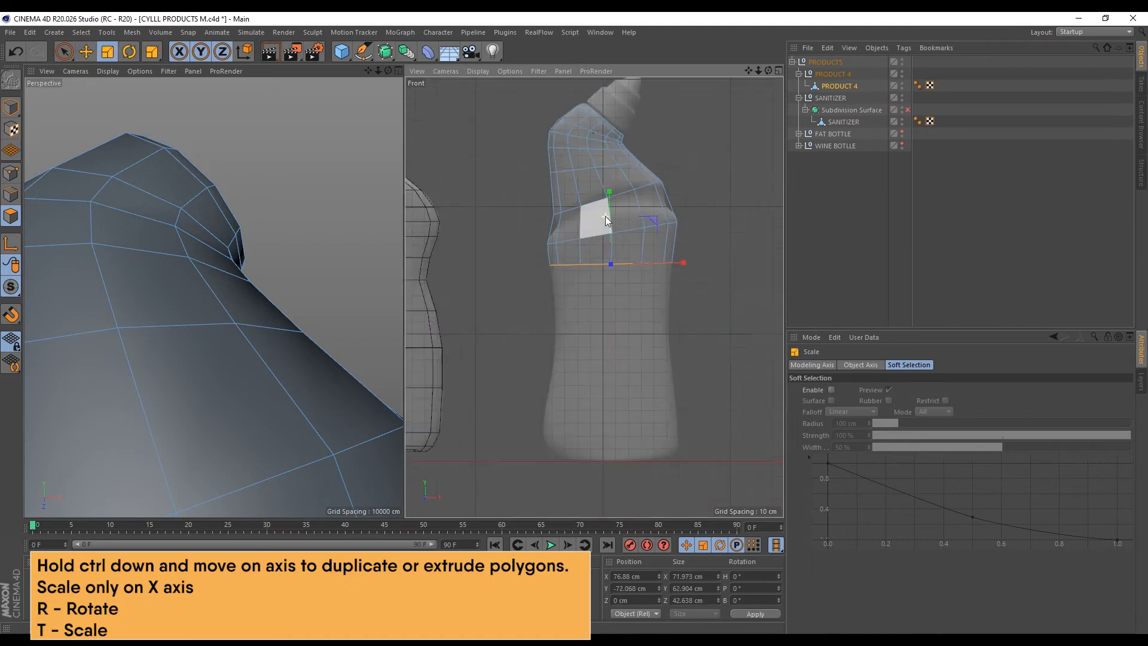
scroll(605, 216, "up", 4)
key("e")
left_click_drag(601, 158, 595, 216, "ctrl")
key("t")
scroll(604, 283, "down", 2)
Extrude the lower cap further down the body below the waist and scale its width to the reference outline
middle_click_drag(579, 239, 586, 147, "alt")
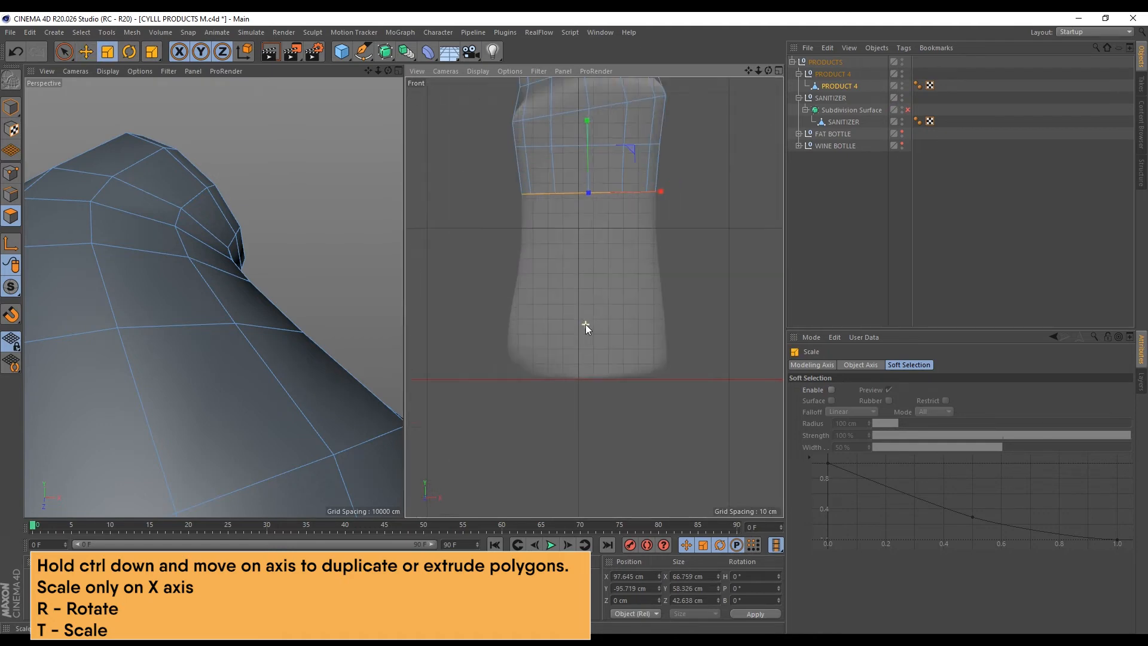
scroll(598, 152, "up", 3)
key("e")
left_click_drag(598, 152, 596, 272, "ctrl")
key("t")
left_click_drag(676, 343, 668, 337)
Extrude the cap toward the base, level it, and place it at about X 164.3 cm, Y -178.0 cm, widened to about 78.9 × 67.1 cm
key("e")
left_click_drag(595, 271, 590, 329, "ctrl")
key("r")
mouse_move(665, 399)
left_mouse_down()
mouse_move(629, 367)
mouse_move(672, 397)
left_mouse_up()
key("t")
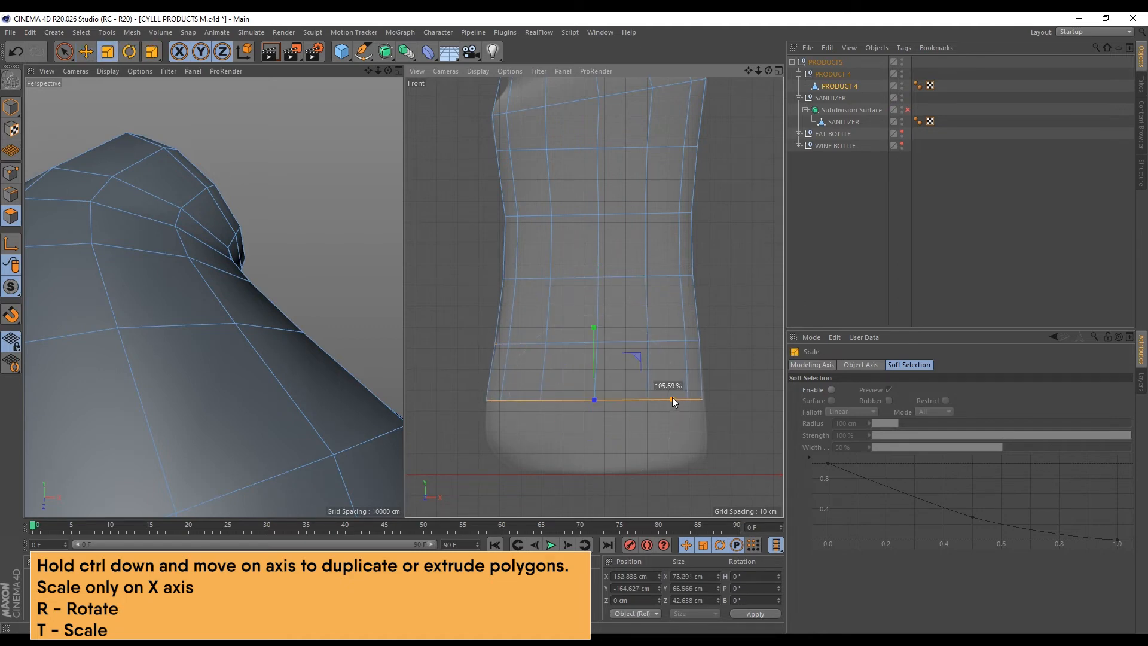
key("e")
left_click_drag(592, 333, 591, 366)
key("t")
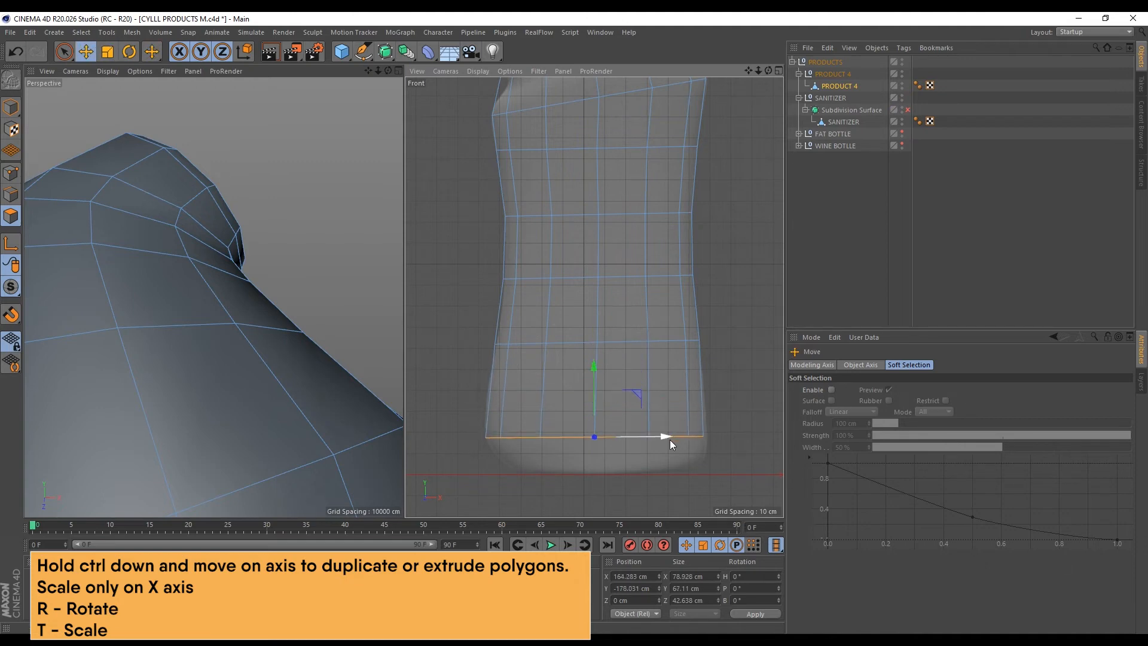
left_click_drag(665, 435, 667, 436)
Extrude the cap to the reference bottom and narrow it to about 67.0 × 57.0 cm at about X 179.2 cm, Y -185.8 cm
key("e")
left_click_drag(596, 367, 597, 399, "ctrl")
key("t")
mouse_move(668, 469)
left_mouse_down()
mouse_move(656, 469)
mouse_move(680, 468)
left_mouse_up()
key("e")
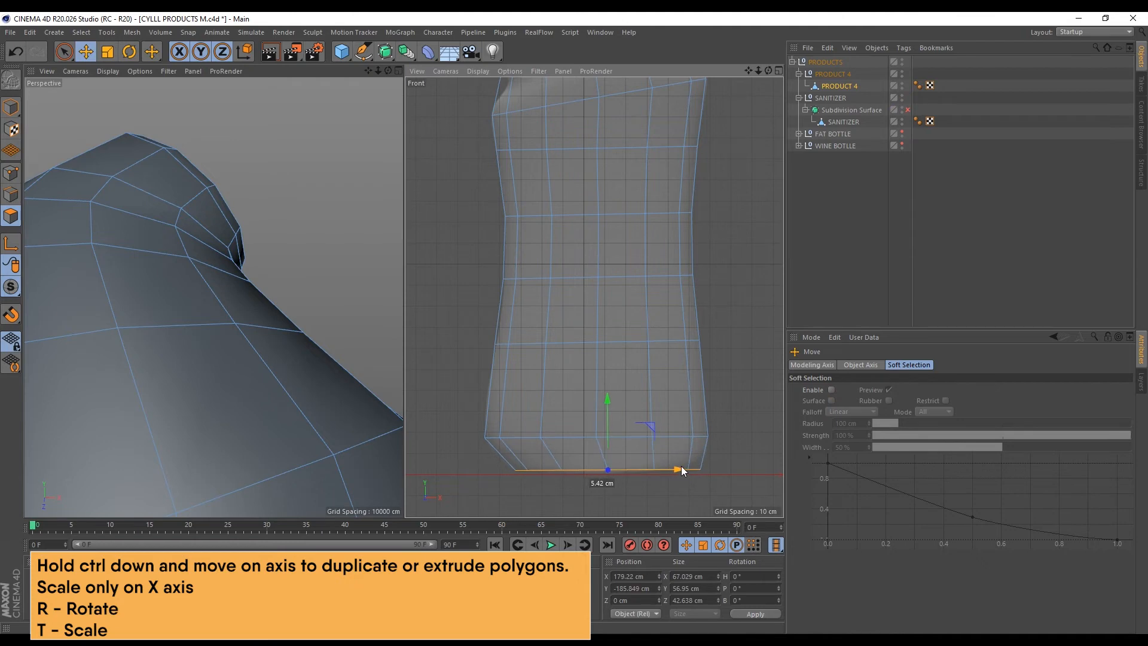
Inset the bottle's bottom cap polygons with an Extrude Inner offset of 4.7 cm
key("o")
left_click_drag(228, 291, 162, 211, "alt")
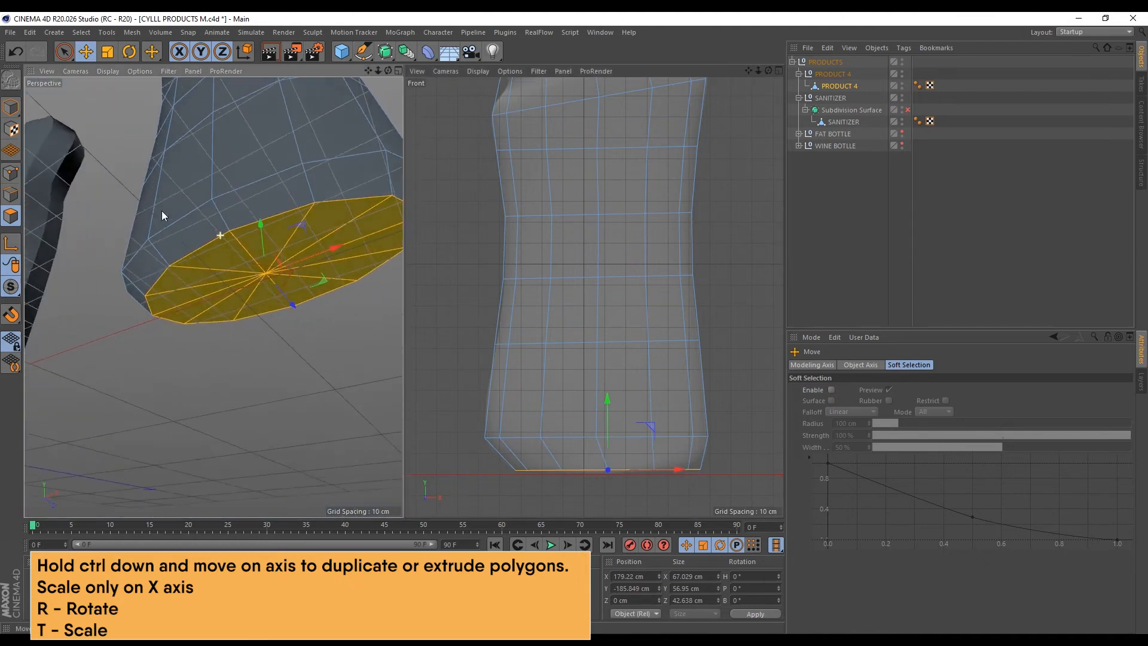
key("i")
left_click_drag(327, 221, 276, 214)
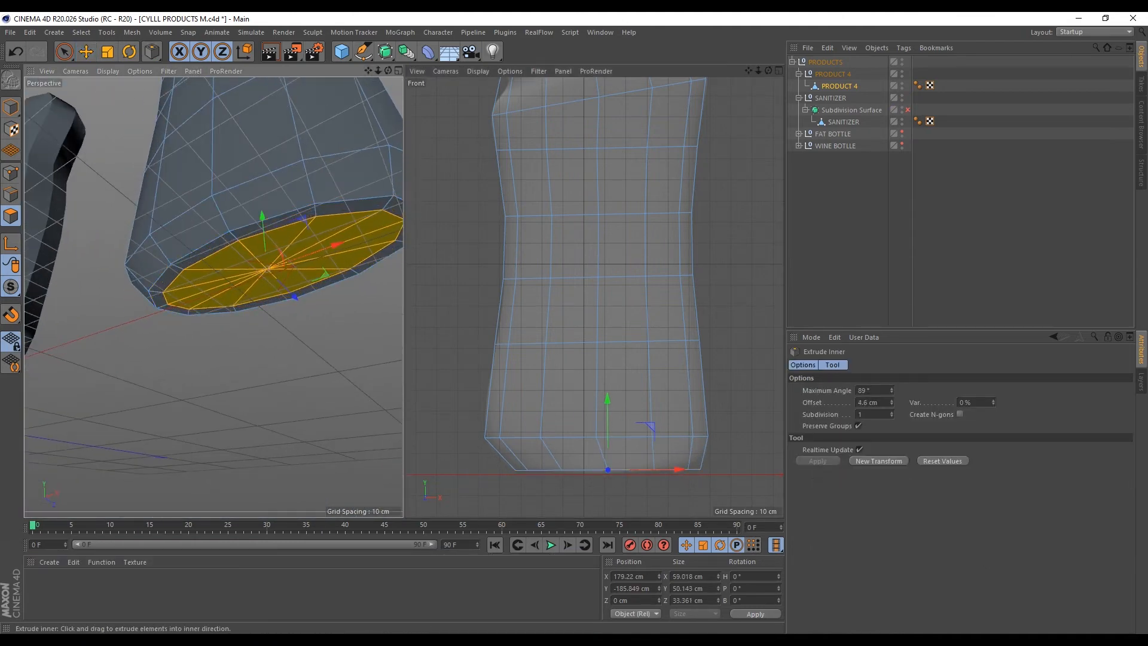
scroll(268, 260, "up", 5)
left_click_drag(277, 264, 309, 304, "alt")
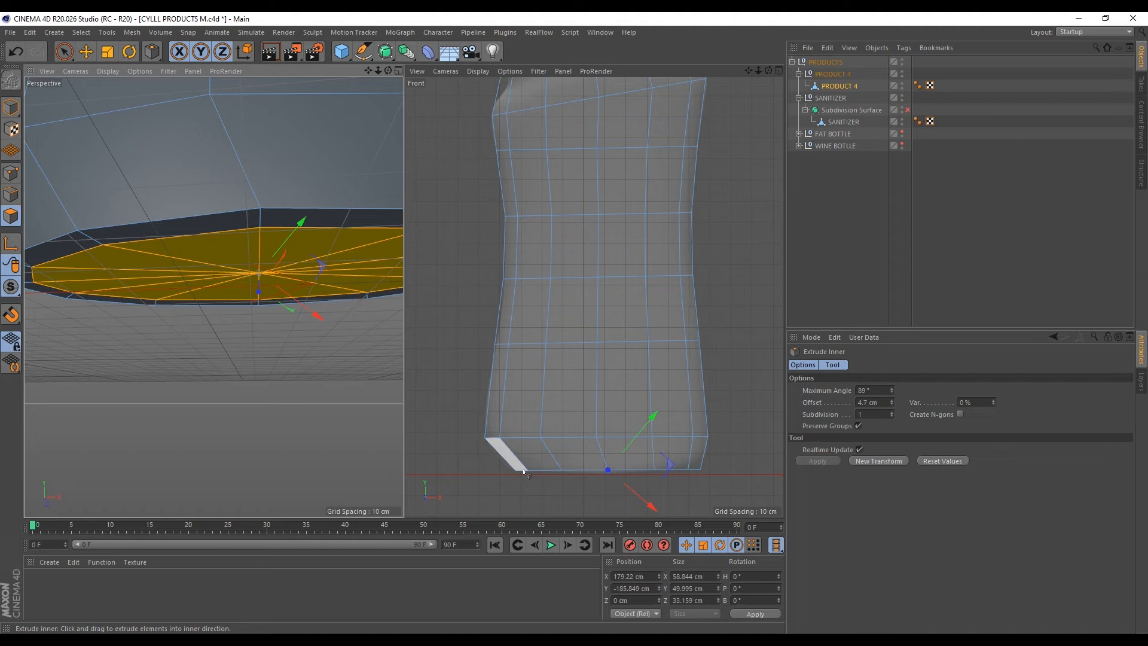
Inset the bottom cap again with a 5.5 cm offset and shift it to about X 178.4 cm, Y -184.9 cm
key("w")
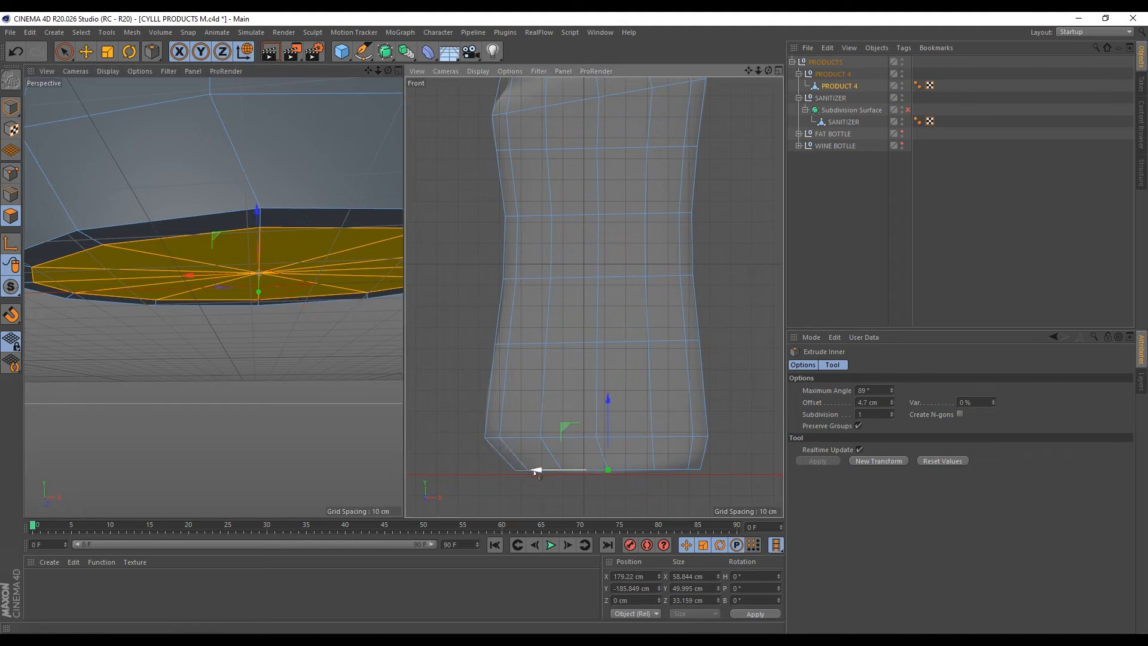
scroll(233, 247, "up", 2)
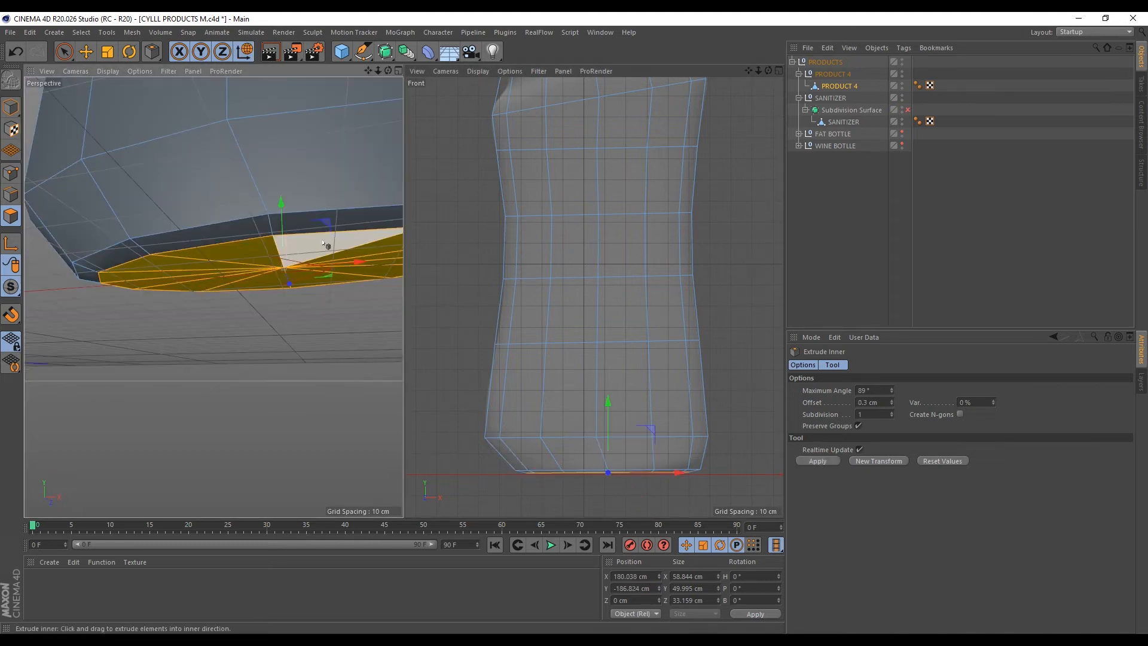
left_click_drag(328, 246, 284, 200)
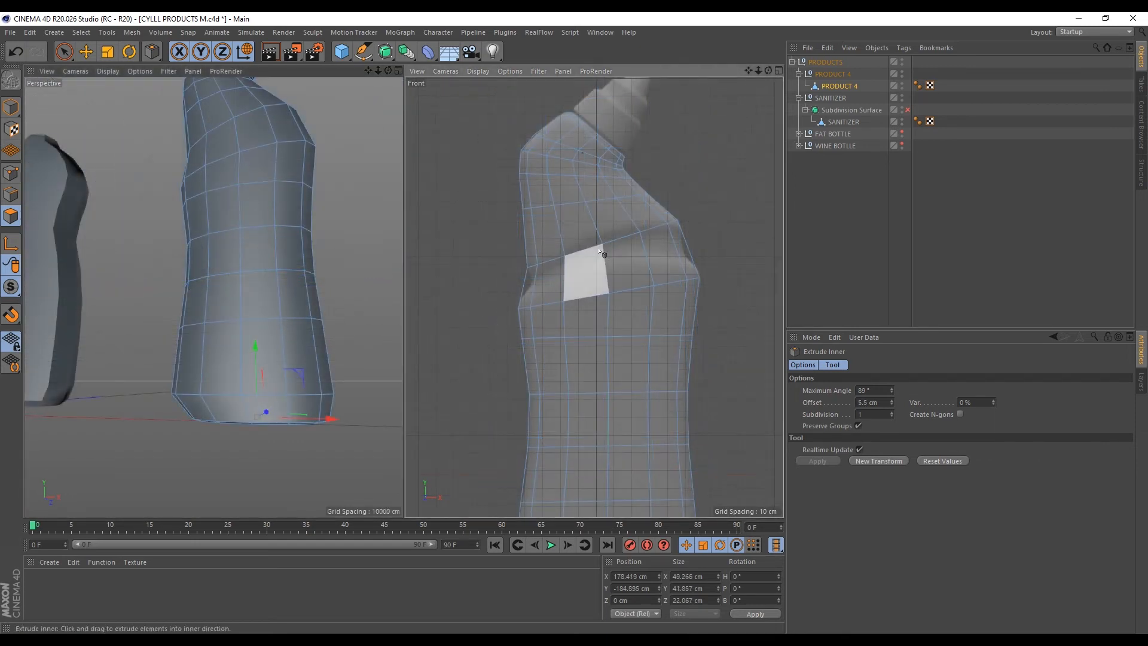
scroll(601, 239, "up", 3)
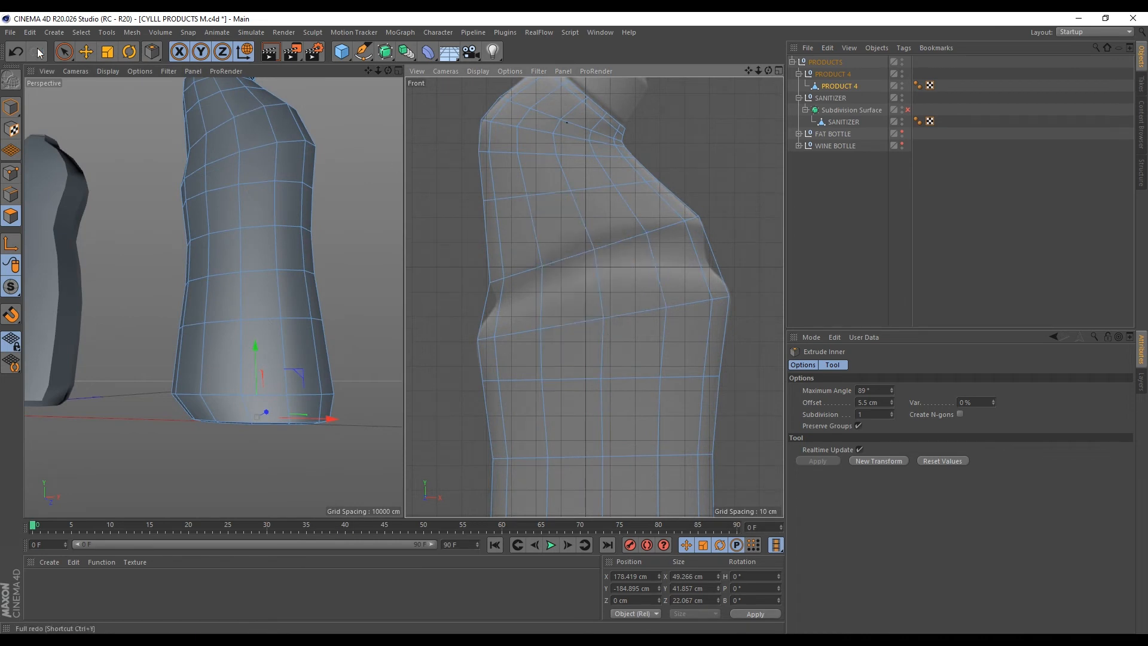
In point mode with Live Selection, reposition the points along the upper edge of the bottle's diagonal shoulder crease to follow the reference curve
left_click(63, 53)
left_click(7, 173)
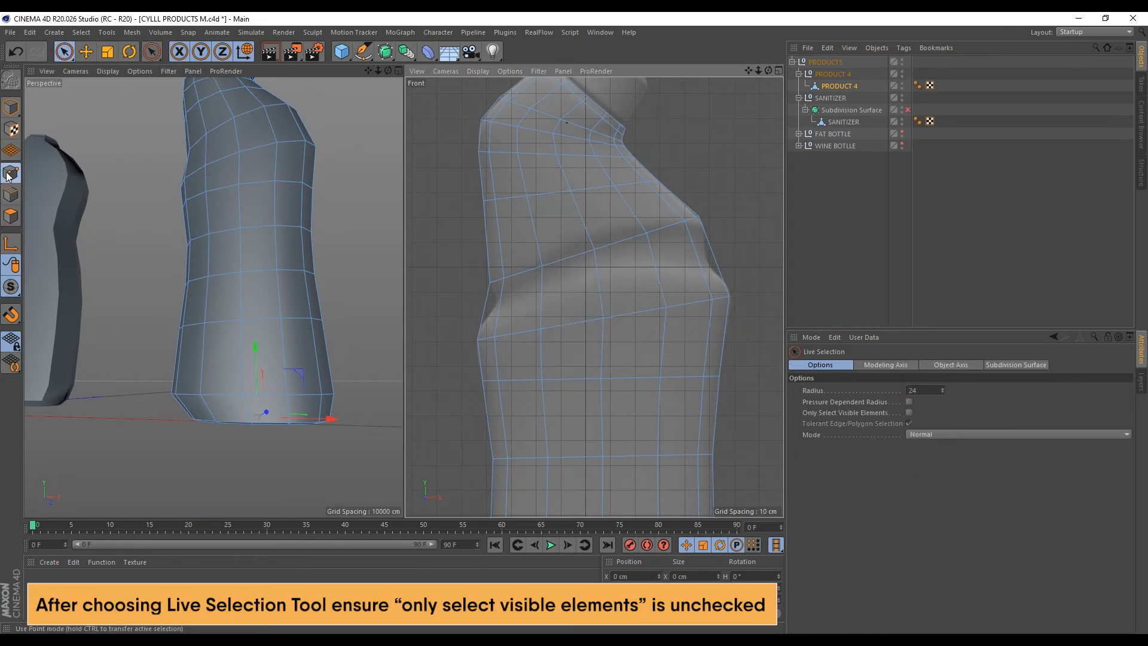
scroll(507, 278, "up", 3)
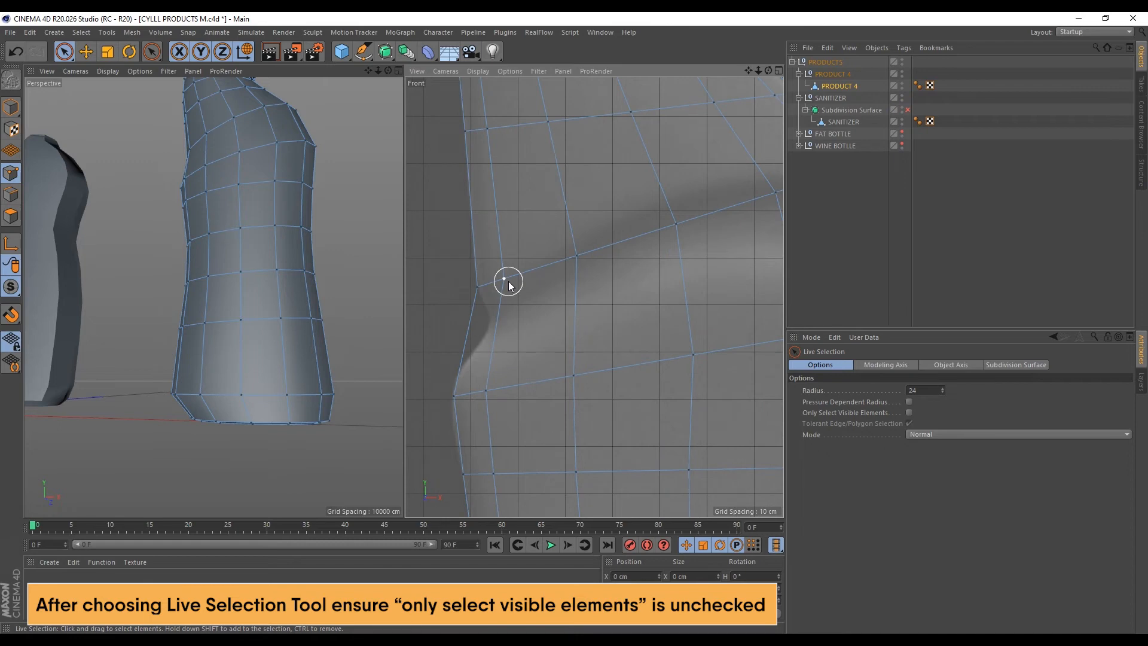
left_click(505, 279)
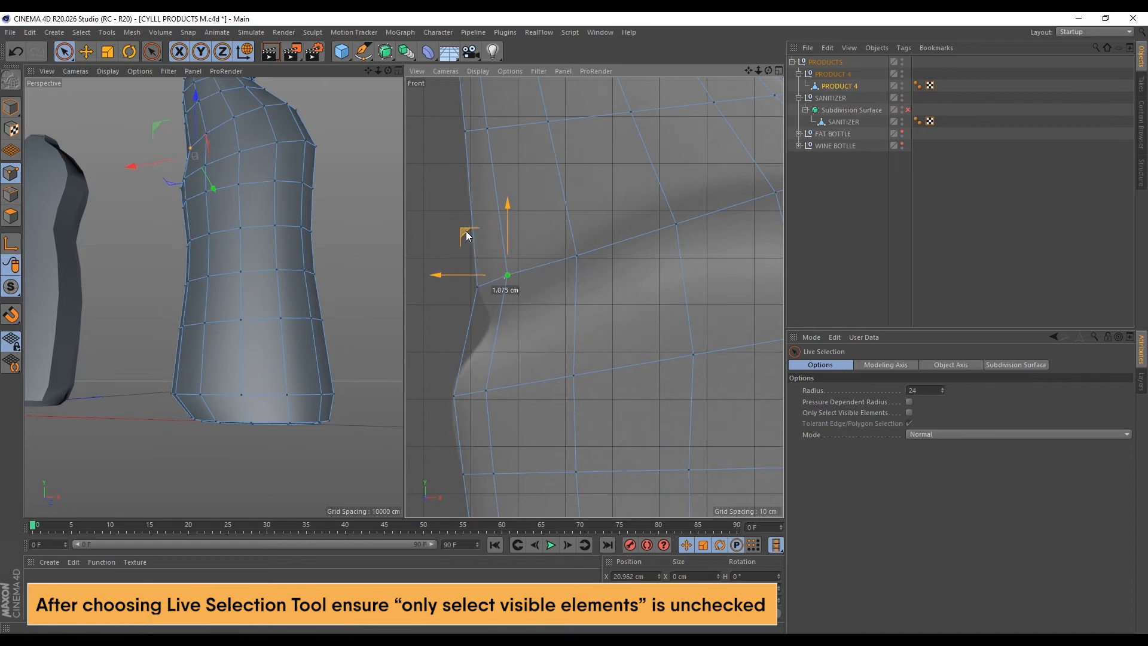
left_click_drag(467, 236, 466, 235)
left_click(574, 259)
left_click_drag(533, 213, 688, 186)
scroll(479, 274, "down", 4)
scroll(586, 245, "up", 4)
scroll(526, 223, "up", 3)
scroll(602, 226, "up", 2)
scroll(616, 230, "down", 3)
scroll(671, 225, "up", 4)
left_click(673, 225)
Raise the inner points along the crease's lower edge to form the reference arc, placing the rightmost inner point at about X 76.0 cm, Y -15.0 cm
scroll(694, 184, "down", 4)
scroll(508, 322, "up", 3)
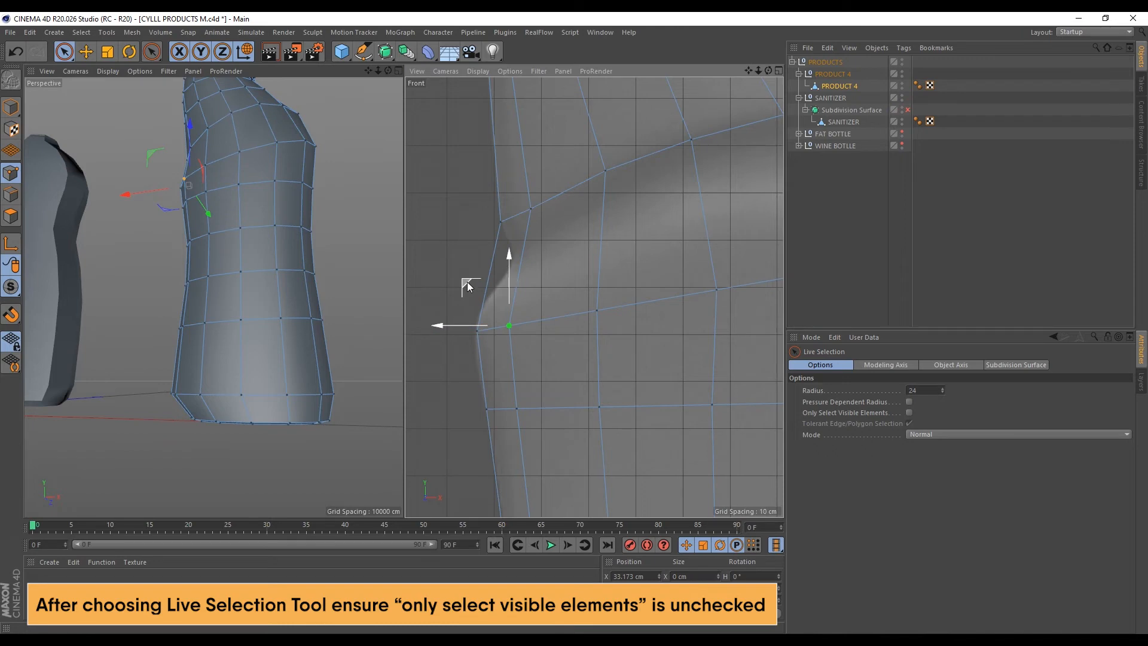
left_click_drag(467, 281, 571, 211)
left_click(718, 292)
left_click_drag(676, 246, 635, 182)
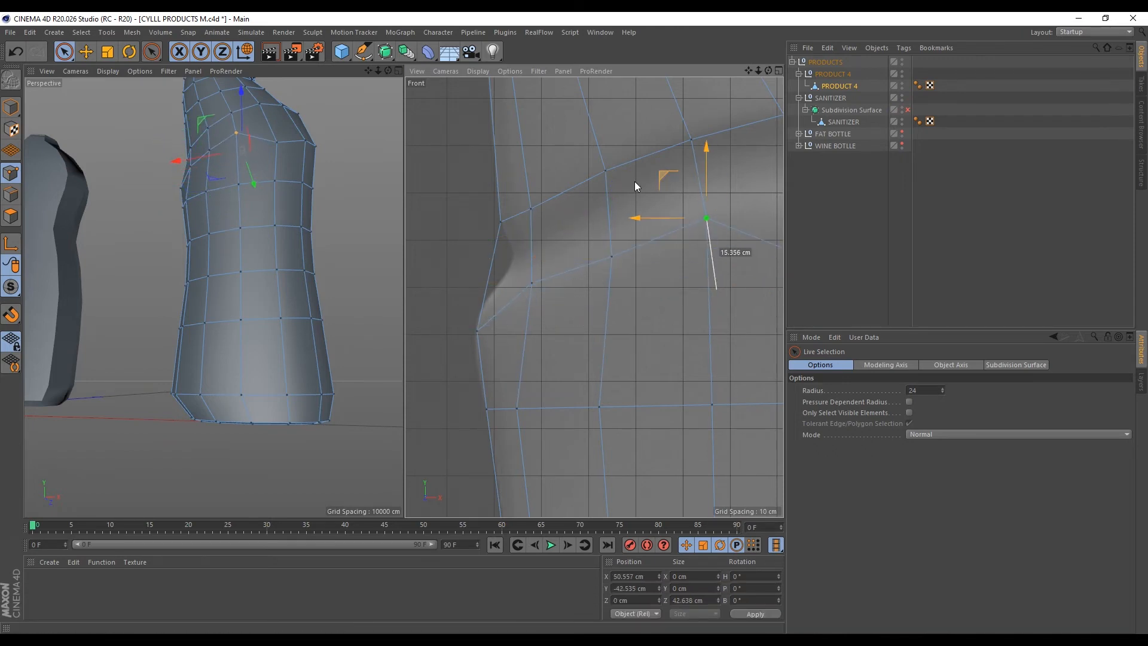
scroll(635, 182, "down", 3)
middle_click_drag(635, 182, 541, 236, "alt")
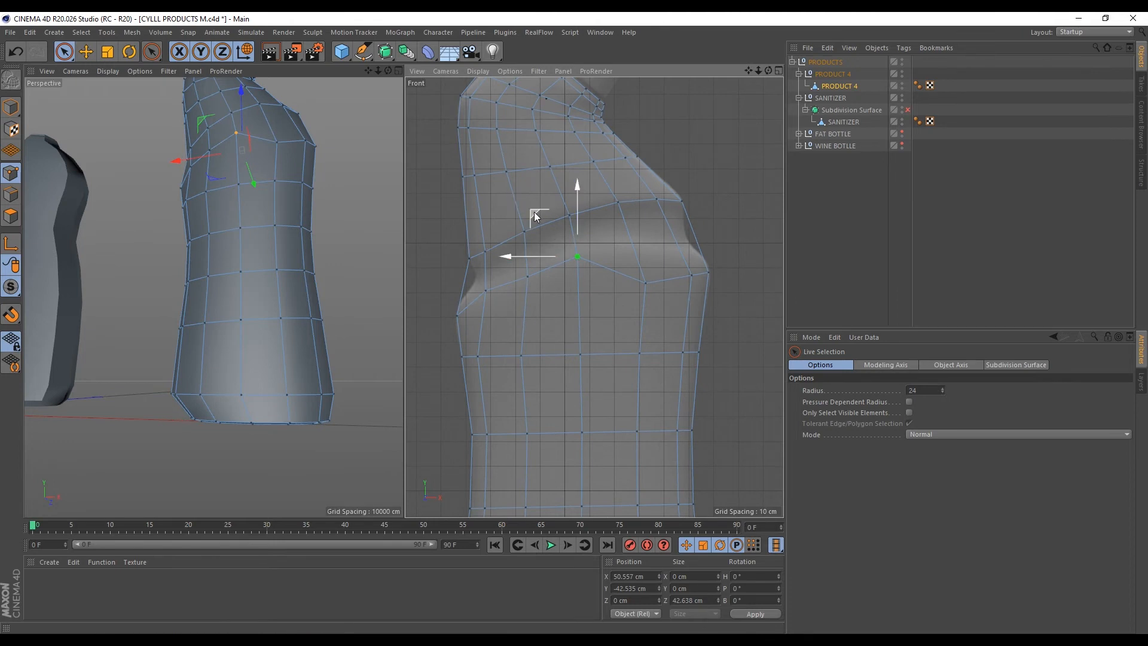
left_click_drag(533, 212, 625, 205)
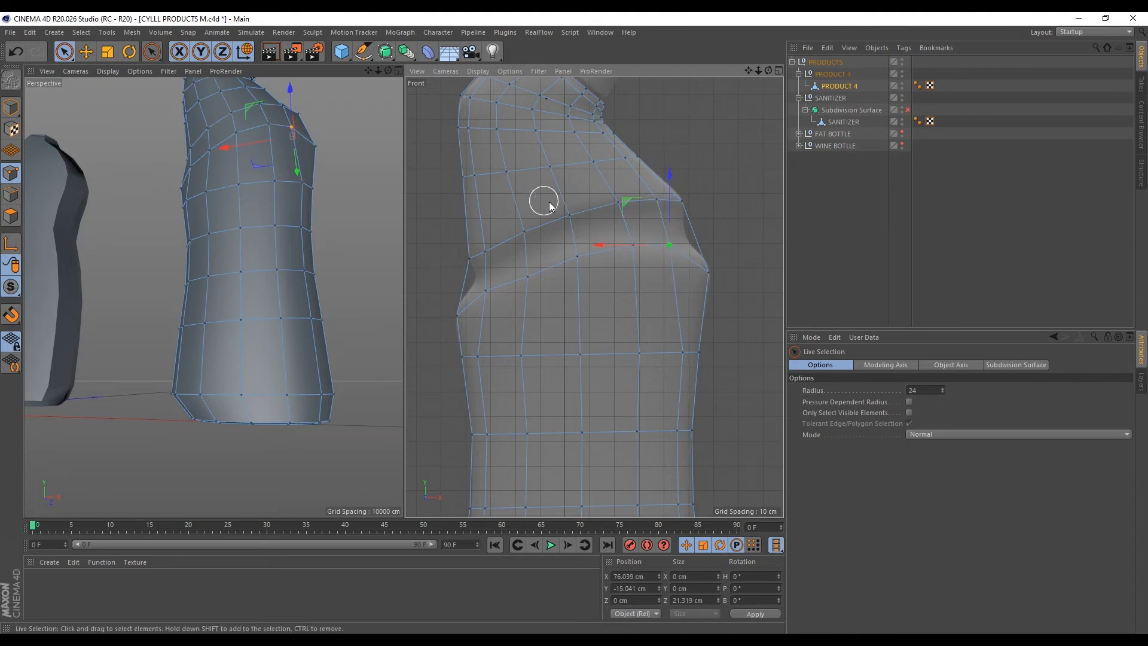
scroll(480, 227, "up", 2)
scroll(480, 275, "down", 1)
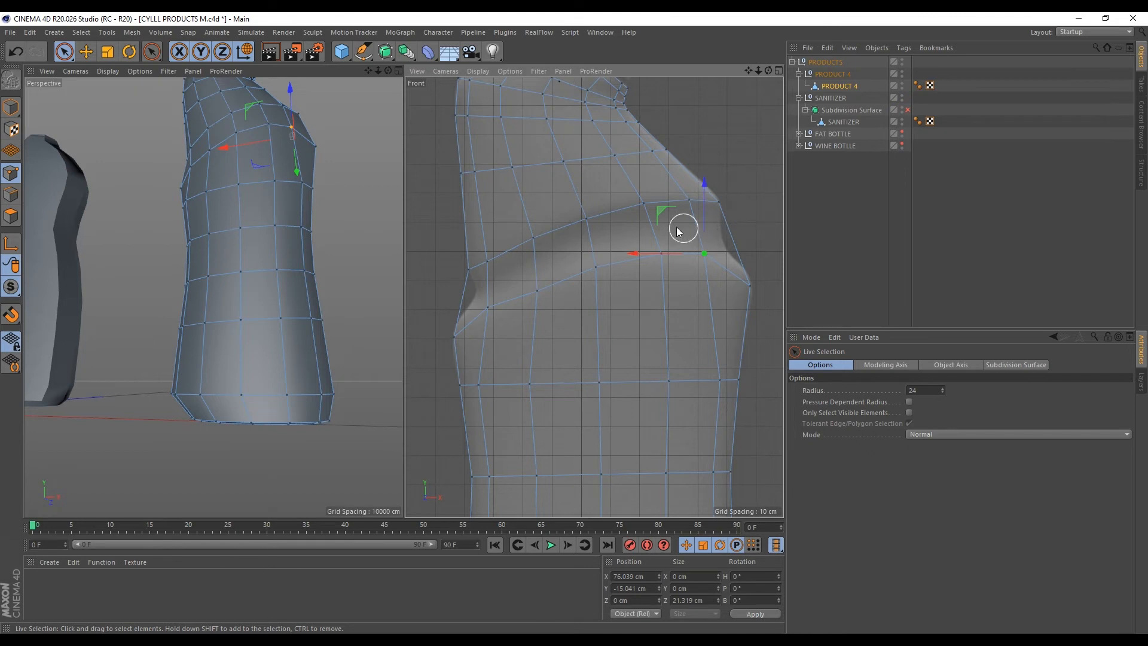
Select the polygon loop between the crease's two edges and inset it with an Extrude Inner offset of 4.2 cm
left_click(11, 215)
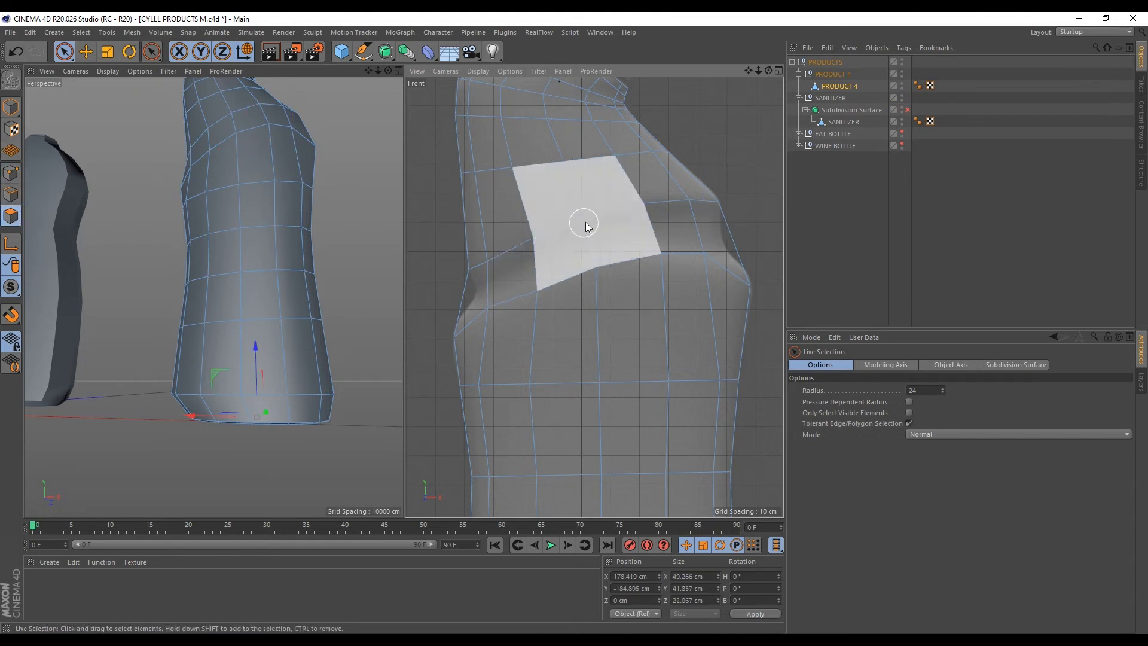
key("u")
key("l")
left_click(583, 243)
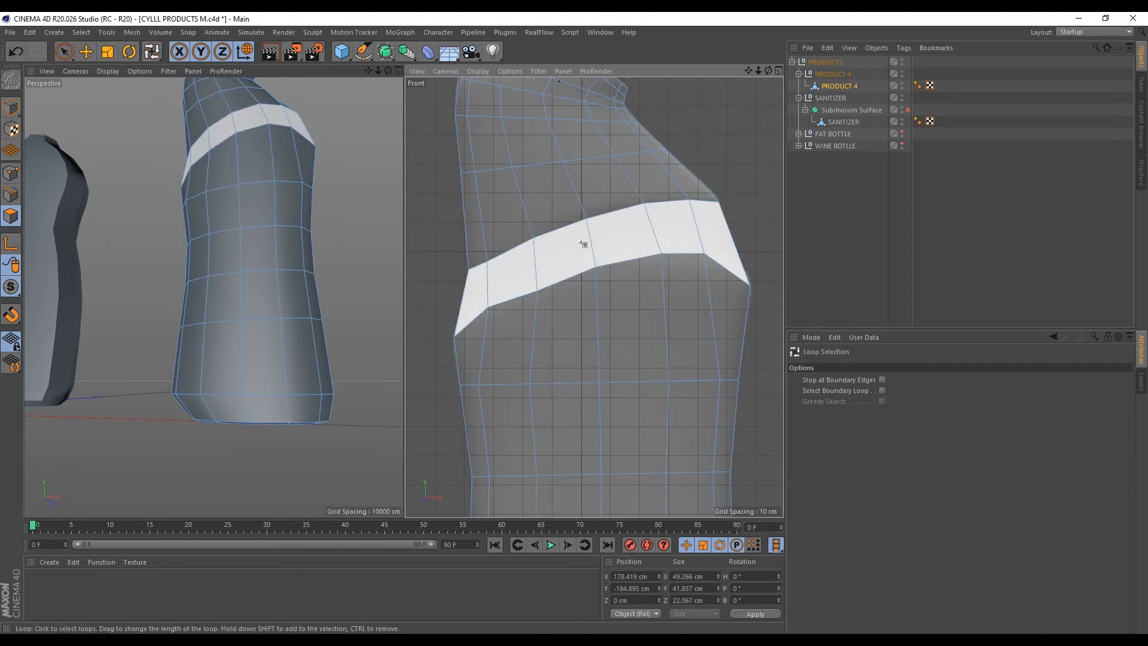
left_click(585, 247)
scroll(596, 200, "up", 3)
scroll(597, 197, "down", 3)
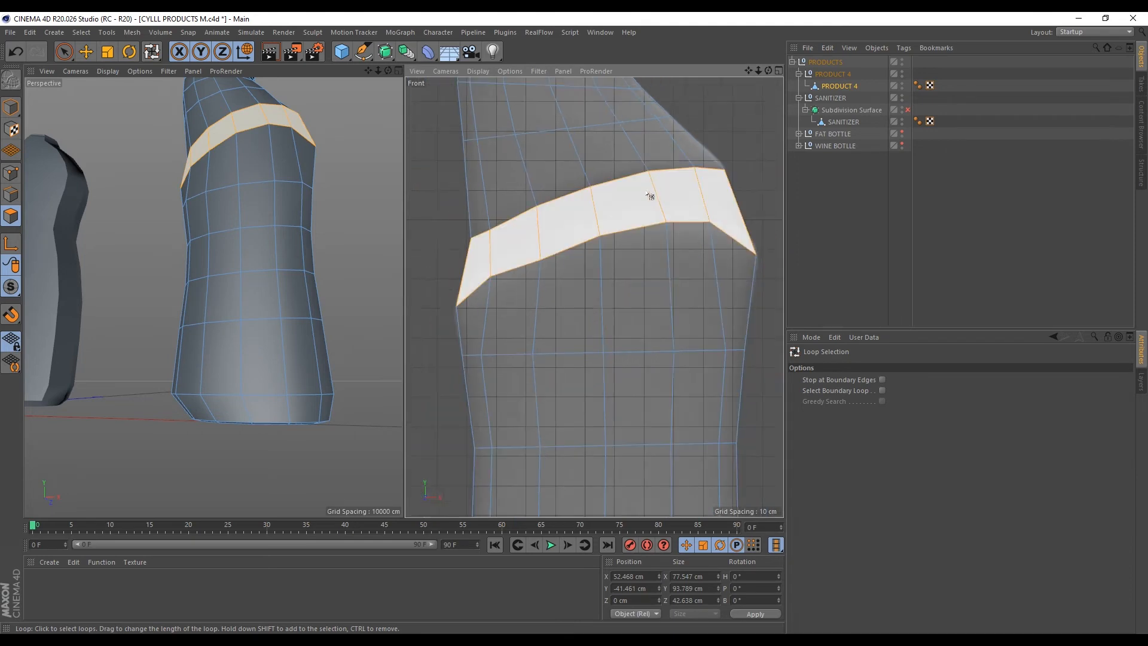
key("i")
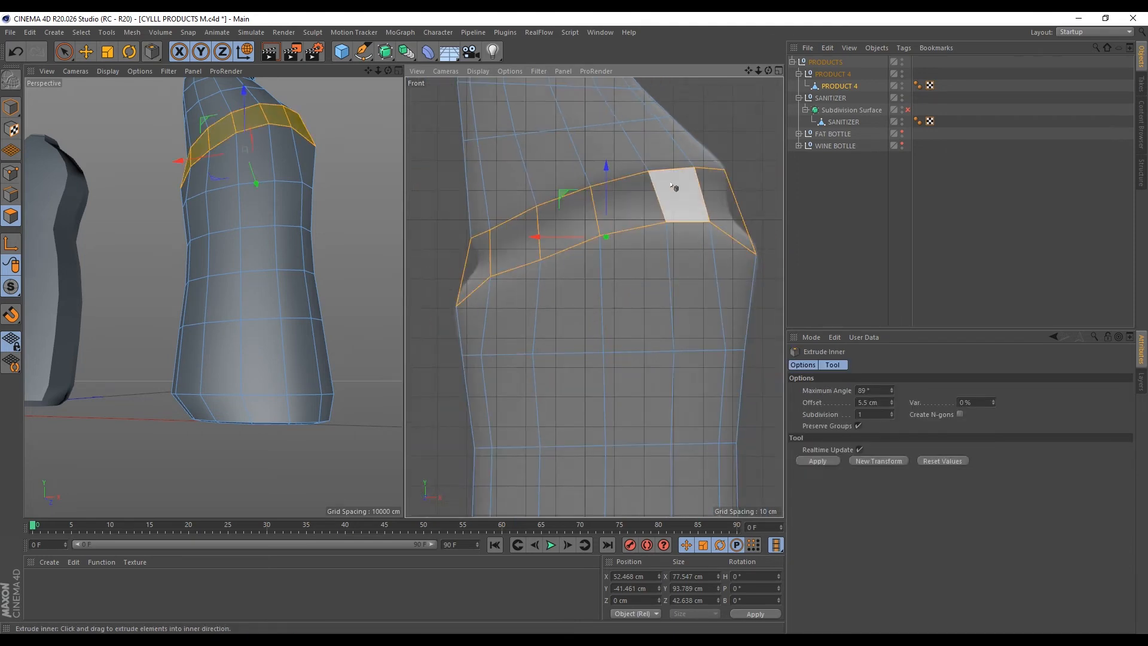
mouse_move(674, 187)
left_mouse_down()
mouse_move(646, 189)
mouse_move(667, 189)
left_mouse_up()
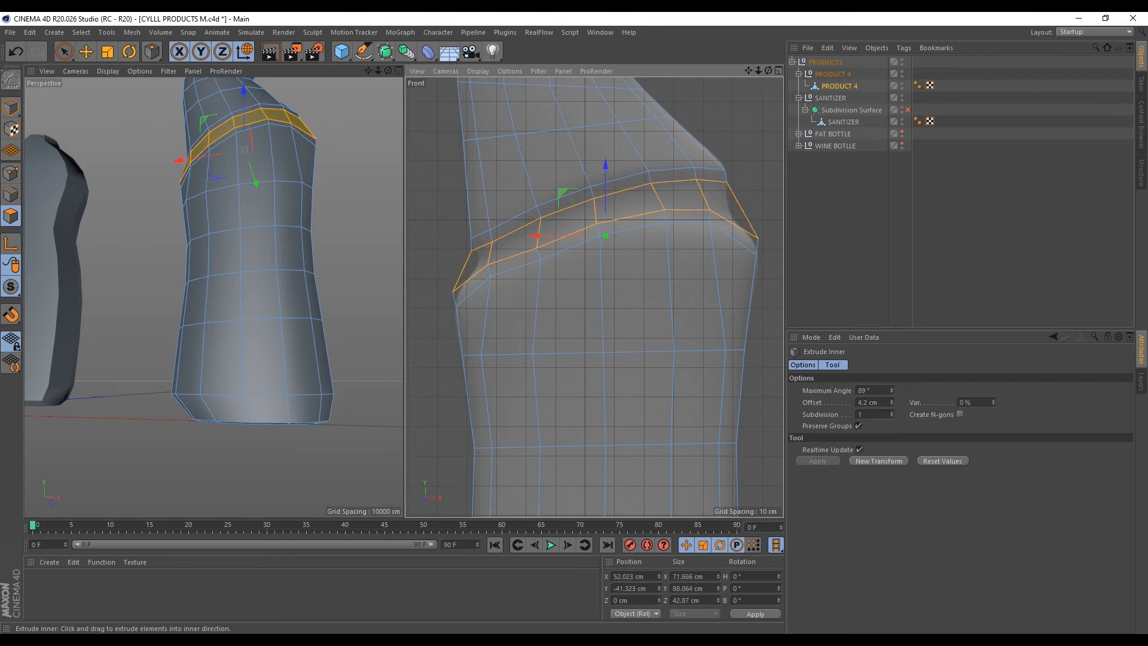
Reposition the left-end points of the inset crease band to match the reference notch, including the outer corner below it
left_click(11, 173)
scroll(468, 258, "up", 3)
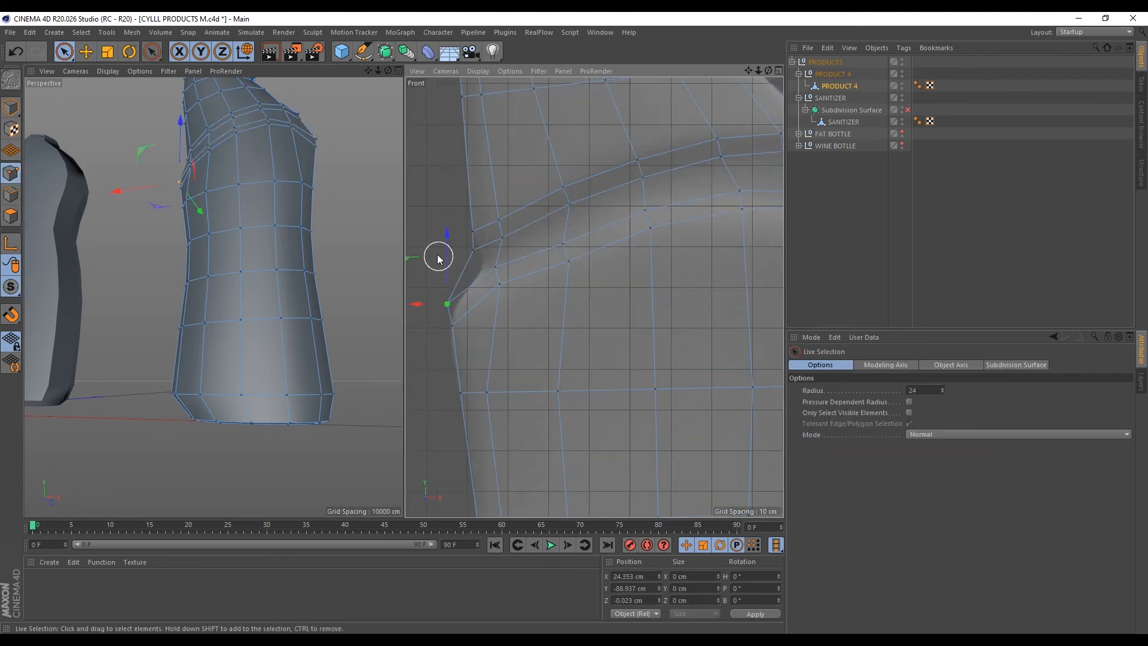
left_click_drag(408, 258, 454, 207)
left_click(492, 264)
left_click(470, 285)
scroll(461, 249, "up", 2)
left_click(449, 354)
left_click_drag(410, 313, 410, 293)
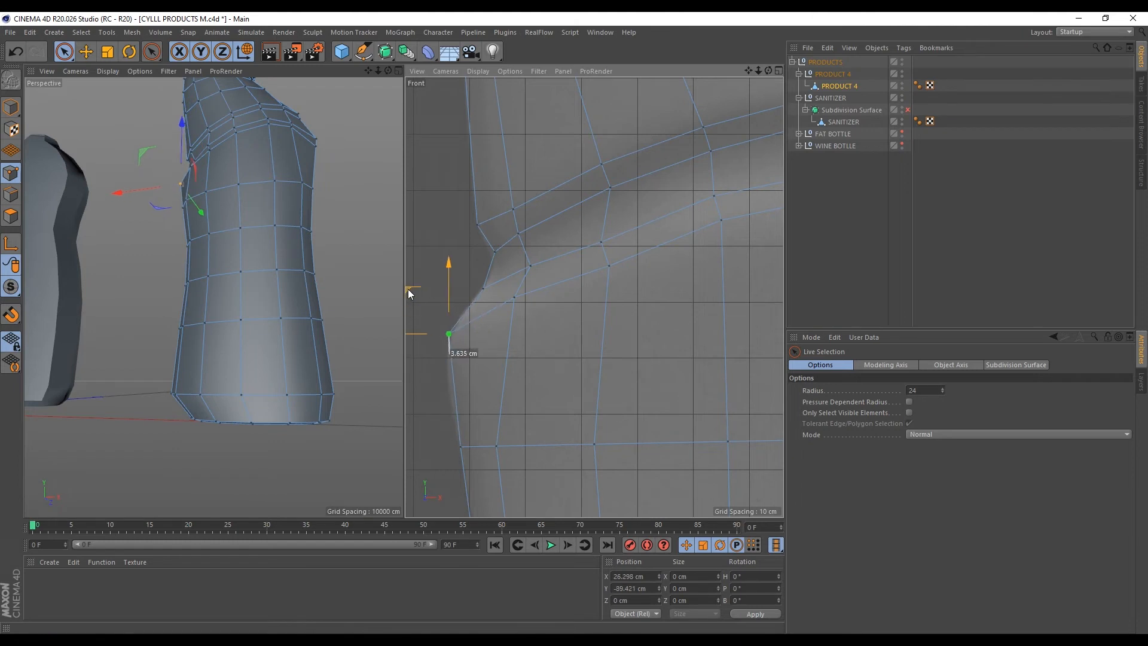
scroll(428, 302, "down", 2)
Adjust the inner points beside the crease's left end, placing the lower-edge point at about X 36.0 cm, Y -57.4 cm
left_click(484, 262)
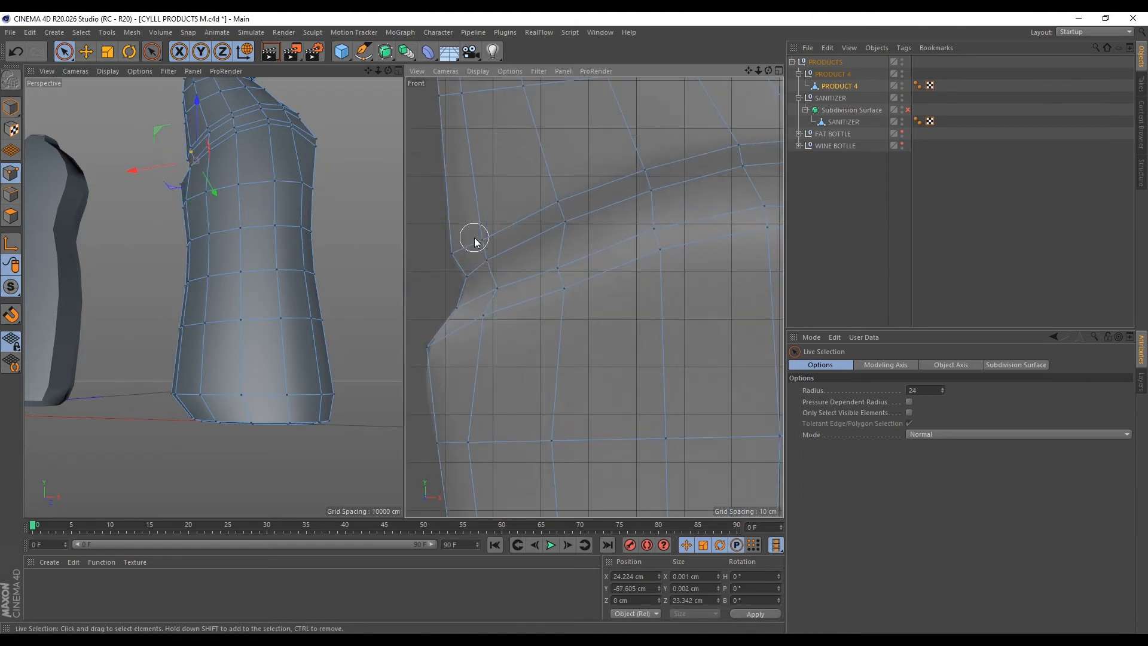
left_click(474, 238)
left_click_drag(438, 197, 521, 219)
left_click(480, 262)
left_click(556, 266)
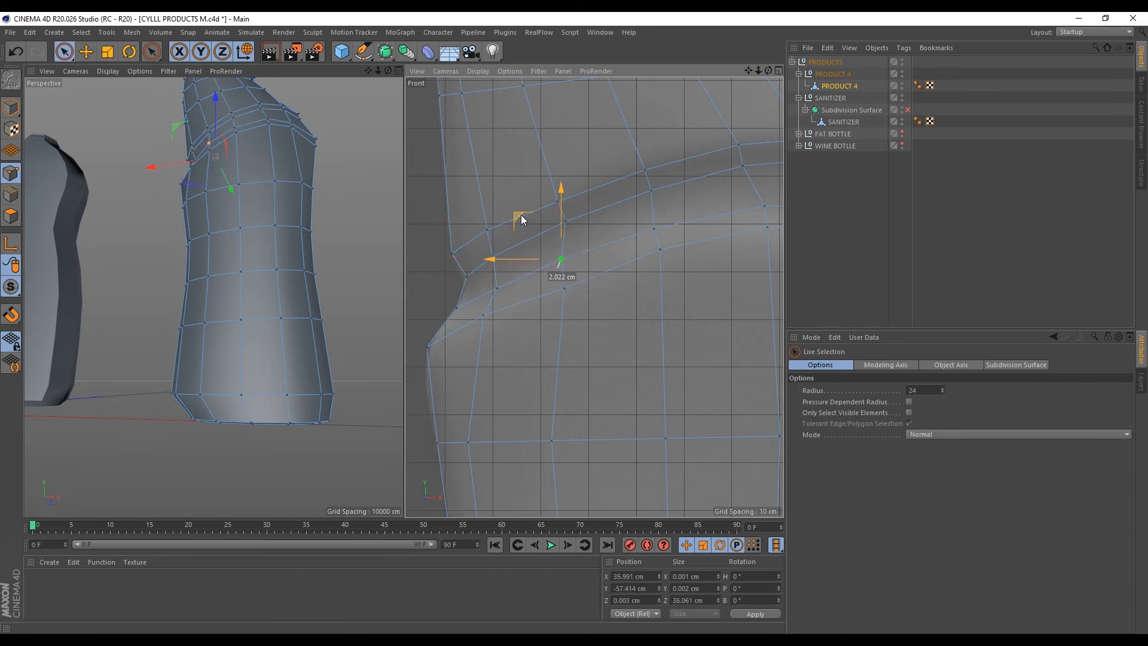
scroll(522, 217, "down", 4)
scroll(657, 160, "up", 5)
Fit the crease's right-end points to the reference at about X 71.4, Y -2.0; X 79.7, Y -8.8; and X 94.0, Y -11.6 cm
left_click(697, 221)
left_click_drag(657, 179, 653, 182)
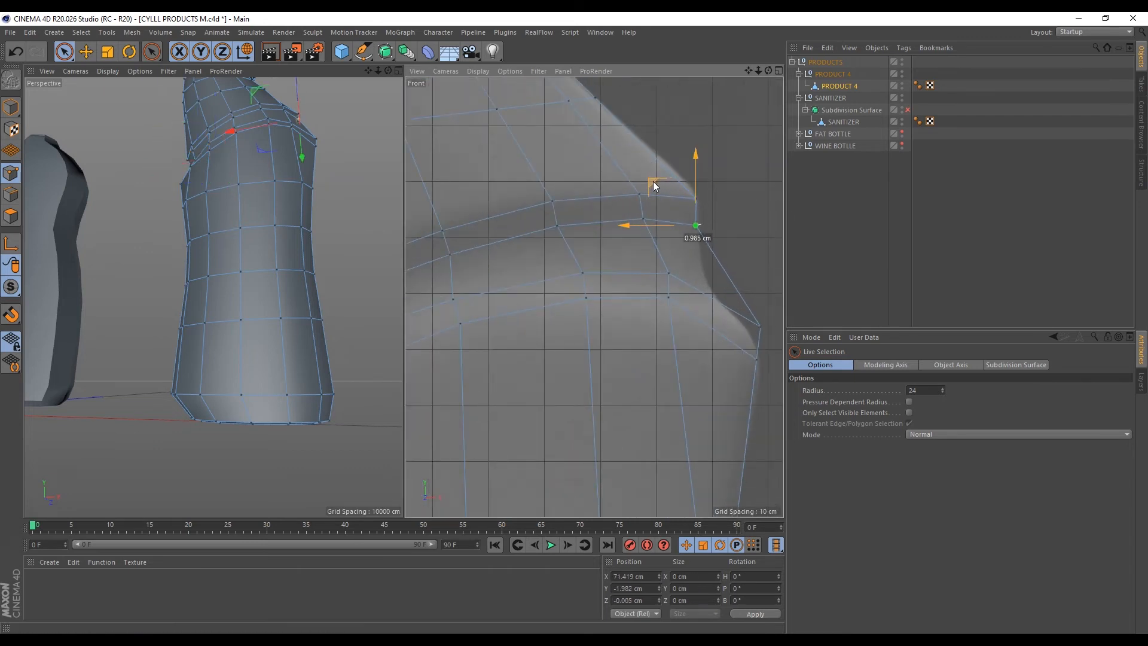
left_click(760, 326)
left_click_drag(718, 281, 663, 238)
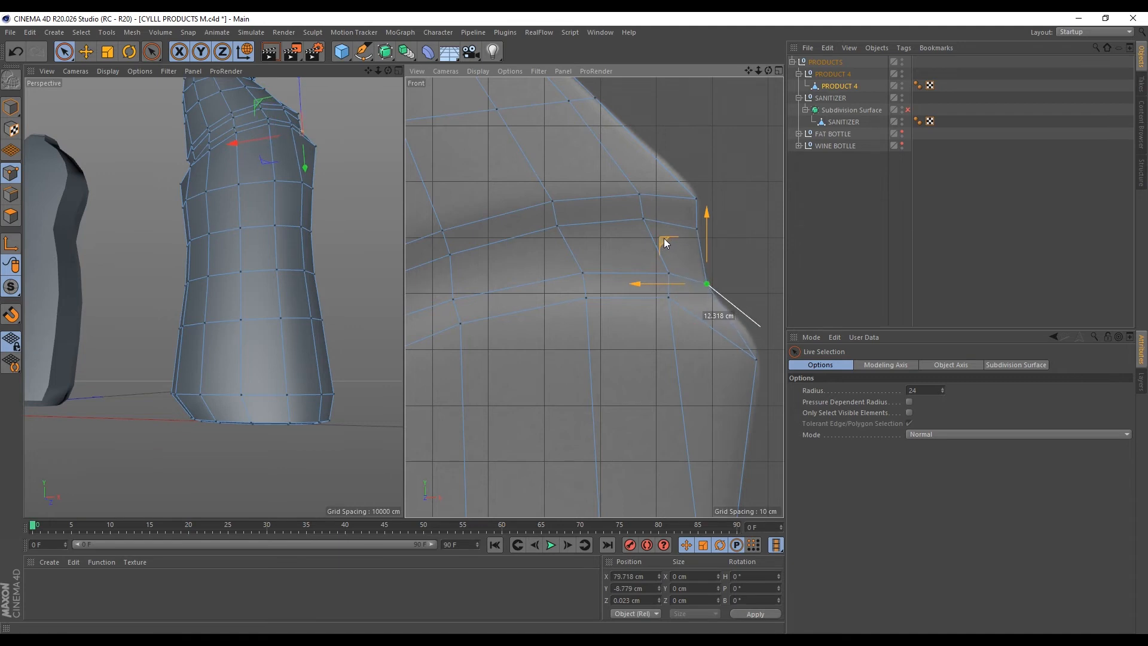
left_click(755, 359)
left_click_drag(712, 316, 713, 303)
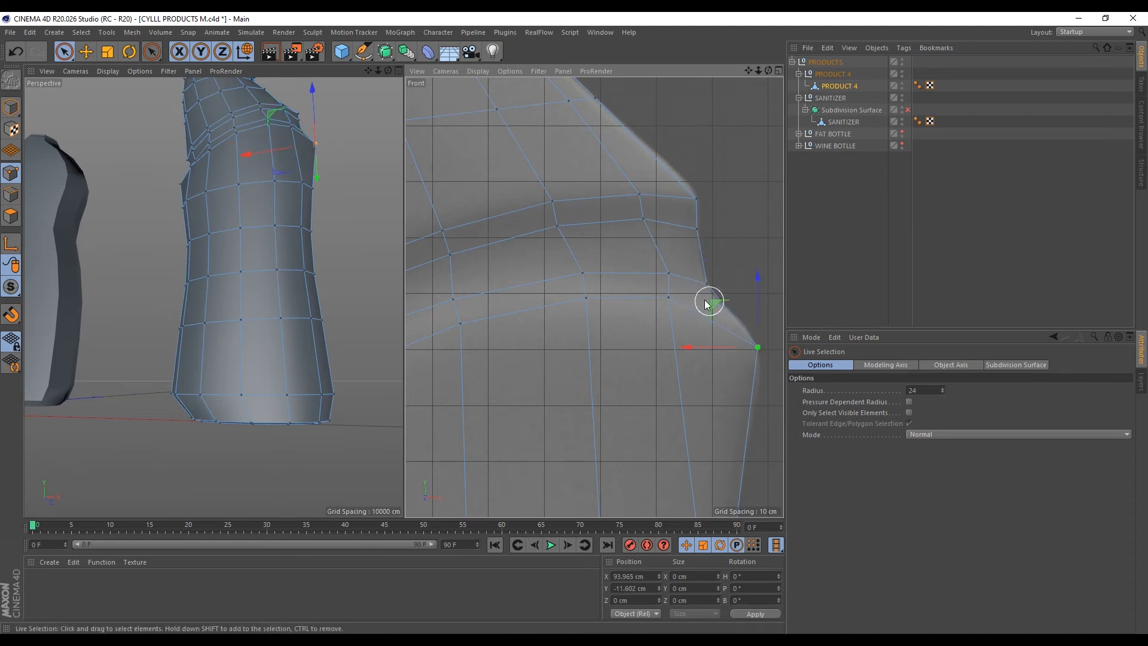
scroll(706, 304, "down", 3)
scroll(653, 245, "up", 1)
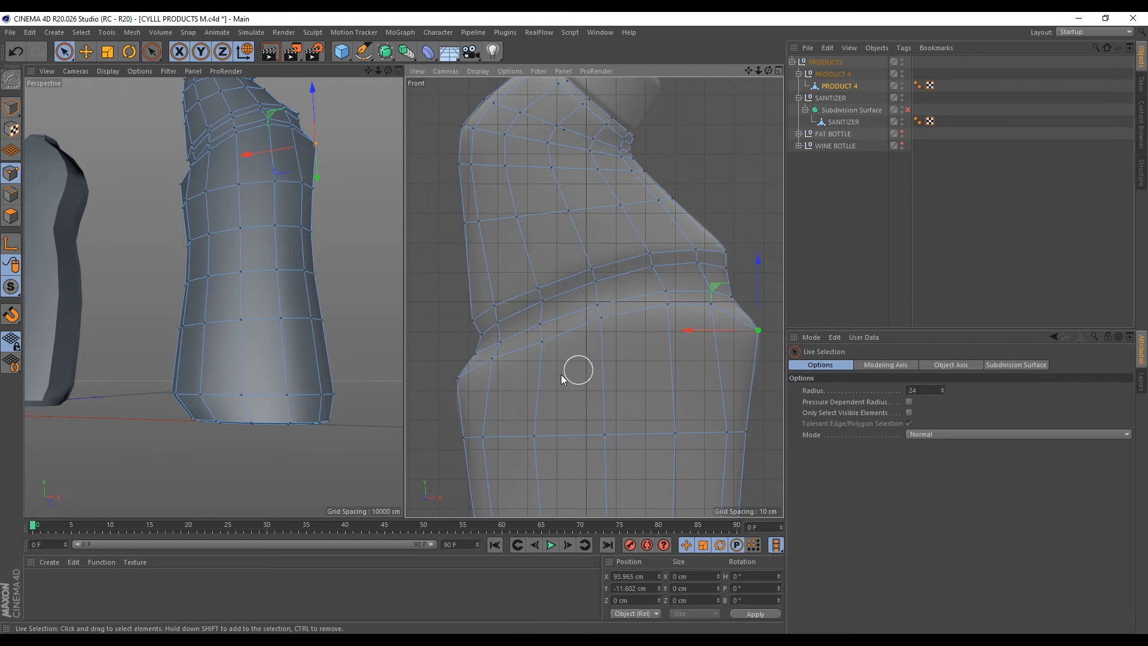
Add a loop cut around the body just below the crease's lower edge
key("m")
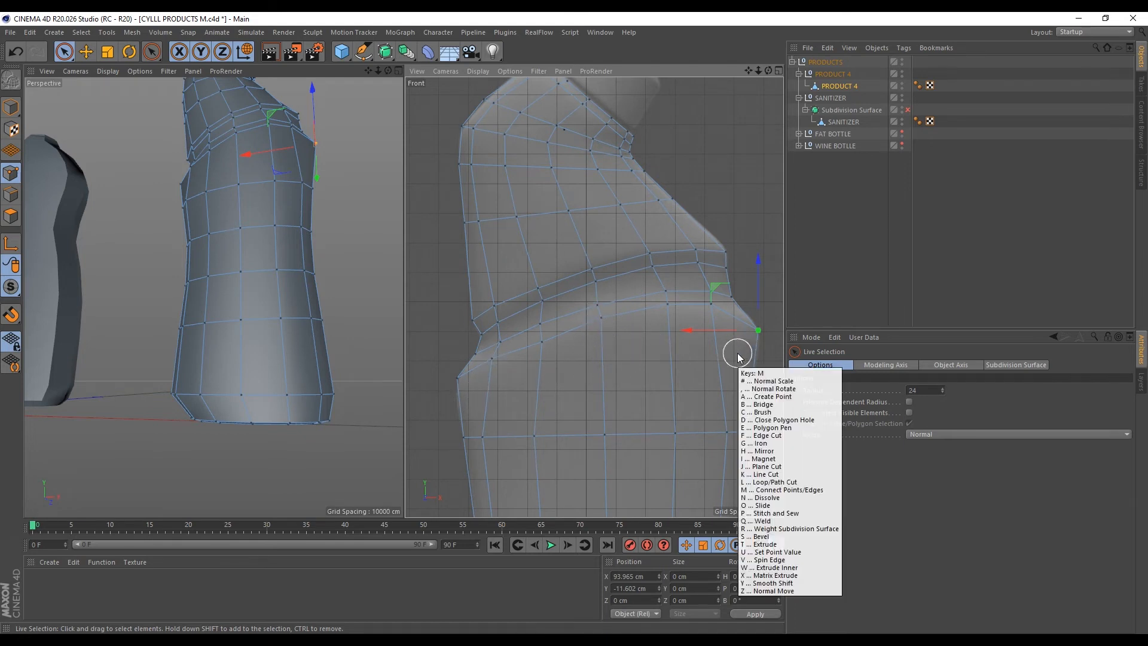
key("l")
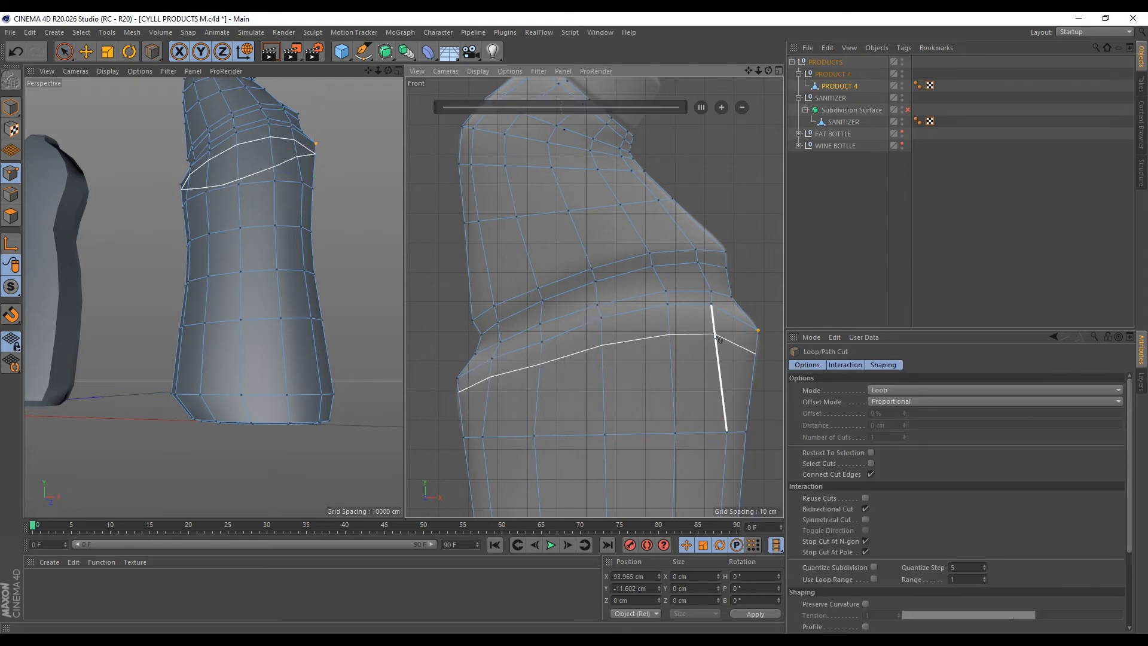
left_click(716, 335)
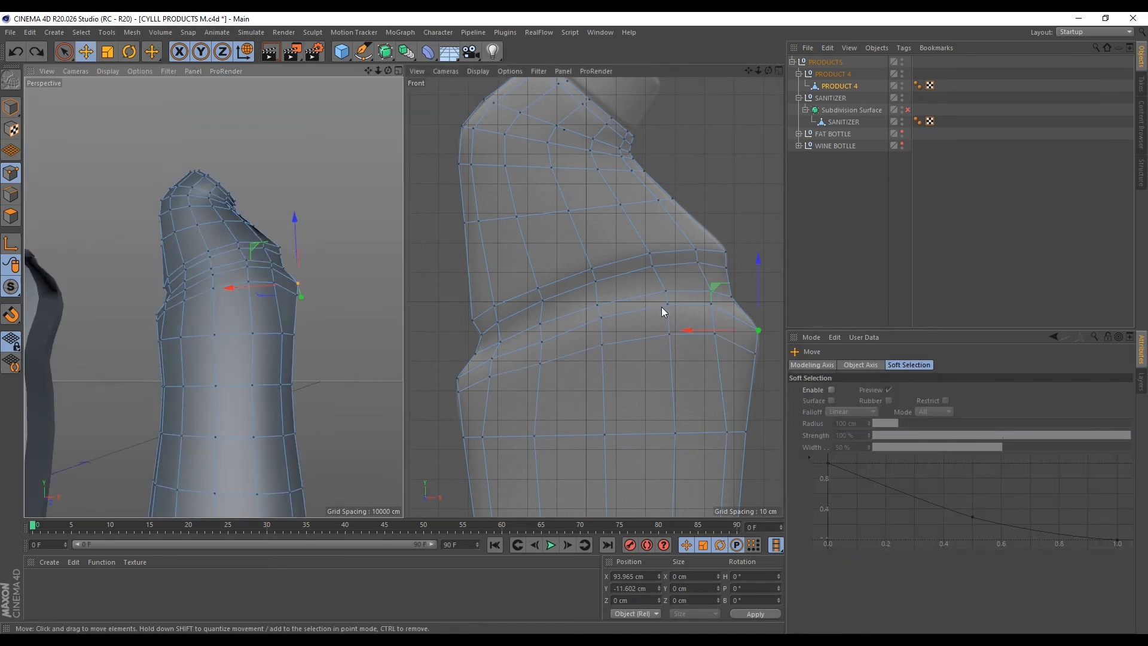
Select the crease's inner polygon loop and scale its Z size to about 29.6 cm to recess the groove
key("u")
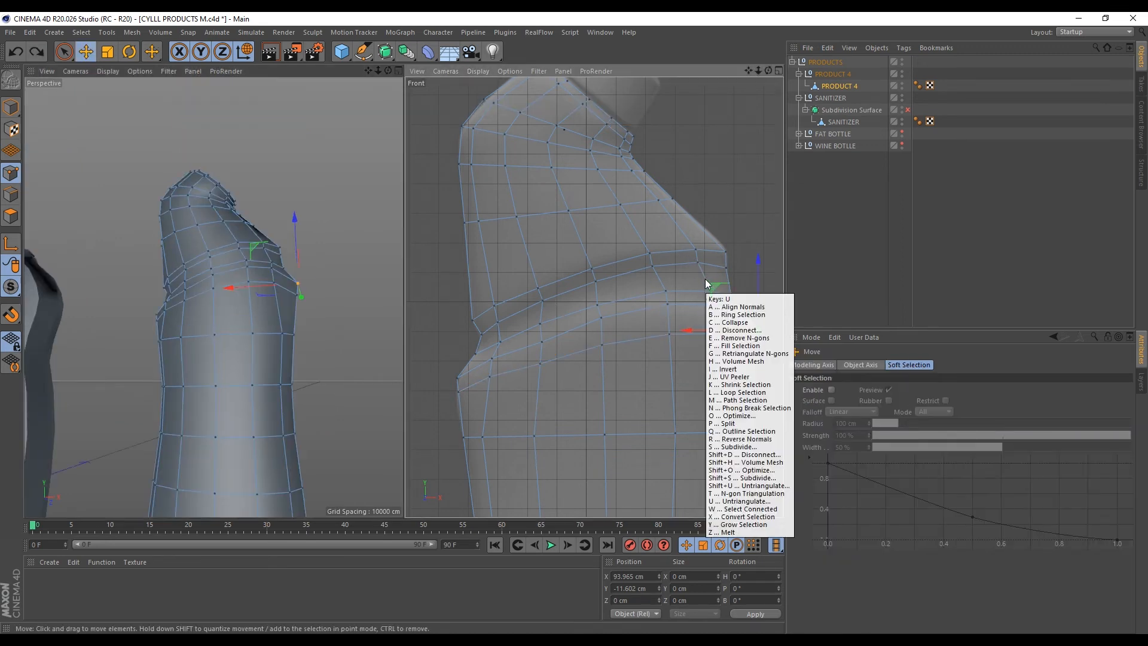
key("l")
left_click(16, 219)
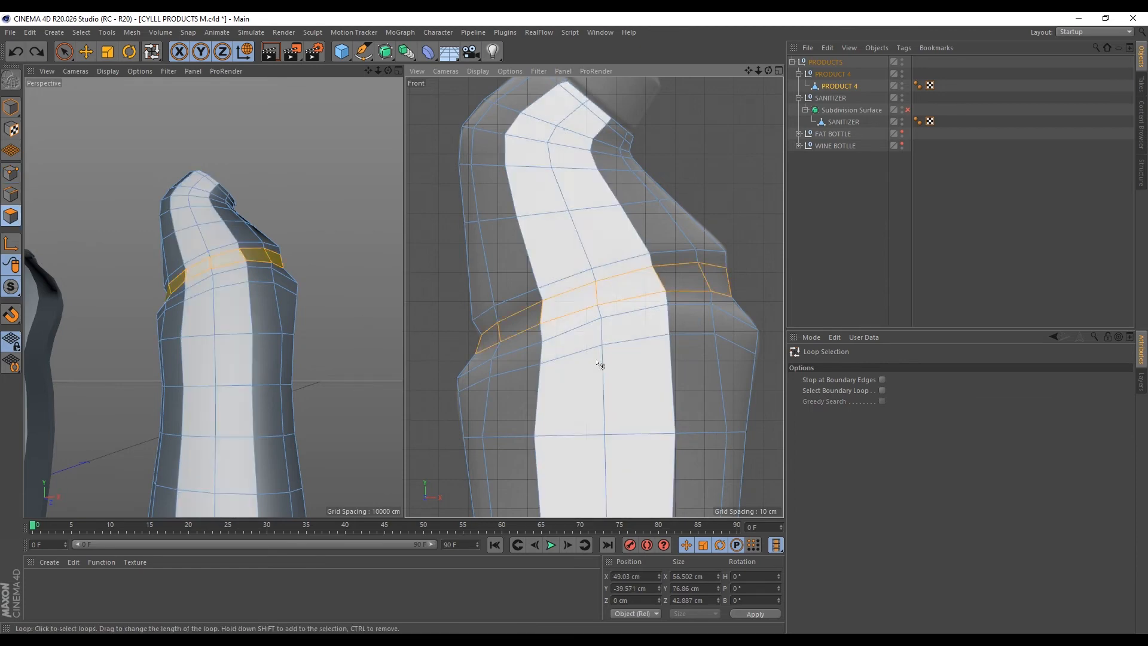
left_click(597, 299)
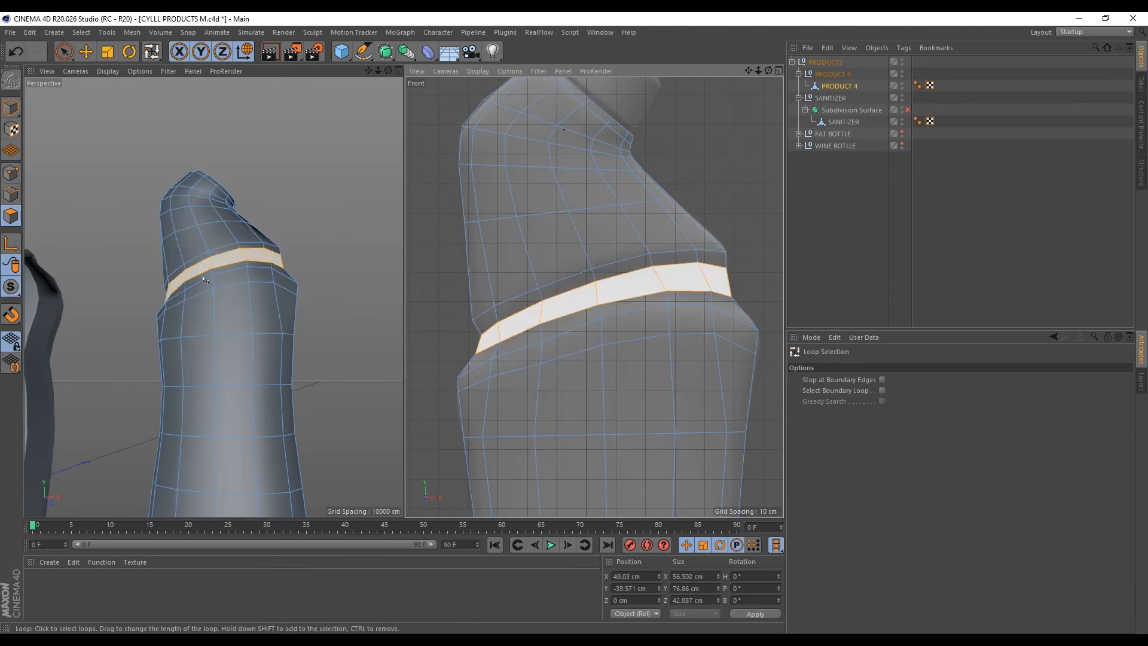
left_click_drag(271, 256, 256, 238, "alt")
scroll(256, 238, "up", 4)
key("t")
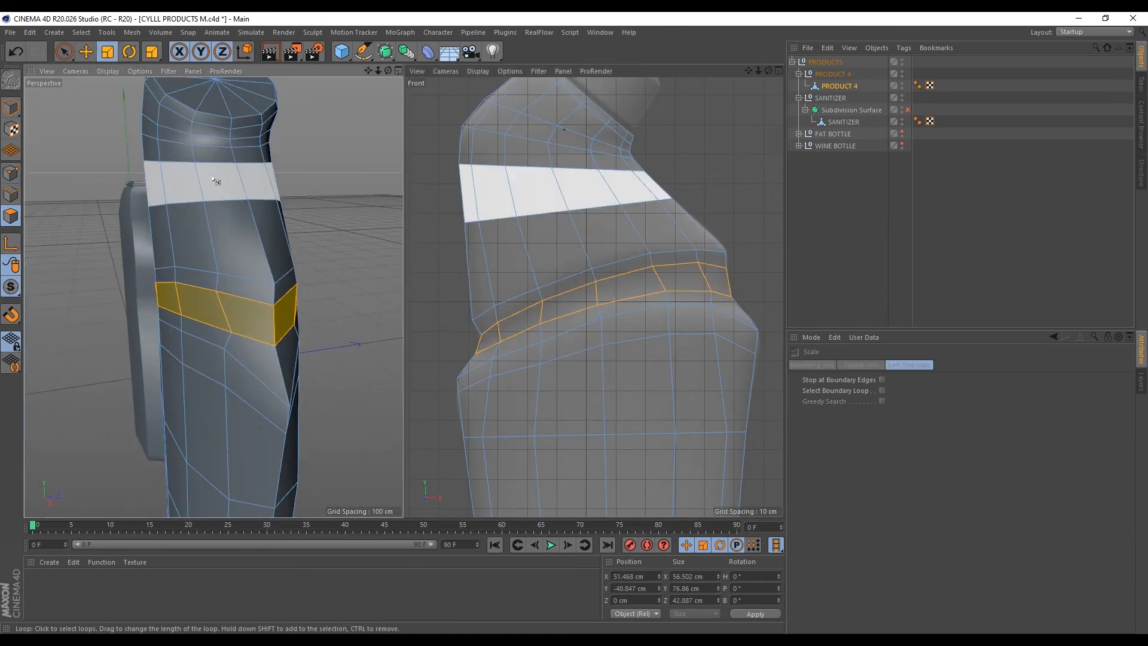
left_click_drag(251, 312, 242, 269, "alt")
scroll(245, 251, "up", 5)
Select the bottle's slanted top cap polygons and inset them with an Extrude Inner offset of 2.2 cm
key("u")
key("l")
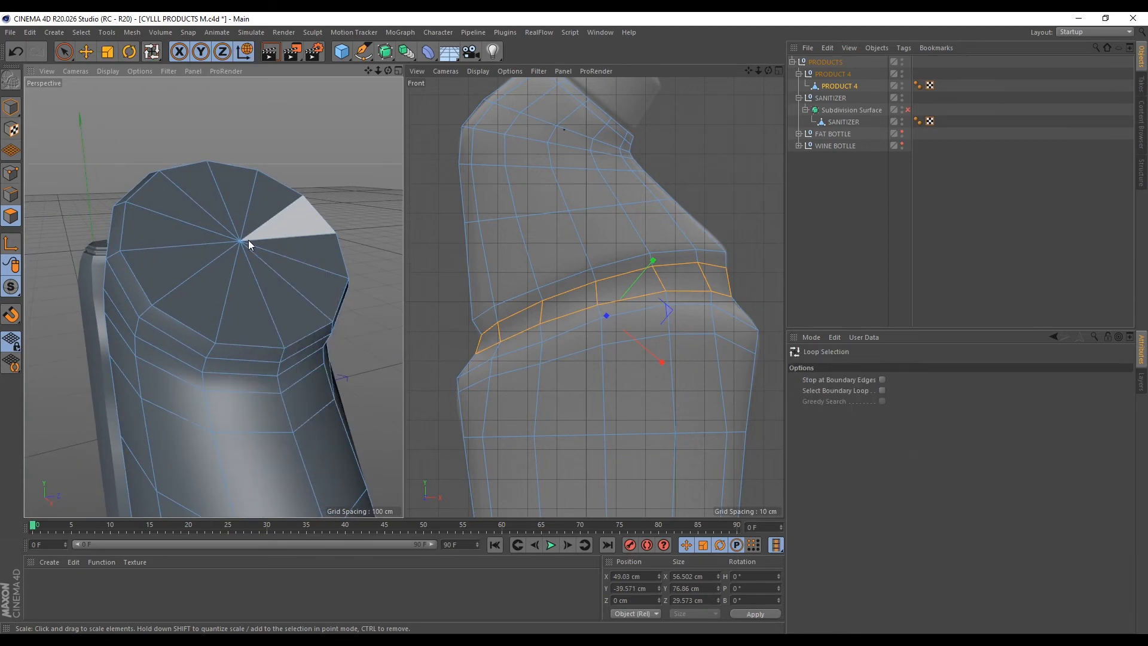
left_click(261, 245)
key("i")
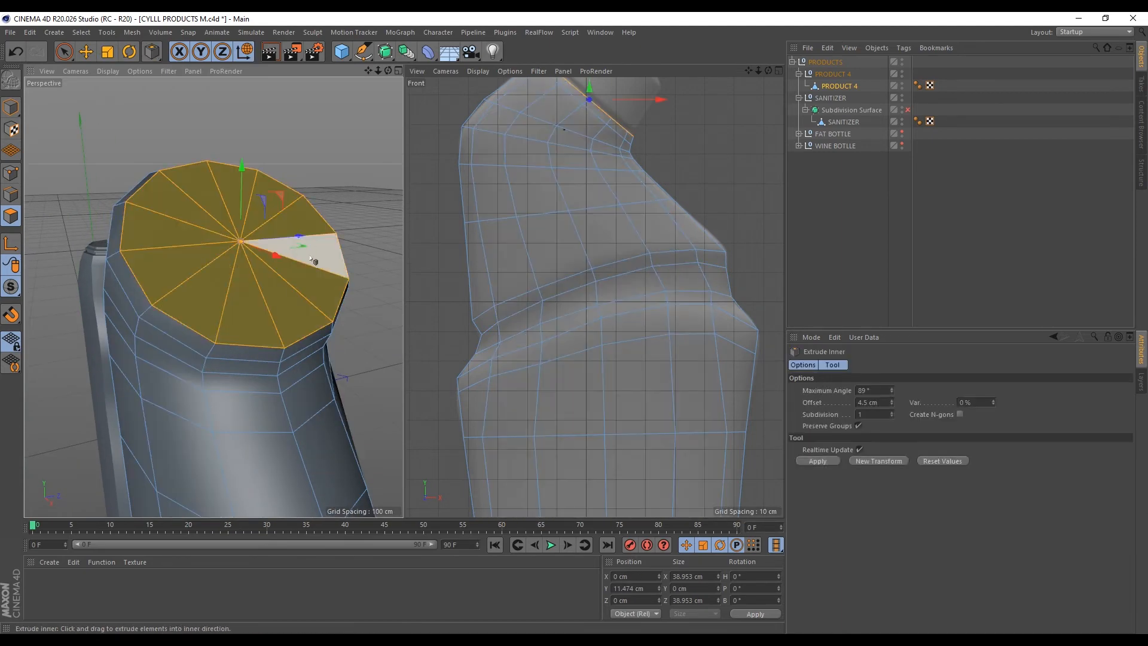
left_click_drag(310, 257, 292, 258)
Extrude the inset top cap outward along its own axis to about Y 15.2 cm and scale it to about 33.0 cm
left_click_drag(295, 260, 251, 105, "alt")
left_click(245, 53)
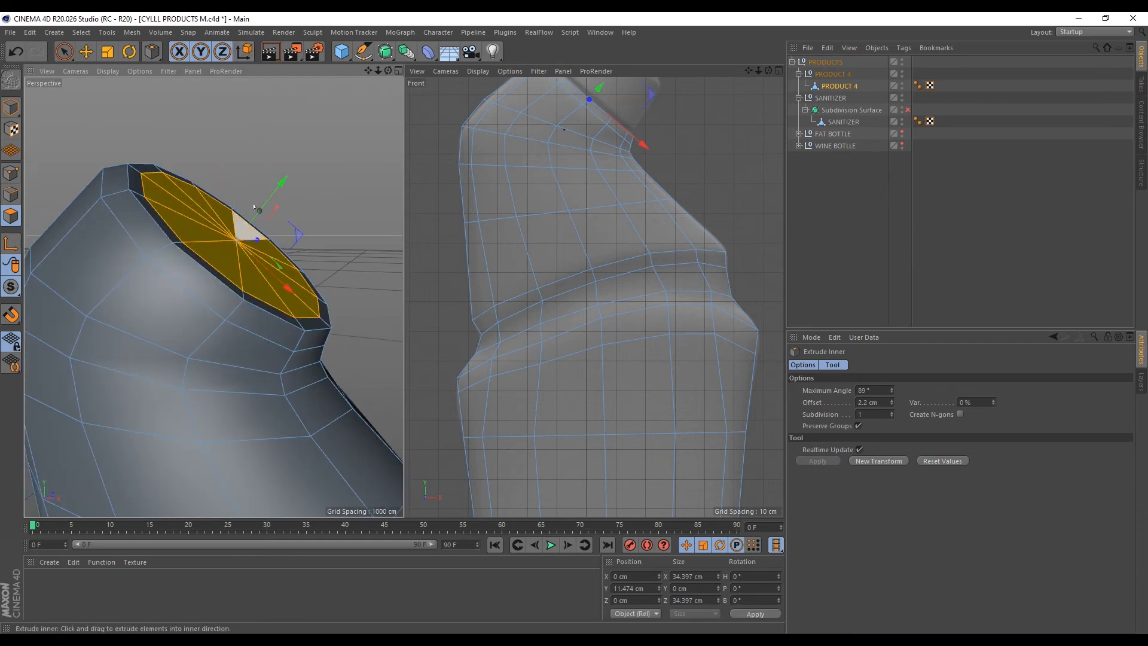
left_click_drag(276, 184, 298, 257, "alt")
scroll(572, 290, "down", 3)
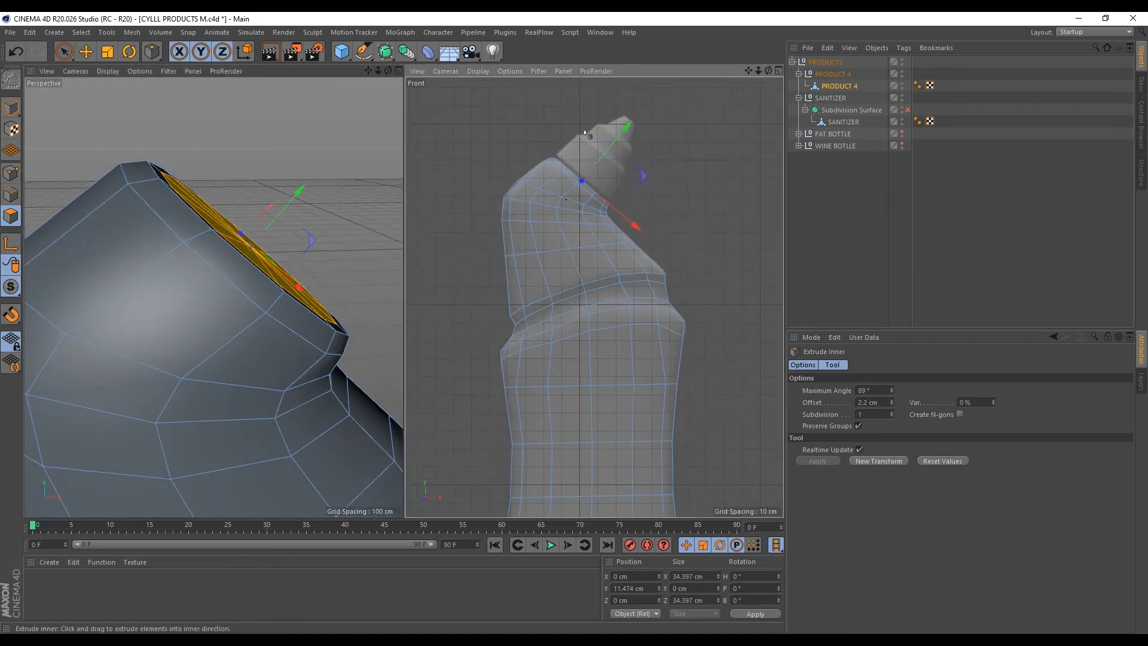
scroll(580, 139, "up", 5)
left_click_drag(639, 192, 689, 196, "ctrl")
key("t")
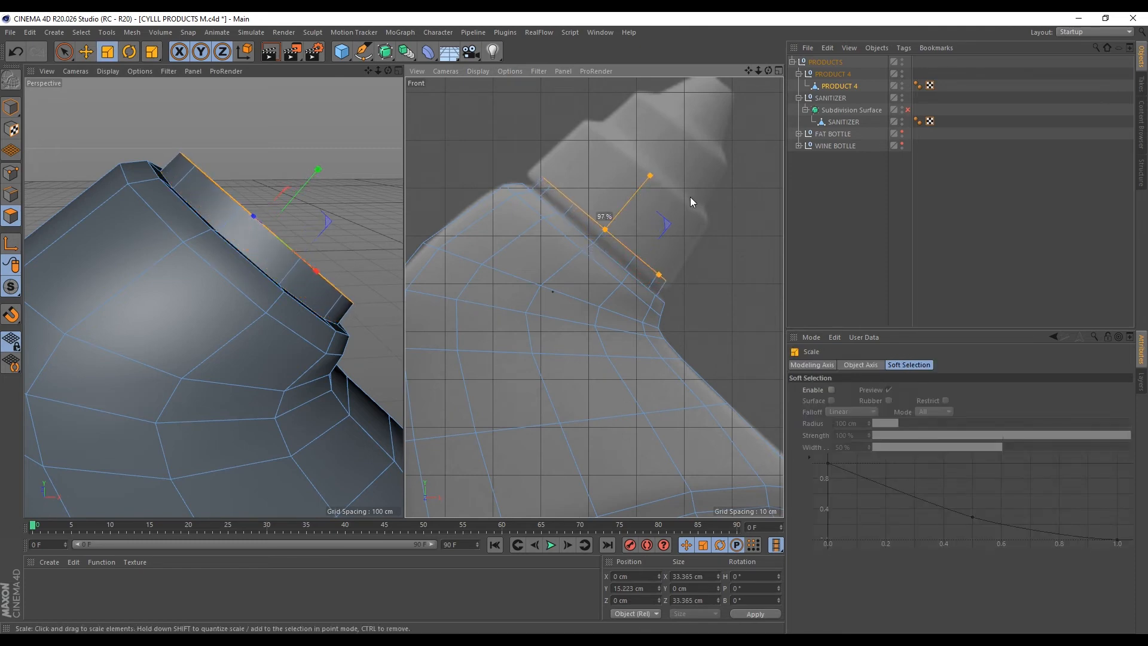
Delete the extruded neck's top cap polygons to open the bottle mouth
left_click_drag(84, 239, 196, 203, "alt")
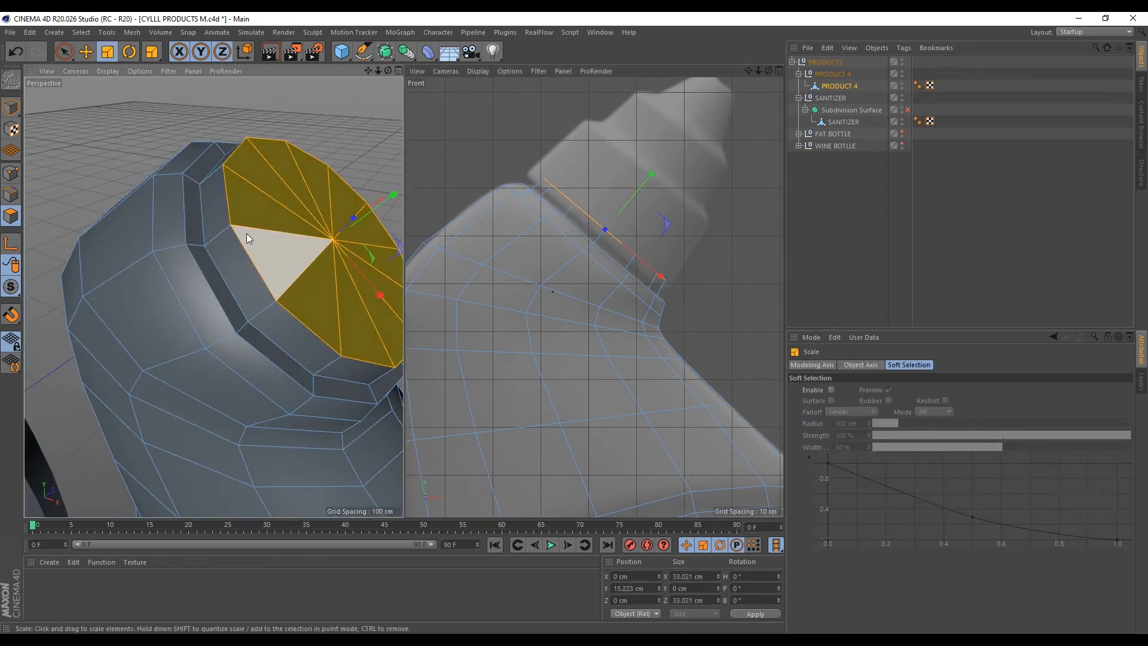
key("Delete")
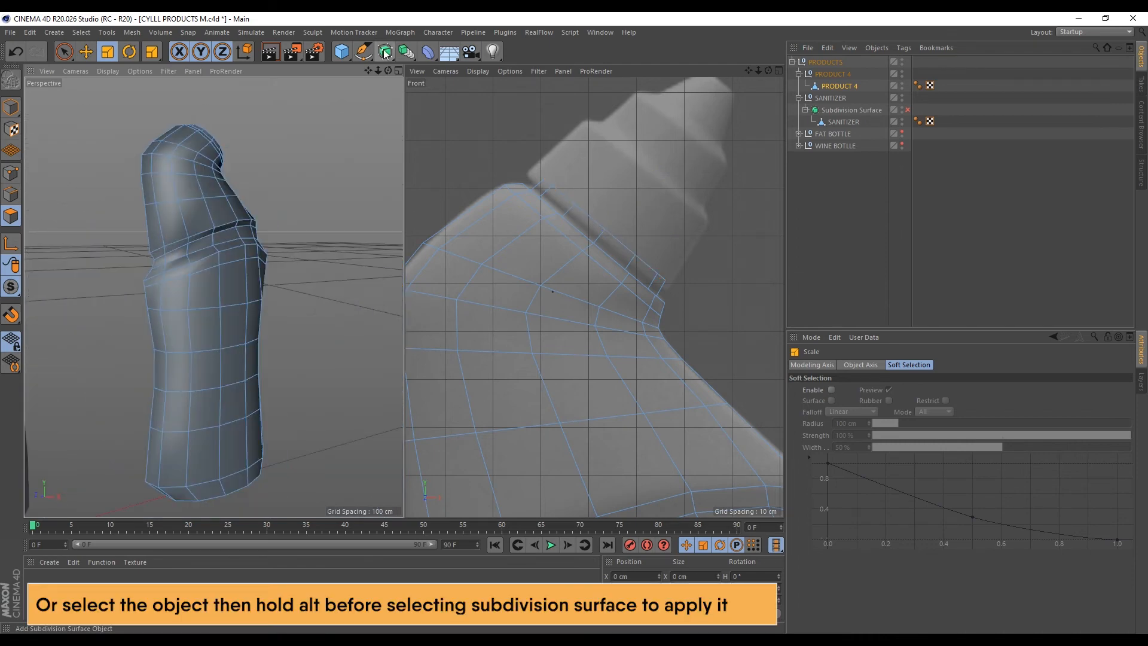
Add a Subdivision Surface inside the PRODUCT 4 group, nest the PRODUCT 4 mesh under it, and inspect the smoothed shoulder groove
left_click(385, 53)
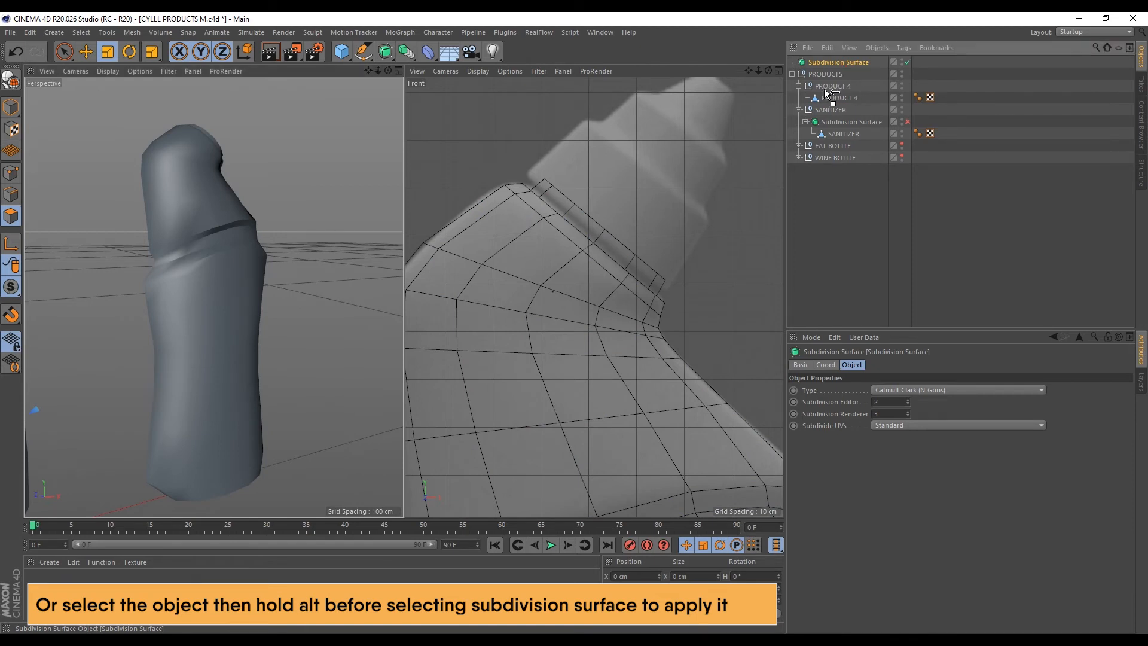
left_click_drag(825, 91, 835, 101)
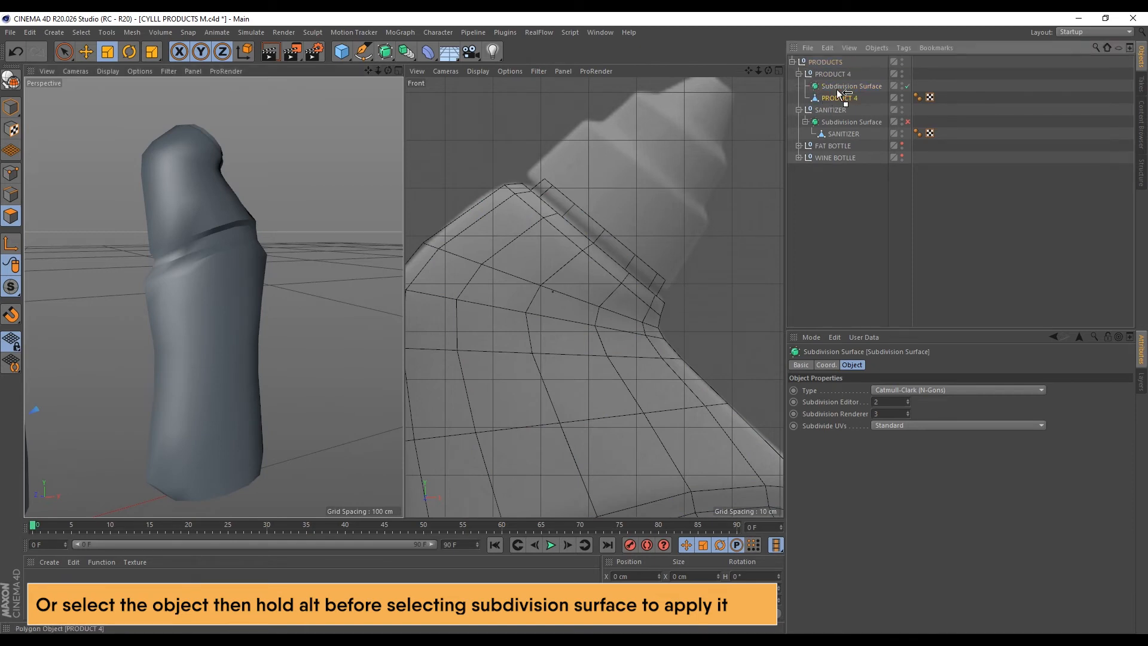
left_click_drag(835, 88, 838, 89)
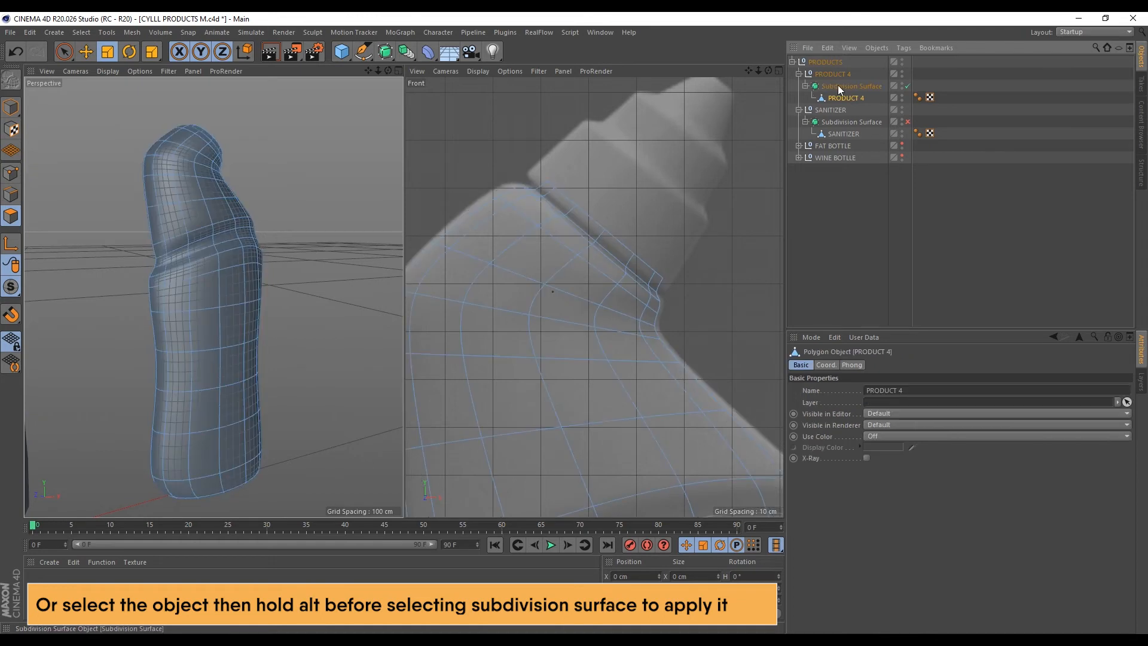
left_click(985, 109)
left_click_drag(222, 285, 150, 260, "alt")
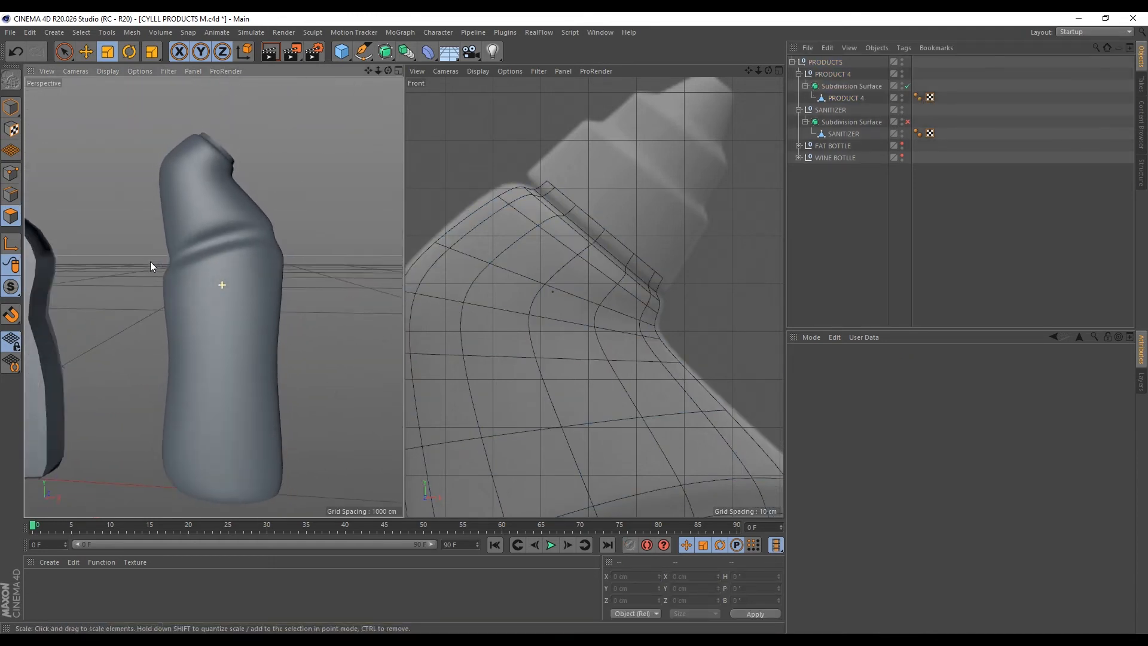
right_click_drag(138, 277, 212, 276, "alt")
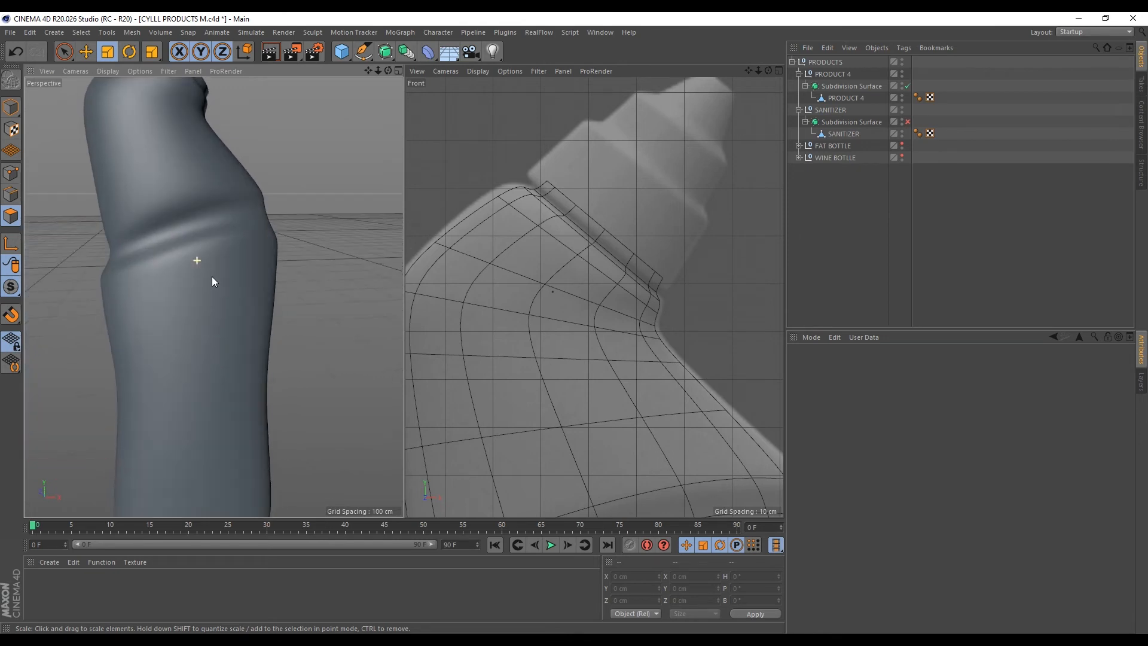
left_click_drag(212, 277, 211, 279, "alt")
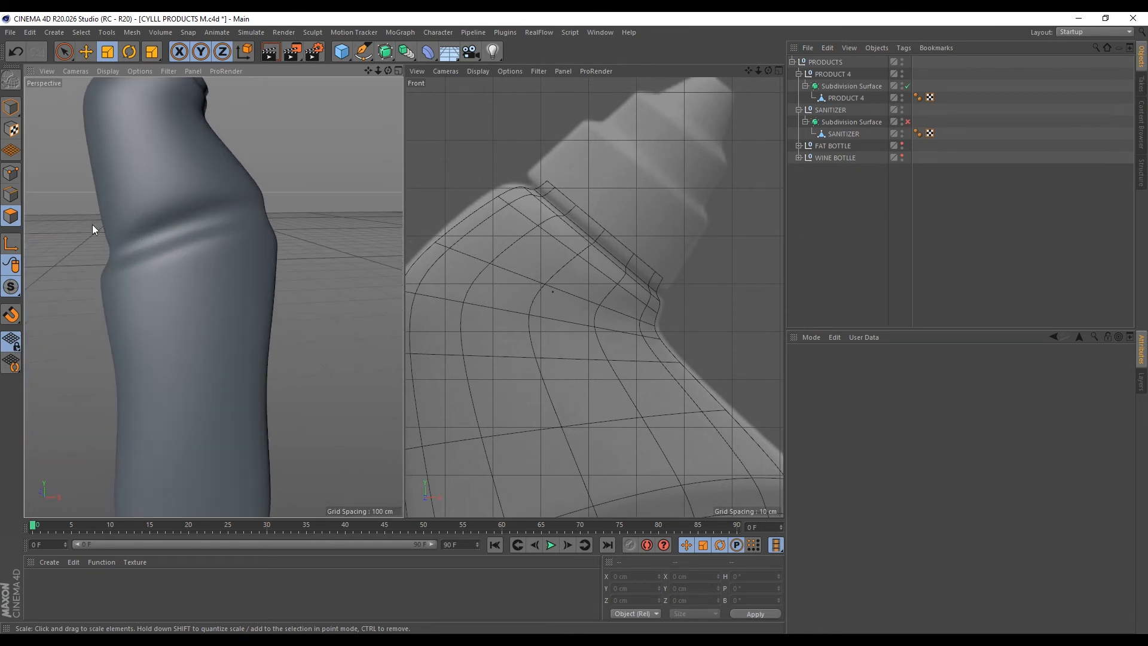
Turn off PRODUCT 4's subdivision smoothing and add supporting loop cuts around the diagonal groove at about 15%, 69% and 40% offset
left_click_drag(184, 201, 160, 191, "alt")
left_click(847, 98)
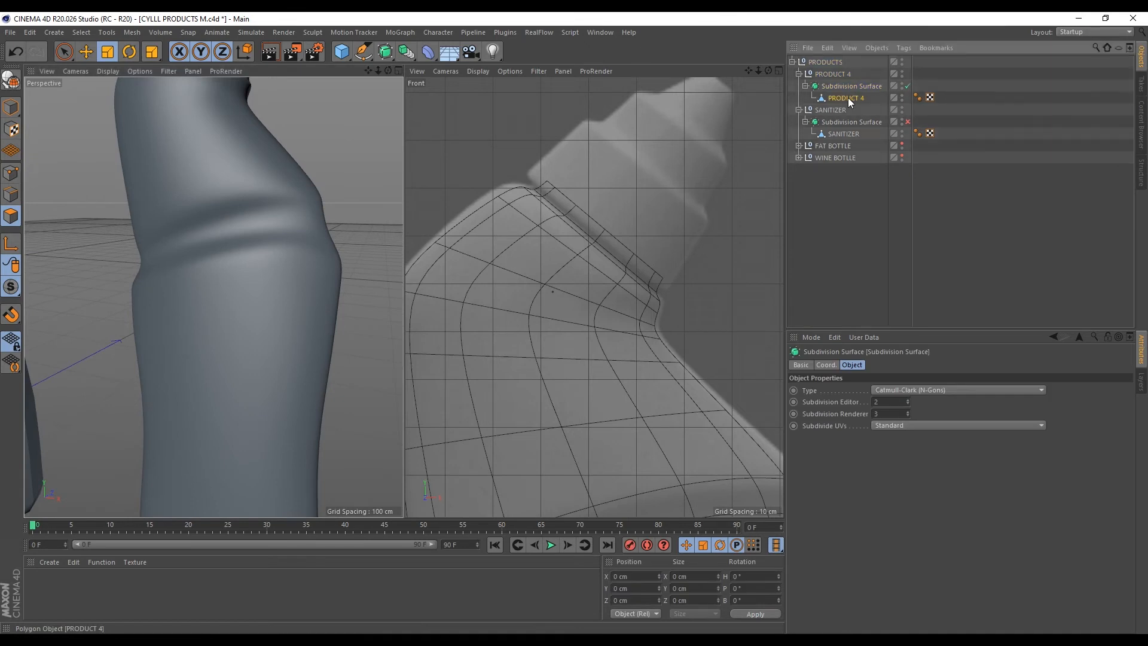
left_click(908, 86)
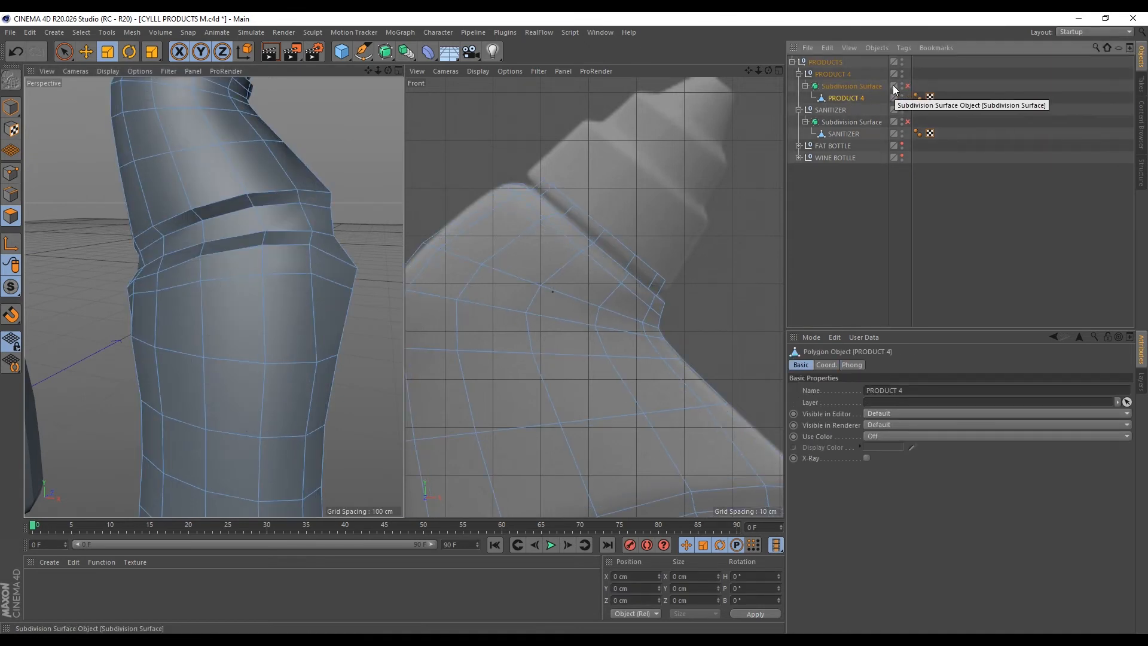
key("m")
key("l")
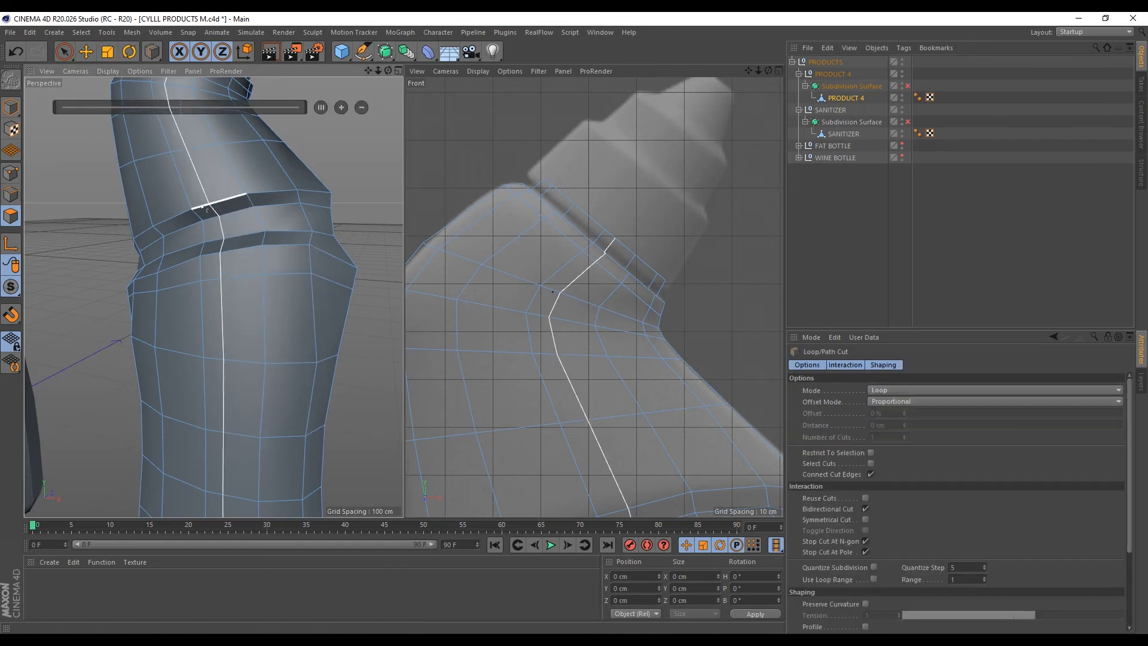
left_click_drag(212, 211, 138, 228, "alt")
scroll(89, 299, "up", 5)
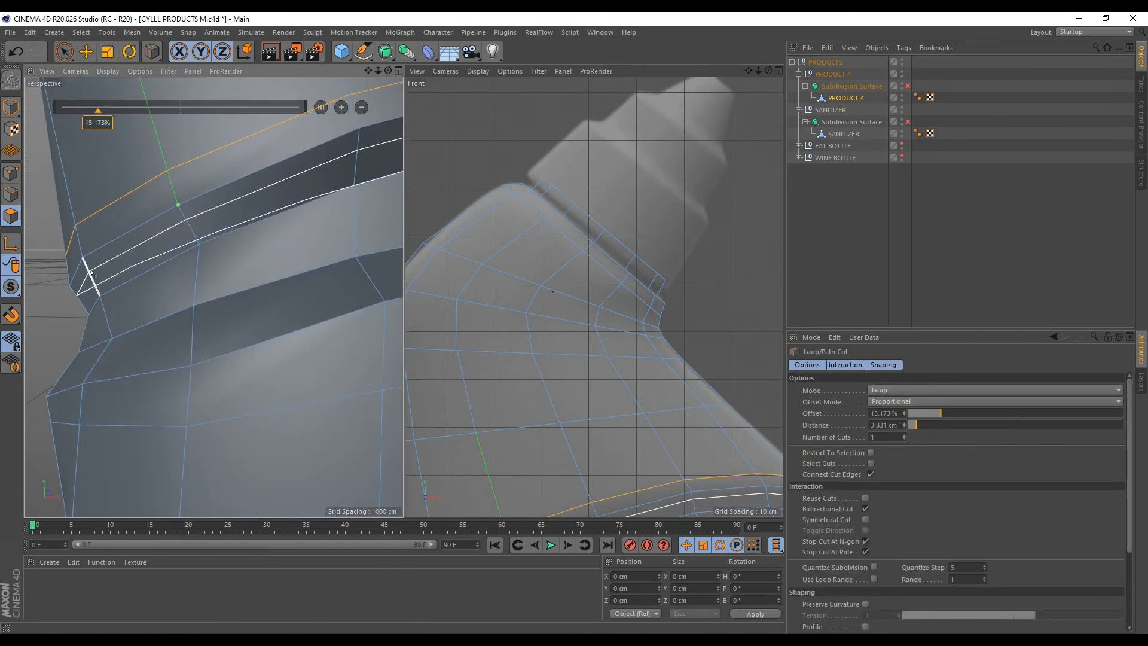
scroll(89, 358, "up", 3)
scroll(96, 377, "up", 1)
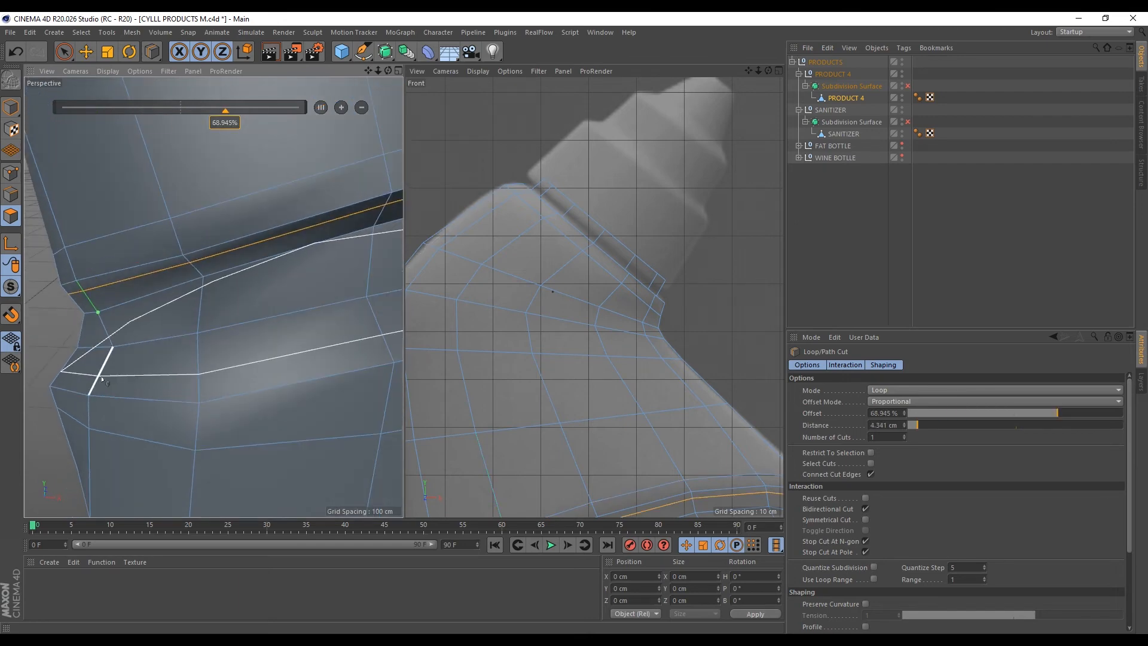
scroll(103, 379, "down", 4)
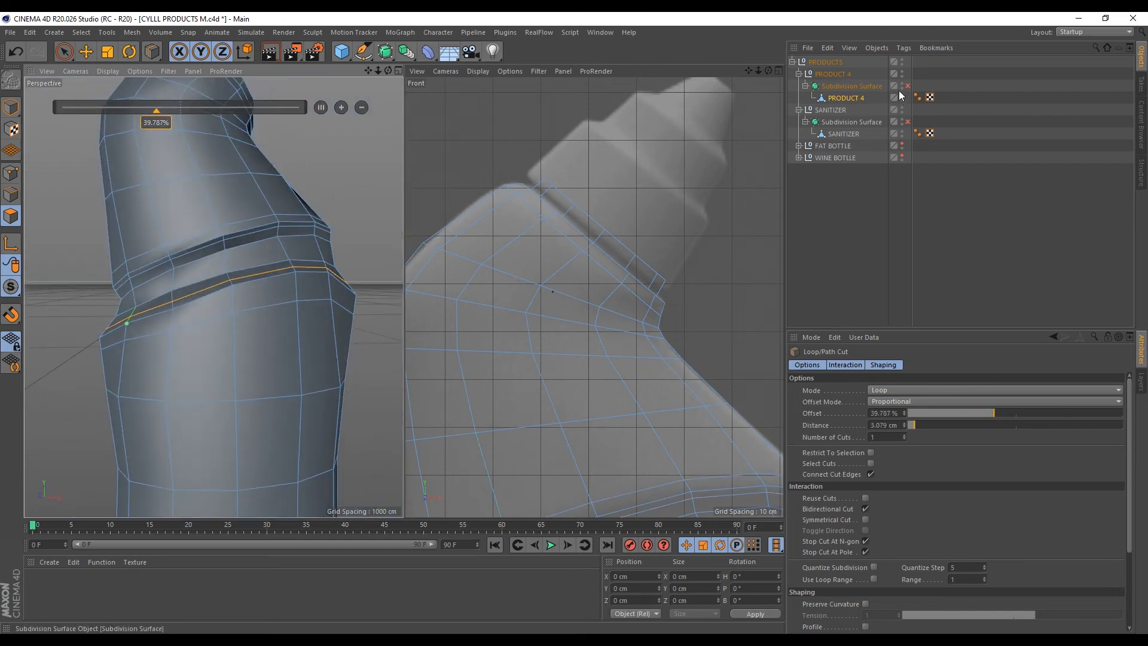
Turn PRODUCT 4's subdivision smoothing back on and inspect the groove on the smoothed bottle
left_click(907, 86)
scroll(186, 261, "down", 5)
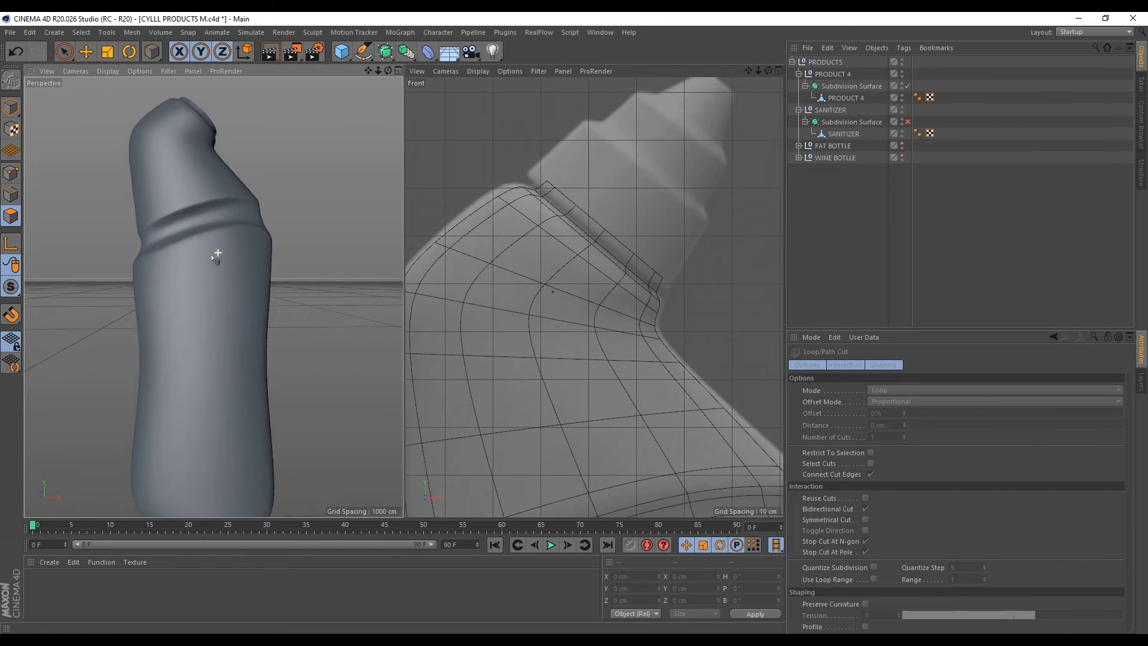
scroll(213, 257, "down", 3)
left_click_drag(205, 255, 187, 167, "alt")
scroll(147, 262, "up", 5)
scroll(187, 167, "down", 4)
Turn off PRODUCT 4's smoothing and select the column of points down the bottle's rear shoulder with Live Selection in point mode
left_click(846, 98)
key("q")
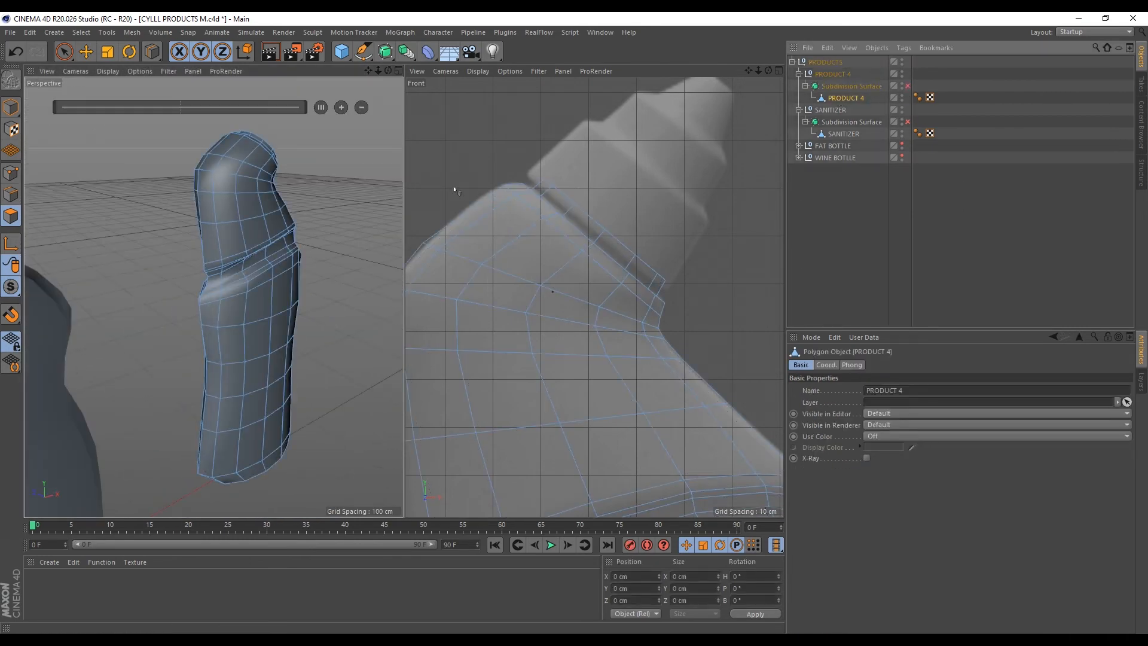
left_click_drag(253, 146, 248, 190, "alt")
scroll(590, 196, "down", 5)
left_click(11, 174)
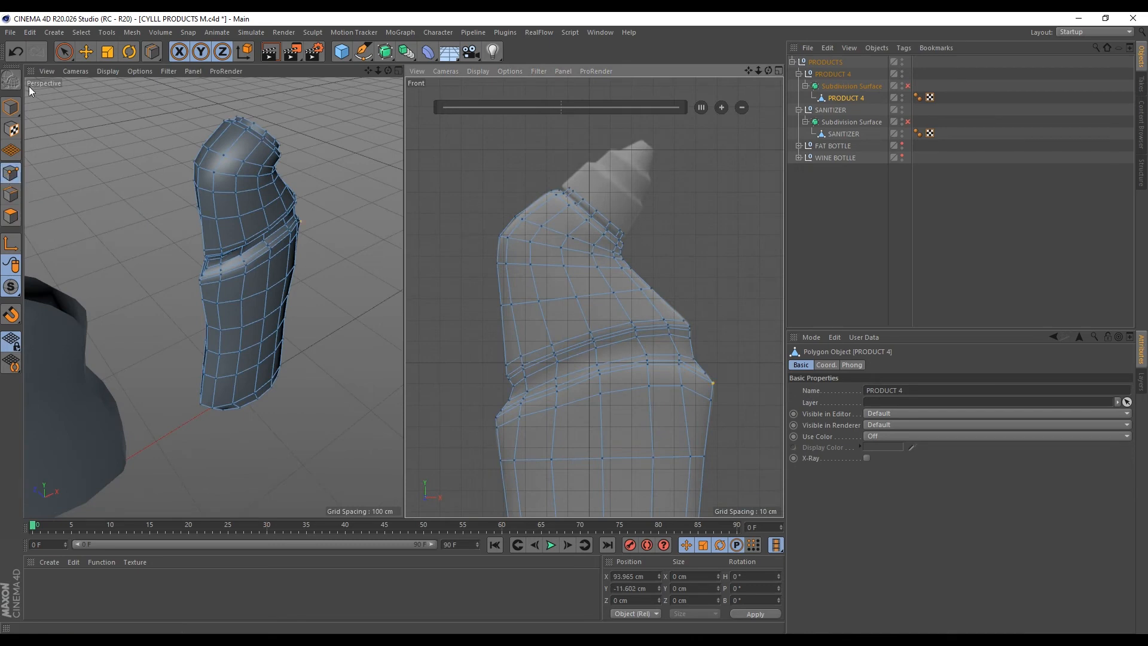
key("9")
scroll(524, 236, "up", 6)
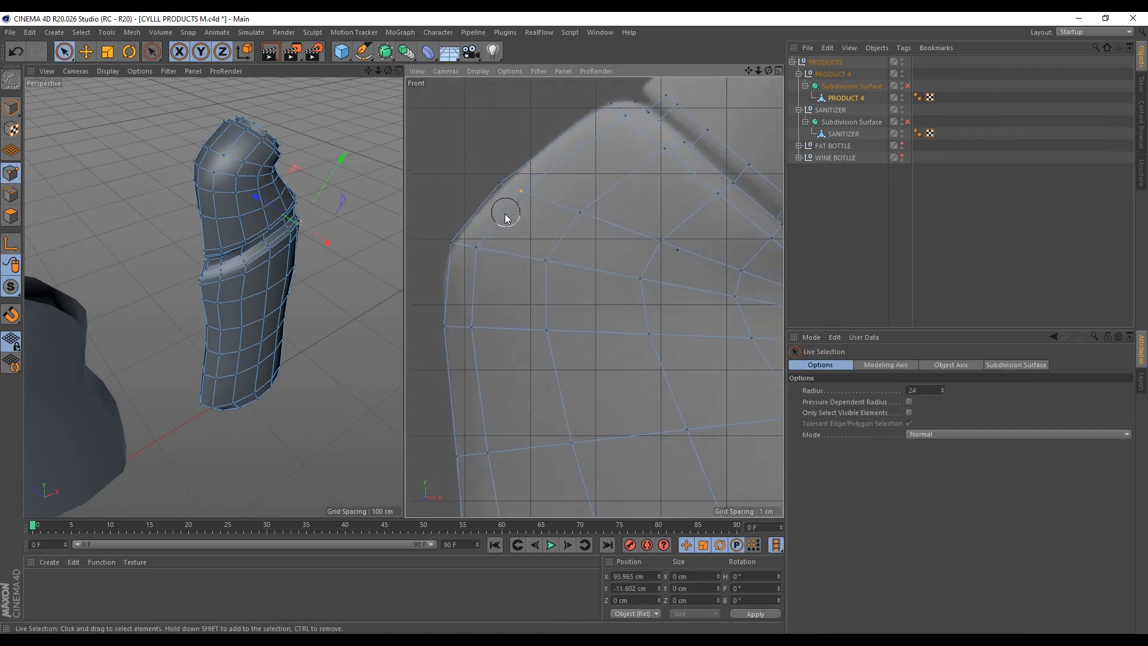
left_click_drag(488, 422, 498, 477)
left_click_drag(192, 189, 228, 188, "alt")
scroll(541, 246, "down", 5)
middle_click_drag(520, 394, 528, 323, "alt")
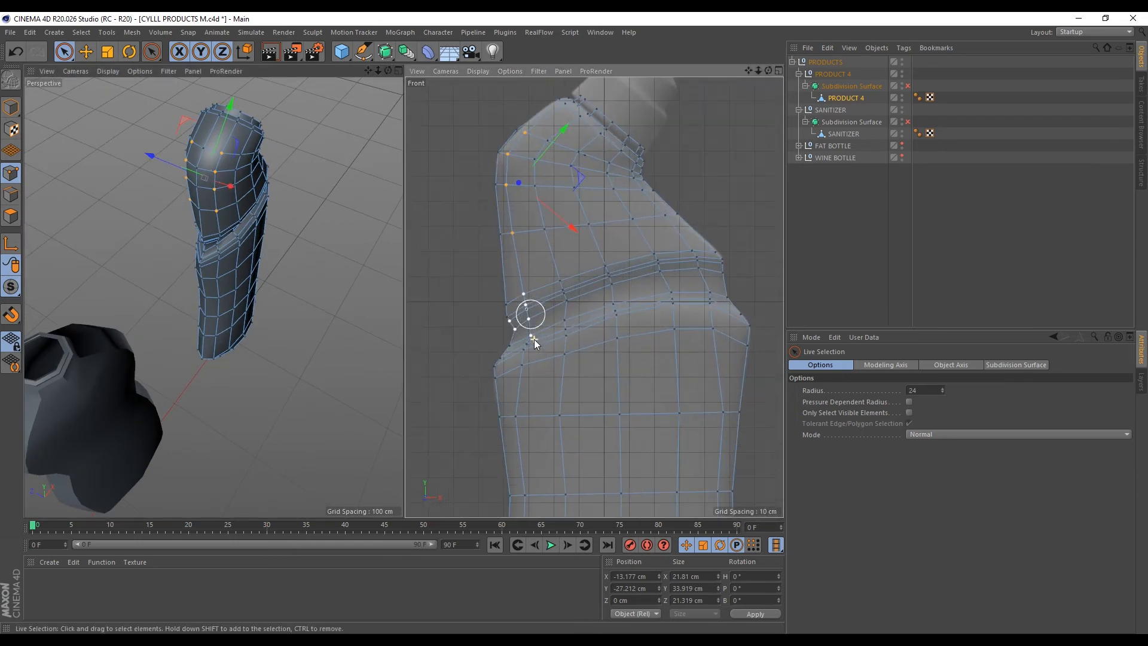
Add the points crossing the diagonal groove in the same side column to the selection
scroll(528, 322, "up", 3)
scroll(514, 405, "down", 5)
middle_click_drag(514, 406, 522, 290, "alt")
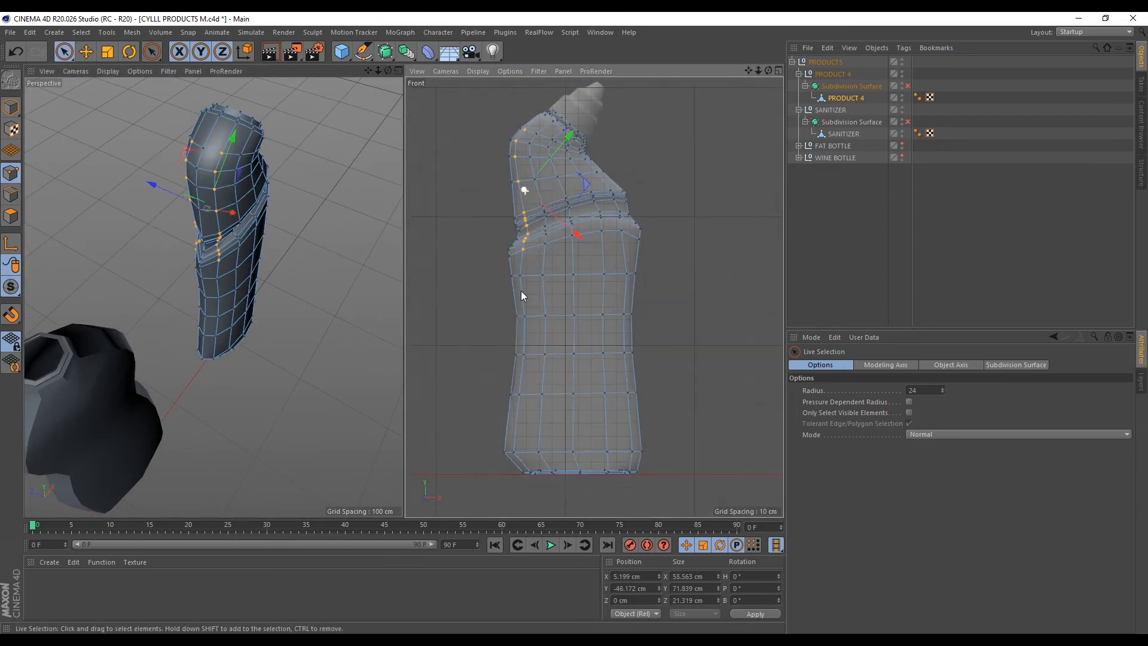
scroll(522, 291, "up", 4)
left_click_drag(527, 251, 528, 254, "shift")
Extend the side column selection down the lower body and around the bottle's base corner
scroll(539, 396, "down", 7)
middle_click_drag(539, 401, 548, 277, "alt")
scroll(548, 277, "up", 6)
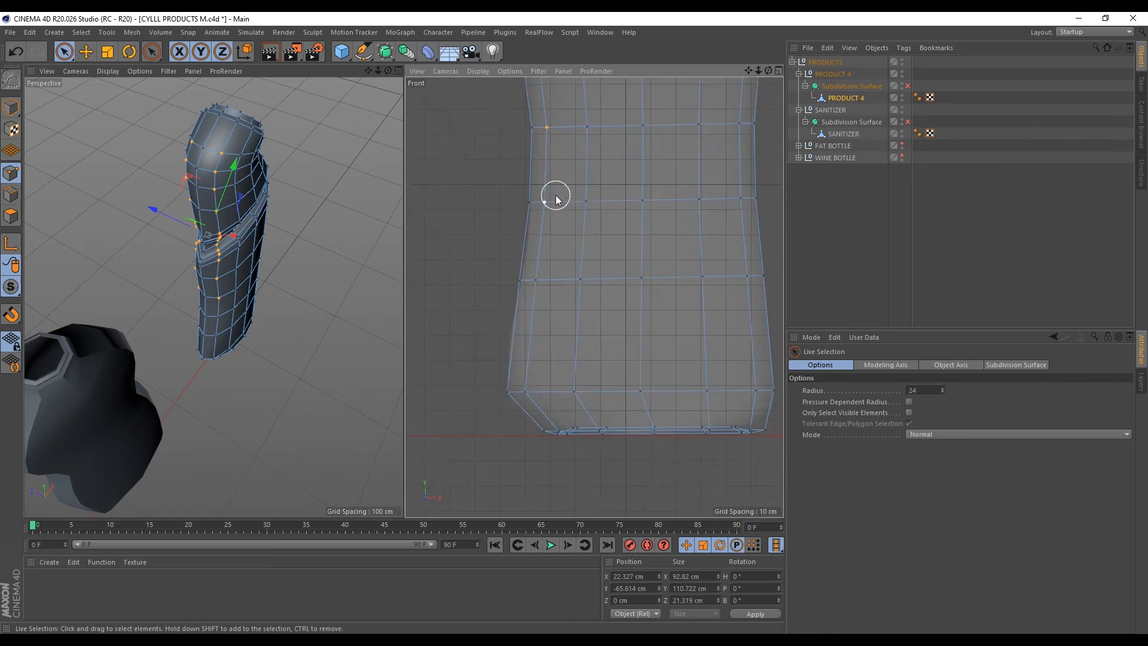
left_click(528, 385, "shift")
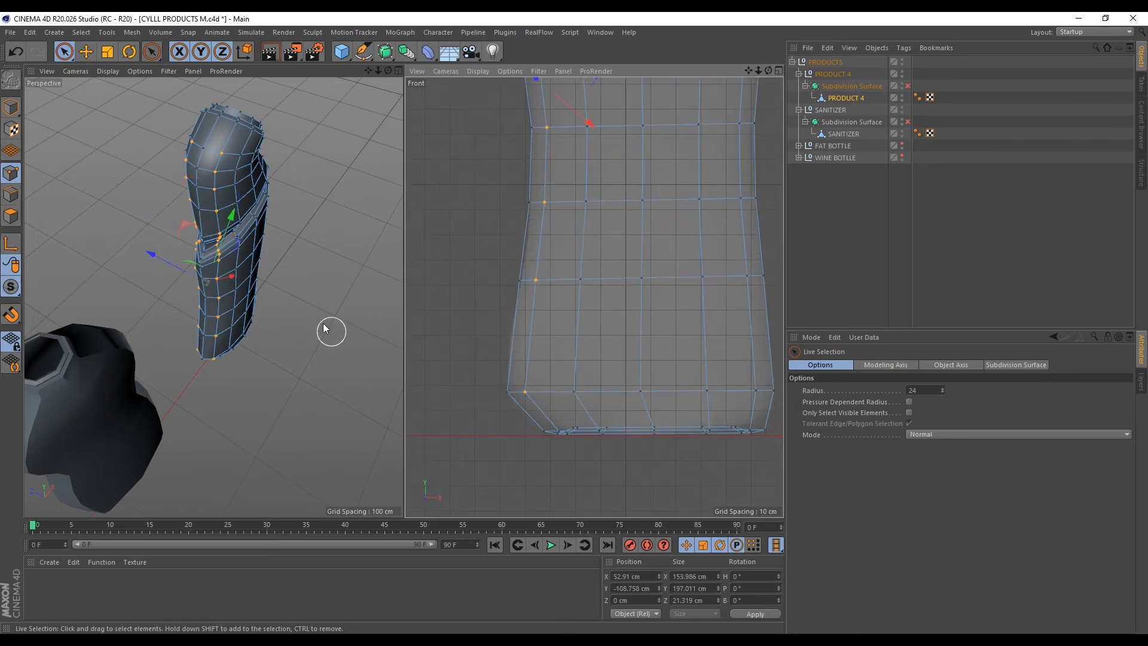
left_click_drag(234, 267, 179, 148, "alt")
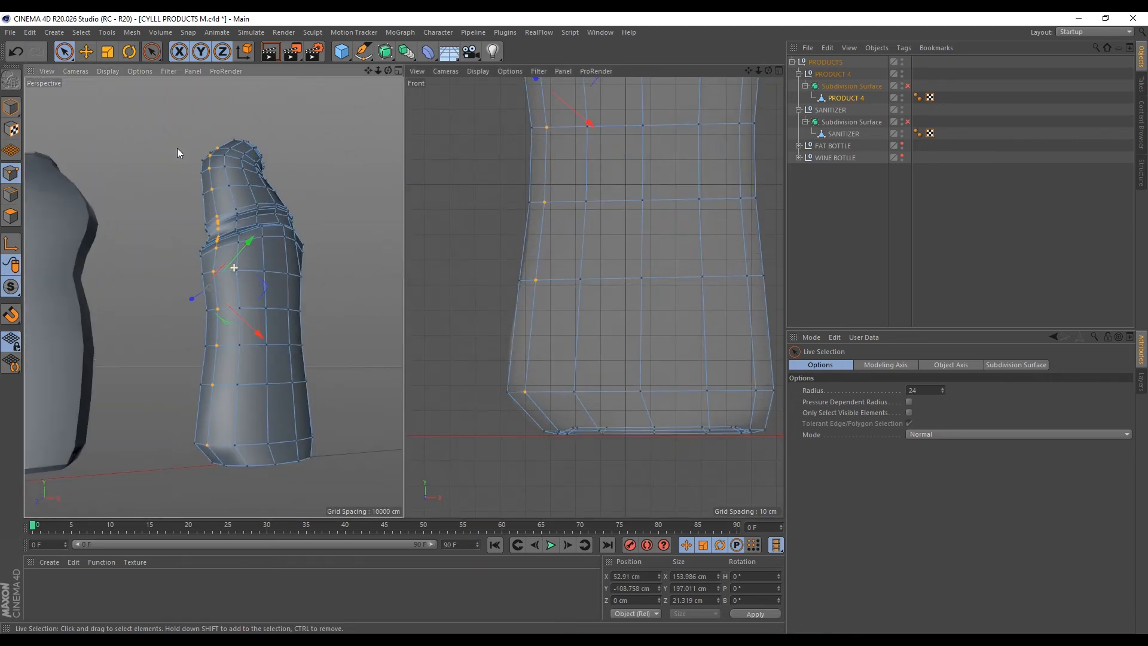
scroll(593, 452, "up", 5)
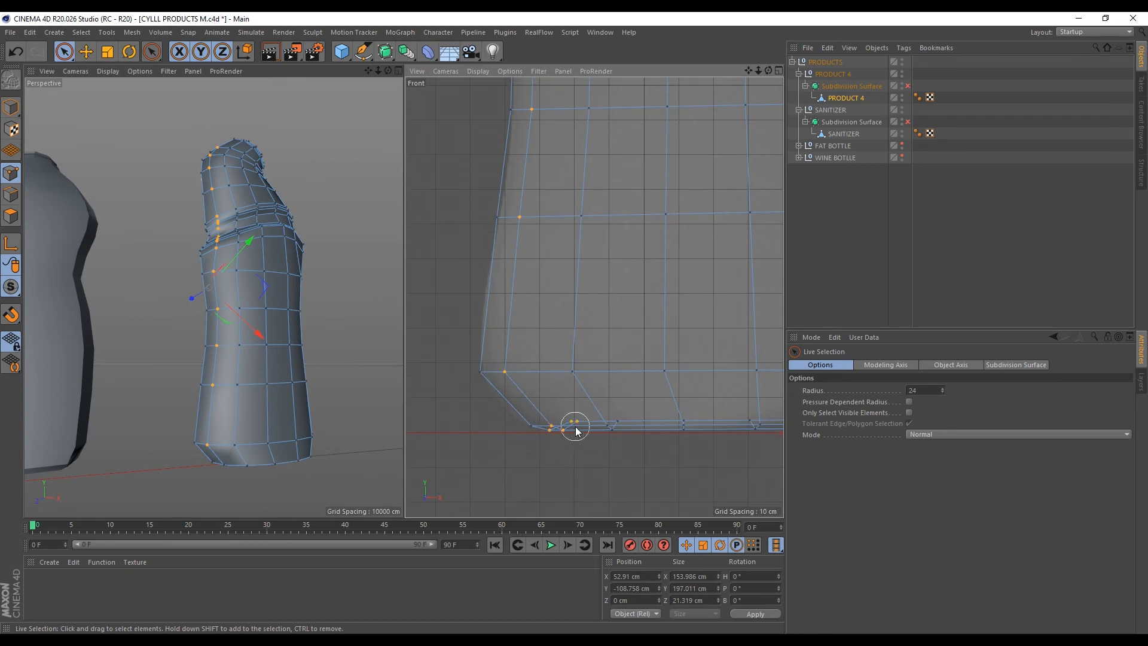
left_click_drag(273, 371, 309, 393, "alt")
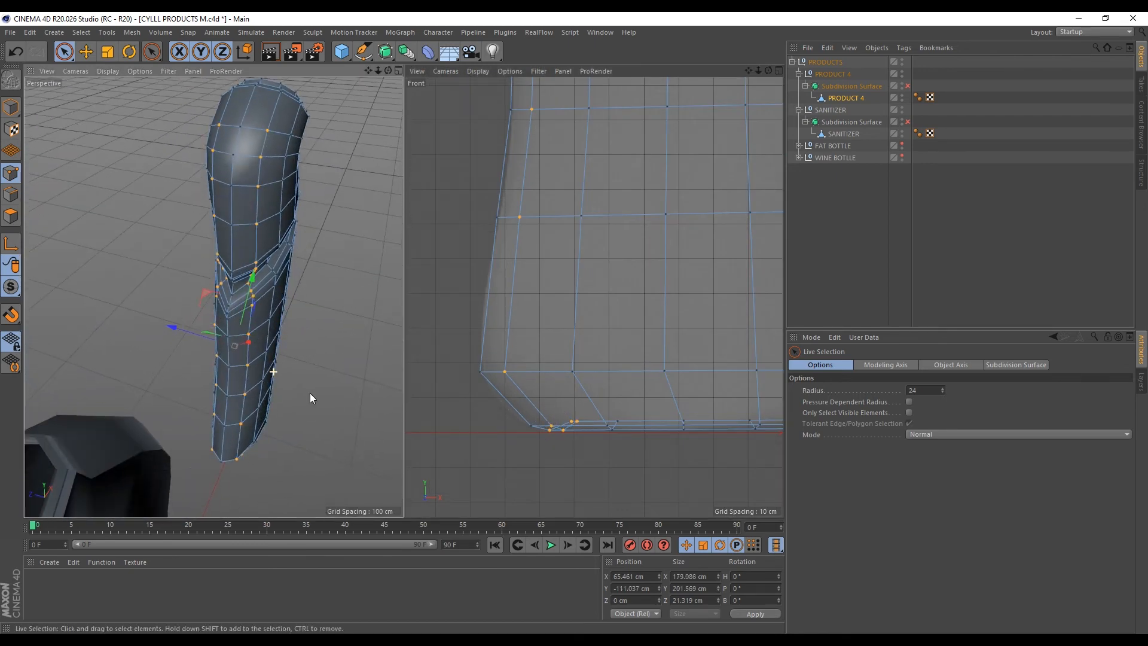
Scale the selected side points along Z to a size of about 25.9 cm
left_click(107, 51)
scroll(193, 339, "up", 3)
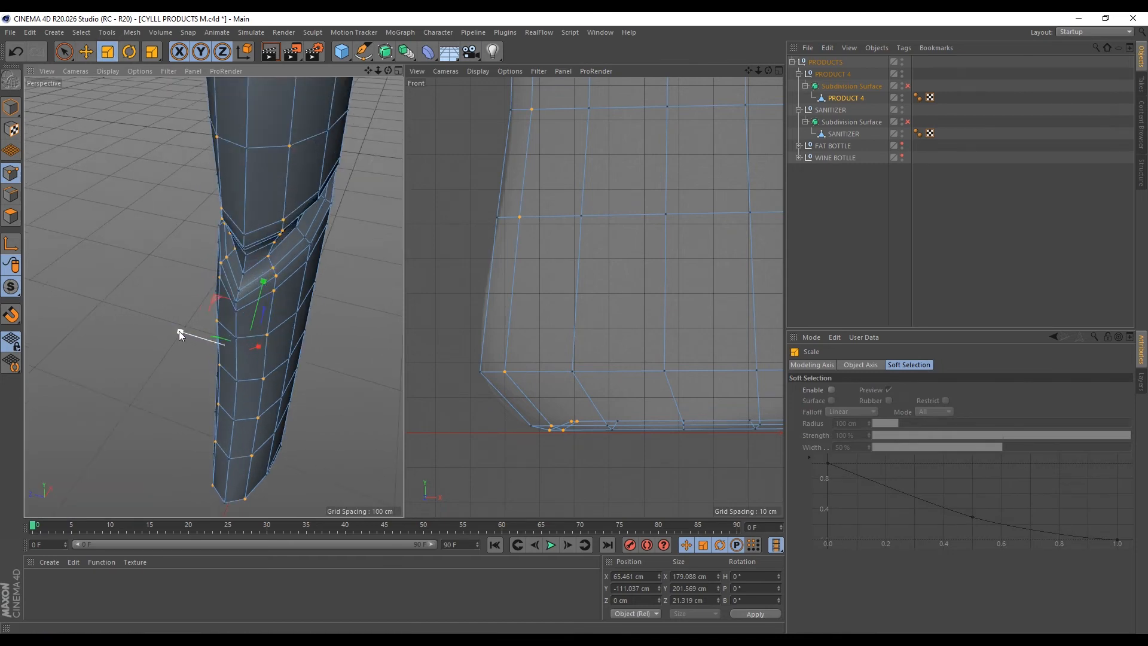
left_click_drag(178, 331, 167, 336)
left_click_drag(267, 350, 171, 303, "alt")
scroll(249, 321, "down", 4)
left_click_drag(260, 314, 223, 322, "alt")
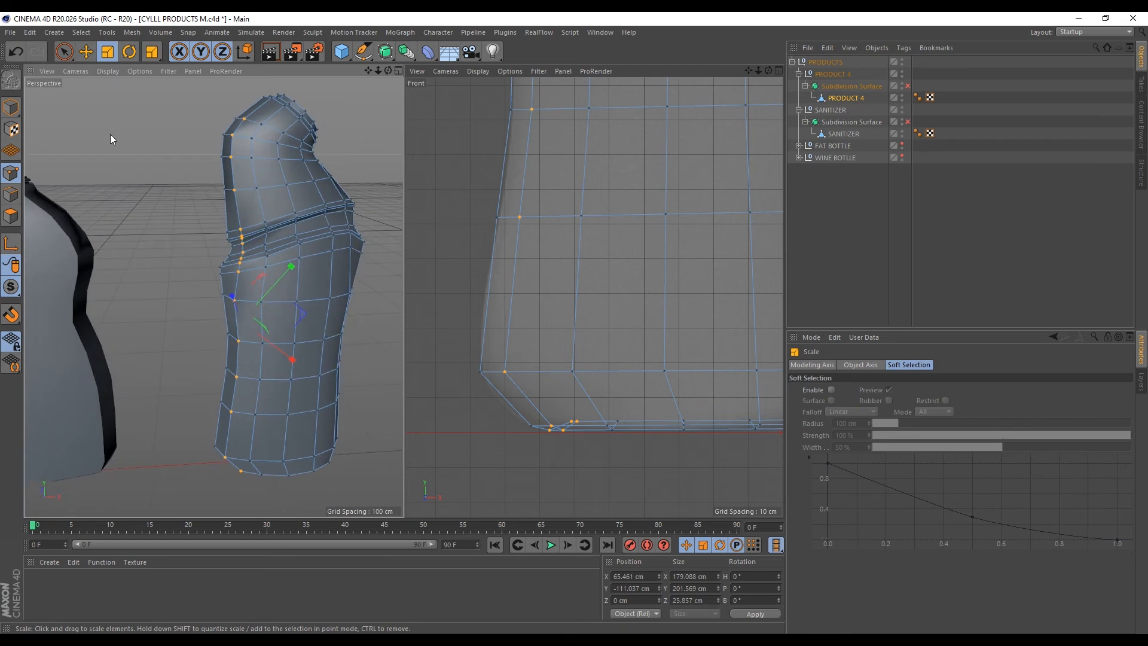
Move the selected side points slightly outward along the world X axis, to about X 61 cm
left_click(86, 52)
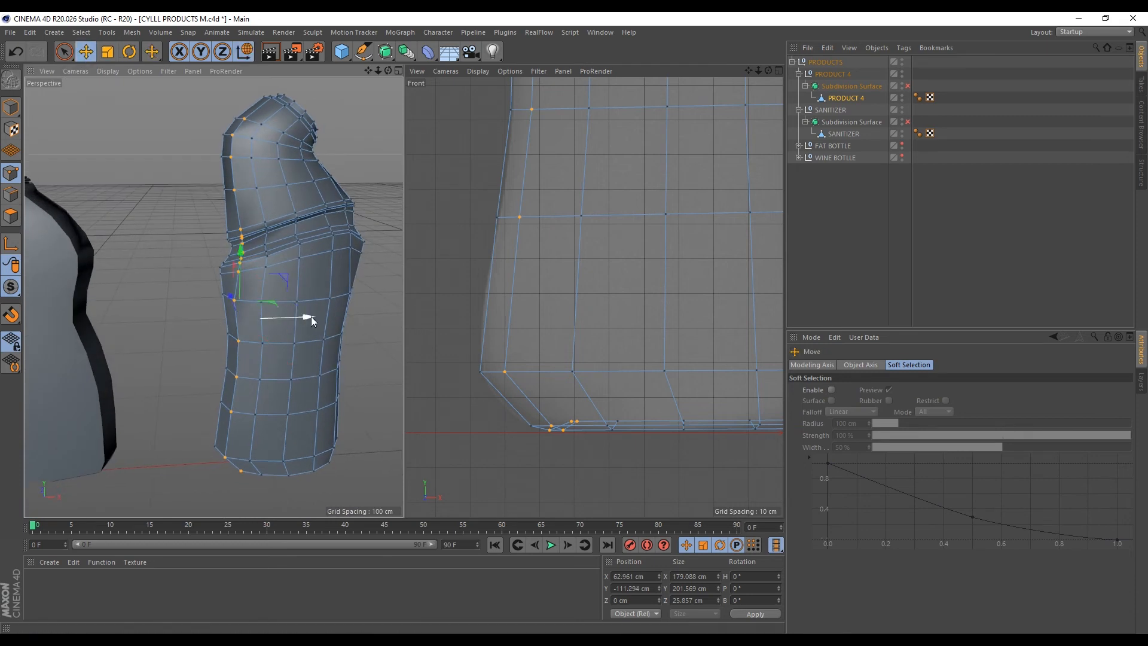
left_click_drag(311, 317, 308, 318)
left_click_drag(307, 318, 276, 302, "alt")
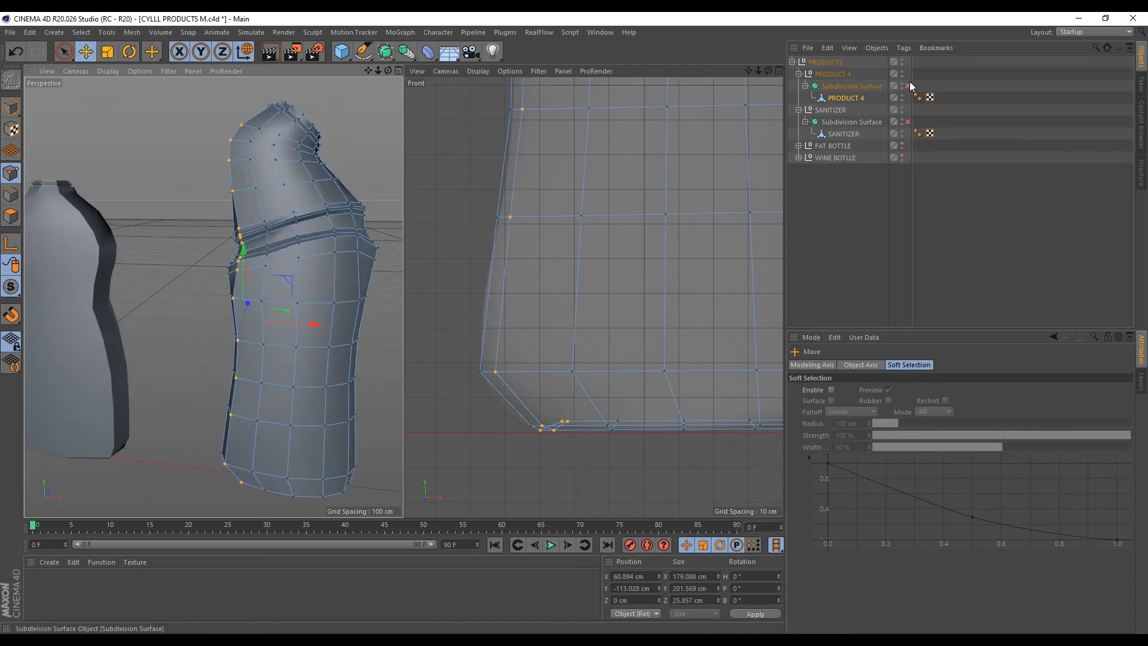
Turn PRODUCT 4's smoothing on and examine the reshaped side of the bottle from several angles
key("q")
left_click(1053, 204)
scroll(218, 374, "down", 3)
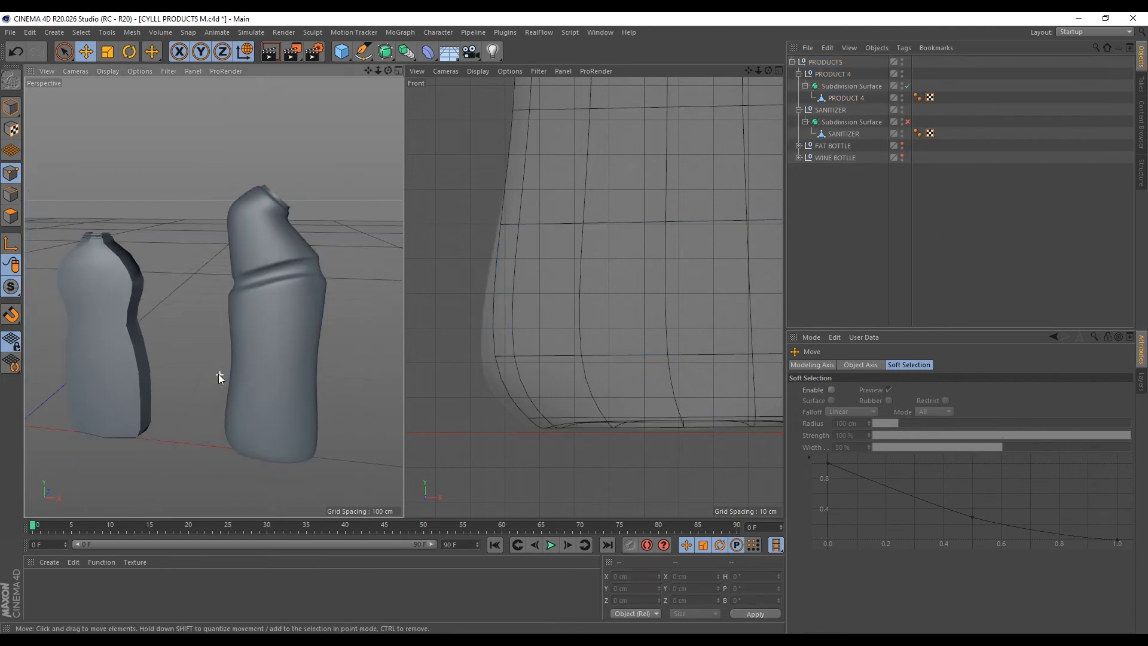
left_click_drag(268, 290, 354, 281, "alt")
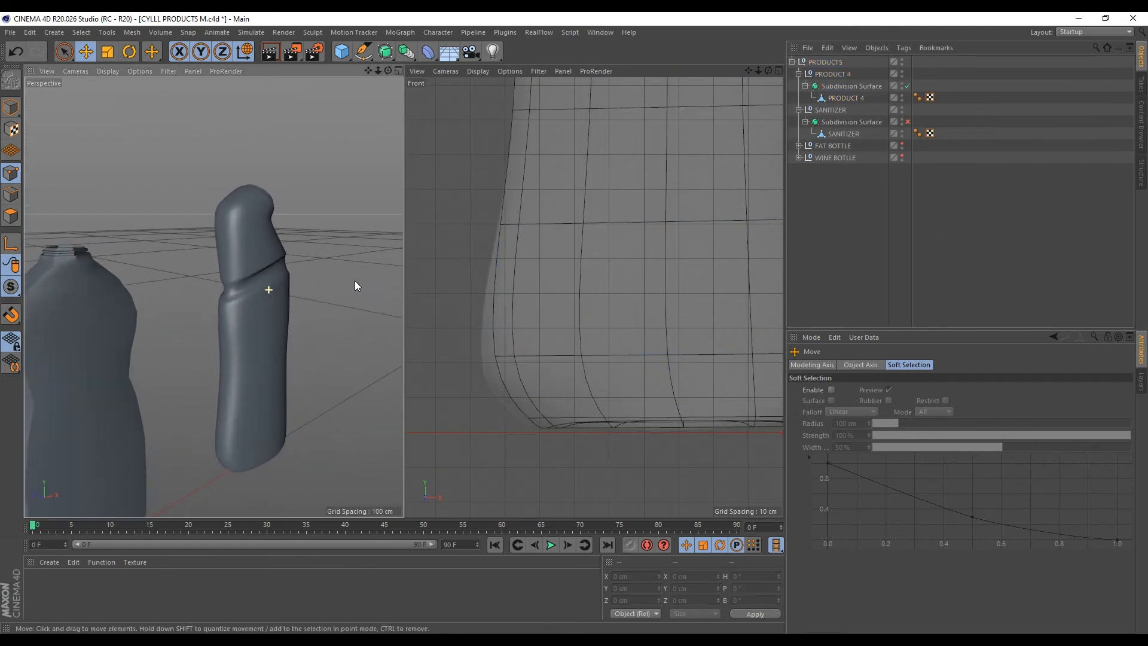
scroll(236, 382, "up", 6)
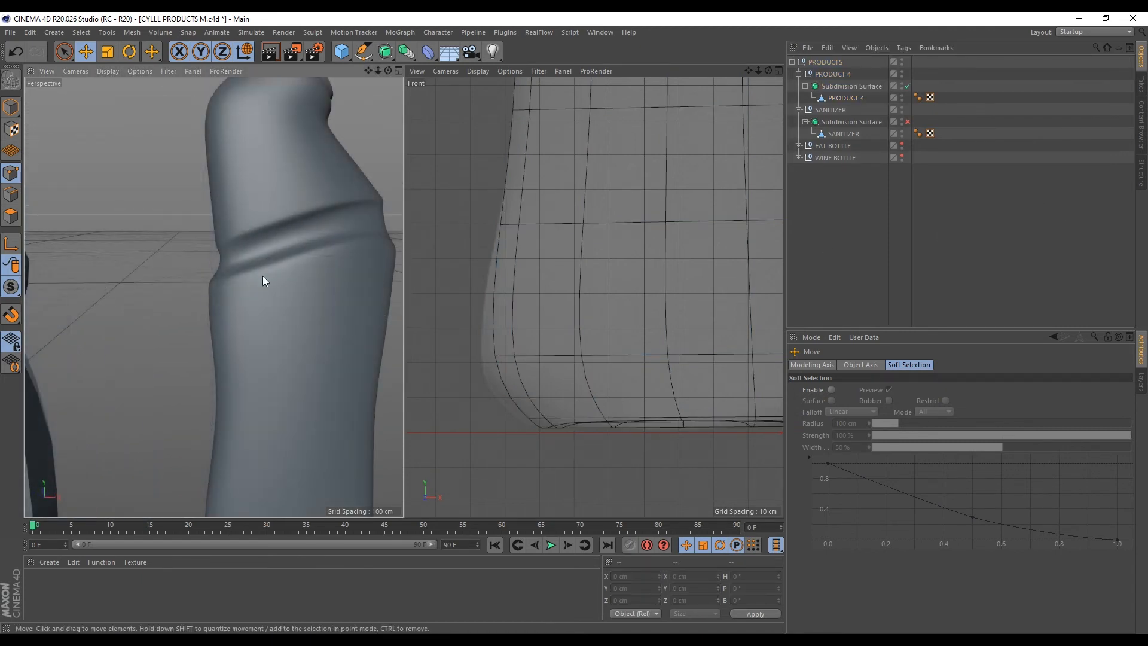
scroll(234, 272, "down", 4)
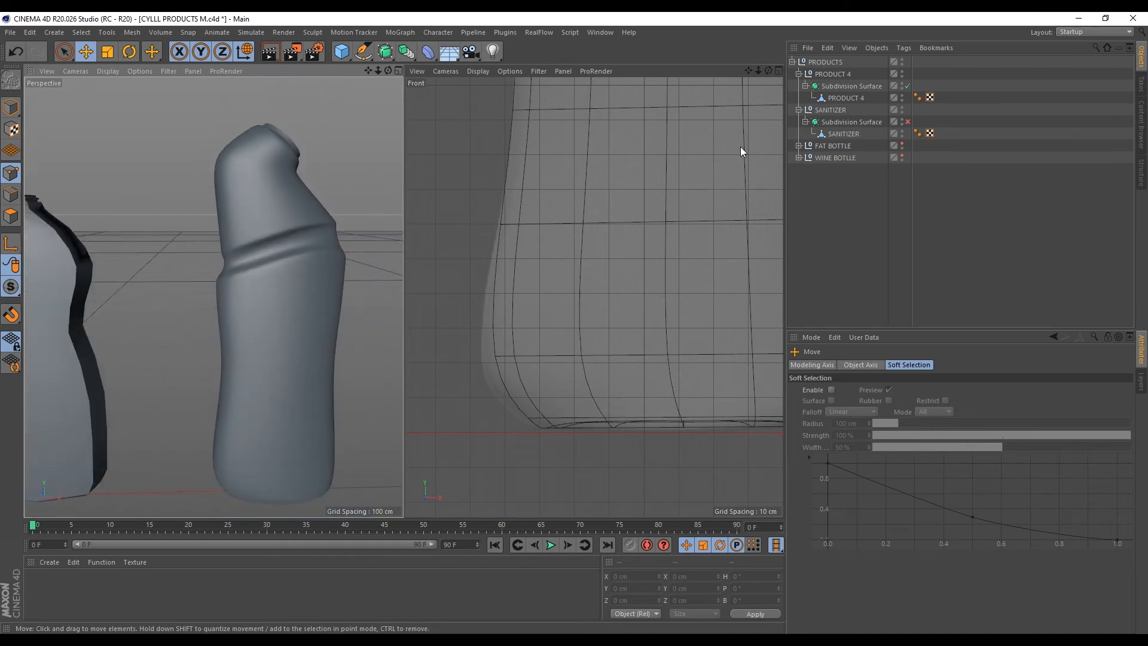
Move PRODUCT 4's selected side points inward to about X 66 cm and check the smoothed shape
left_click(847, 99)
left_click_drag(305, 338, 227, 307)
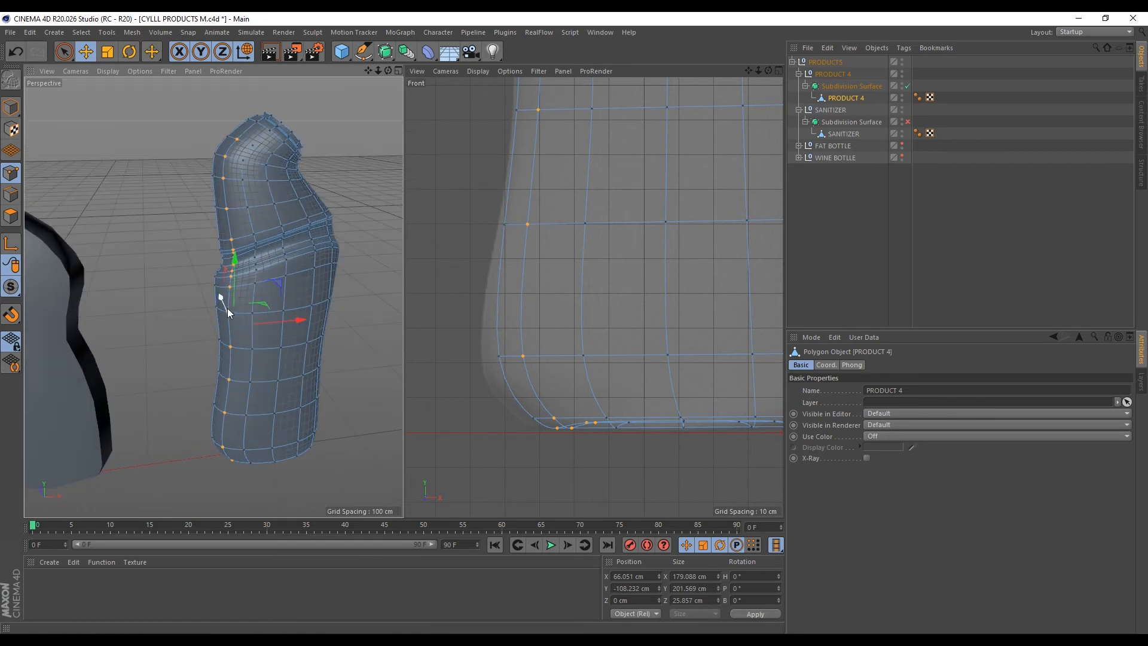
left_click(990, 239)
left_click_drag(293, 388, 282, 348, "alt")
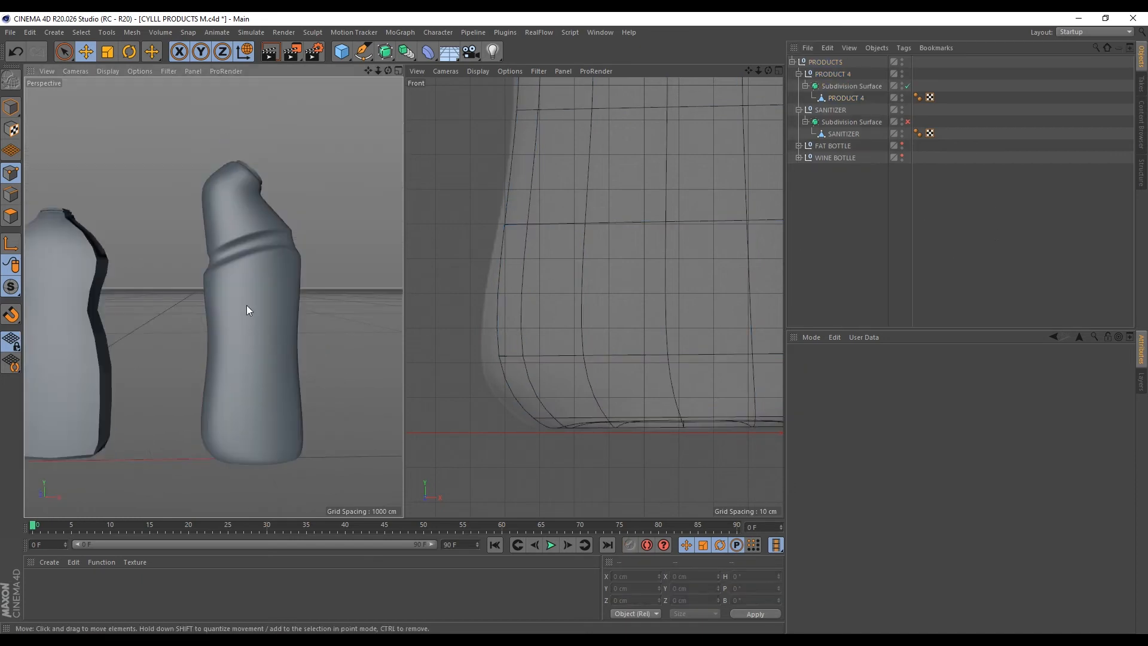
scroll(299, 324, "down", 3)
right_click_drag(183, 508, 204, 470, "alt")
left_click(256, 410)
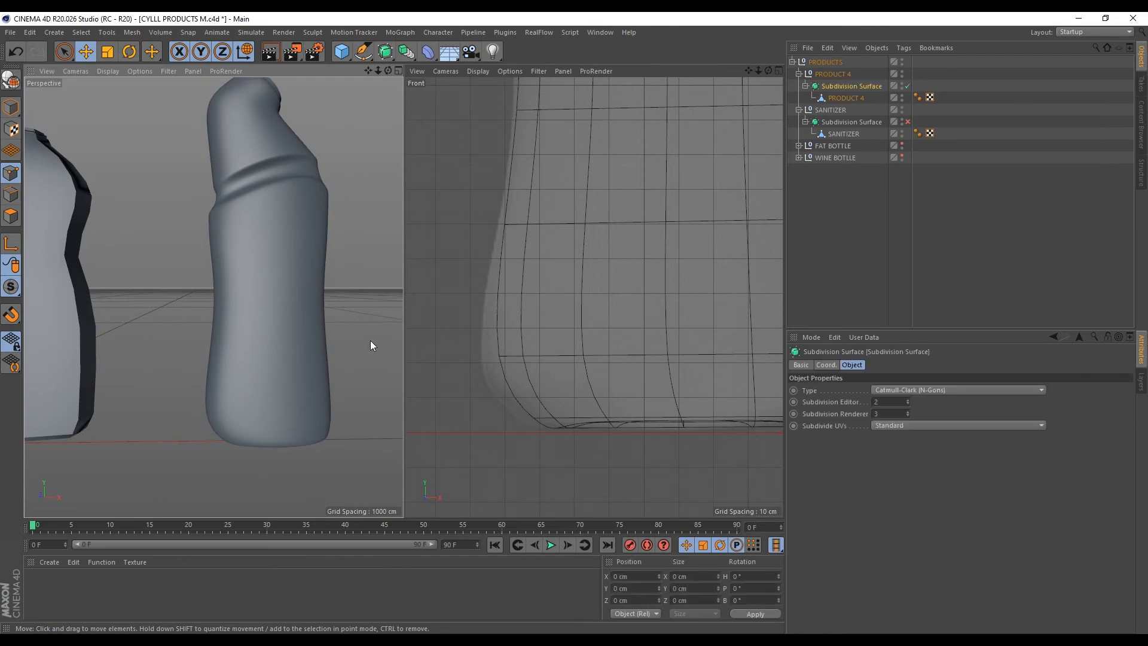
Turn off PRODUCT 4's smoothing and add loop cuts above the base edge at about 13% and across the base bevel at about 73%
left_click(845, 99)
left_click(907, 87)
scroll(617, 333, "down", 3)
key("k")
key("l")
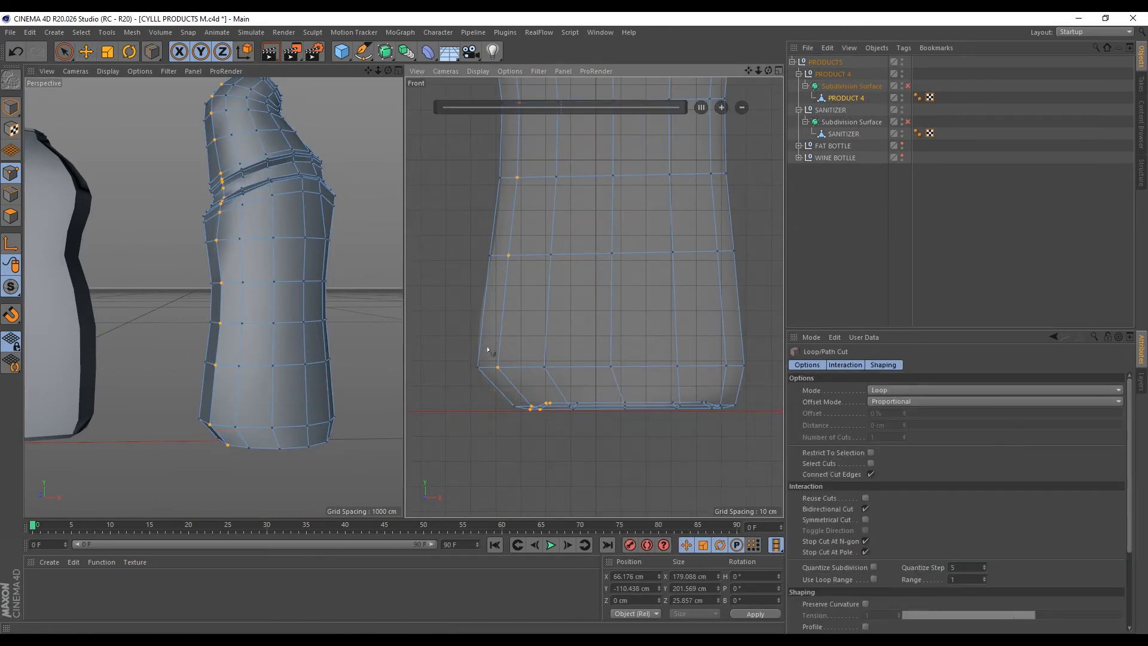
key("ctrl+z")
key("ctrl+z")
scroll(498, 410, "up", 6)
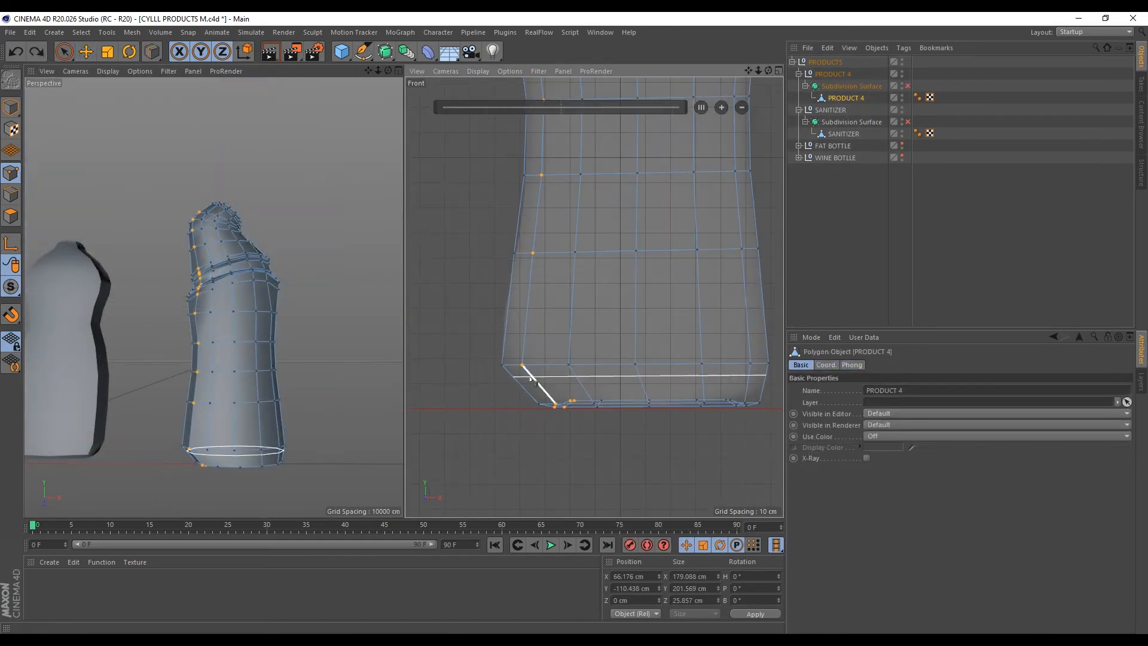
left_click(523, 348)
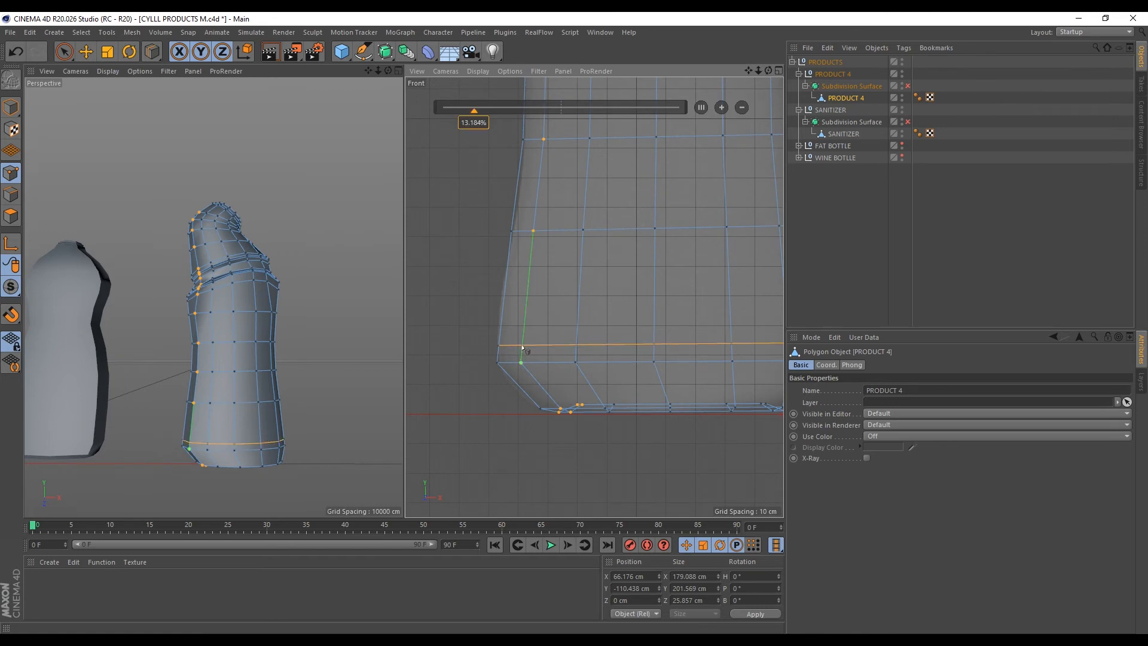
left_click(550, 398)
Turn on smoothing for PRODUCT 4 and SANITIZER, and show the fat bottle and wine bottle beside them for review
left_click(907, 87)
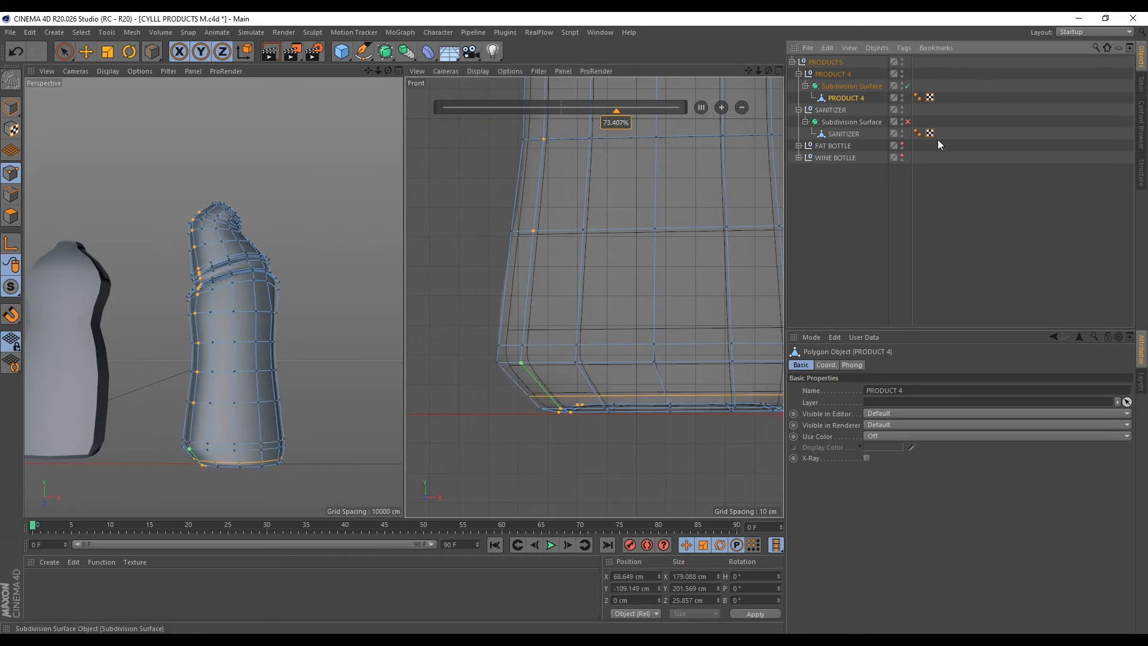
left_click(946, 203)
scroll(143, 480, "down", 3)
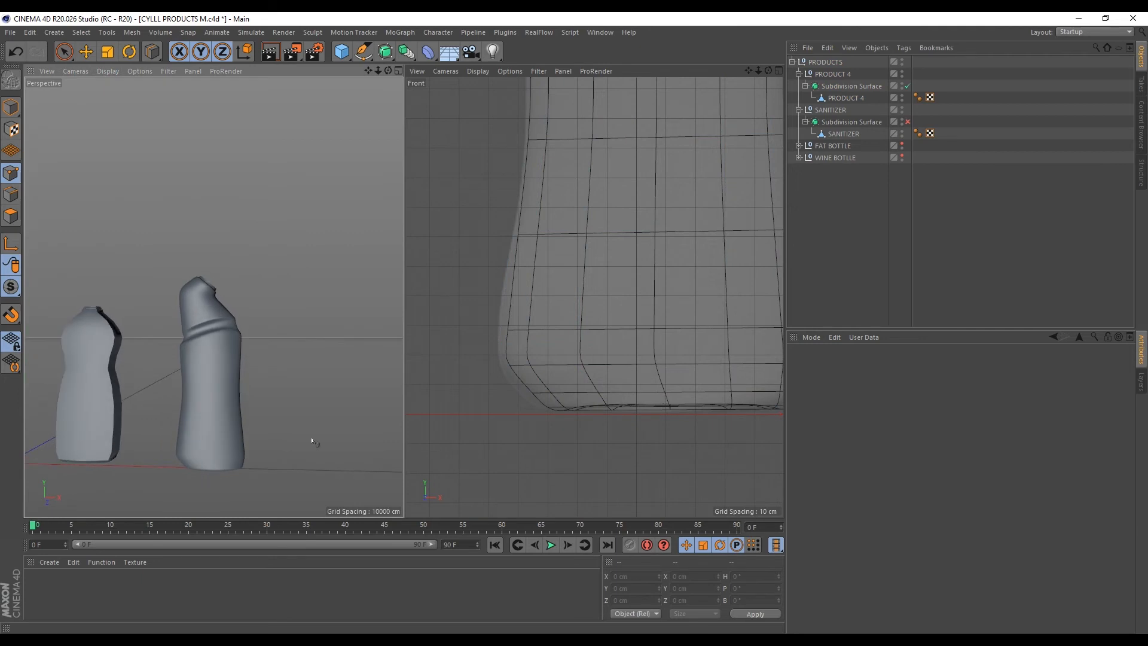
scroll(591, 299, "down", 10)
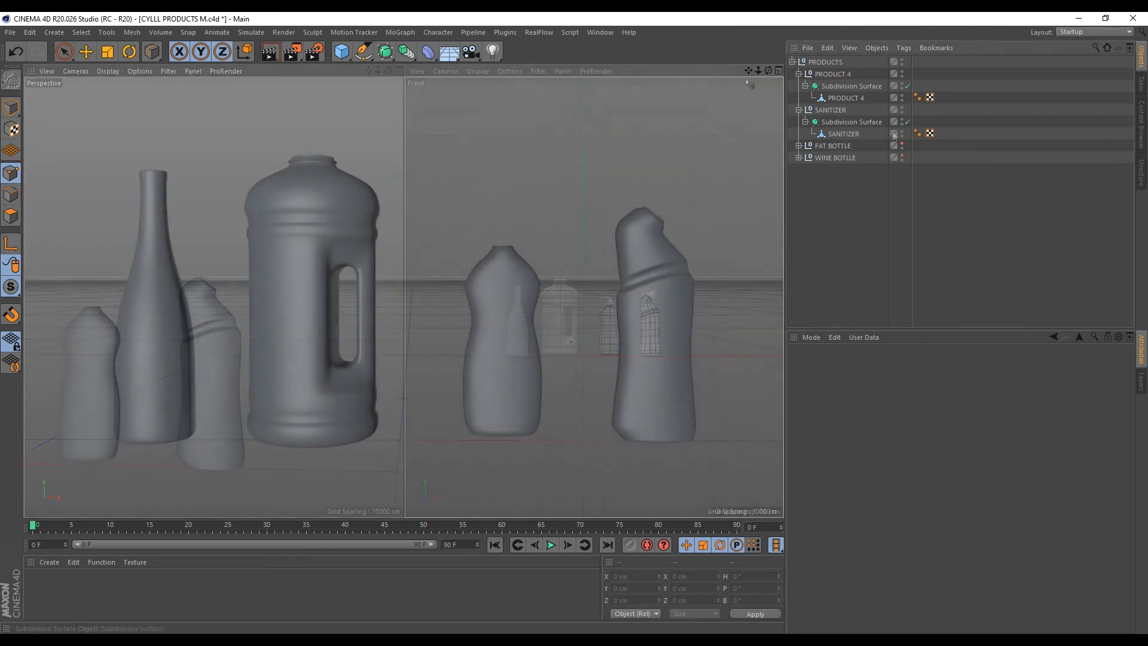
left_click(85, 52)
left_click_drag(307, 353, 311, 318, "alt")
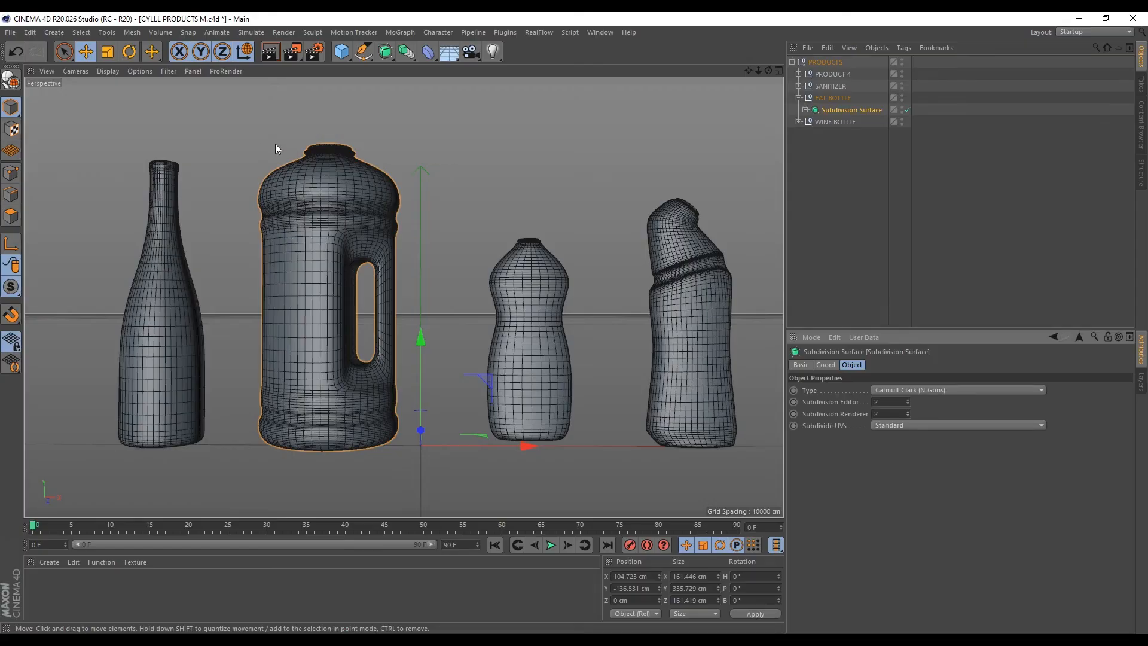
Add a cylinder and move it up over the fat bottle's neck using the front view reference
left_click(842, 207)
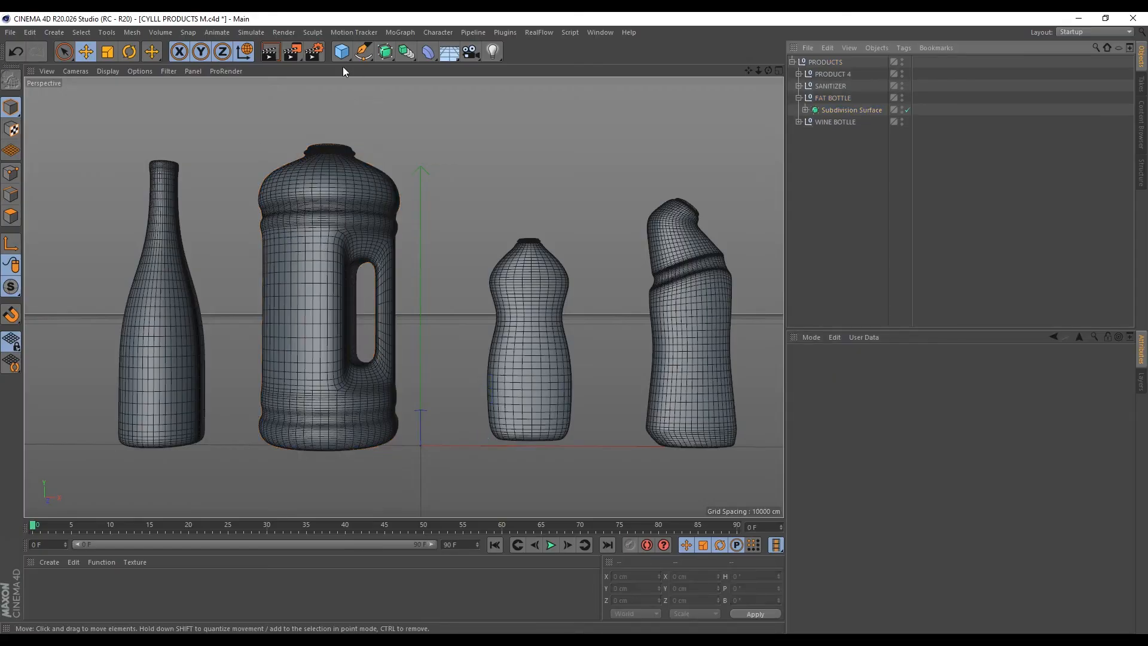
left_click_drag(342, 51, 586, 68)
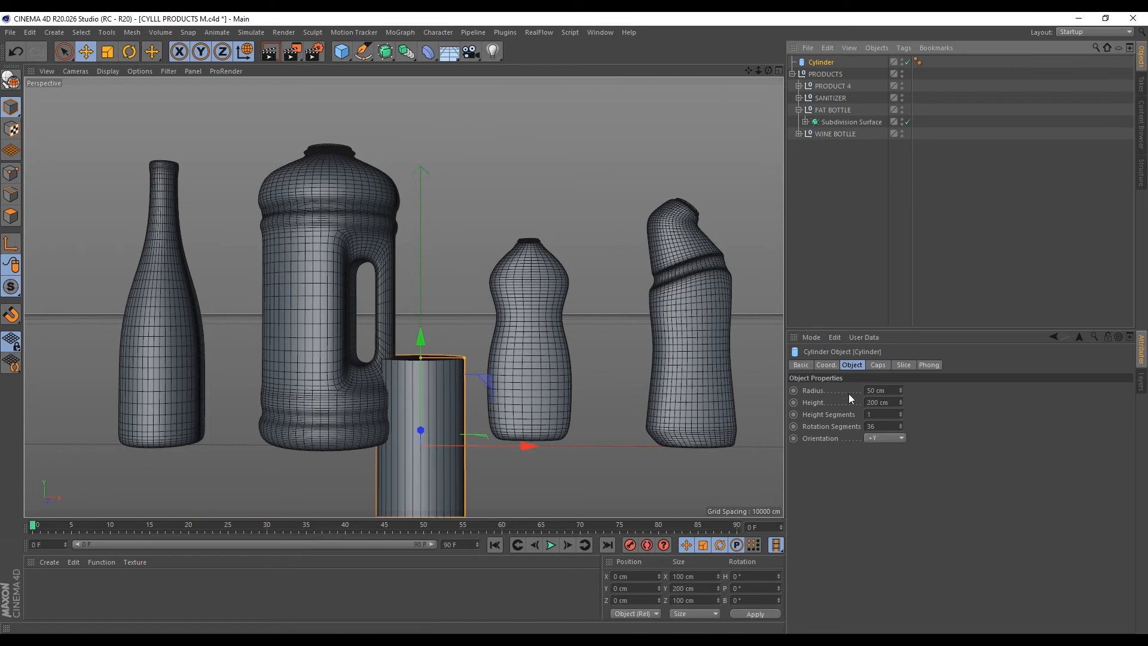
left_click(778, 70)
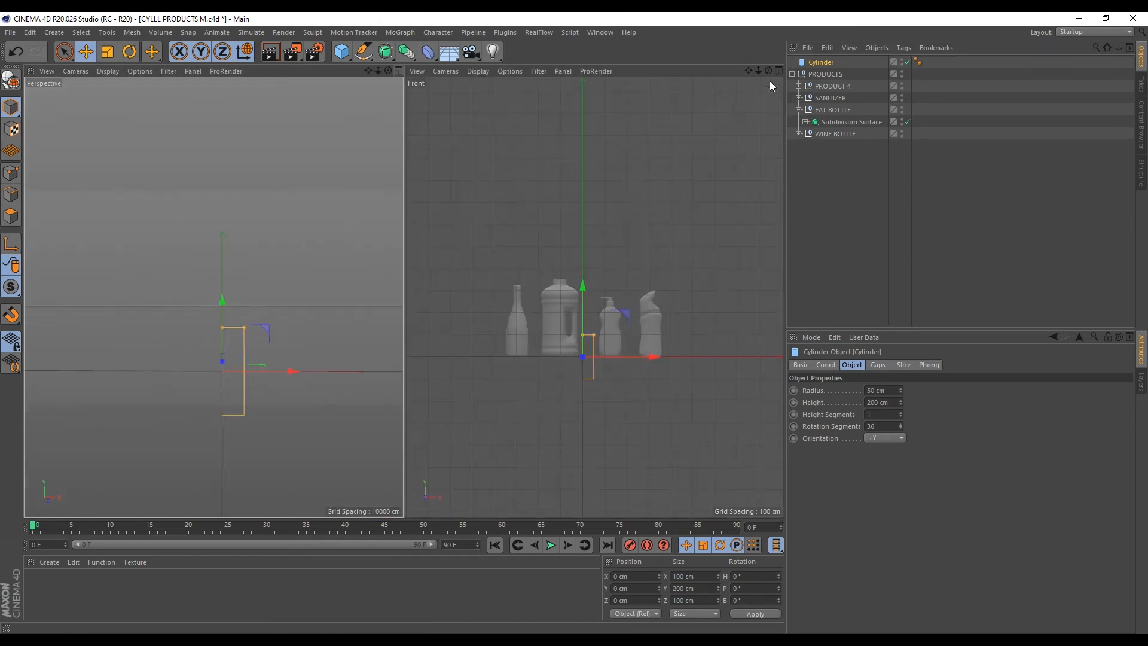
scroll(241, 328, "up", 4)
scroll(605, 323, "up", 3)
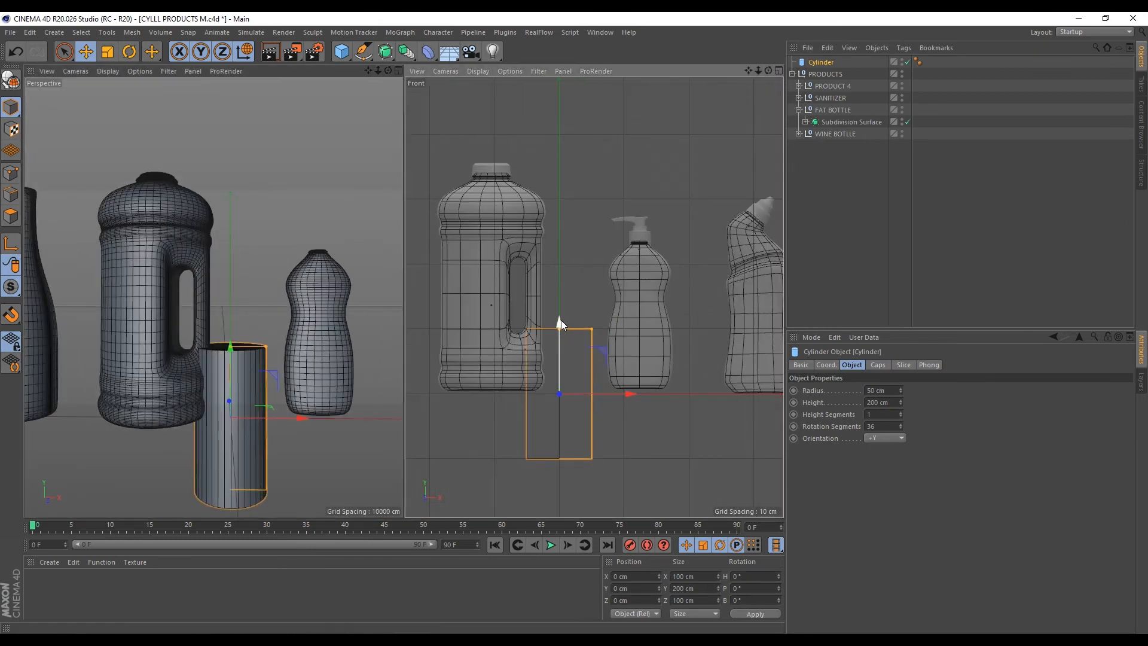
left_click_drag(559, 322, 560, 96)
left_click_drag(632, 166, 573, 166)
Fit the cylinder to the fat bottle's cap at about 28.9 cm radius, 14 cm height and Y 344.7 cm
scroll(456, 120, "up", 3)
left_click_drag(558, 80, 572, 230)
scroll(518, 241, "up", 1)
scroll(502, 233, "up", 2)
left_click_drag(677, 185, 628, 231)
scroll(532, 235, "up", 2)
mouse_move(576, 164)
left_mouse_down()
mouse_move(575, 200)
mouse_move(575, 175)
left_mouse_up()
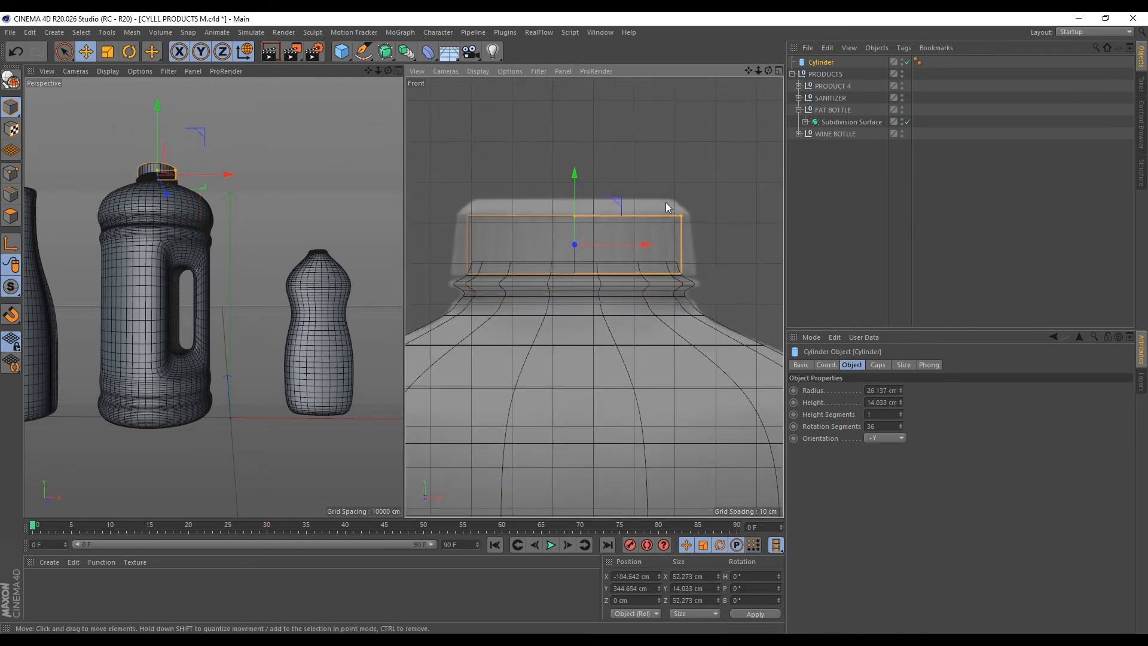
left_click_drag(681, 212, 692, 210)
Set the cap cylinder's rotation segments to 80
left_click(398, 70)
scroll(432, 302, "down", 3)
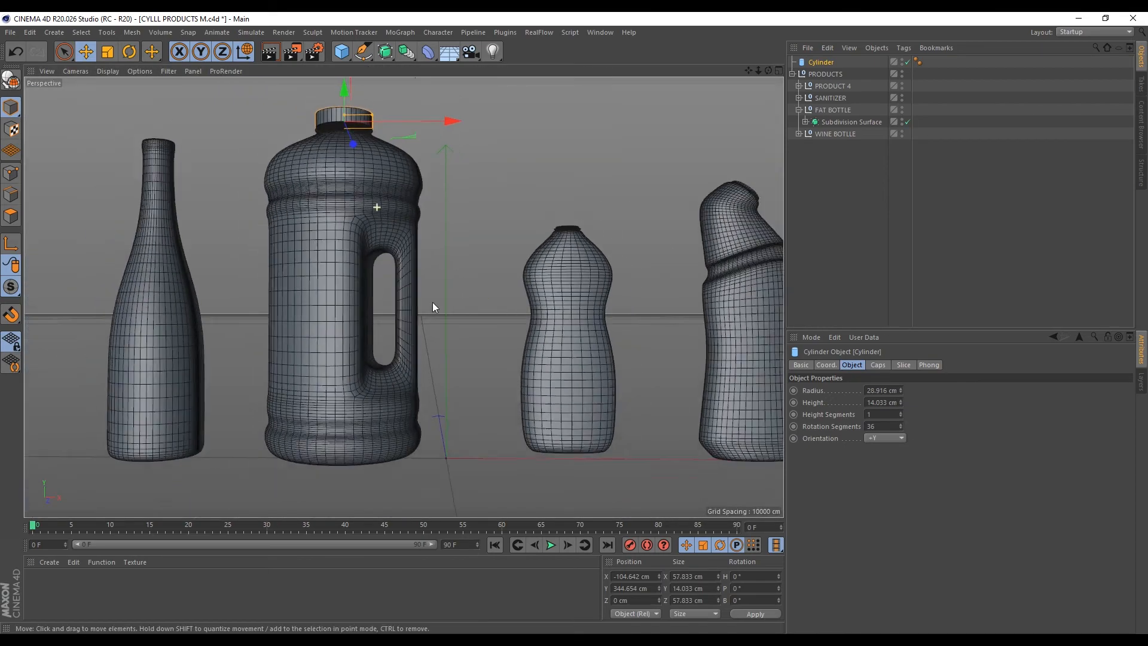
scroll(340, 130, "up", 6)
left_click_drag(339, 129, 358, 188, "alt")
scroll(346, 195, "up", 1)
scroll(358, 188, "up", 4)
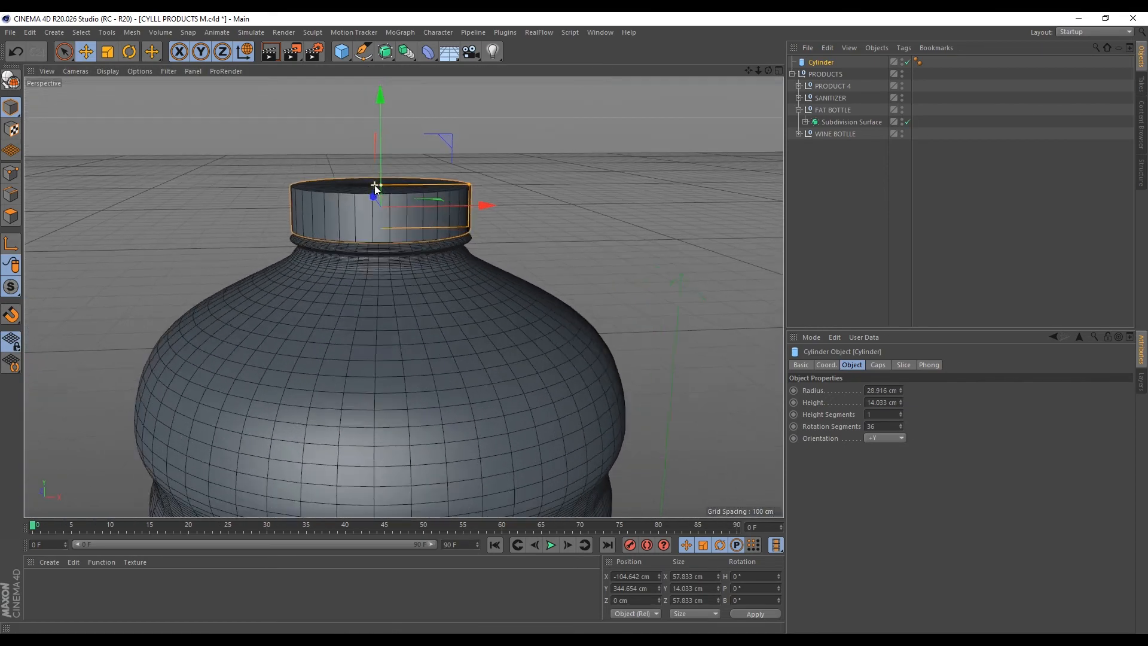
scroll(371, 223, "up", 3)
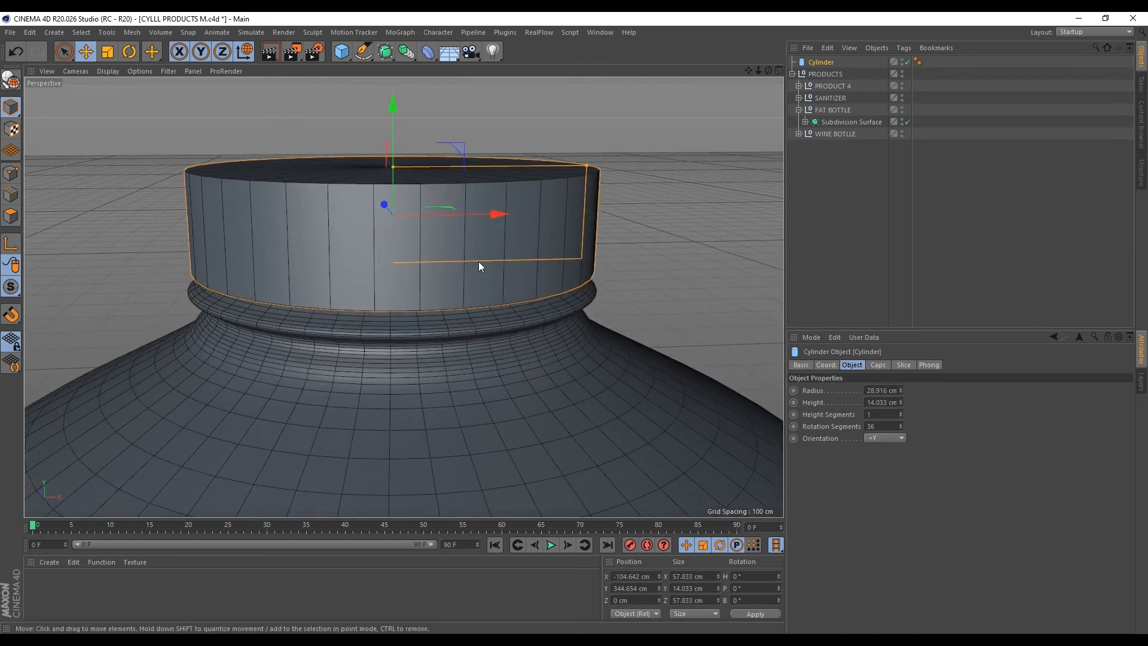
left_click_drag(878, 426, 837, 425)
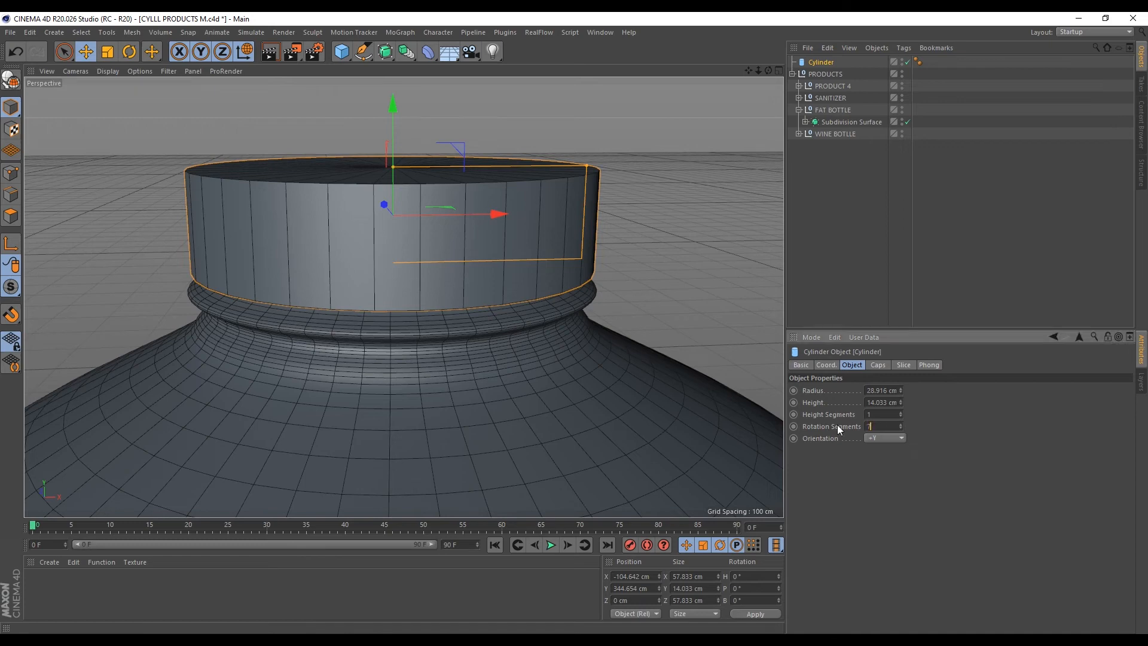
scroll(456, 255, "up", 2)
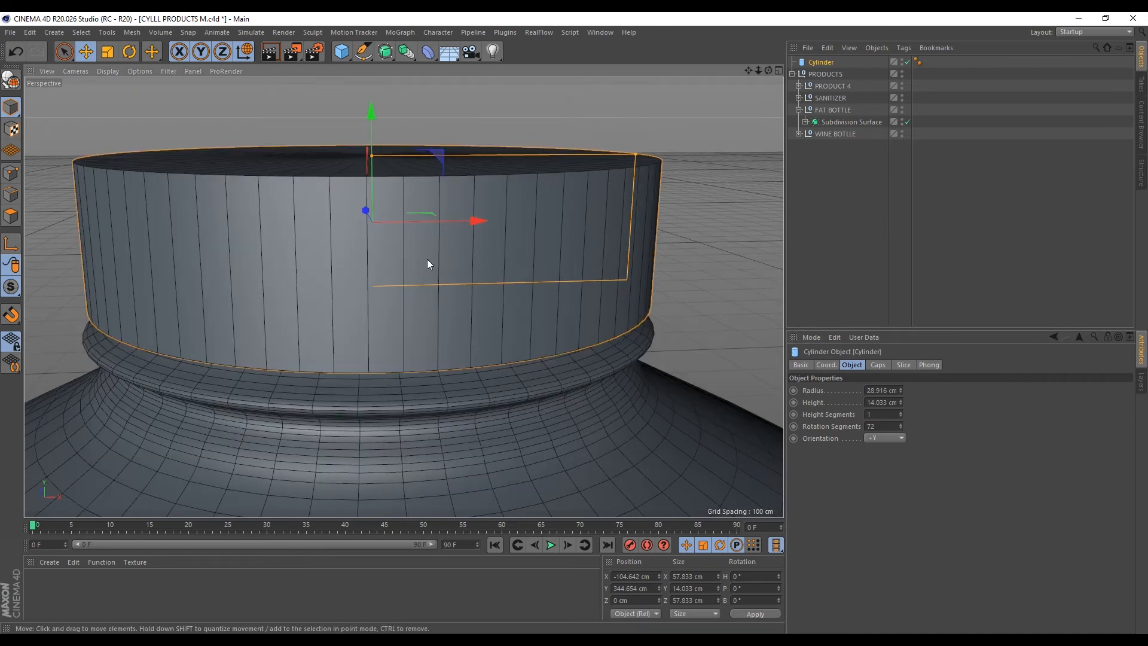
double_click(895, 423)
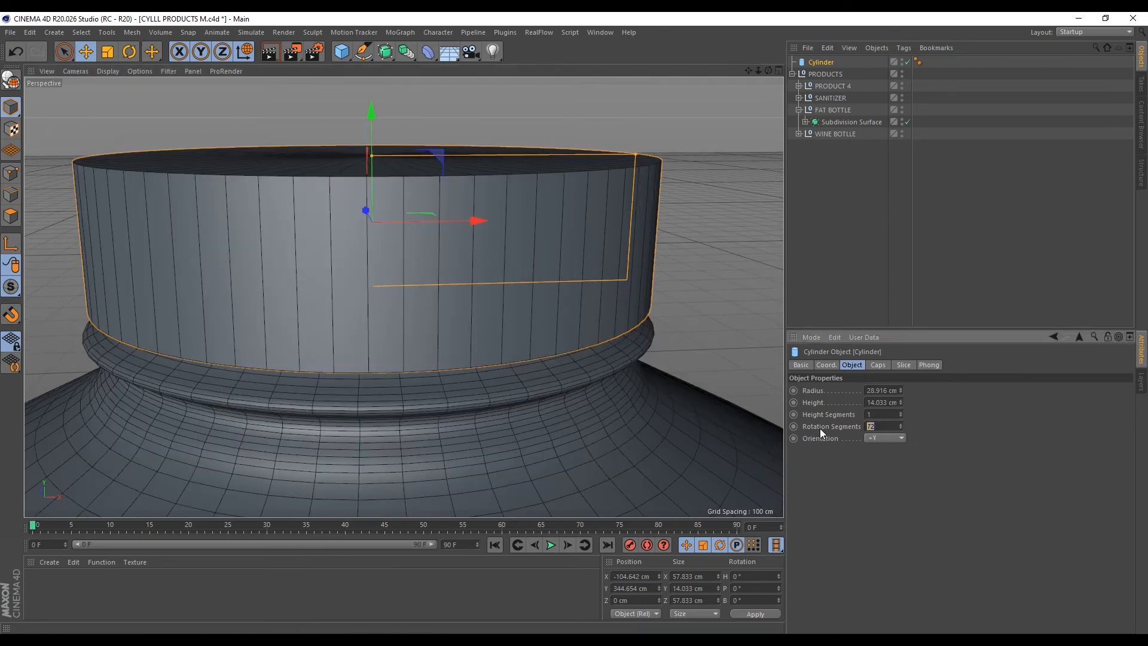
type("80")
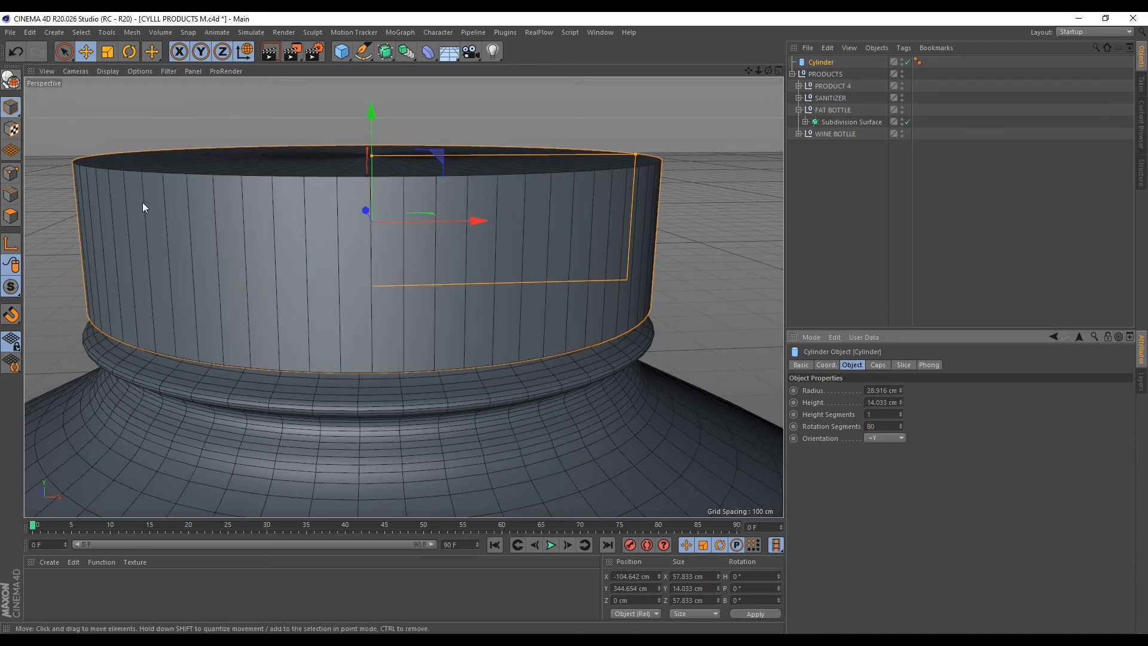
Make the cap cylinder editable and optimize its mesh
left_click(13, 86)
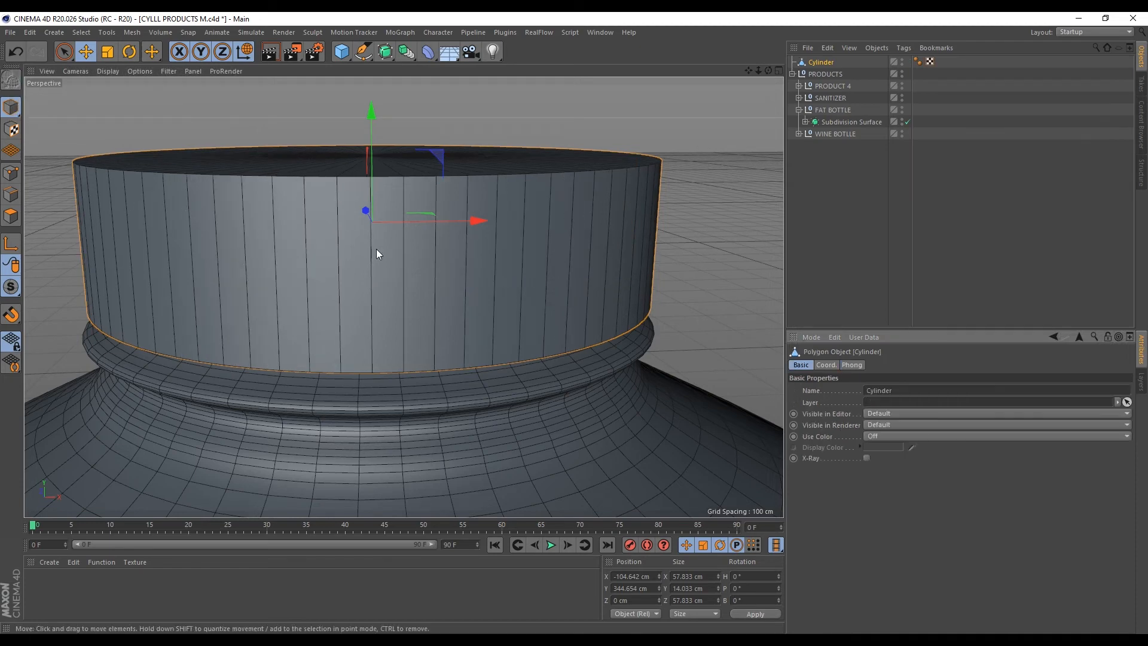
key("u")
key("o")
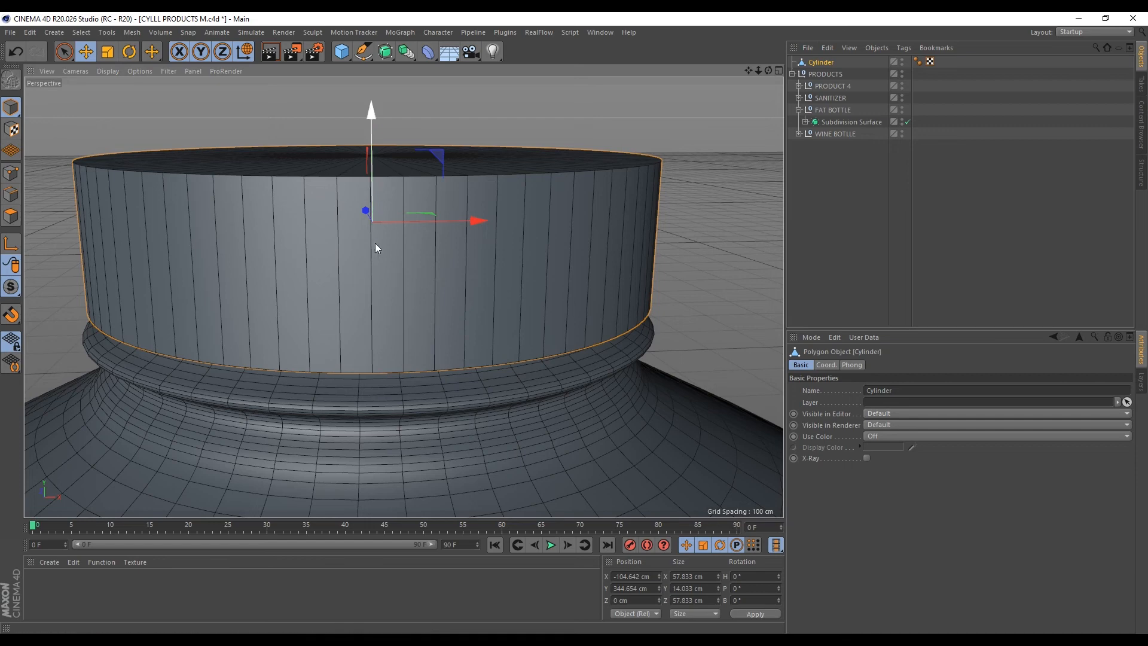
Isolate the cap cylinder in the viewport with Viewport Solo Single
left_click_drag(375, 242, 321, 266, "alt")
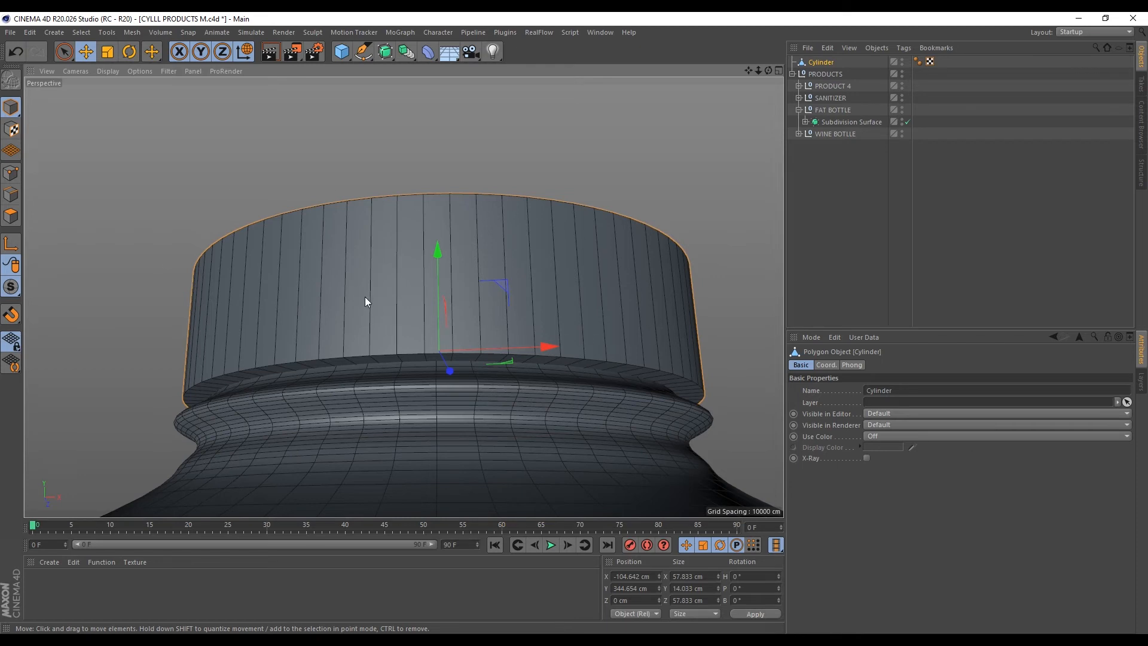
left_click(10, 288)
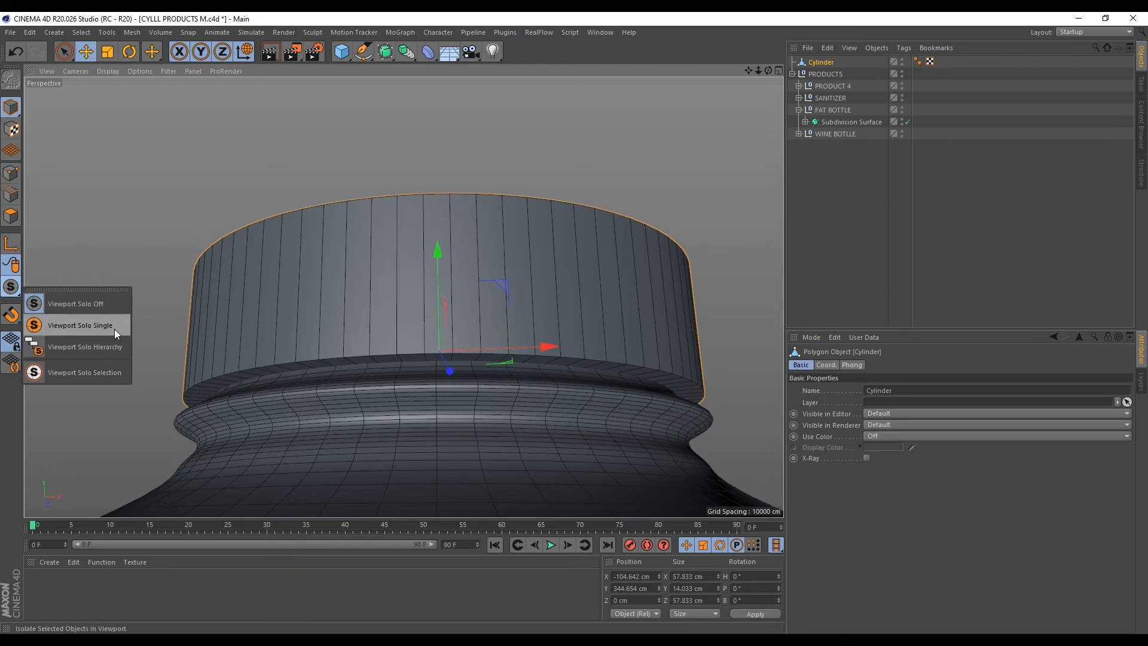
left_click(70, 325)
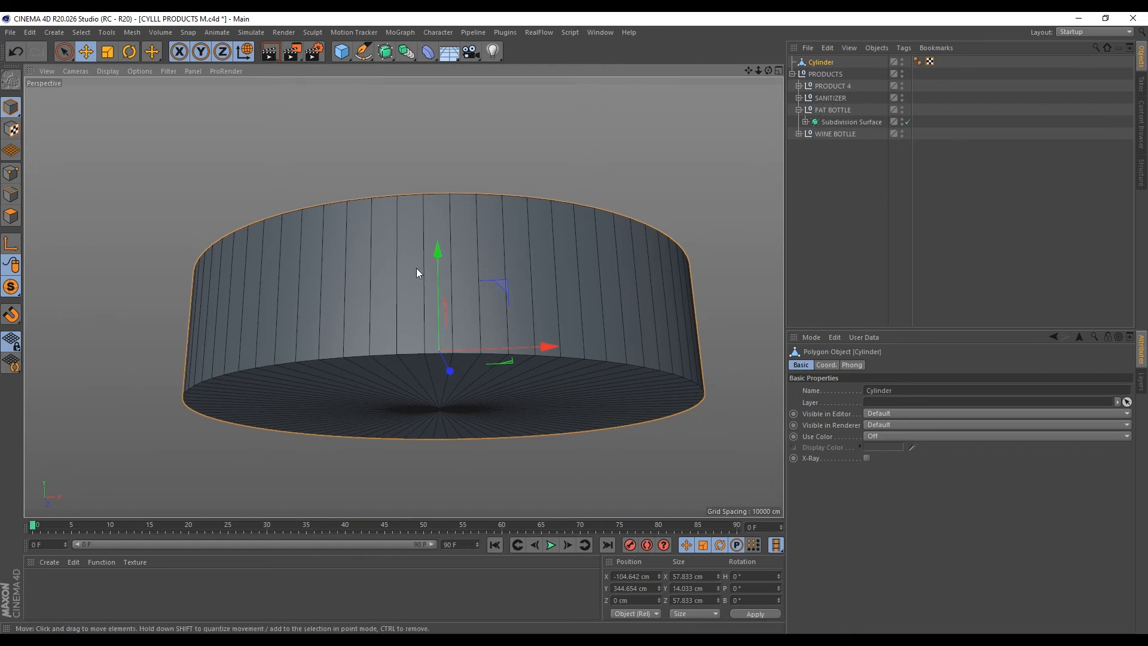
left_click(824, 97)
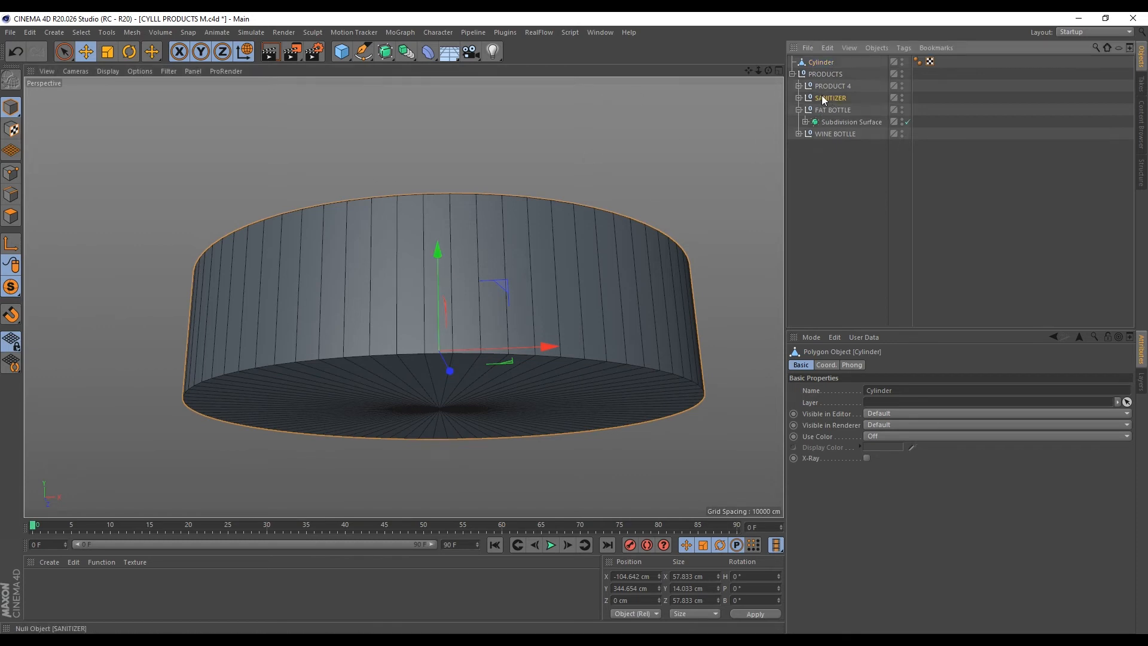
left_click(798, 98)
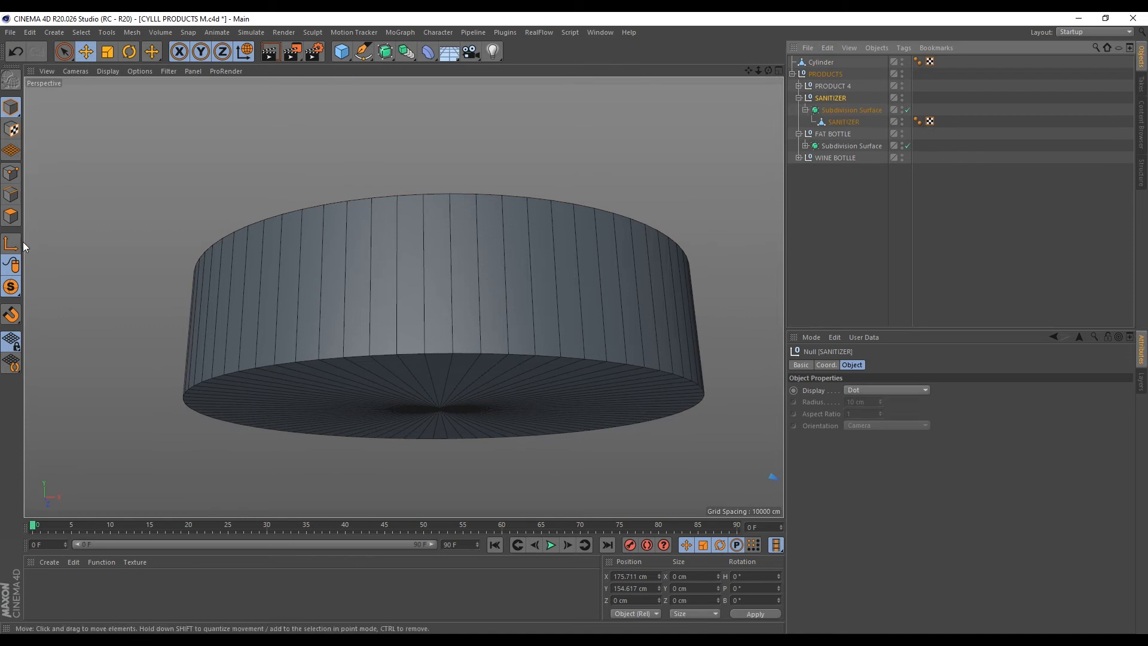
left_click(9, 289)
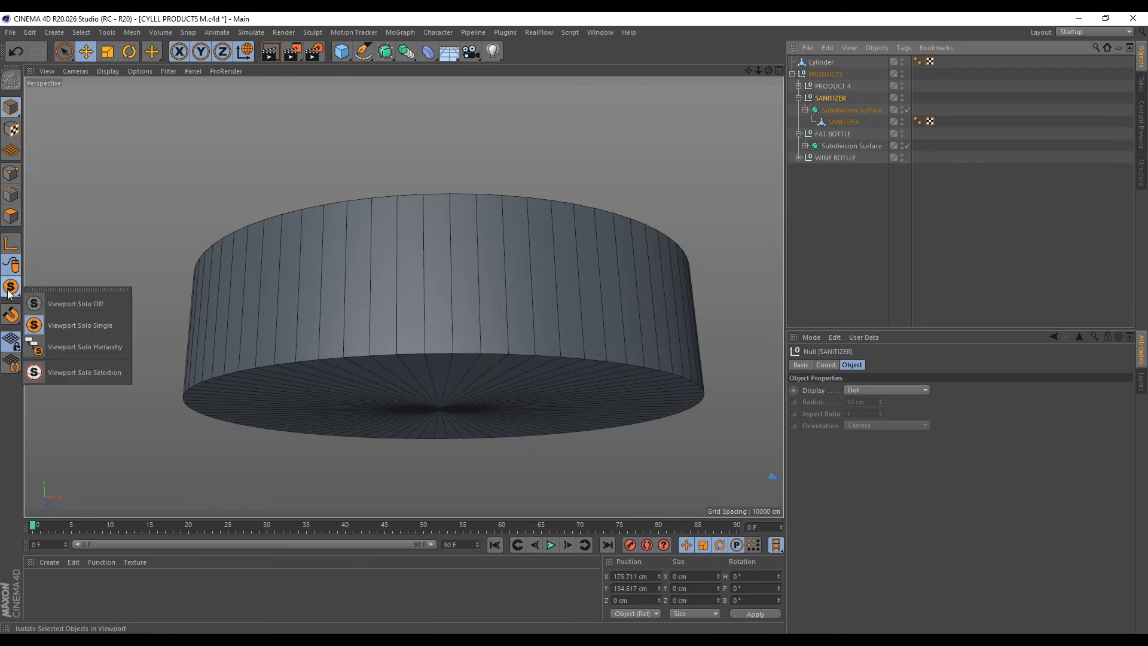
left_click(84, 346)
left_click(468, 253)
Loop-select all the polygons on the cap cylinder's top face
scroll(429, 276, "down", 2)
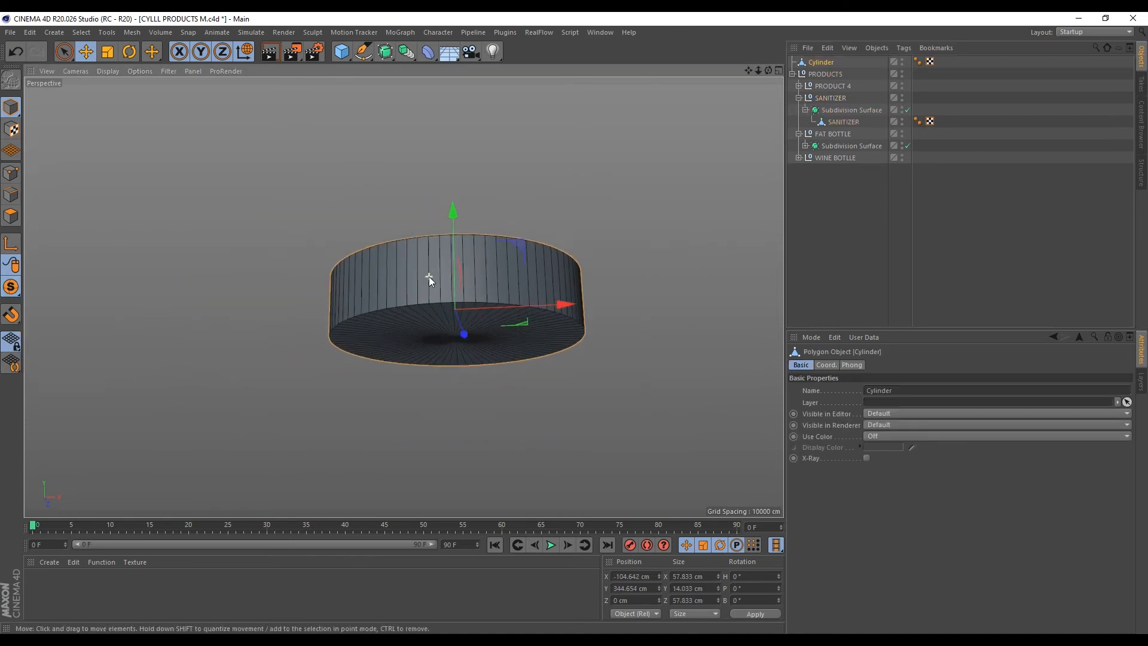
left_click_drag(767, 71, 447, 271)
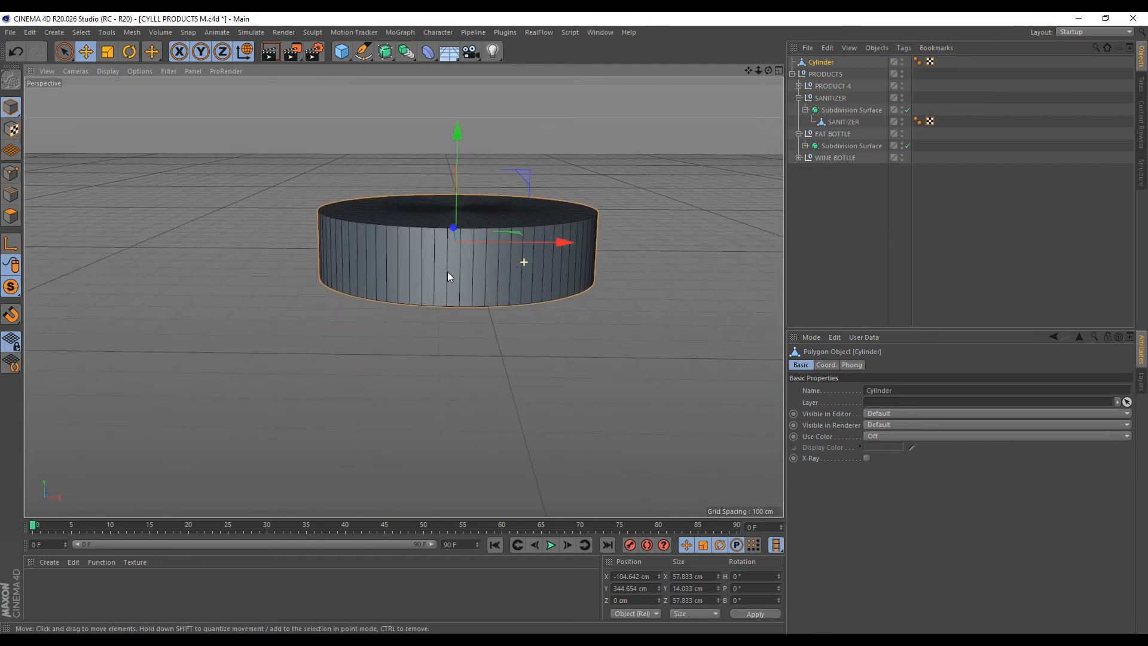
scroll(567, 301, "up", 2)
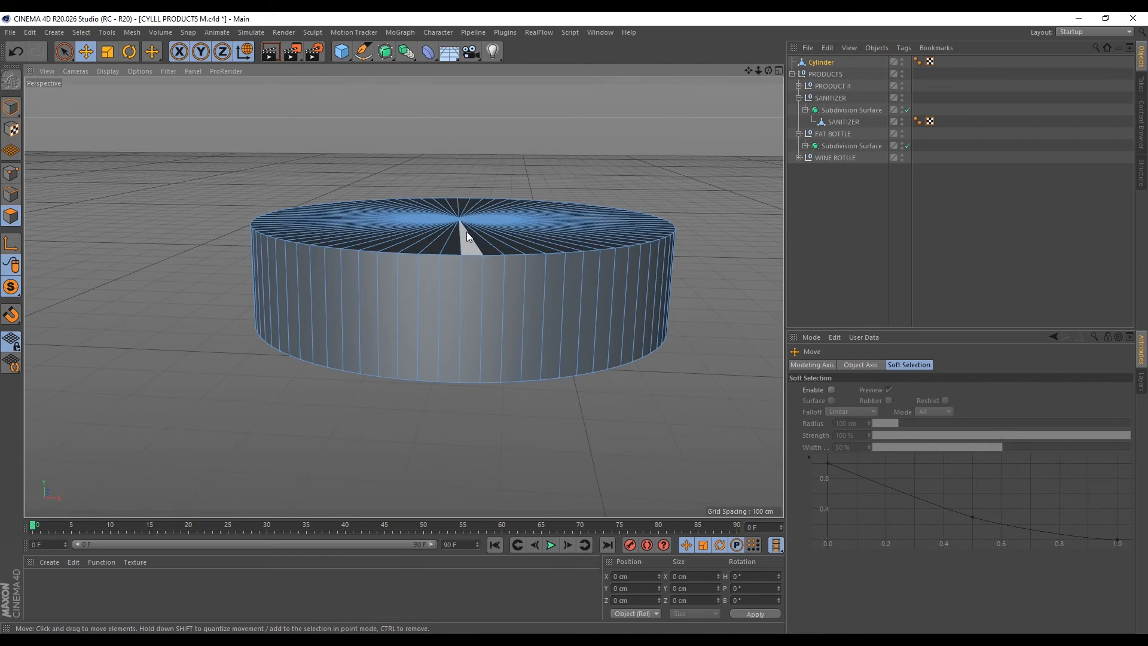
key("u")
key("l")
left_click(483, 238)
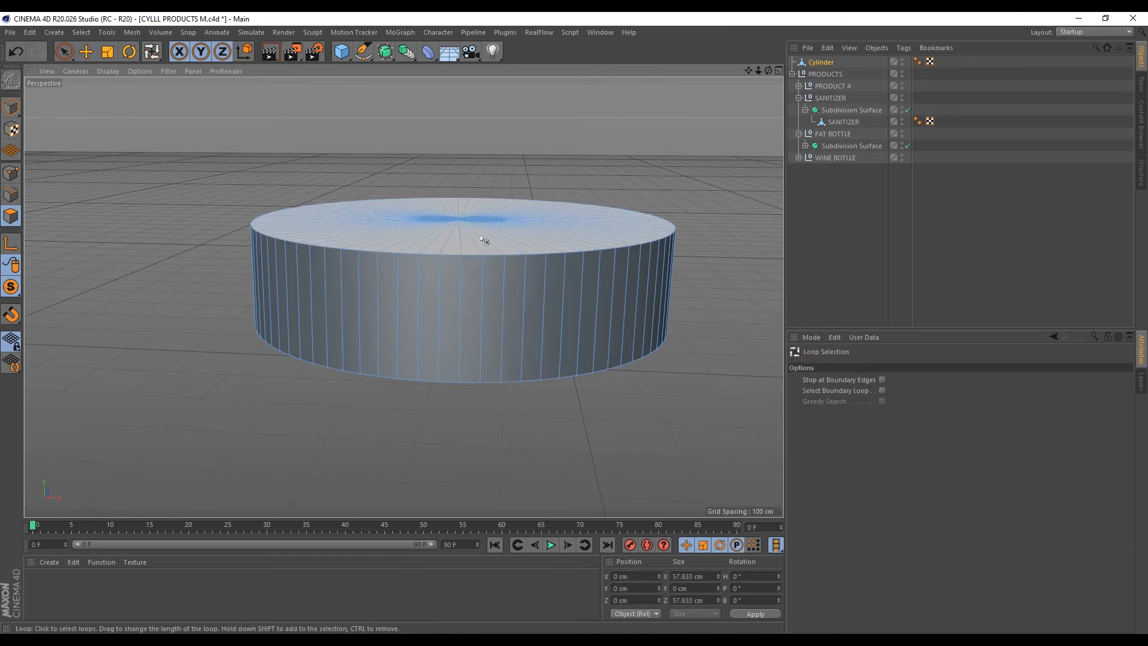
Extrude the cap's top face up to about Y 11 cm and scale it to about 49.3 cm across for a bevelled rim
left_click(779, 71)
scroll(564, 274, "down", 4)
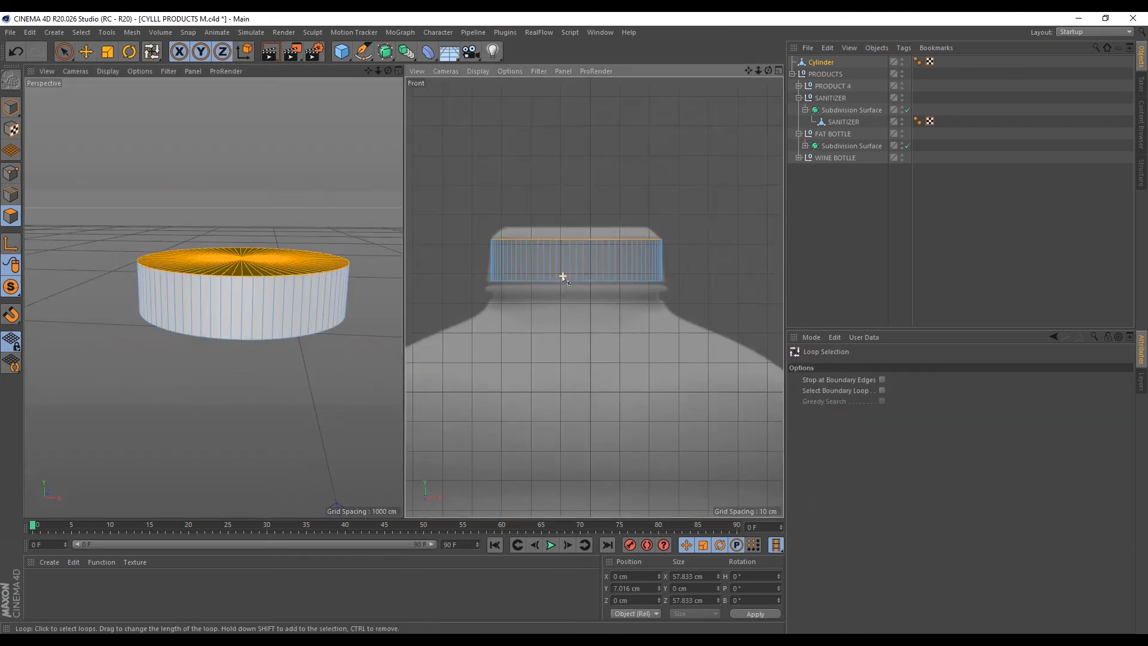
scroll(482, 249, "up", 1)
scroll(483, 249, "up", 4)
left_click(86, 52)
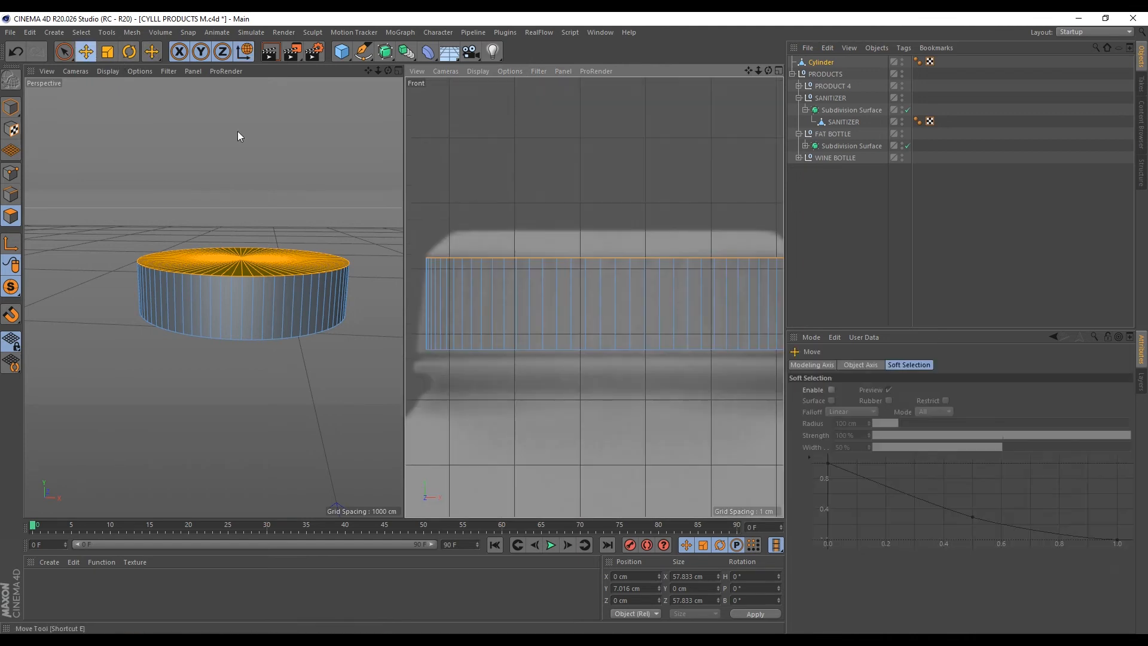
left_click_drag(615, 210, 617, 185)
key("t")
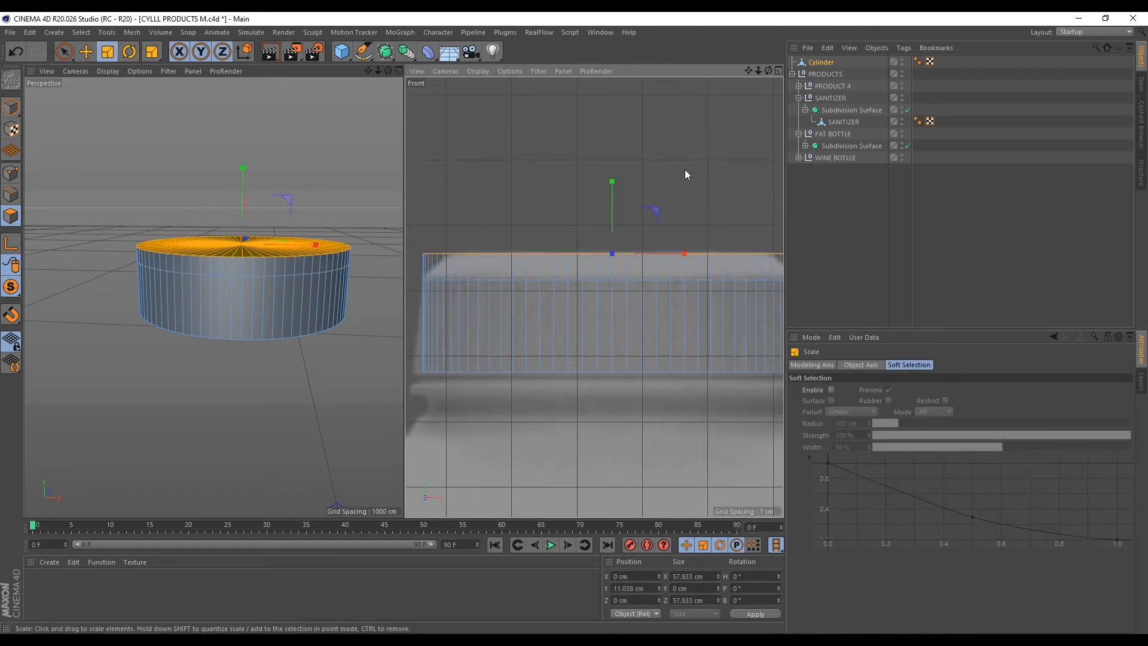
left_click_drag(715, 149, 649, 171)
Add a circular loop cut around the cap's top face, roughly midway between its centre and rim
scroll(592, 234, "up", 1)
scroll(239, 243, "up", 3)
left_click_drag(210, 251, 200, 308, "alt")
key("k")
key("l")
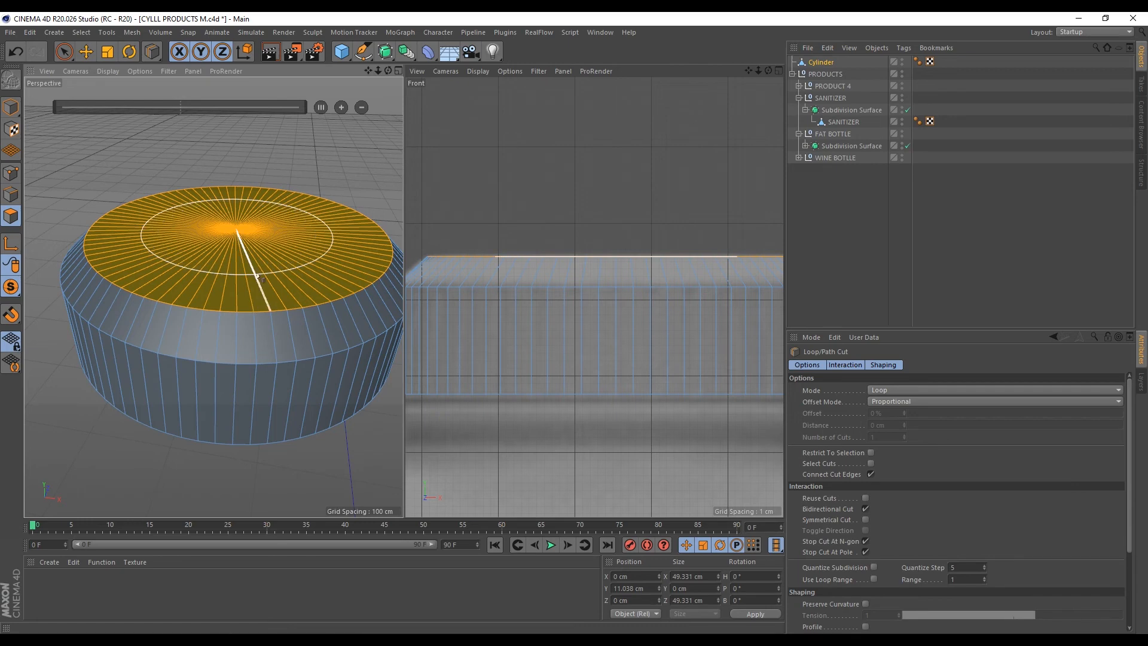
left_click_drag(237, 272, 259, 156, "alt")
key("e")
Loop-select the polygons on the cap's underside and delete them to open the cap
left_click_drag(244, 385, 264, 358, "alt")
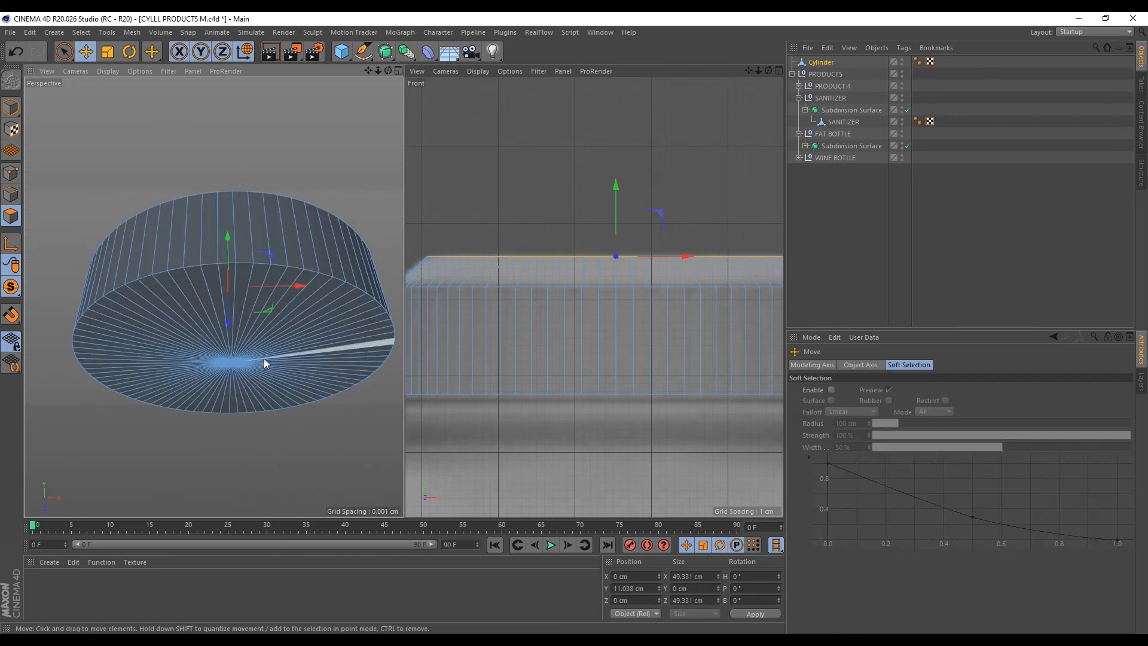
key("u")
key("l")
left_click(268, 345)
key("Delete")
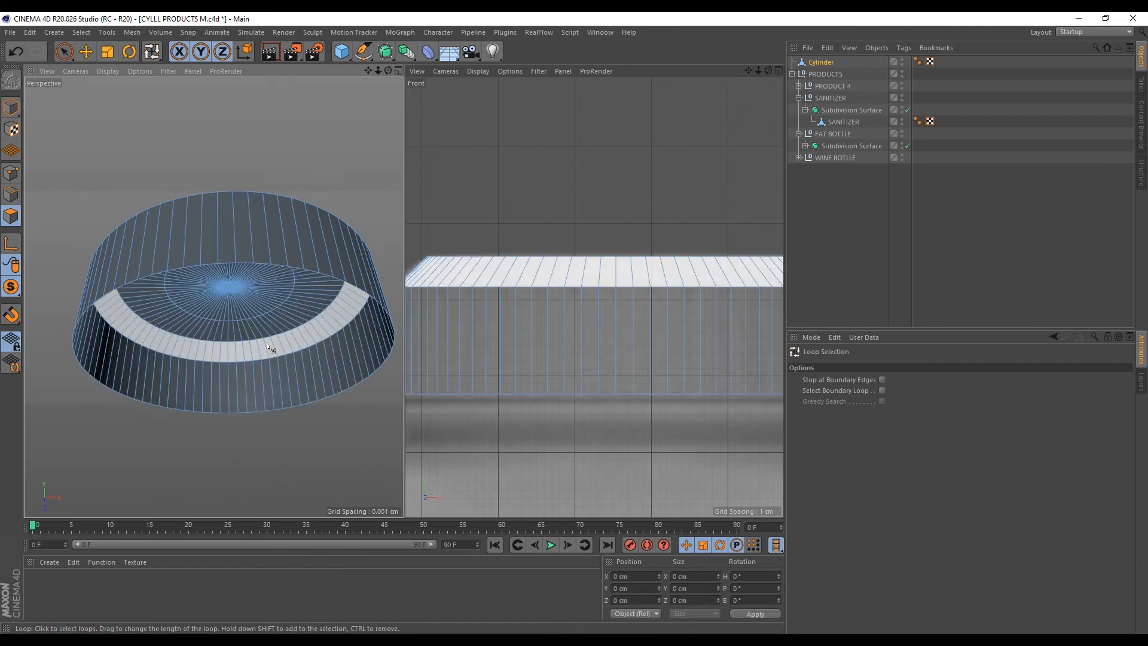
Select all the cap's polygons and extrude them inward by about 1.1 cm with Create Caps on to give the shell thickness
left_click_drag(204, 320, 268, 299, "alt")
key("e")
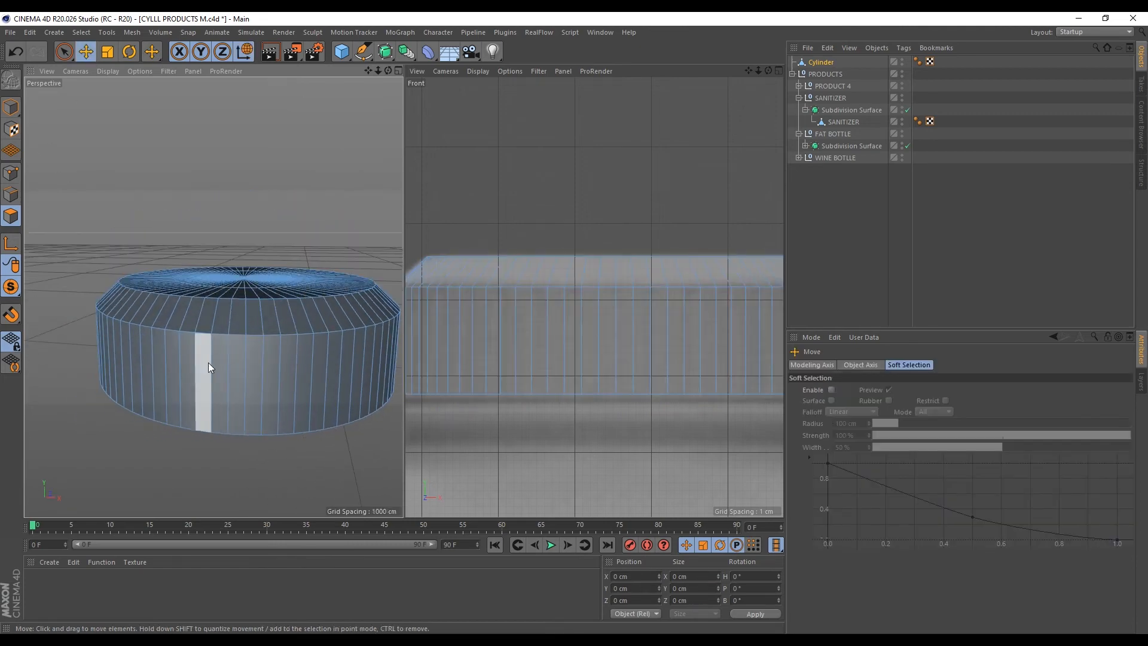
left_click_drag(208, 362, 249, 386, "alt")
key("ctrl+a")
scroll(248, 386, "up", 3)
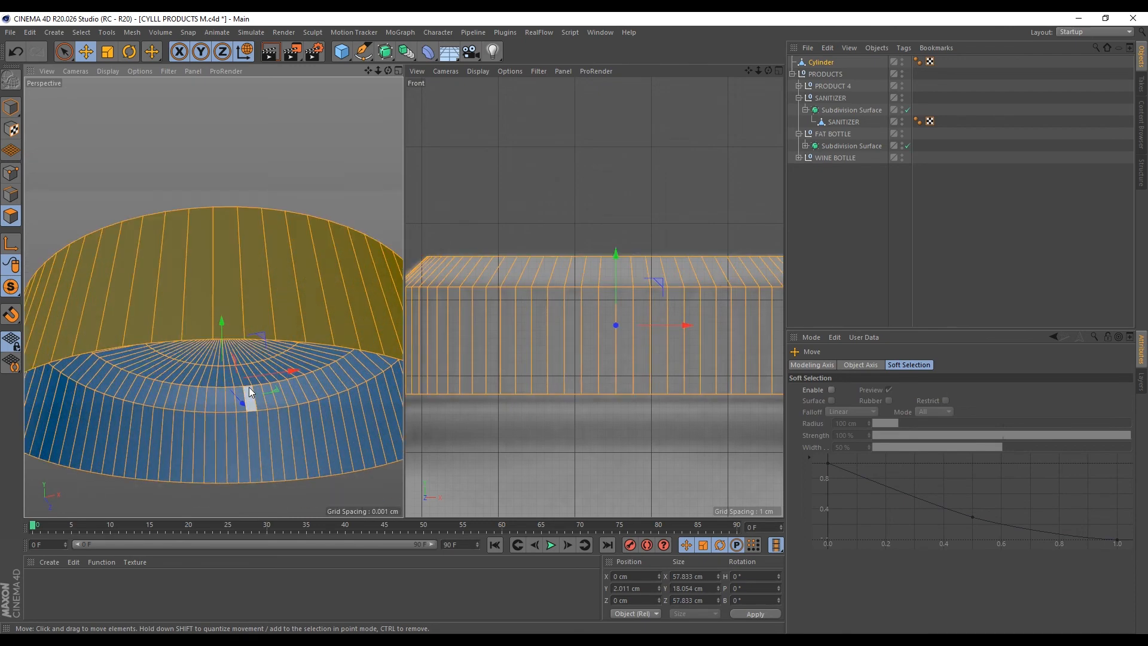
key("d")
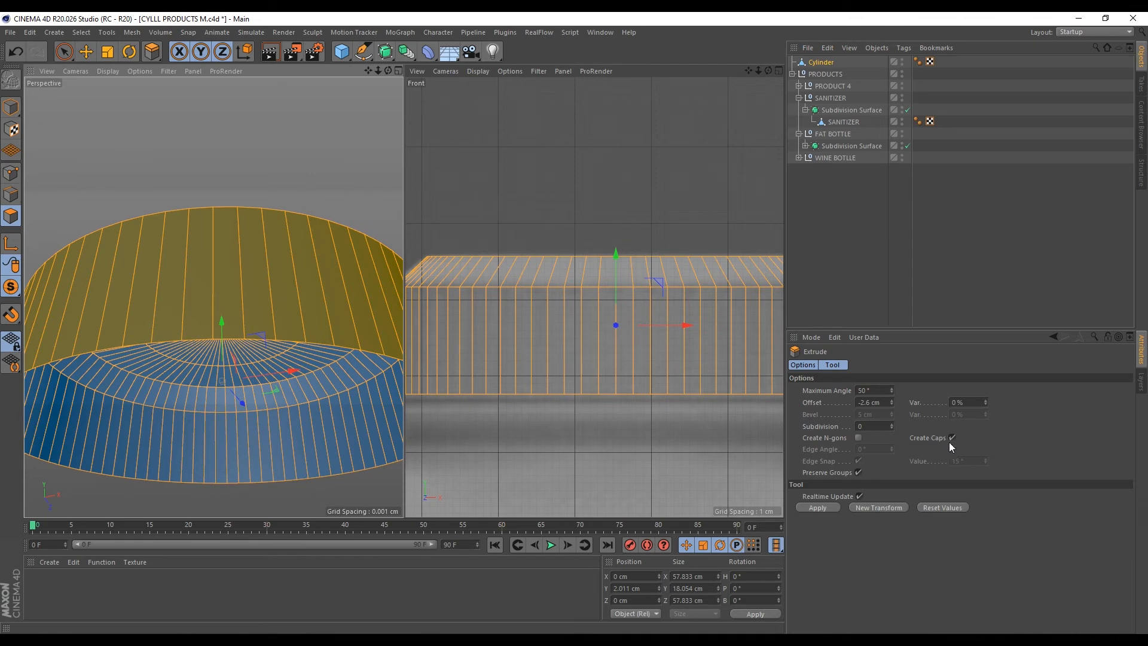
left_click_drag(309, 299, 306, 298)
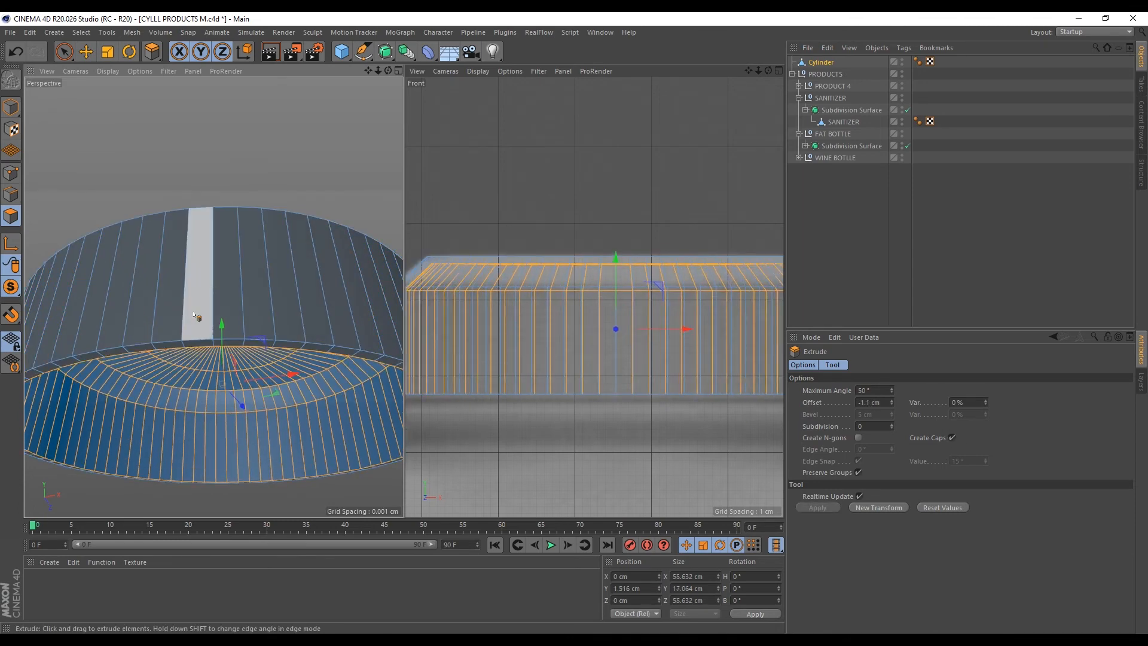
left_click_drag(200, 317, 232, 364, "alt")
key("e")
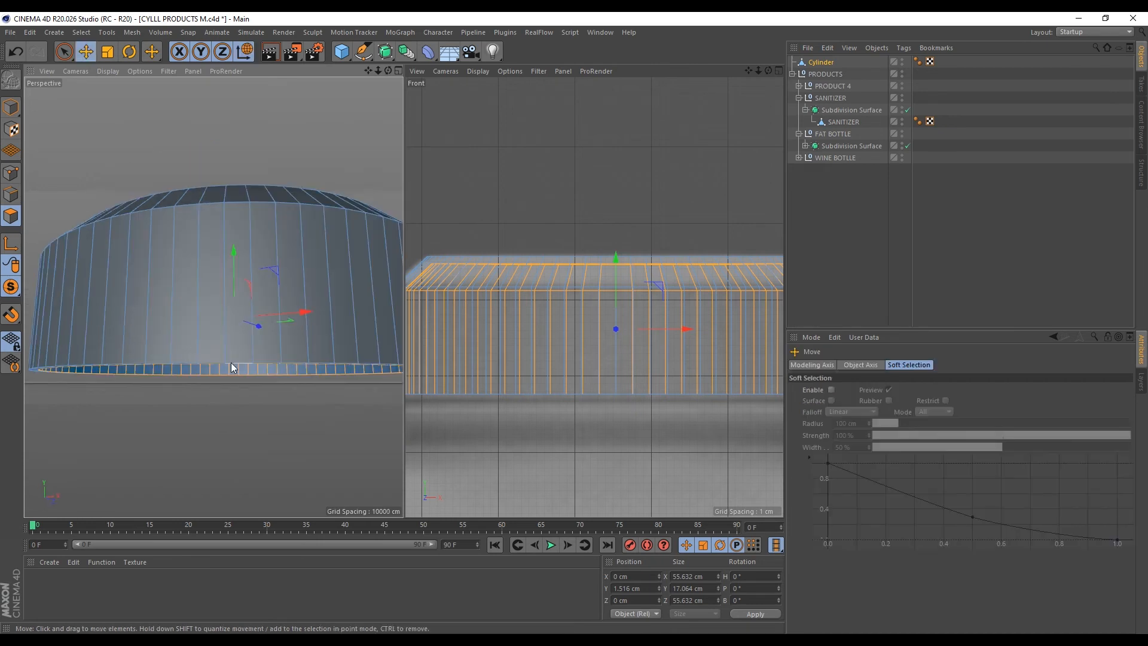
Add two loop cuts around the cap's side wall, at about 7% near its upper edge and about 93% near its lower edge
key("k")
key("l")
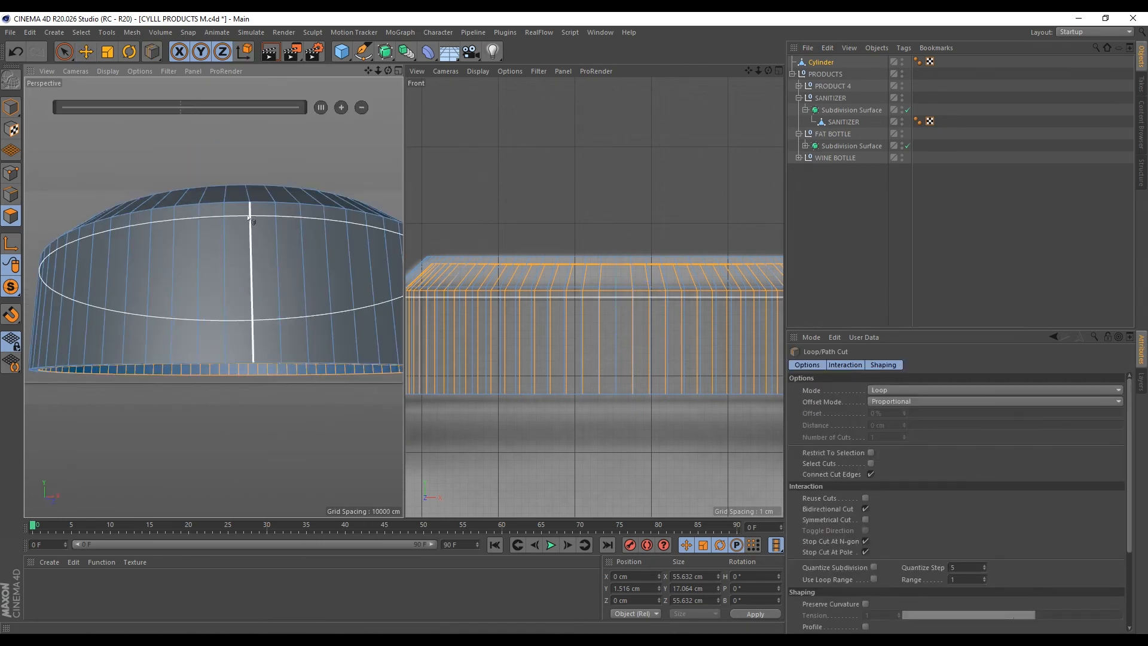
left_click(250, 216)
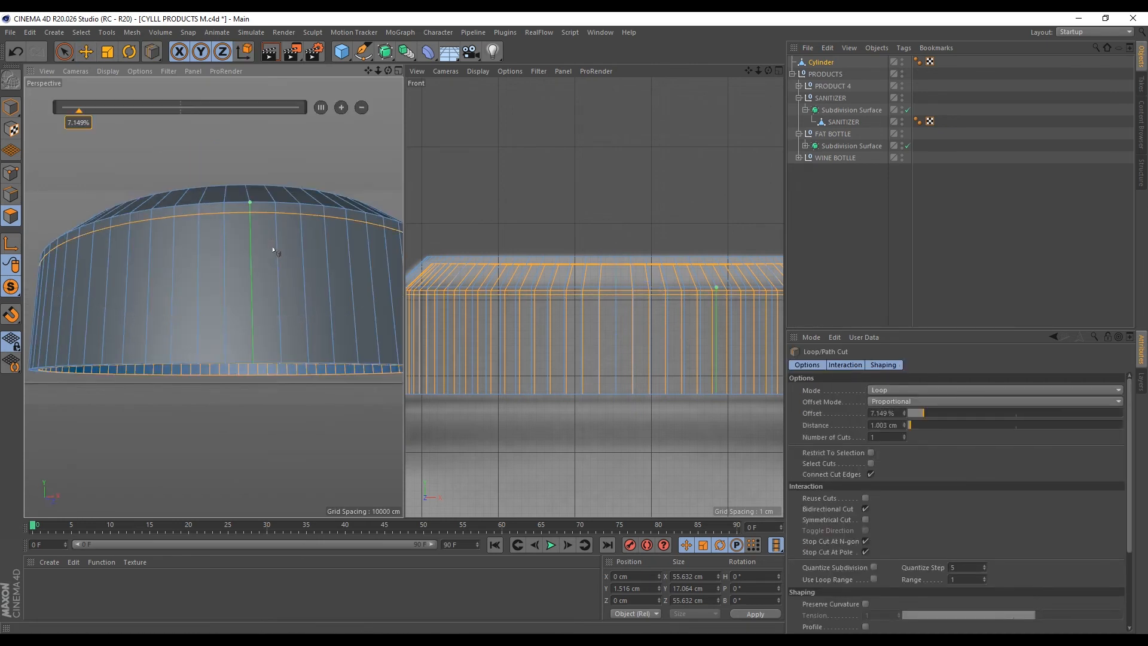
left_click(257, 354)
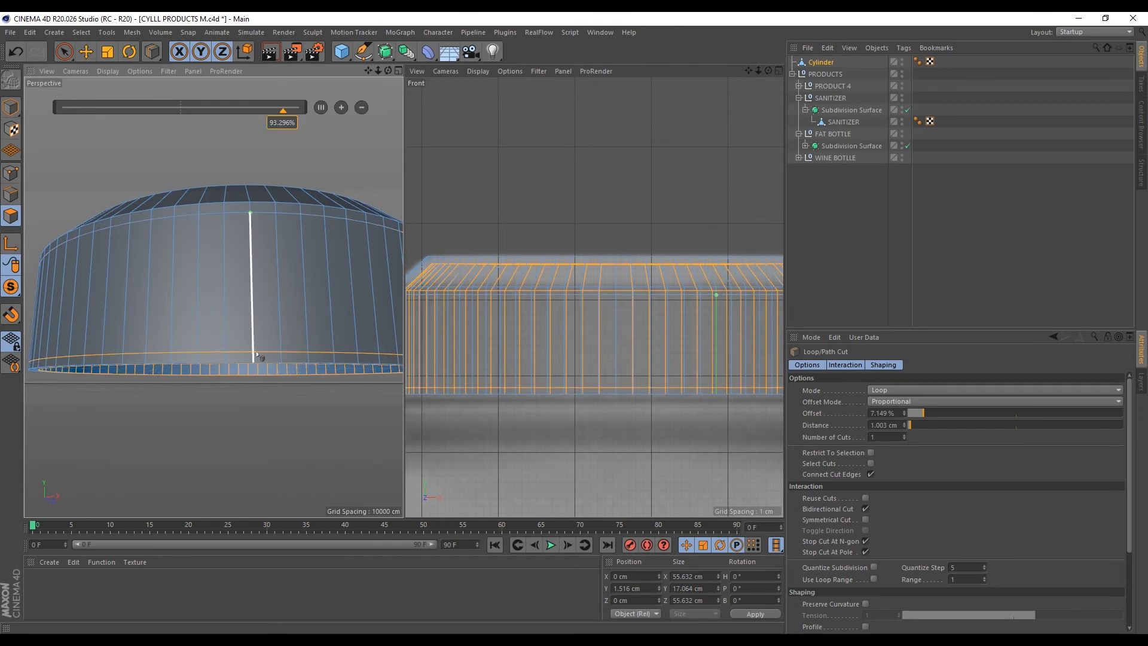
key("e")
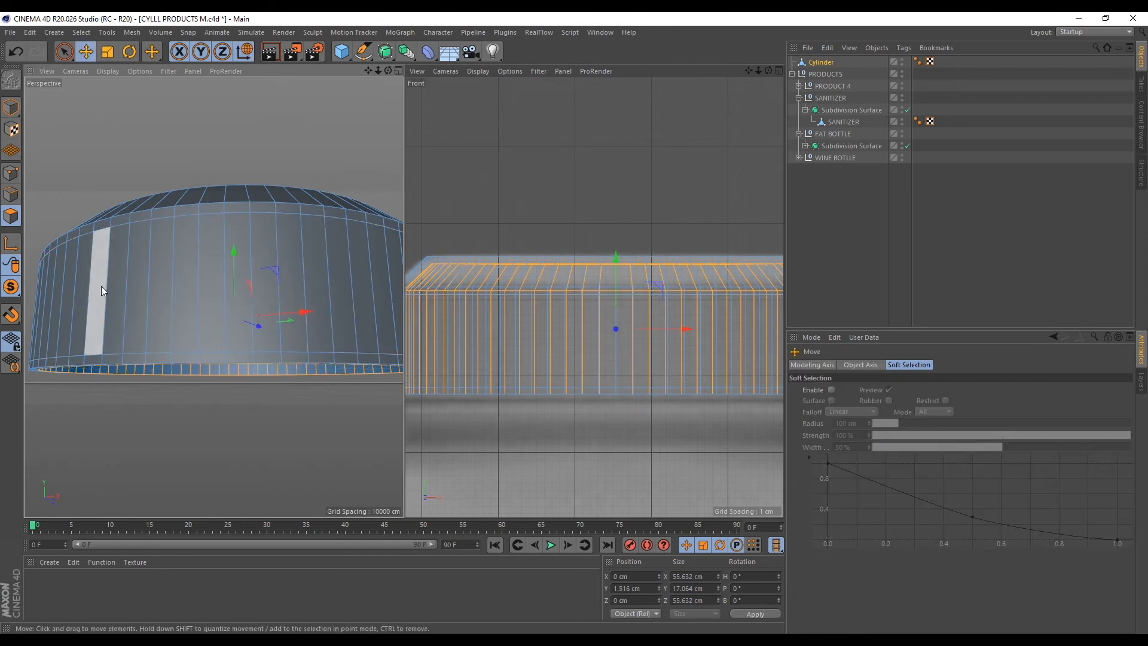
Select alternating tall polygons between the two loop cuts all the way around the cap's side wall
left_click_drag(152, 296, 214, 290, "alt")
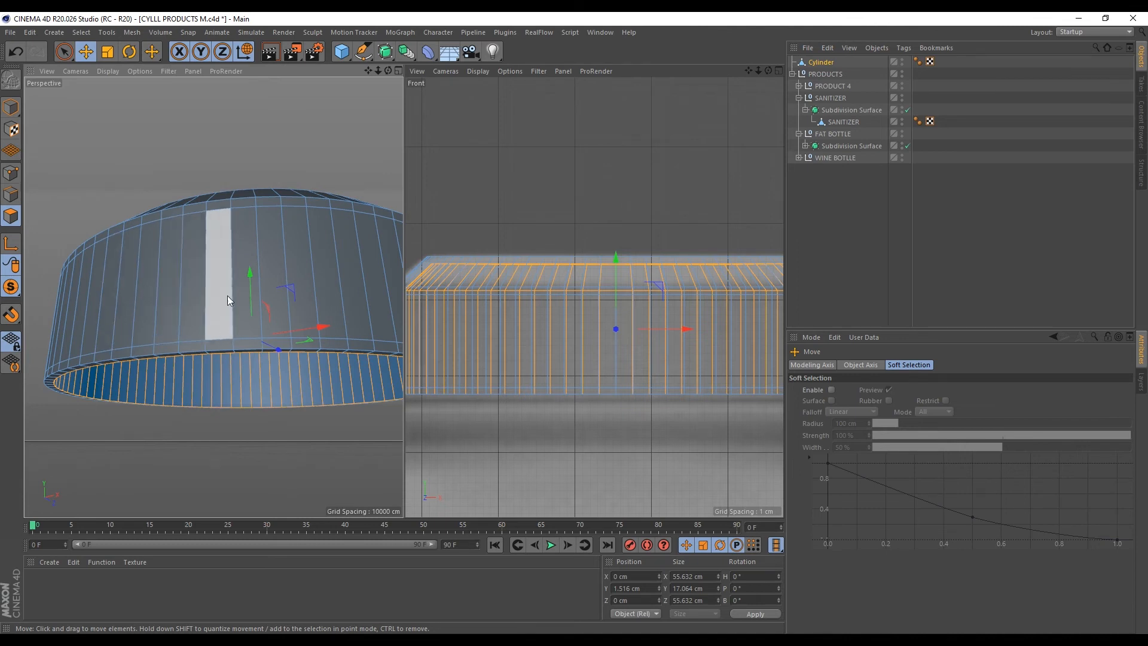
left_click_drag(227, 295, 306, 245, "alt")
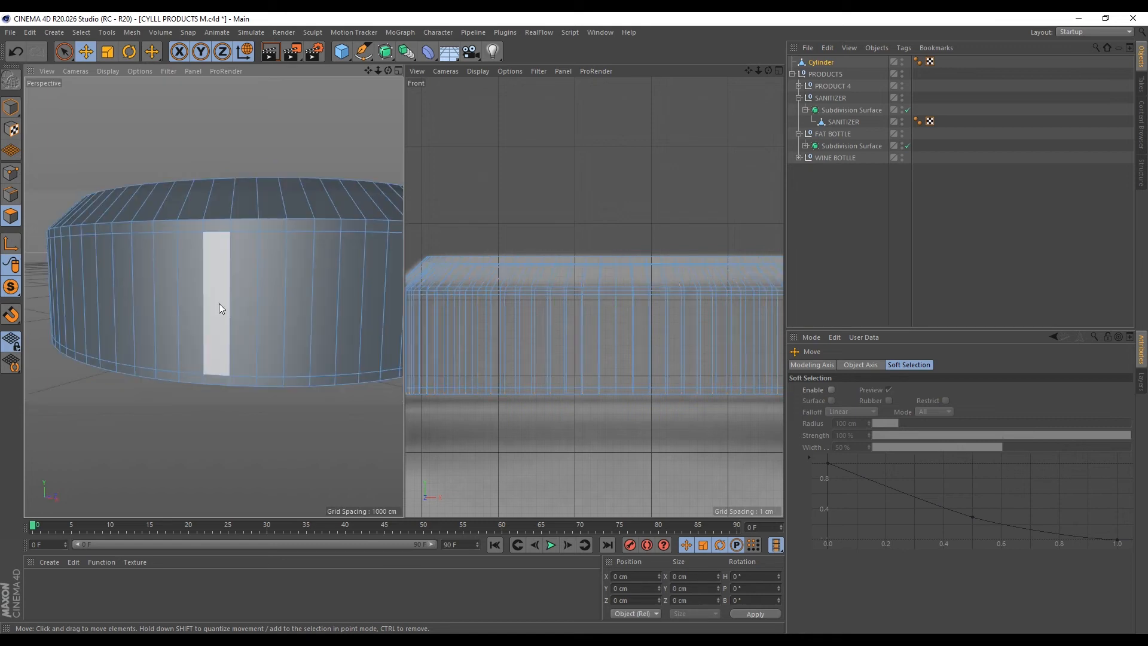
left_click(217, 263)
left_click(279, 256, "shift")
left_click(322, 249, "shift")
scroll(123, 279, "down", 4)
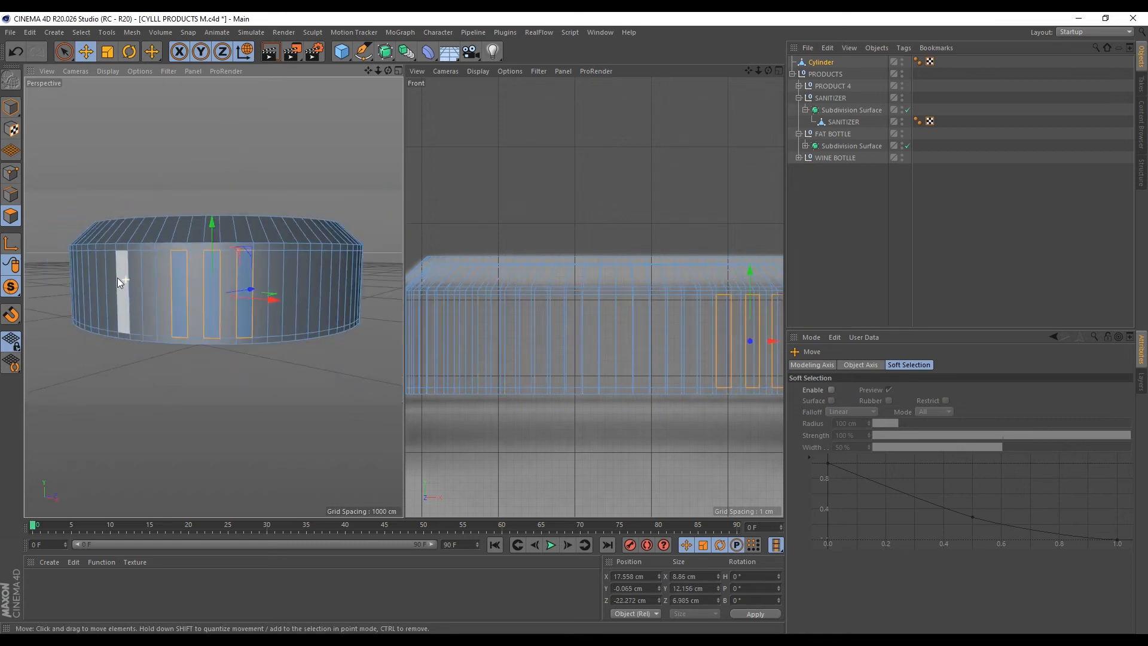
scroll(244, 303, "up", 5)
left_click(234, 288, "shift")
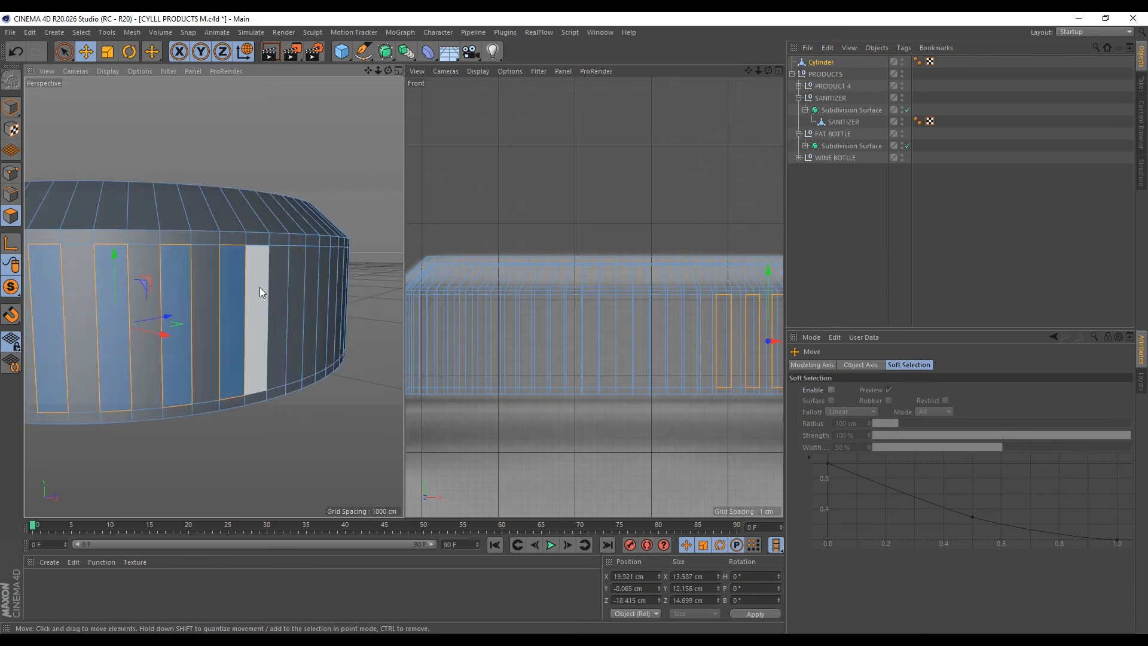
left_click(278, 288, "shift")
left_click_drag(303, 251, 197, 254, "alt")
left_click(321, 285, "shift")
scroll(54, 269, "down", 5)
scroll(277, 257, "up", 3)
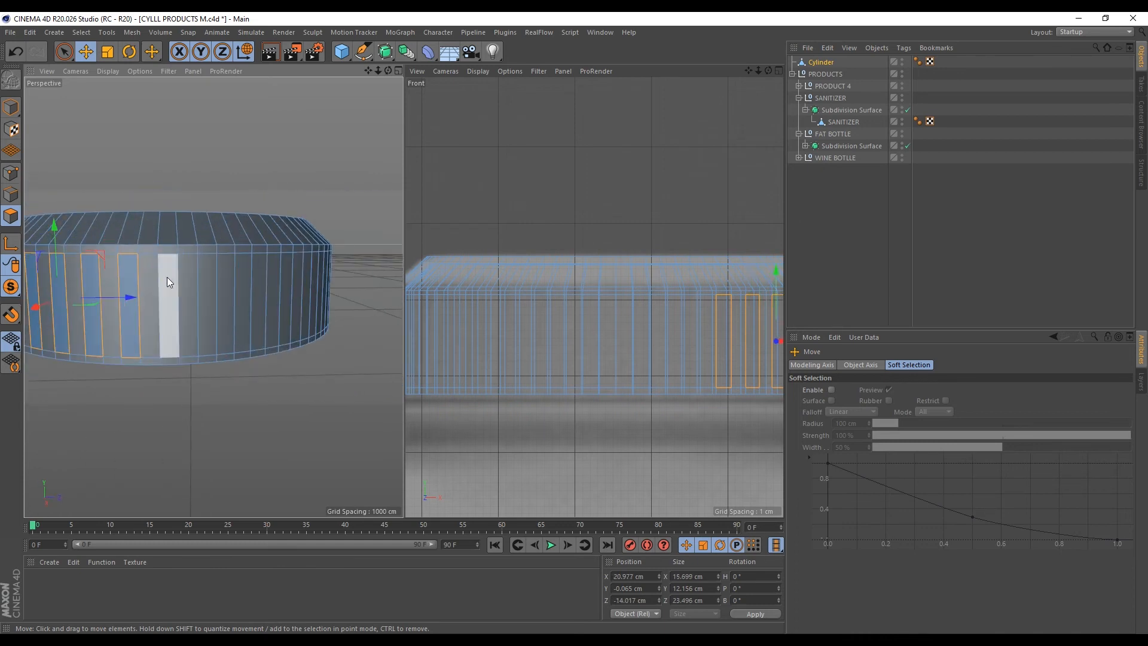
left_click(168, 279, "shift")
left_click(210, 284, "shift")
left_click(243, 283, "shift")
left_click_drag(264, 281, 180, 284, "alt")
scroll(44, 288, "down", 4)
scroll(254, 279, "up", 5)
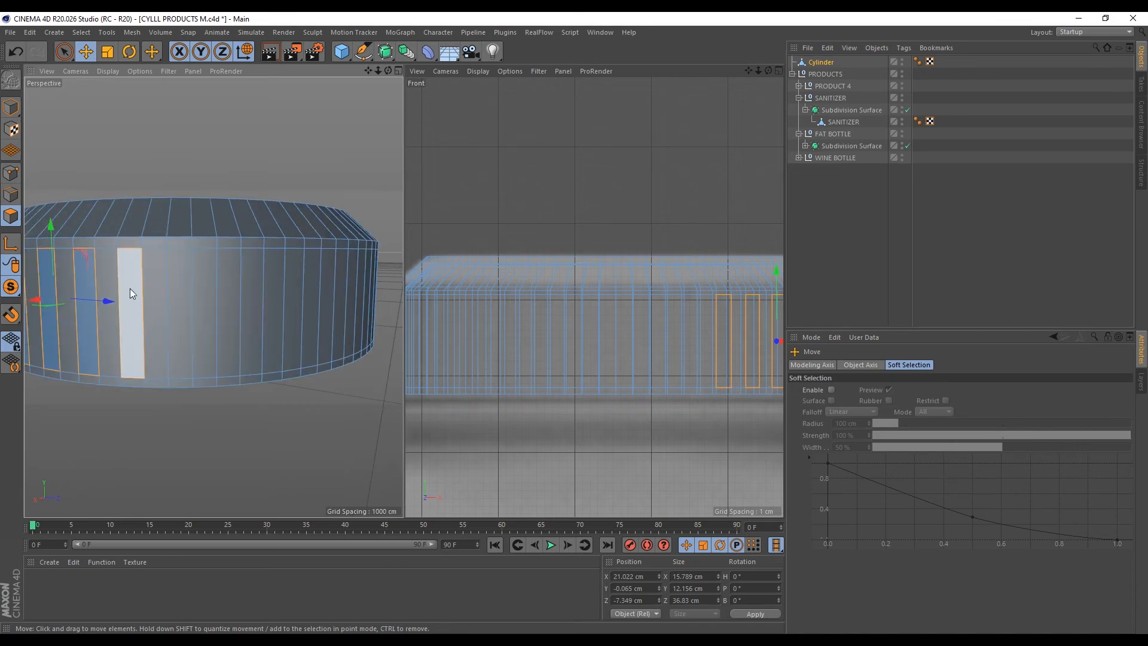
left_click(190, 289, "shift")
left_click(234, 286, "shift")
left_click(273, 284, "shift")
left_click_drag(318, 254, 222, 276, "alt")
scroll(71, 290, "down", 4)
scroll(184, 300, "up", 4)
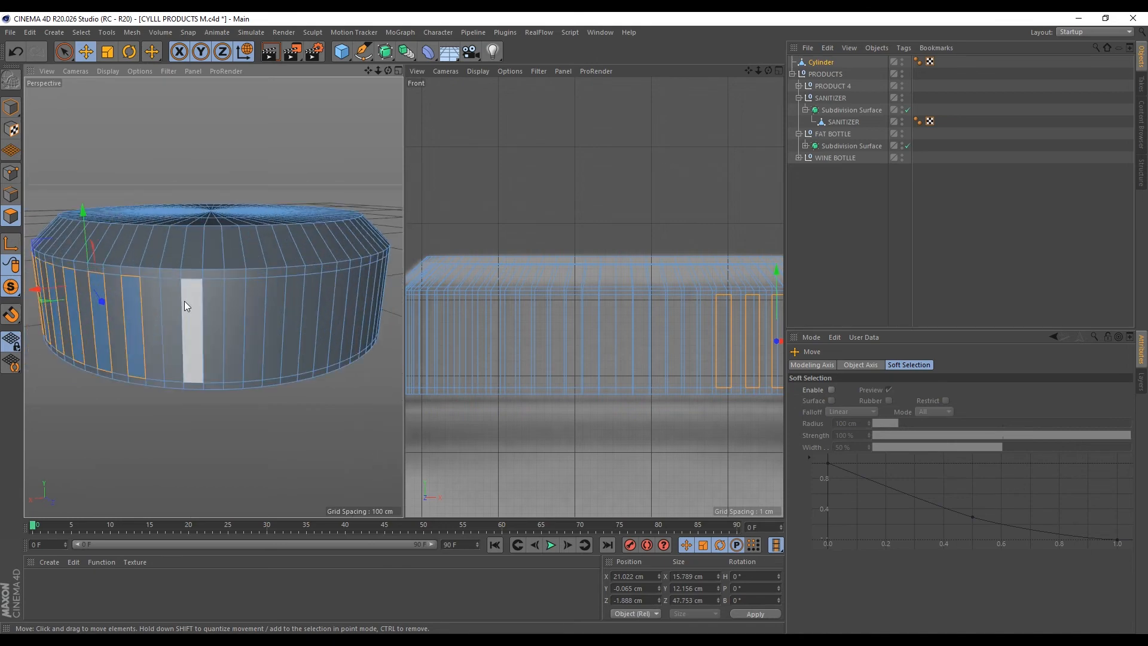
left_click(172, 301, "shift")
left_click(213, 304, "shift")
left_click(253, 306, "shift")
left_click(292, 302, "shift")
left_click_drag(293, 293, 106, 299, "alt")
scroll(106, 299, "down", 4)
scroll(114, 303, "up", 4)
left_click(156, 314, "shift")
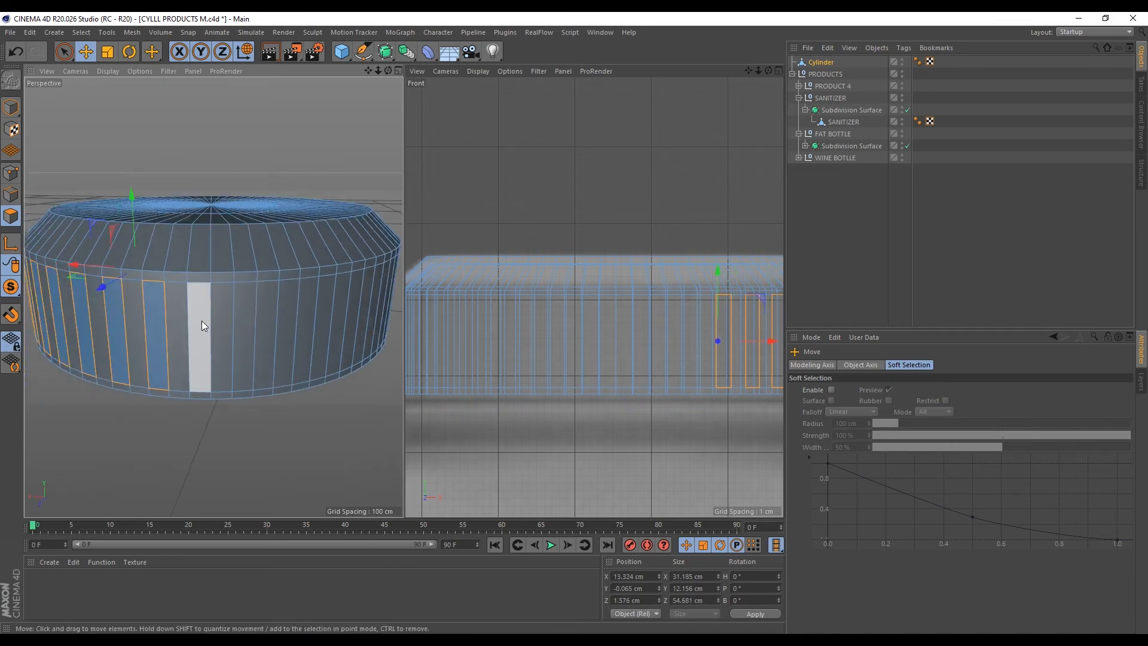
left_click(202, 321, "shift")
left_click(242, 317, "shift")
left_click(283, 312, "shift")
left_click(320, 308, "shift")
middle_click_drag(351, 304, 184, 307, "alt")
left_click_drag(184, 306, 99, 303, "alt")
left_click(169, 308, "shift")
left_click(212, 310, "shift")
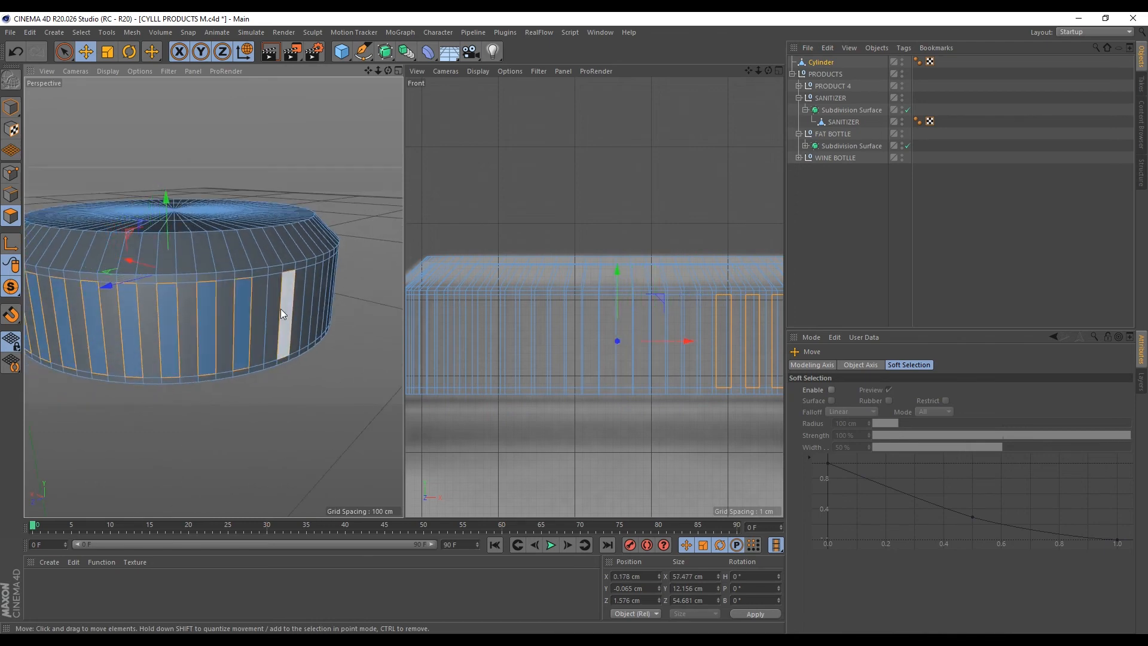
left_click(280, 309, "shift")
left_click_drag(206, 303, 88, 333, "alt")
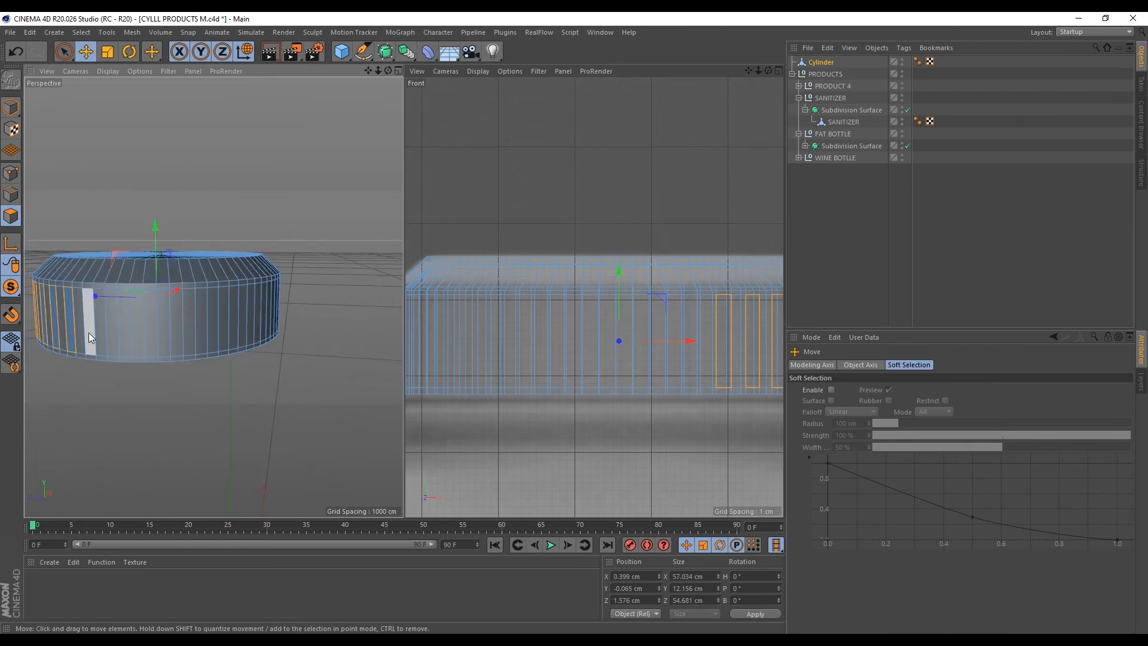
left_click(136, 328, "shift")
left_click(242, 324, "shift")
left_click_drag(241, 324, 46, 273, "alt")
left_click(322, 321, "shift")
left_click(348, 321, "shift")
scroll(46, 272, "down", 8)
scroll(194, 282, "up", 10)
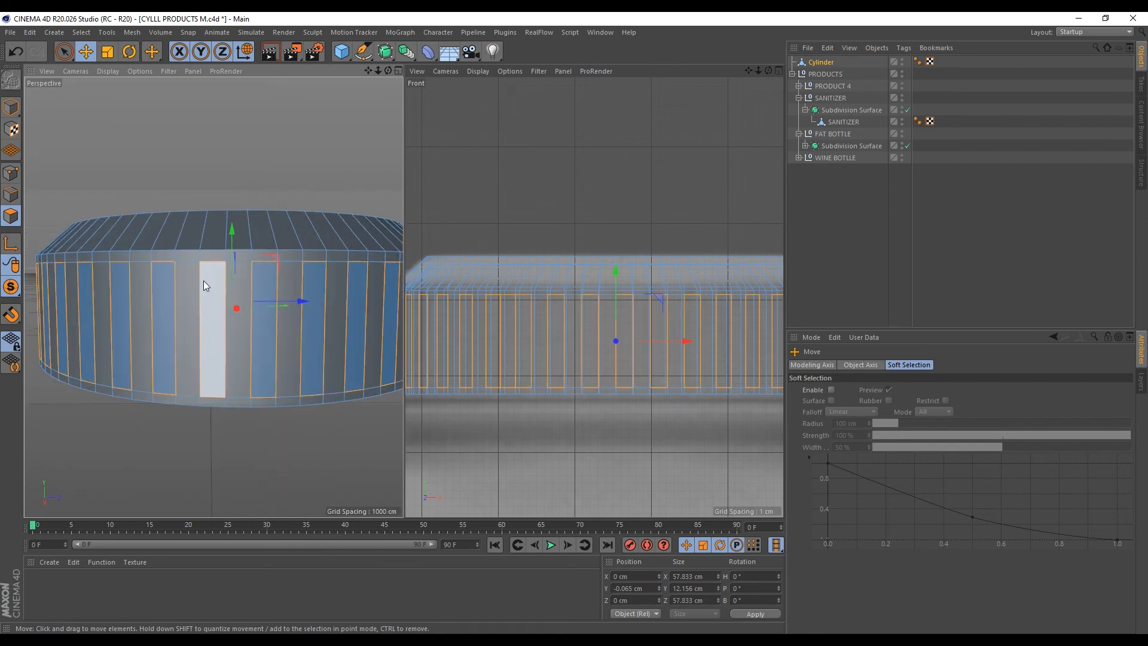
Inset the selected side polygons with Extrude Inner at an offset of 0.4 cm
scroll(209, 303, "up", 3)
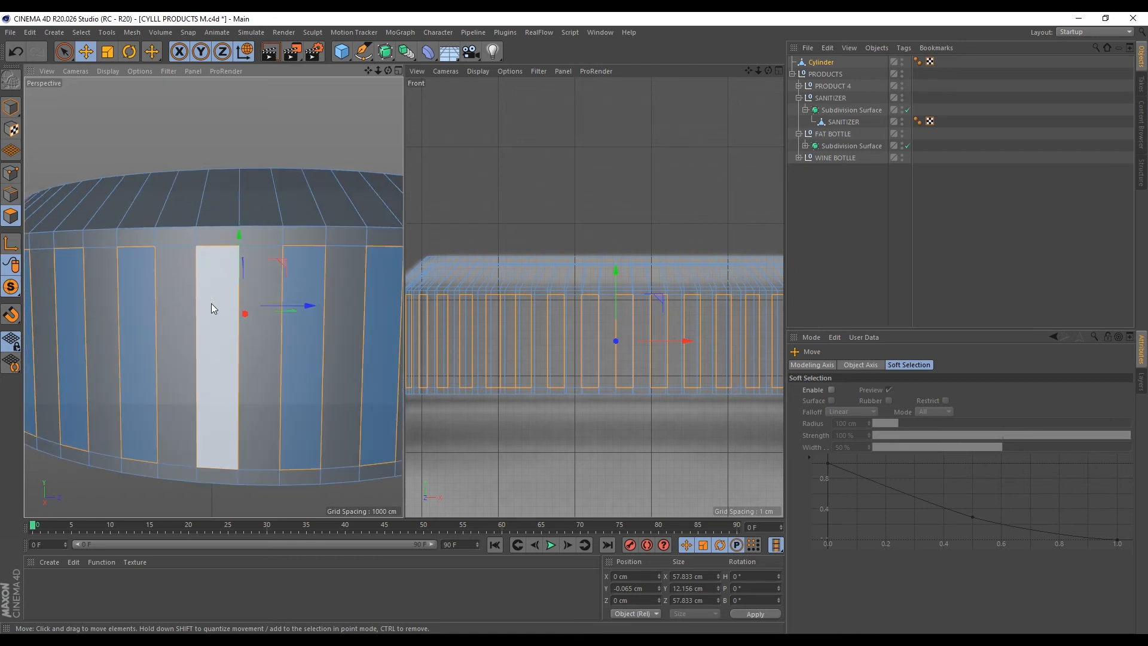
key("i")
left_click_drag(340, 259, 269, 287)
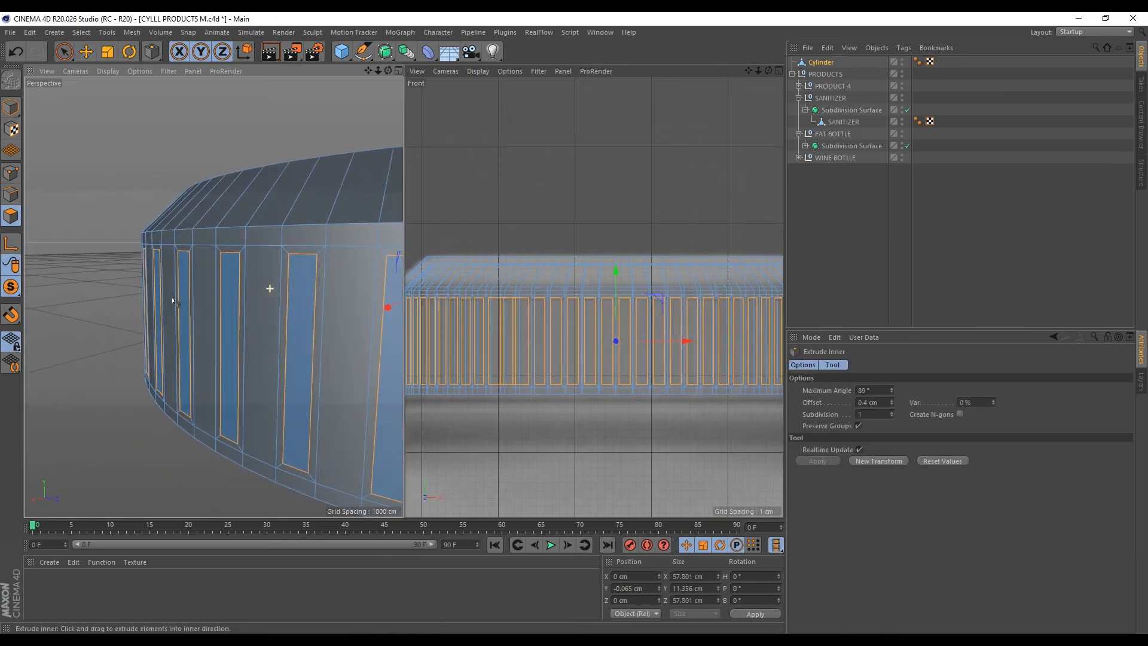
Extrude the inset side polygons 0.5 cm into the cap with Create Caps off to form vertical grooves
key("d")
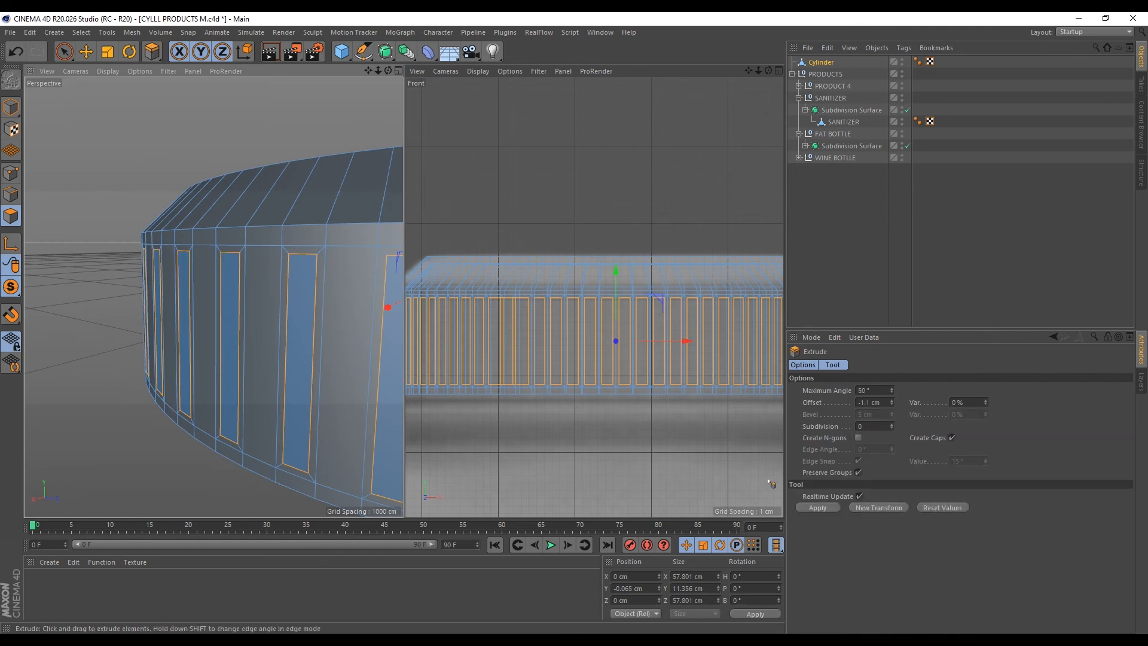
left_click(952, 440)
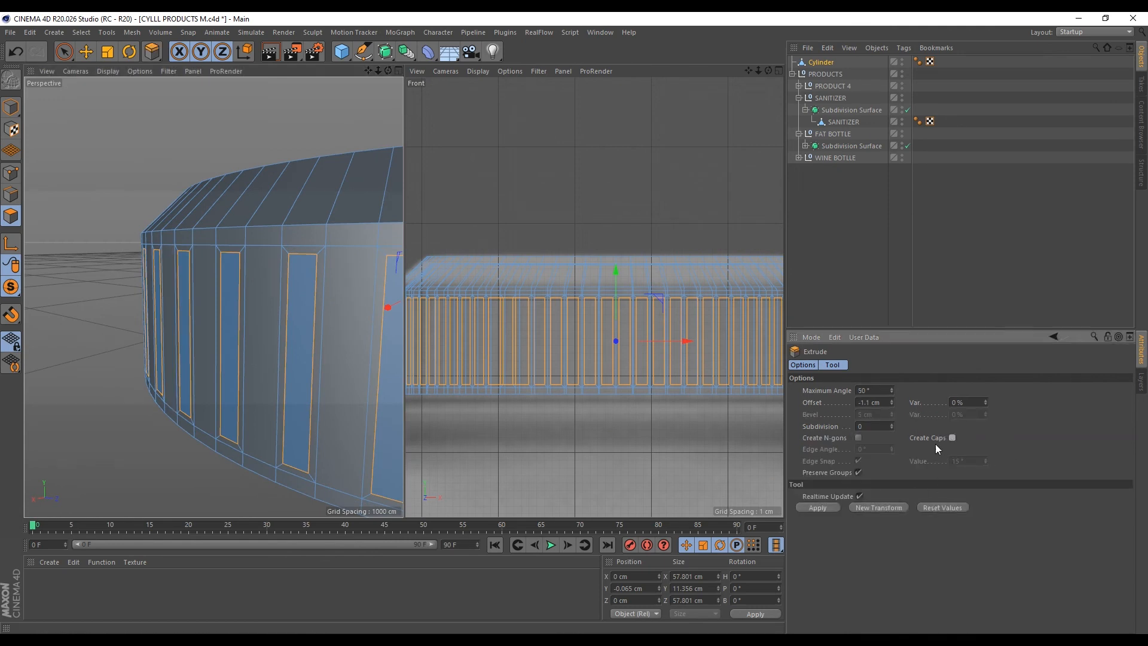
left_click(100, 272)
left_click_drag(101, 272, 110, 271)
scroll(209, 293, "down", 3)
left_click_drag(209, 293, 281, 293, "alt")
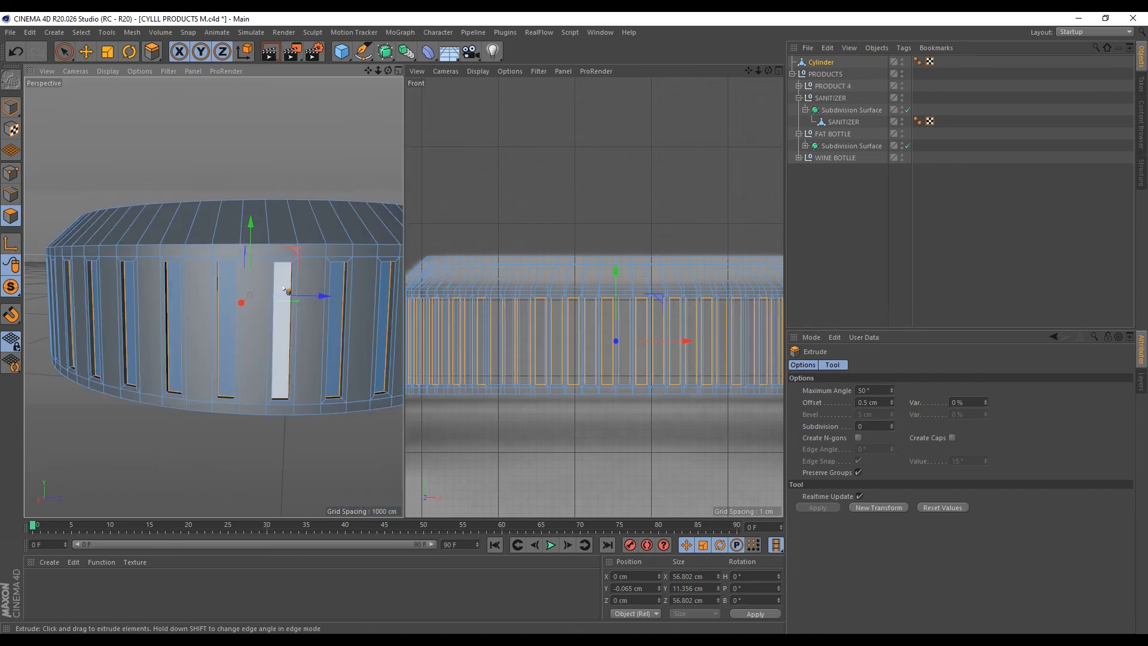
Display the whole cap in plain Gouraud shading without lines and examine the grooves around its side
left_click(7, 108)
scroll(149, 235, "down", 3)
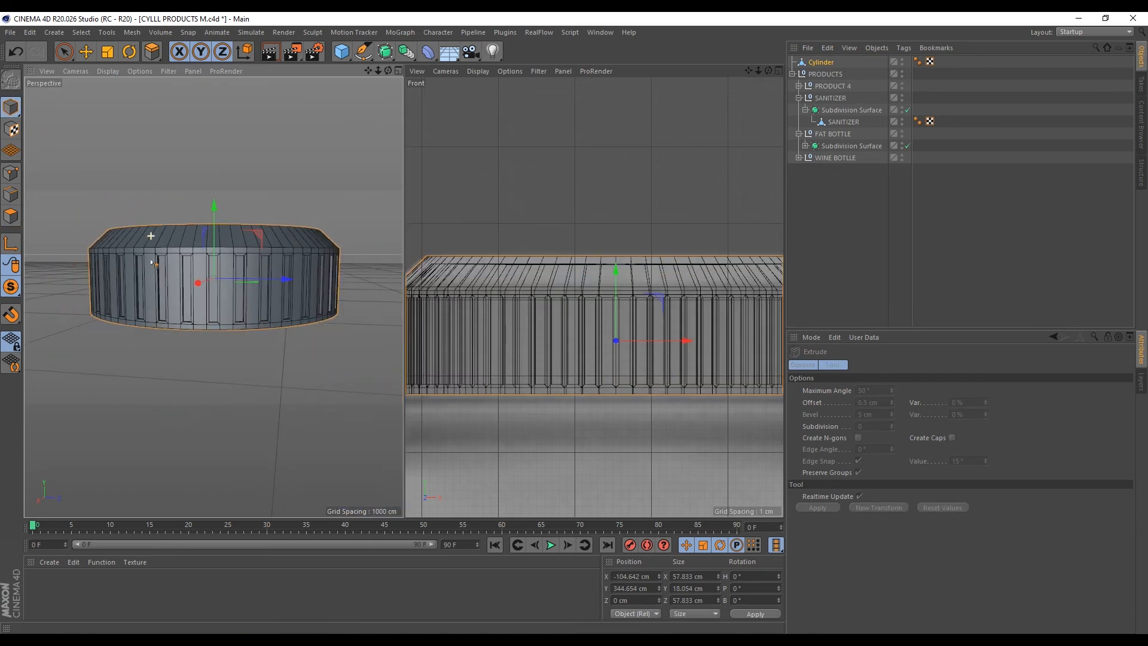
scroll(215, 260, "up", 1)
key("n")
key("a")
scroll(221, 281, "down", 1)
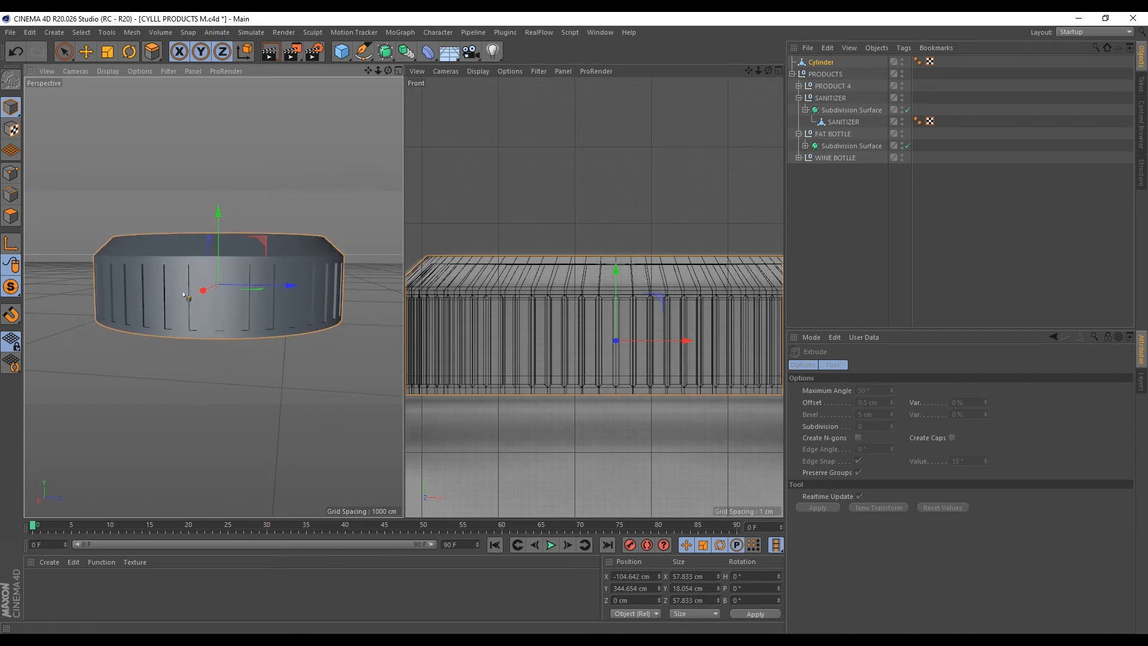
mouse_move(221, 284)
left_mouse_down("alt")
mouse_move(138, 295)
mouse_move(228, 300)
left_mouse_up("alt")
scroll(228, 299, "up", 3)
Add two loop cuts around the grooved side wall, close to the upper and lower ends of the grooves
left_click(10, 195)
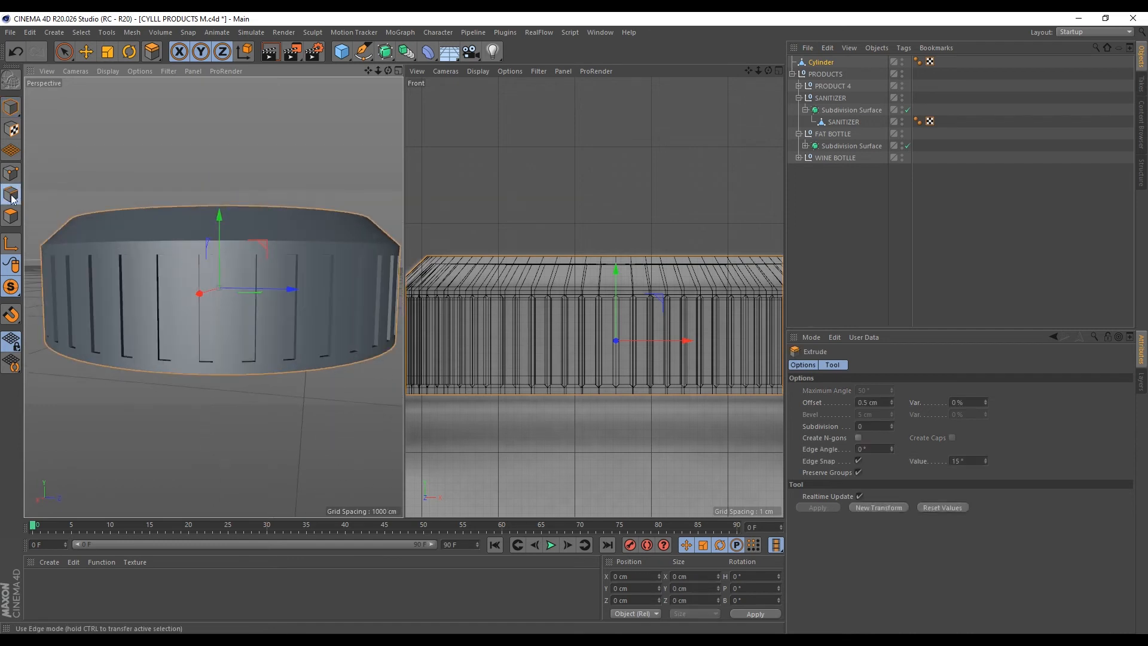
left_click_drag(207, 254, 230, 271, "alt")
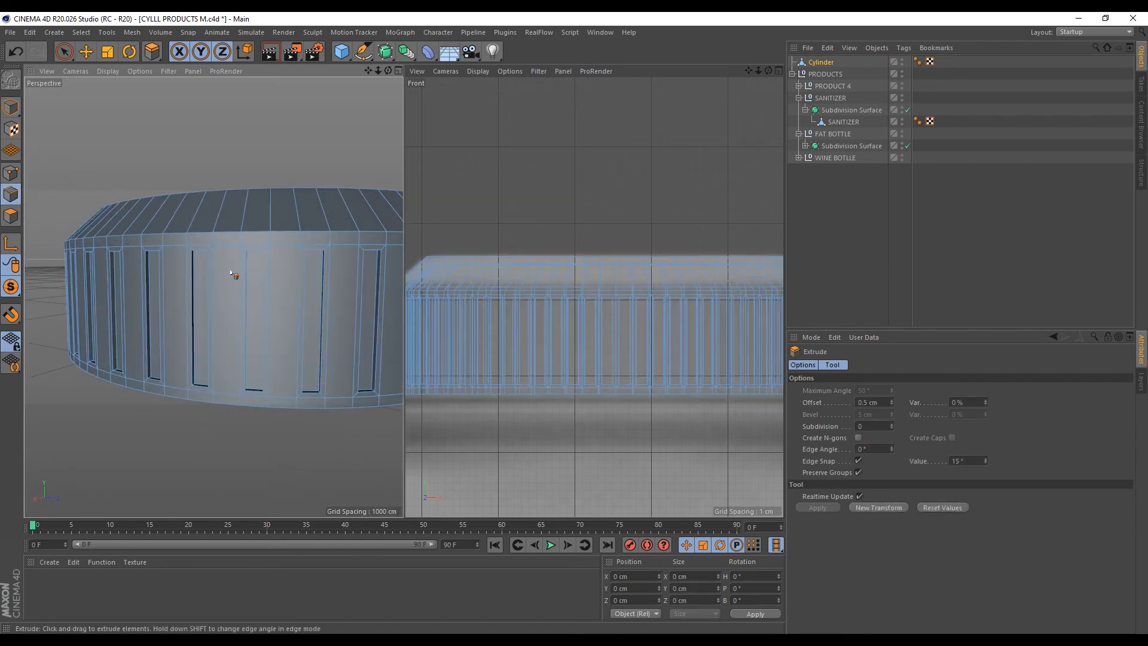
right_click(231, 274)
left_click(263, 412)
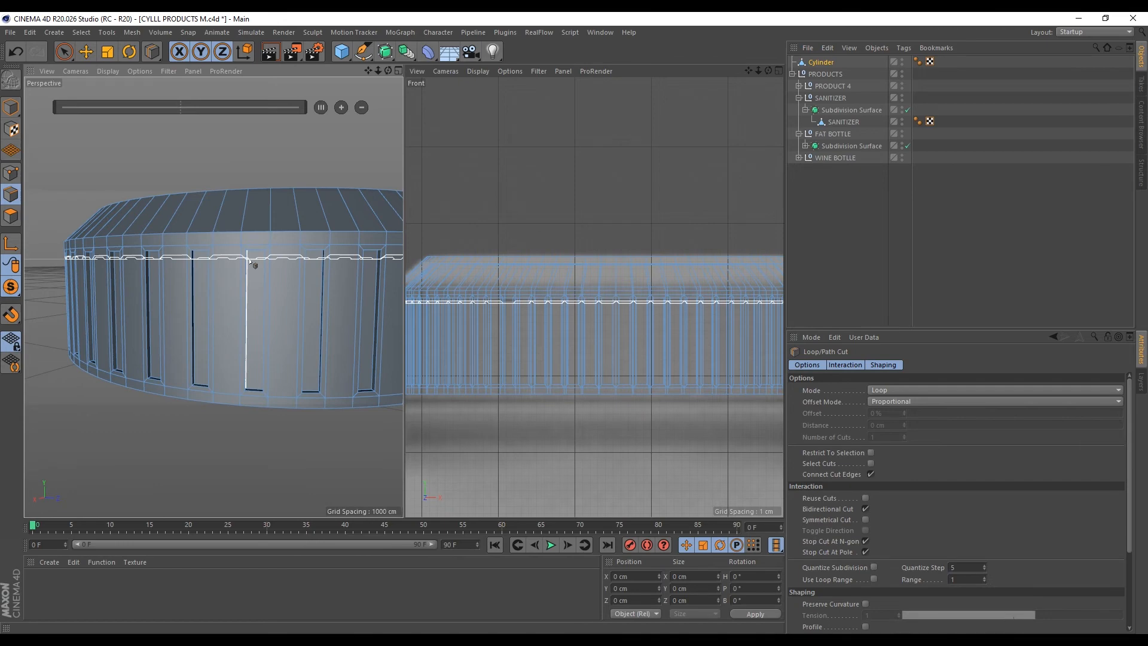
left_click(249, 261)
left_click(264, 383)
left_click_drag(264, 383, 226, 363, "alt")
key("e")
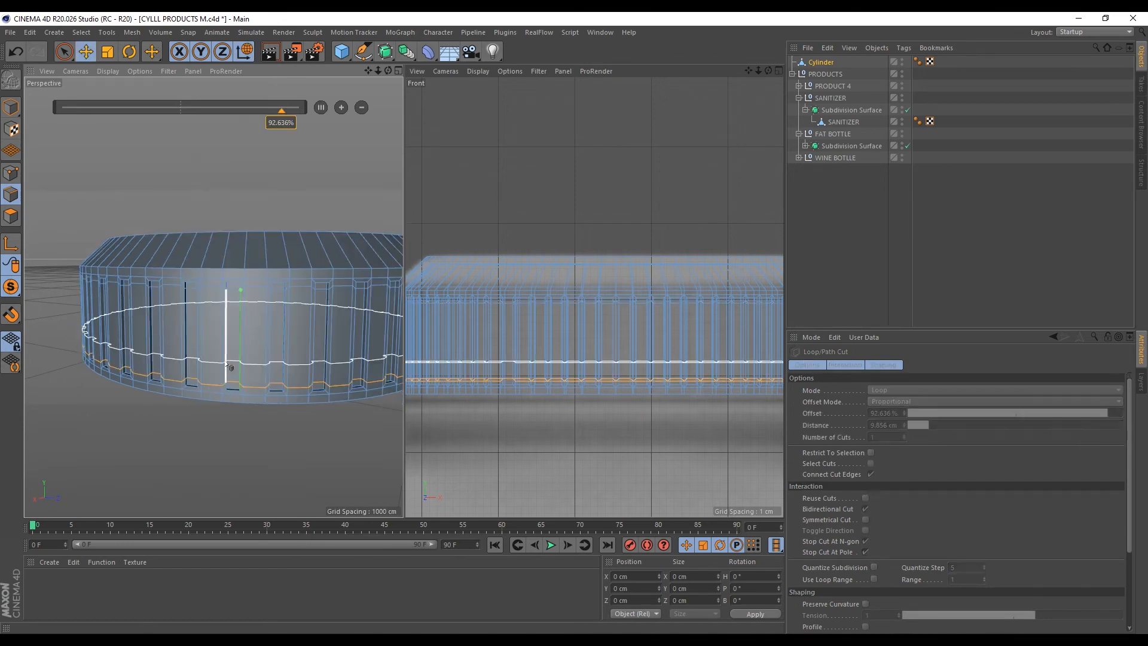
Select all the cap's polygons, apply a mesh command to them, and clear the selection
left_click(11, 216)
key("ctrl+a")
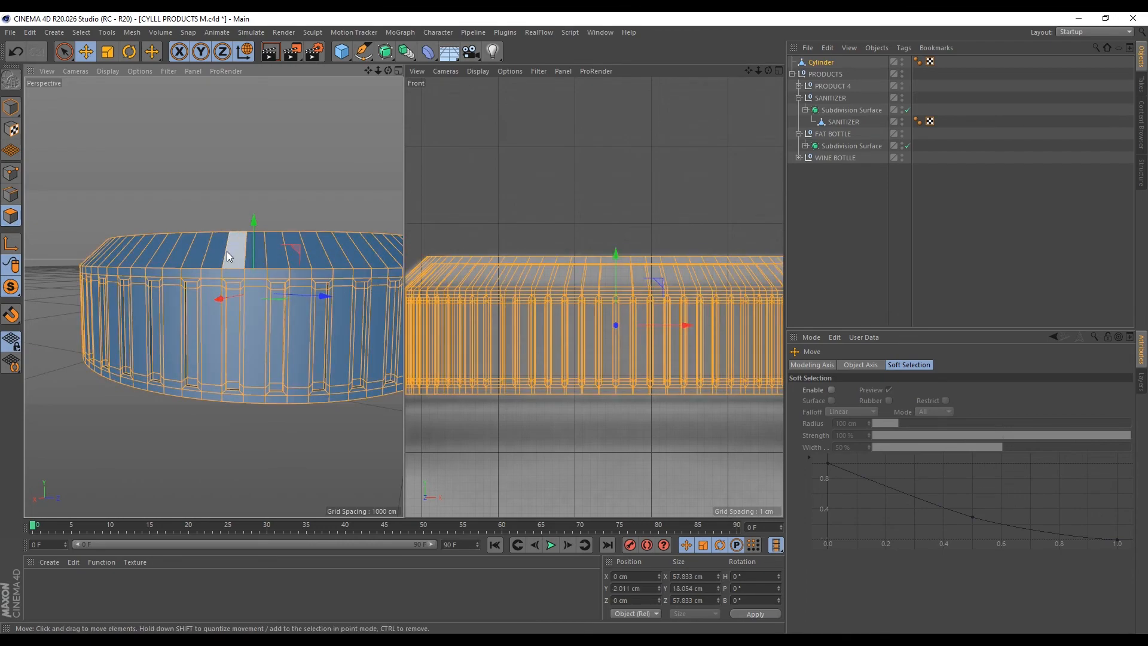
left_click_drag(228, 252, 189, 243, "alt")
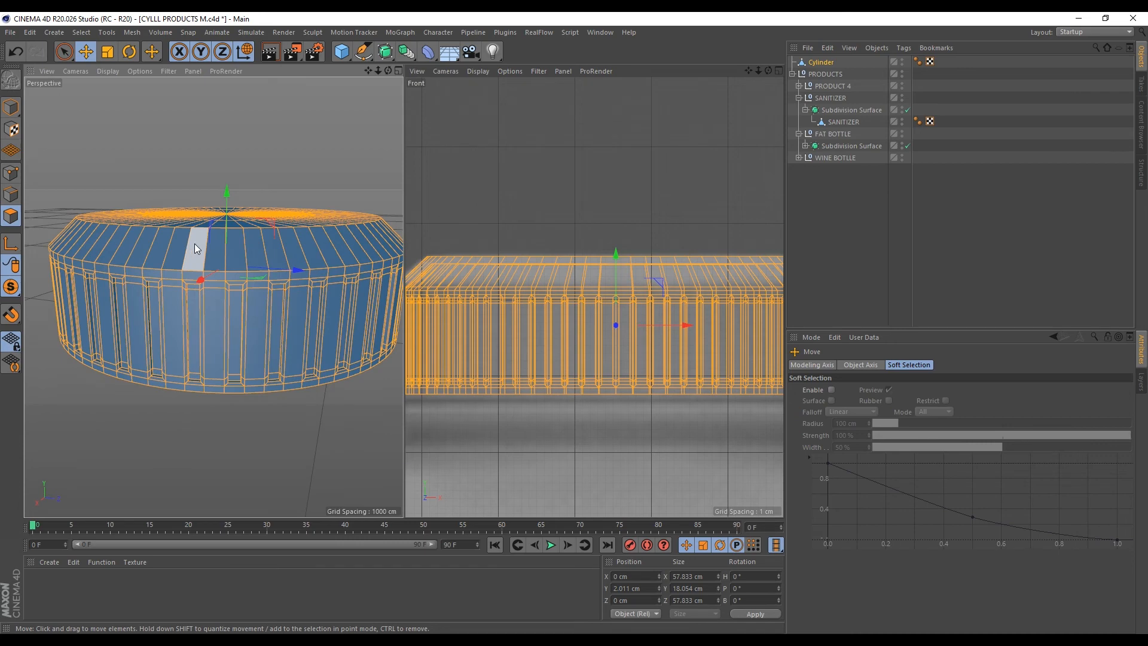
right_click(195, 243)
left_click(253, 474)
left_click(254, 475)
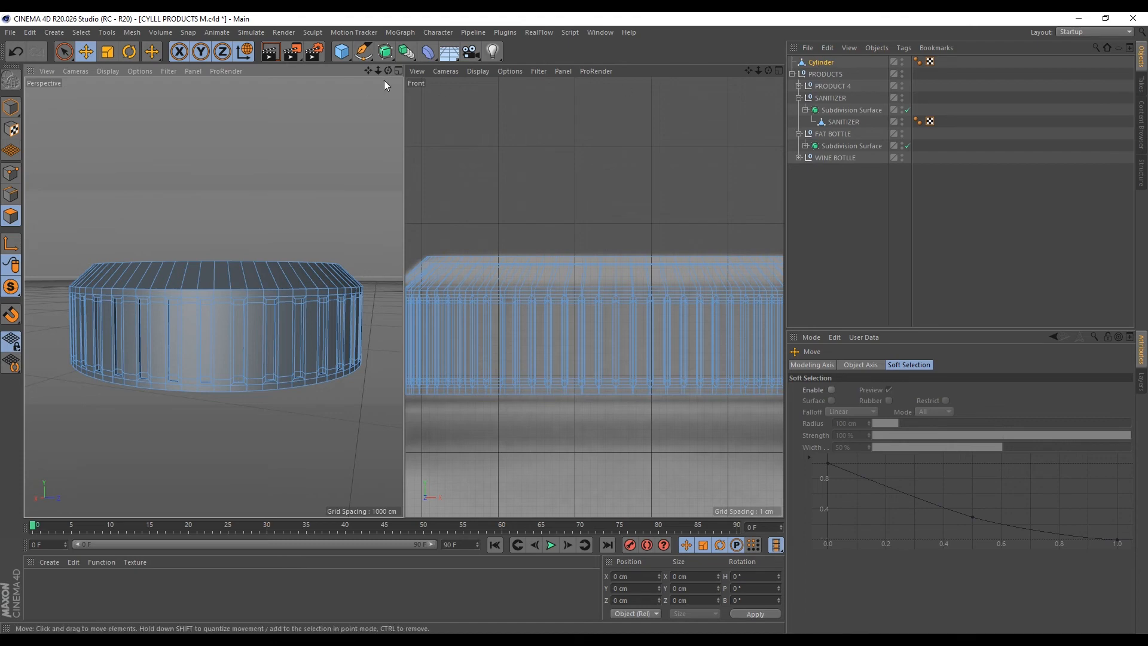
Add a Subdivision Surface as the parent of the cap's cylinder and inspect the smoothed grooves
left_click(385, 51, "alt")
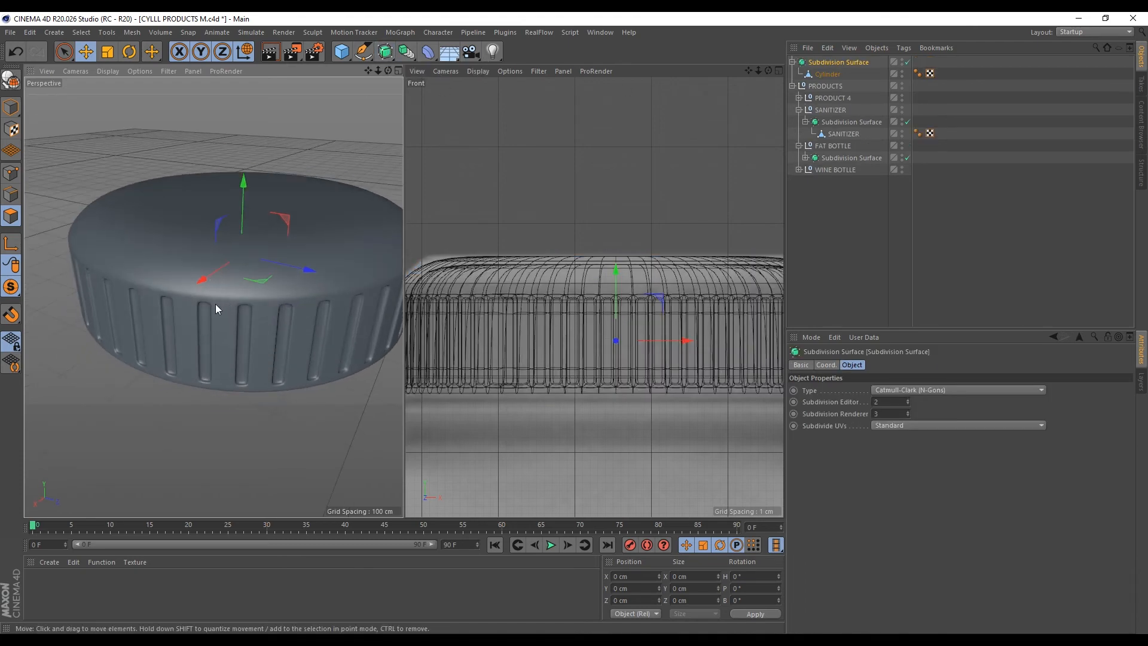
left_click_drag(215, 303, 219, 283, "alt")
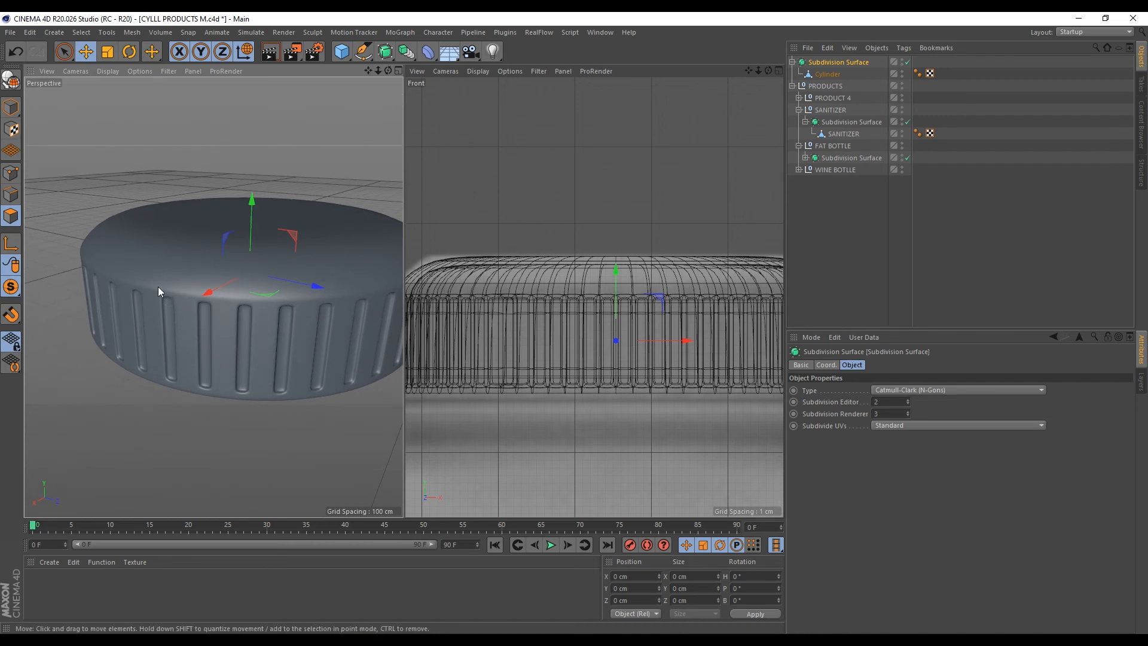
scroll(184, 290, "up", 2)
Turn off the cap's Subdivision Surface and add loop cuts near the lower edge (about 14%) and upper edge of the sloped rim
left_click(824, 72)
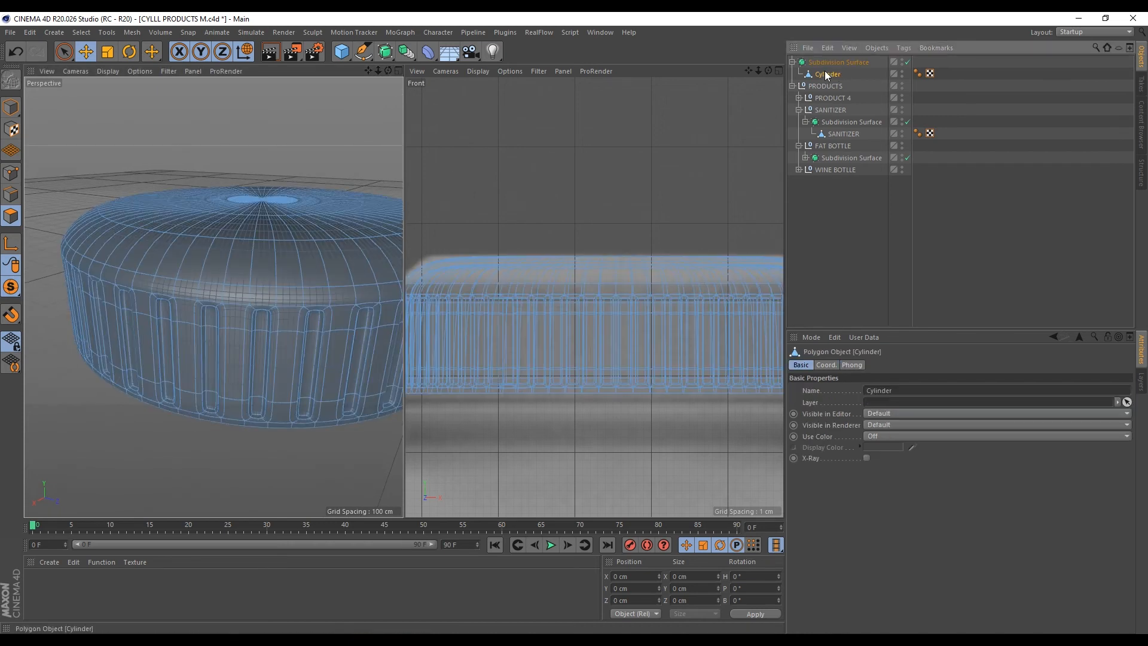
left_click(908, 62)
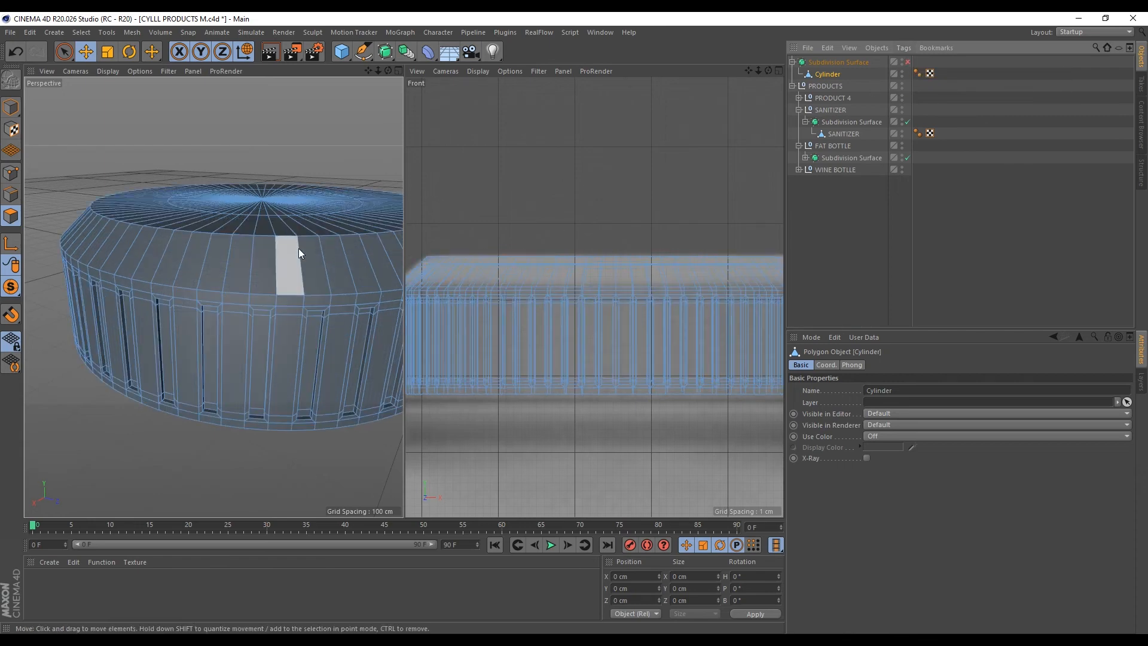
right_click(299, 249)
left_click(311, 383)
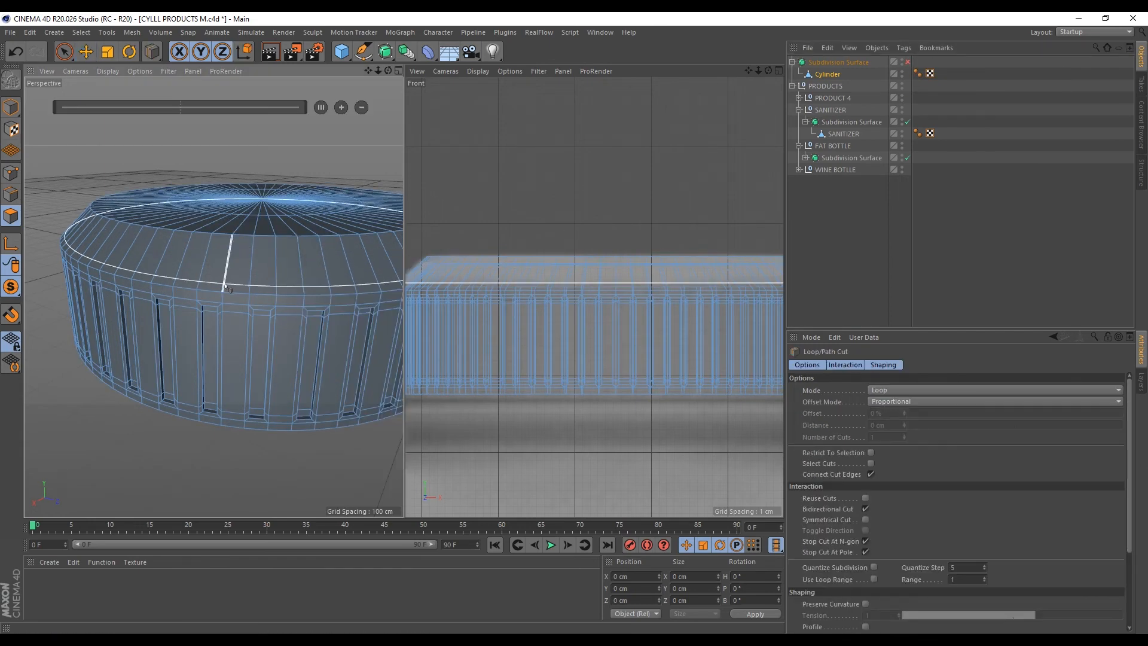
left_click(225, 284)
left_click(233, 243)
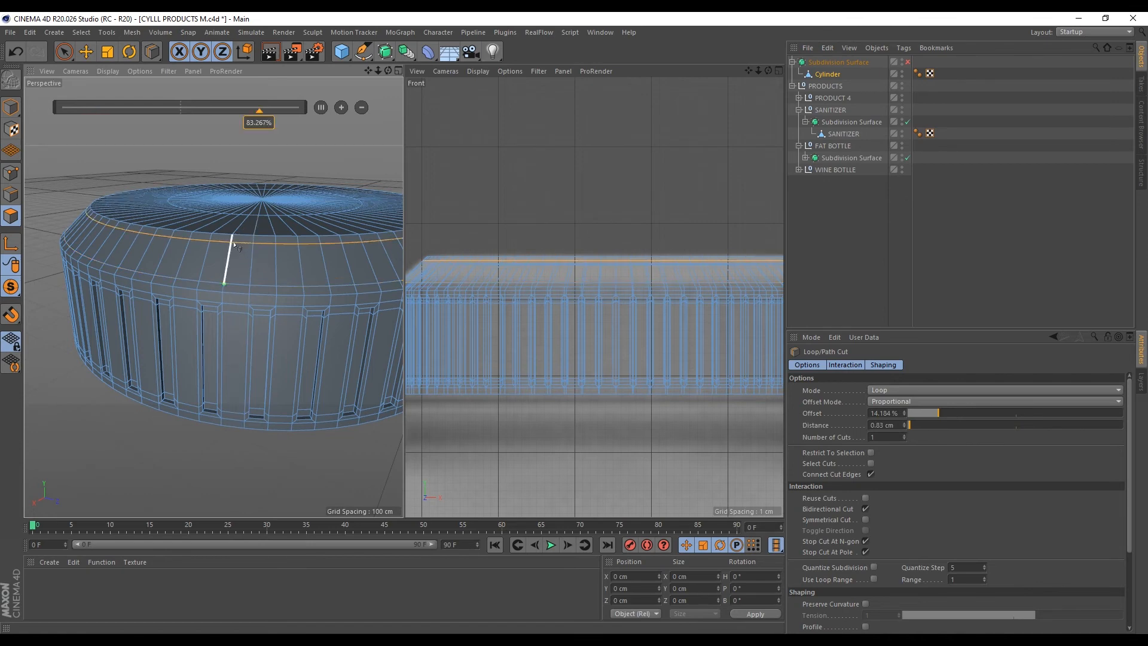
Place a loop cut at about 84% on the cap's top face near the rim and turn the Subdivision Surface back on
mouse_move(234, 243)
left_mouse_down("alt")
mouse_move(249, 228)
mouse_move(237, 232)
left_mouse_up("alt")
left_click(908, 62)
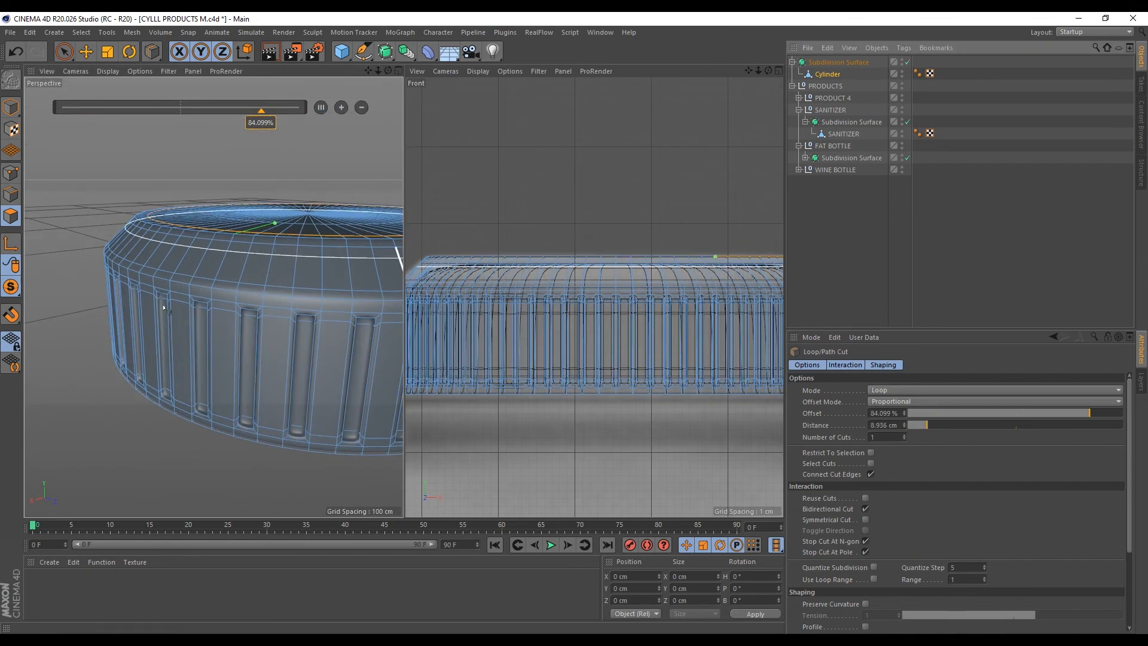
scroll(87, 302, "down", 3)
scroll(183, 281, "up", 3)
scroll(210, 414, "up", 2)
Add supporting loop cuts around the cap's lower rim and on its wall close to the open edge (about 6.6%)
left_click_drag(209, 413, 187, 207, "alt")
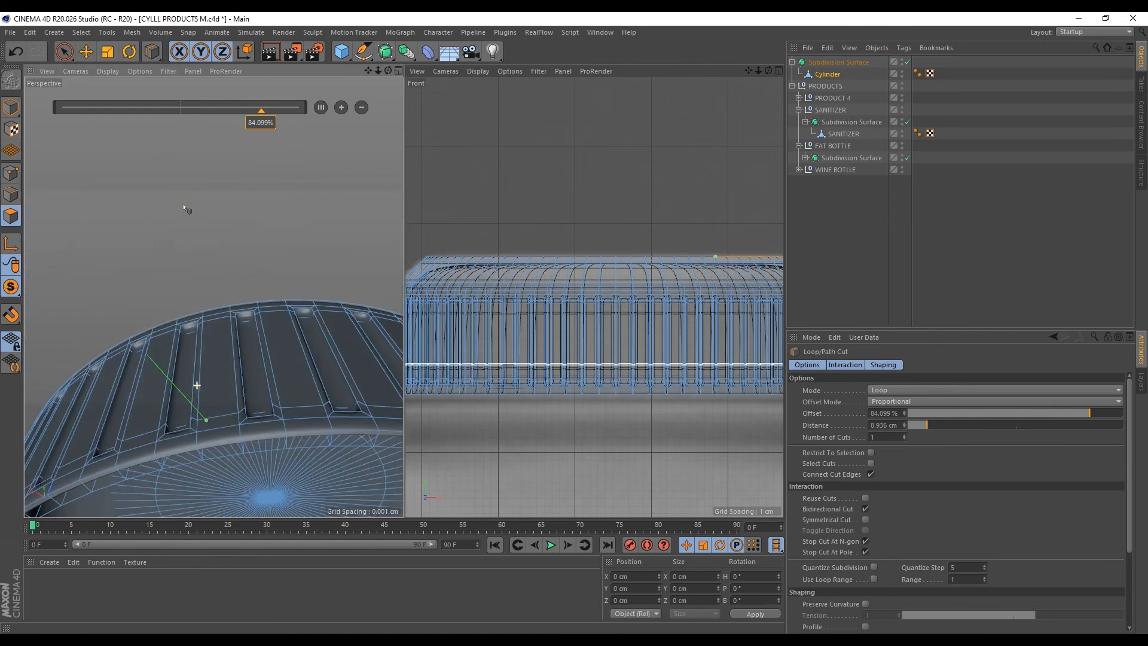
scroll(187, 209, "up", 2)
scroll(183, 439, "up", 4)
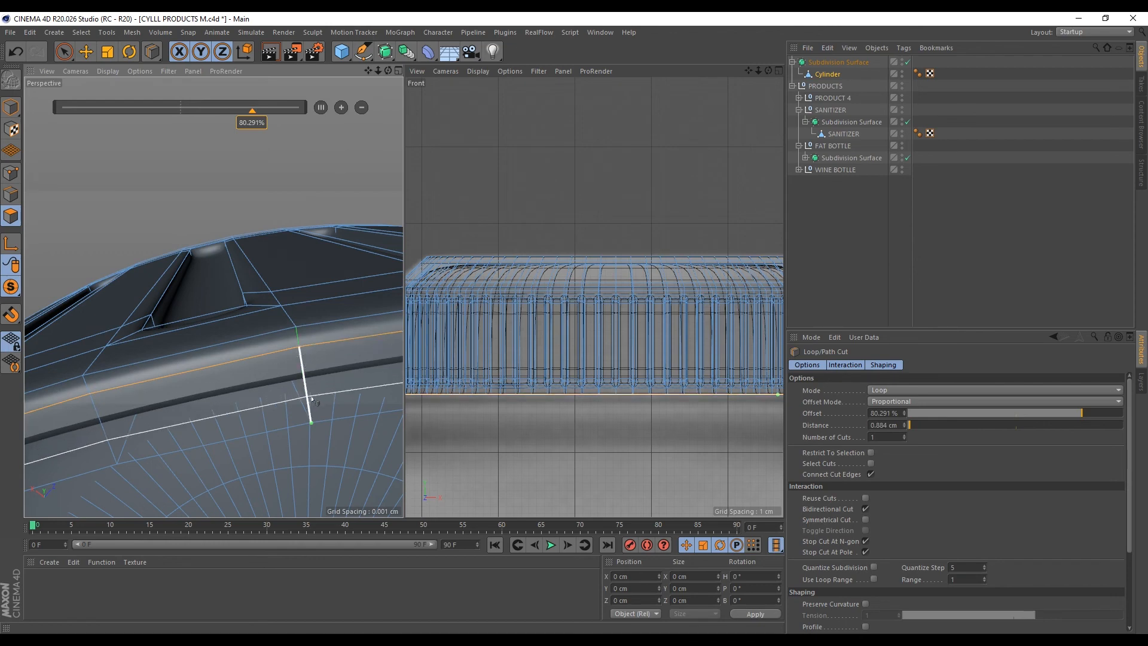
scroll(263, 342, "down", 4)
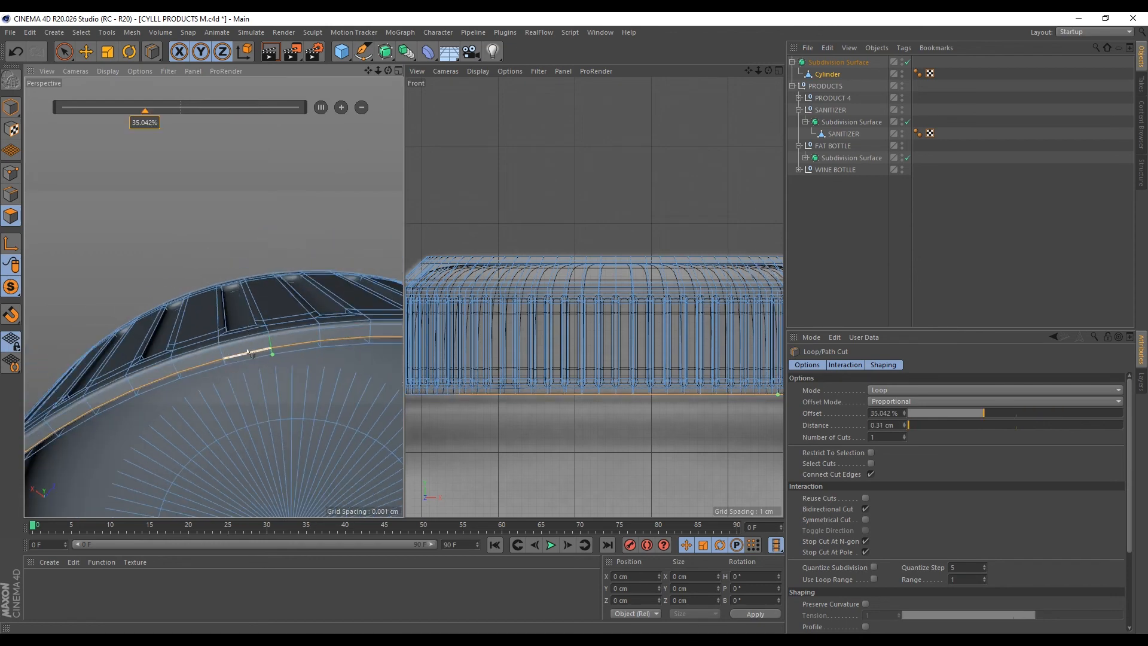
left_click_drag(262, 346, 36, 364, "alt")
scroll(243, 344, "up", 4)
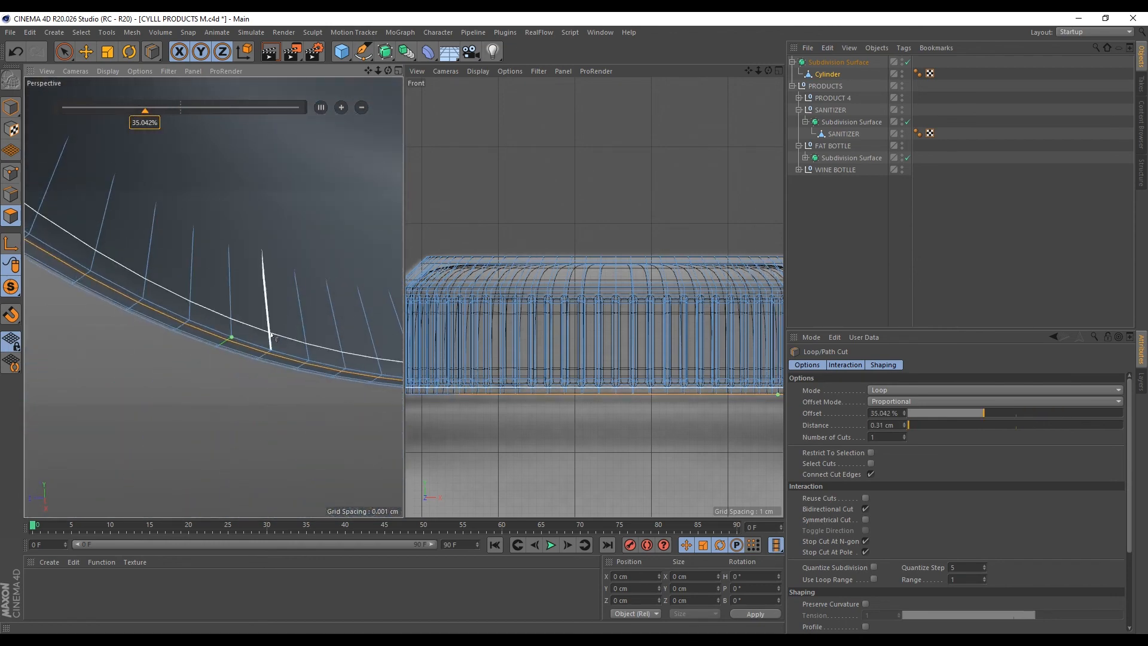
scroll(241, 343, "down", 6)
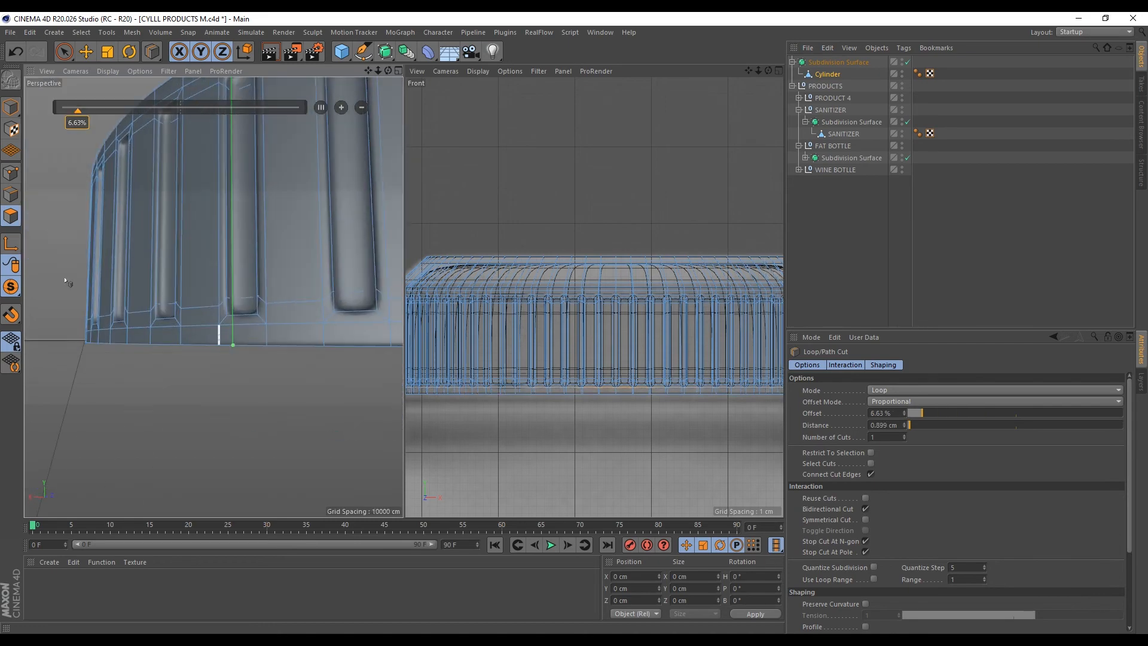
Turn off viewport solo and lower the cap slightly onto the fat bottle's neck
left_click(13, 107)
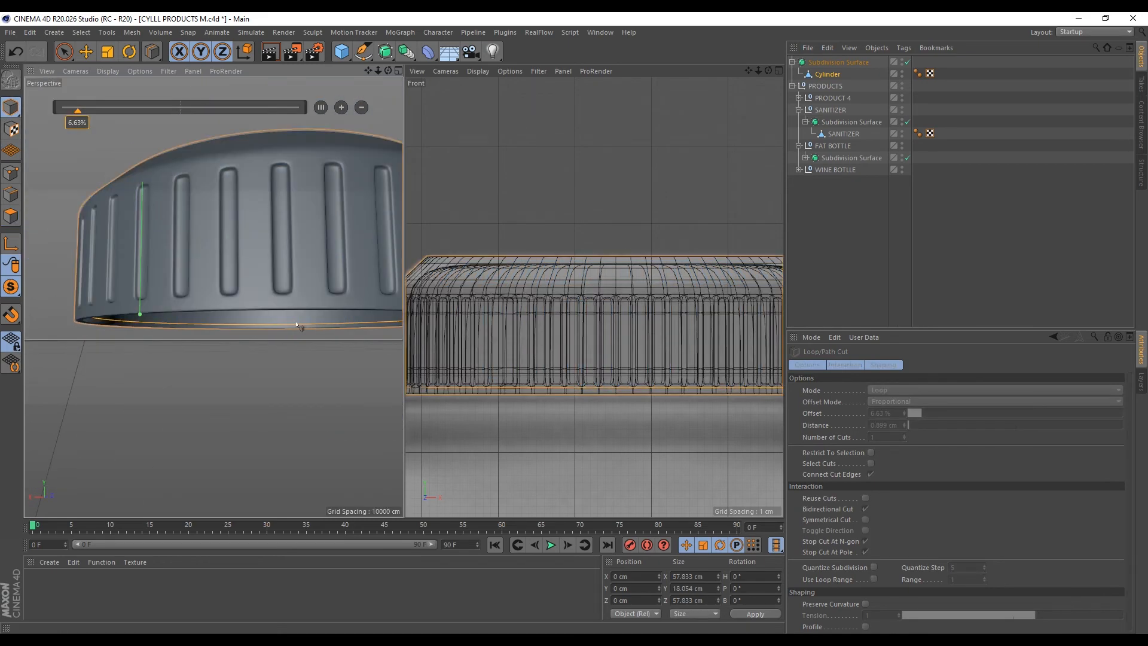
middle_click(296, 326)
scroll(308, 394, "down", 8)
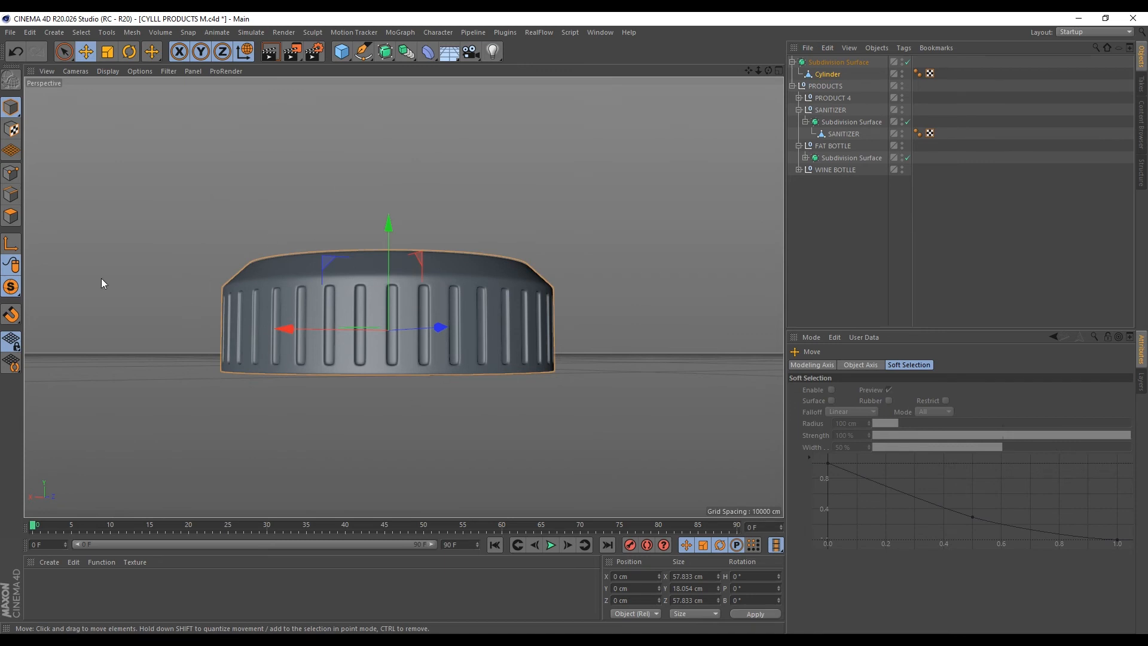
left_click(8, 291)
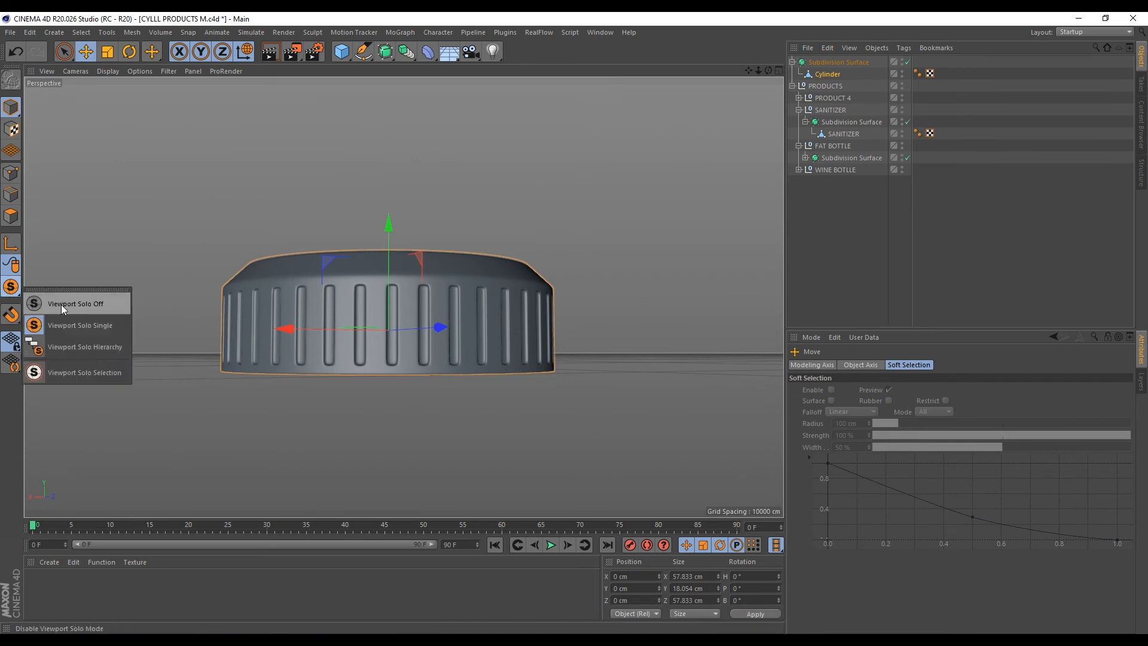
left_click(77, 304)
left_click(826, 74)
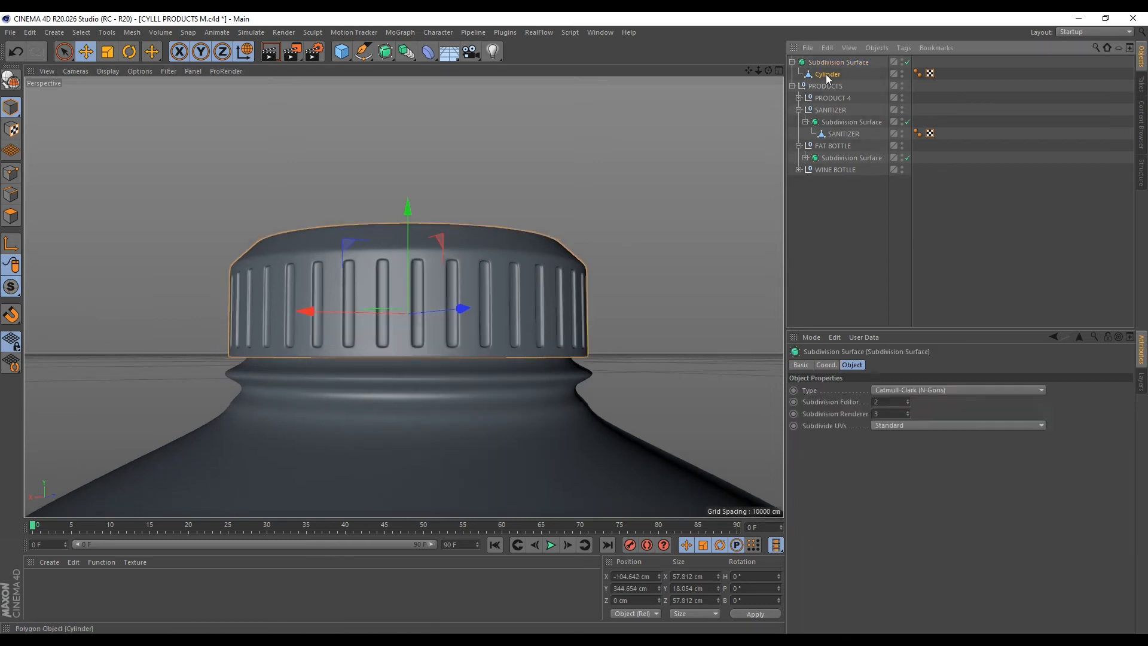
left_click_drag(407, 204, 399, 210)
scroll(388, 228, "down", 3)
left_click(808, 261)
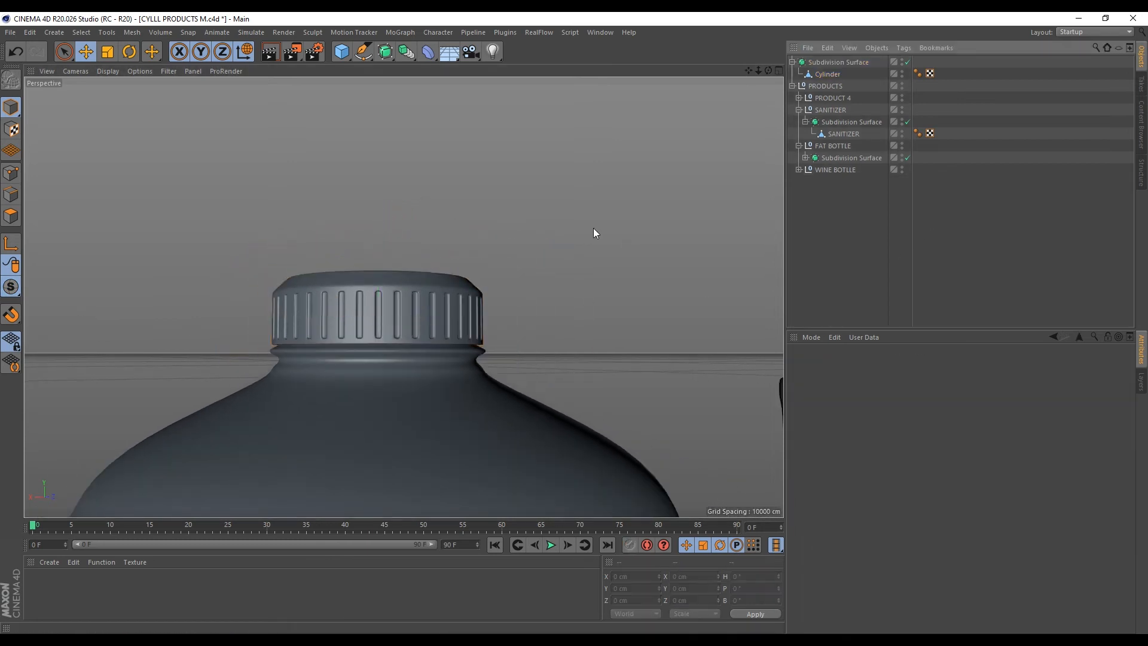
scroll(386, 279, "down", 3)
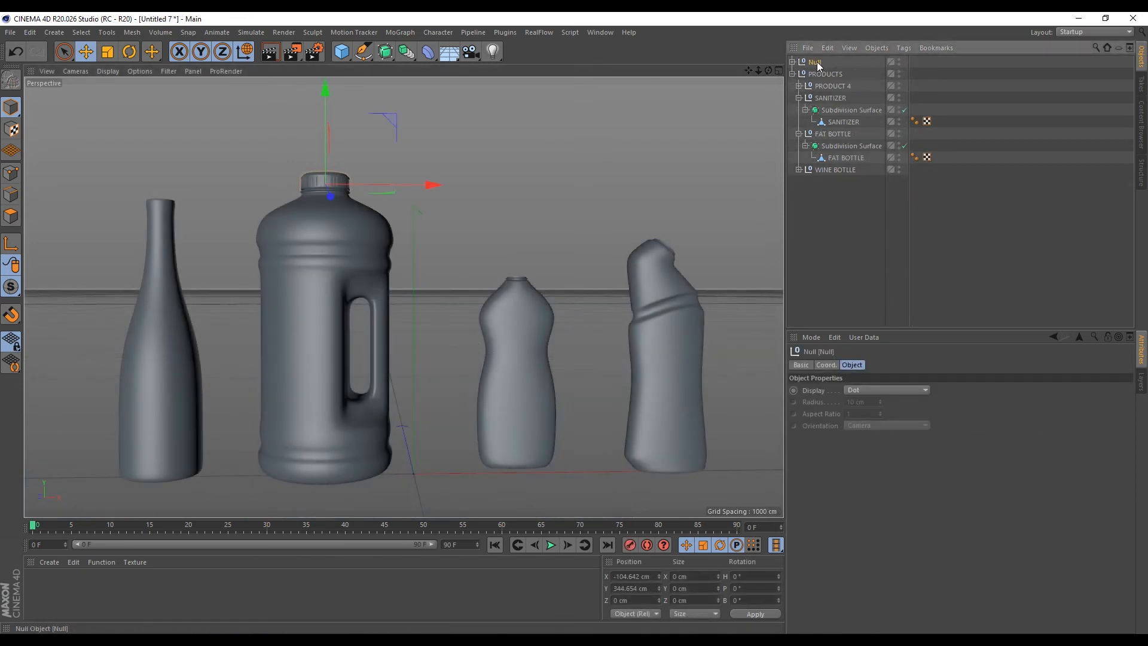
Rename the cap's null FAT BOTTLE COVER and move it into the FAT BOTTLE group
double_click(816, 63)
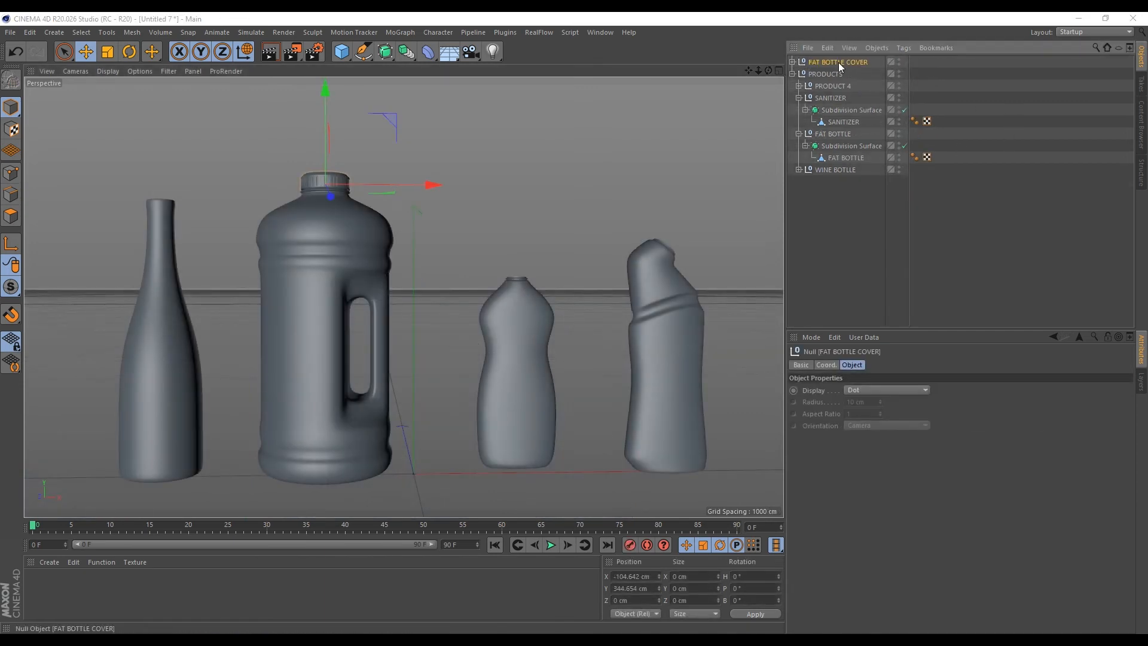
left_click_drag(832, 143, 831, 143)
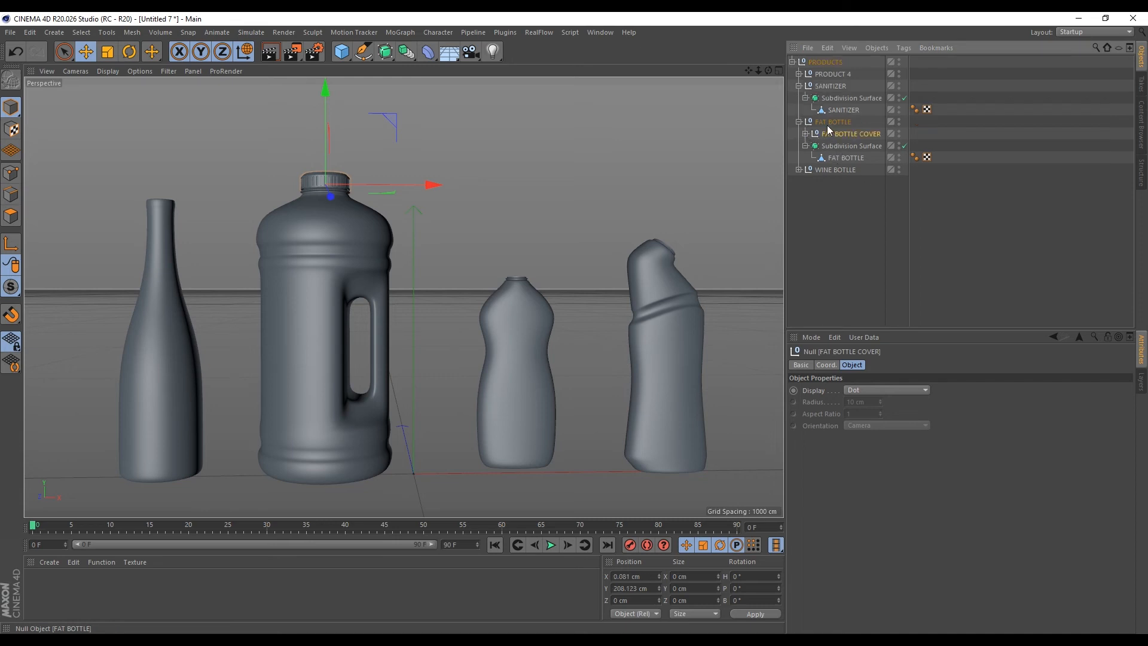
left_click(798, 122)
left_click(825, 121)
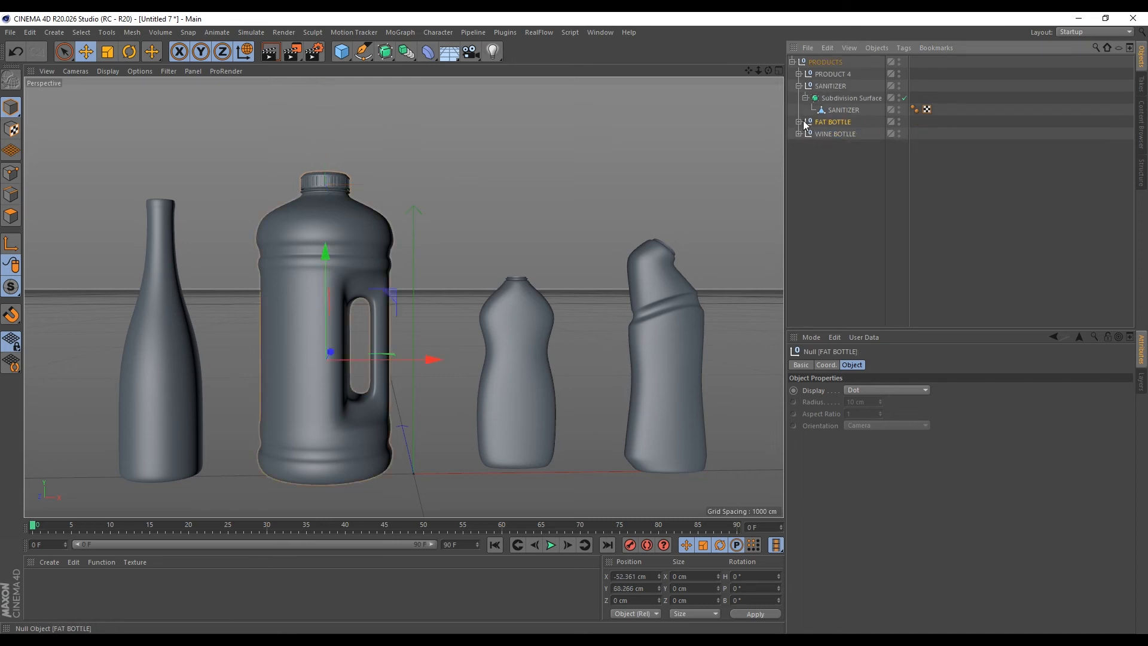
Select the edges of the sanitizer bottle's neck and shoulder and scale them up slightly towards the reference outline
scroll(533, 280, "up", 6)
scroll(467, 253, "down", 2)
scroll(525, 259, "up", 4)
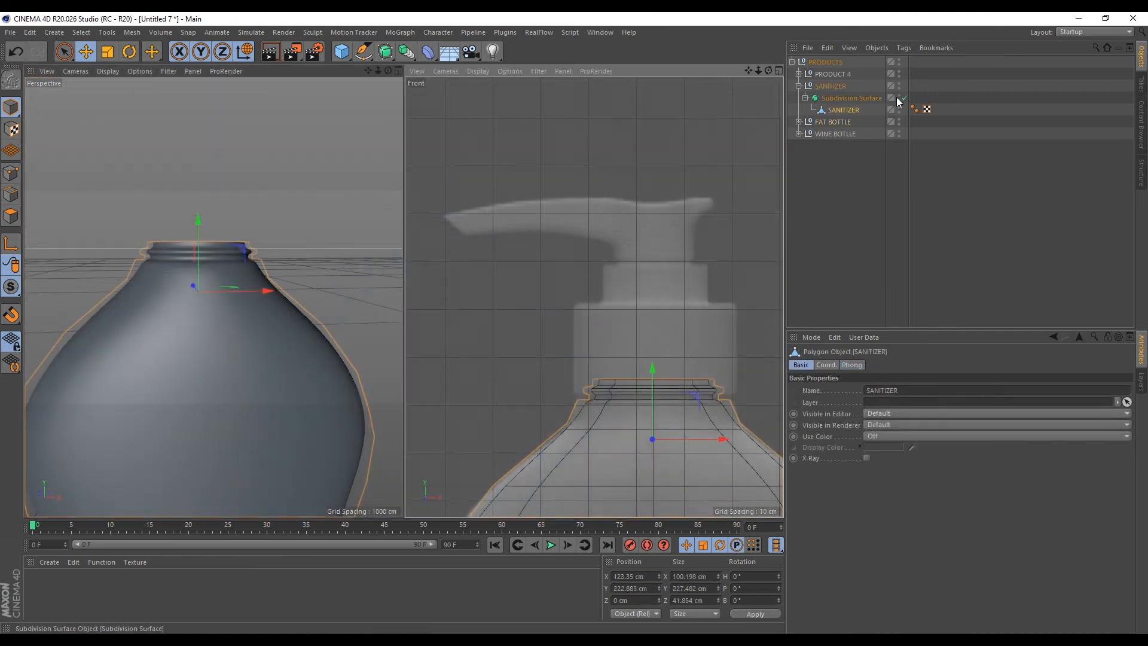
scroll(695, 434, "up", 2)
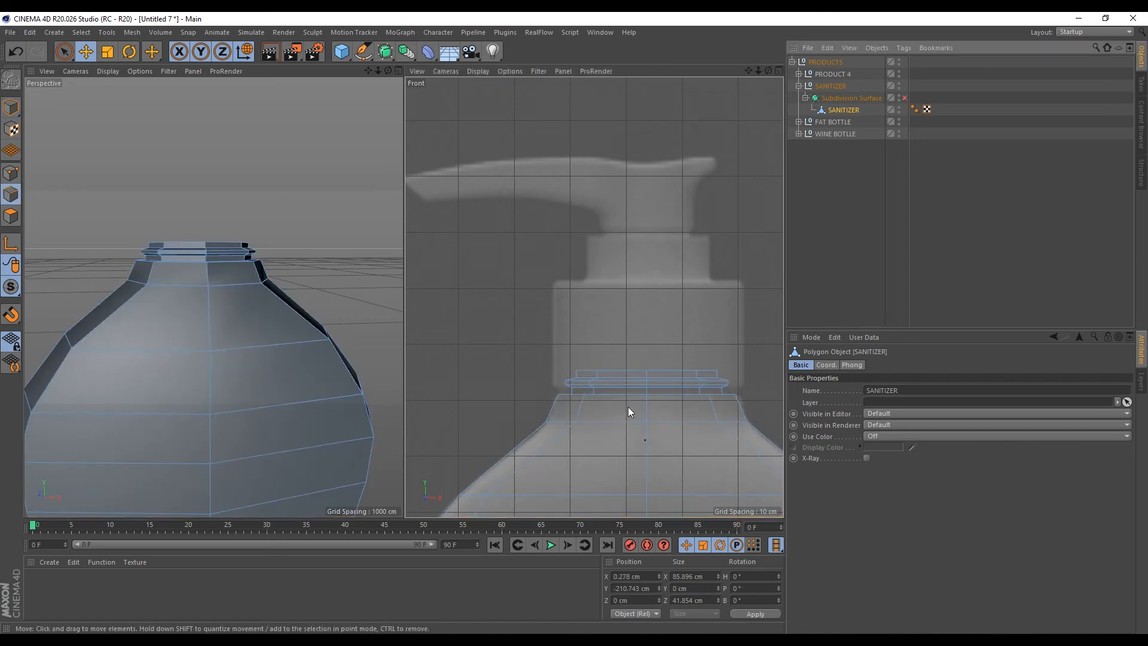
key("0")
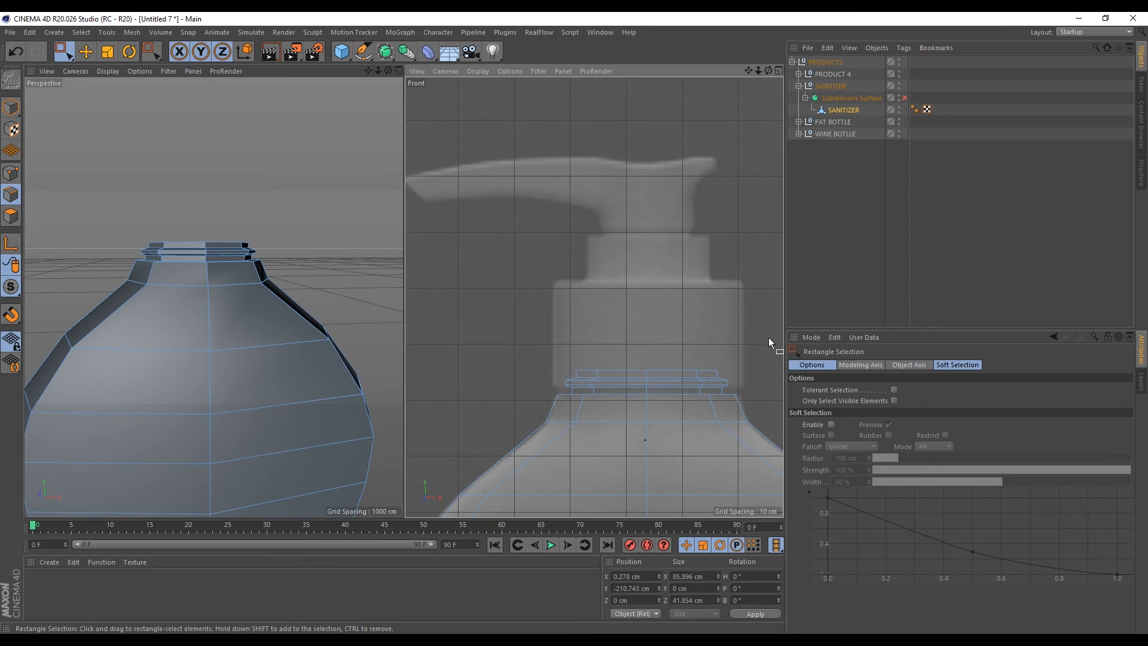
left_click_drag(769, 339, 484, 429)
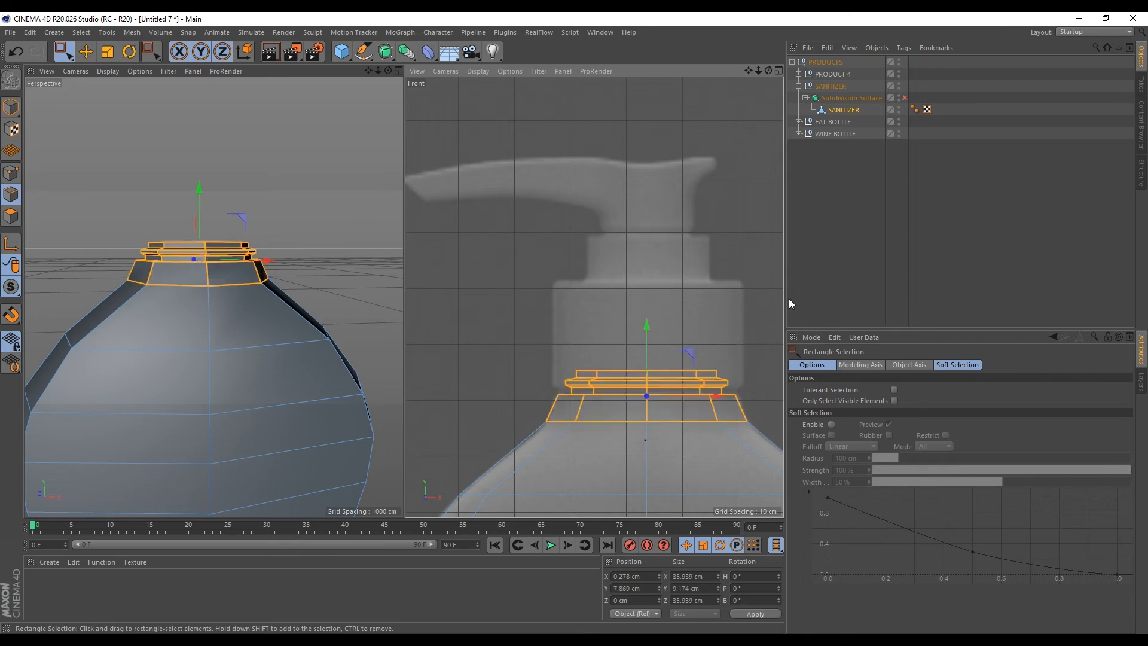
left_click(904, 97)
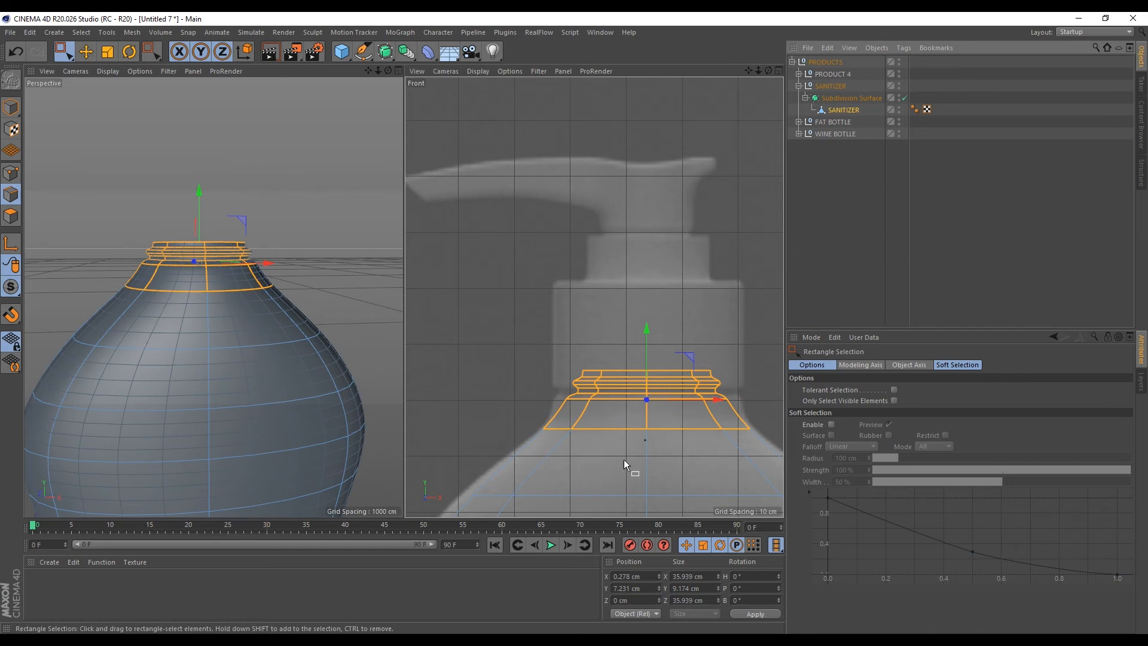
scroll(695, 419, "up", 2)
key("t")
left_click_drag(694, 420, 723, 421)
Select the sanitizer's neck edge loops above the shoulder, scale them to about 38 cm wide and lower them slightly
key("0")
left_click_drag(759, 308, 452, 396)
key("t")
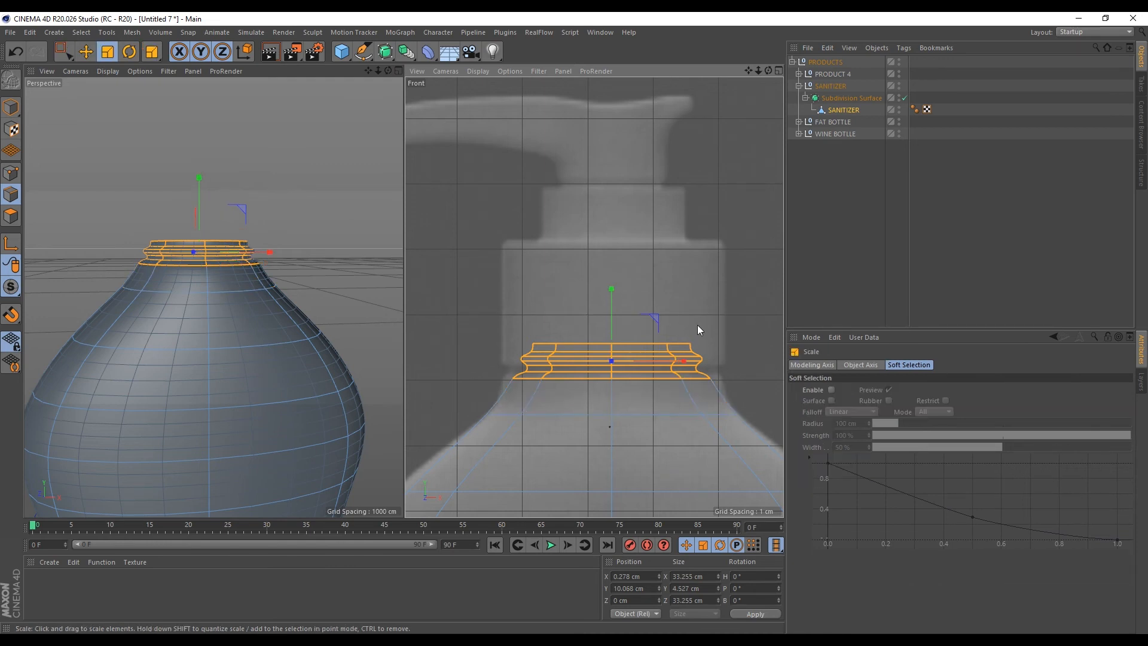
left_click_drag(697, 325, 766, 294)
key("e")
left_click_drag(611, 289, 610, 298)
scroll(718, 362, "up", 3)
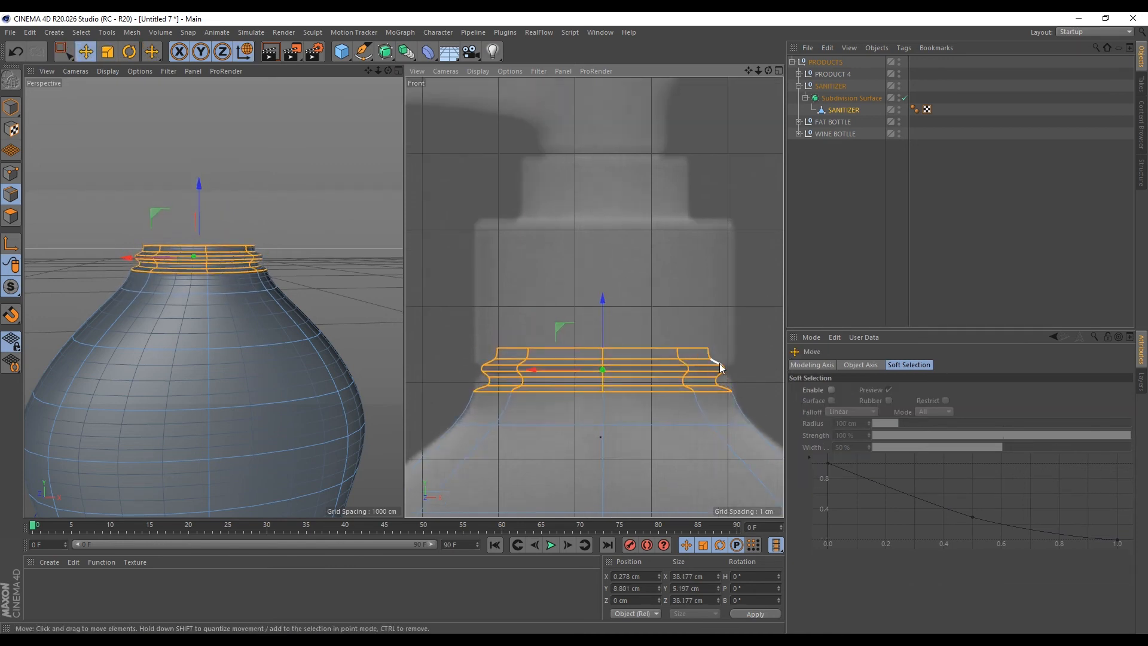
Select the sanitizer's neck rings above the lowest loop and enlarge them slightly
key("0")
left_click_drag(755, 301, 418, 382)
key("t")
left_click_drag(688, 323, 714, 310)
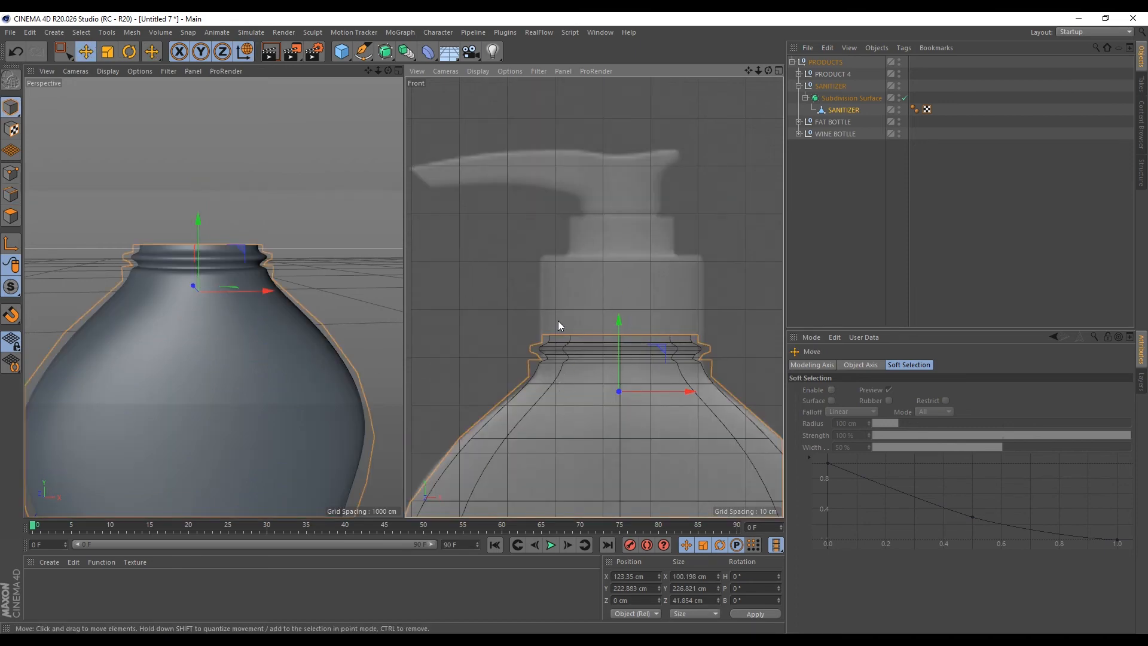
Create a cylinder and move it over the sanitizer's pump in the reference image
scroll(558, 326, "down", 1)
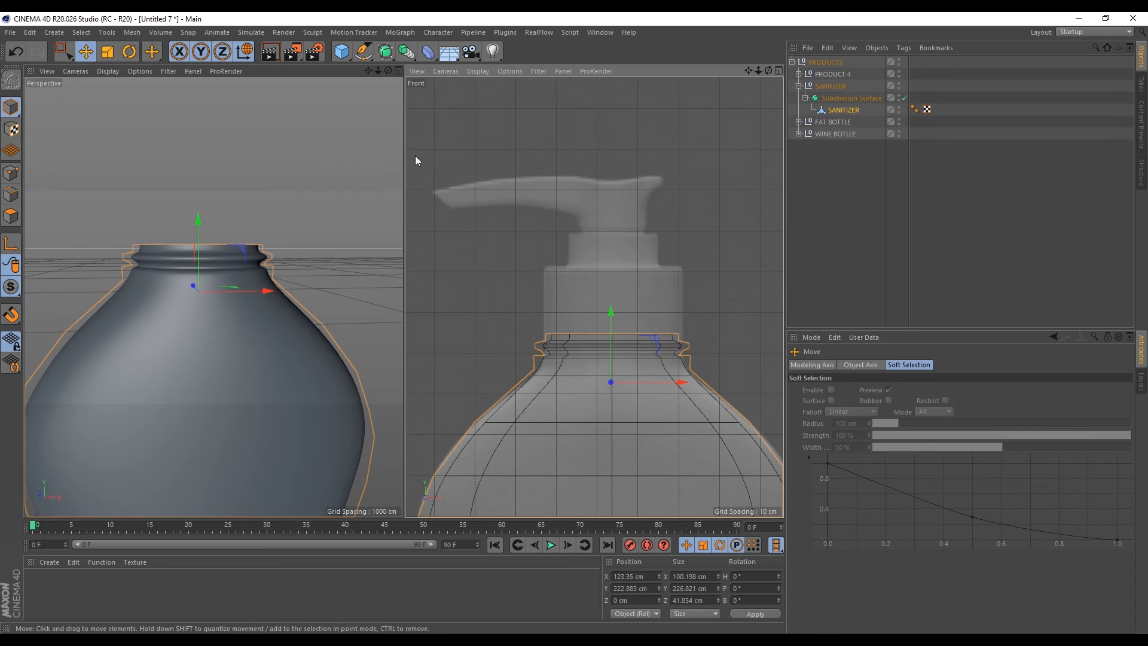
left_click(341, 52)
left_click(598, 67)
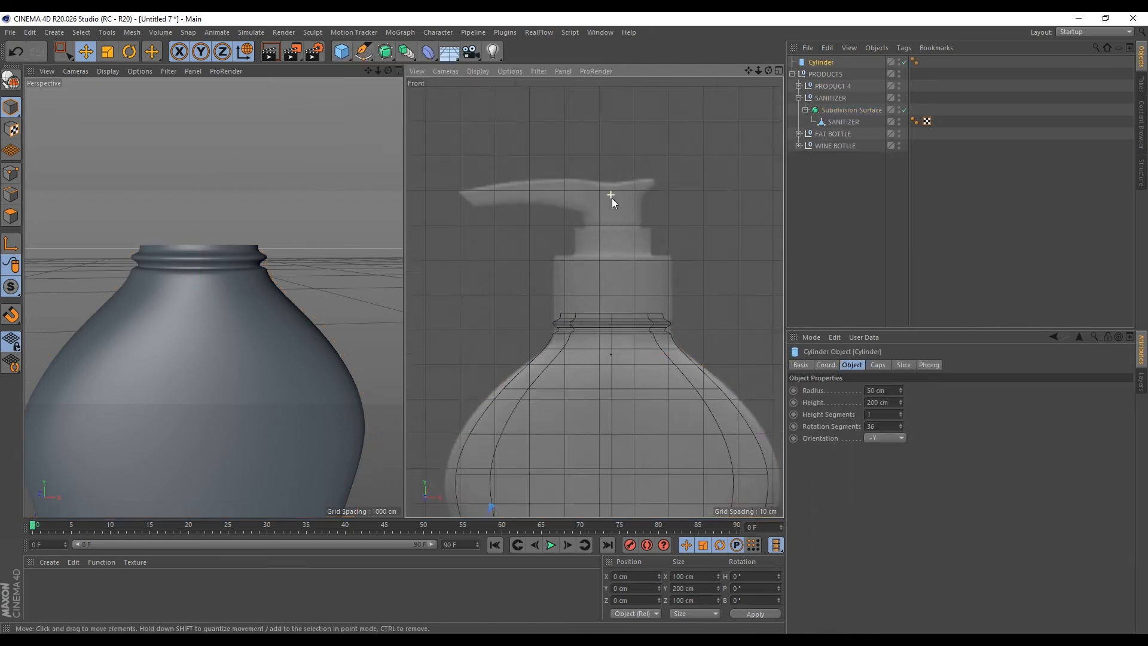
scroll(612, 198, "down", 5)
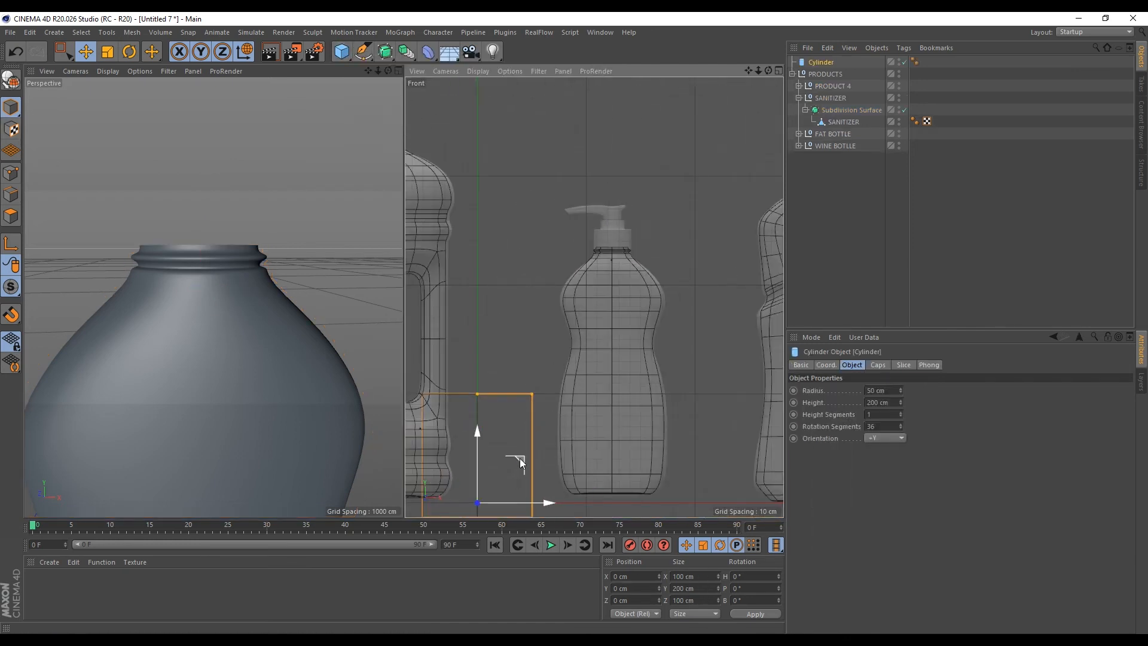
left_click_drag(519, 459, 651, 177)
scroll(600, 178, "up", 3)
scroll(619, 216, "down", 3)
scroll(622, 123, "up", 2)
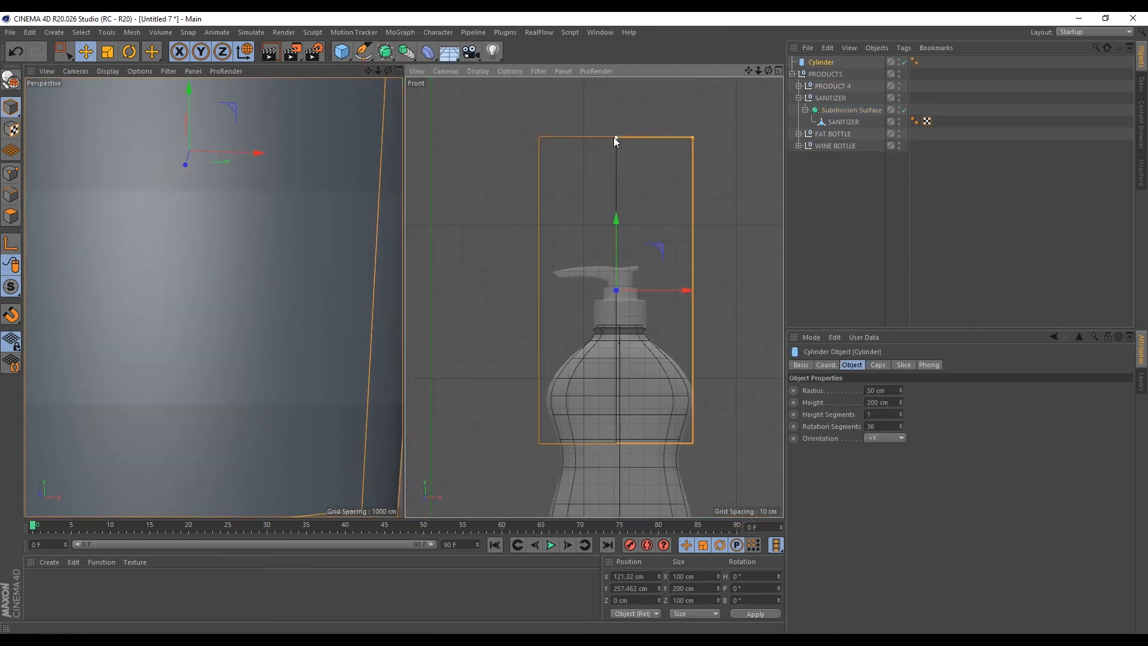
Reduce the cylinder's height to about 13.5 cm and lower it onto the sanitizer's neck
left_click_drag(614, 138, 607, 271)
scroll(602, 312, "up", 3)
left_click_drag(628, 203, 630, 281)
scroll(621, 279, "up", 1)
left_click_drag(630, 237, 630, 258)
scroll(604, 259, "down", 2)
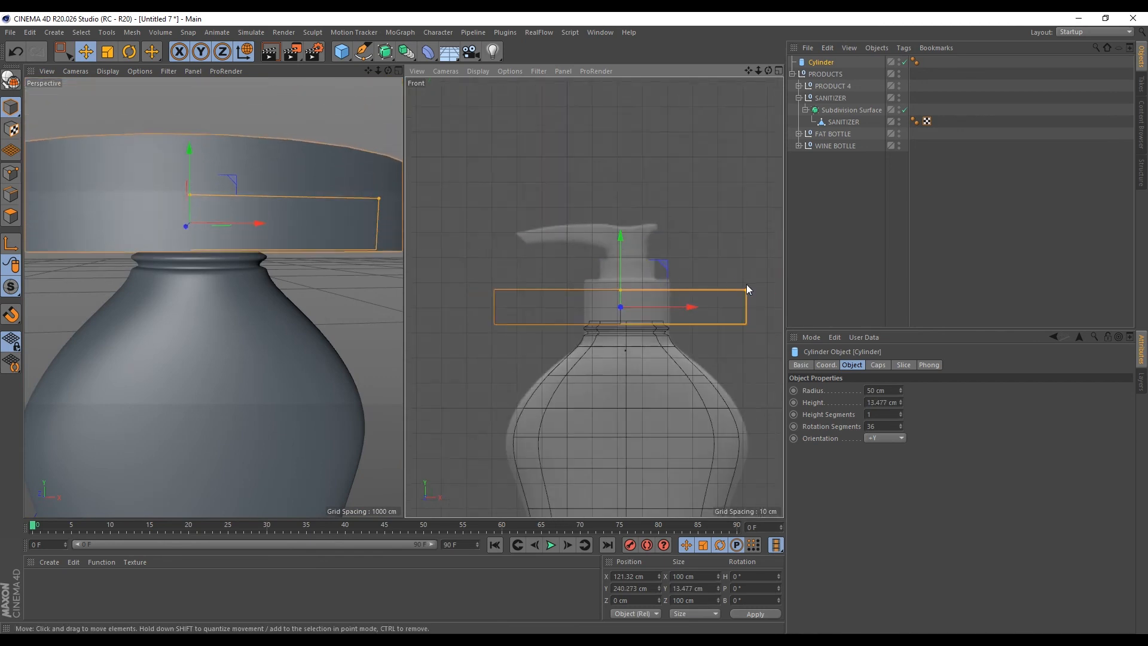
Centre the cylinder on the pump collar with a radius of about 16.8 cm and set its rotation segments to 12
left_click_drag(746, 289, 655, 313)
scroll(640, 310, "up", 3)
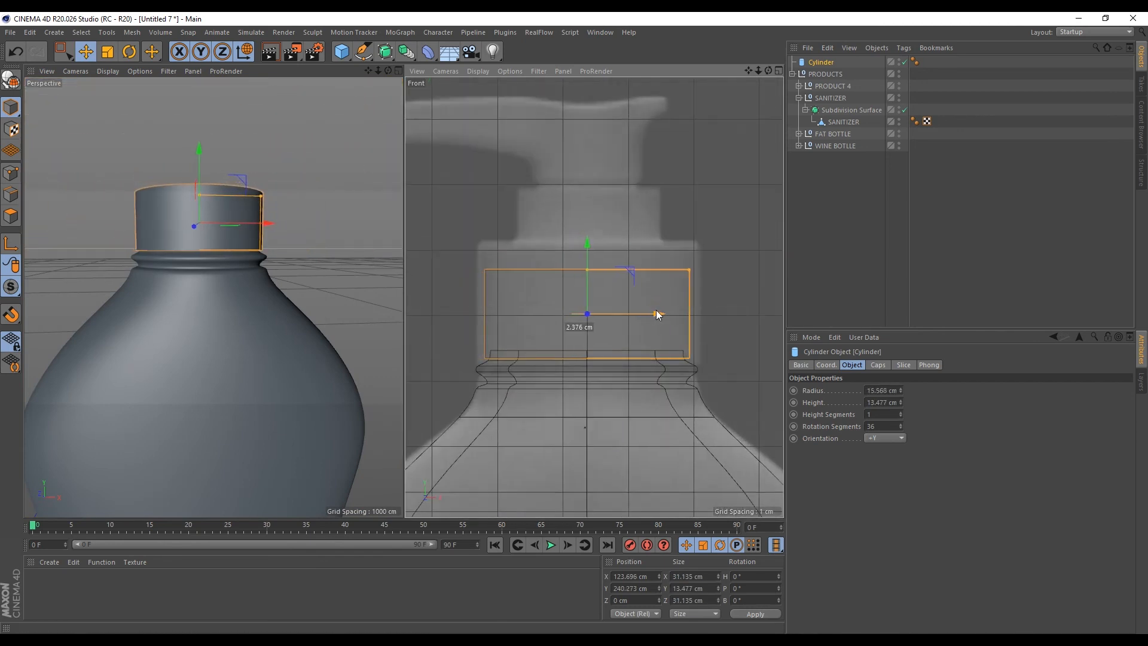
left_click_drag(690, 270, 697, 271)
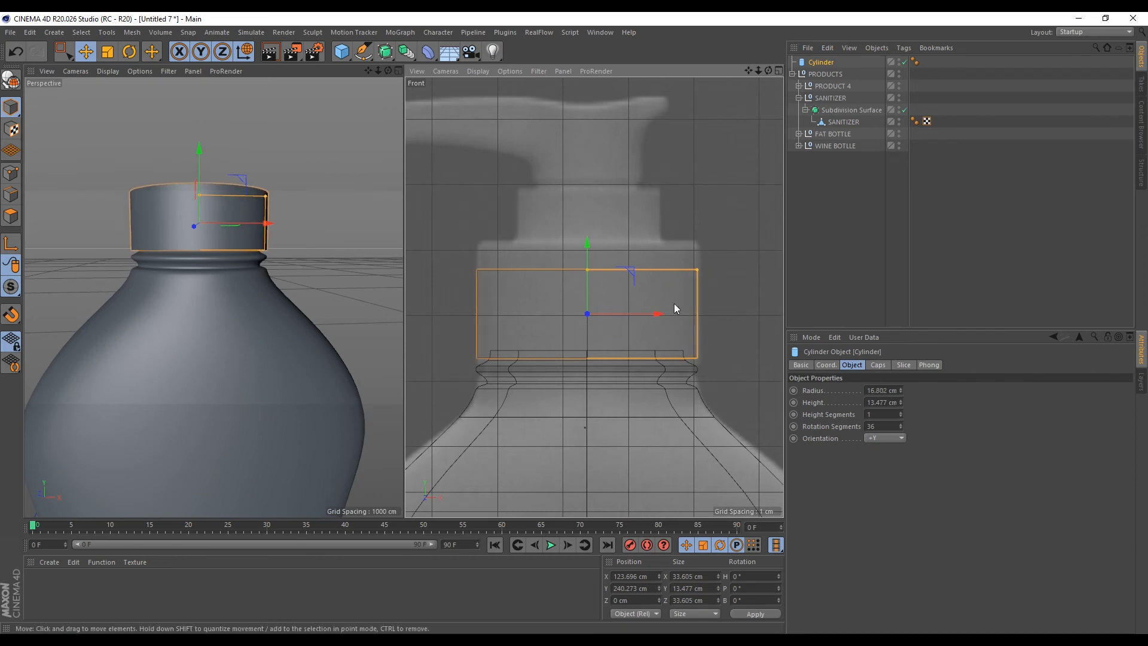
left_click(877, 425)
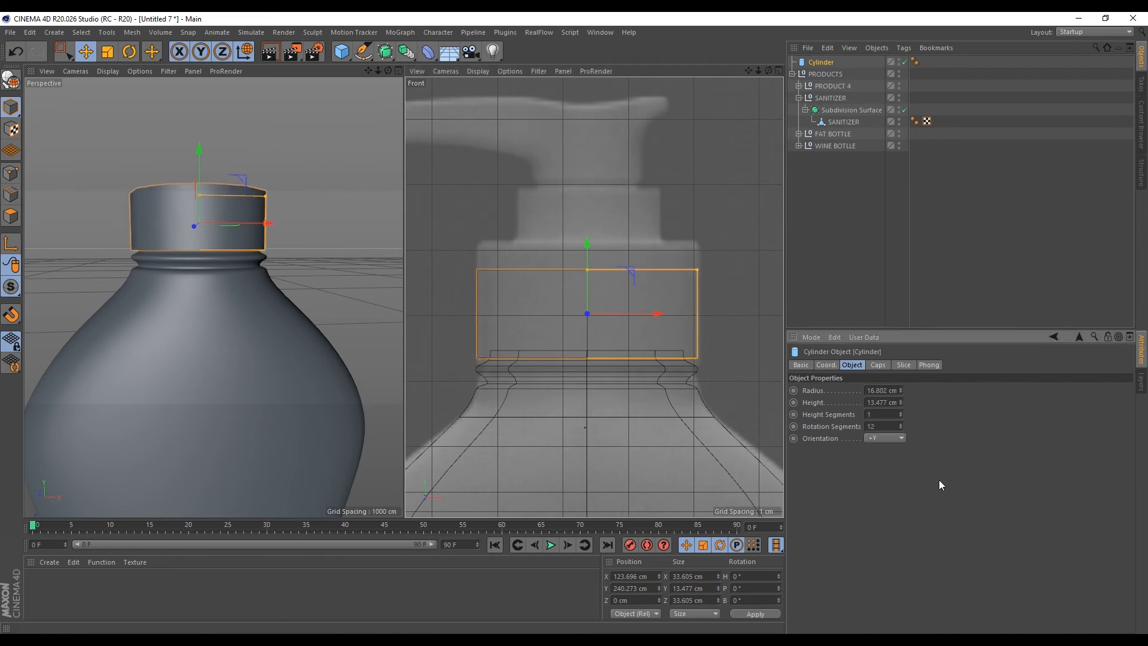
Fit the cylinder's height to the pump collar at about 18.6 cm and make the cylinder editable
left_click_drag(588, 268, 591, 240)
left_click_drag(353, 179, 329, 209, "alt")
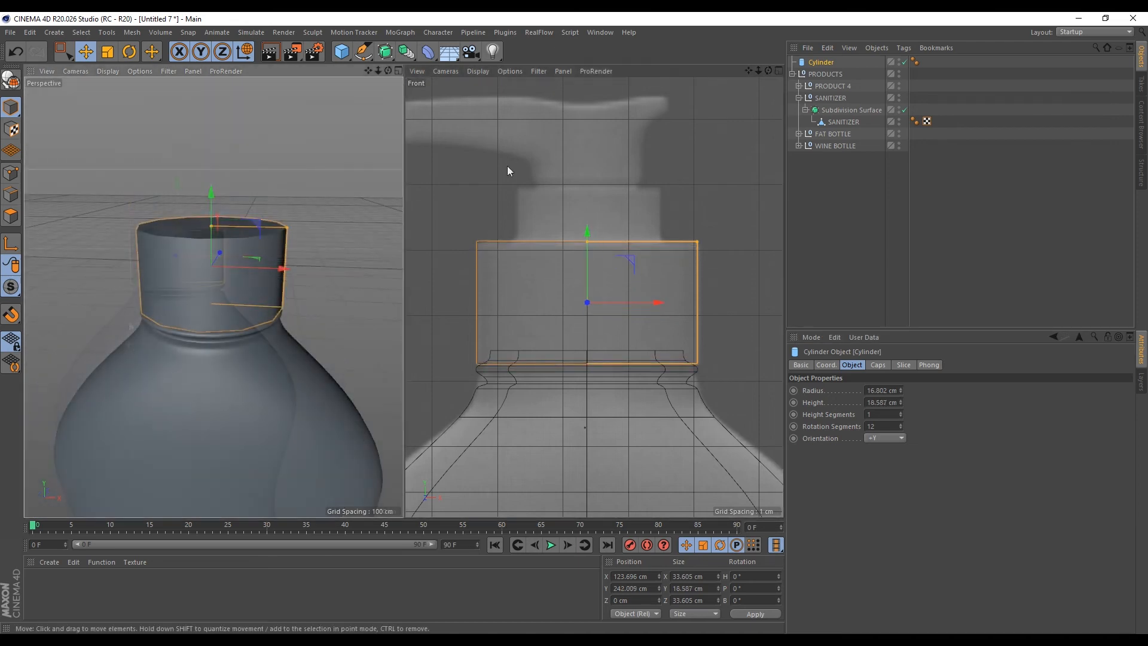
key("c")
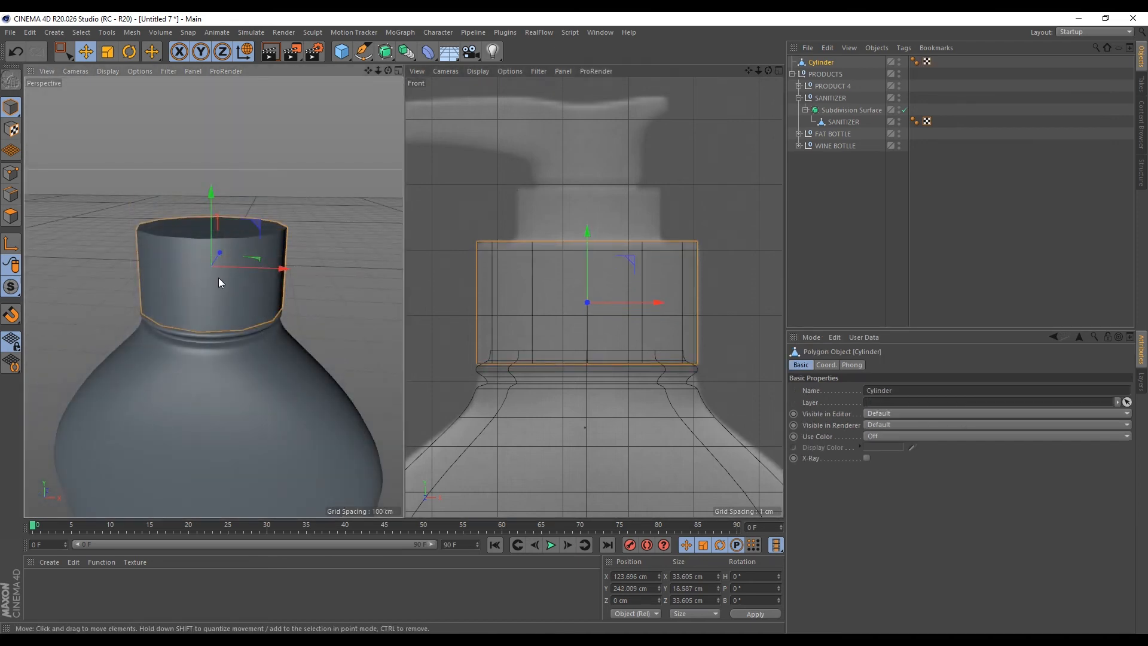
right_click(217, 278)
key("Escape")
Isolate the pump collar cylinder with single viewport solo mode so its underside can be edited
left_click(19, 218)
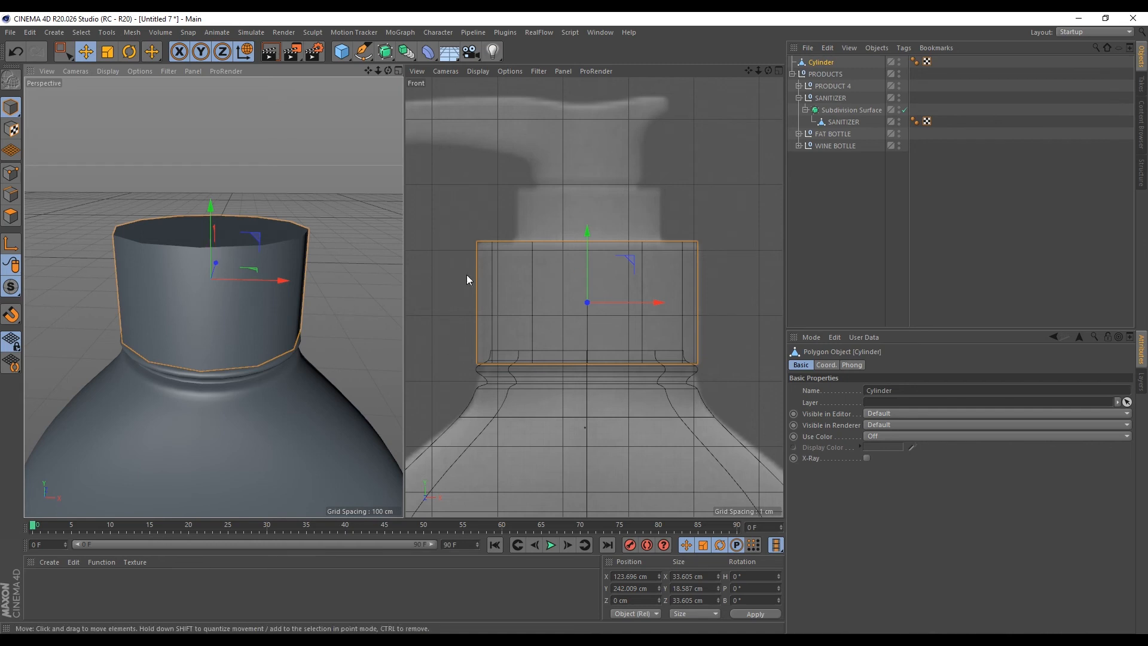
left_click(10, 289)
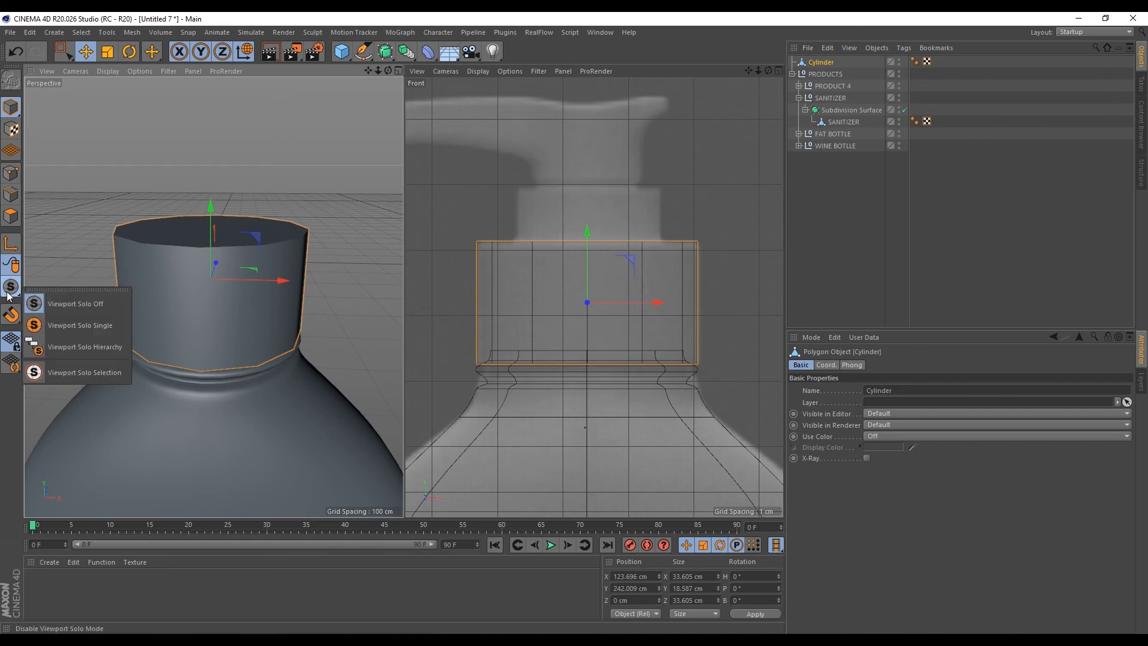
left_click(72, 327)
left_click_drag(182, 346, 179, 386, "alt")
Loop-select all the triangular faces of the cylinder's bottom cap and delete them
left_click(12, 217)
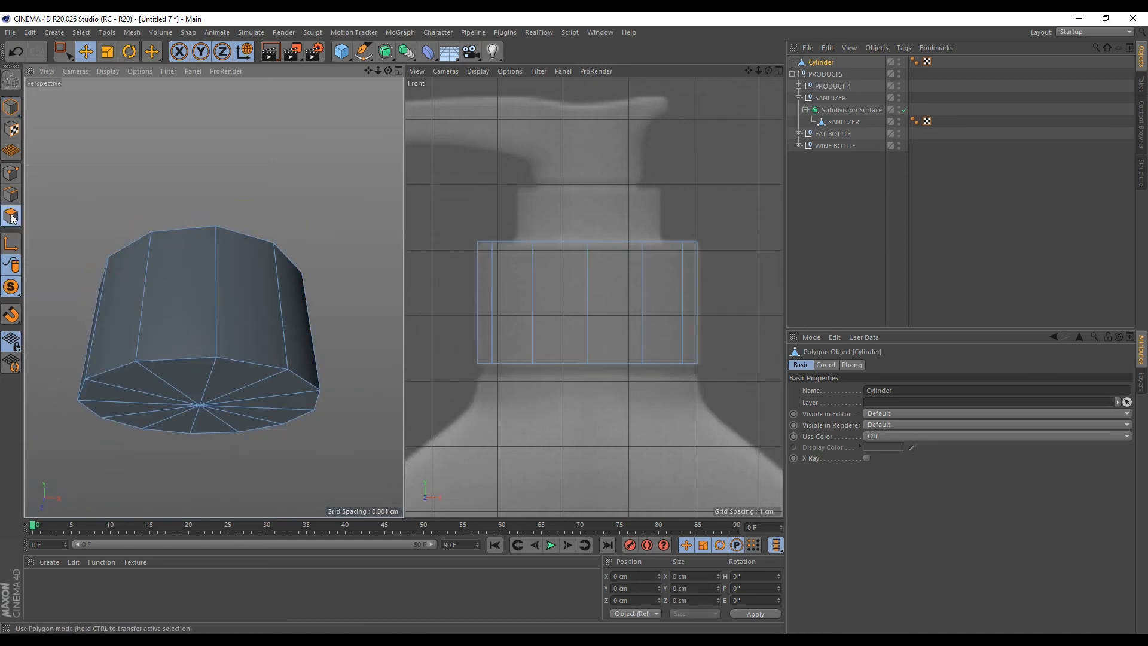
key("u")
key("l")
left_click(169, 385)
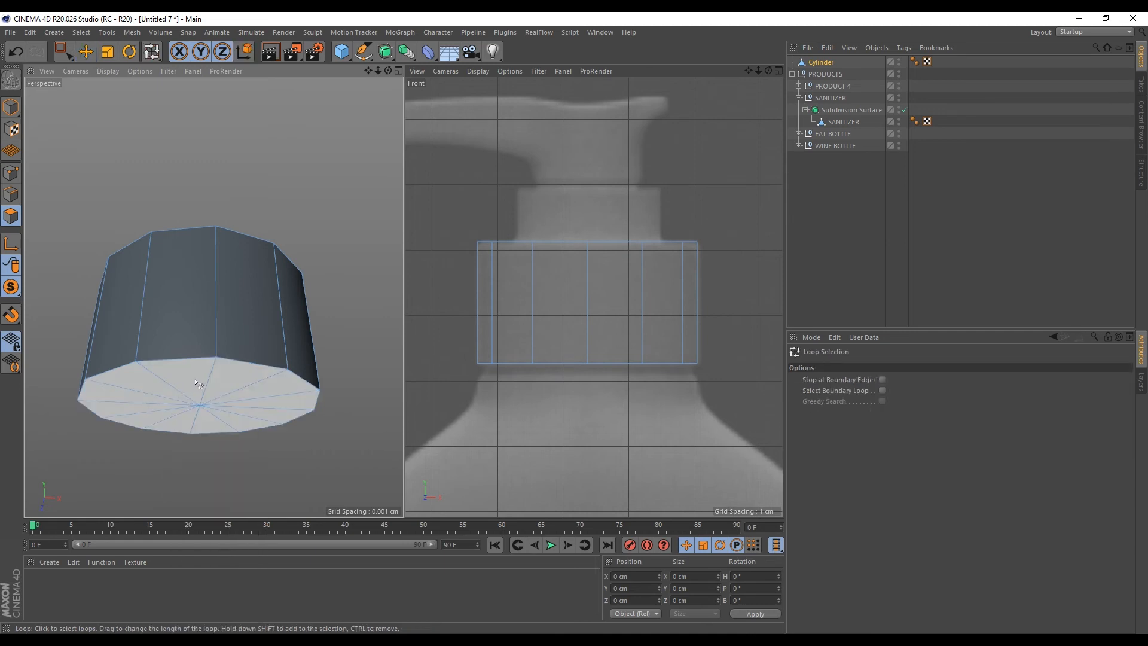
left_click(200, 383)
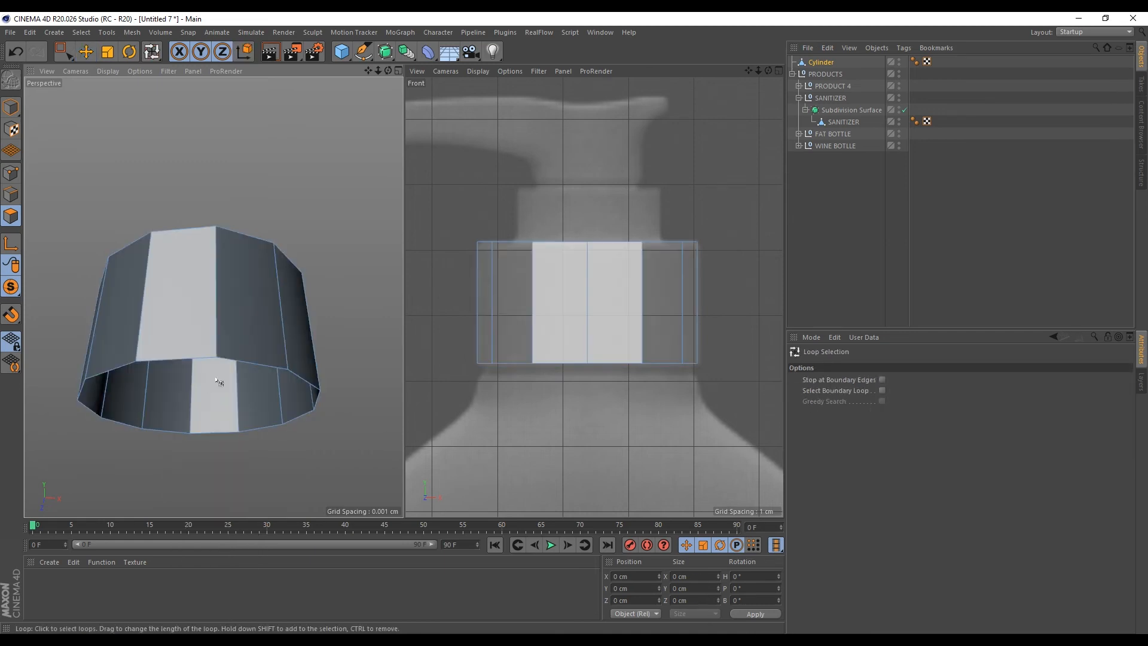
key("Delete")
key("e")
left_click_drag(187, 461, 174, 394, "alt")
scroll(177, 383, "down", 3)
scroll(184, 248, "up", 3)
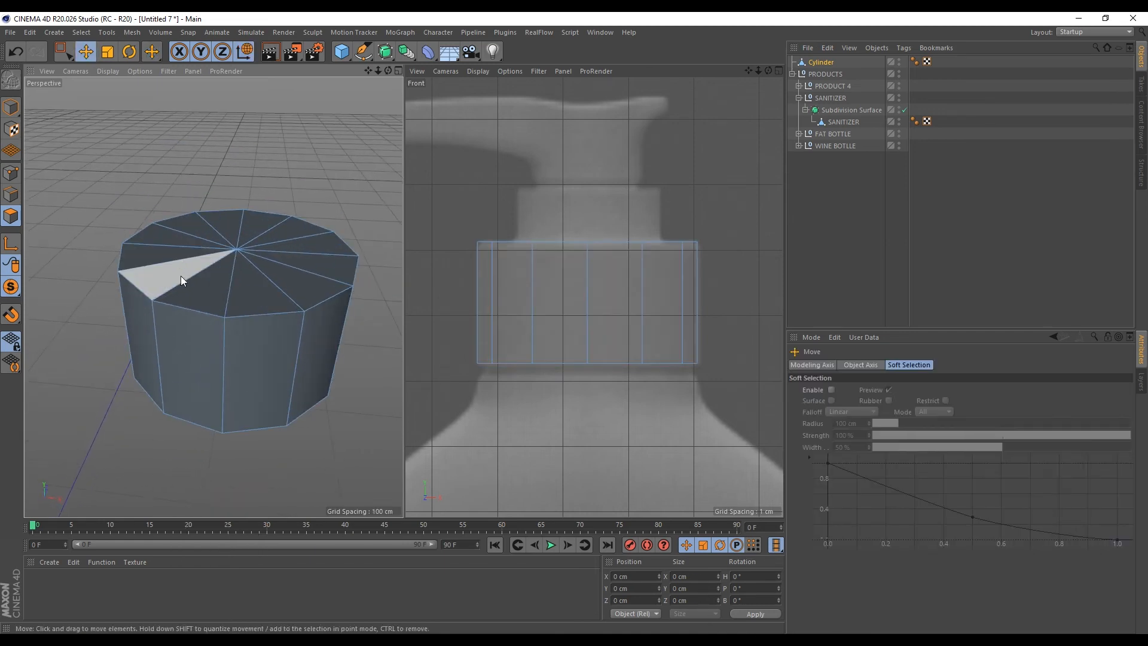
Inset the collar's top cap faces to about 23.7 cm across and raise them slightly to a height of about 9.9 cm
key("u")
key("l")
left_click(198, 279)
key("e")
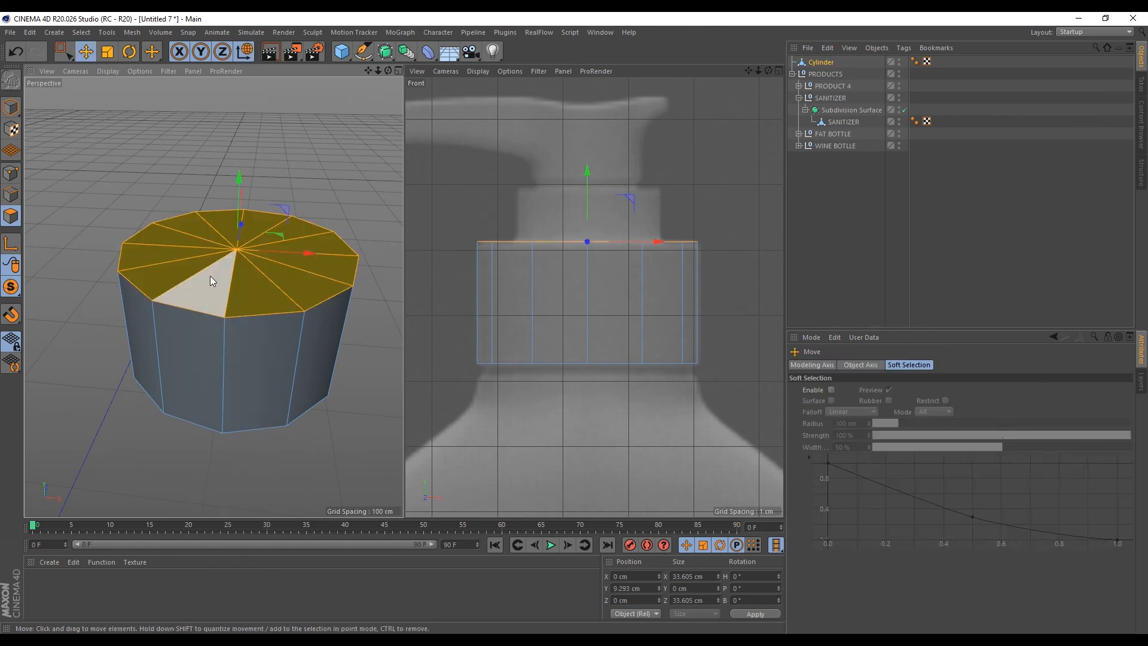
key("i")
left_click_drag(322, 272, 280, 272)
left_click_drag(587, 174, 588, 171)
Scale the inset top faces to about 23.1 cm and extrude them up to about 17.5 cm to form the upper collar
key("t")
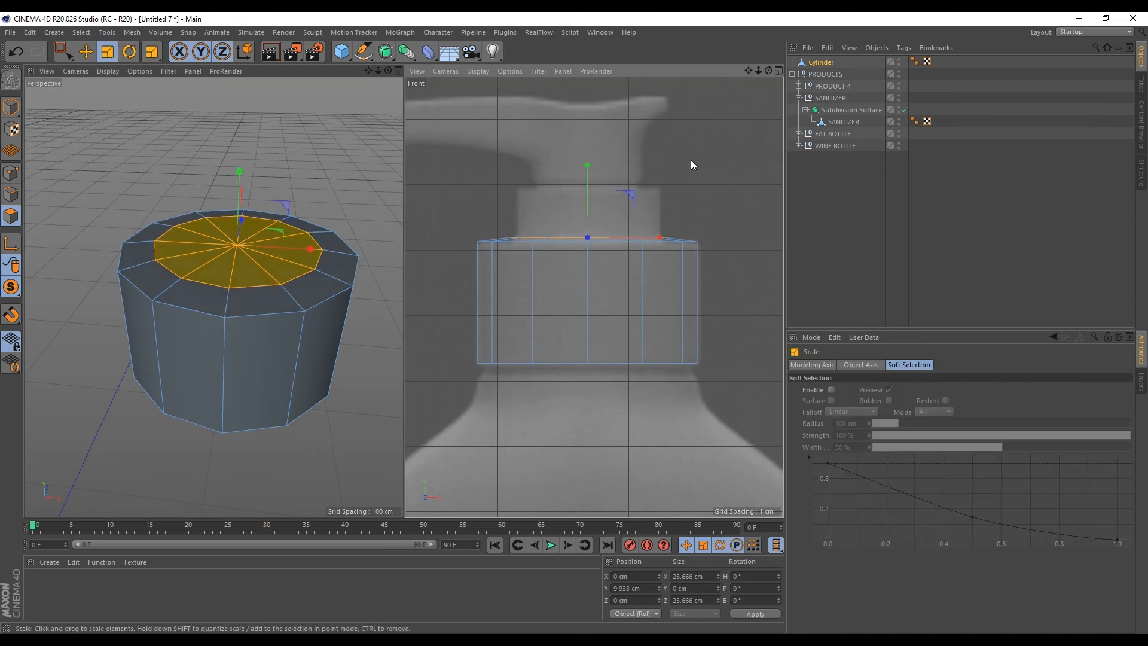
left_click_drag(690, 159, 677, 158)
key("e")
left_click_drag(587, 174, 590, 118)
Inset the upper collar's top faces, extrude them down inside it, and delete them to leave an open recess
key("i")
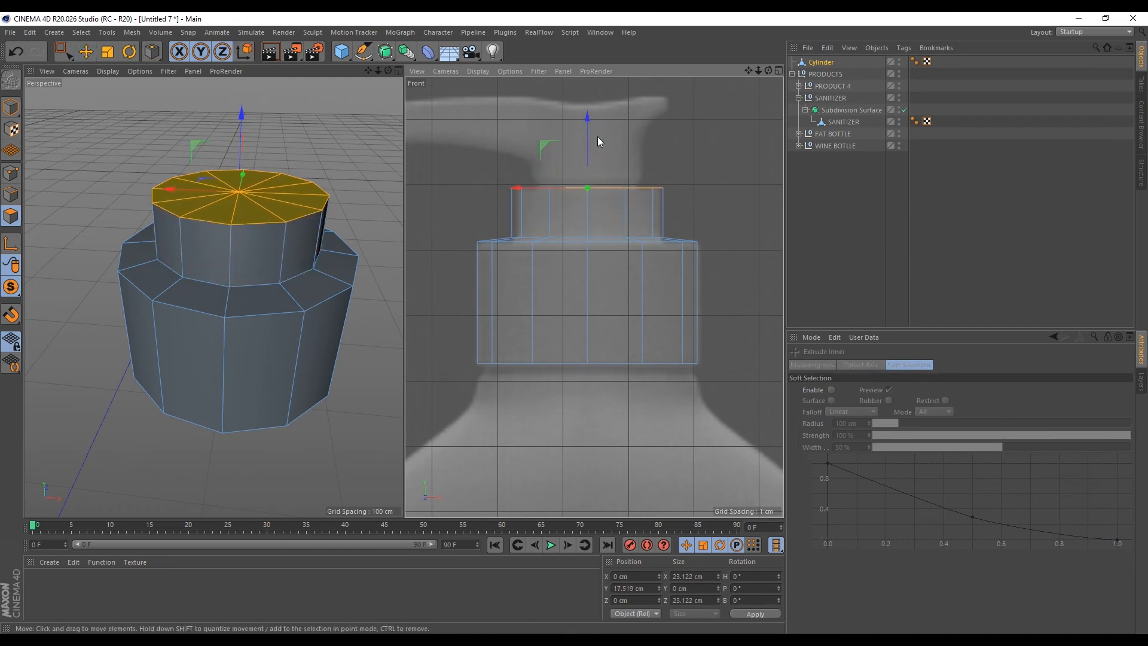
left_click_drag(687, 151, 737, 124)
key("e")
scroll(564, 163, "up", 3)
key("t")
key("e")
left_click_drag(243, 107, 264, 157)
key("Delete")
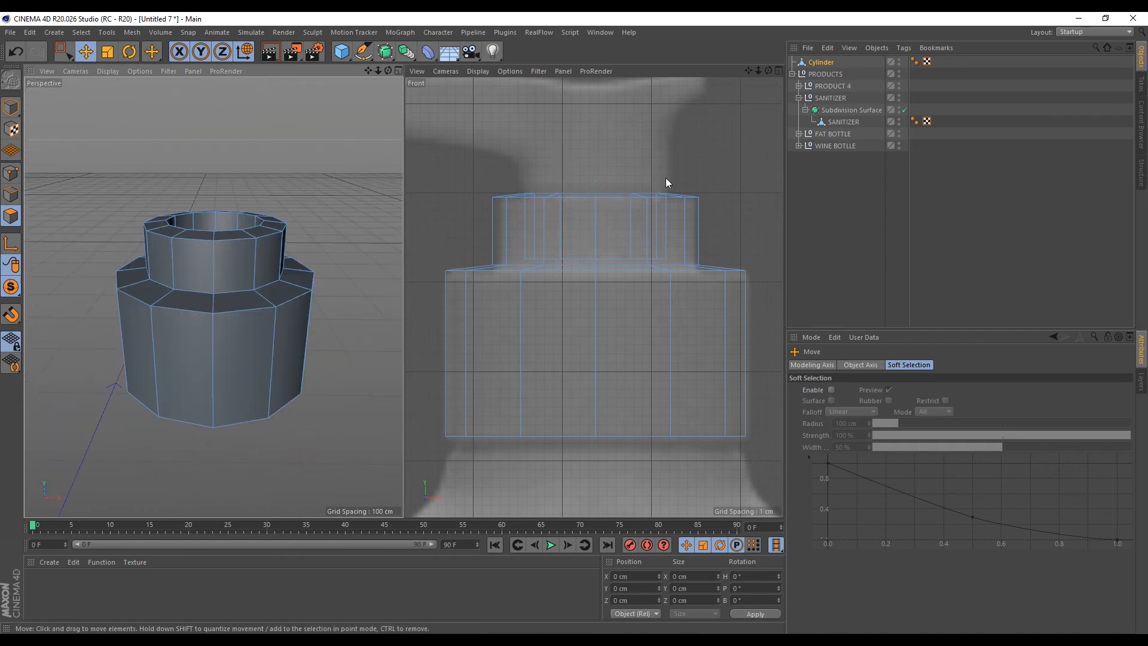
Create a second cylinder and move it over the sanitizer's pump head in the reference image
scroll(670, 175, "down", 5)
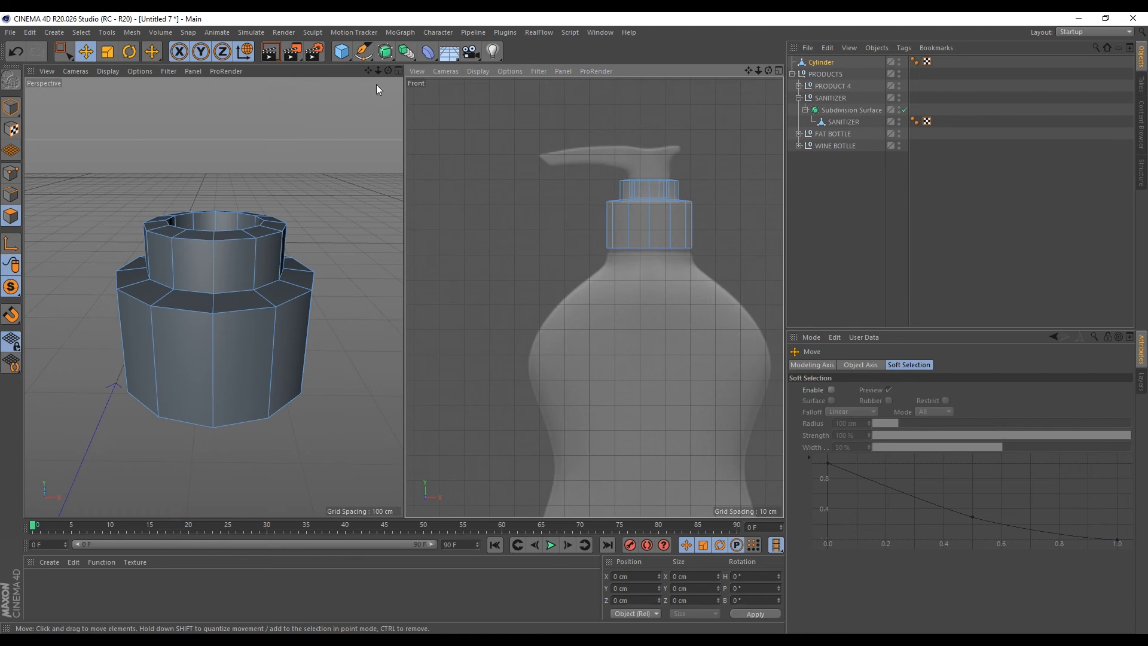
left_click_drag(341, 52, 586, 70)
scroll(622, 168, "down", 3)
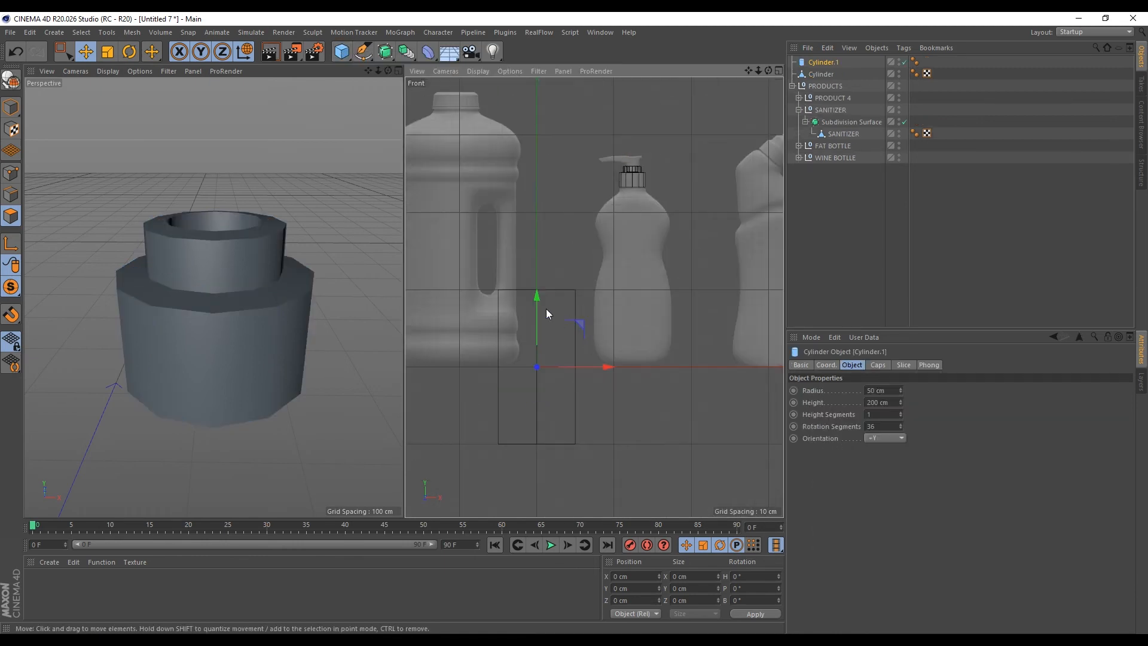
left_click(10, 108)
left_click_drag(582, 324, 670, 125)
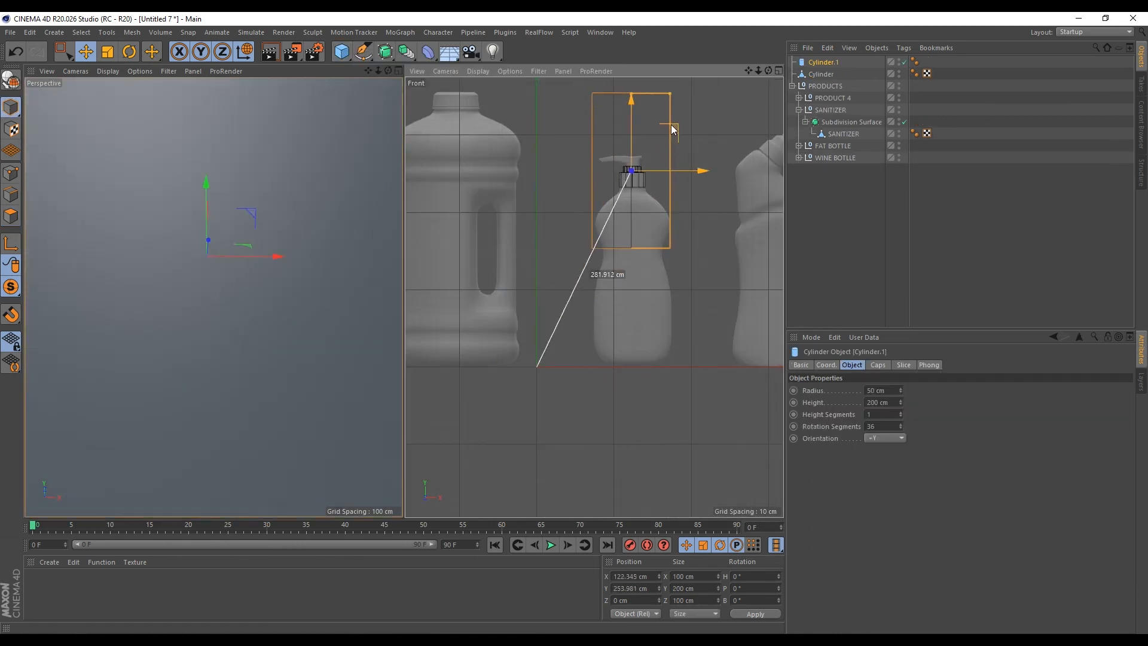
Reduce the new cylinder to about 17.5 cm high with a radius of about 7.3 cm and place it on the pump stem
left_click_drag(633, 90, 633, 149)
scroll(623, 151, "up", 6)
left_click_drag(621, 86, 622, 83)
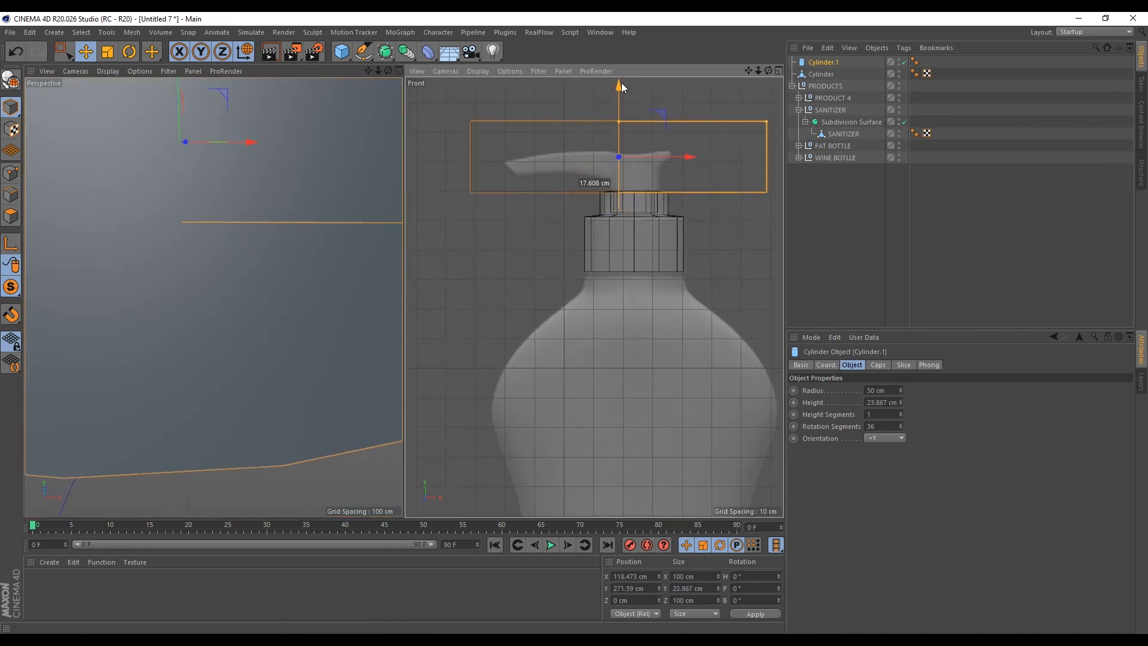
mouse_move(619, 121)
left_mouse_down()
mouse_move(619, 131)
mouse_move(620, 121)
left_mouse_up()
left_click_drag(766, 142, 640, 164)
scroll(636, 165, "up", 6)
left_click_drag(665, 170, 708, 166)
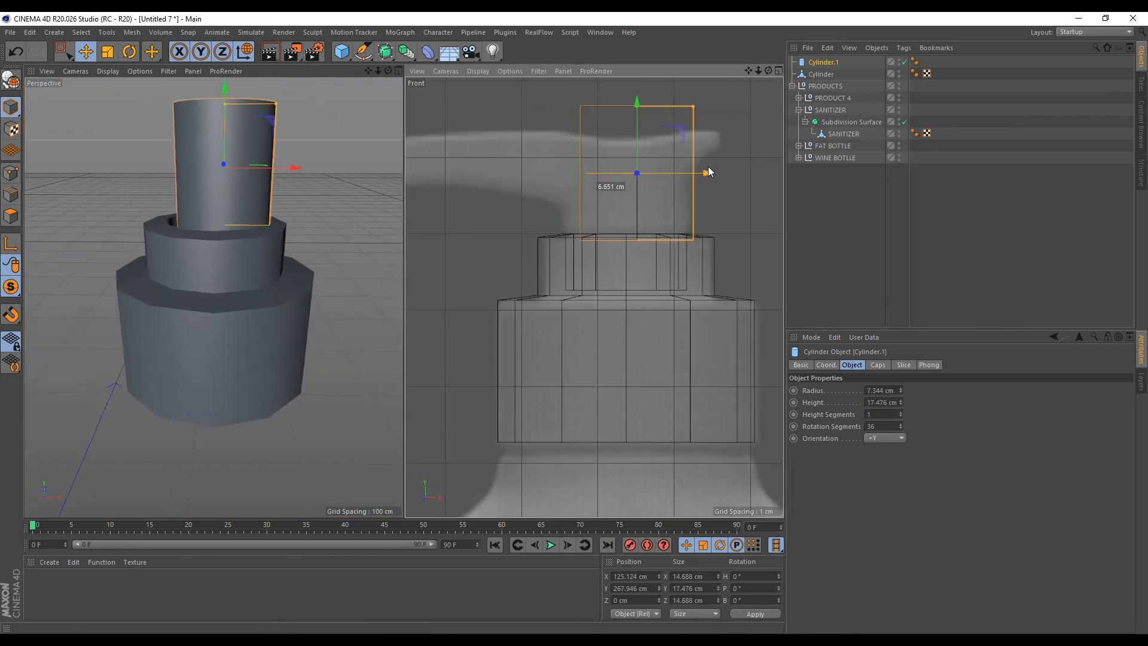
Fit the stem cylinder to the reference with a height of about 13 cm and a radius of about 7.4 cm, centred above the collar
scroll(679, 139, "up", 2)
left_click_drag(618, 93, 615, 129)
left_click_drag(692, 203, 686, 201)
left_click_drag(687, 136, 677, 135)
scroll(221, 166, "up", 1)
left_click_drag(221, 167, 290, 227, "alt")
scroll(245, 281, "up", 5)
left_click_drag(328, 246, 272, 141)
scroll(521, 358, "down", 1)
scroll(290, 225, "down", 5)
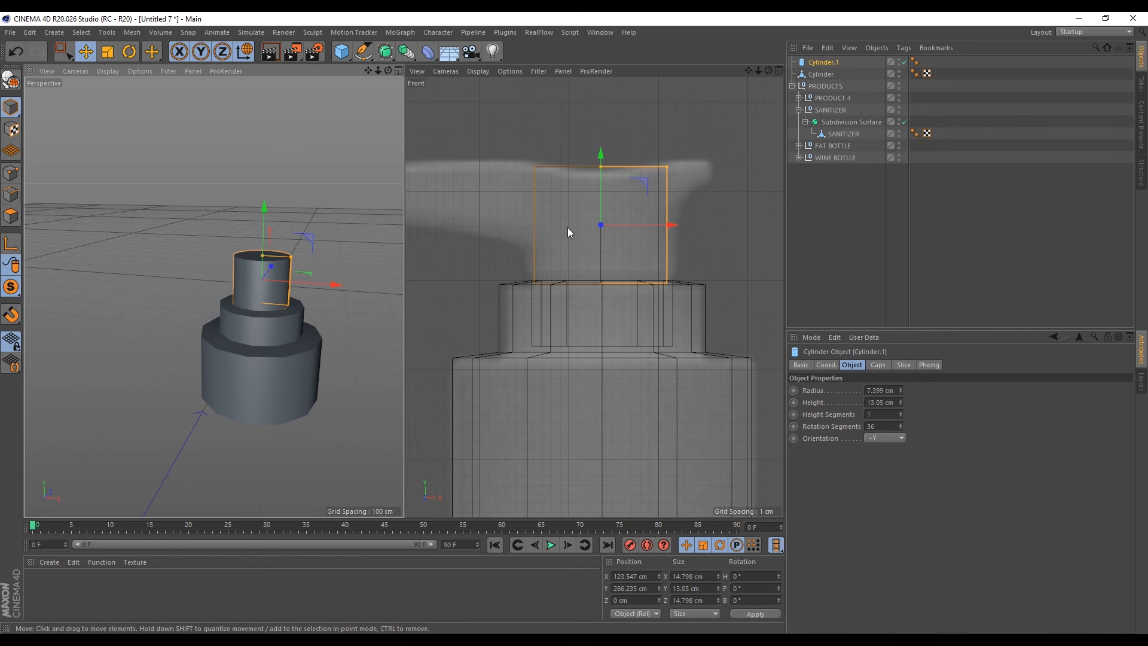
Set the stem cylinder's rotation segments to 12 and make it editable
left_click(872, 426)
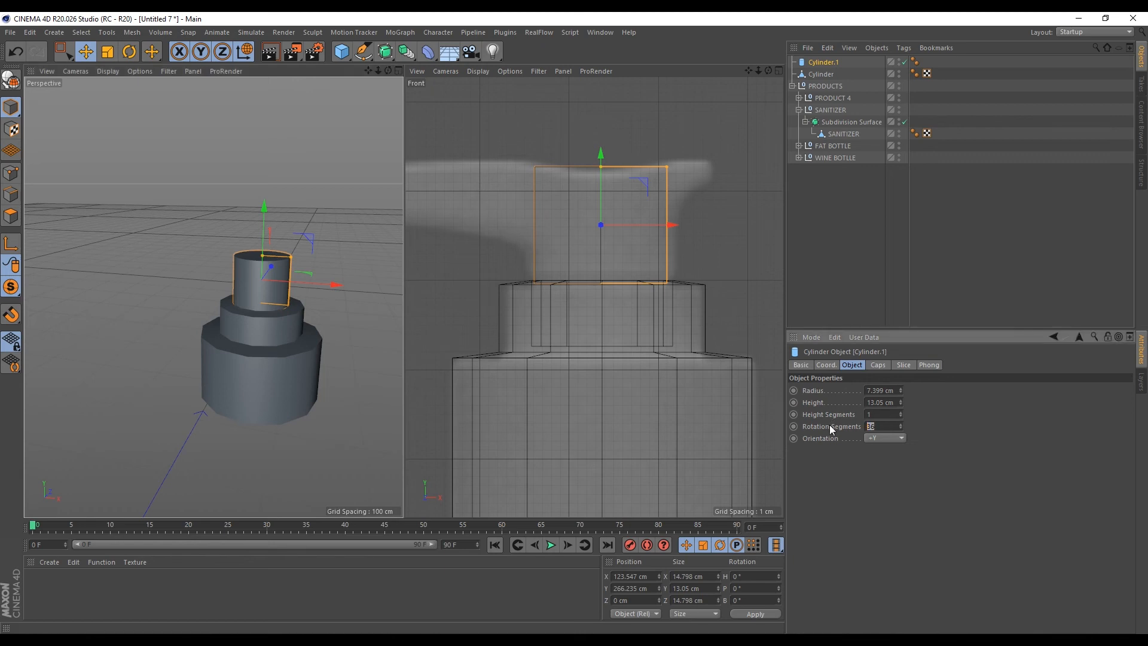
key("Return")
scroll(228, 245, "up", 4)
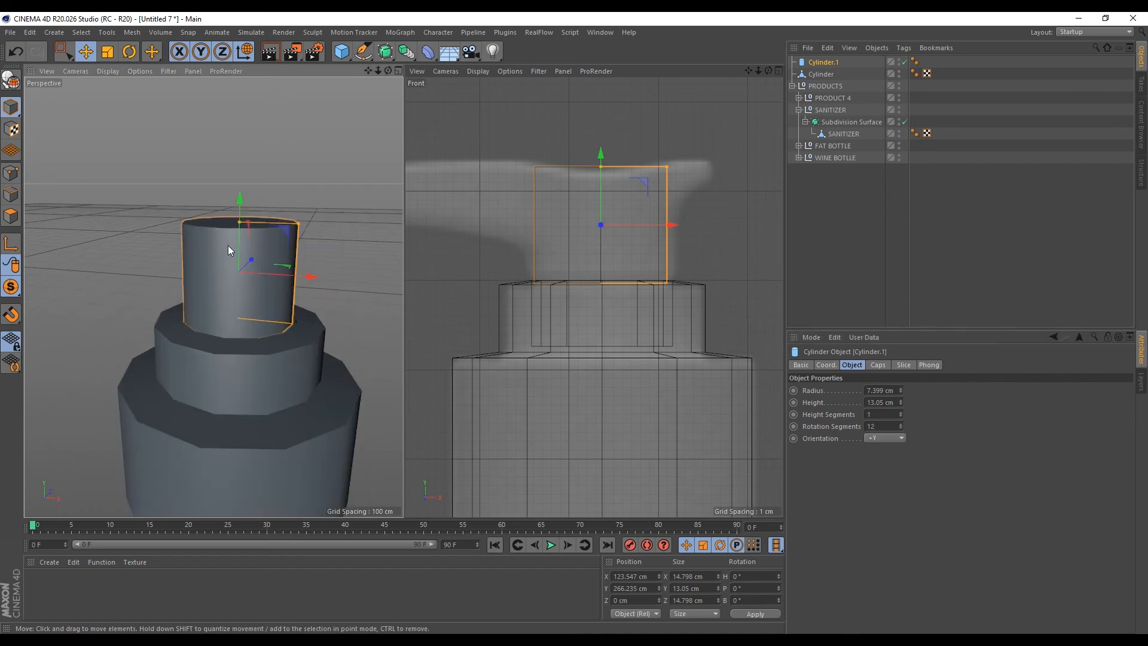
key("c")
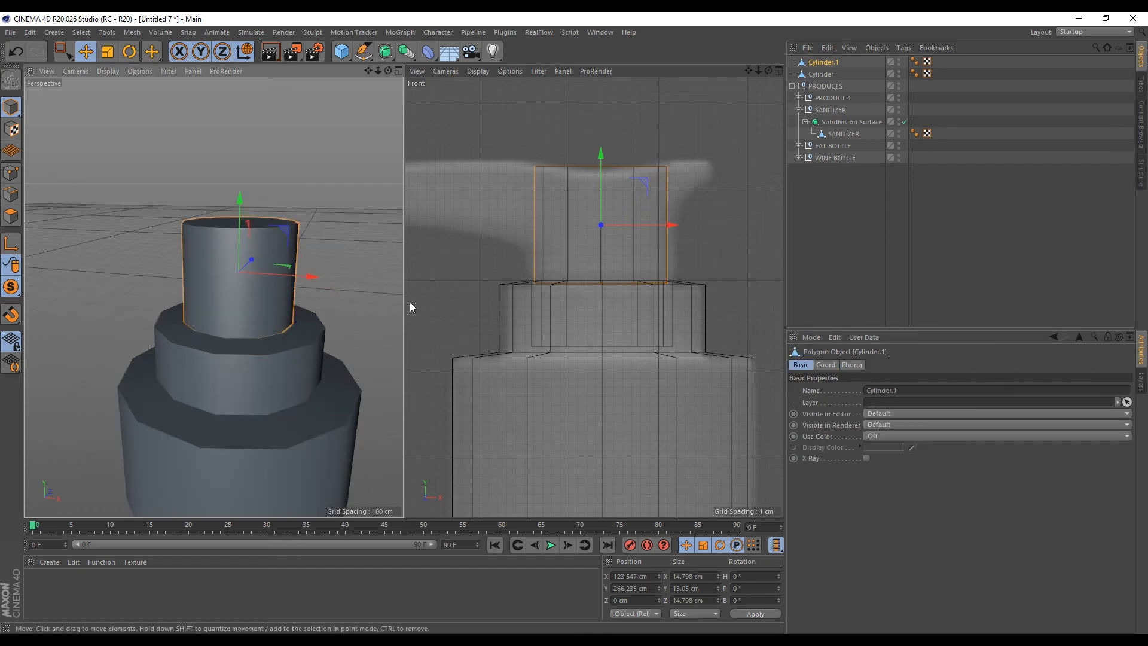
right_click(349, 271)
key("Escape")
scroll(236, 252, "up", 2)
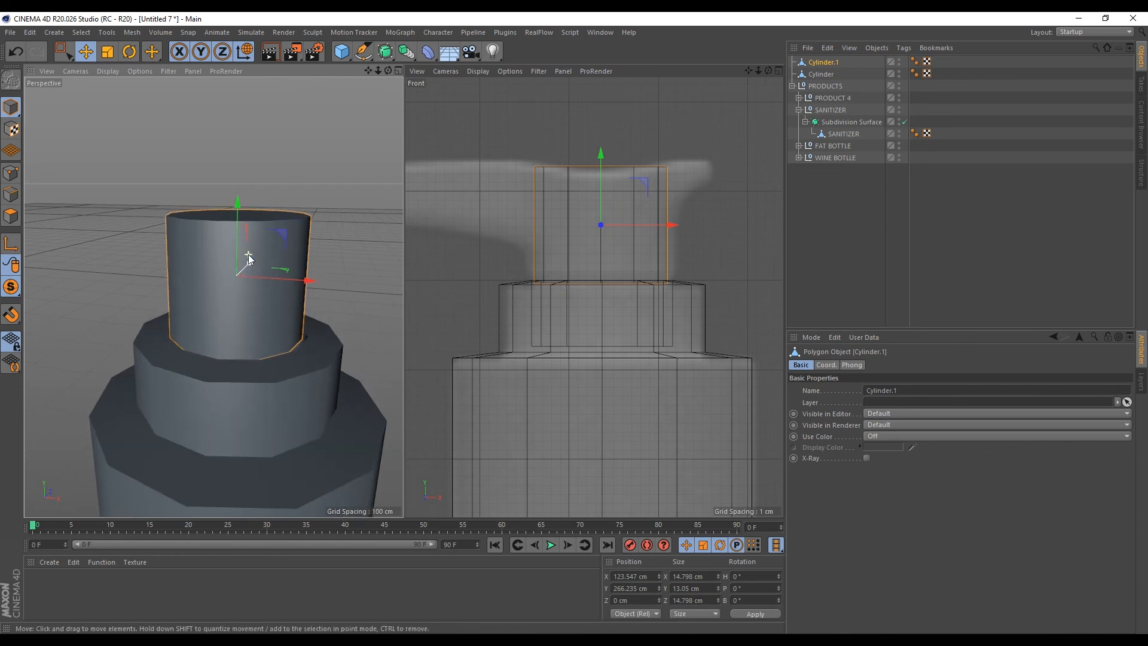
Add two horizontal loop cuts around the stem cylinder, at offsets of about 29% and 51%
left_click(10, 195)
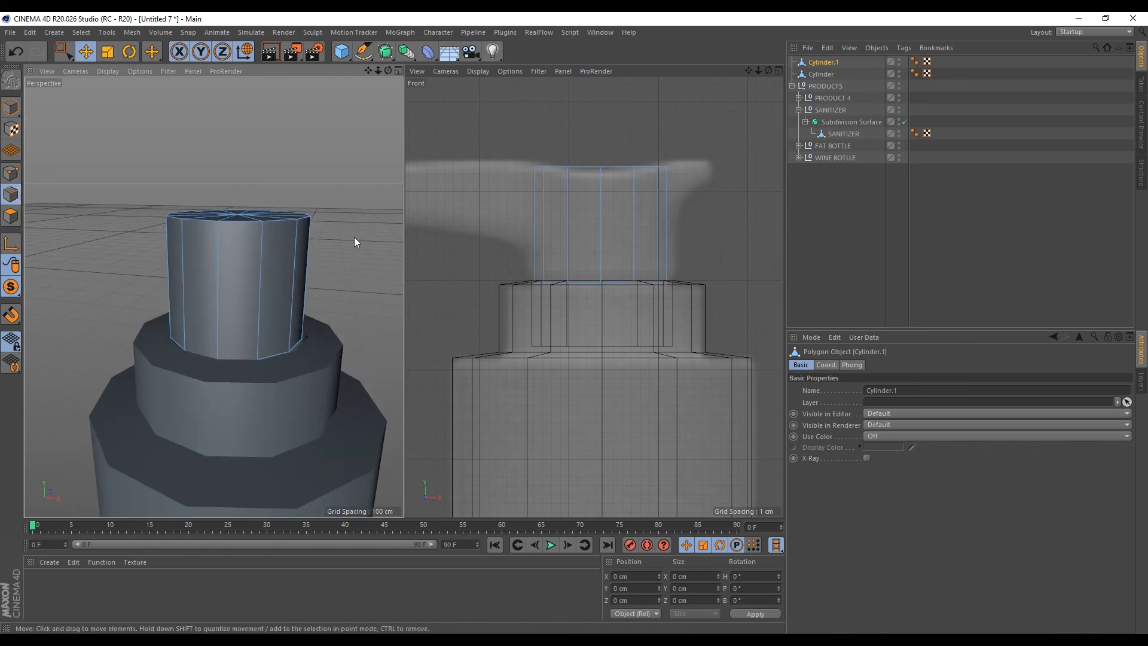
left_click_drag(285, 268, 289, 233, "alt")
key("m")
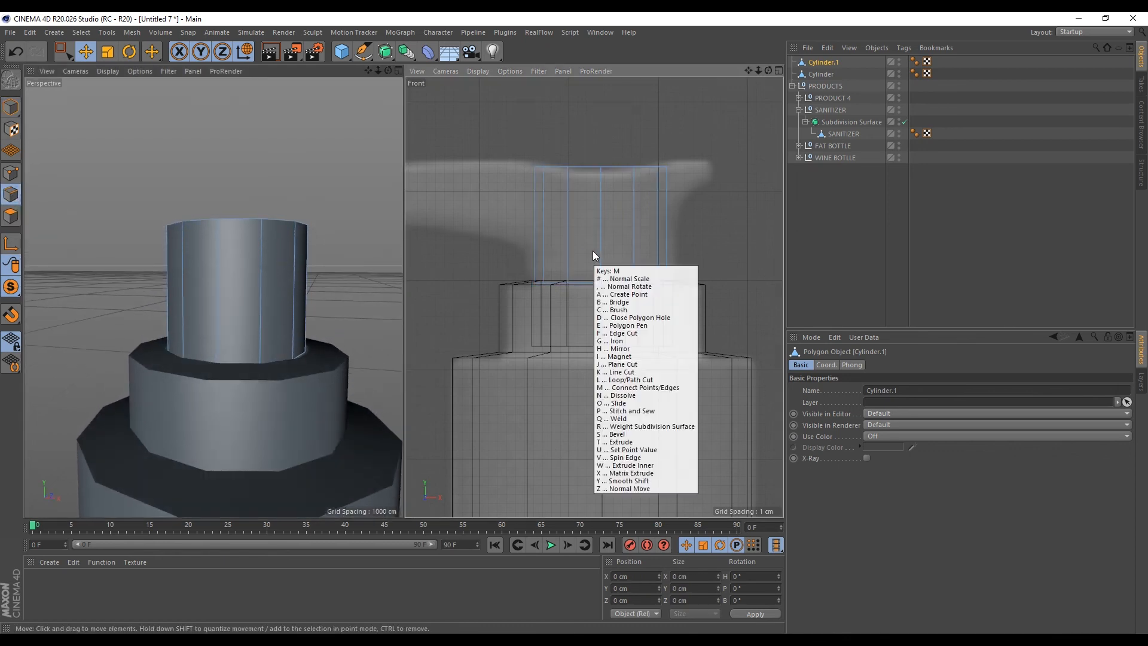
key("l")
left_click(544, 249)
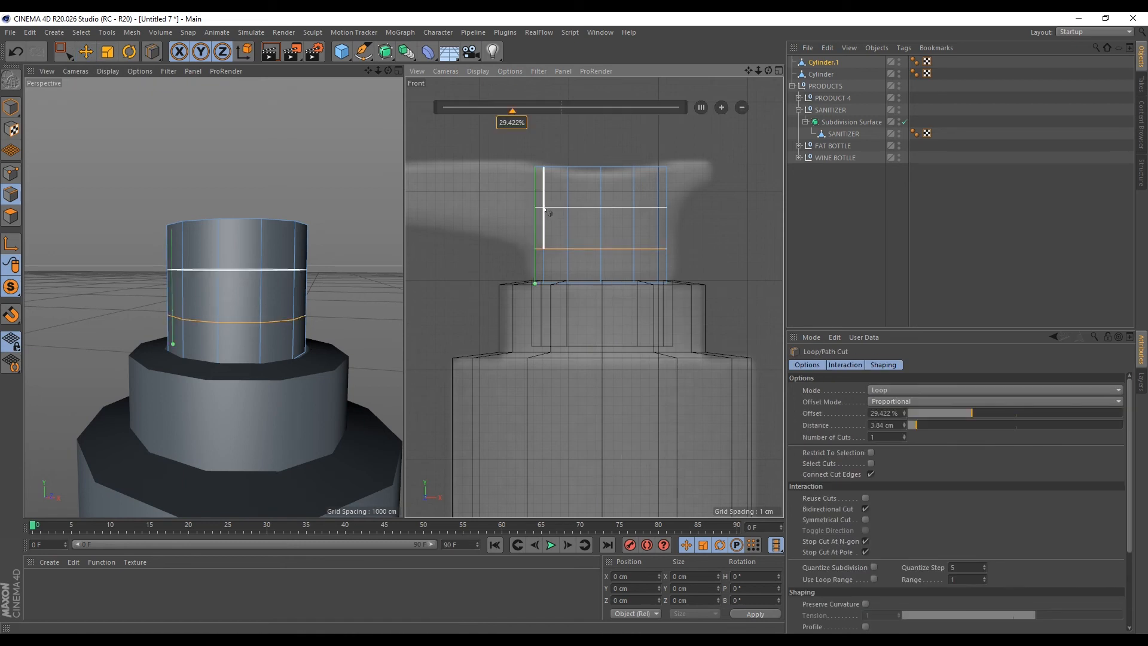
left_click(544, 207)
Scale the whole stem cylinder up slightly to match the pump stem's width in the reference
left_click(9, 107)
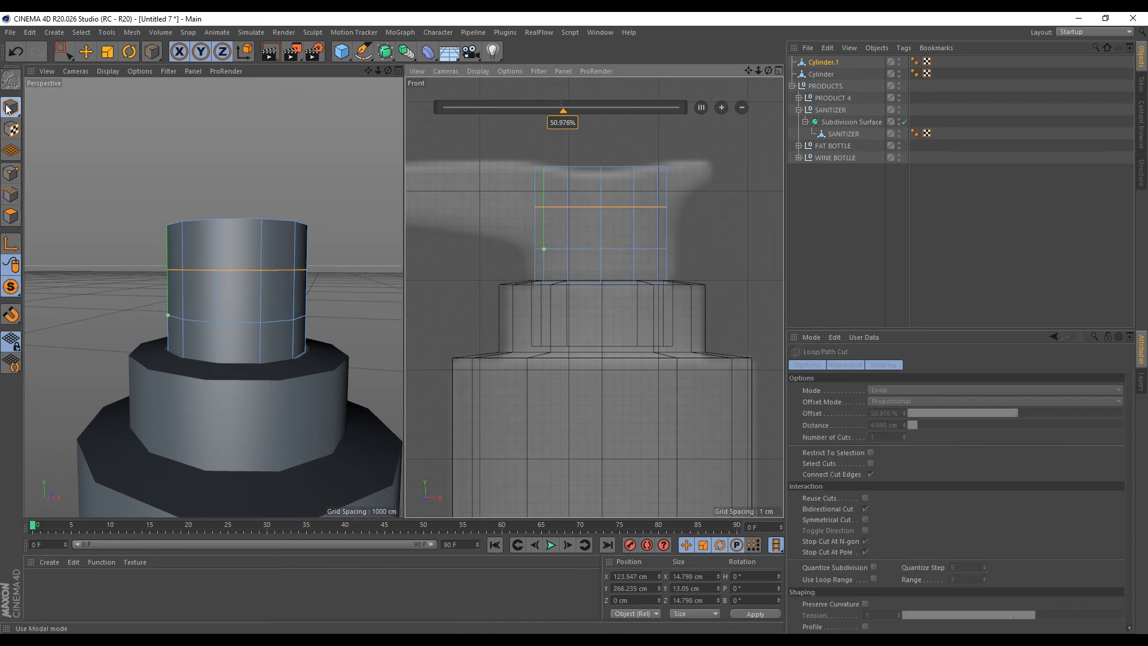
key("t")
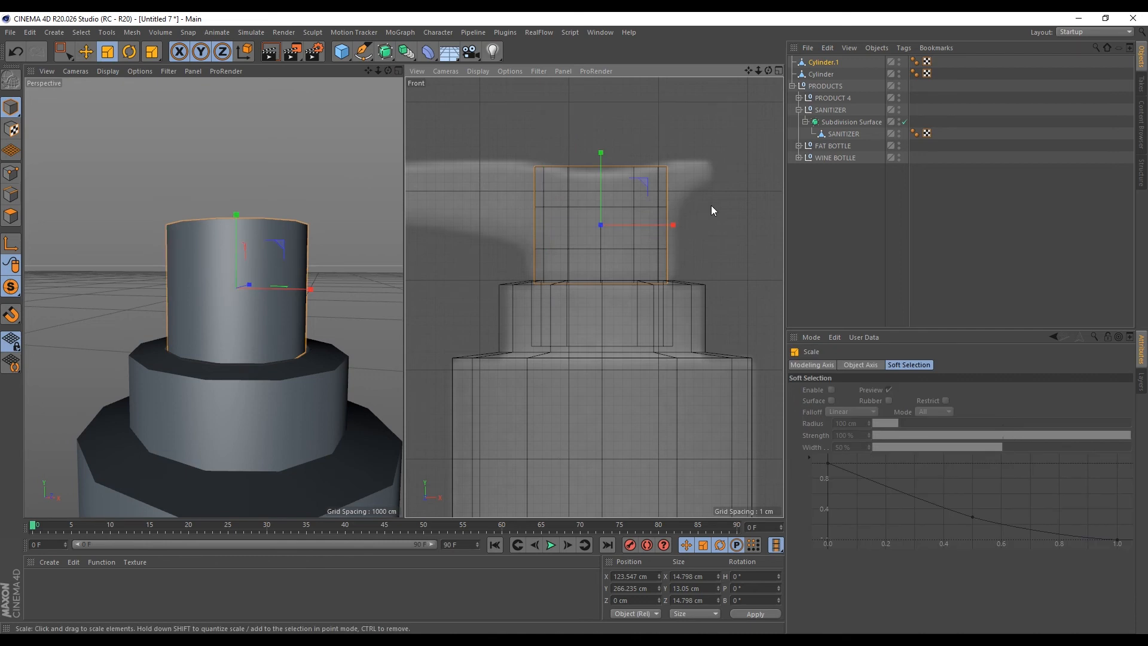
left_click_drag(711, 206, 722, 205)
scroll(601, 203, "up", 2)
Select the stem's upper two rows of nozzle-side faces, including hidden ones, and extrude them outward about 4.5 cm along X
left_click(11, 216)
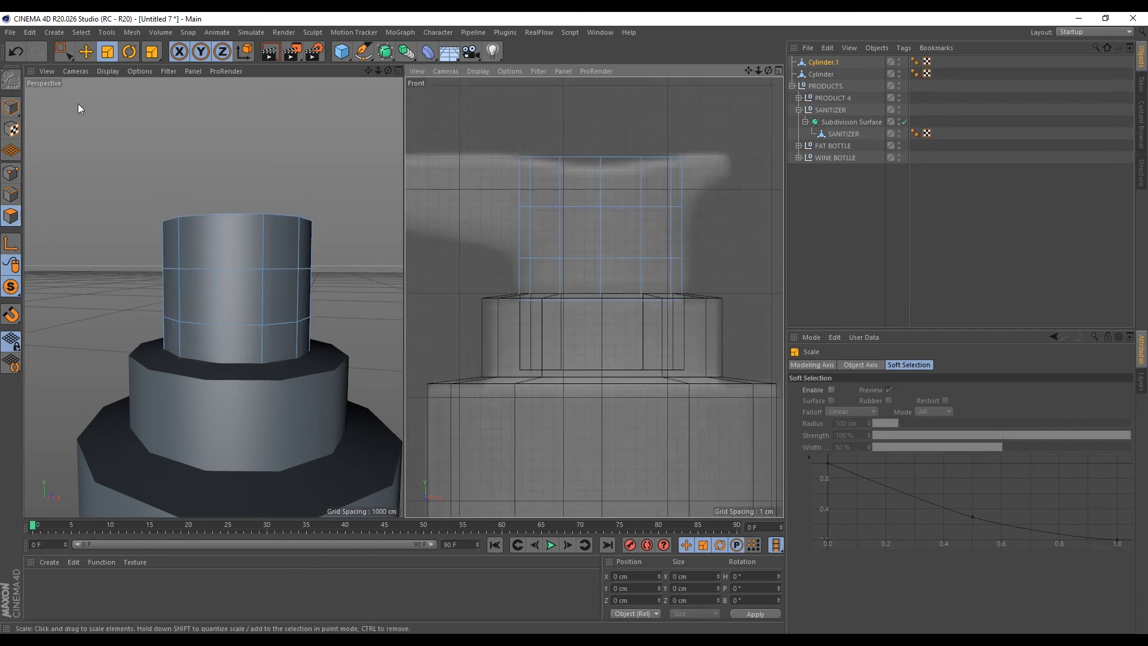
left_click_drag(60, 50, 138, 66)
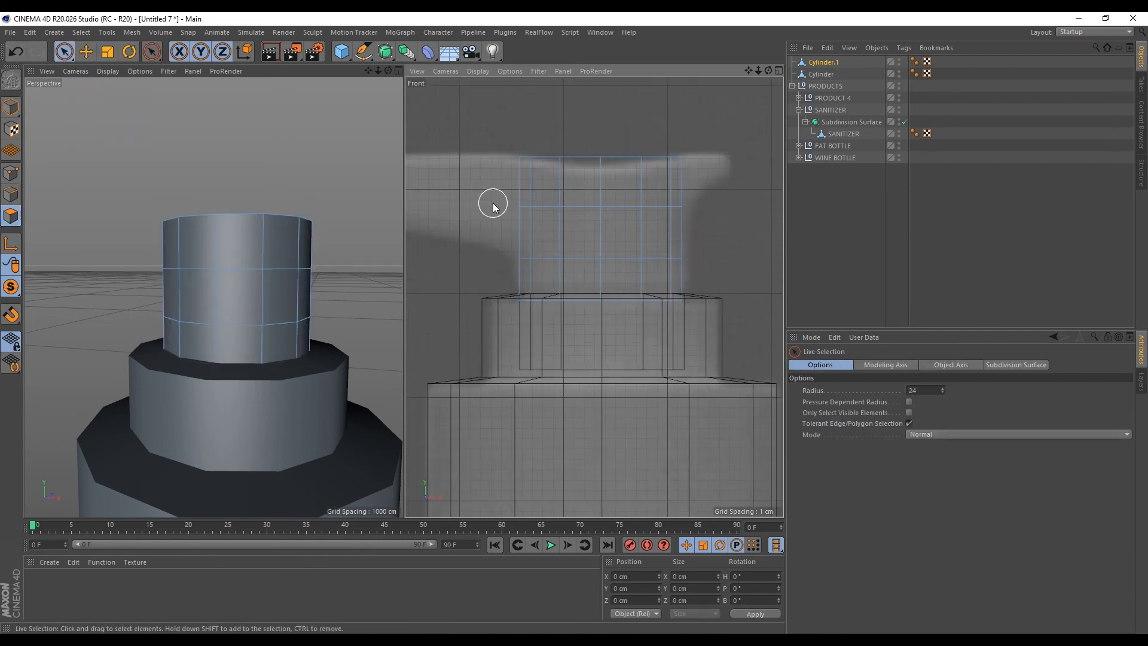
left_click(908, 412)
left_click_drag(502, 202, 509, 210)
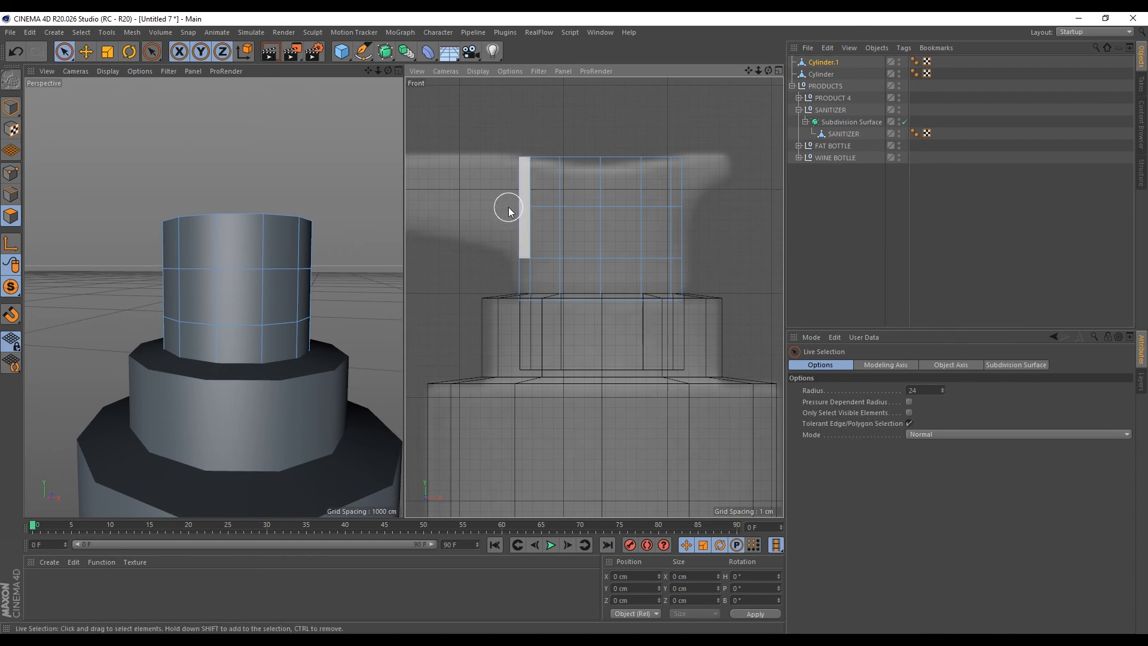
left_click(509, 207)
left_click_drag(187, 230, 422, 292, "alt")
middle_click_drag(501, 190, 551, 217, "alt")
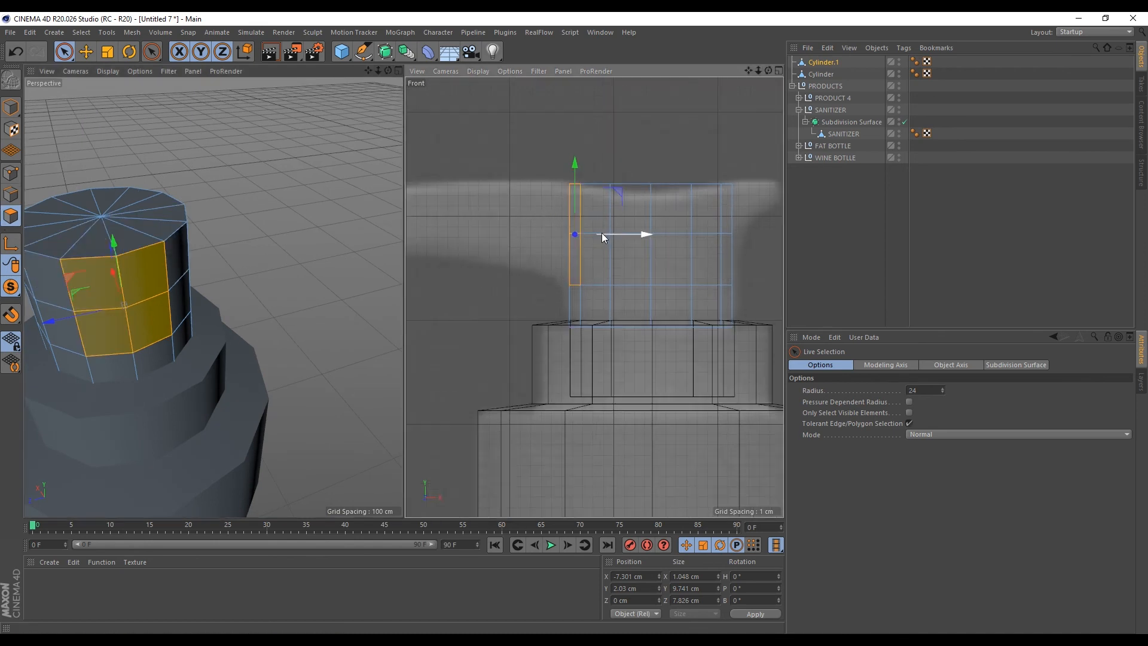
key("e")
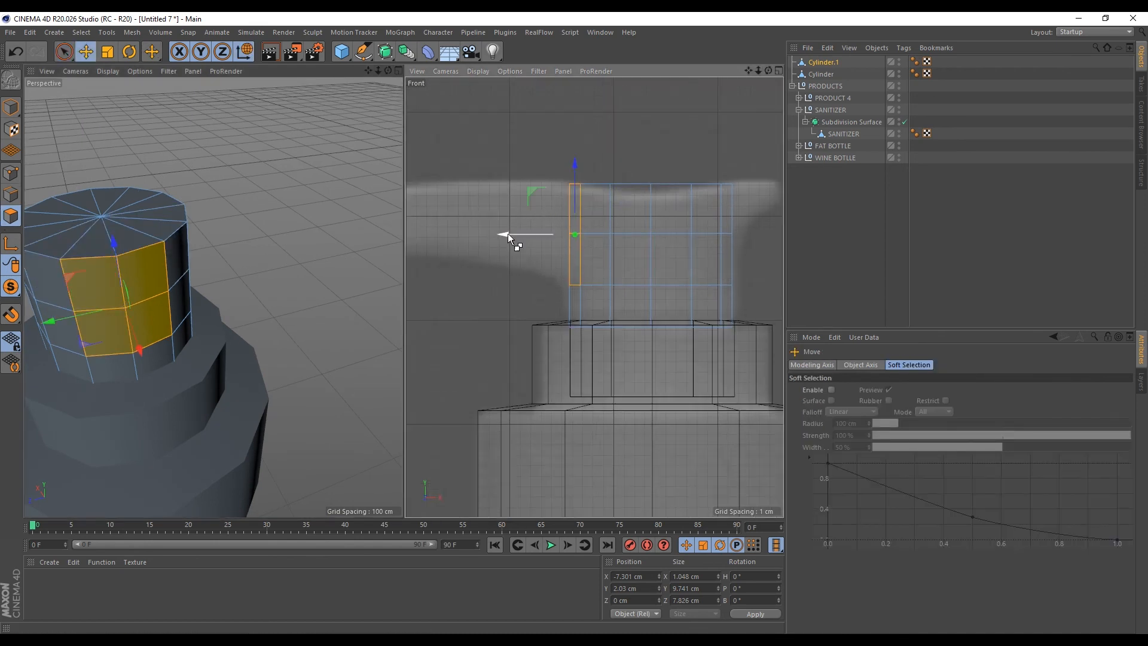
left_click_drag(508, 233, 461, 234)
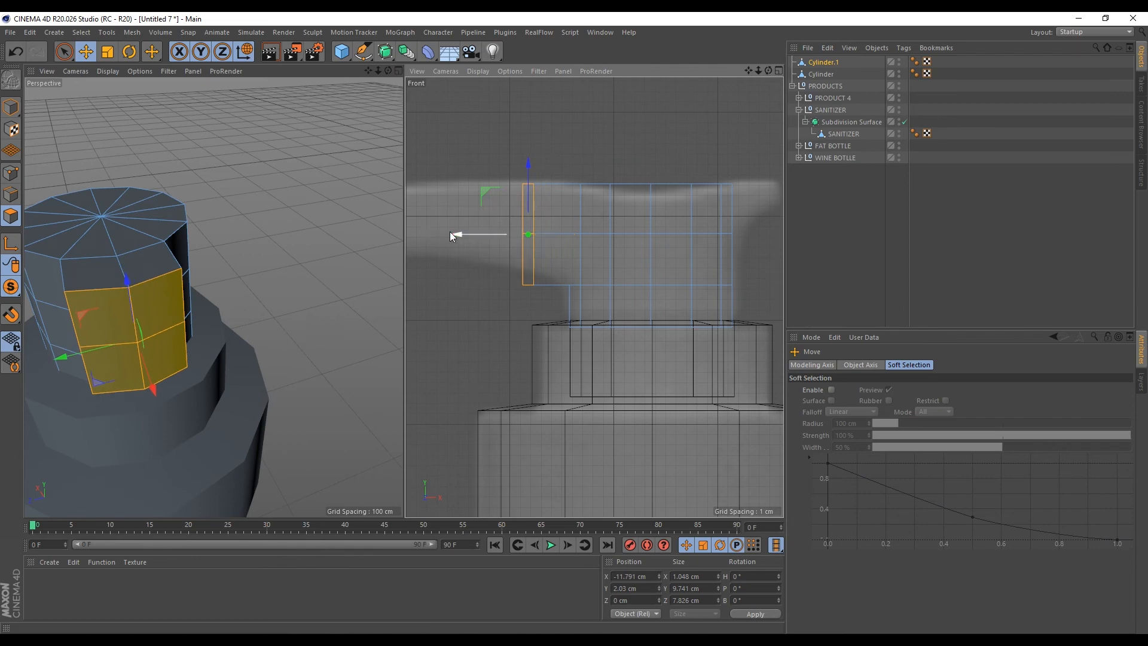
Flatten the extruded nozzle faces along the X axis to a size of 0 cm
left_click_drag(341, 328, 227, 282, "alt")
scroll(227, 282, "down", 3)
middle_click_drag(213, 406, 193, 364, "alt")
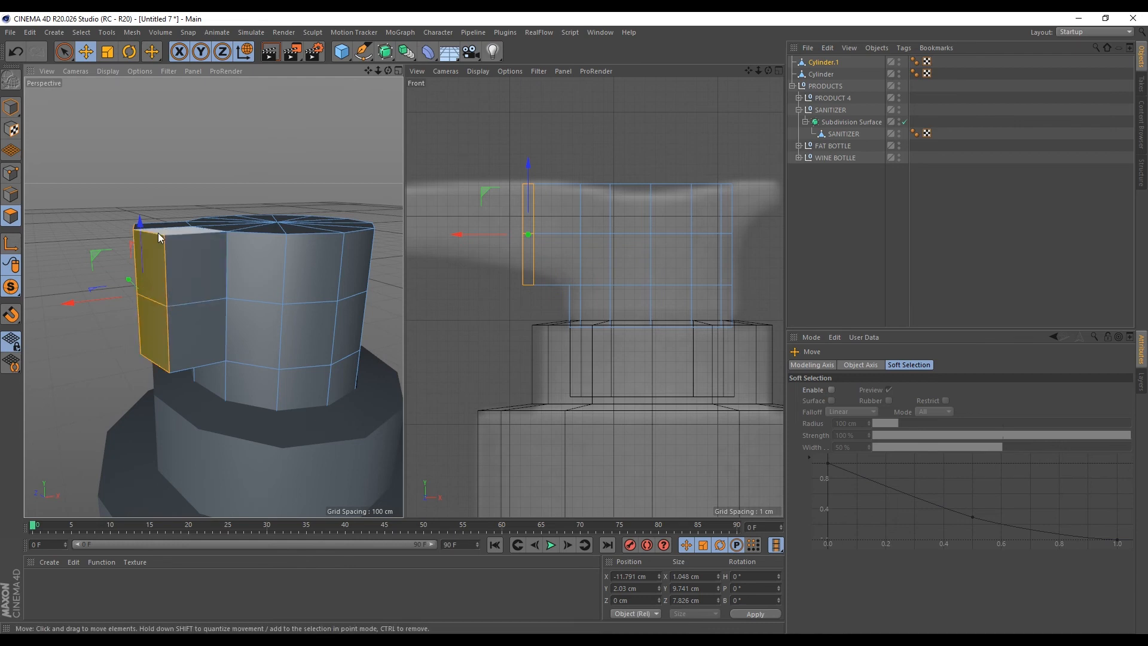
key("t")
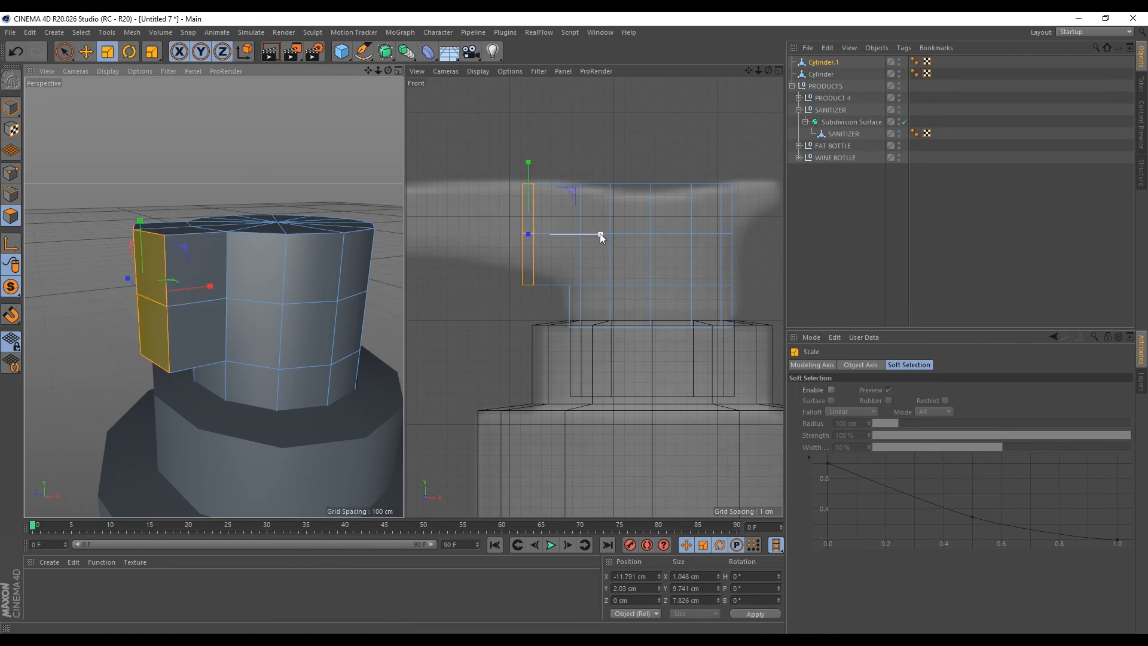
left_click_drag(600, 234, 533, 233)
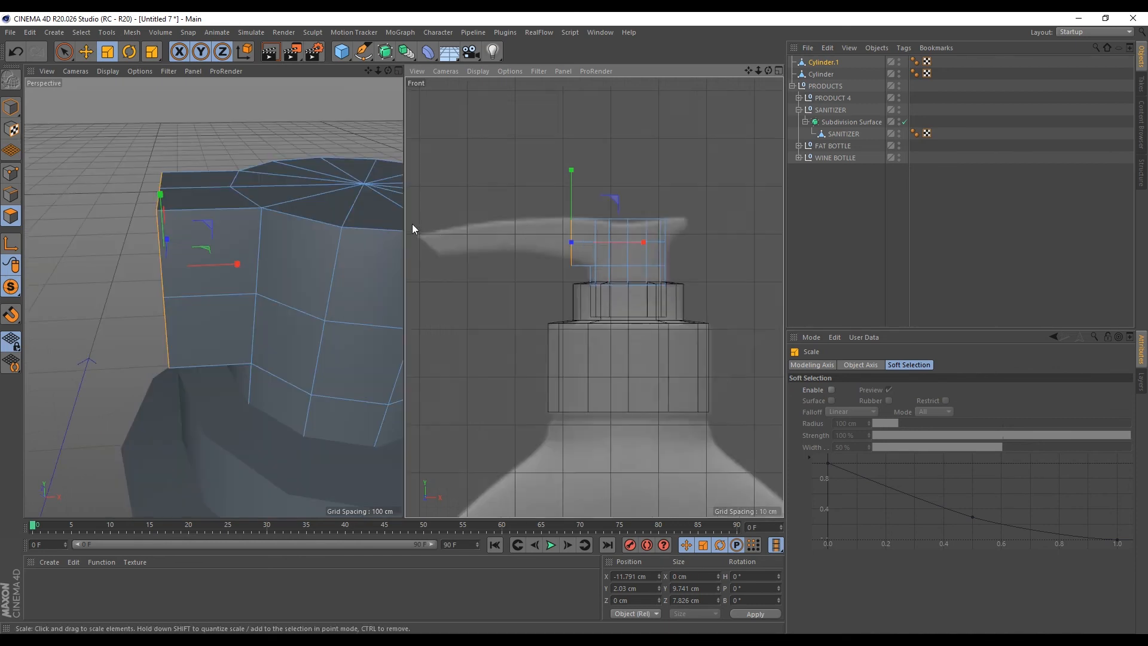
scroll(412, 224, "up", 2)
key("e")
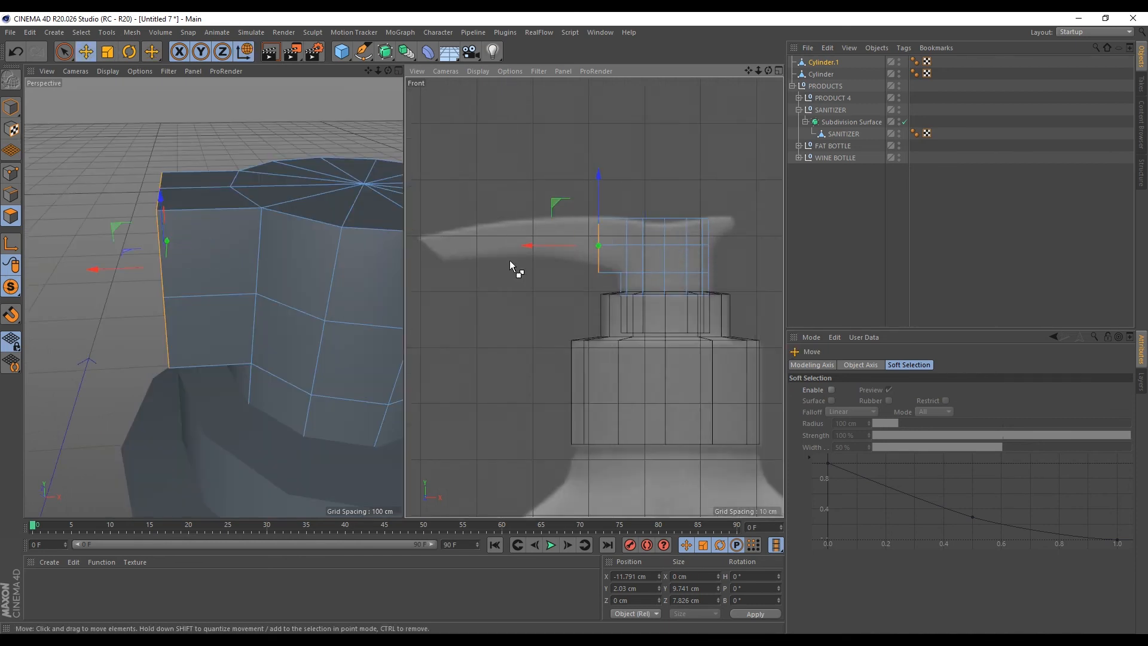
Extrude the flattened nozzle faces outward along X in three segments, reaching the tip of the reference nozzle
left_click_drag(530, 246, 421, 245)
middle_click_drag(437, 222, 509, 243, "alt")
scroll(530, 254, "up", 3)
Raise the lower points of the nozzle section nearest the stem to follow the reference's curved underside
left_click(11, 174)
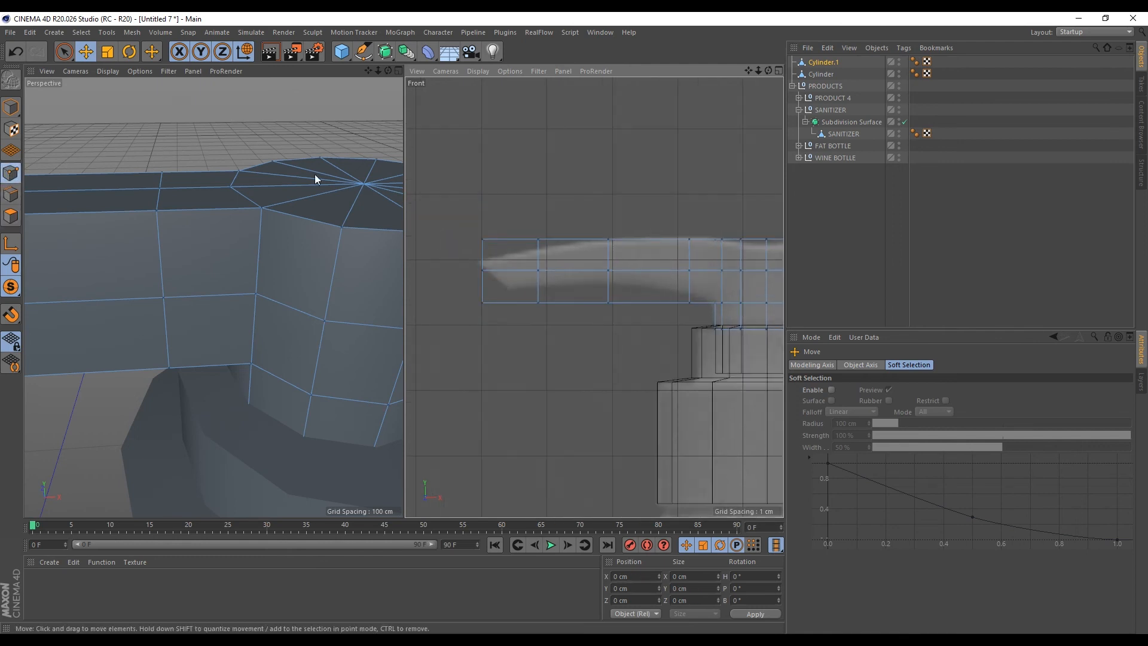
left_click(63, 52)
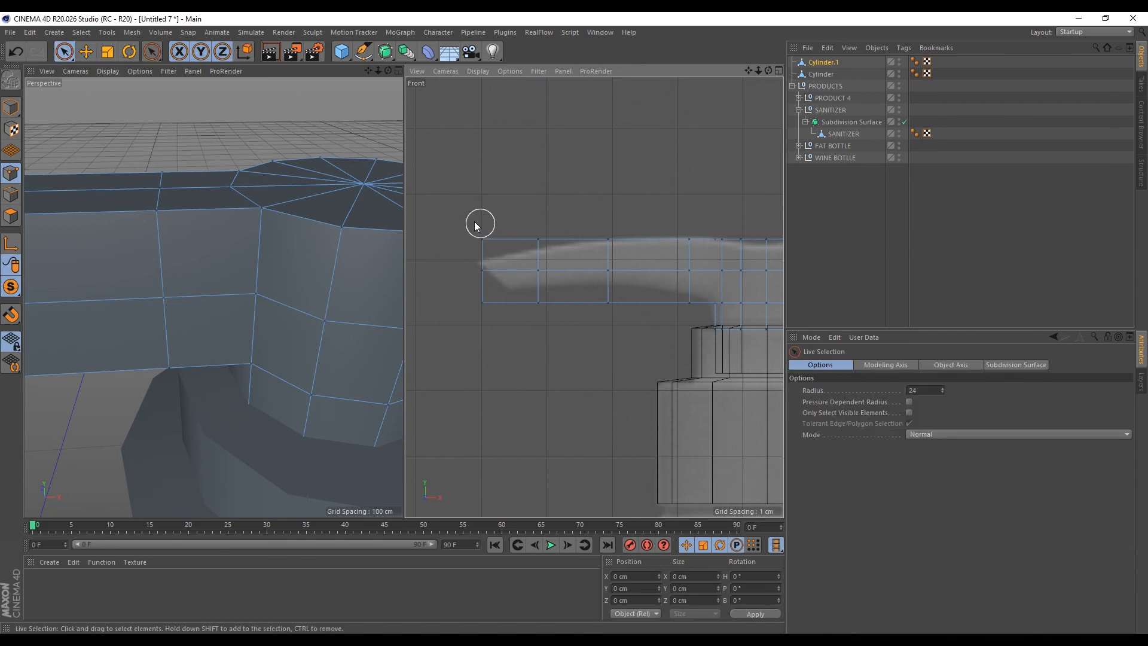
scroll(440, 238, "down", 2)
scroll(590, 272, "up", 3)
scroll(591, 272, "up", 2)
left_click(616, 298)
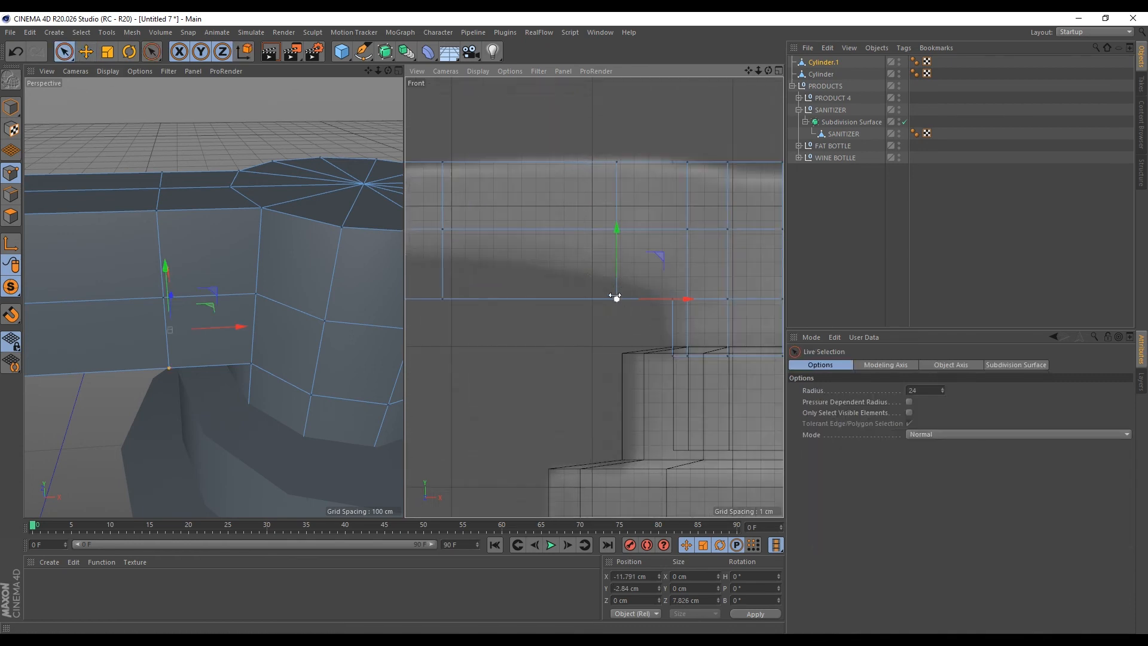
left_click_drag(658, 253, 657, 236)
scroll(669, 233, "down", 2)
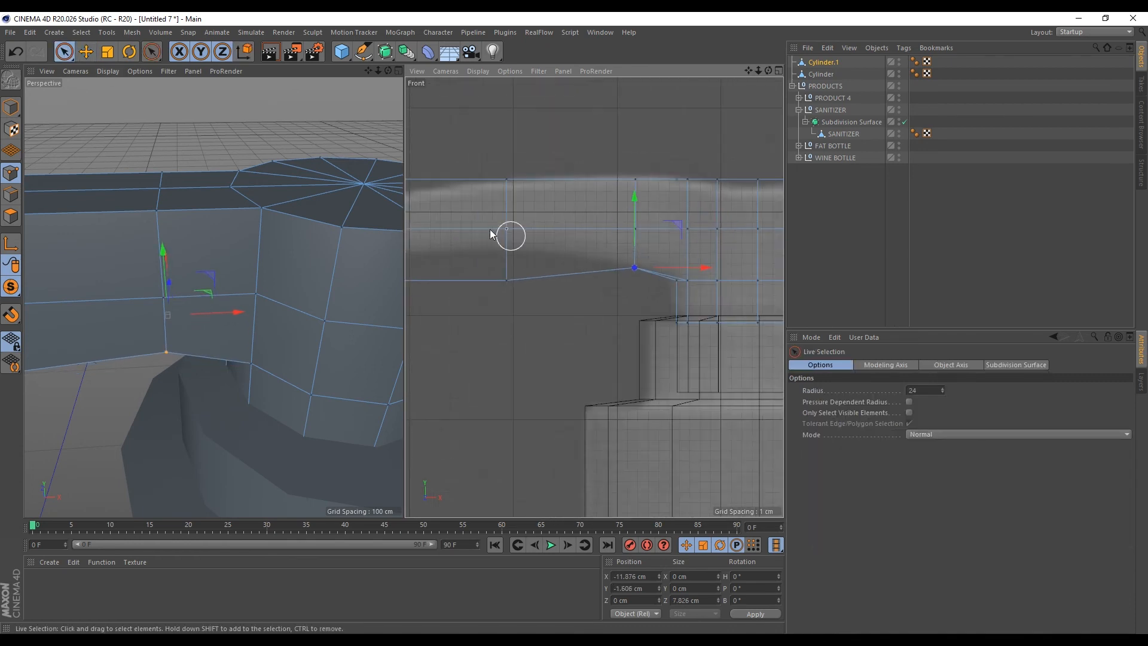
Raise the middle and lower points of the nozzle's second section from the stem to match the reference profile
scroll(490, 229, "up", 3)
left_click(511, 226)
left_click_drag(555, 184, 557, 161)
left_click(517, 311)
left_click_drag(553, 263, 557, 216)
Reposition the middle, lower and upper points of the section before the nozzle tip to taper it to the reference outline
scroll(639, 231, "down", 5)
scroll(476, 191, "up", 4)
mouse_move(581, 346)
left_mouse_down()
mouse_move(582, 206)
mouse_move(656, 227)
left_mouse_up()
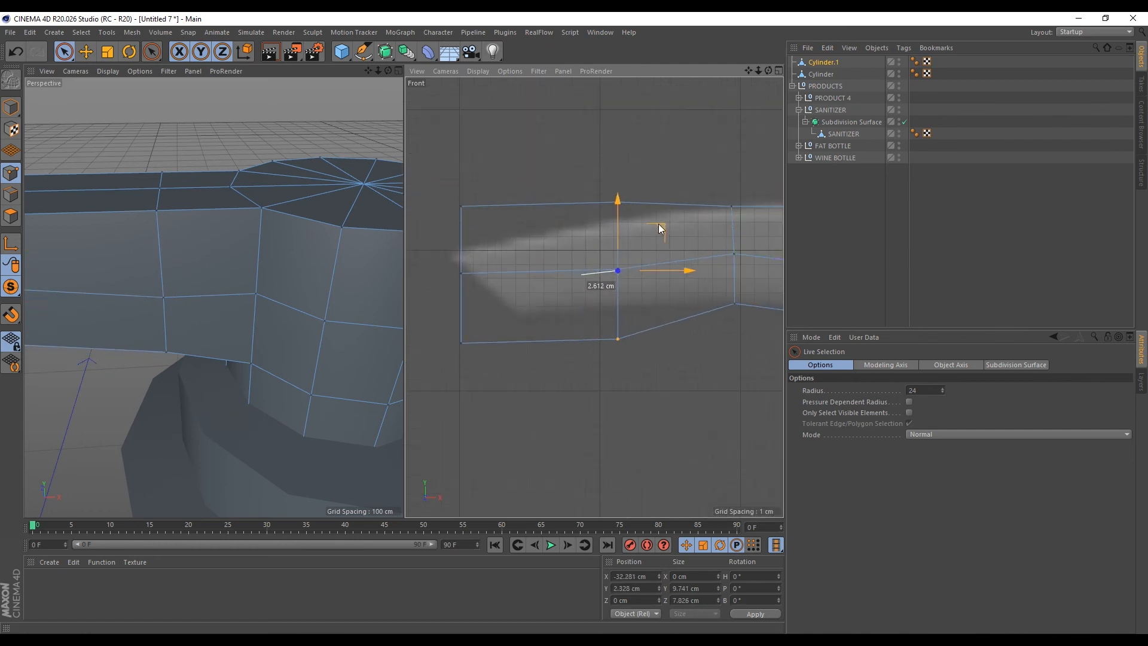
left_click(621, 340)
left_click_drag(660, 294, 663, 254)
left_click(616, 203)
left_click_drag(661, 160, 639, 180)
Move the middle, upper and lower end points of the nozzle to form the slanted tip shown in the reference
left_click(461, 273)
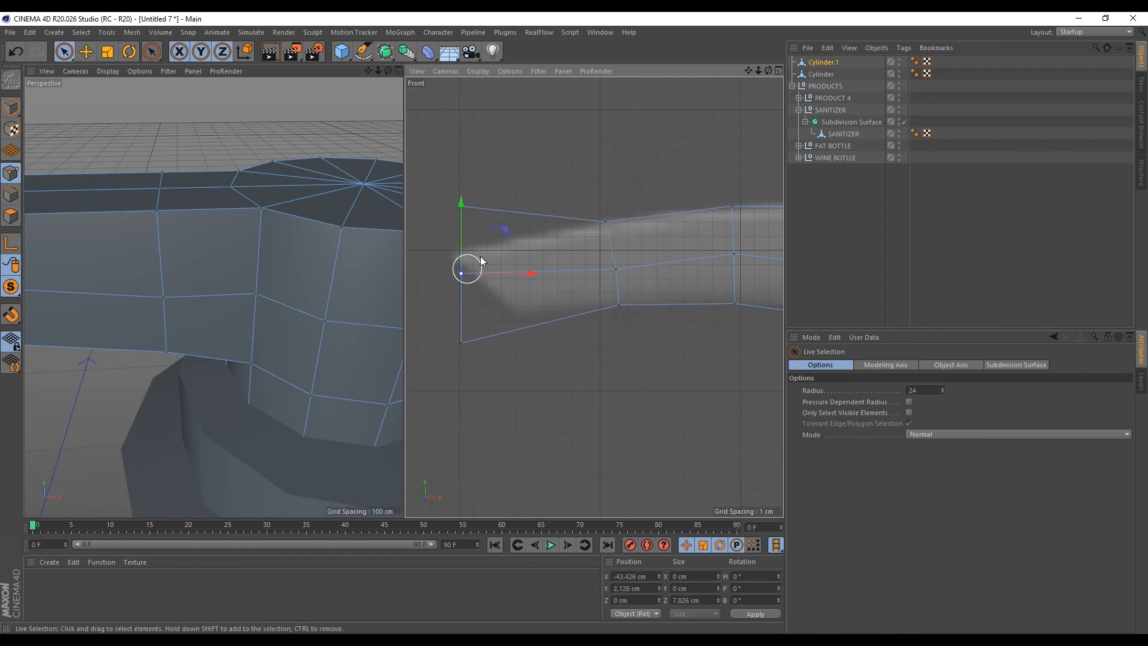
left_click_drag(499, 229, 534, 245)
left_click(459, 211)
left_click_drag(502, 161, 493, 213)
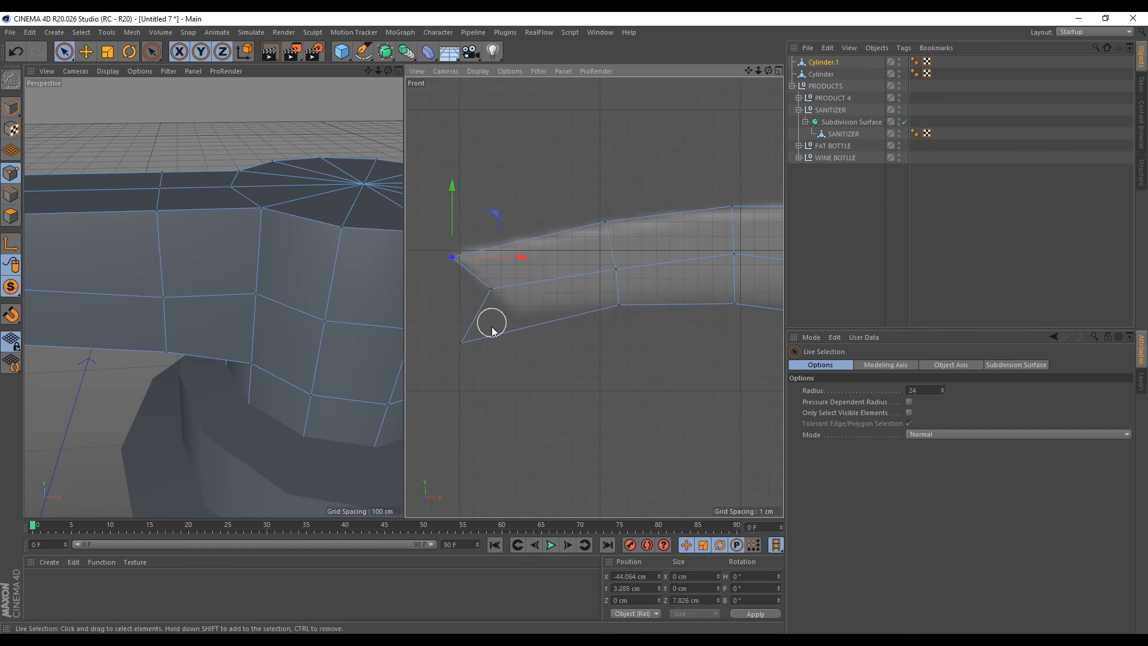
left_click(463, 341)
left_click_drag(508, 301, 564, 277)
scroll(517, 310, "down", 10)
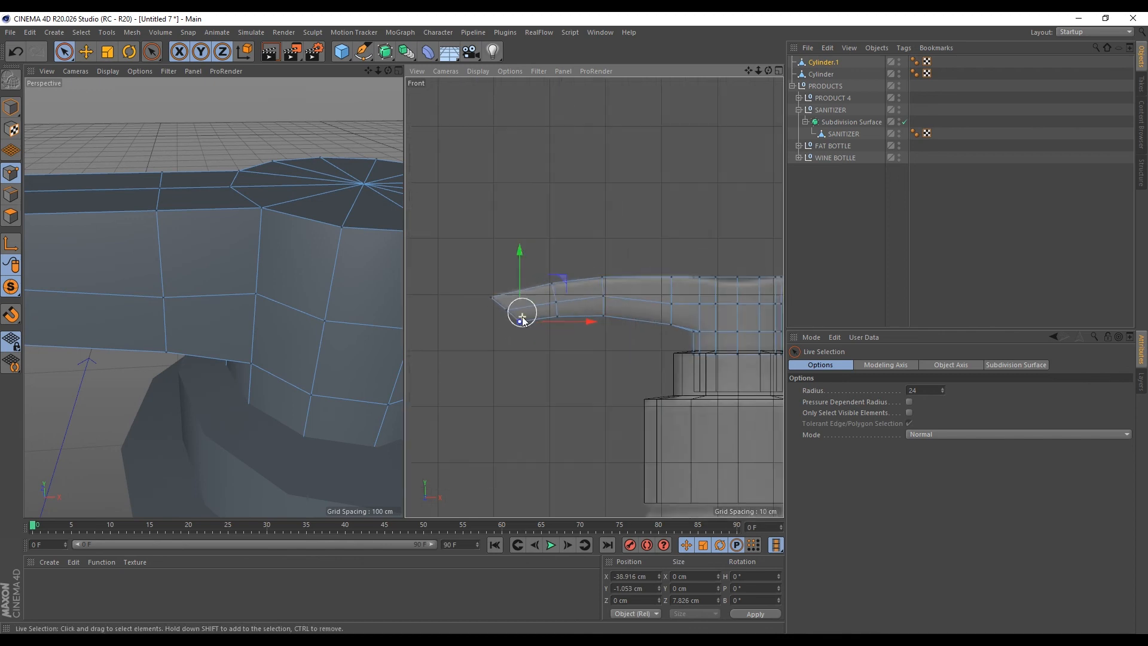
scroll(70, 171, "down", 6)
scroll(69, 171, "up", 3)
Extrude the stem's top-row faces opposite the nozzle outward about 2.4 cm and flatten them along X to a size of 0 cm
left_click_drag(127, 221, 127, 196, "alt")
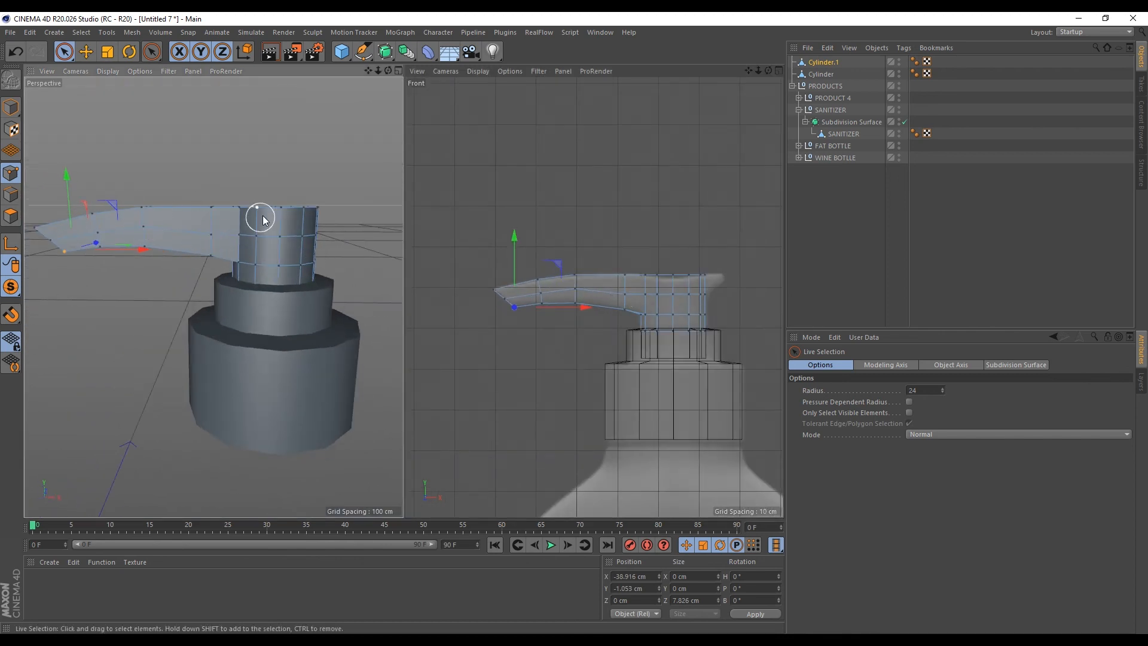
left_click_drag(264, 220, 150, 228, "alt")
left_click(12, 217)
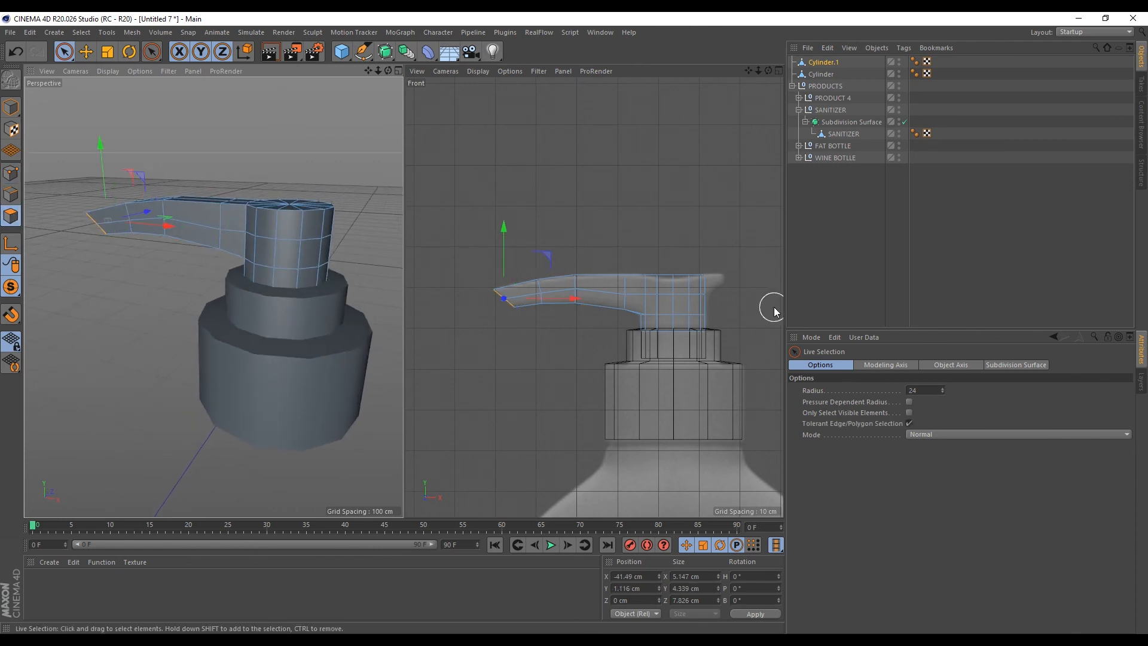
scroll(736, 302, "up", 6)
left_click(671, 273)
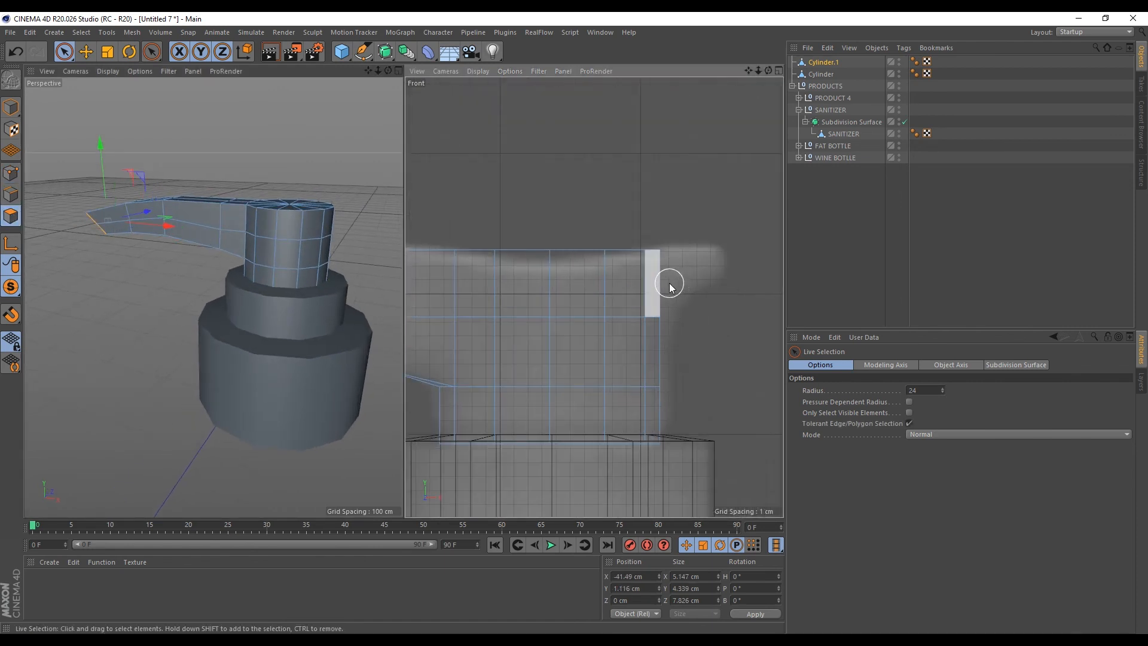
left_click_drag(268, 254, 192, 259, "alt")
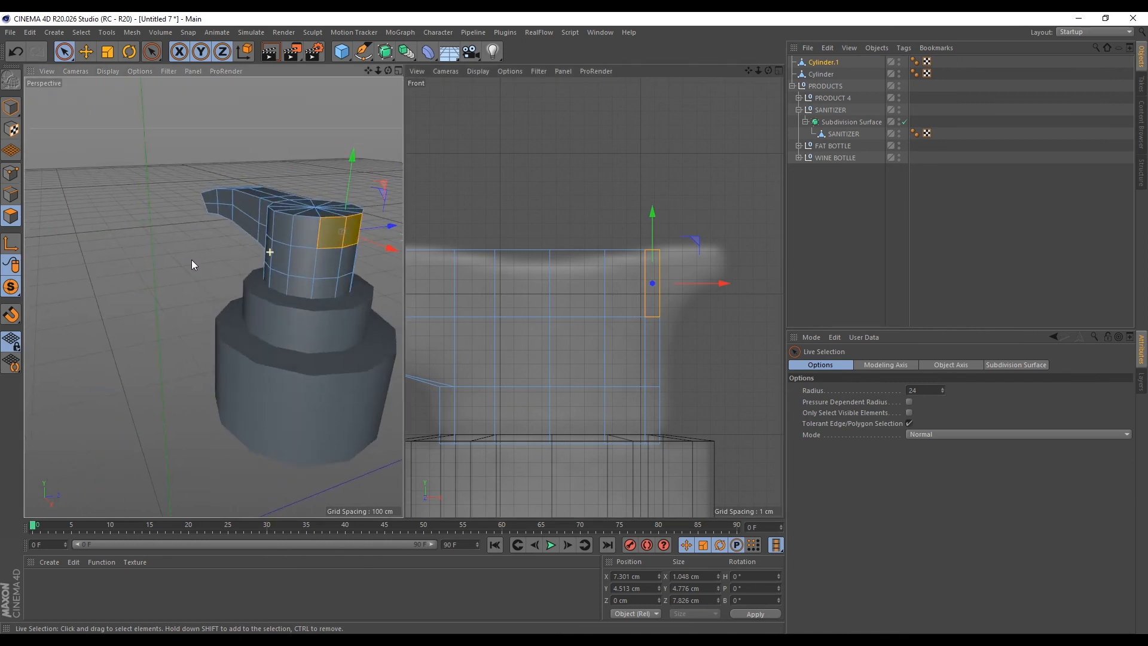
scroll(711, 261, "up", 3)
left_click_drag(708, 297, 678, 303)
key("t")
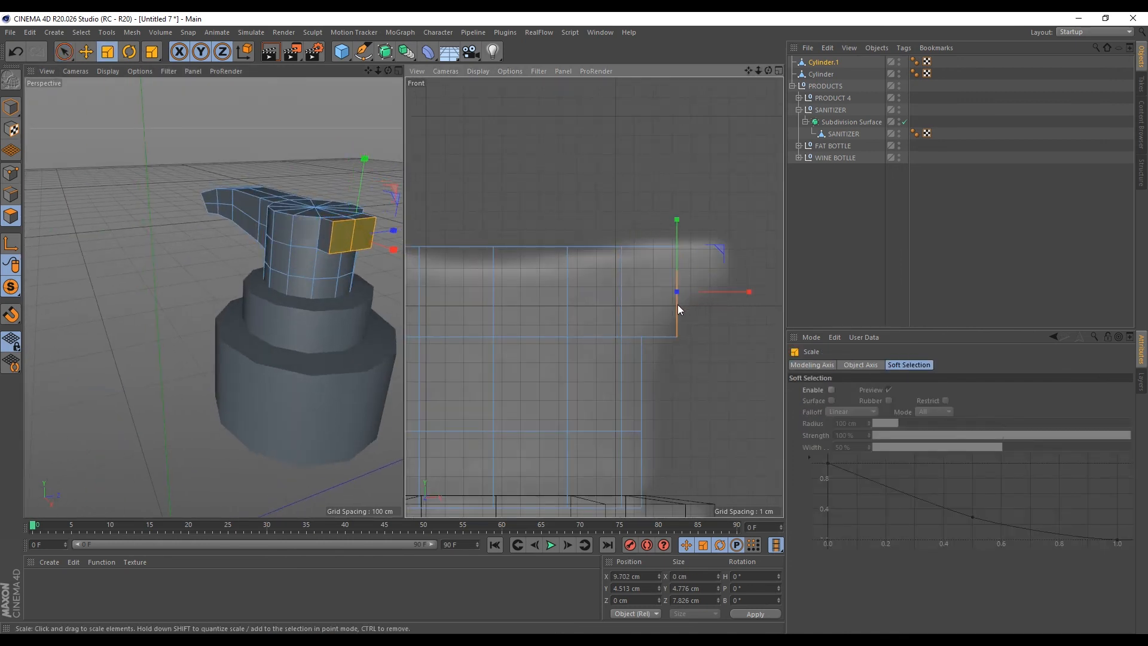
Extrude the flattened back-lip faces about 2.5 cm further along X to the reference's edge
key("e")
key("w")
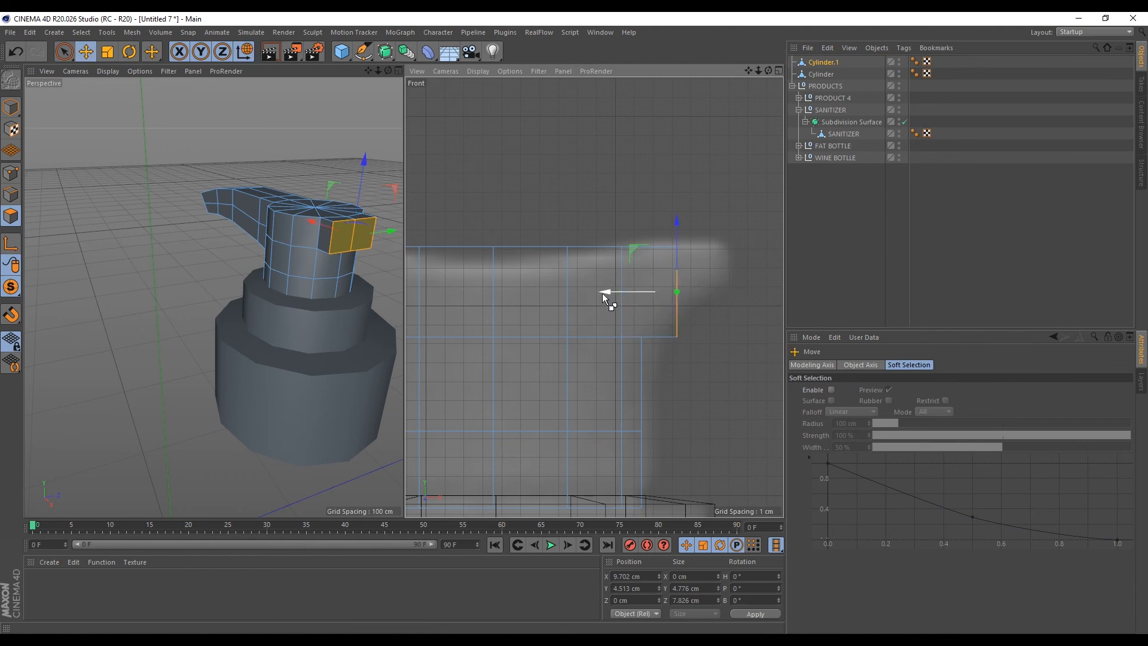
left_click_drag(602, 293, 652, 290)
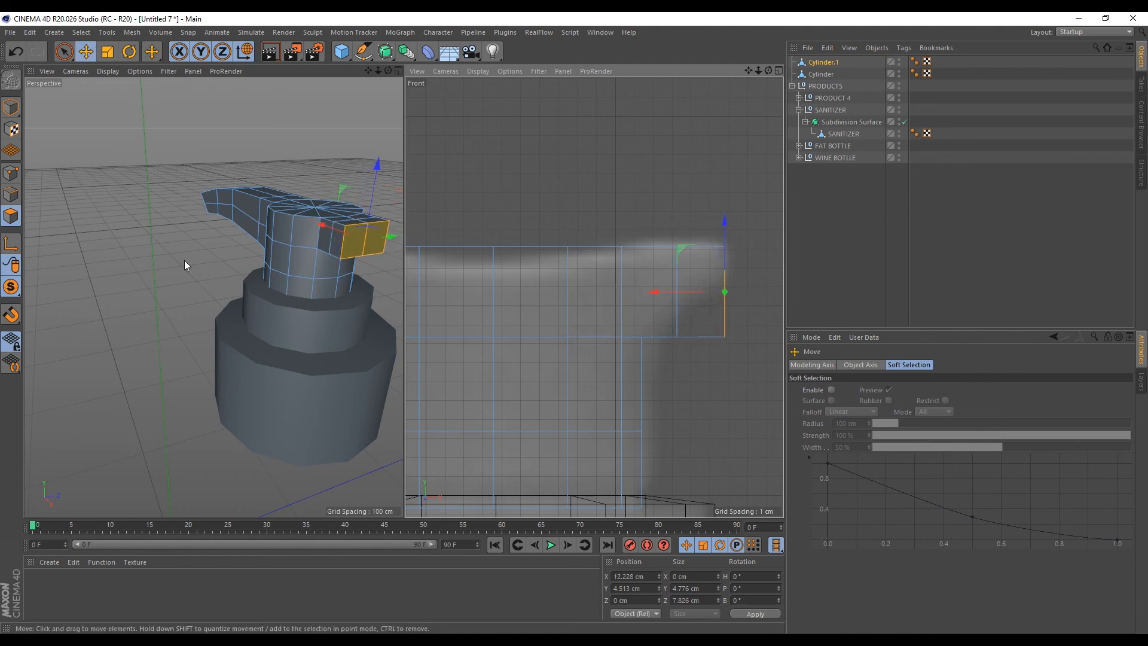
Raise the back lip's two lower rows of points so its underside slopes up along the reference outline
left_click(11, 173)
left_click(64, 52)
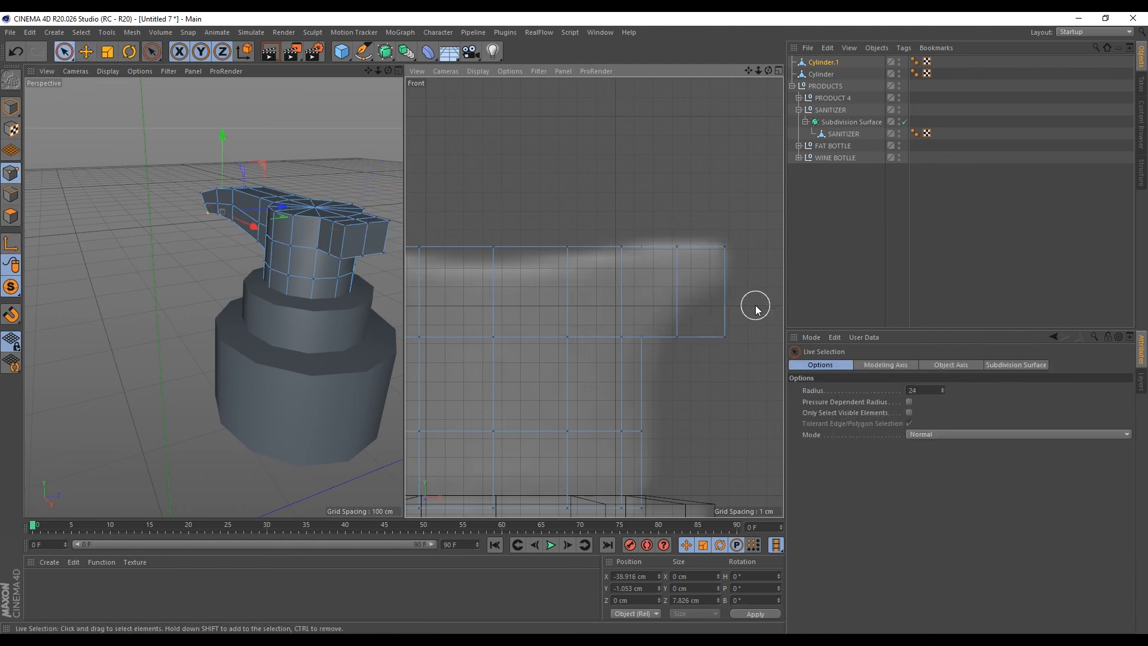
left_click(684, 323)
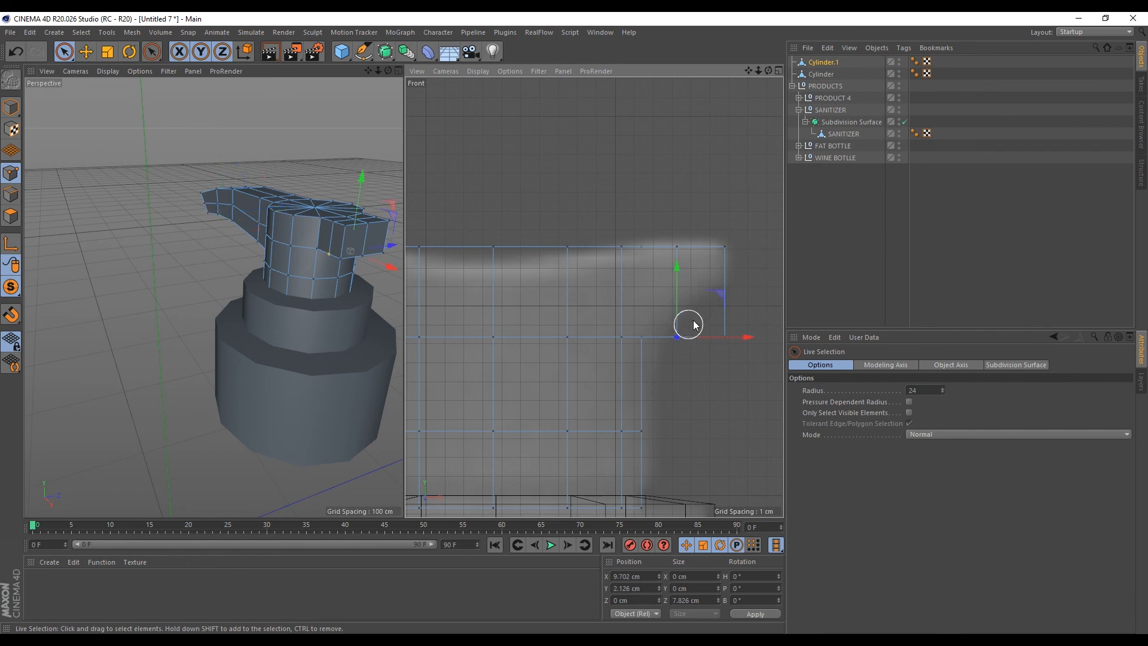
left_click(722, 336)
left_click_drag(725, 267, 733, 214)
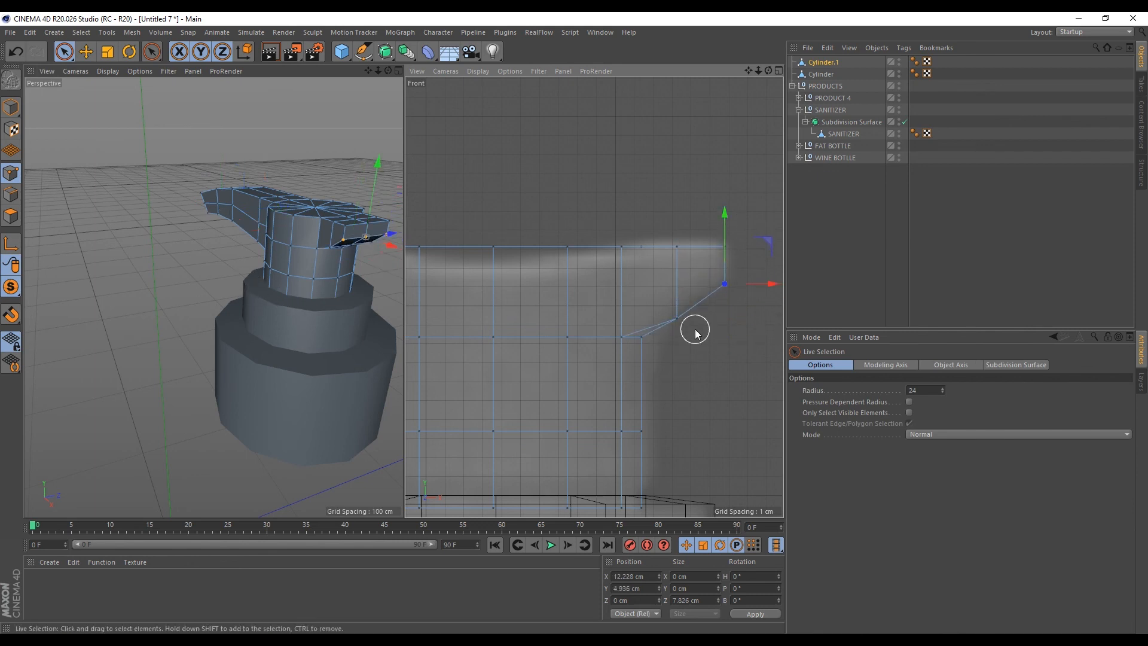
scroll(269, 282, "down", 4)
scroll(269, 282, "up", 4)
Isolate the stem and nozzle object in the viewports with Viewport Solo Single
left_click_drag(269, 283, 238, 214, "alt")
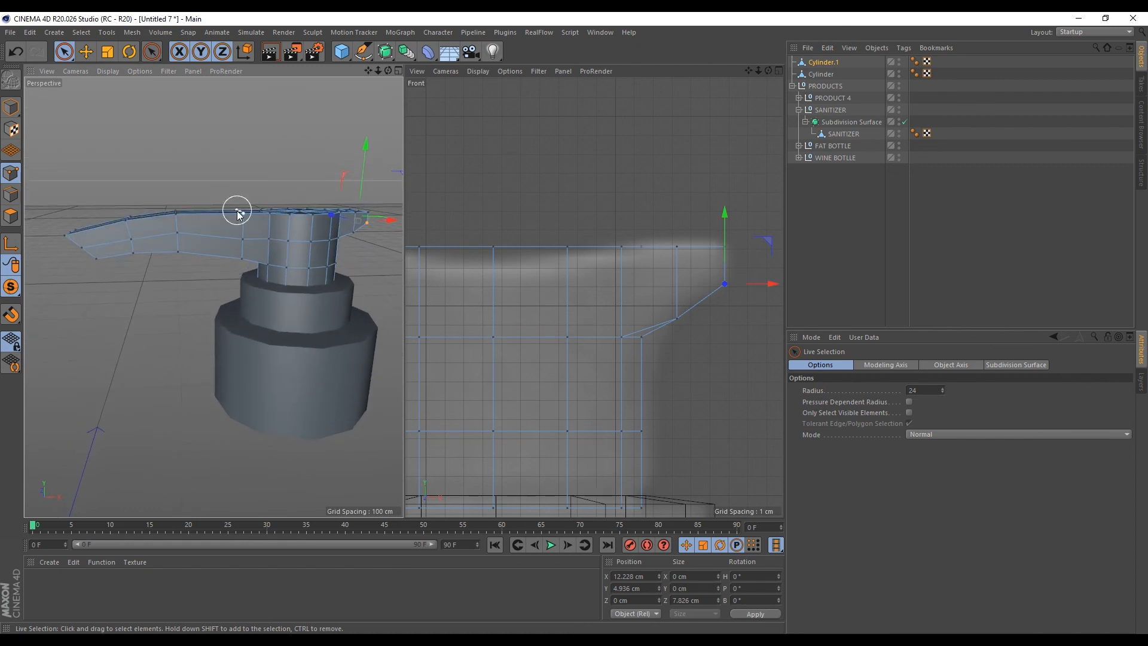
left_click(10, 287)
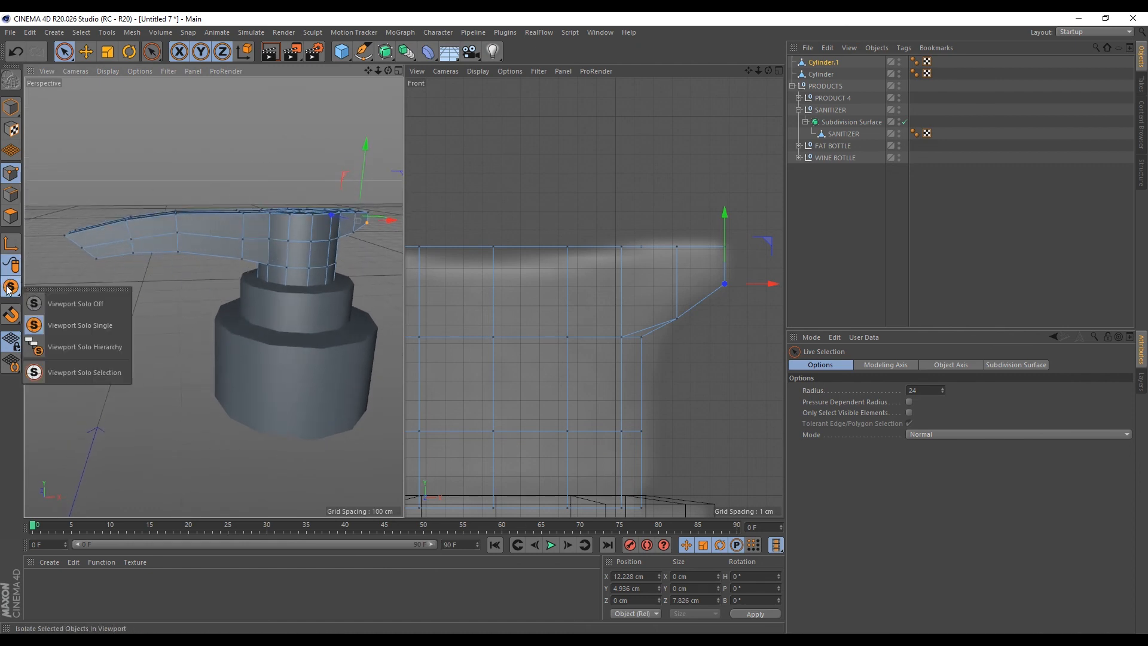
left_click(81, 325)
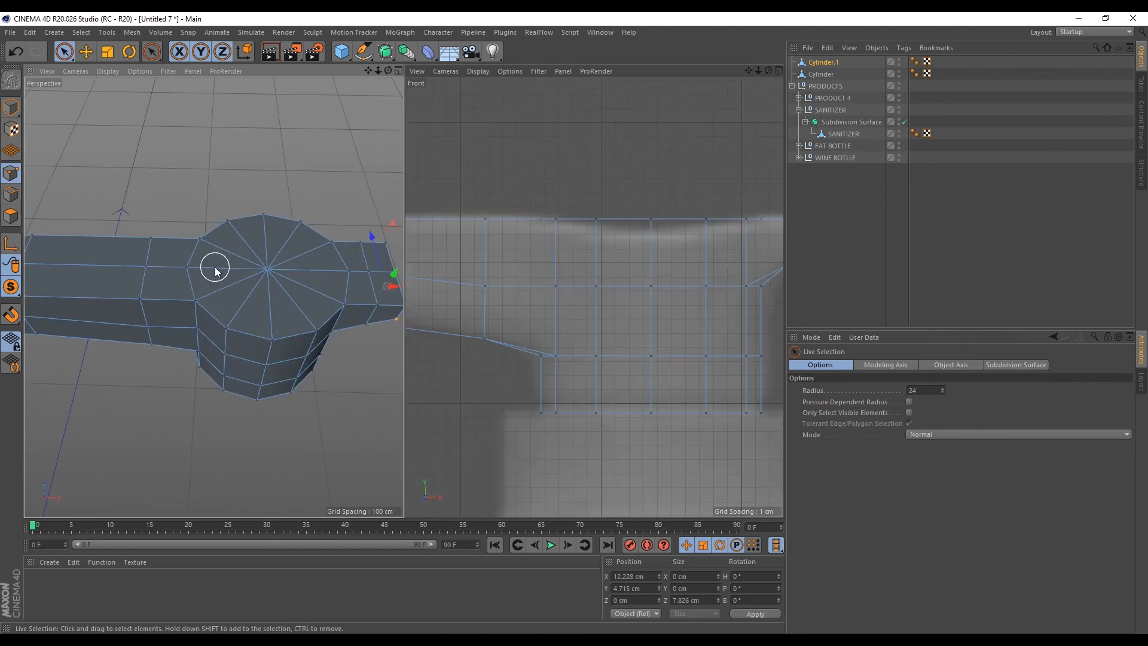
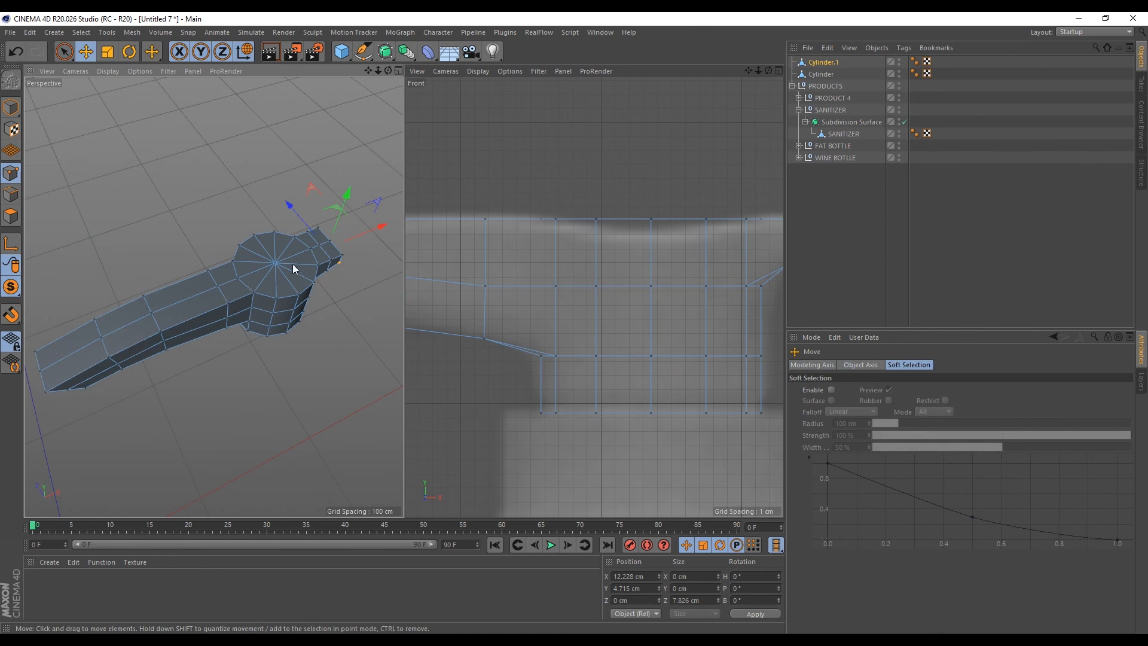
scroll(163, 281, "up", 3)
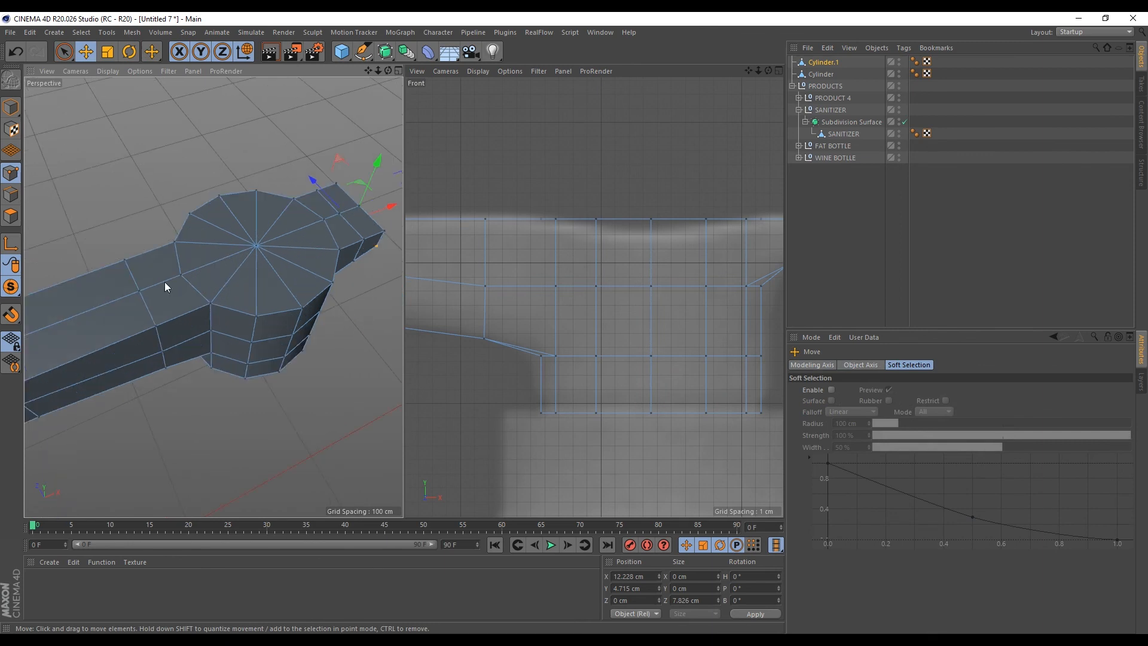
key("m")
key("l")
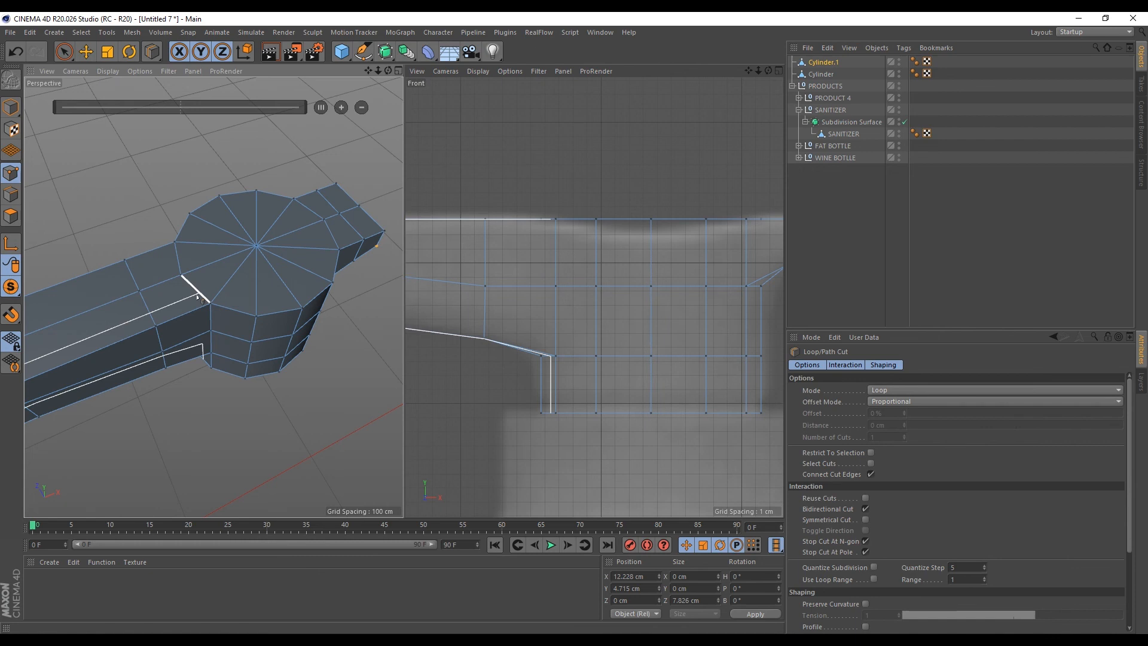
left_click(865, 542)
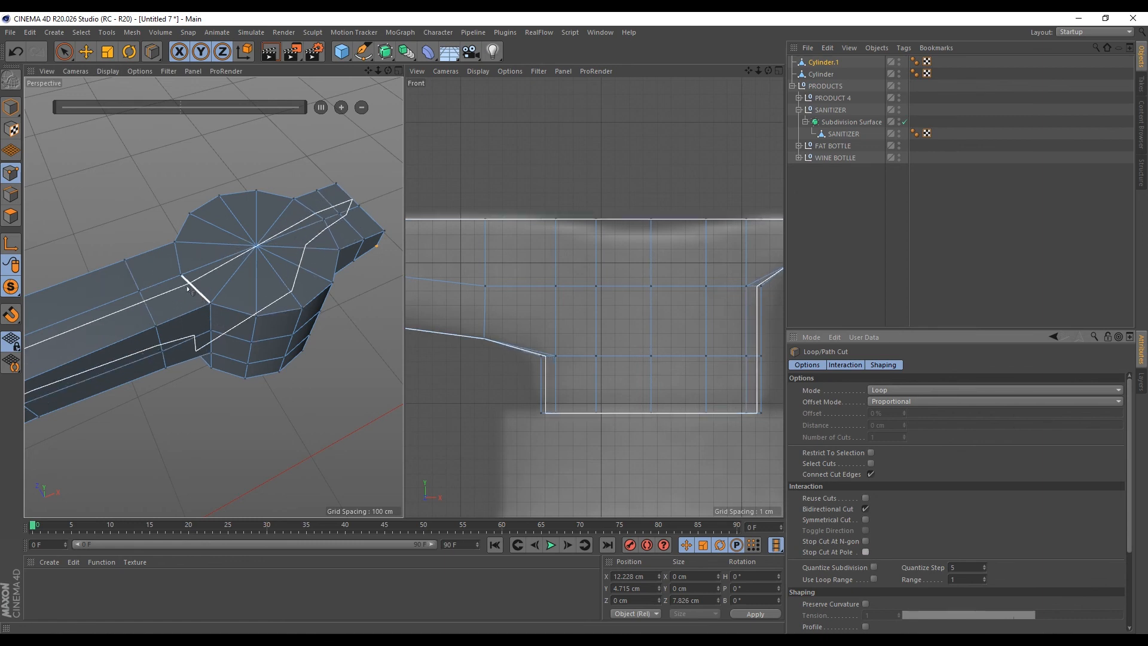
key("e")
Select four diagonal spoke edges on the stem's top cap and dissolve them
right_click_drag(187, 287, 227, 305, "alt")
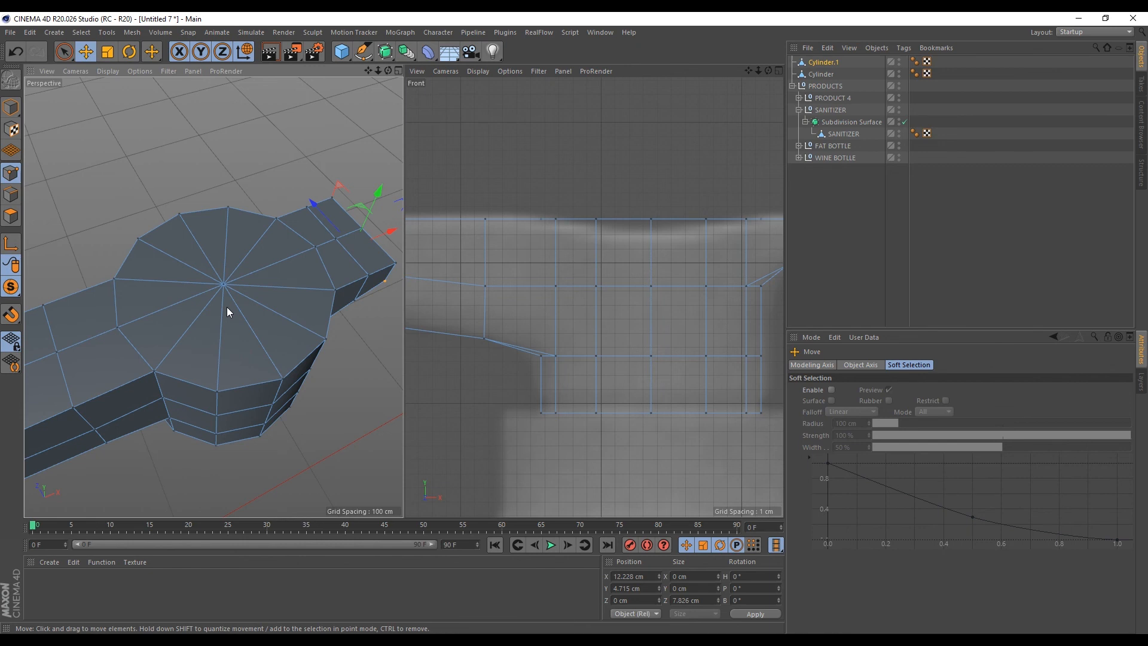
double_click(197, 274)
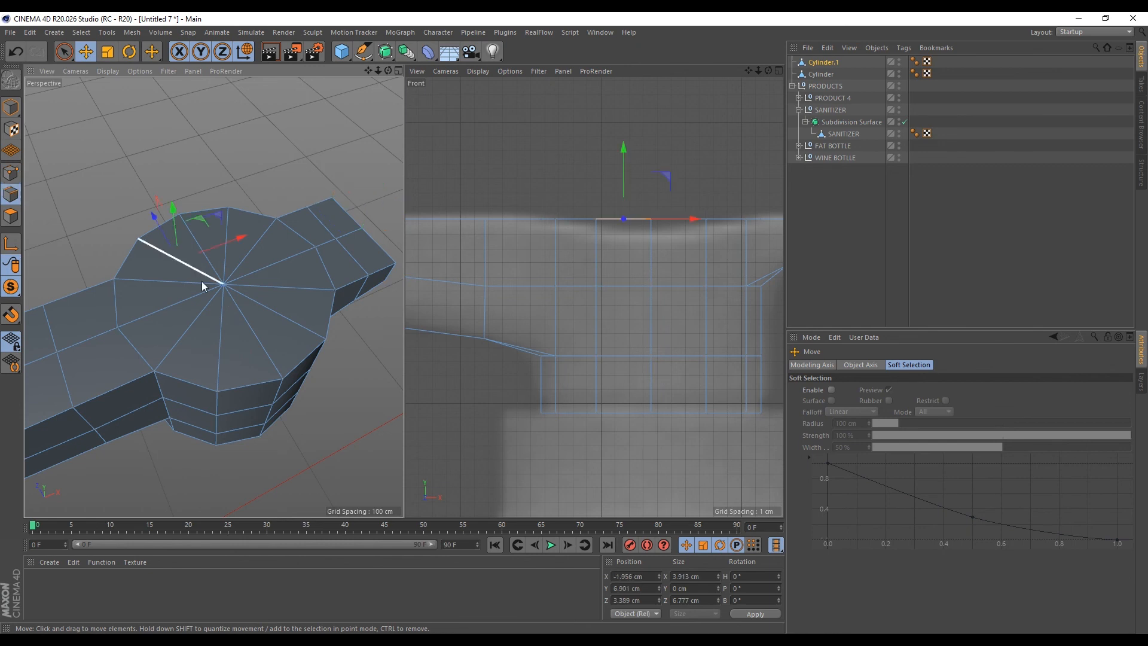
left_click(206, 314, "shift")
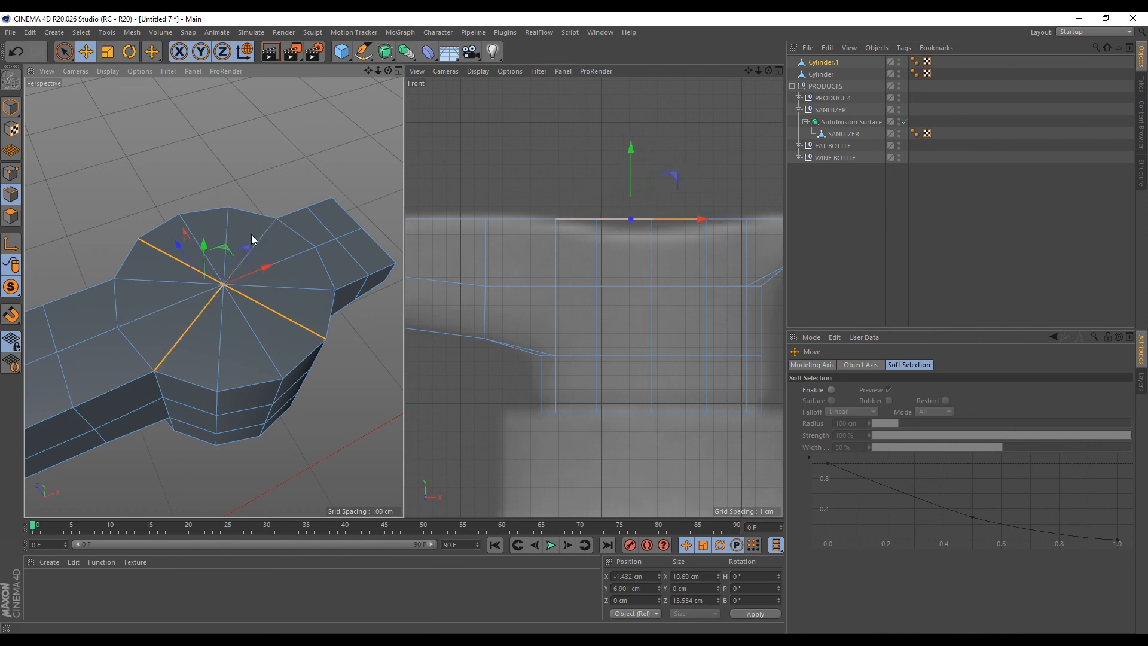
key("m")
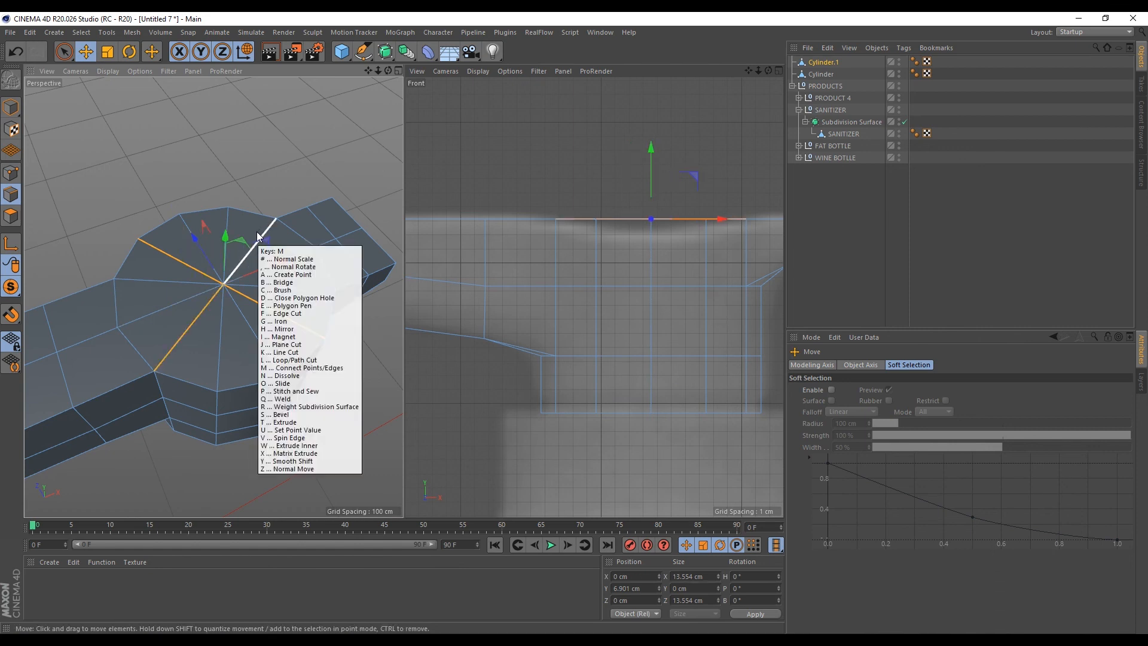
key("n")
Dissolve four more spoke edges on the top cap, keeping only the lengthwise and crosswise edges through its centre
scroll(218, 308, "up", 2)
left_click_drag(218, 308, 239, 303, "alt")
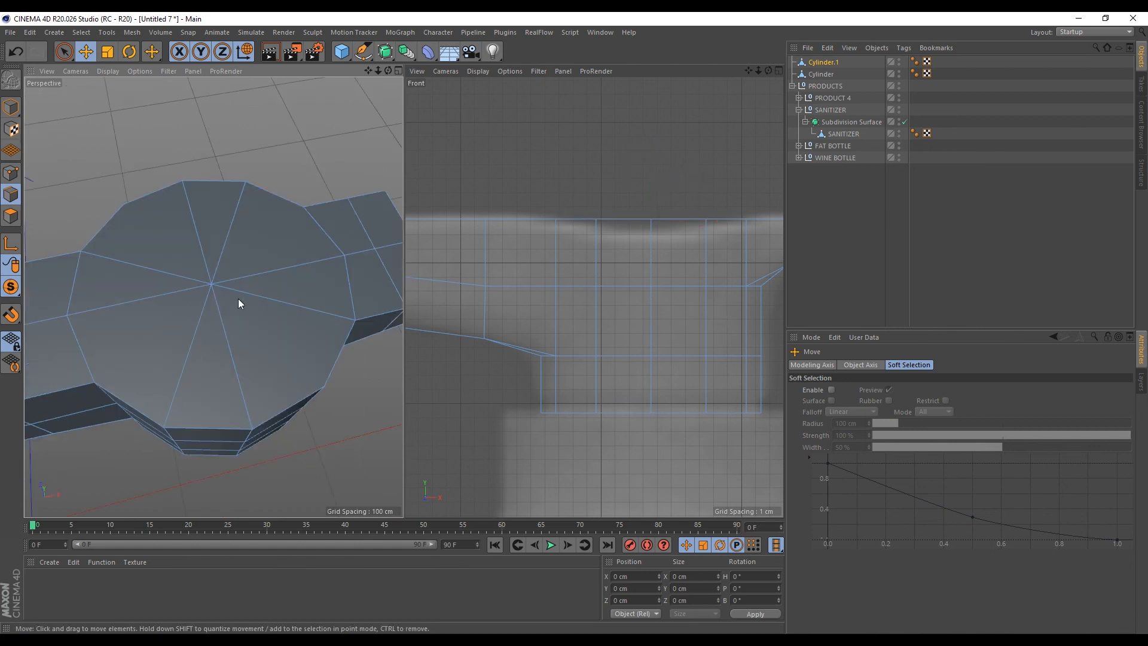
left_click(231, 292)
left_click(166, 270, "shift")
left_click(191, 346, "shift")
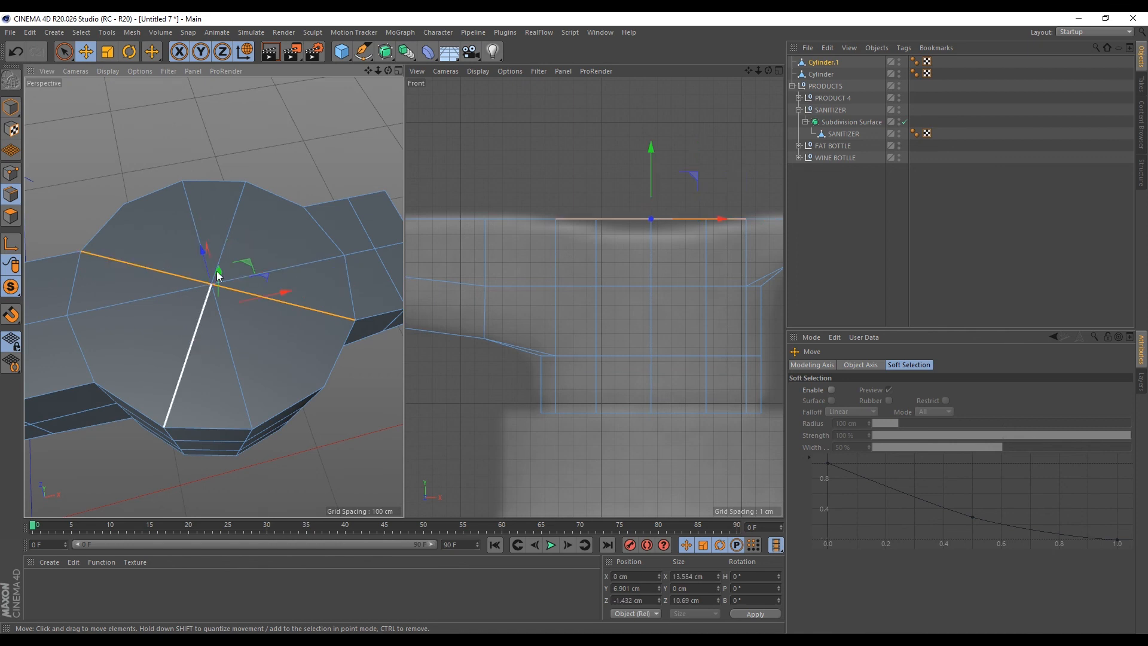
left_click(225, 237, "shift")
key("m")
key("n")
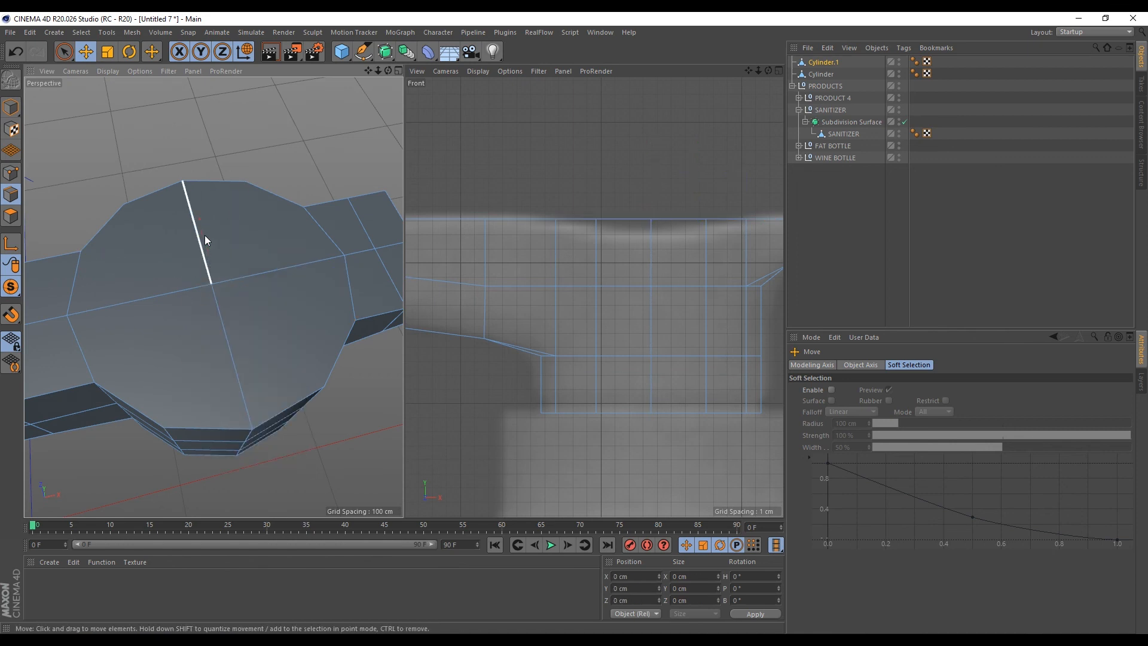
Line-cut the top cap straight across from the nozzle's near corner to the back lip's near corner
left_click_drag(214, 307, 84, 361, "alt")
key("m")
key("k")
left_click(85, 360)
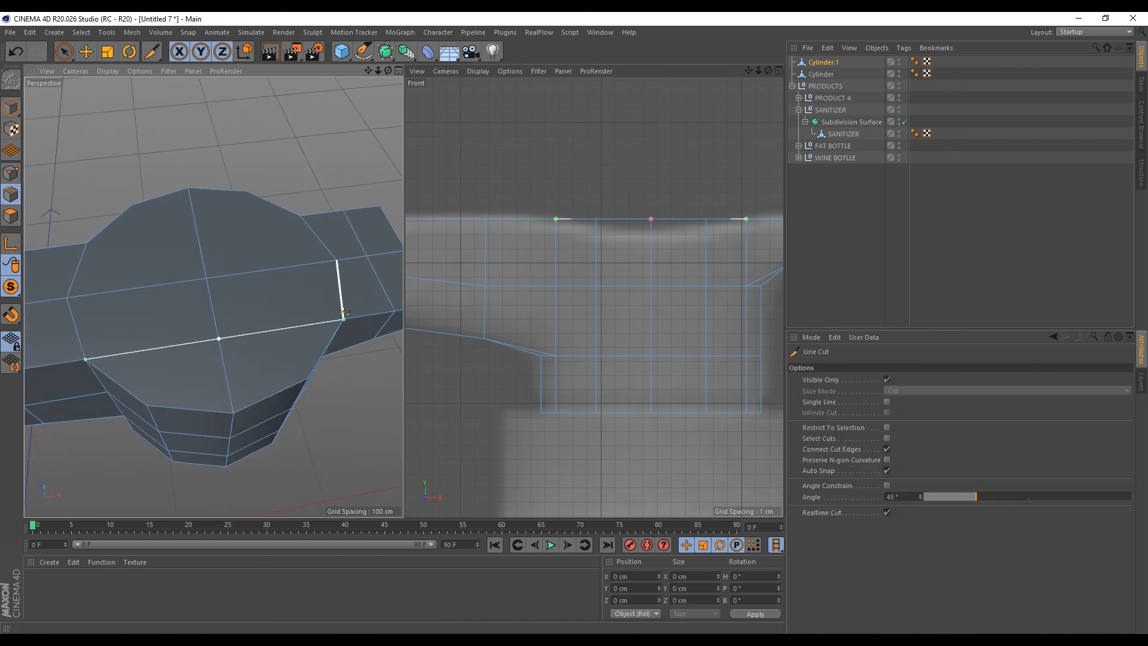
key("Escape")
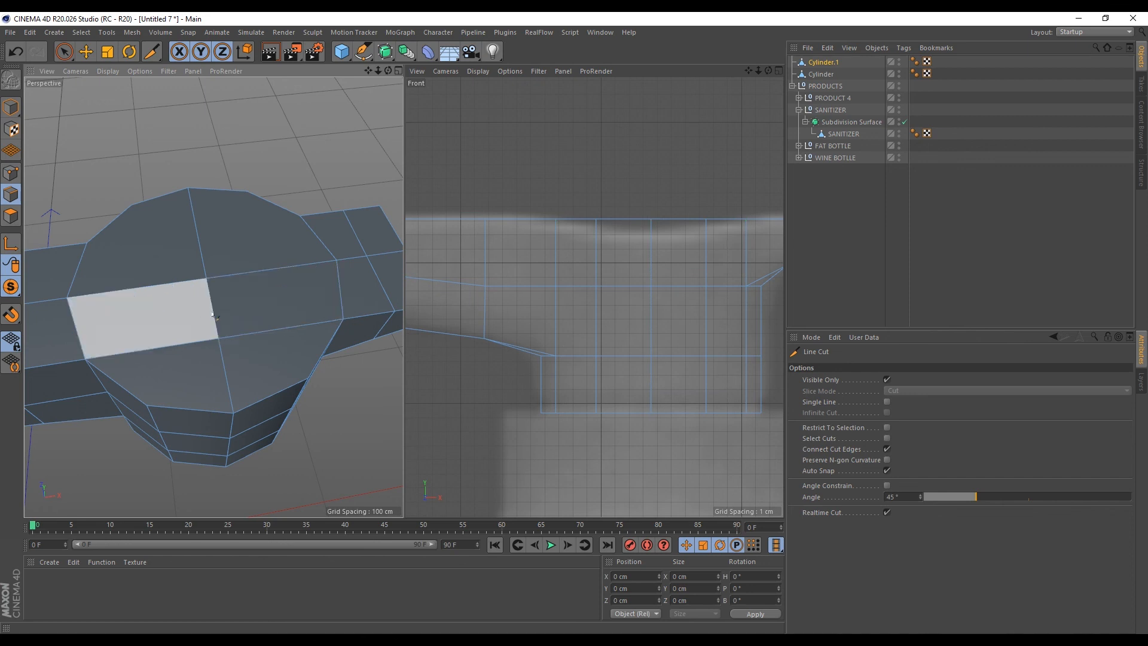
left_click_drag(220, 267, 251, 315, "alt")
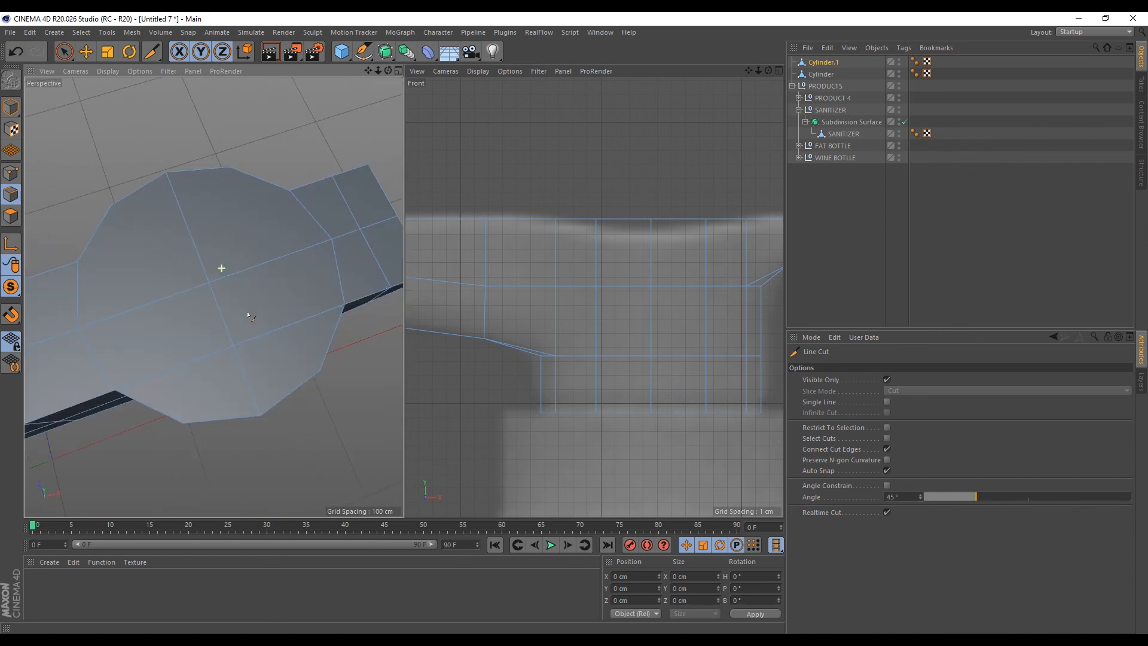
Line-cut the stem's top cap straight across from the nozzle's far corner to the back lip's far corner
left_click(78, 260)
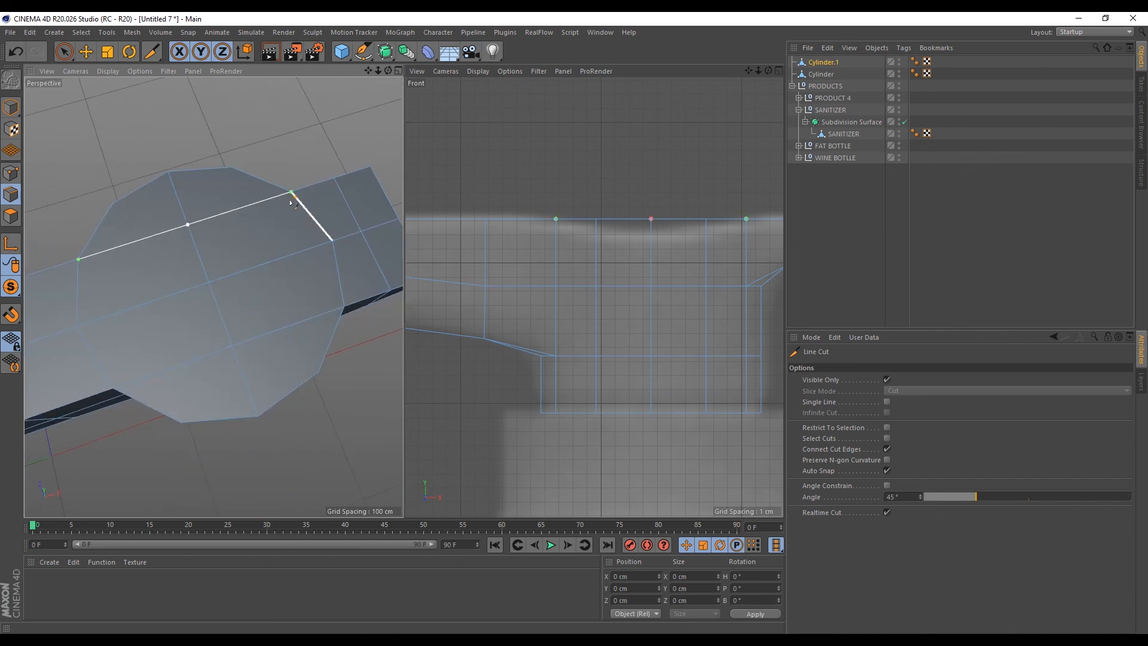
key("Escape")
scroll(215, 276, "down", 2)
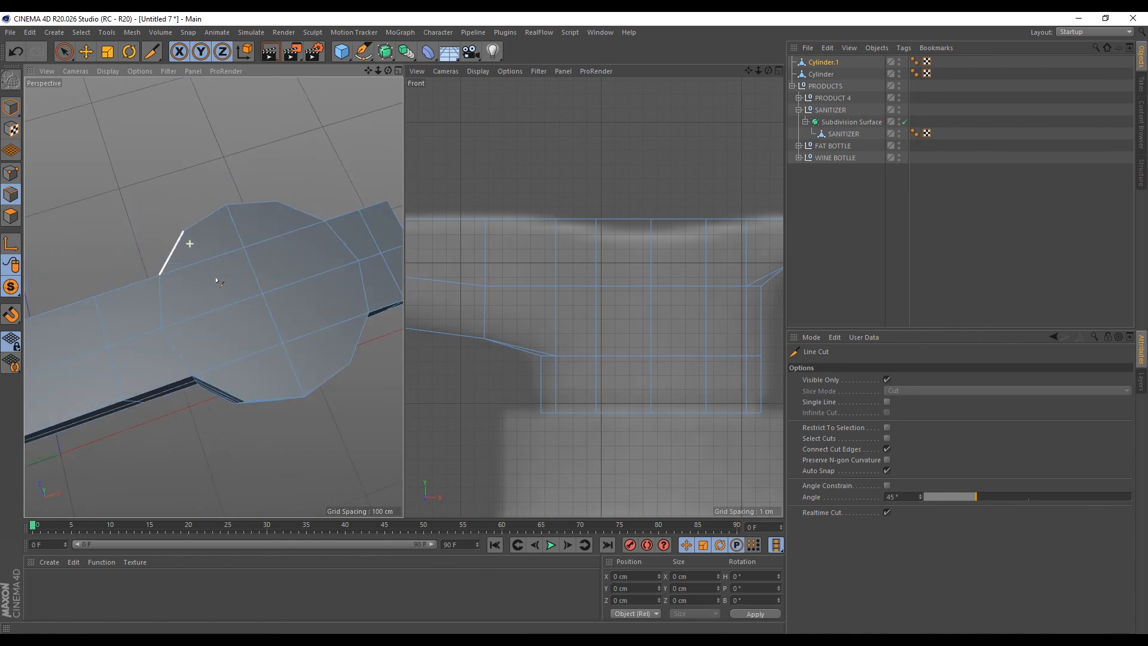
Line-cut the top cap crosswise on both sides of its centre edge, joining the opposite rim points
left_click_drag(261, 321, 234, 327, "alt")
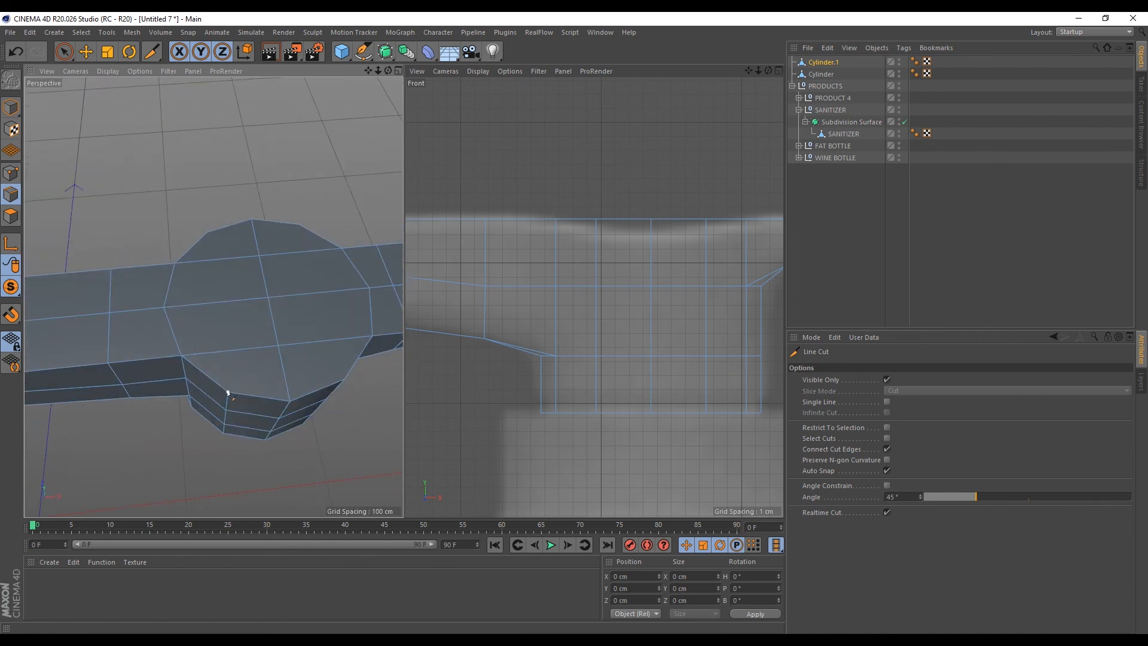
left_click(299, 225)
left_click(344, 380)
key("Escape")
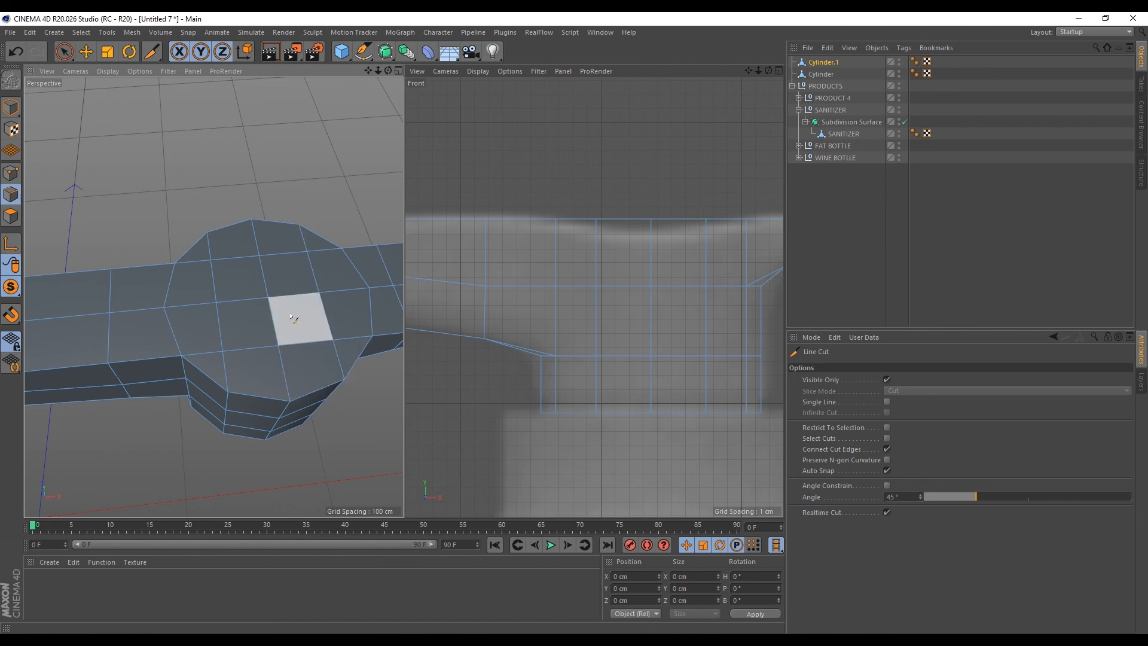
scroll(297, 321, "down", 2)
left_click_drag(239, 321, 281, 328, "alt")
key("k")
key("l")
left_click_drag(190, 280, 257, 296, "alt")
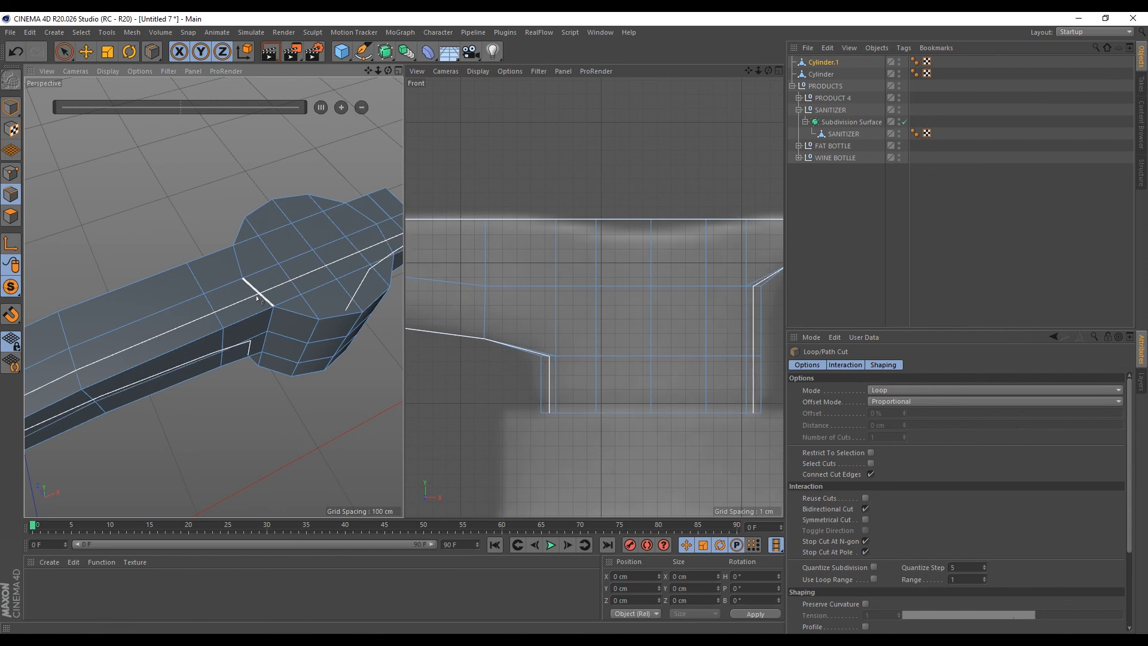
left_click(86, 52)
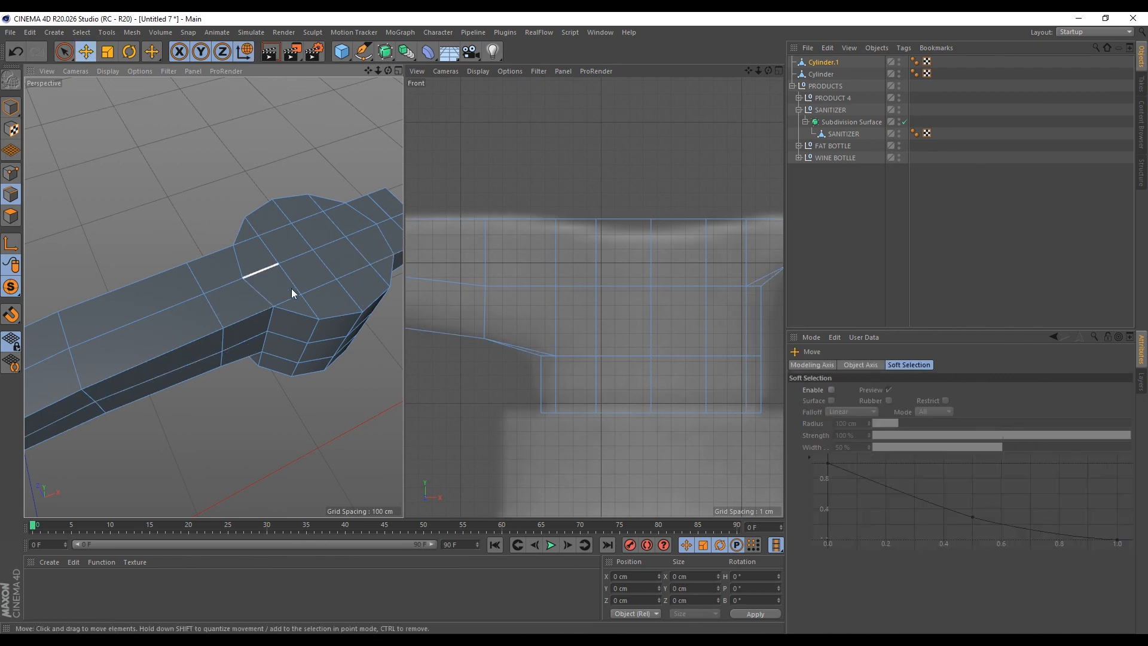
Select the ring of polygons forming the stem's bottom cap and delete it
left_click_drag(292, 288, 263, 402, "alt")
left_click(10, 216)
key("u")
key("l")
left_click(275, 390)
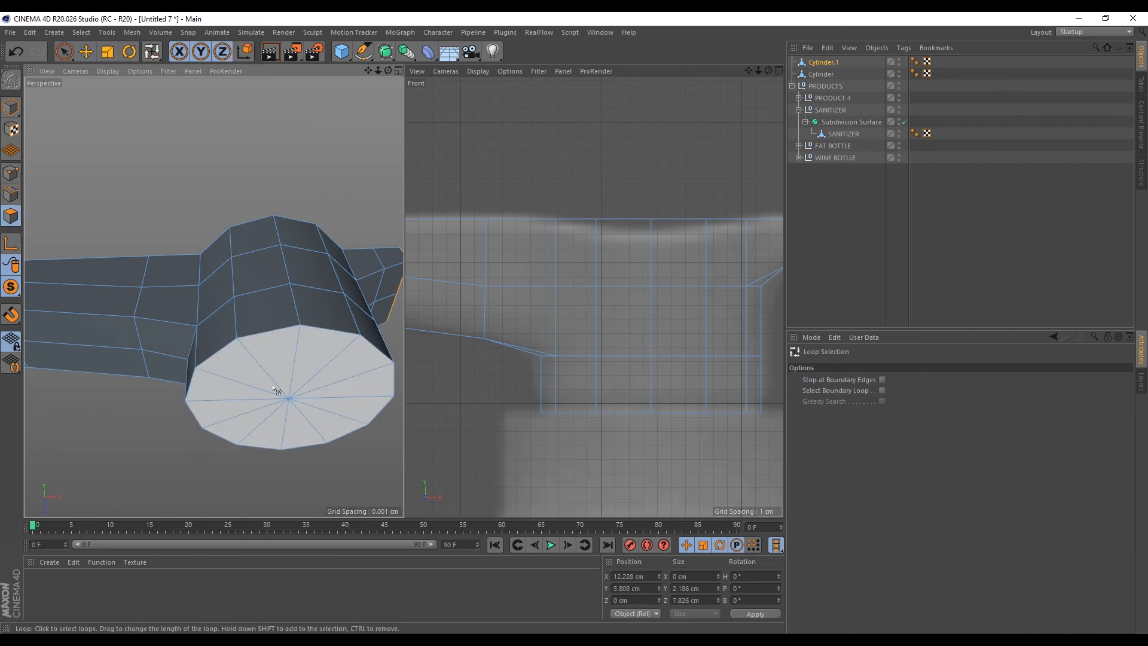
left_click(278, 389)
key("Delete")
left_click_drag(300, 413, 182, 279, "alt")
scroll(182, 279, "down", 5)
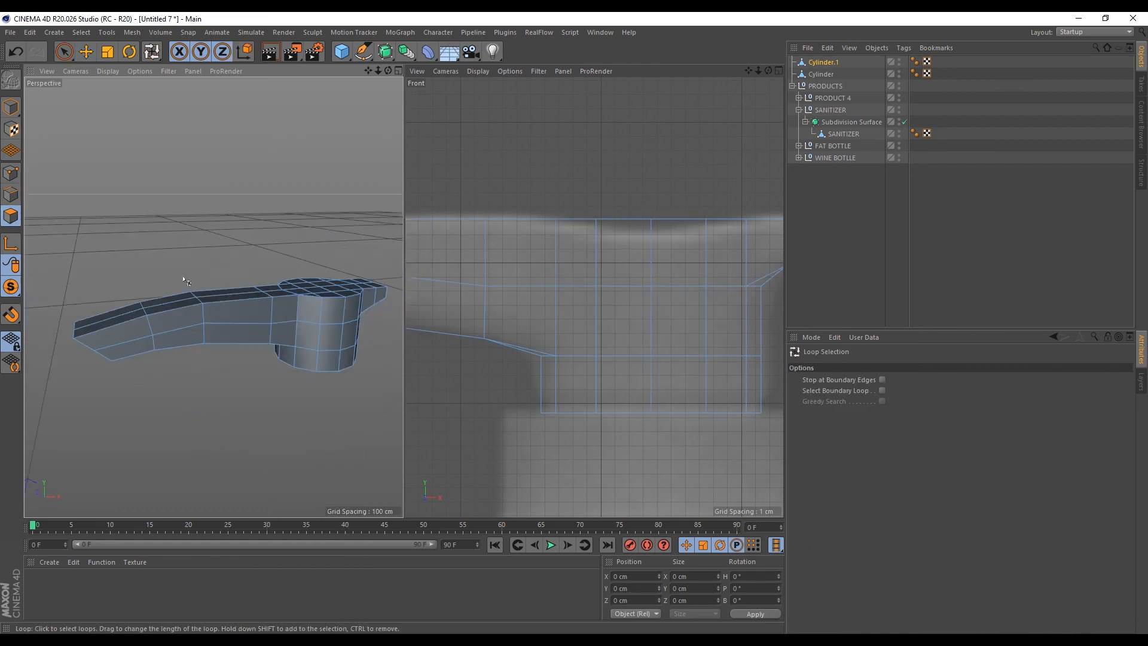
scroll(504, 267, "down", 3)
Lower the cap's top points from the nozzle junction to the centre so they follow the dip in the reference image
scroll(590, 238, "up", 3)
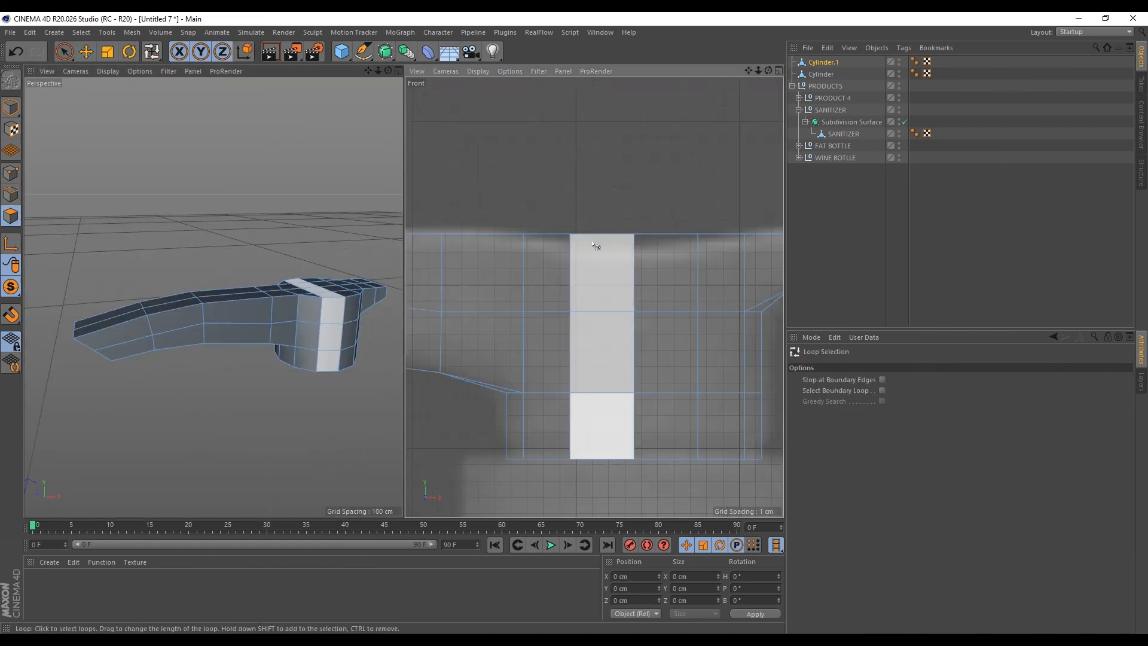
left_click(11, 172)
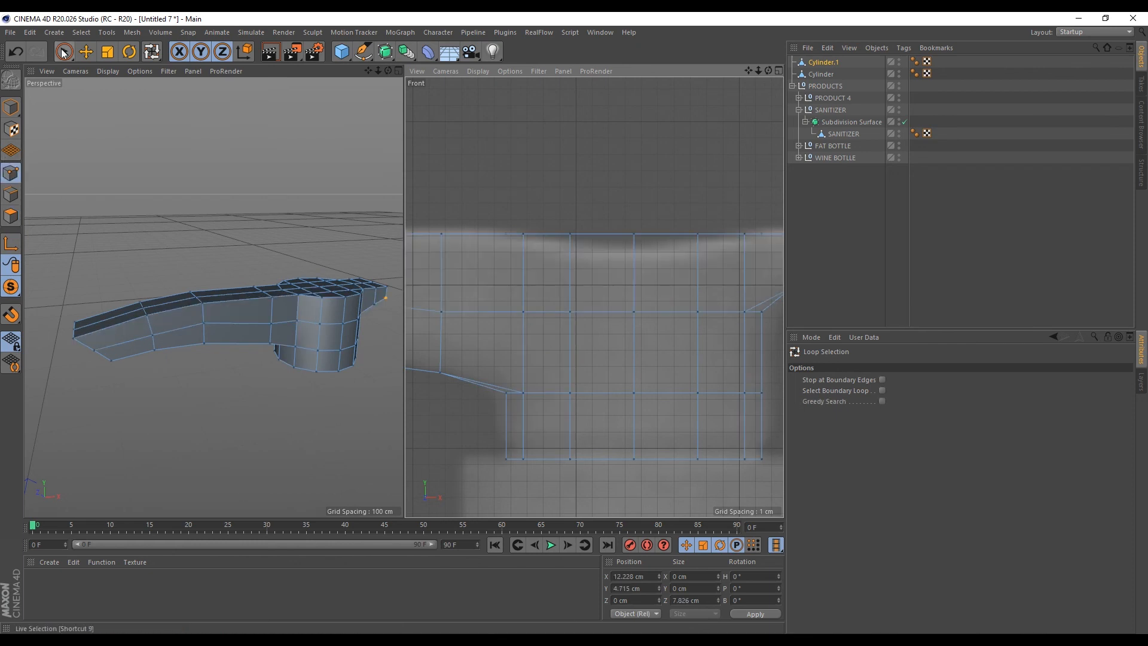
left_click(65, 53)
left_click(526, 242)
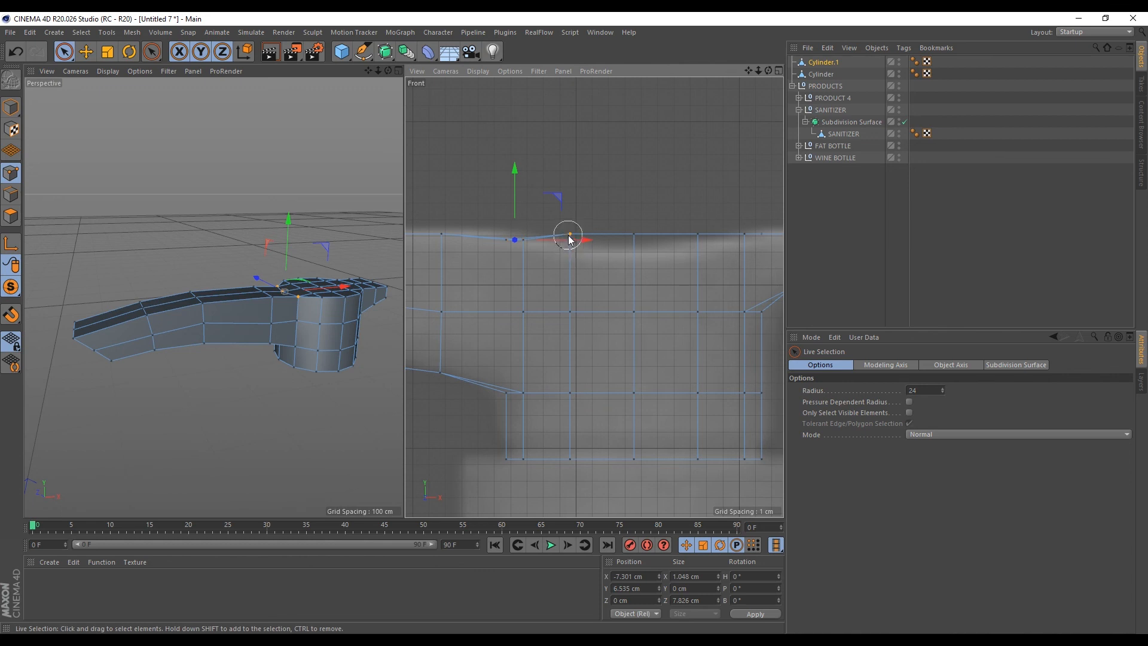
left_click(569, 244)
left_click(633, 234)
scroll(546, 192, "down", 3)
left_click_drag(634, 163, 668, 162)
Adjust the height of the top points between the cap's centre and the back lip to match the reference curve
scroll(684, 201, "up", 5)
left_click(640, 233)
left_click(707, 239)
scroll(735, 220, "up", 2)
left_click(715, 229)
left_click(674, 244)
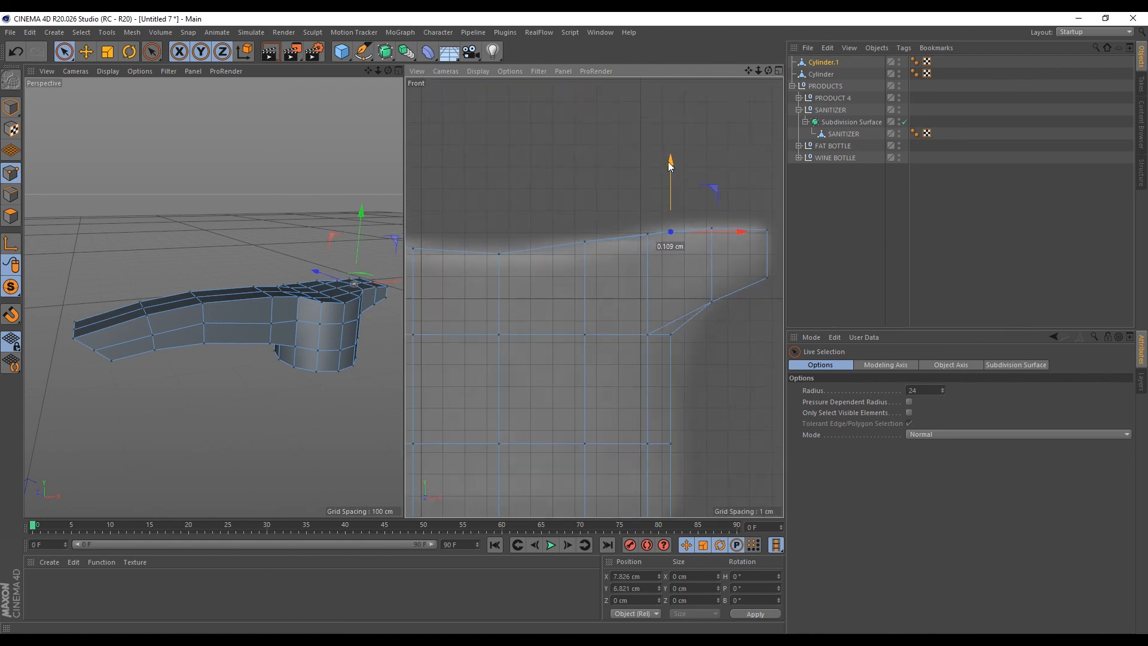
Add a Subdivision Surface as the parent of the stem and nozzle object
scroll(195, 279, "down", 3)
right_click_drag(269, 275, 308, 267, "alt")
left_click_drag(307, 266, 267, 333, "alt")
right_click_drag(235, 335, 224, 348, "alt")
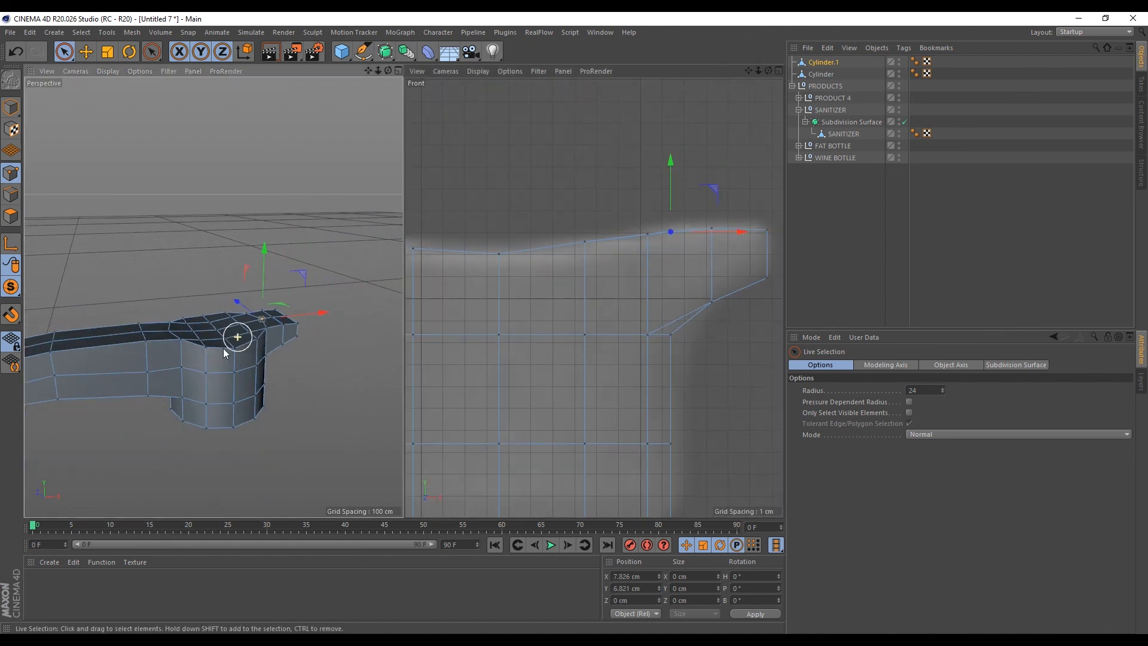
mouse_move(210, 340)
left_mouse_down("alt")
mouse_move(171, 314)
mouse_move(150, 401)
mouse_move(159, 317)
mouse_move(224, 329)
left_mouse_up("alt")
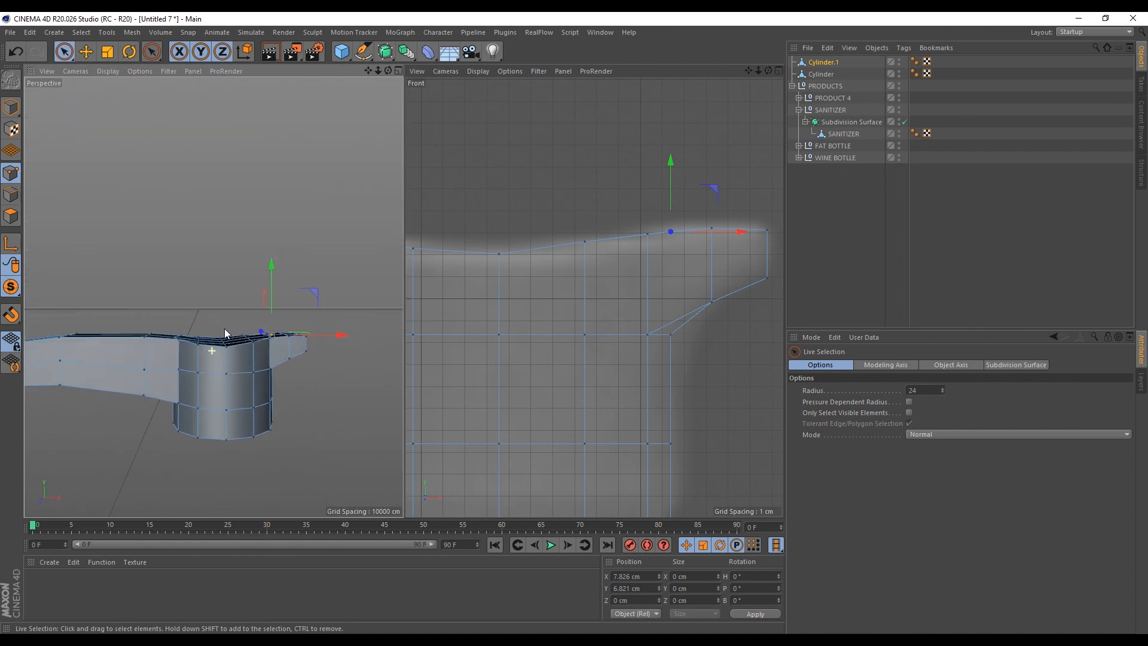
scroll(288, 262, "down", 3)
scroll(170, 302, "up", 4)
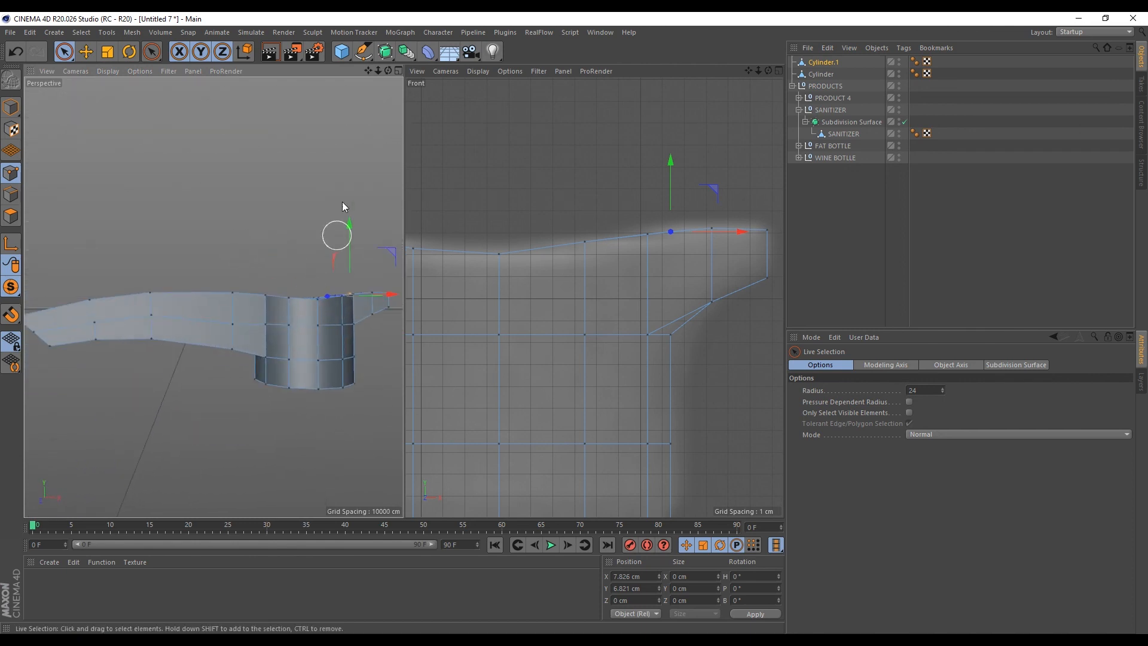
left_click(386, 52)
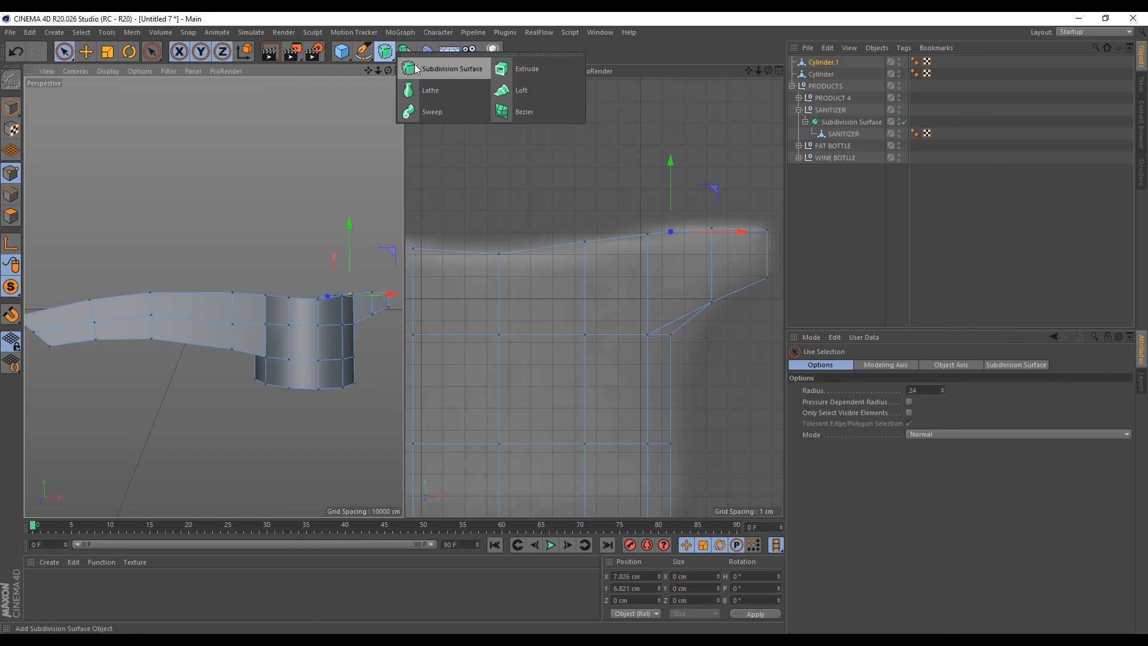
left_click(427, 78, "alt")
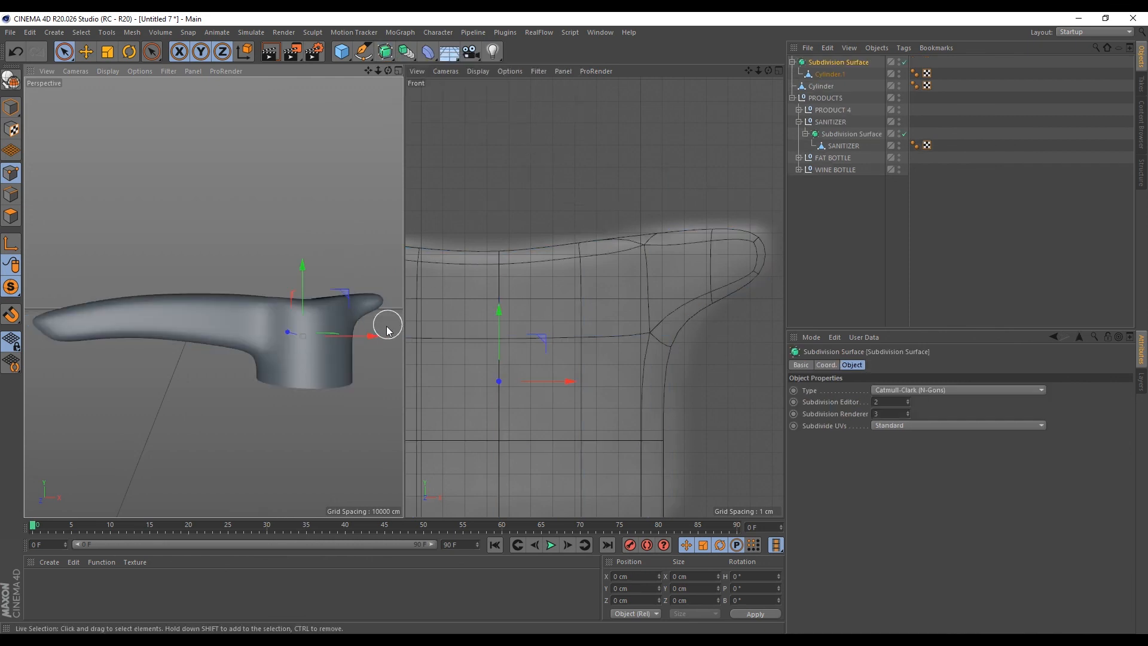
scroll(304, 293, "up", 5)
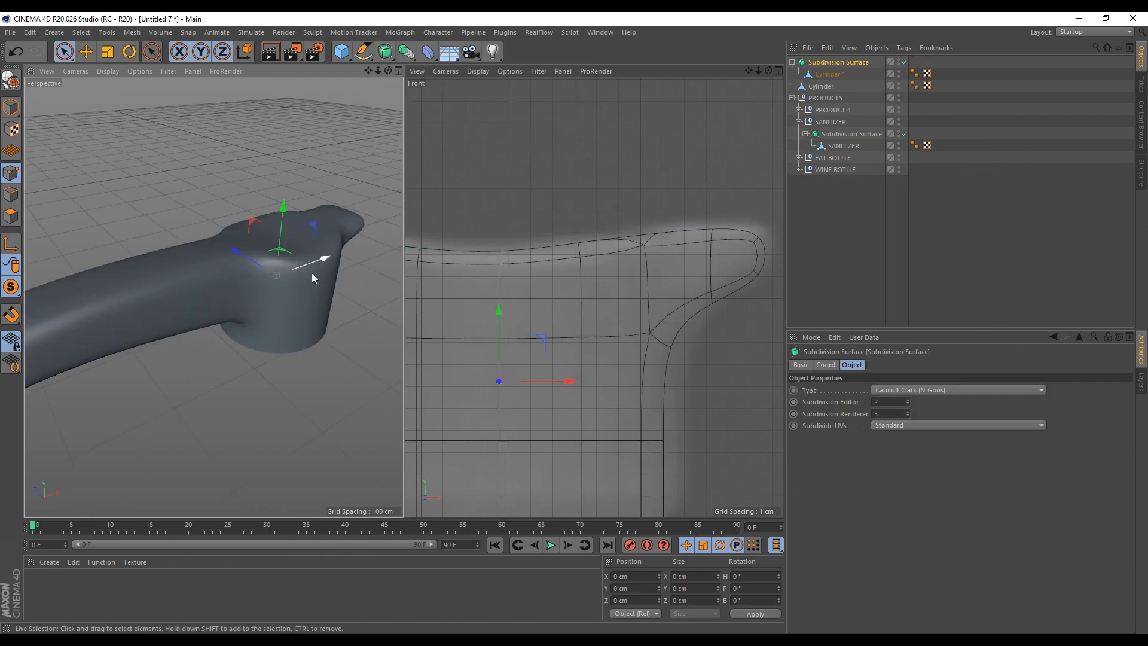
left_click_drag(311, 273, 144, 333, "alt")
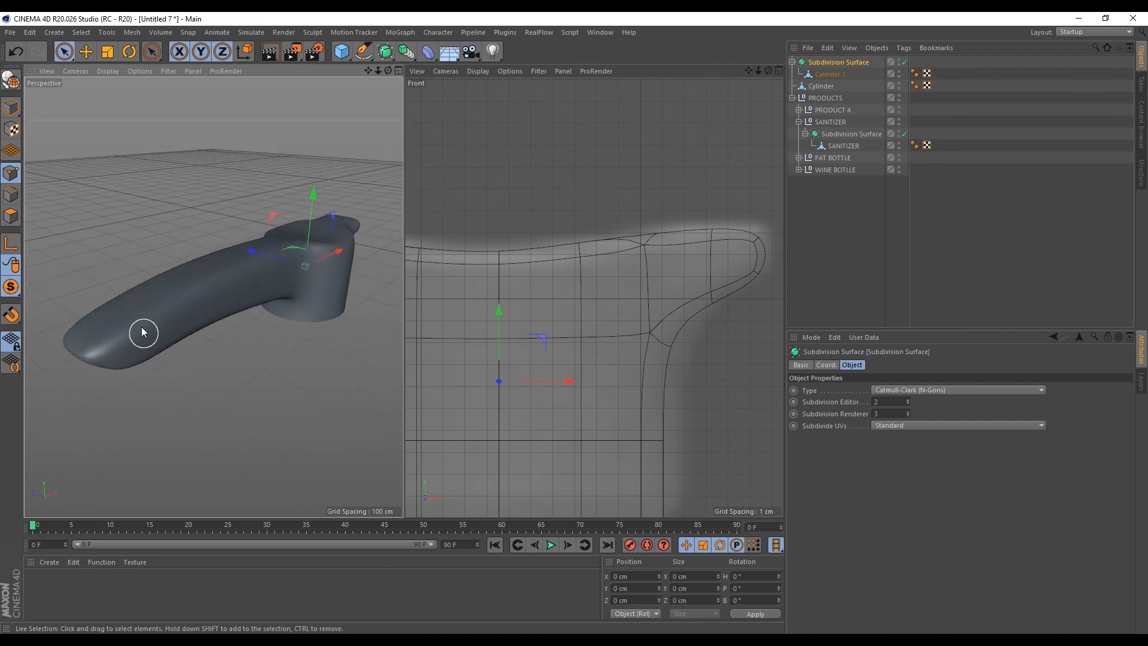
Loop-cut the pump head lengthwise around the sides of the nozzle at an offset of about 57.9%
left_click(830, 74)
left_click(11, 194)
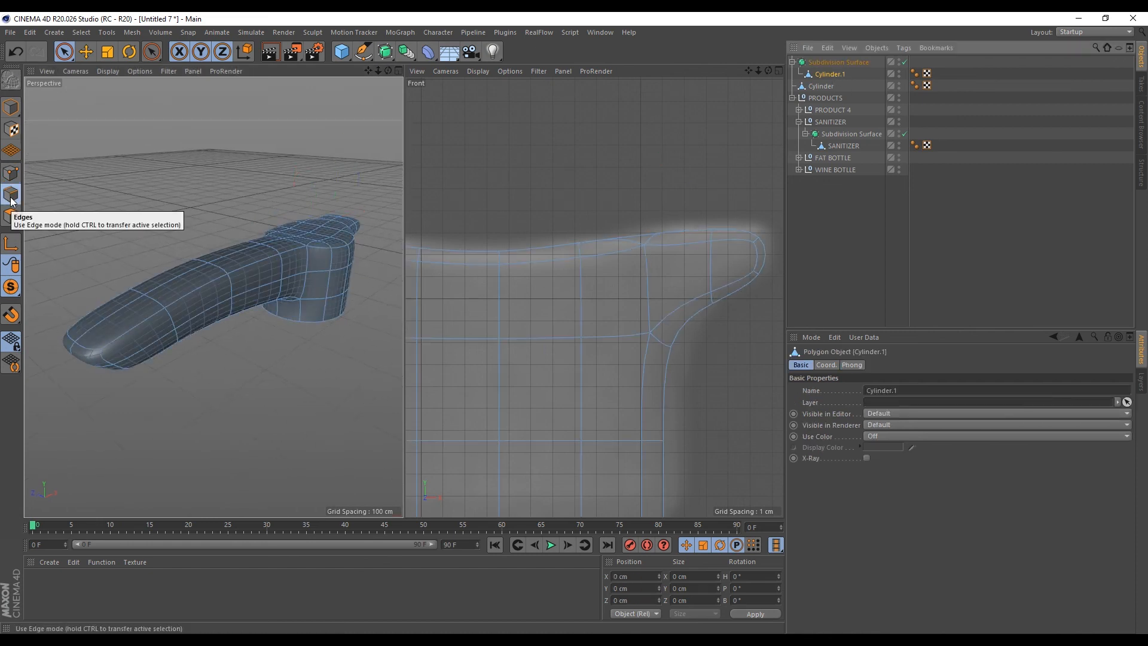
key("m")
key("l")
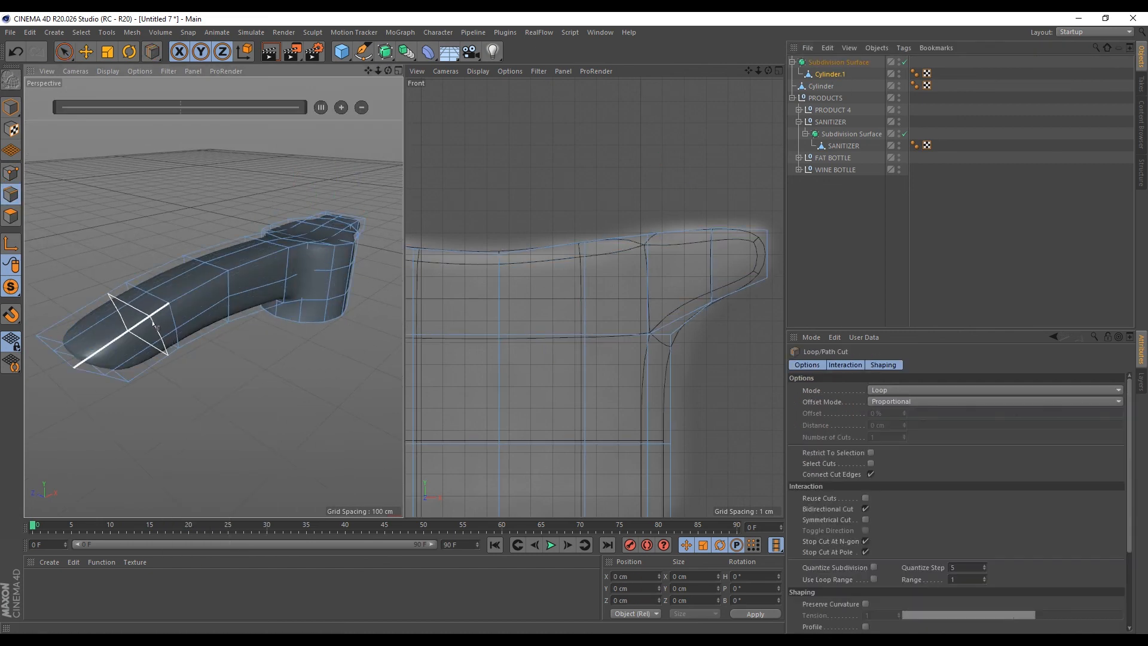
scroll(65, 383, "up", 3)
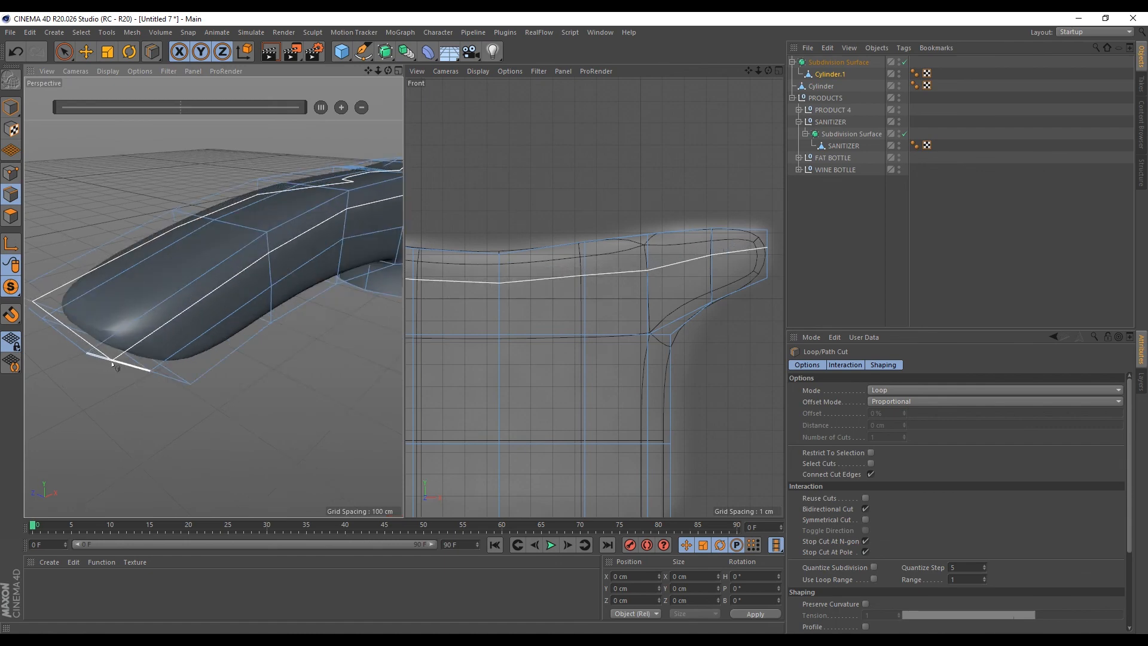
left_click(113, 363)
left_click_drag(186, 232, 187, 234, "alt")
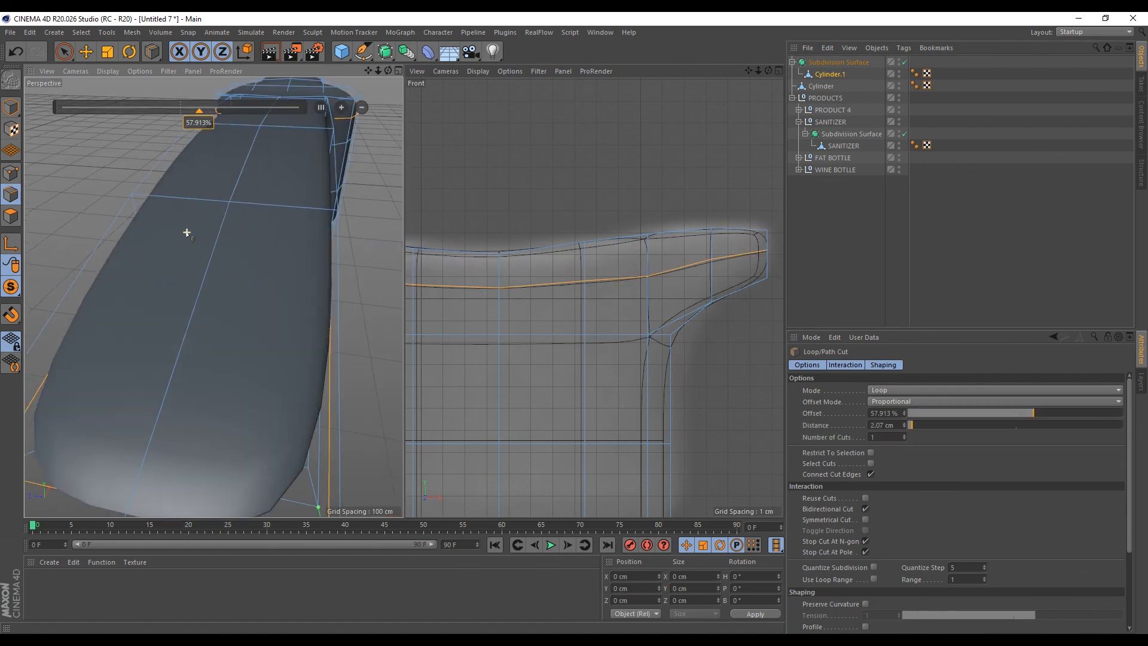
Add lengthwise loop cuts on both sides of the nozzle's top centre edge, at offsets of about 24.6% and 31.1%
left_click(156, 197)
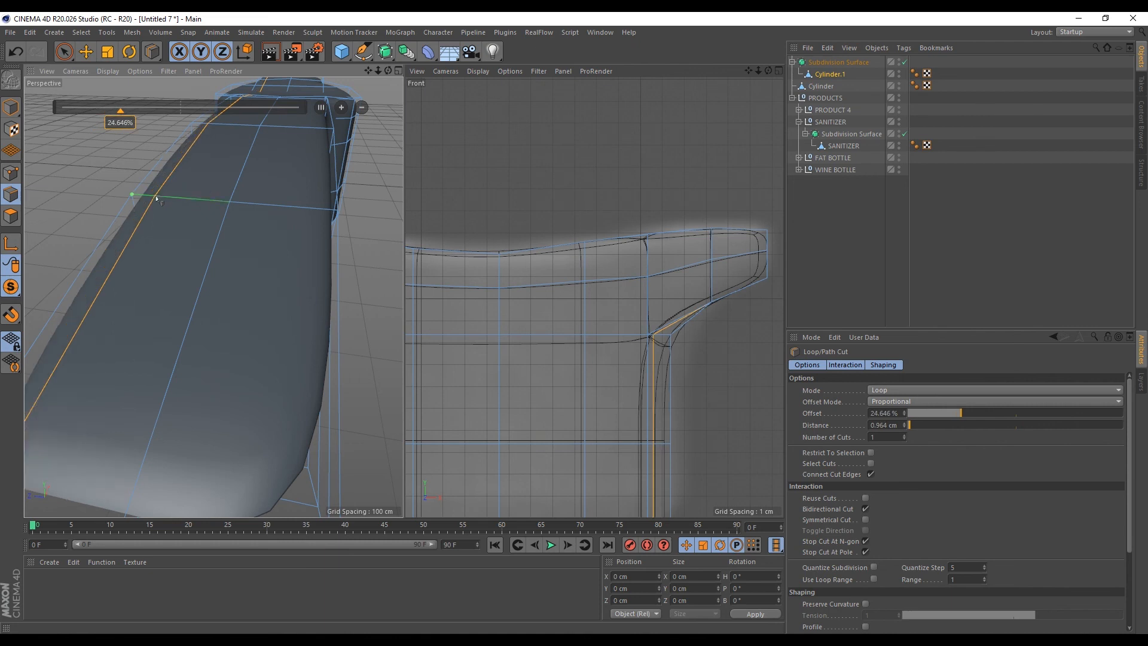
left_click_drag(288, 205, 308, 205)
left_click_drag(259, 240, 359, 289, "alt")
scroll(358, 289, "down", 5)
scroll(359, 289, "up", 3)
Return to Model mode and inspect the smoothed pump head from several sides in a maximized perspective view
left_click(8, 107)
left_click(7, 106)
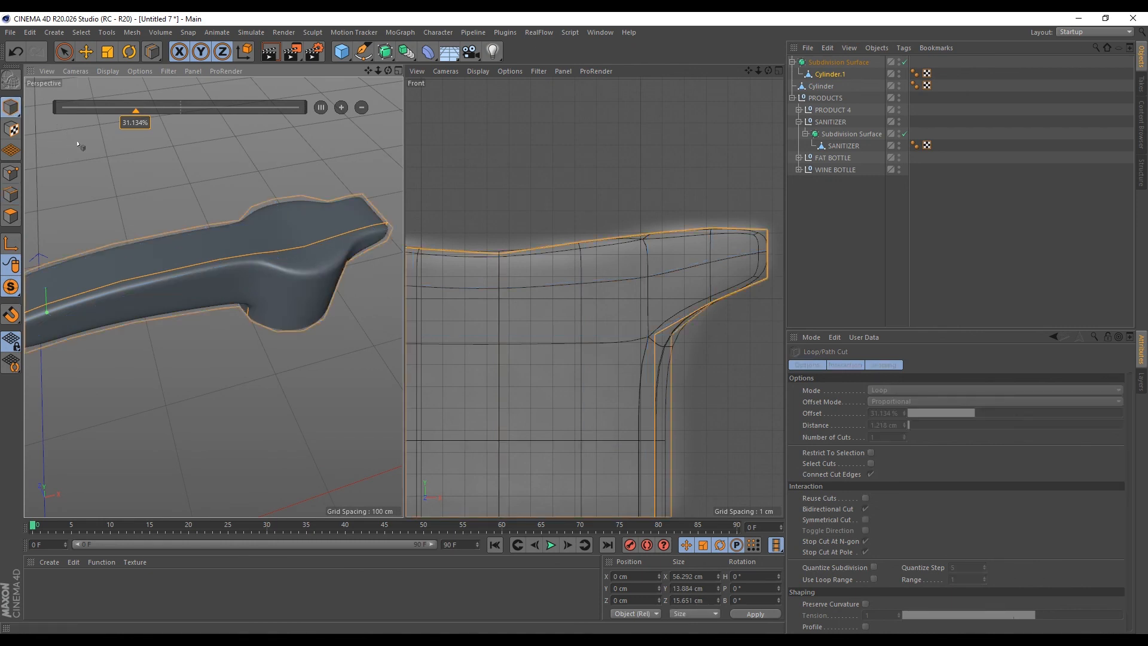
key("e")
scroll(221, 275, "down", 4)
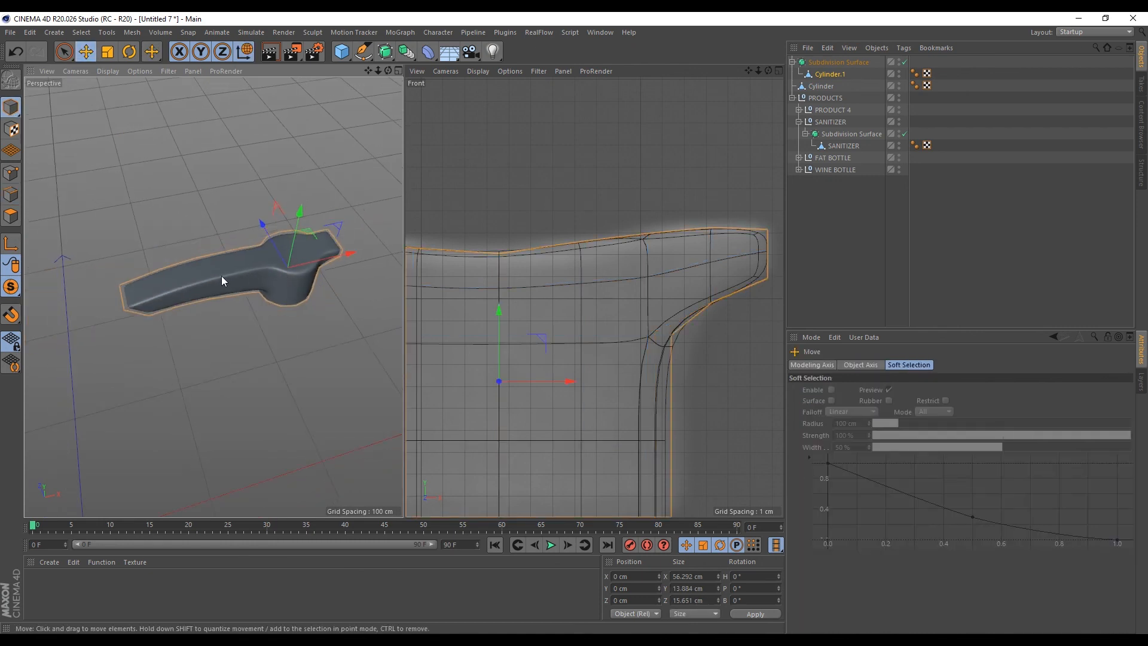
scroll(263, 269, "up", 2)
left_click_drag(263, 264, 272, 203, "alt")
middle_click(261, 227)
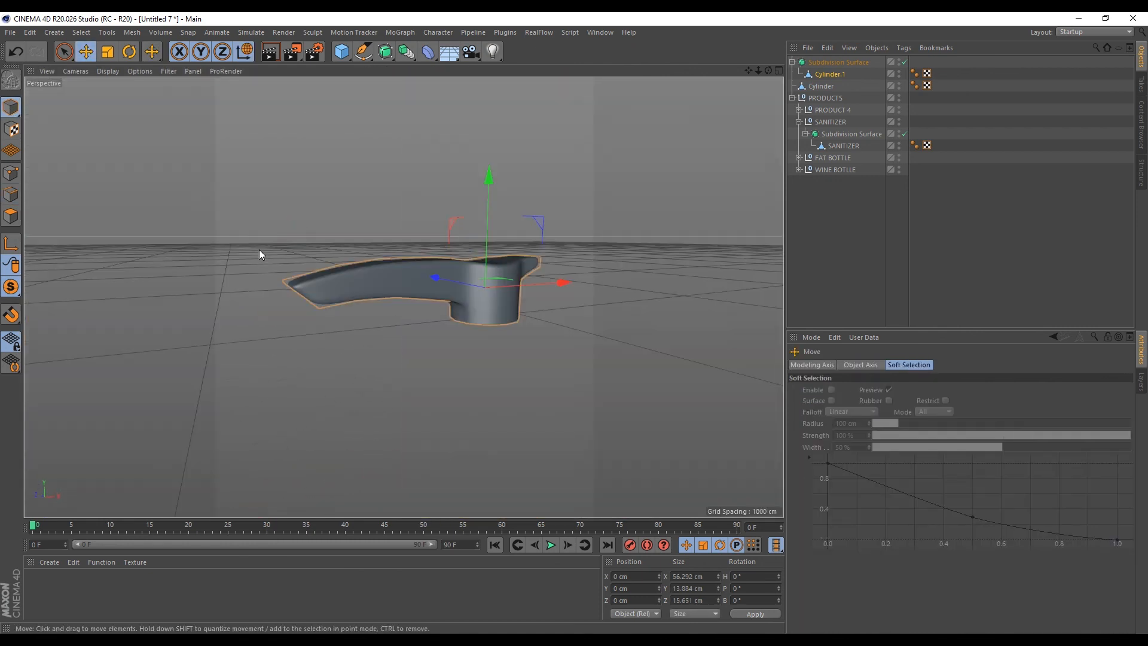
left_click_drag(487, 300, 540, 274, "alt")
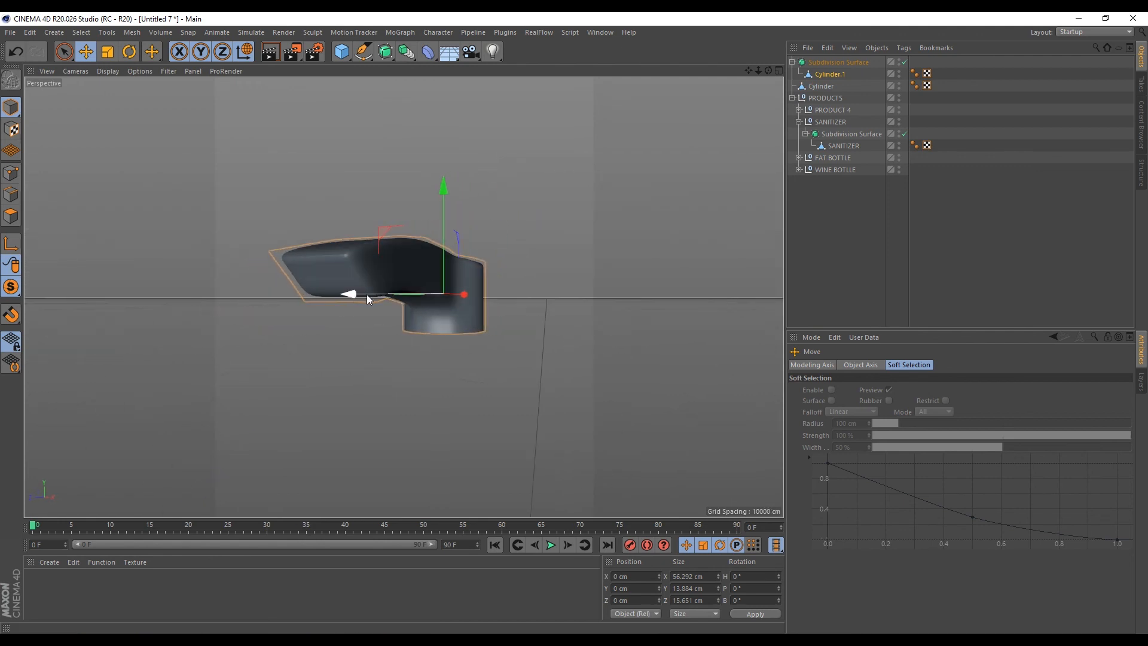
Turn off the pump head's Subdivision Surface and delete all the polygons closing the nozzle's tip
left_click(905, 63)
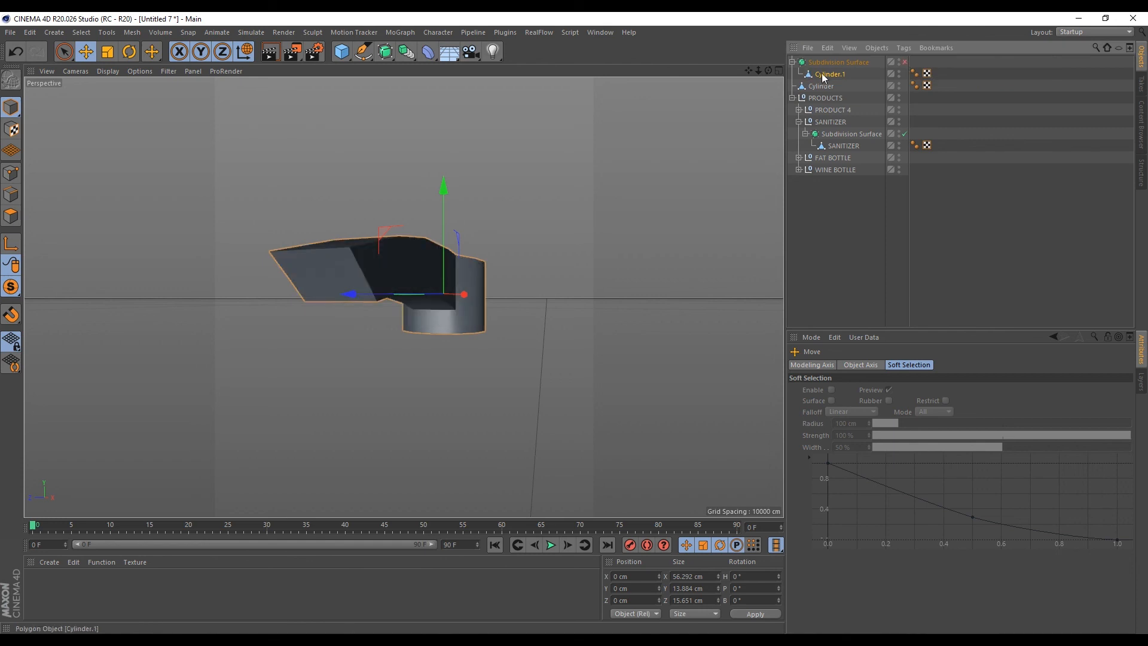
left_click(822, 75)
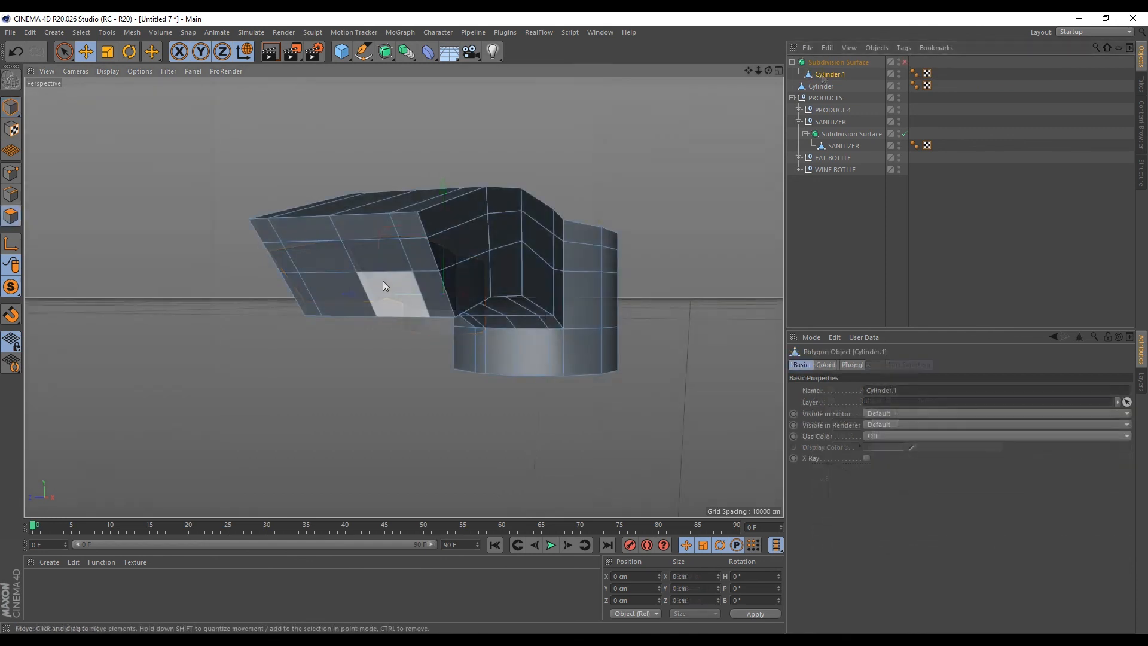
left_click_drag(383, 282, 403, 283, "alt")
left_click(411, 227)
left_click(419, 257, "shift")
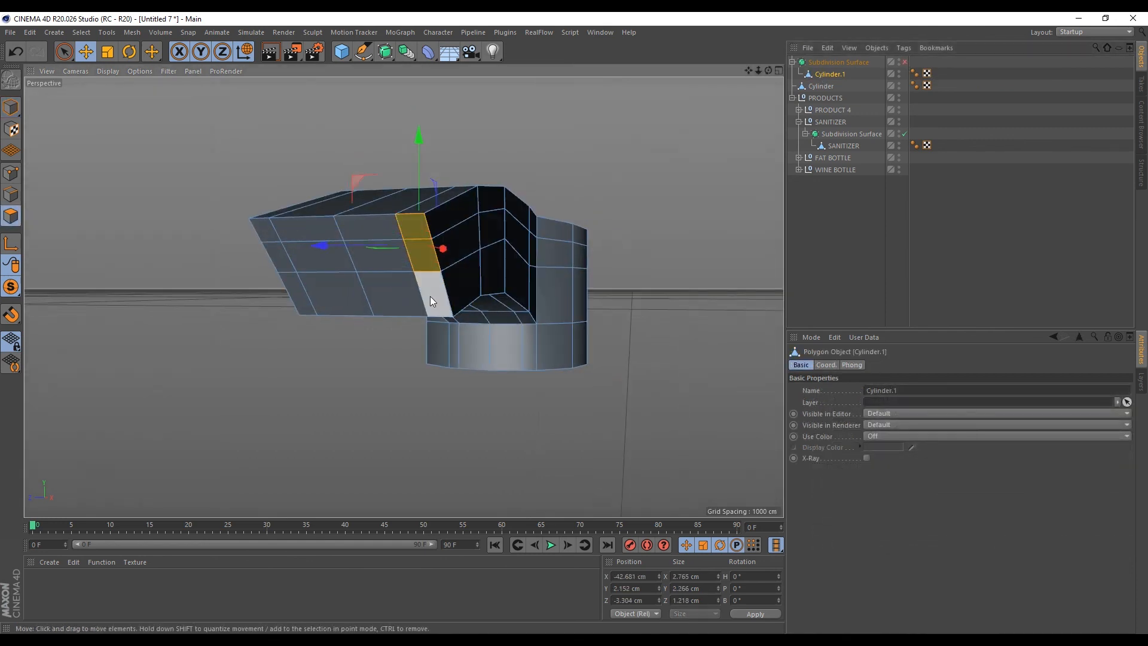
left_click(430, 297, "shift")
left_click(395, 293, "shift")
left_click(371, 249, "shift")
left_click(366, 230, "shift")
left_click(321, 231, "shift")
left_click(318, 257, "shift")
left_click(333, 293, "shift")
left_click(302, 300, "shift")
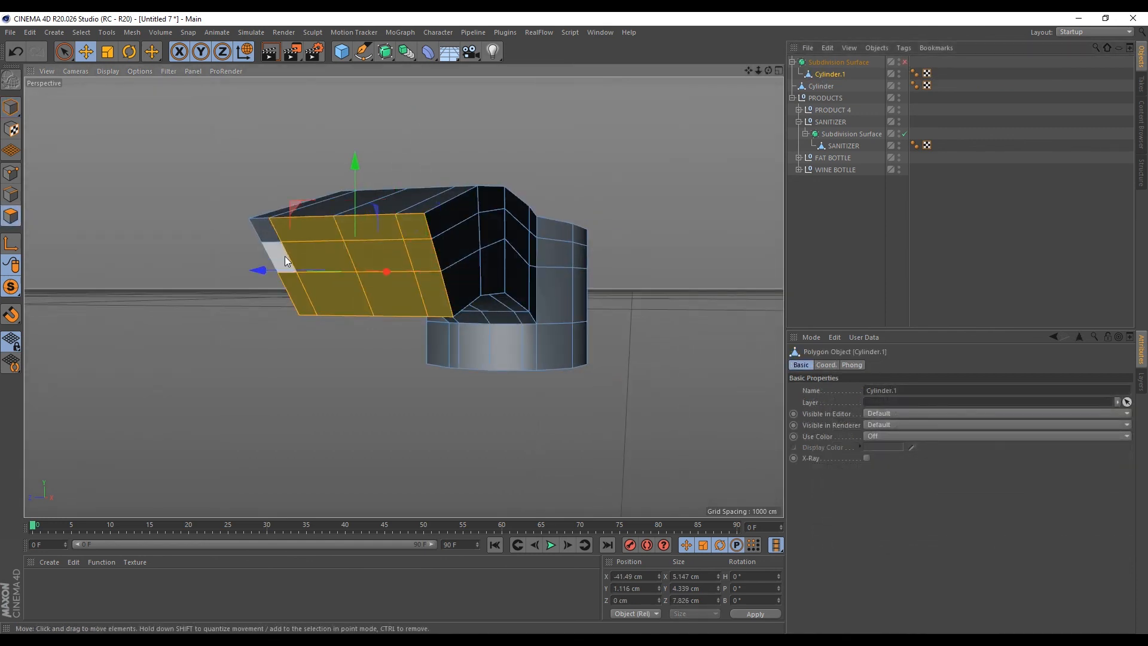
left_click(284, 256, "shift")
left_click(270, 230, "shift")
key("Delete")
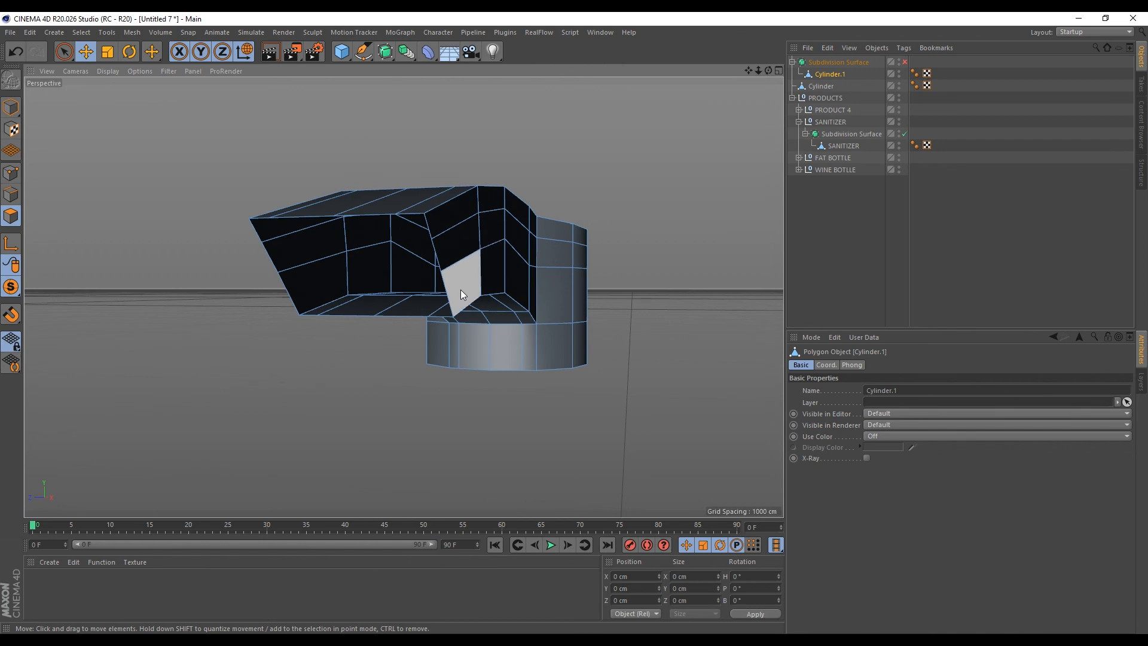
Extrude all of the pump head's polygons by an offset of about -0.8 cm with Create Caps enabled, giving its walls thickness
key("ctrl+a")
scroll(461, 291, "up", 3)
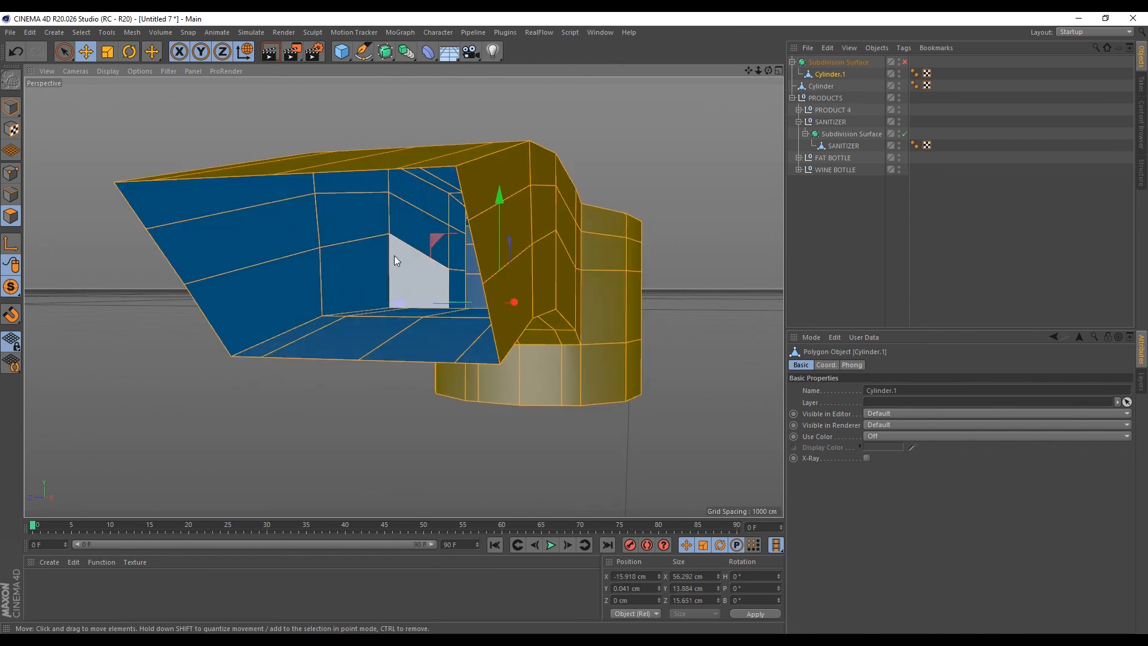
key("d")
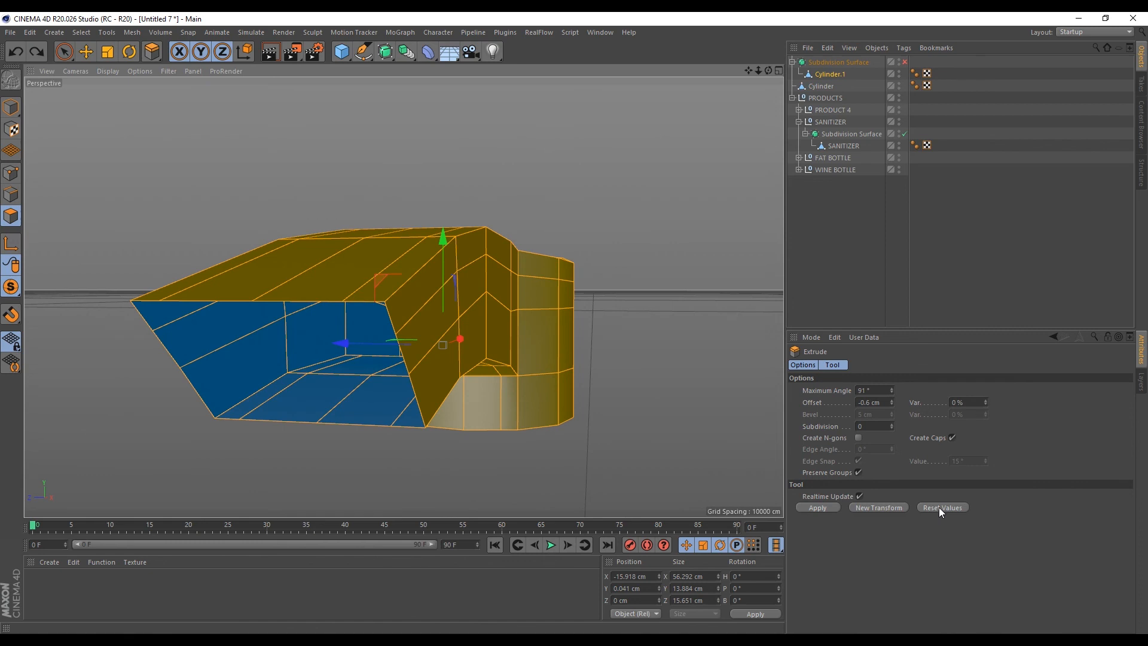
left_click(938, 507)
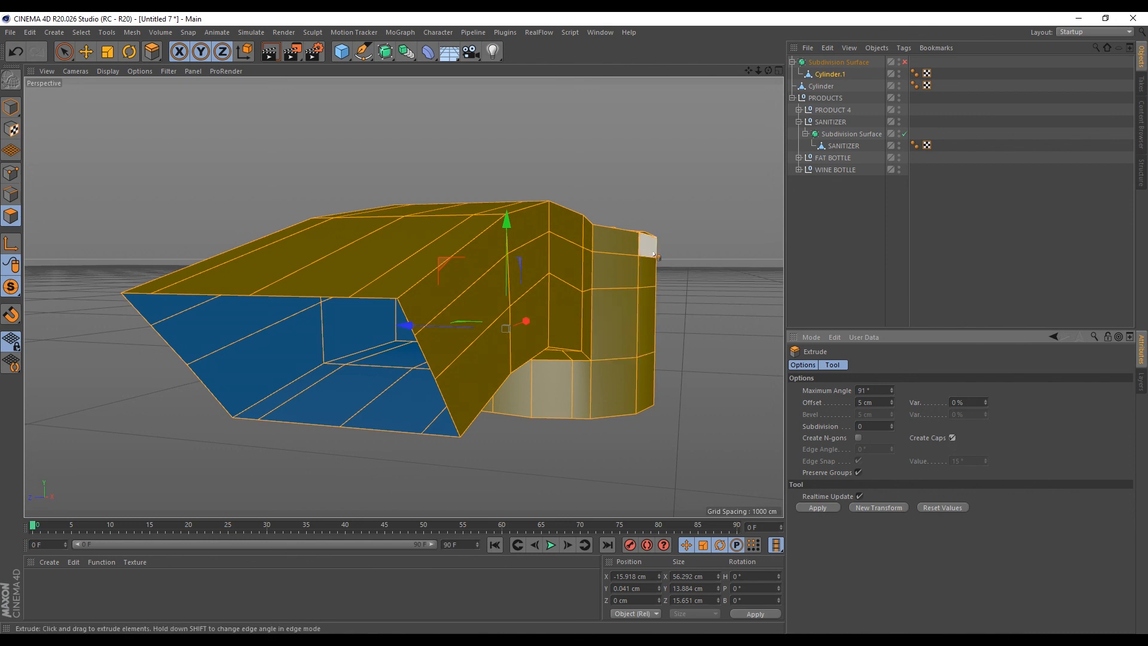
left_click_drag(689, 216, 683, 216)
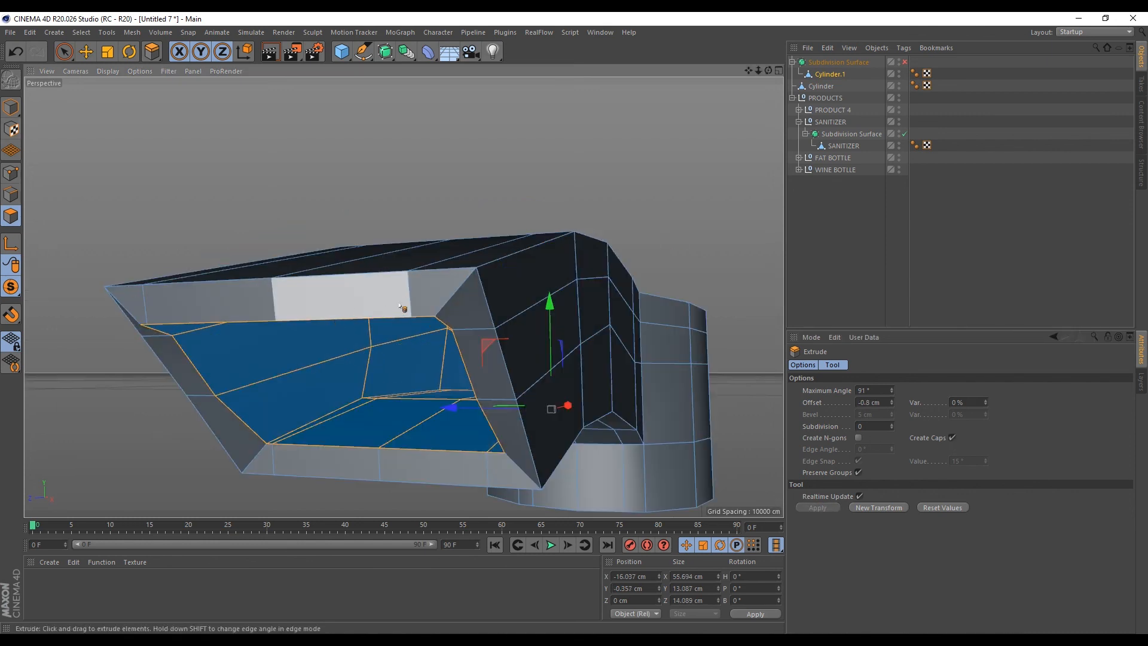
Select the inner edge loop of the nozzle's opening and rotate its axis to about 310.7° to follow the slanted tip
left_click(12, 196)
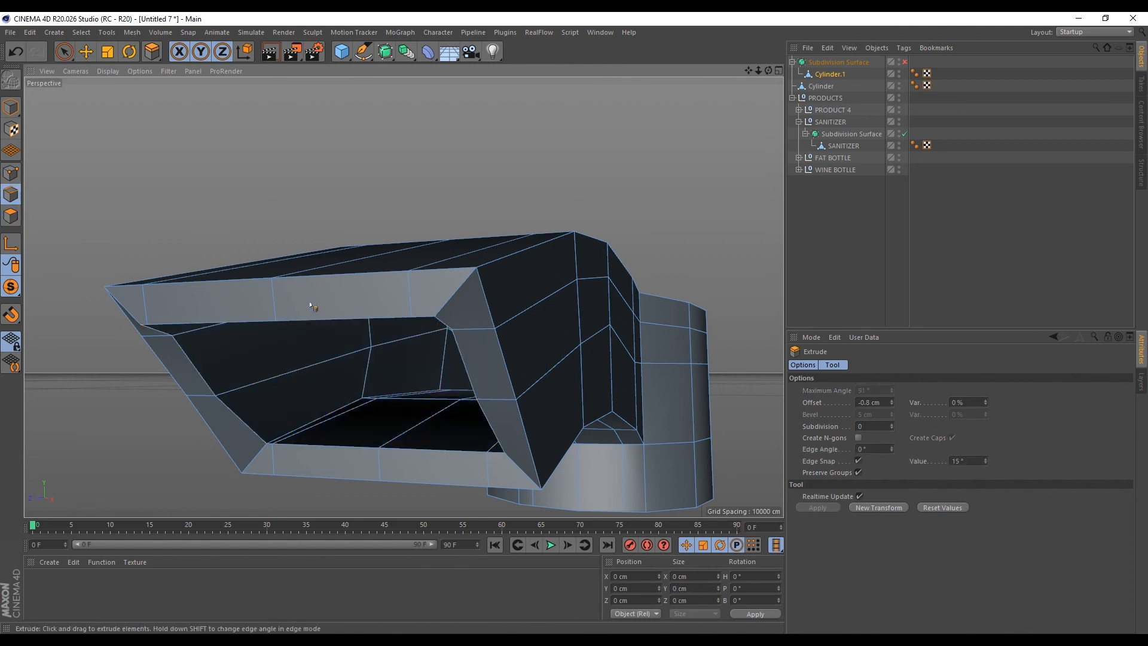
right_click(310, 305)
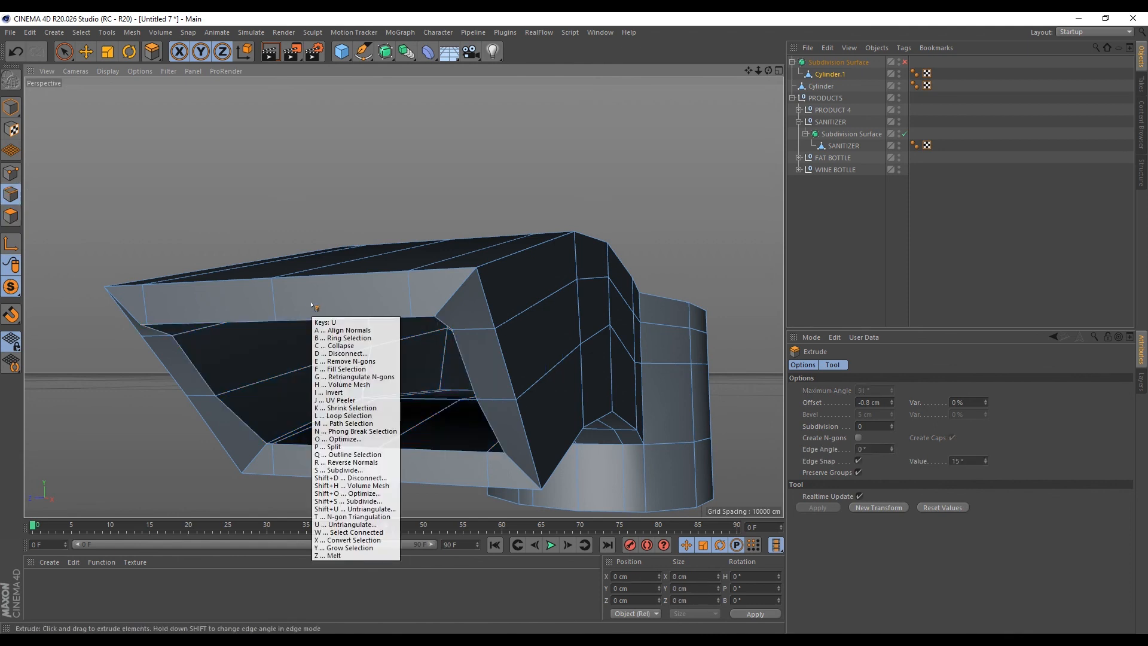
left_click(338, 336)
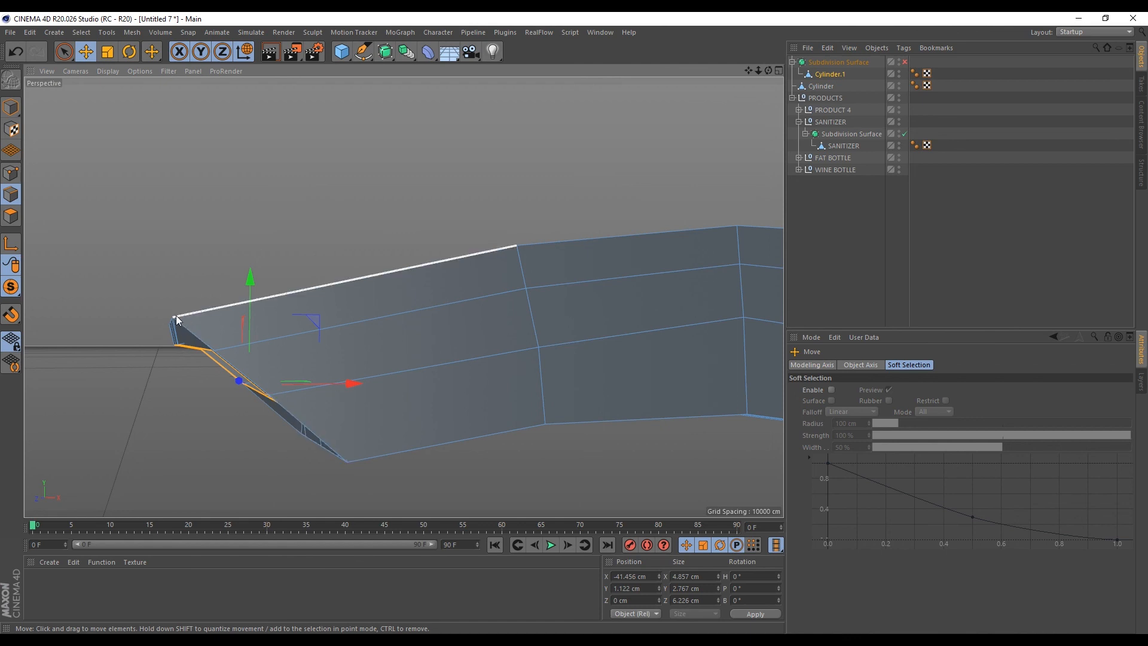
left_click(778, 70)
scroll(675, 270, "down", 6)
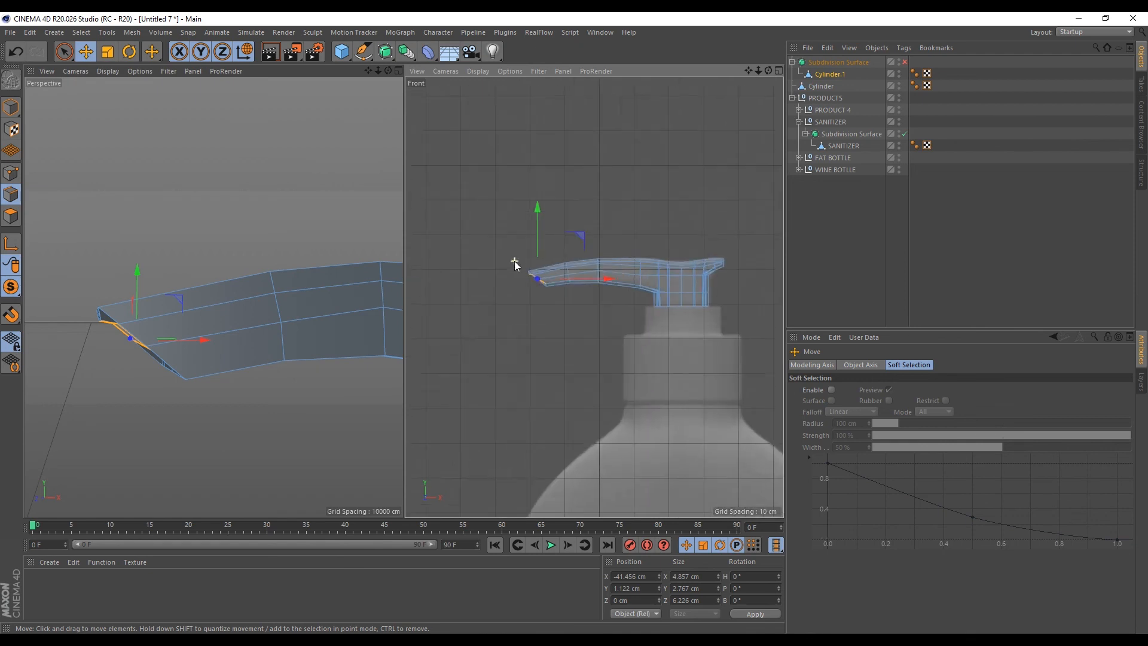
scroll(515, 262, "up", 6)
scroll(529, 273, "up", 5)
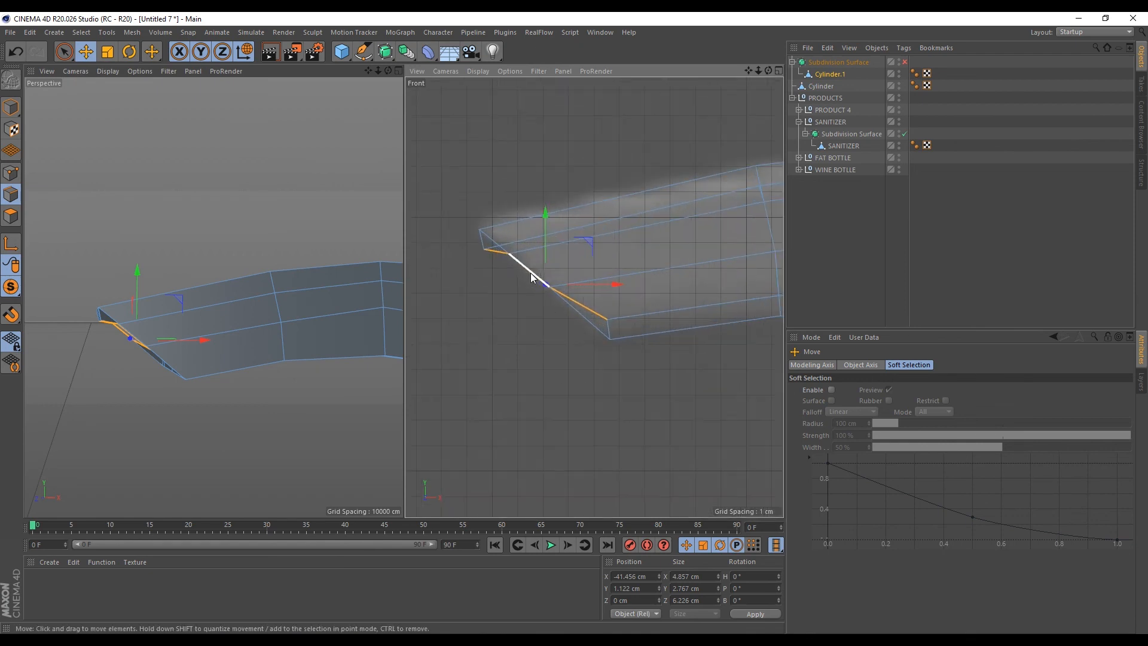
left_click(246, 52)
left_click(10, 245)
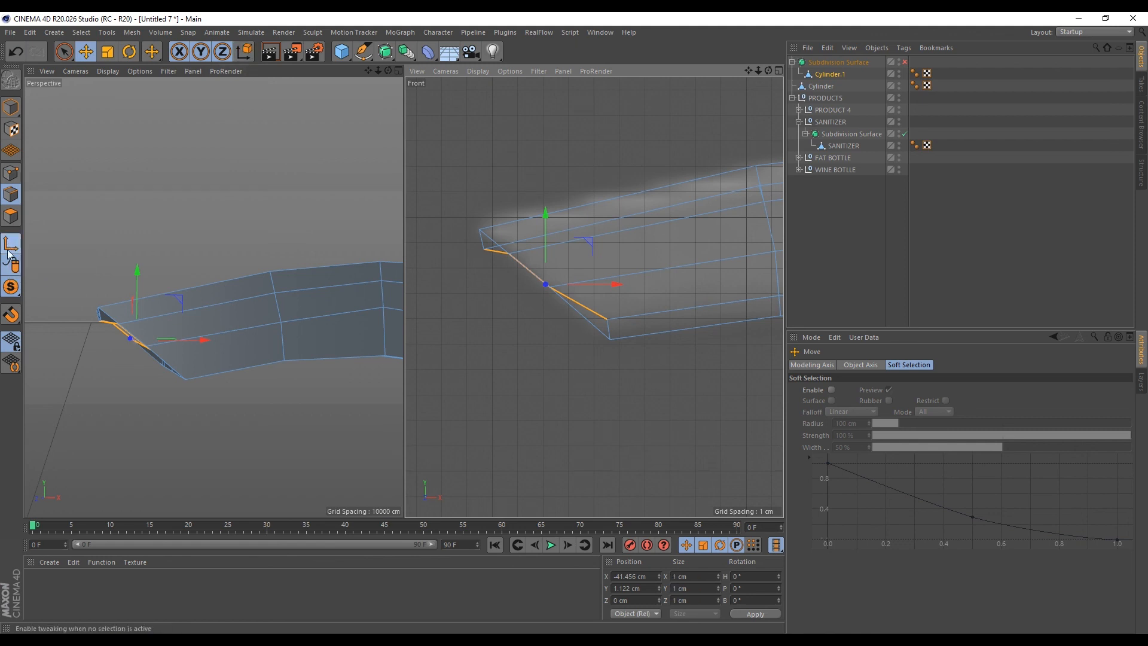
key("r")
left_click_drag(579, 249, 522, 178)
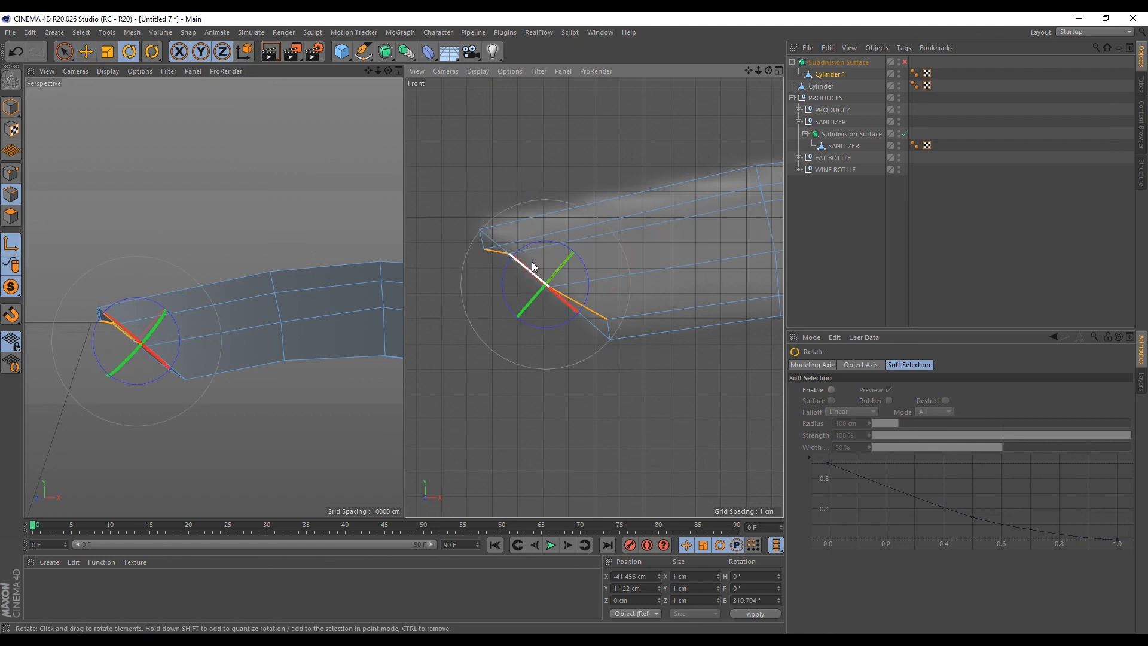
left_click(10, 243)
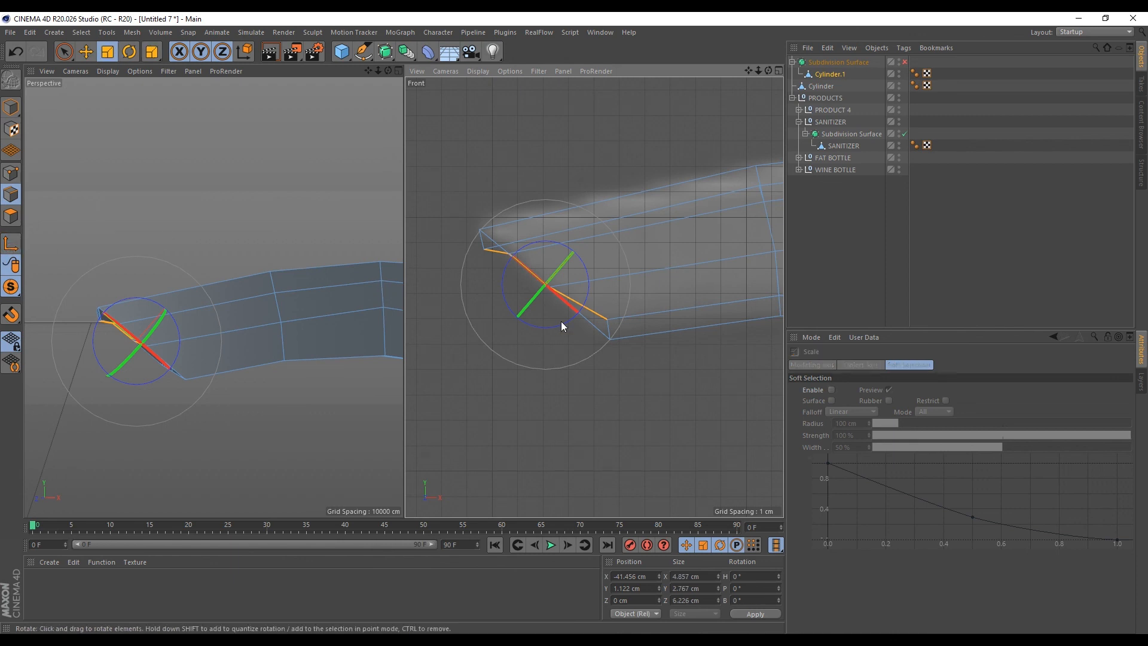
Scale the inner edge loop flat along its rotated axis so it lies in the plane of the slanted nozzle tip
key("t")
mouse_move(559, 267)
left_mouse_down()
mouse_move(593, 230)
mouse_move(540, 278)
left_mouse_up()
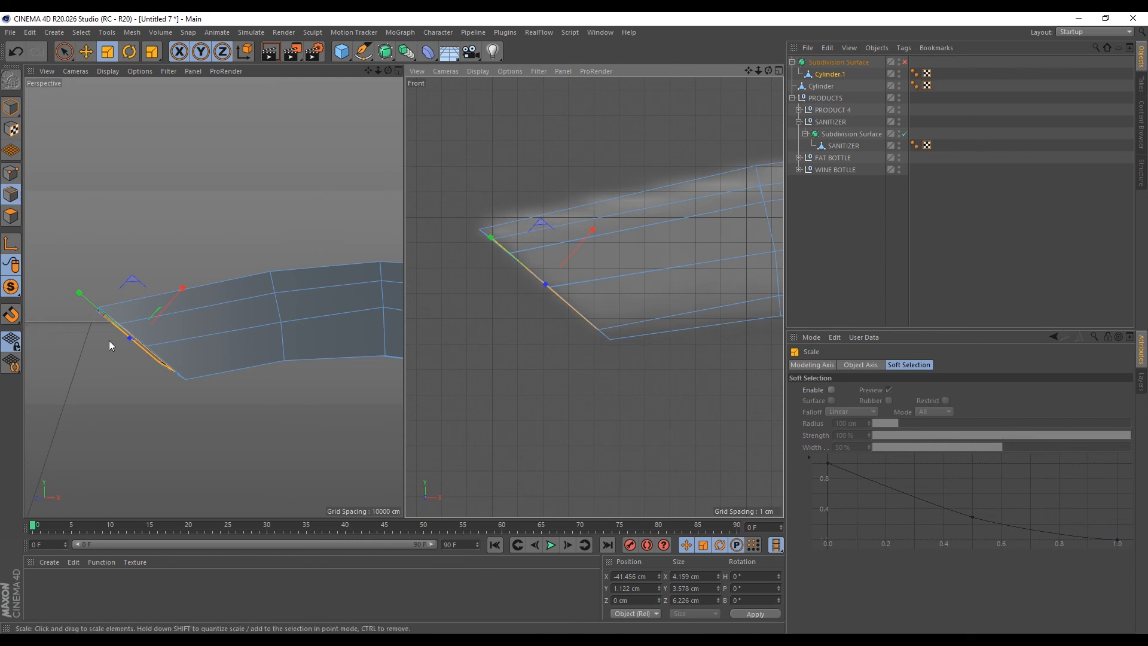
left_click_drag(108, 340, 273, 297, "alt")
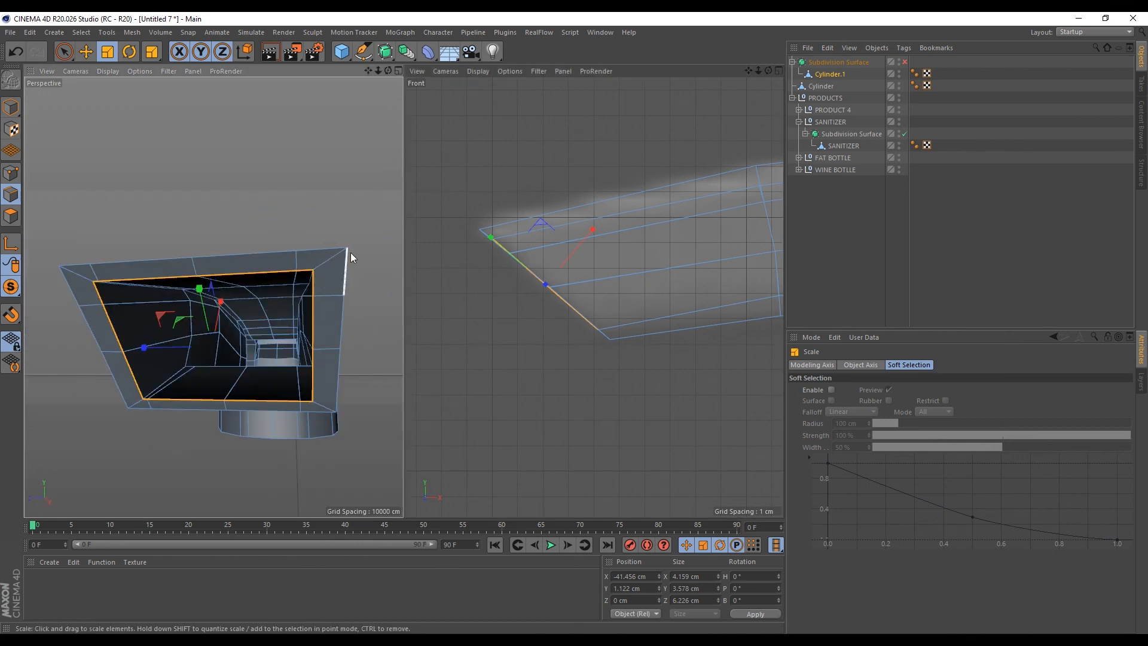
Shrink the inner edge loop to about 2.9 × 2.5 × 4.3 cm and turn on the pump head's Subdivision Surface
left_click_drag(378, 205, 277, 274)
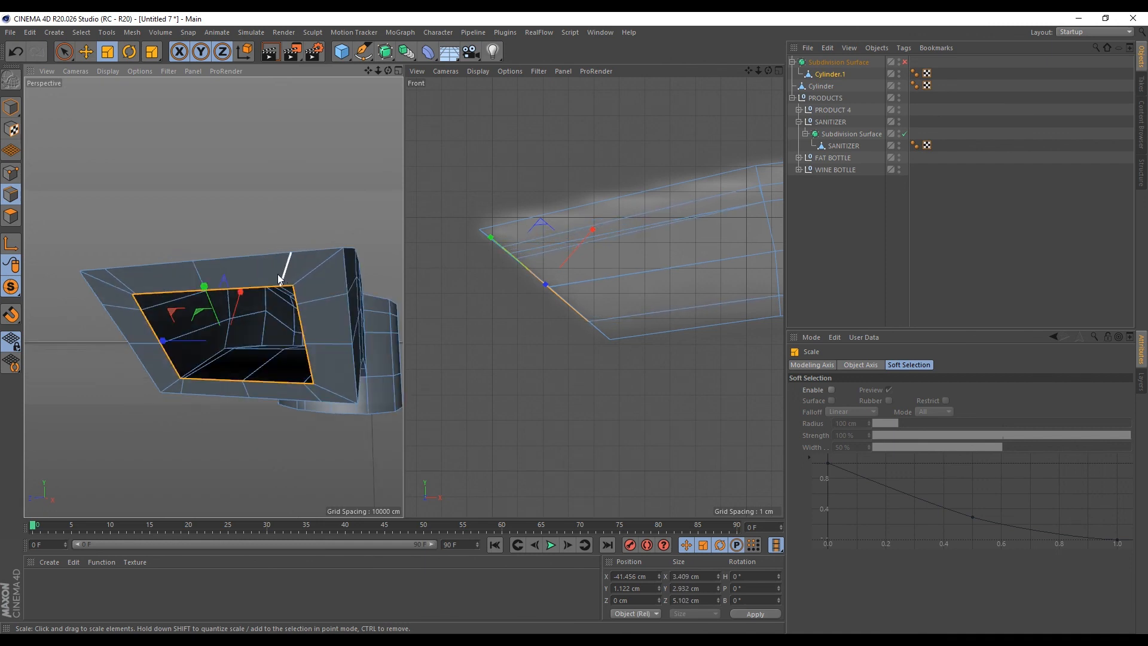
left_click(904, 63)
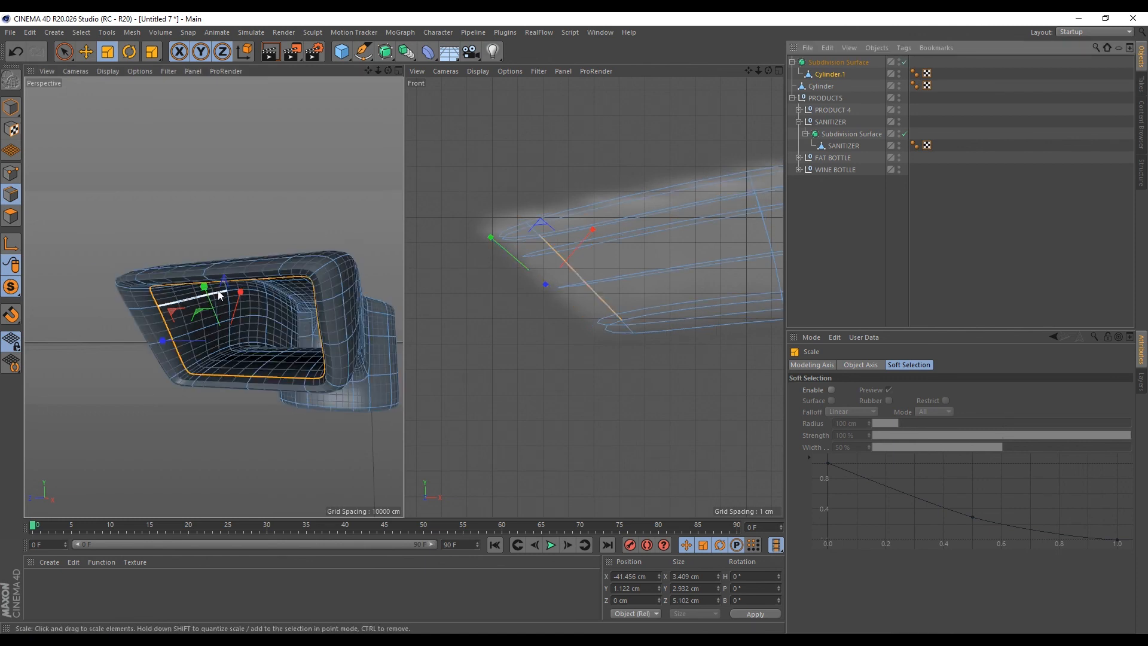
left_click_drag(215, 294, 263, 290, "alt")
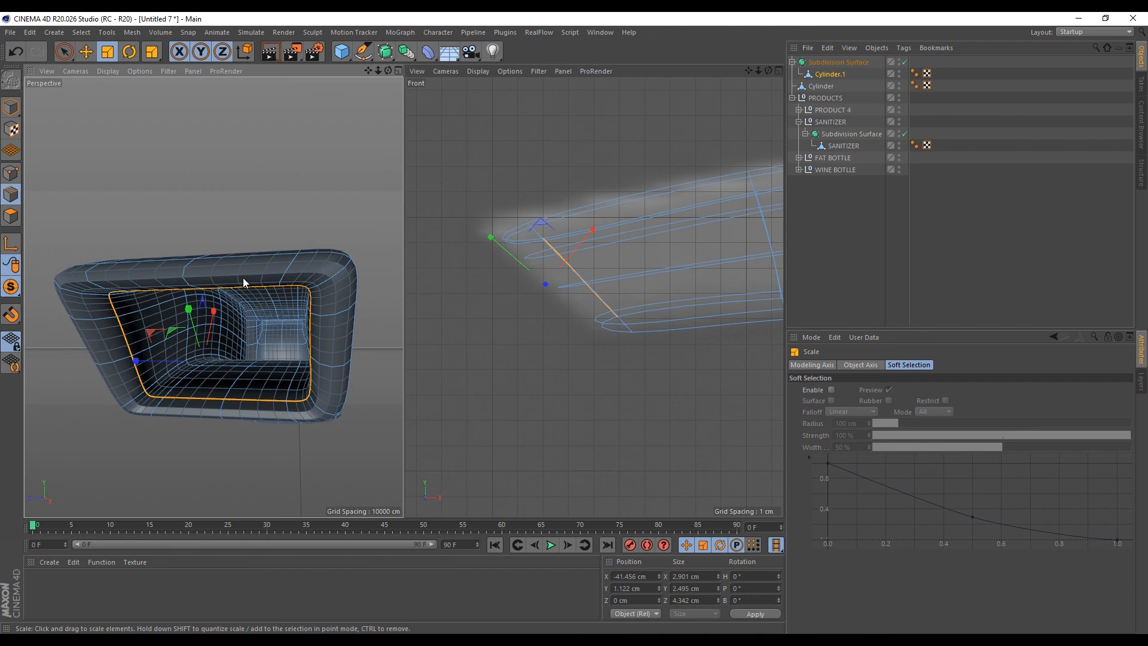
Loop-cut the nozzle's front rim and add another loop around the nozzle near its tip at an offset of about 73.3%
right_click(290, 291)
left_click(323, 413)
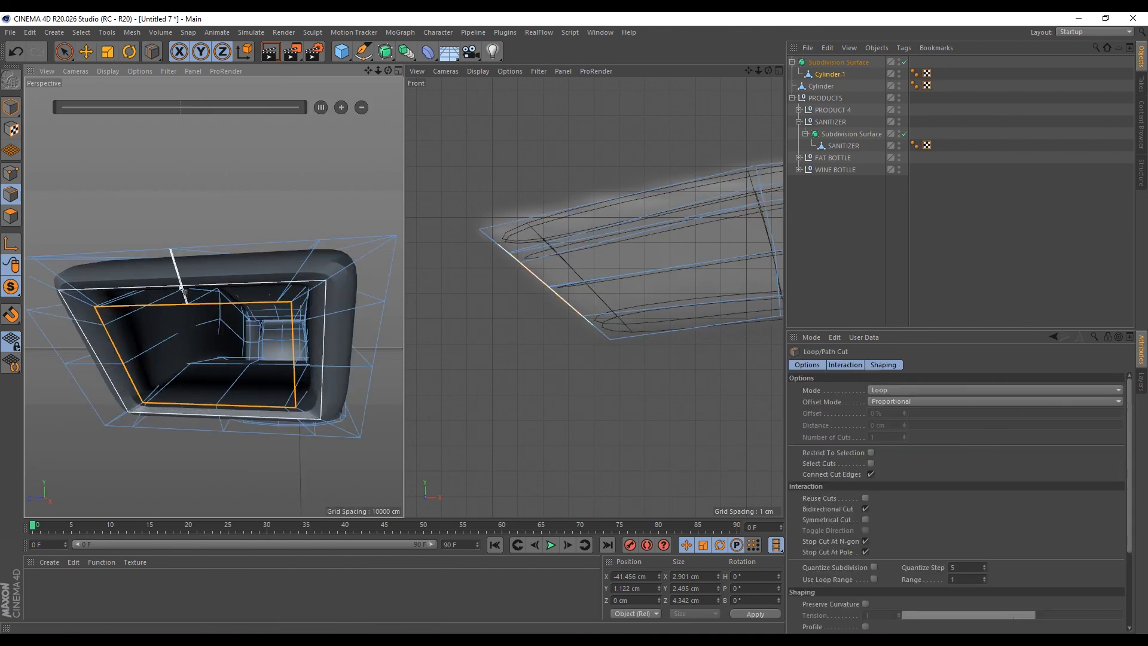
left_click(179, 283)
mouse_move(255, 289)
left_mouse_down("alt")
mouse_move(236, 262)
mouse_move(227, 285)
mouse_move(237, 302)
mouse_move(221, 294)
left_mouse_up("alt")
left_click(218, 254)
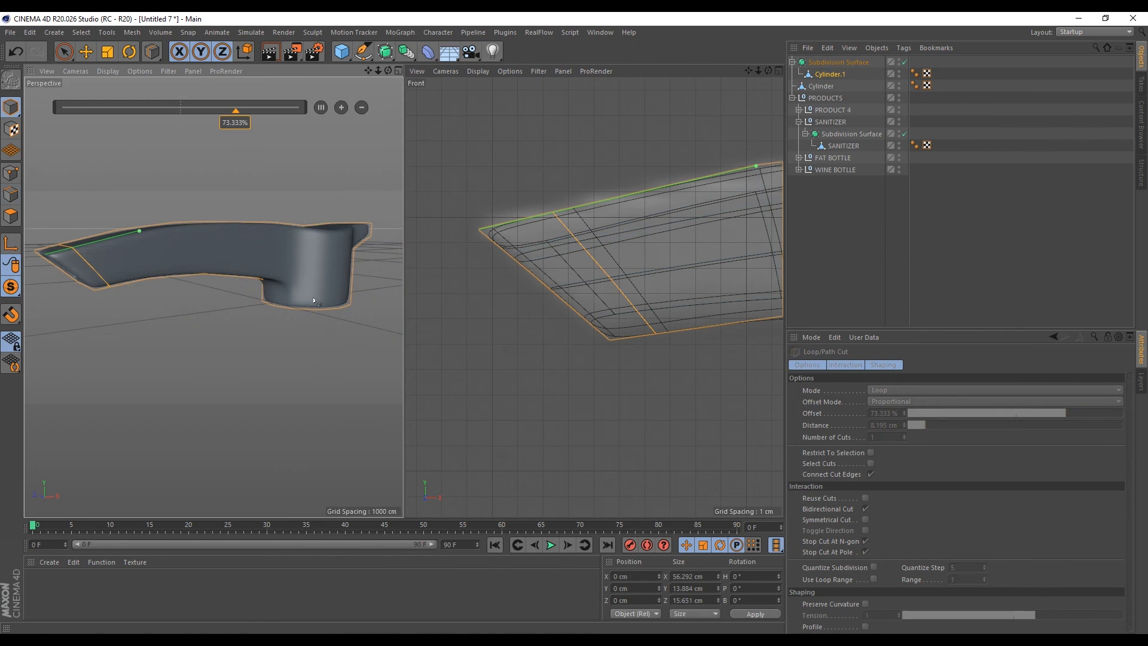
Add loop cuts on the stem's bottom rim at about 86.9% and around the stem's outer base at about 15.9%
scroll(343, 306, "up", 3)
left_click_drag(326, 295, 310, 312, "alt")
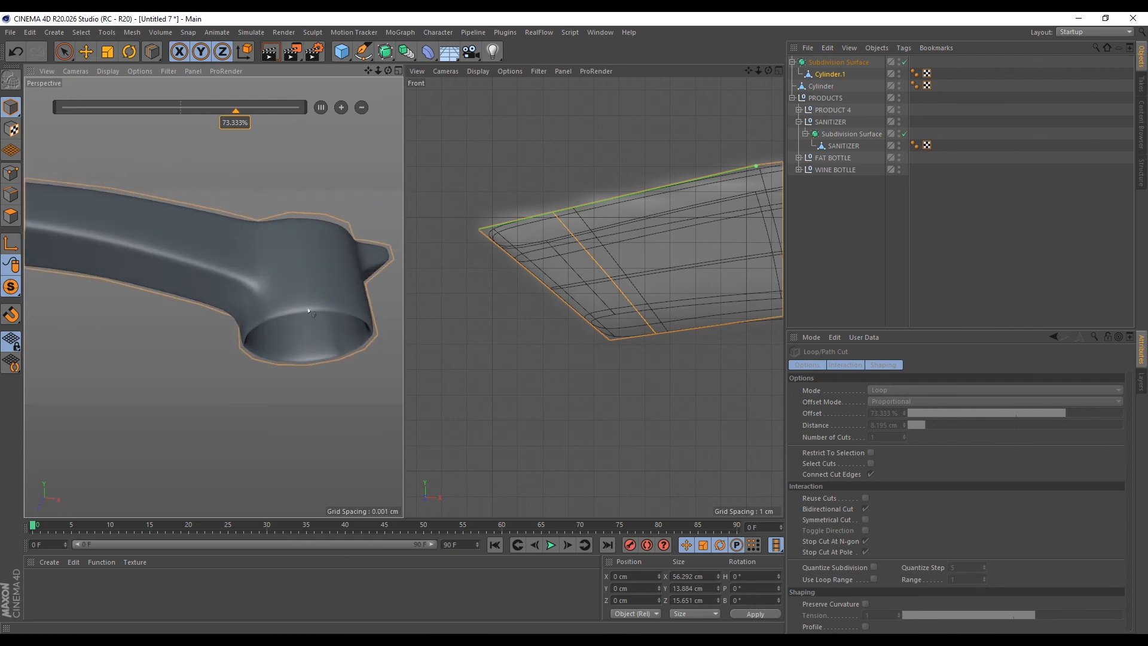
scroll(326, 336, "up", 3)
scroll(336, 355, "up", 2)
left_click(11, 195)
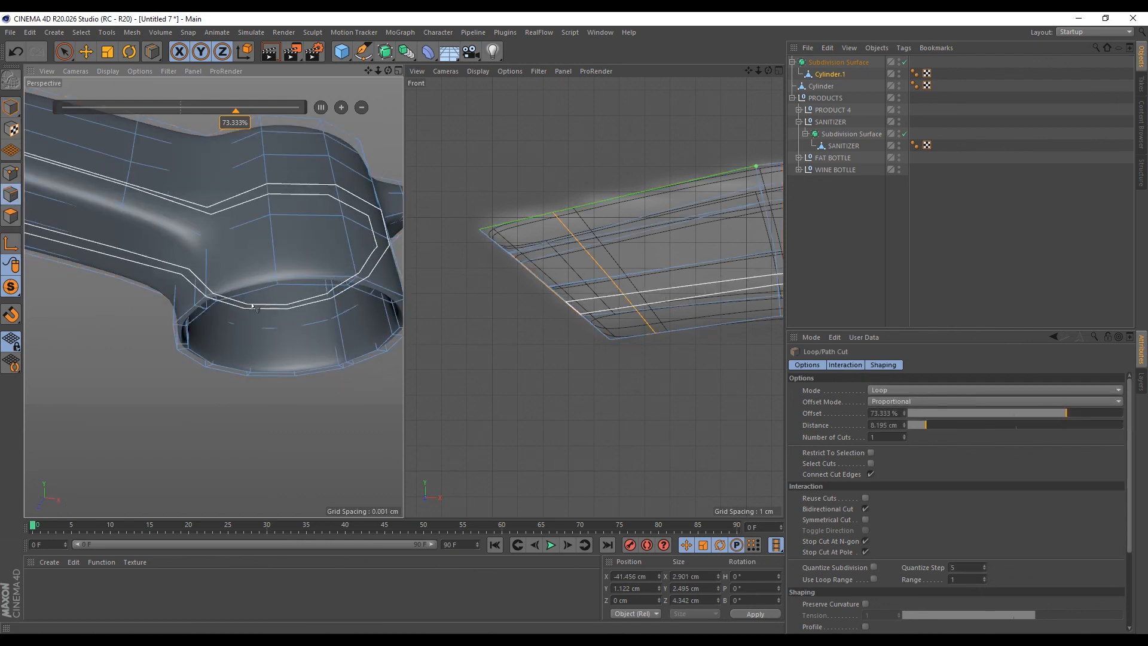
scroll(236, 316, "up", 4)
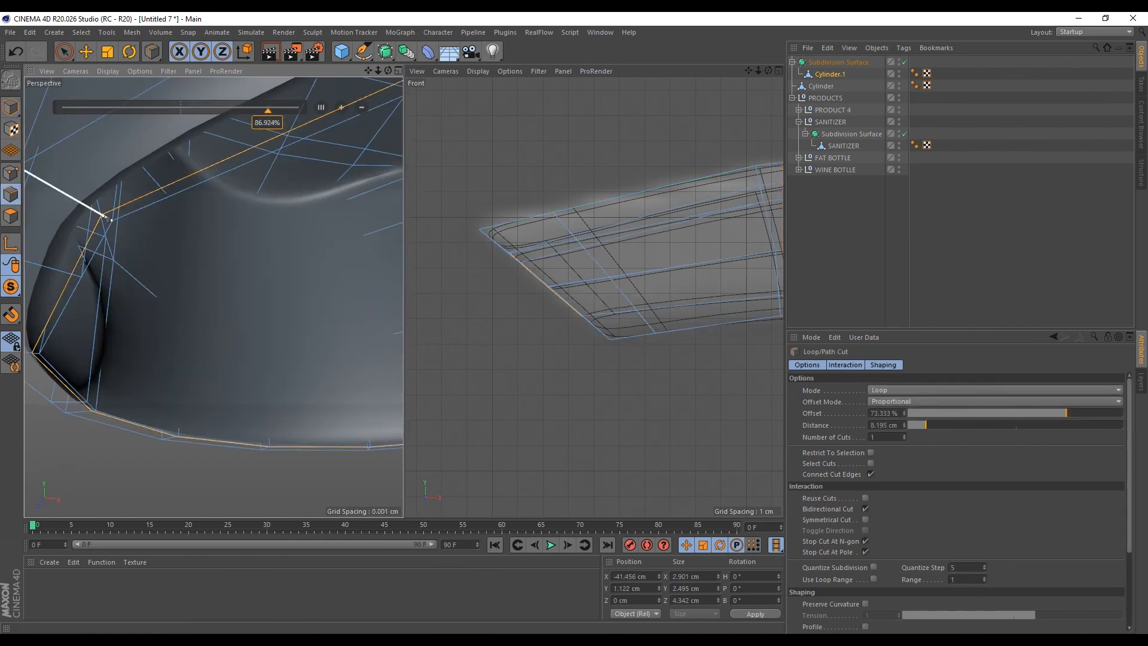
scroll(101, 264, "down", 2)
left_click_drag(102, 274, 40, 286, "alt")
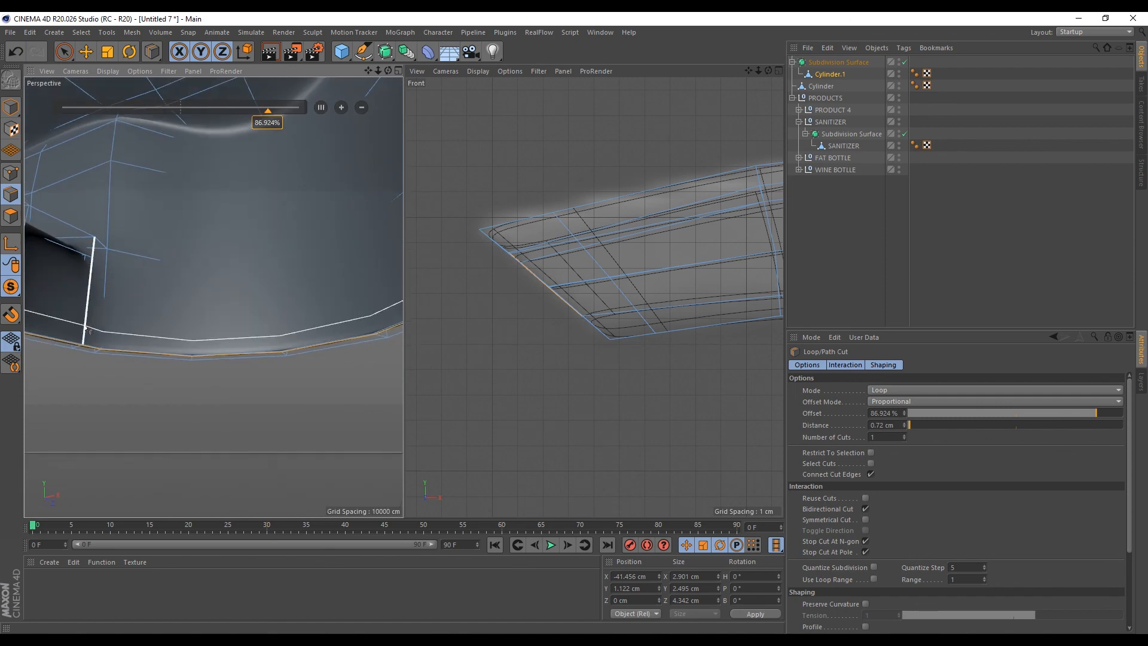
scroll(161, 329, "down", 5)
left_click_drag(161, 330, 203, 353, "alt")
middle_click(203, 352)
scroll(400, 319, "down", 3)
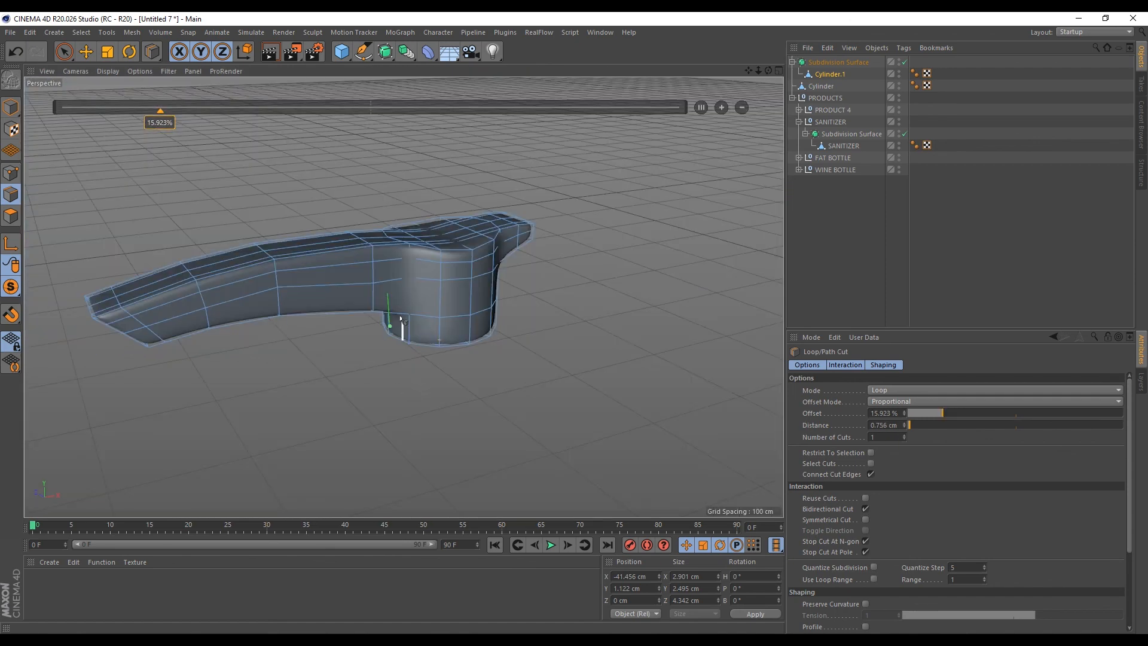
Return to Model mode and turn Viewport Solo off so all the objects show again
left_click(7, 109)
left_click(85, 52)
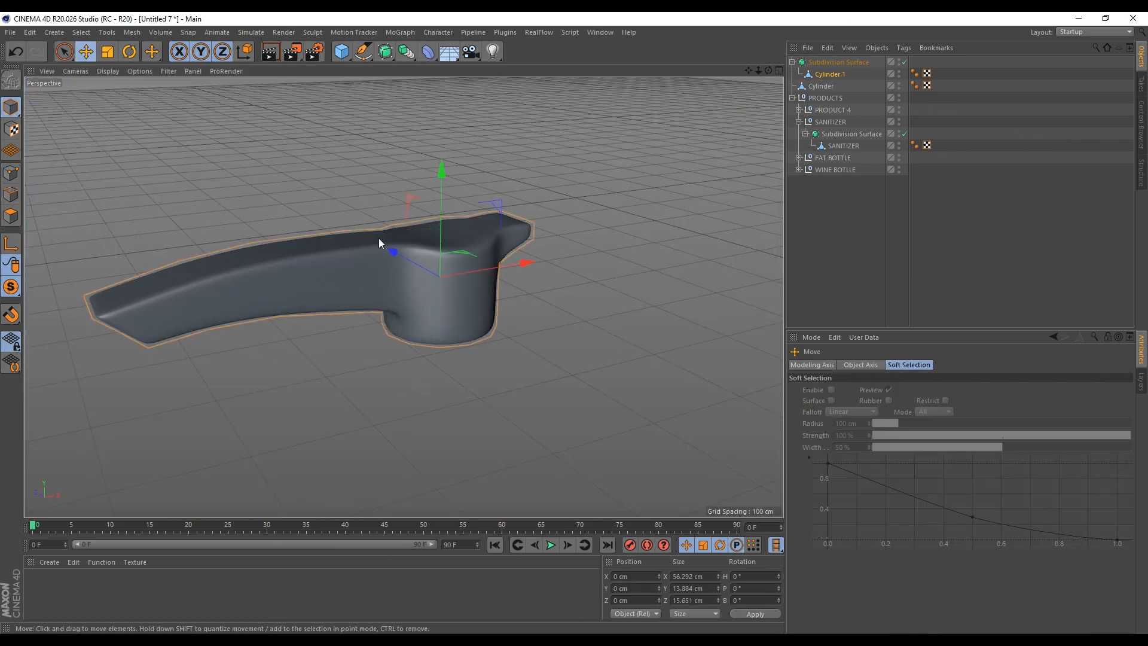
scroll(423, 261, "down", 2)
left_click_drag(429, 271, 371, 238, "alt")
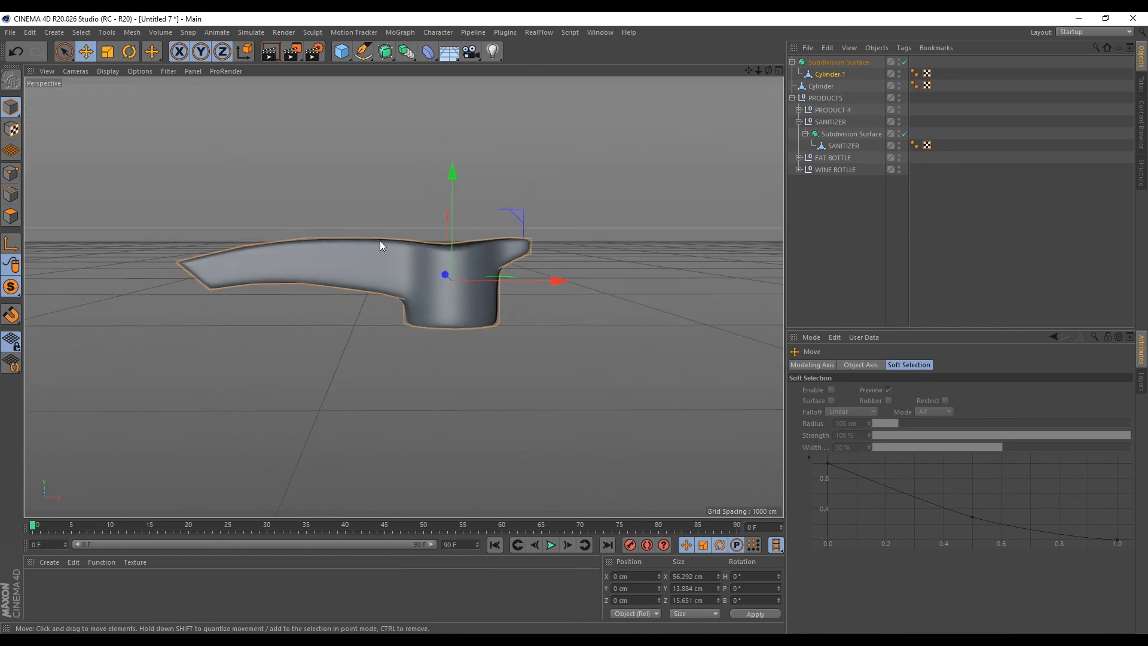
left_click(10, 287)
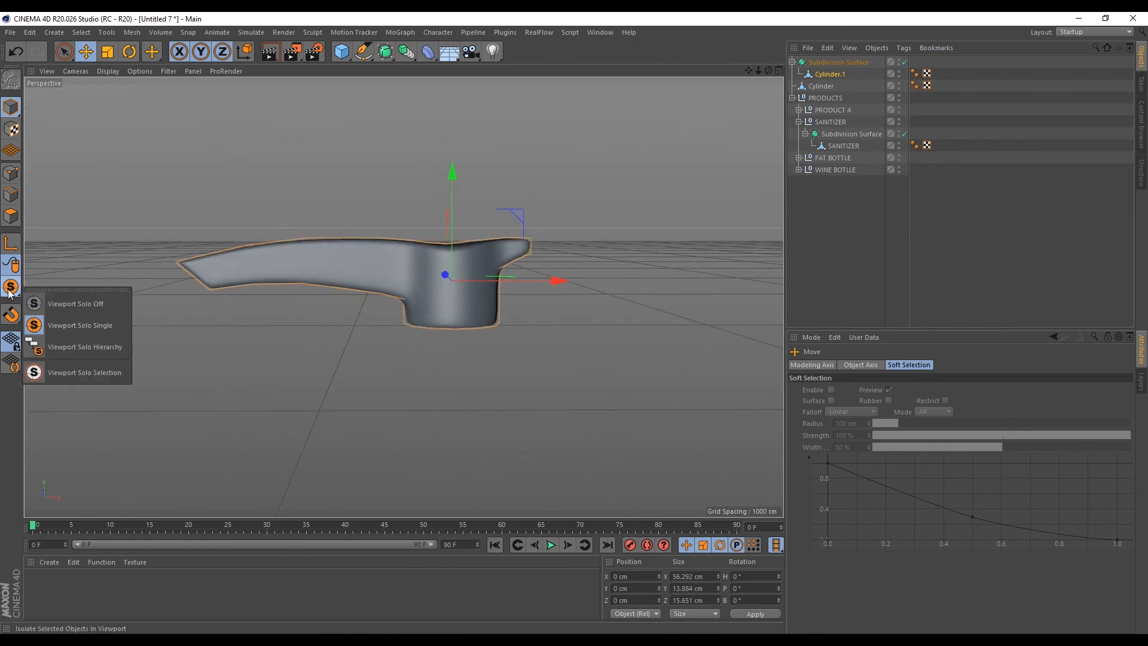
left_click(70, 302)
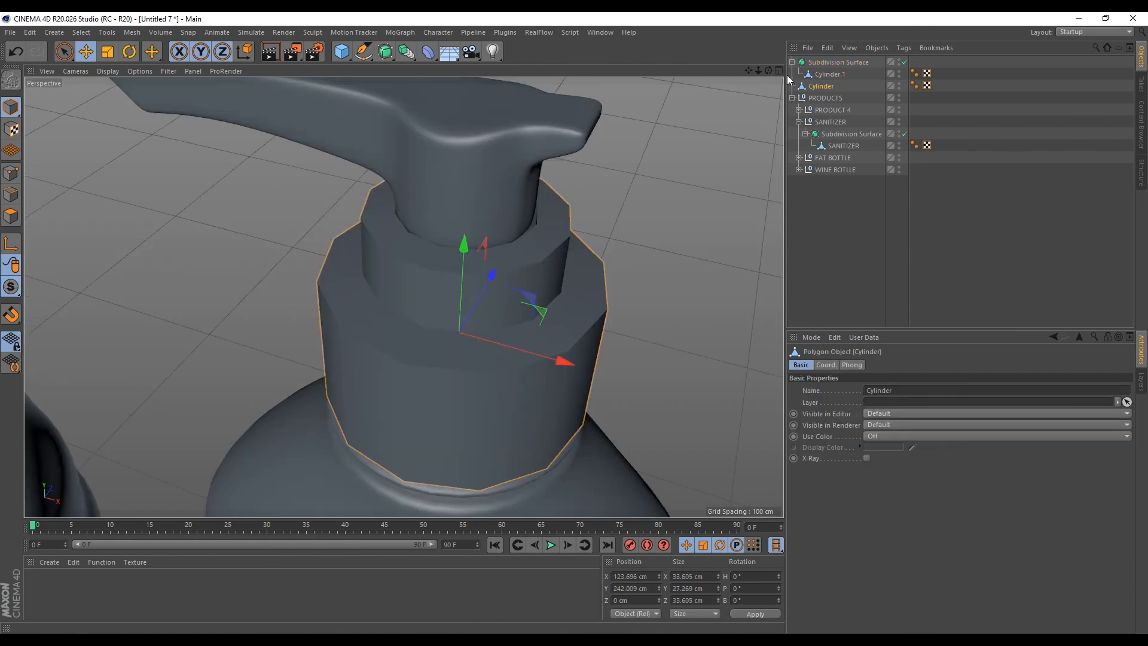
Put the collar cylinder under a new Subdivision Surface and loop-cut its upper ring, including at offsets of about 82.9% and 56.2%
left_click(385, 53, "alt")
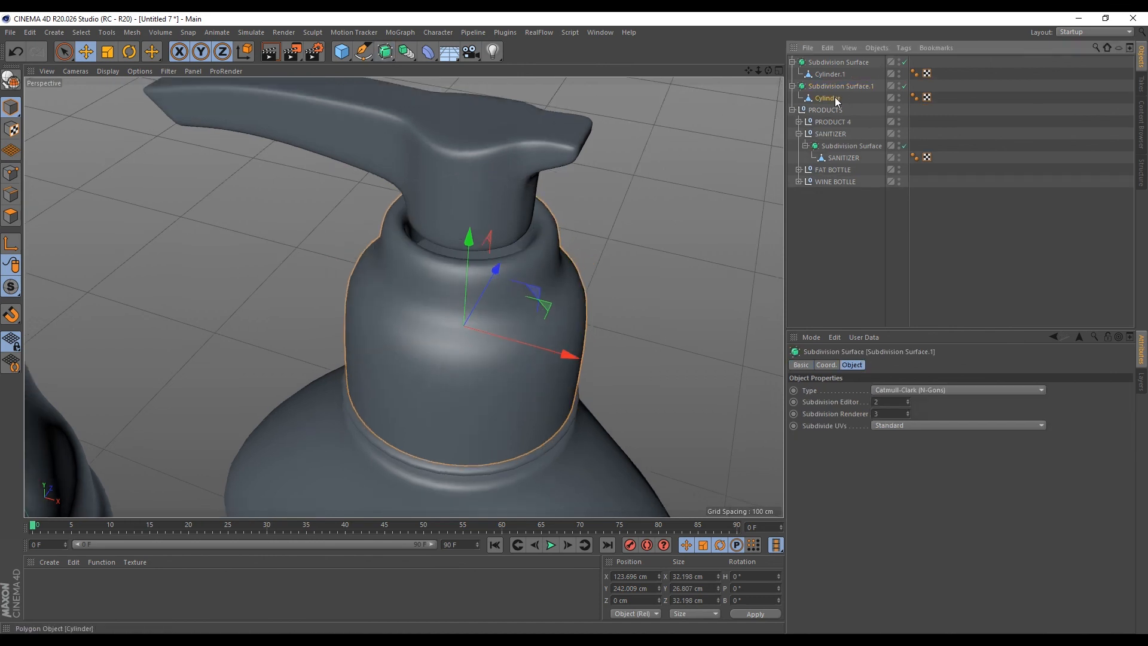
left_click(829, 97)
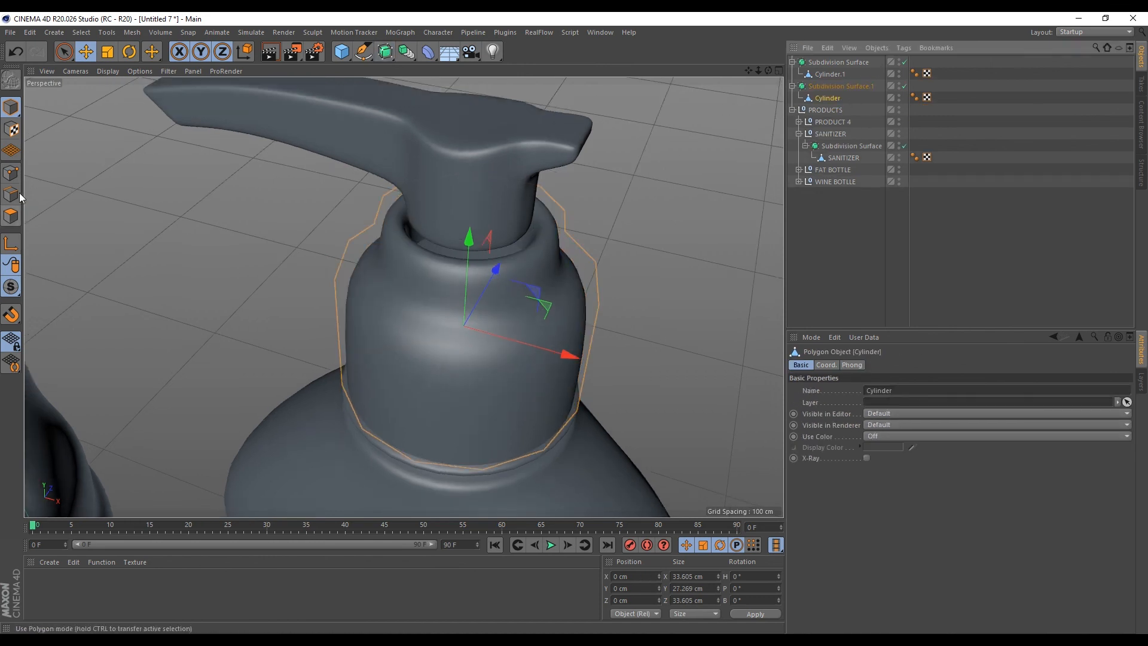
left_click(11, 194)
right_click(140, 219)
left_click(160, 352)
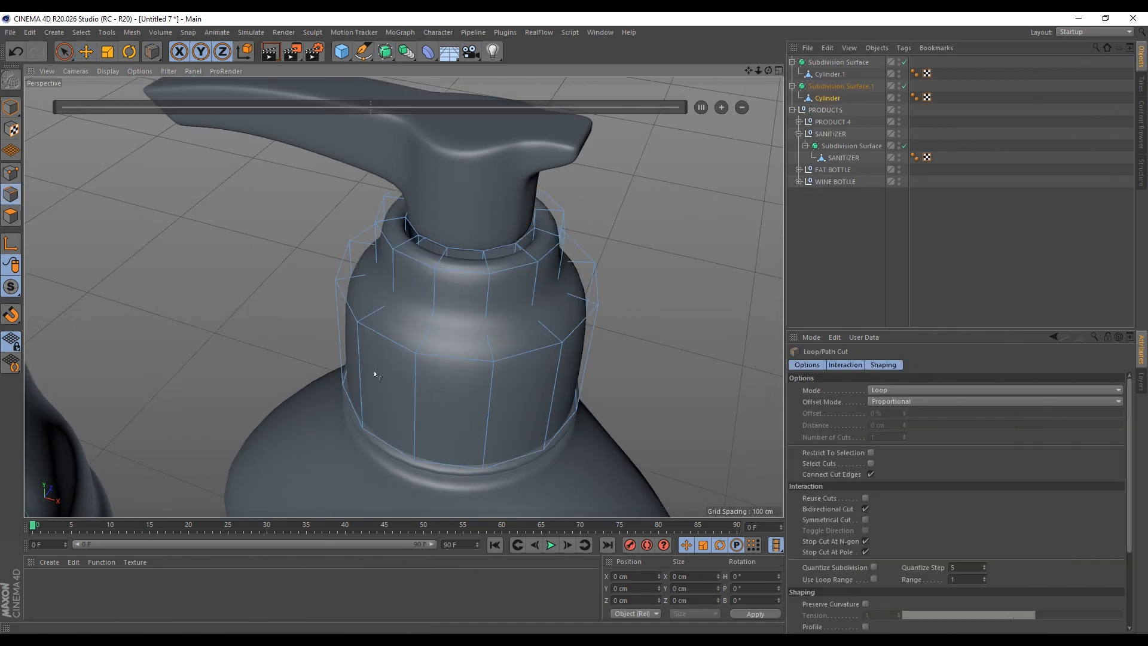
left_click(439, 291)
scroll(472, 285, "up", 5)
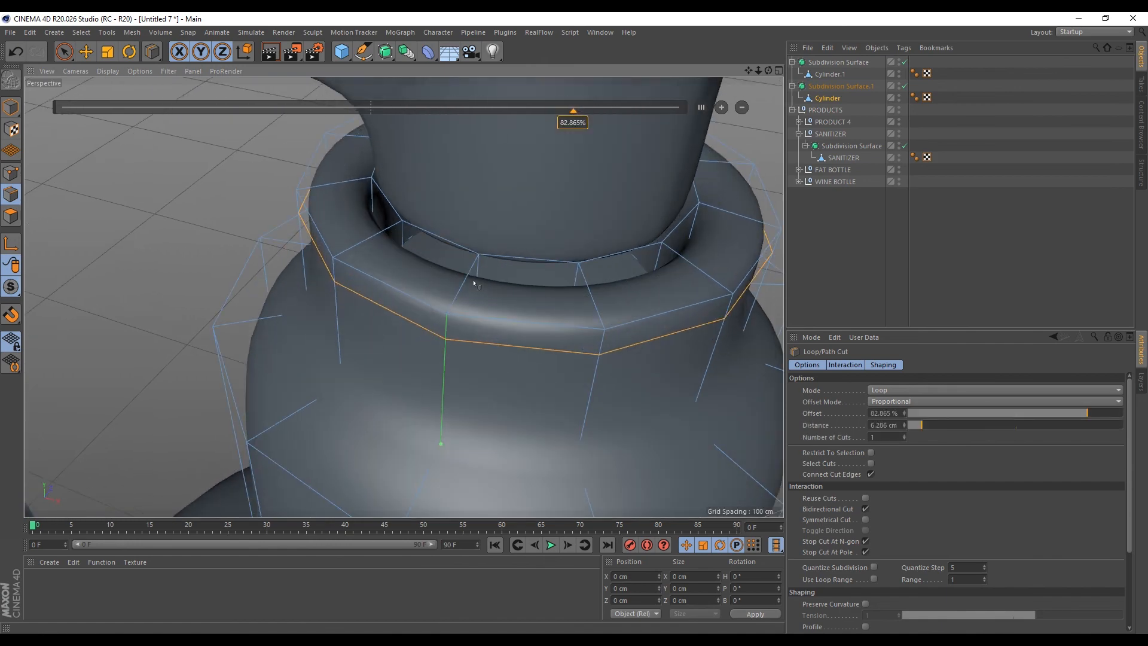
left_click(469, 272)
left_click(457, 294)
scroll(392, 249, "down", 3)
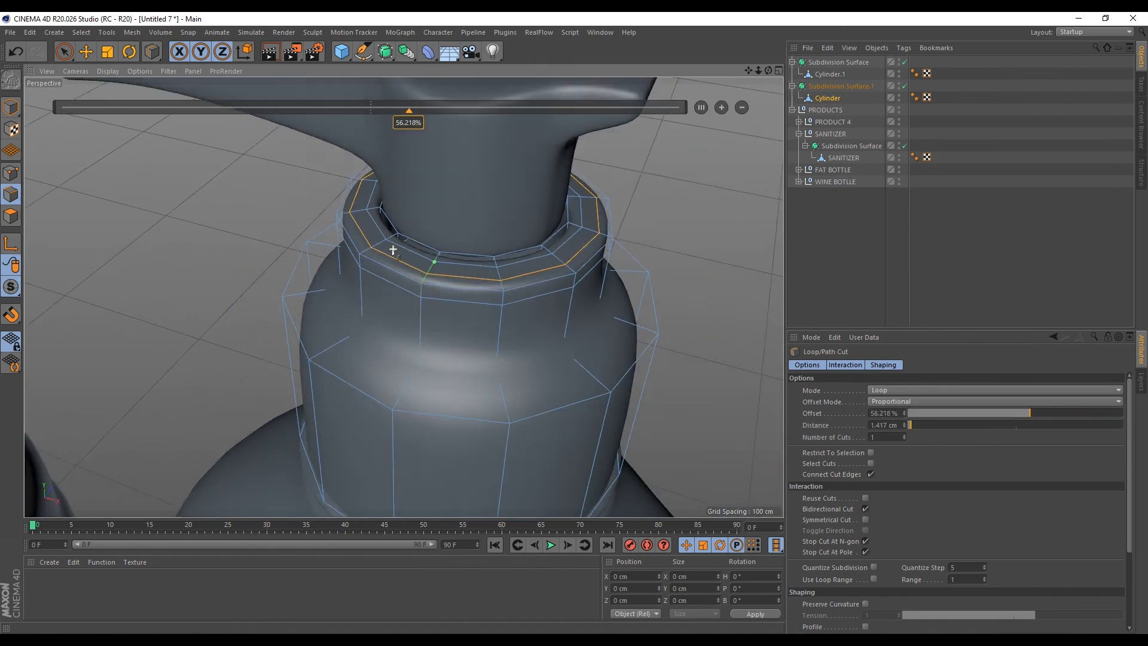
Add loop cuts around the collar's lower section, on its shoulder at about 28.6%, and at the foot of its upper ring
left_click_drag(392, 249, 387, 357, "alt")
left_click(394, 357)
left_click(403, 321)
scroll(417, 291, "down", 2)
scroll(416, 291, "up", 5)
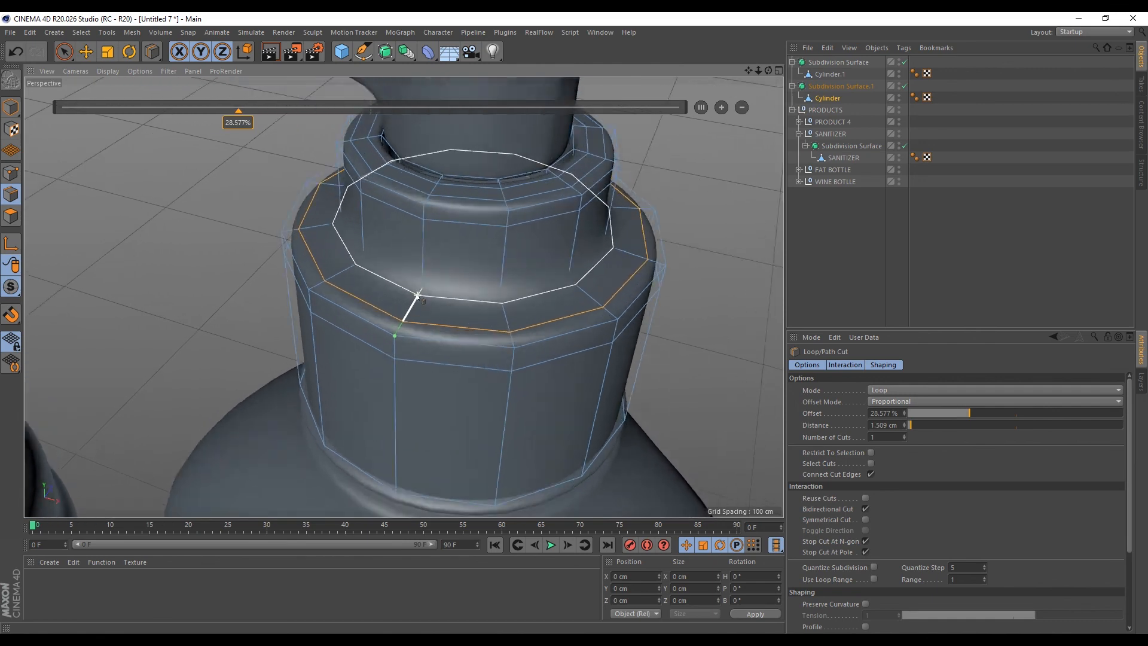
left_click(422, 250)
scroll(421, 251, "down", 5)
scroll(418, 413, "up", 5)
left_click_drag(418, 343, 467, 293, "alt")
left_click(394, 343)
scroll(386, 383, "down", 2)
scroll(388, 380, "down", 4)
Return to Model mode with the Move tool and look over the complete set of product bottles
left_click(11, 107)
left_click(86, 52)
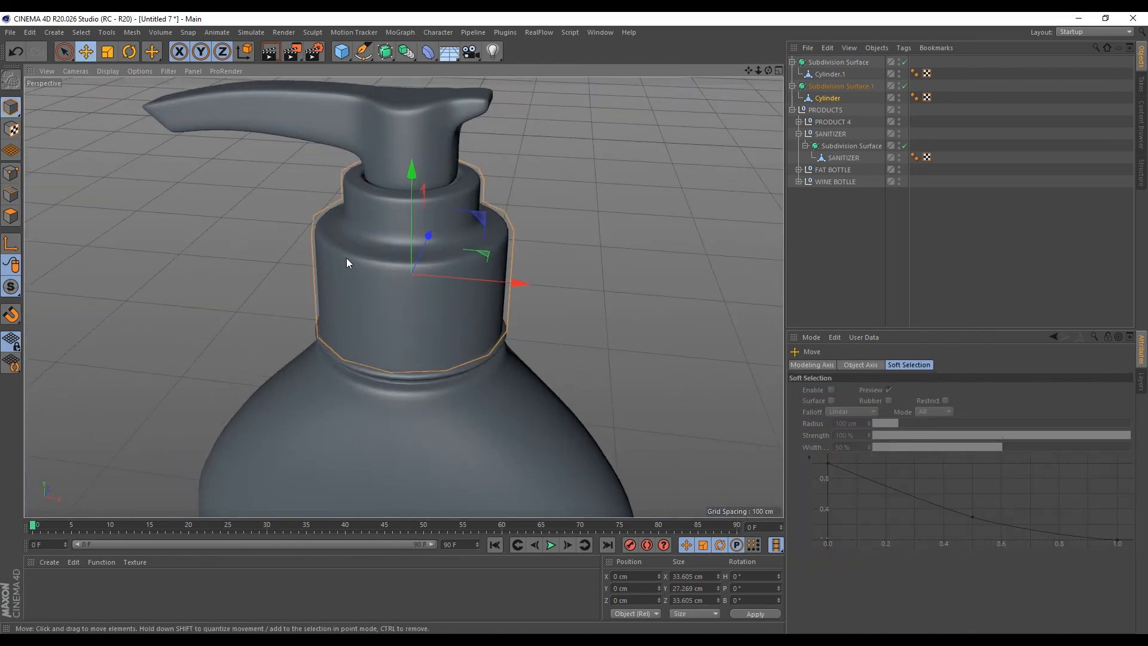
scroll(358, 254, "down", 5)
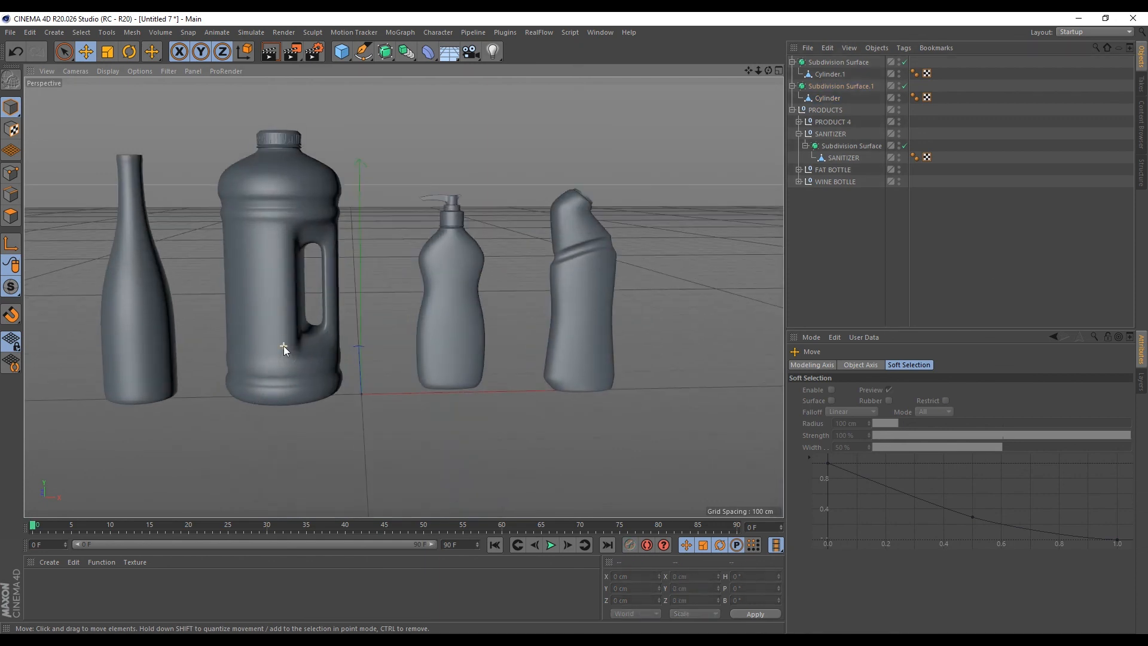
left_click_drag(468, 281, 450, 253, "alt")
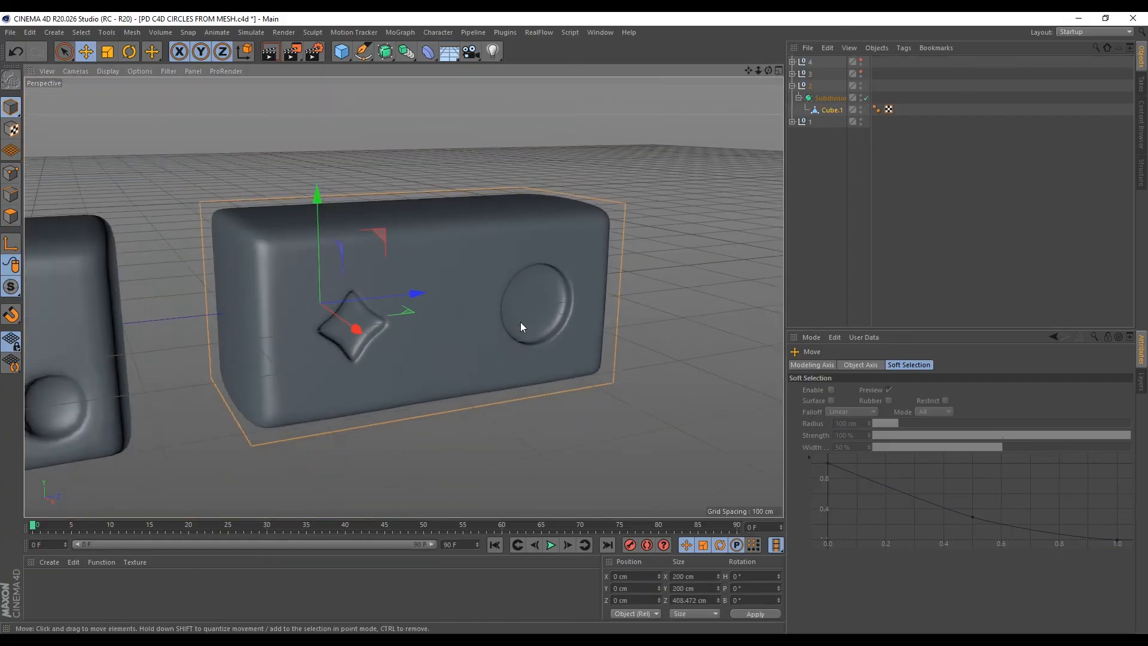
left_click_drag(520, 322, 539, 270, "alt")
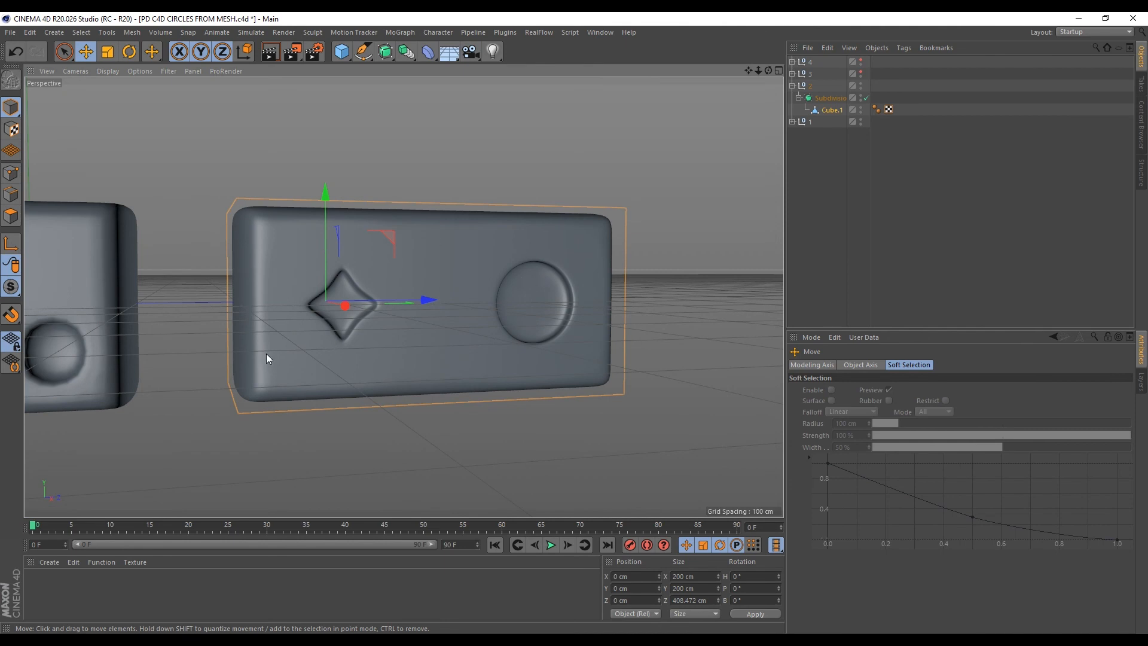
left_click_drag(491, 326, 524, 336, "alt")
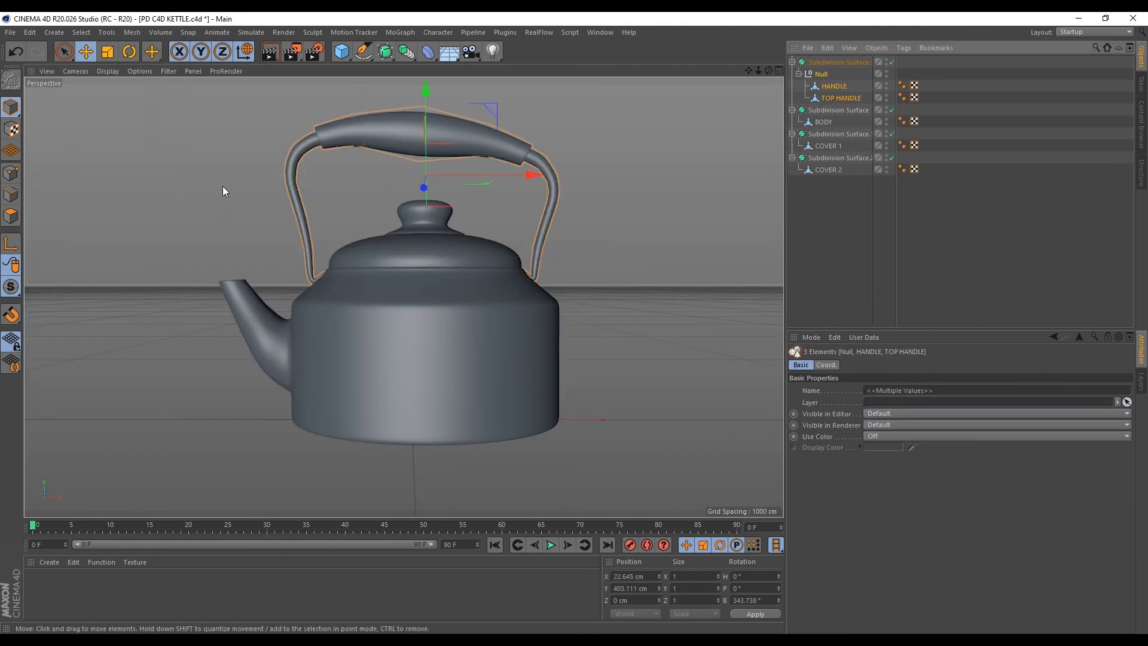